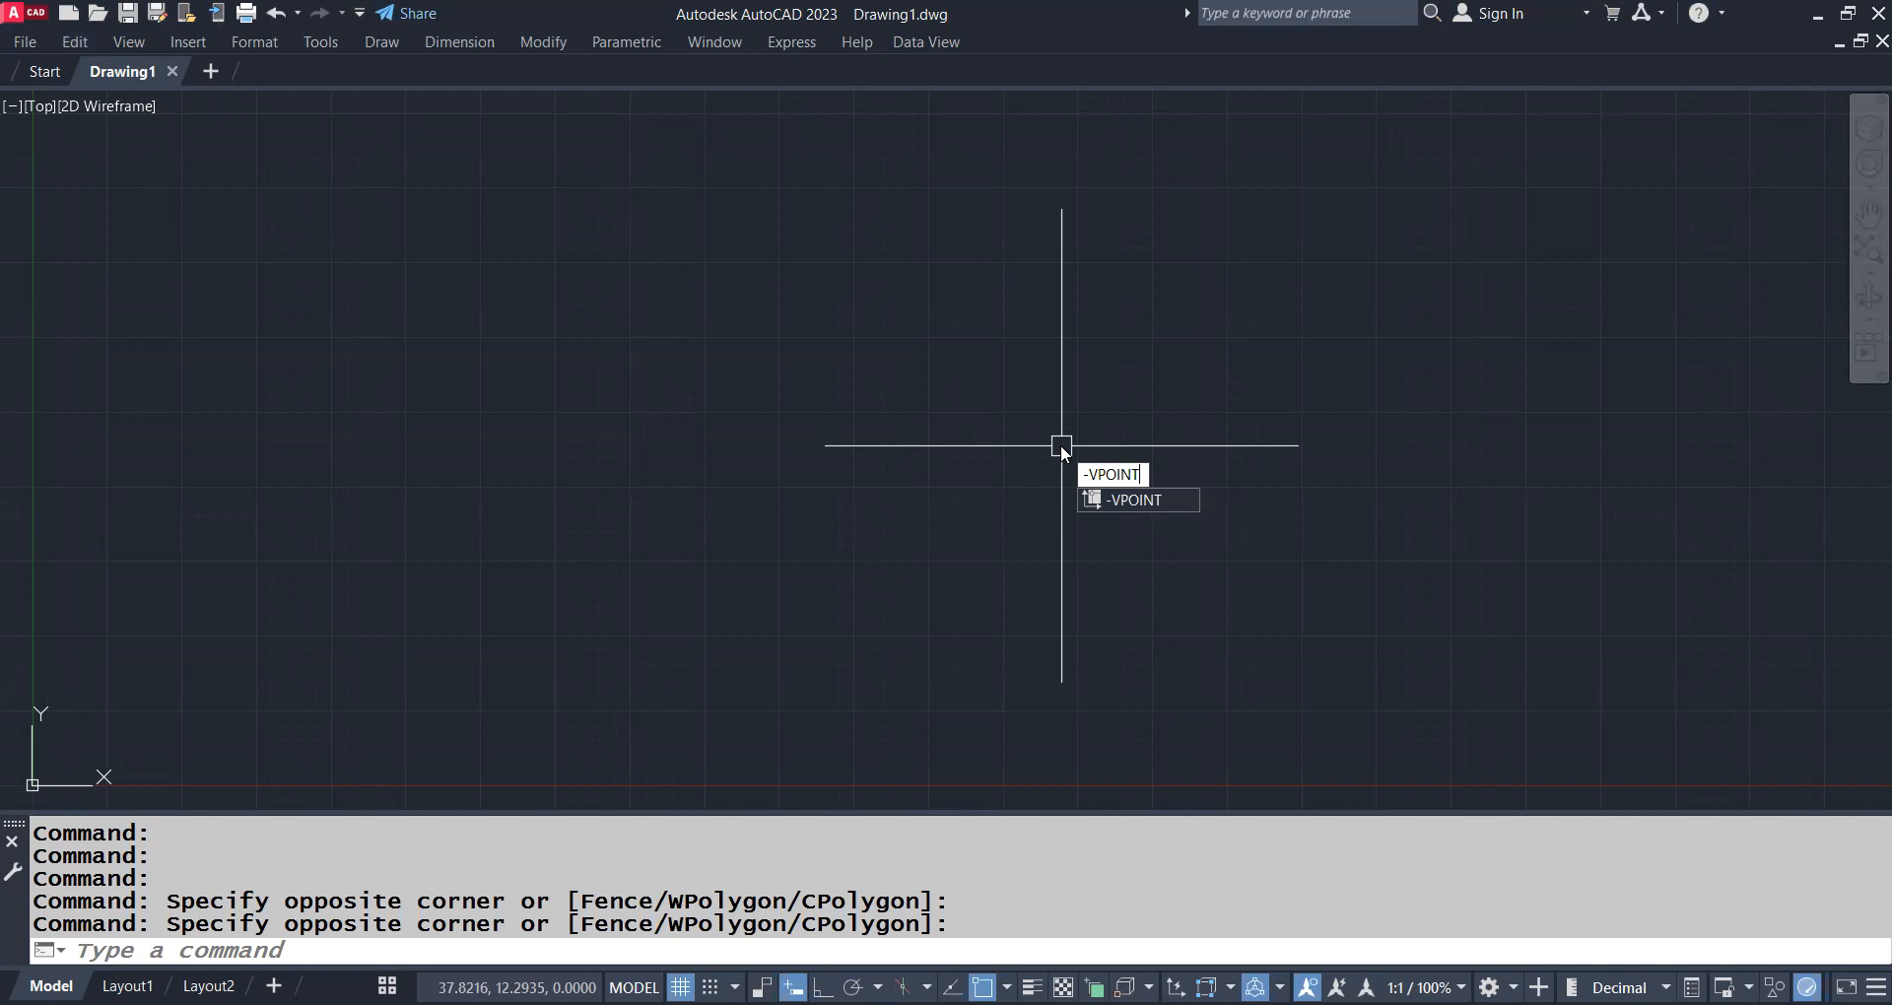
# Set the view direction to 1,1,1 with the -VPOINT command for a northeast isometric view
pyautogui.press('Return')
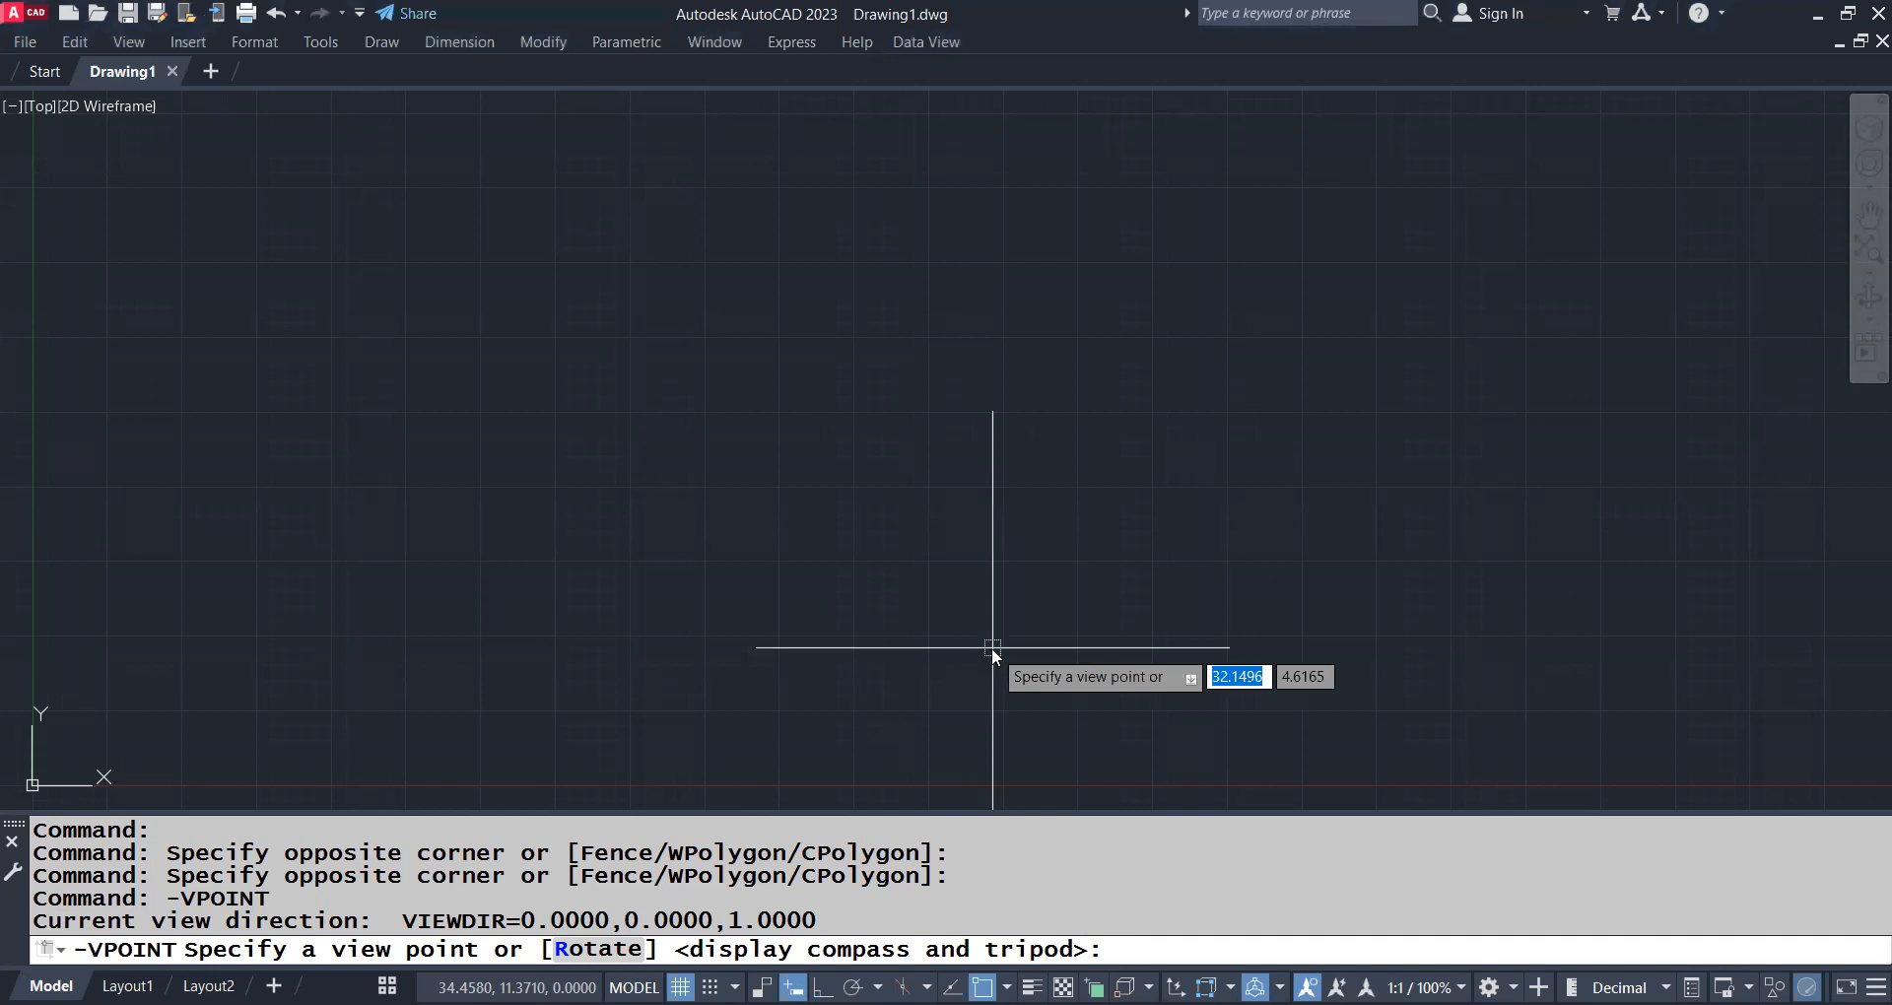
pyautogui.write('1,1,1')
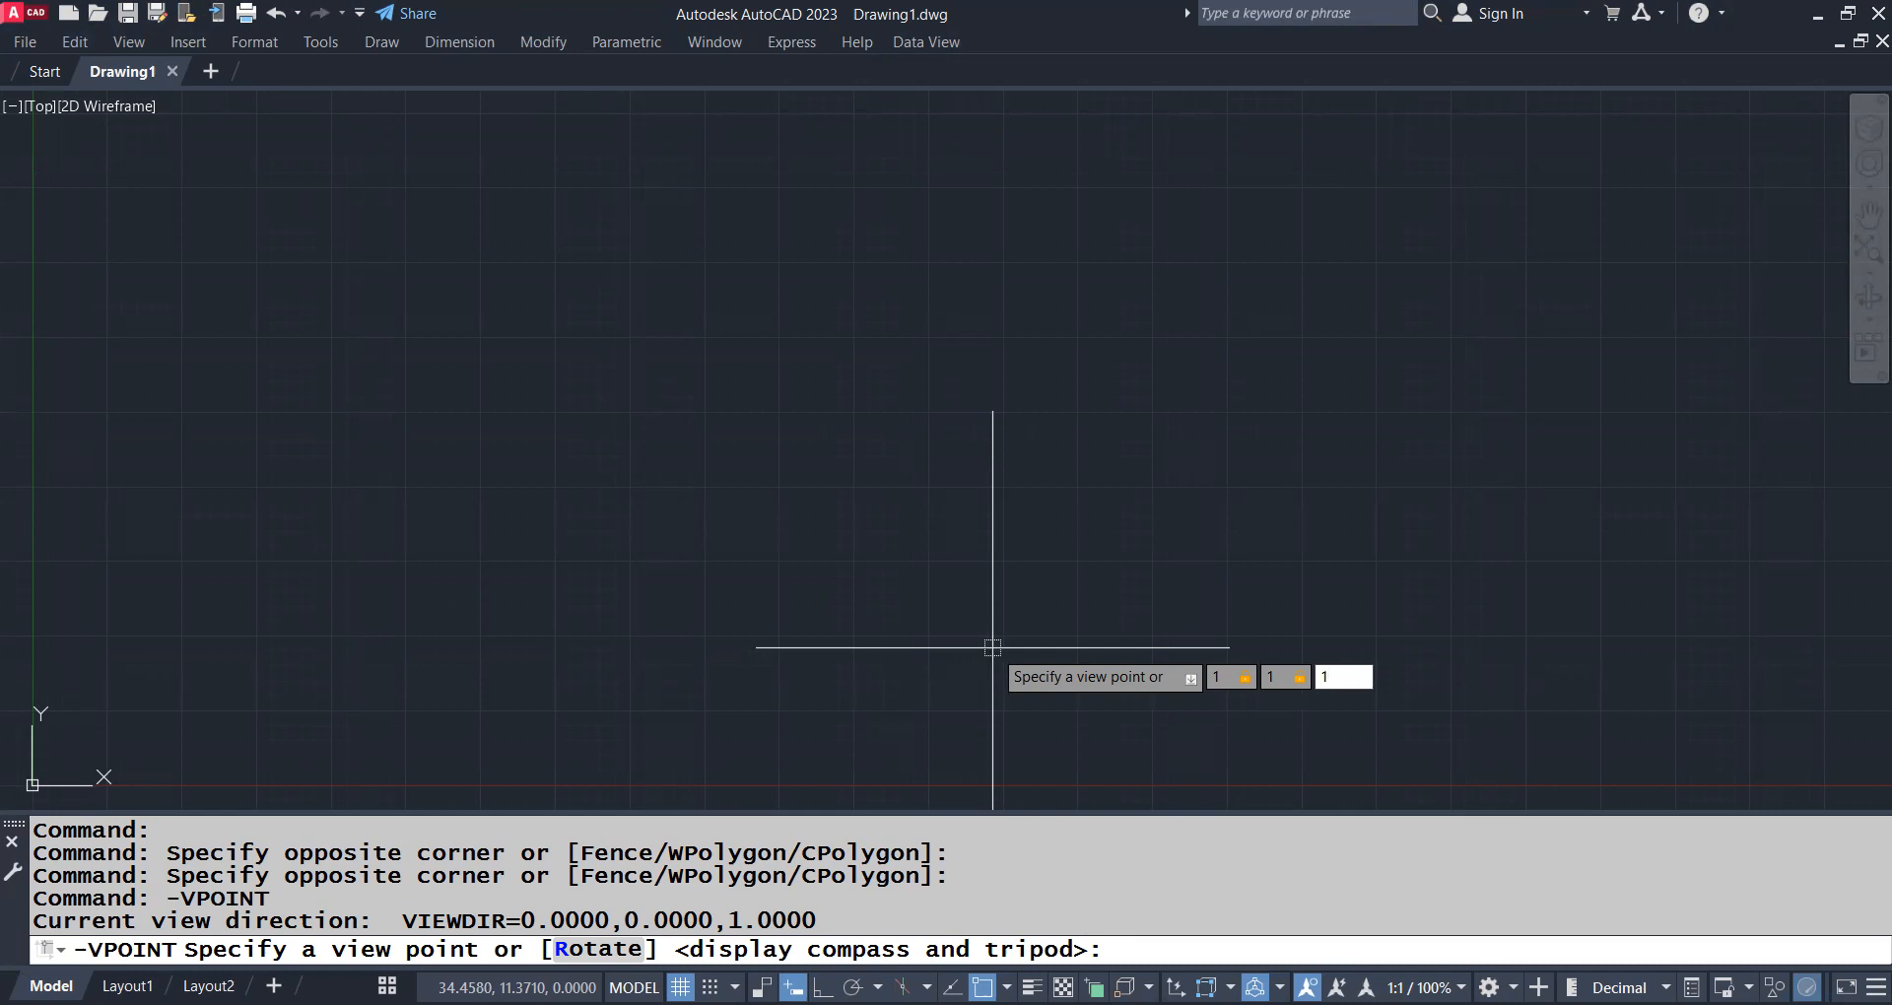
pyautogui.press('Return')
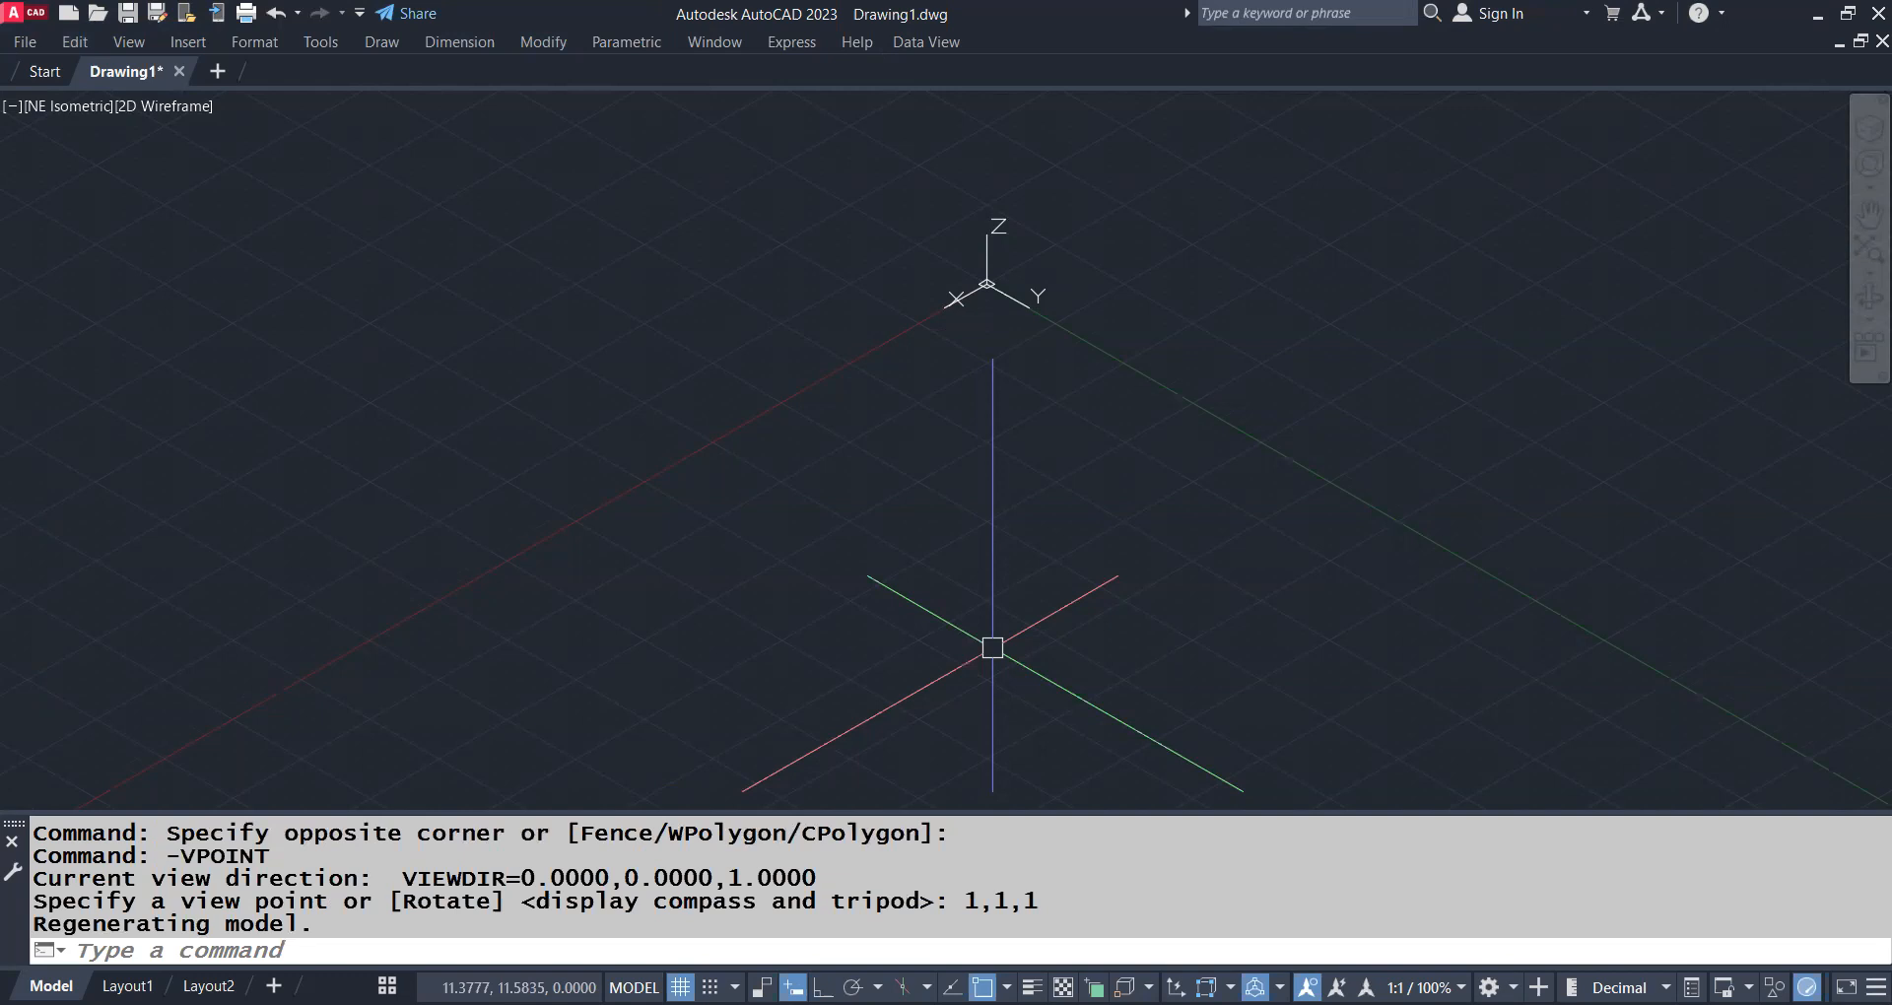
# Return to the top view by giving -VPOINT the view point 0,0,0
pyautogui.write('-vpoint')
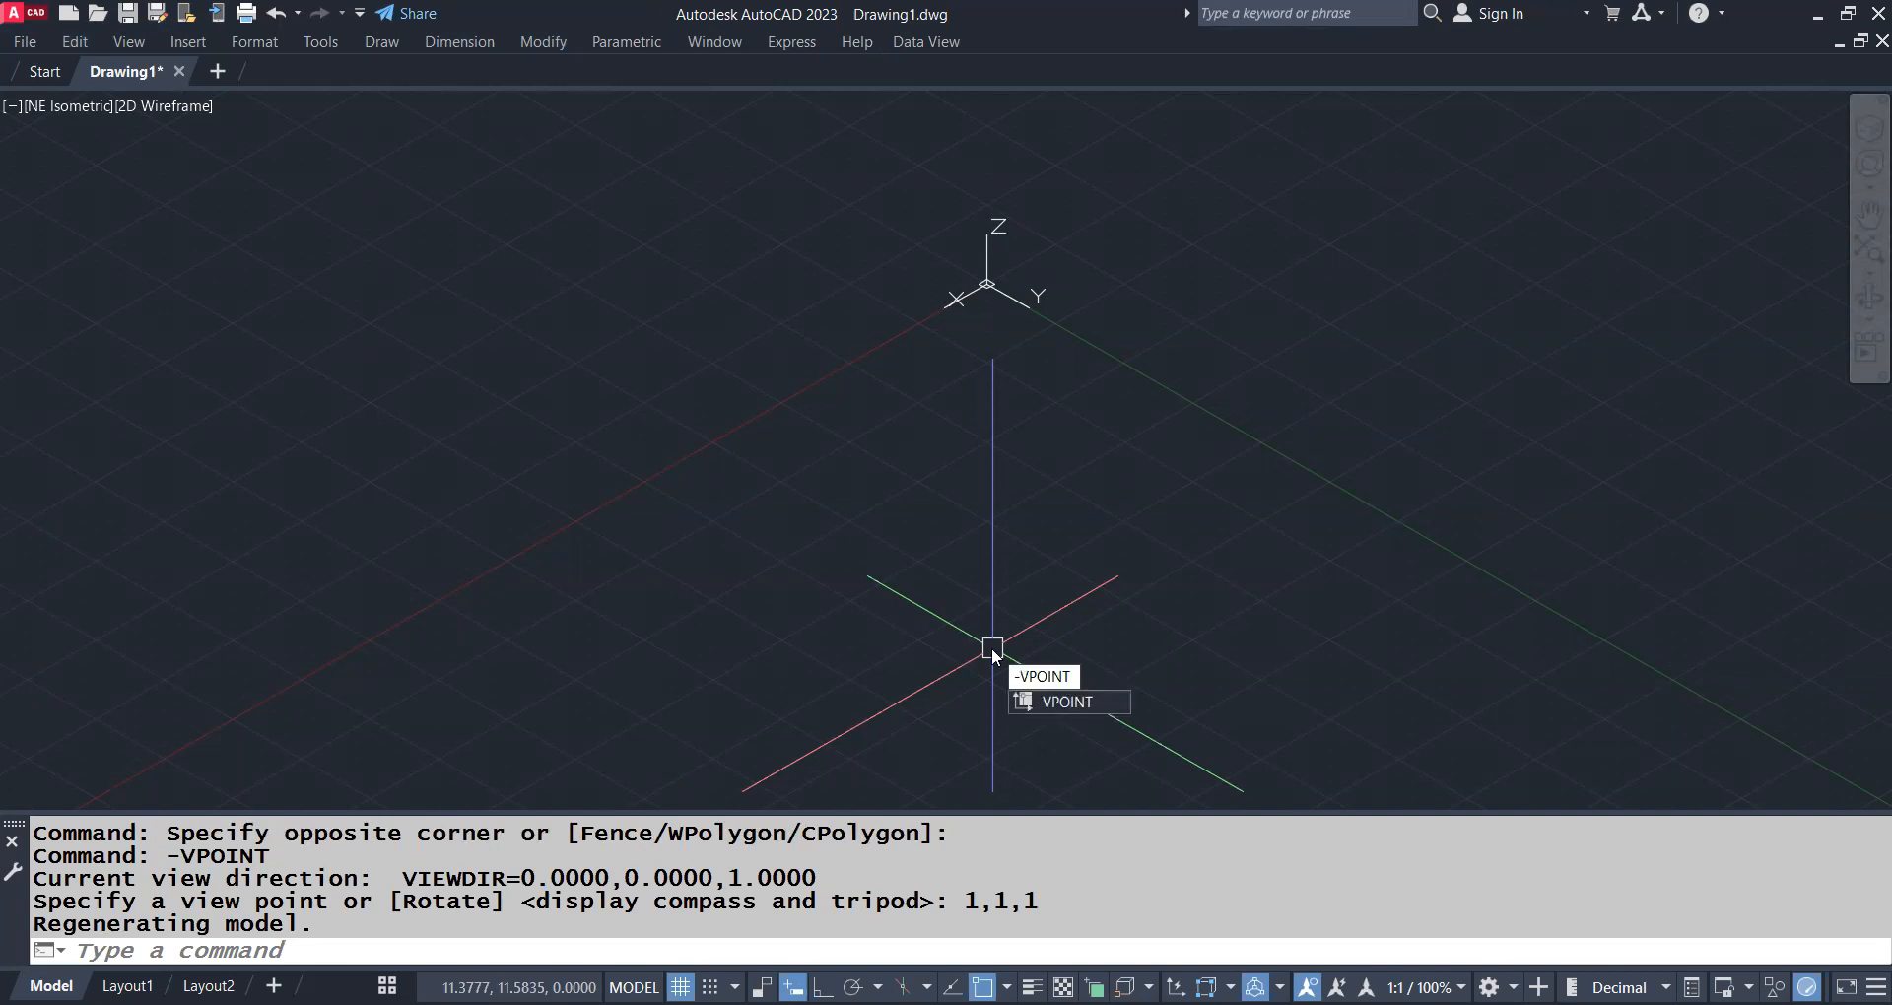
pyautogui.press('Return')
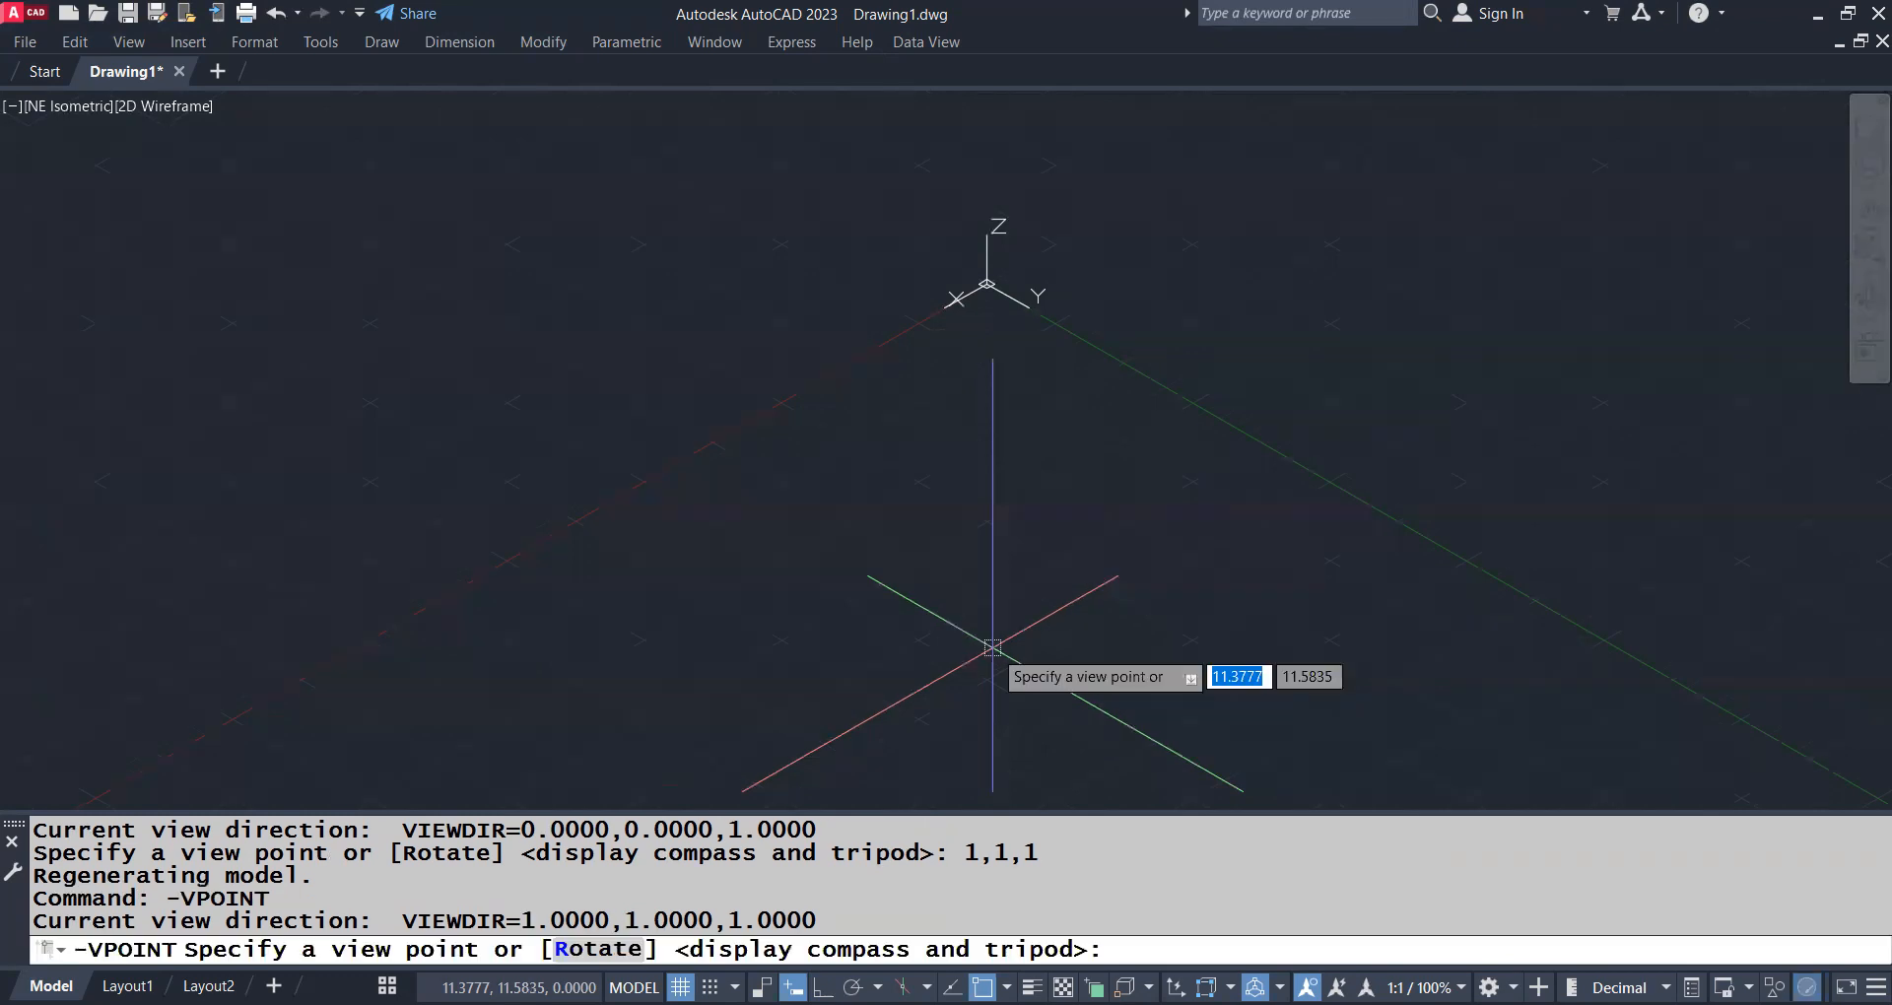
pyautogui.write('0')
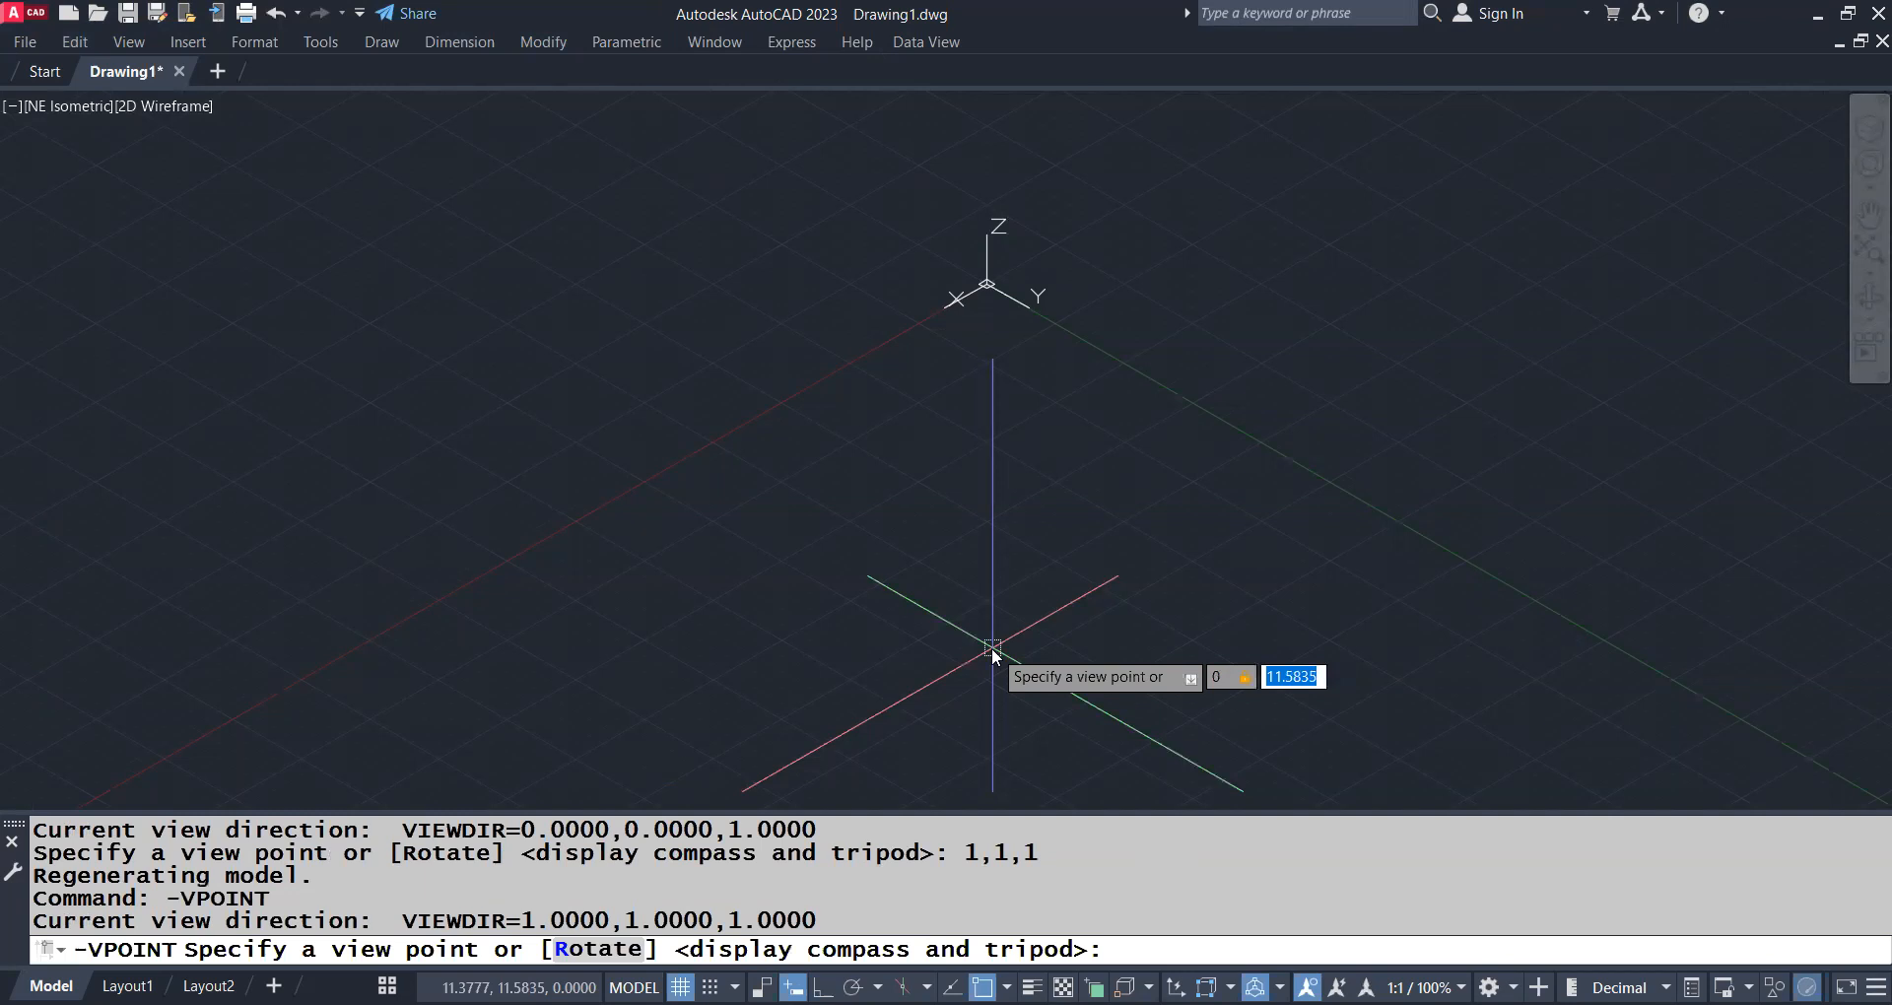
pyautogui.write(',0,0')
pyautogui.press('Return')
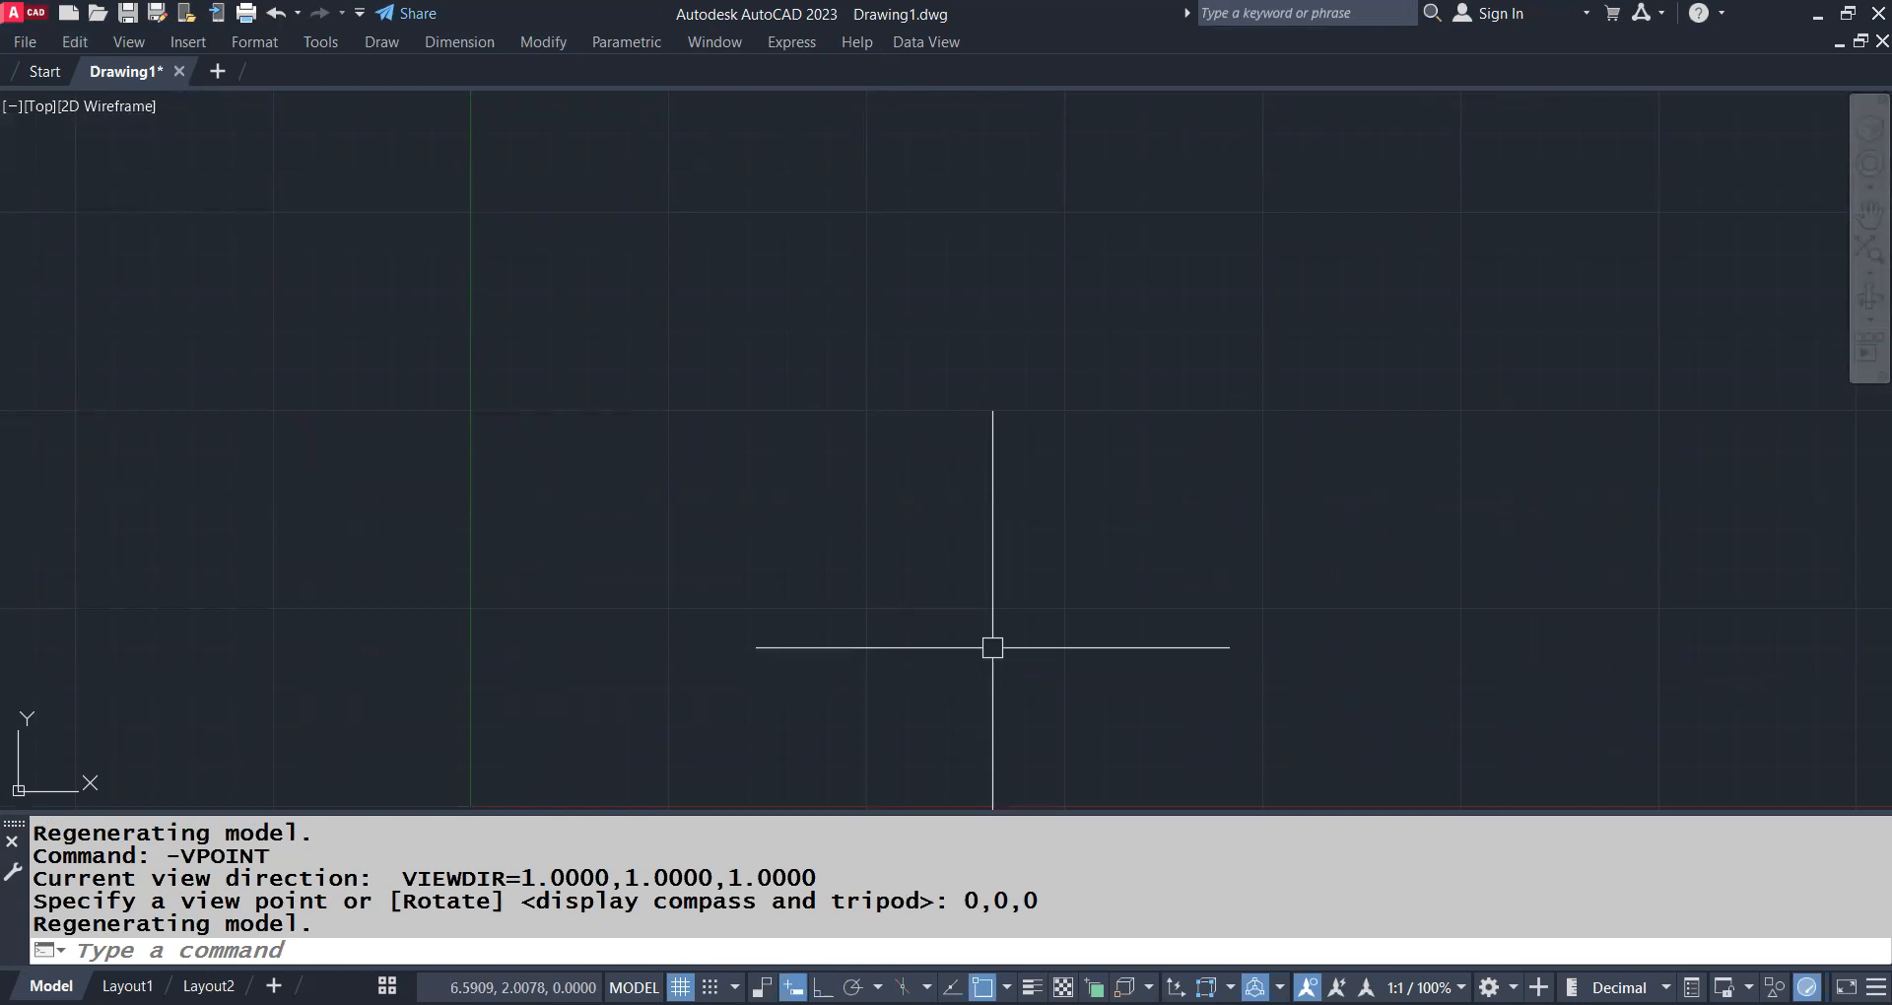
# Switch to the front view with the -VIEW command, using the option "front"
pyautogui.write('-Vioe\\')
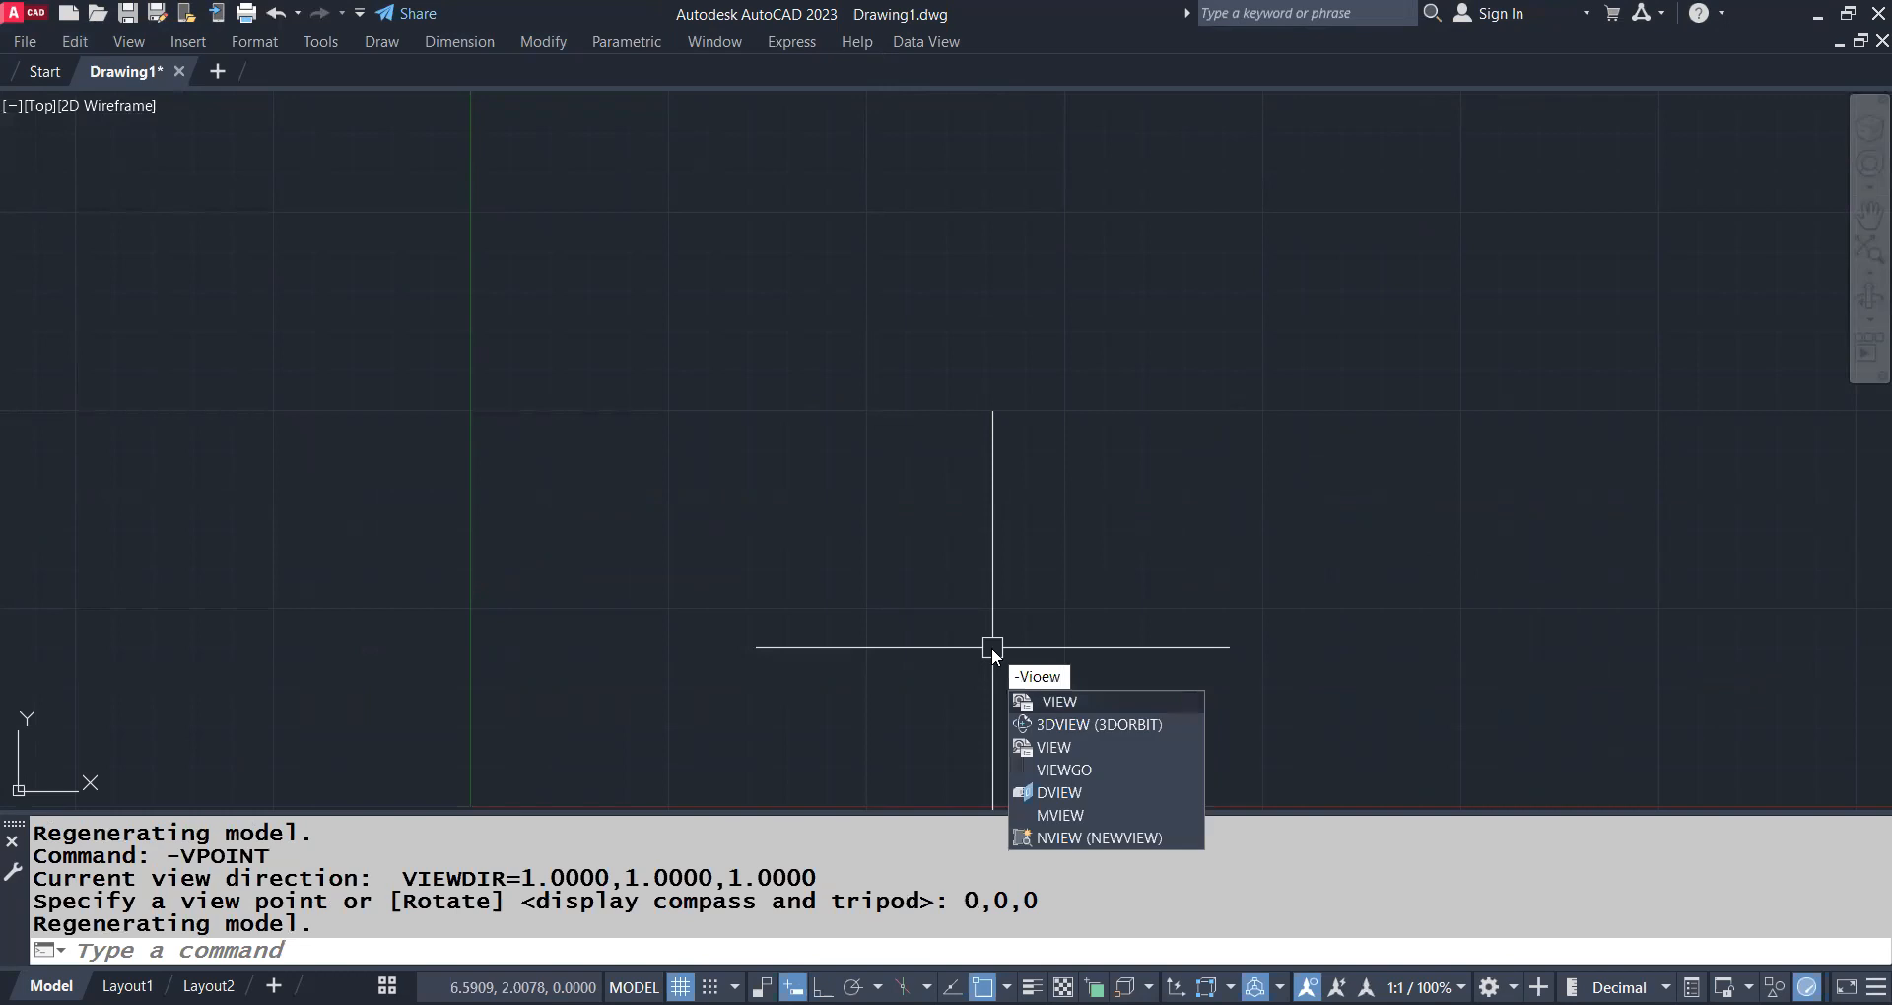
pyautogui.press('BackSpace')
pyautogui.press('BackSpace')
pyautogui.press('BackSpace')
pyautogui.press('BackSpace')
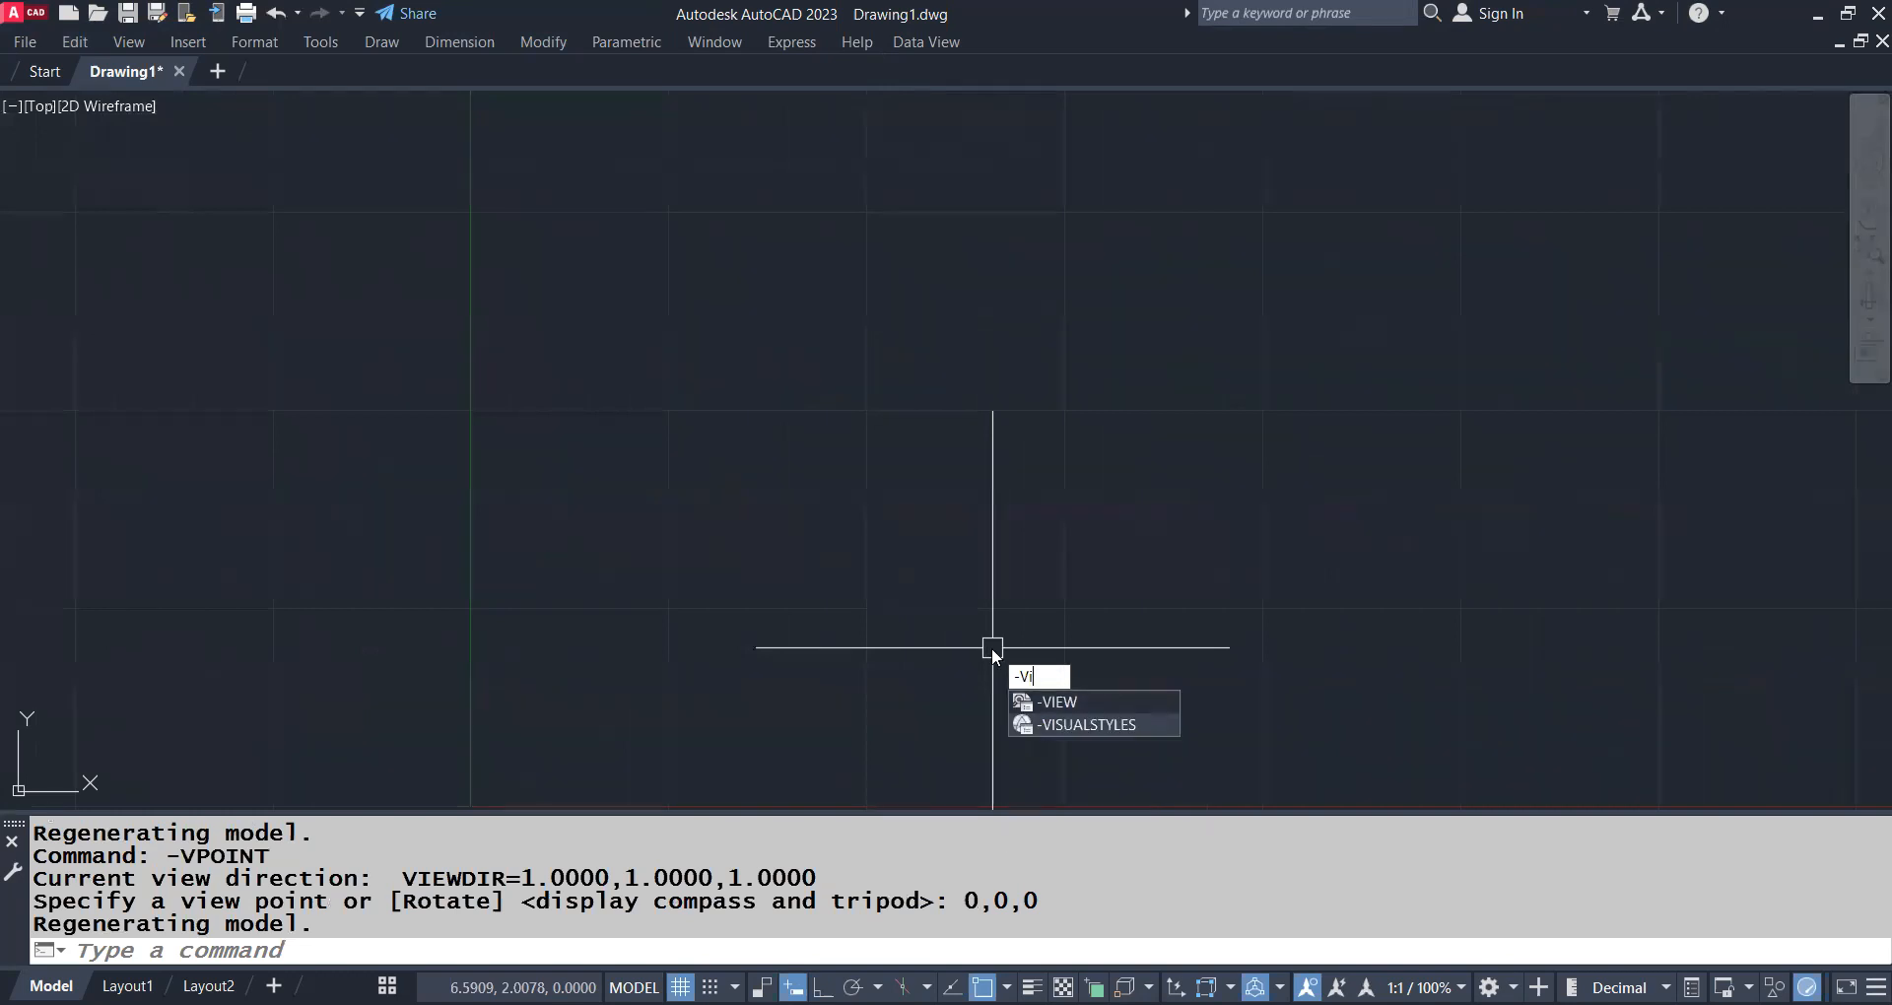
pyautogui.write('EW')
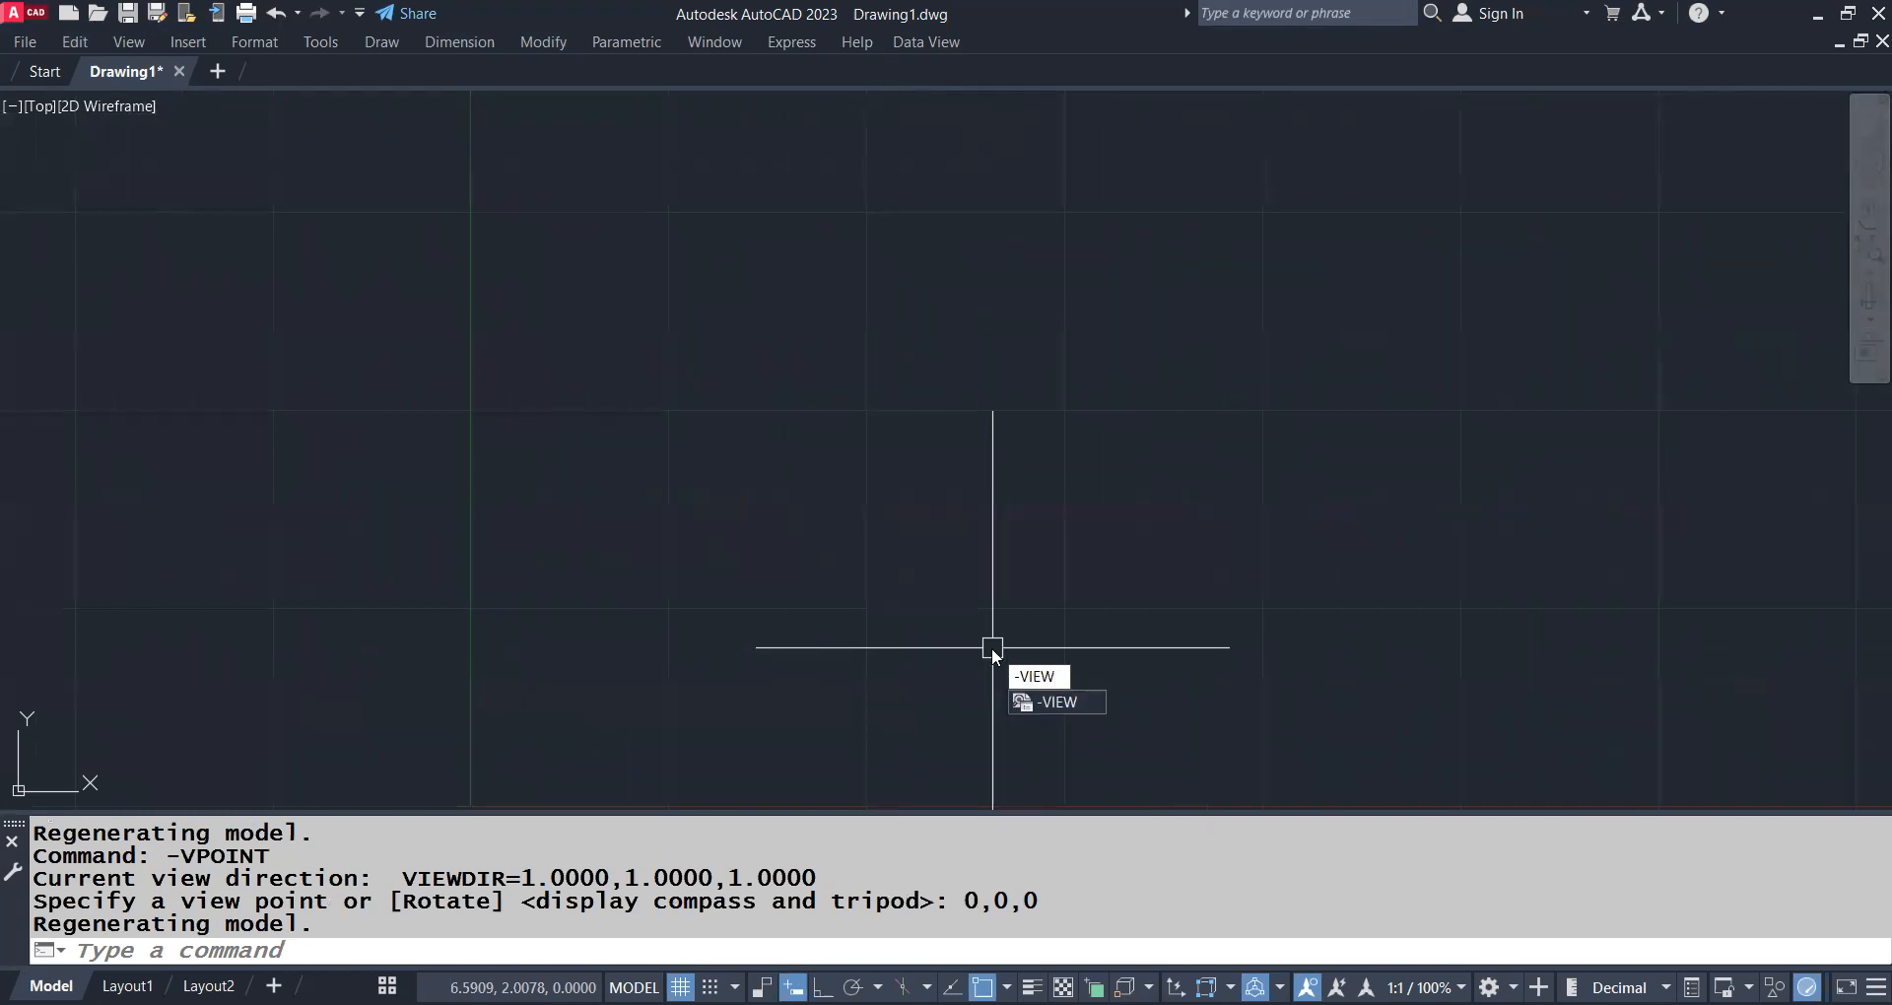
pyautogui.press('Return')
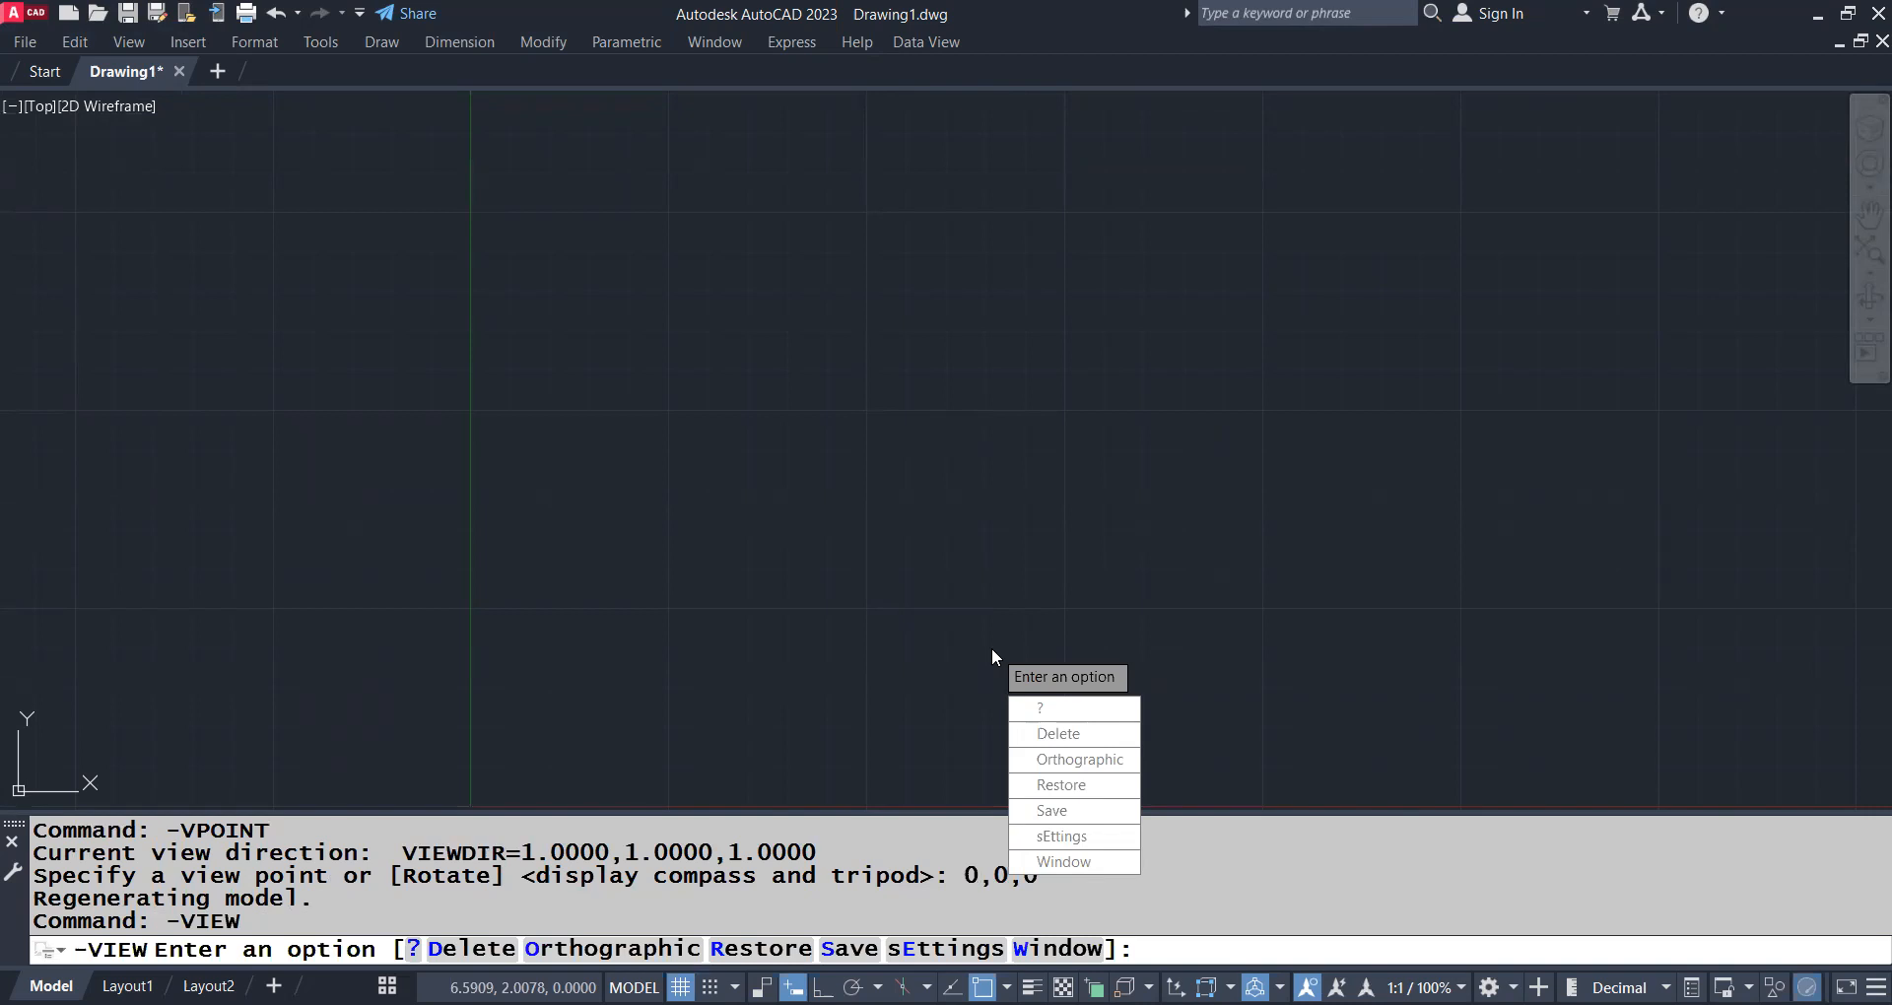
pyautogui.write('front')
pyautogui.press('Return')
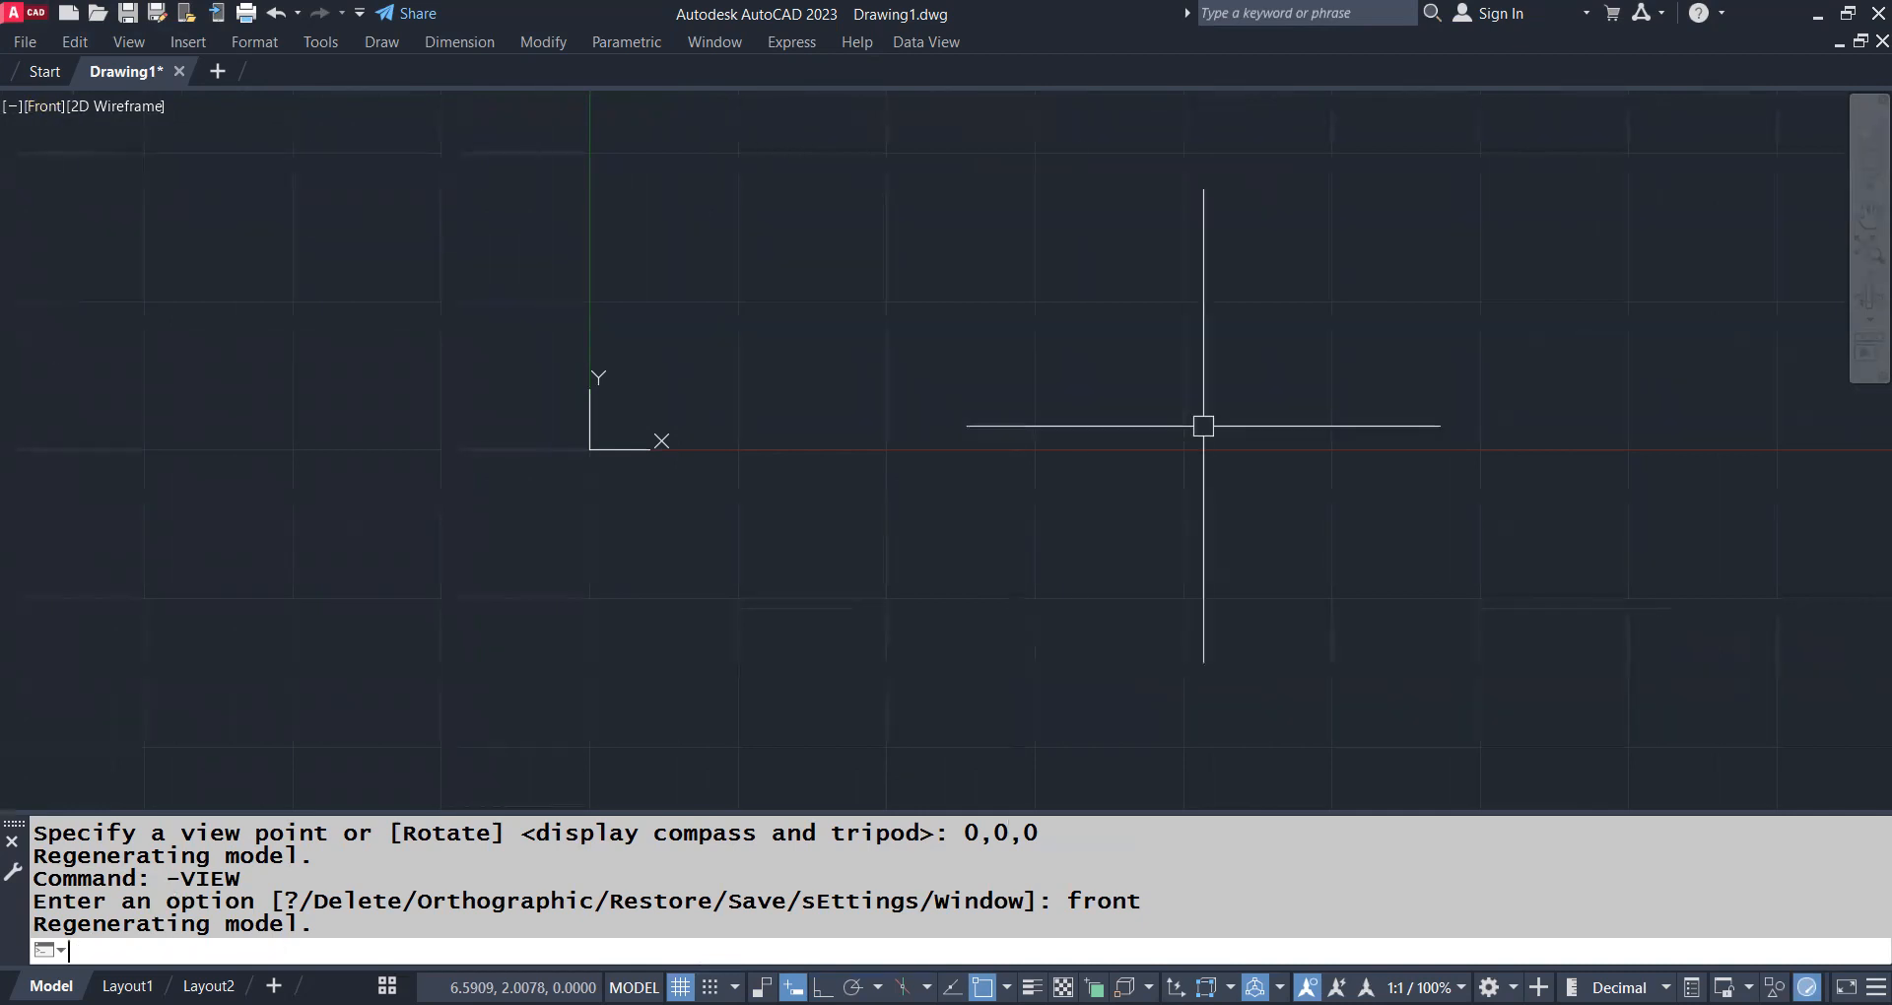
# Repeat -VIEW with the option "sw" to show the southwest isometric view
pyautogui.press('Return')
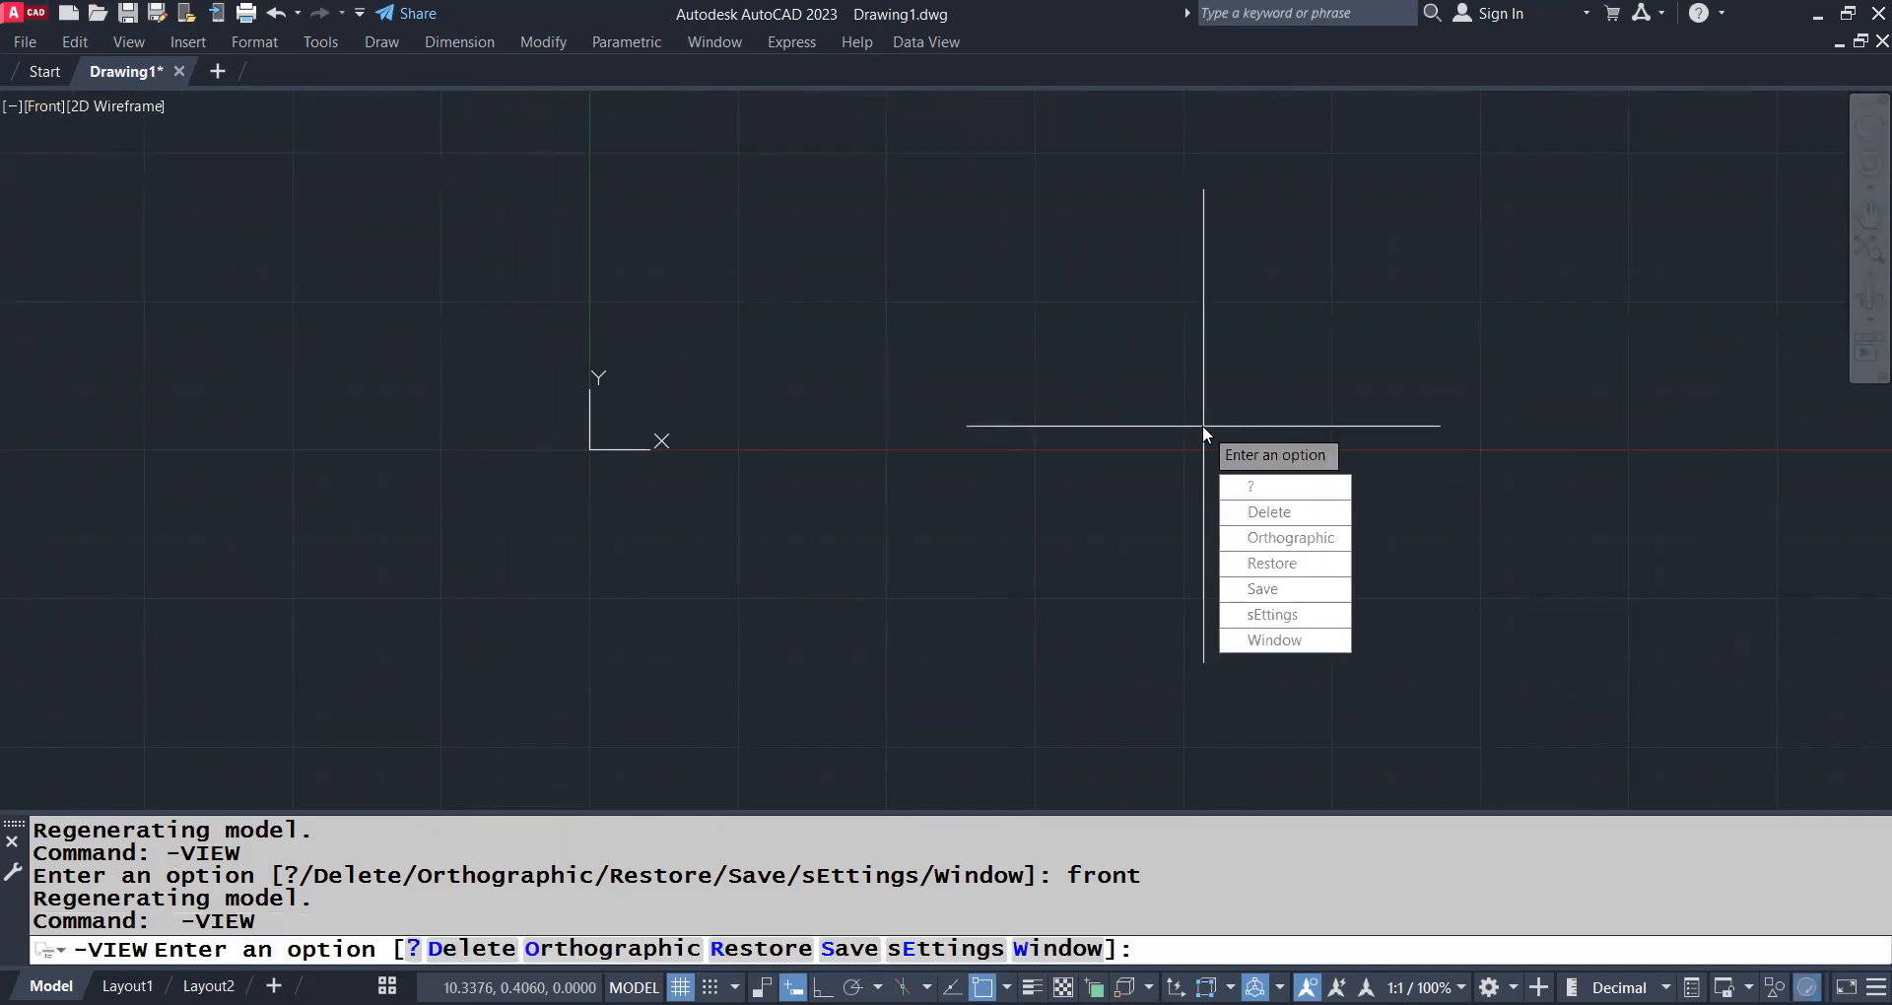
pyautogui.write('sw')
pyautogui.press('Return')
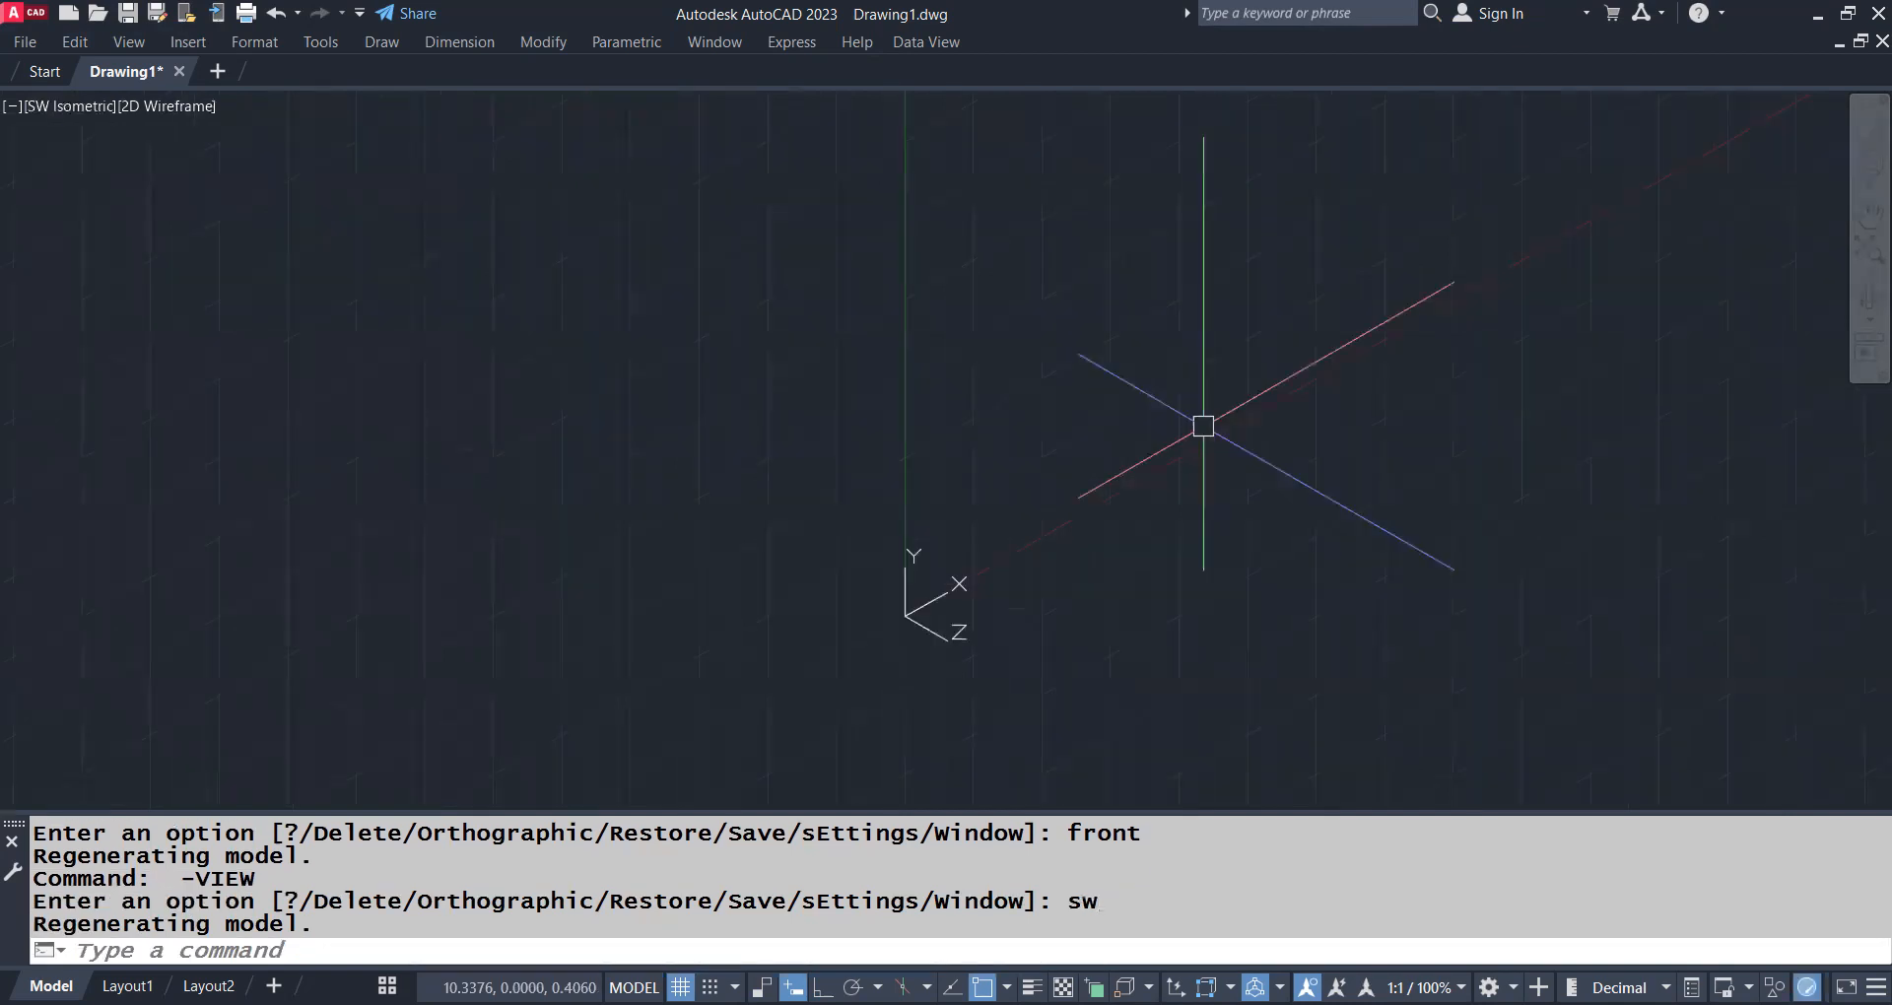
pyautogui.moveTo(1119, 506); pyautogui.dragTo(1211, 545, button='middle')
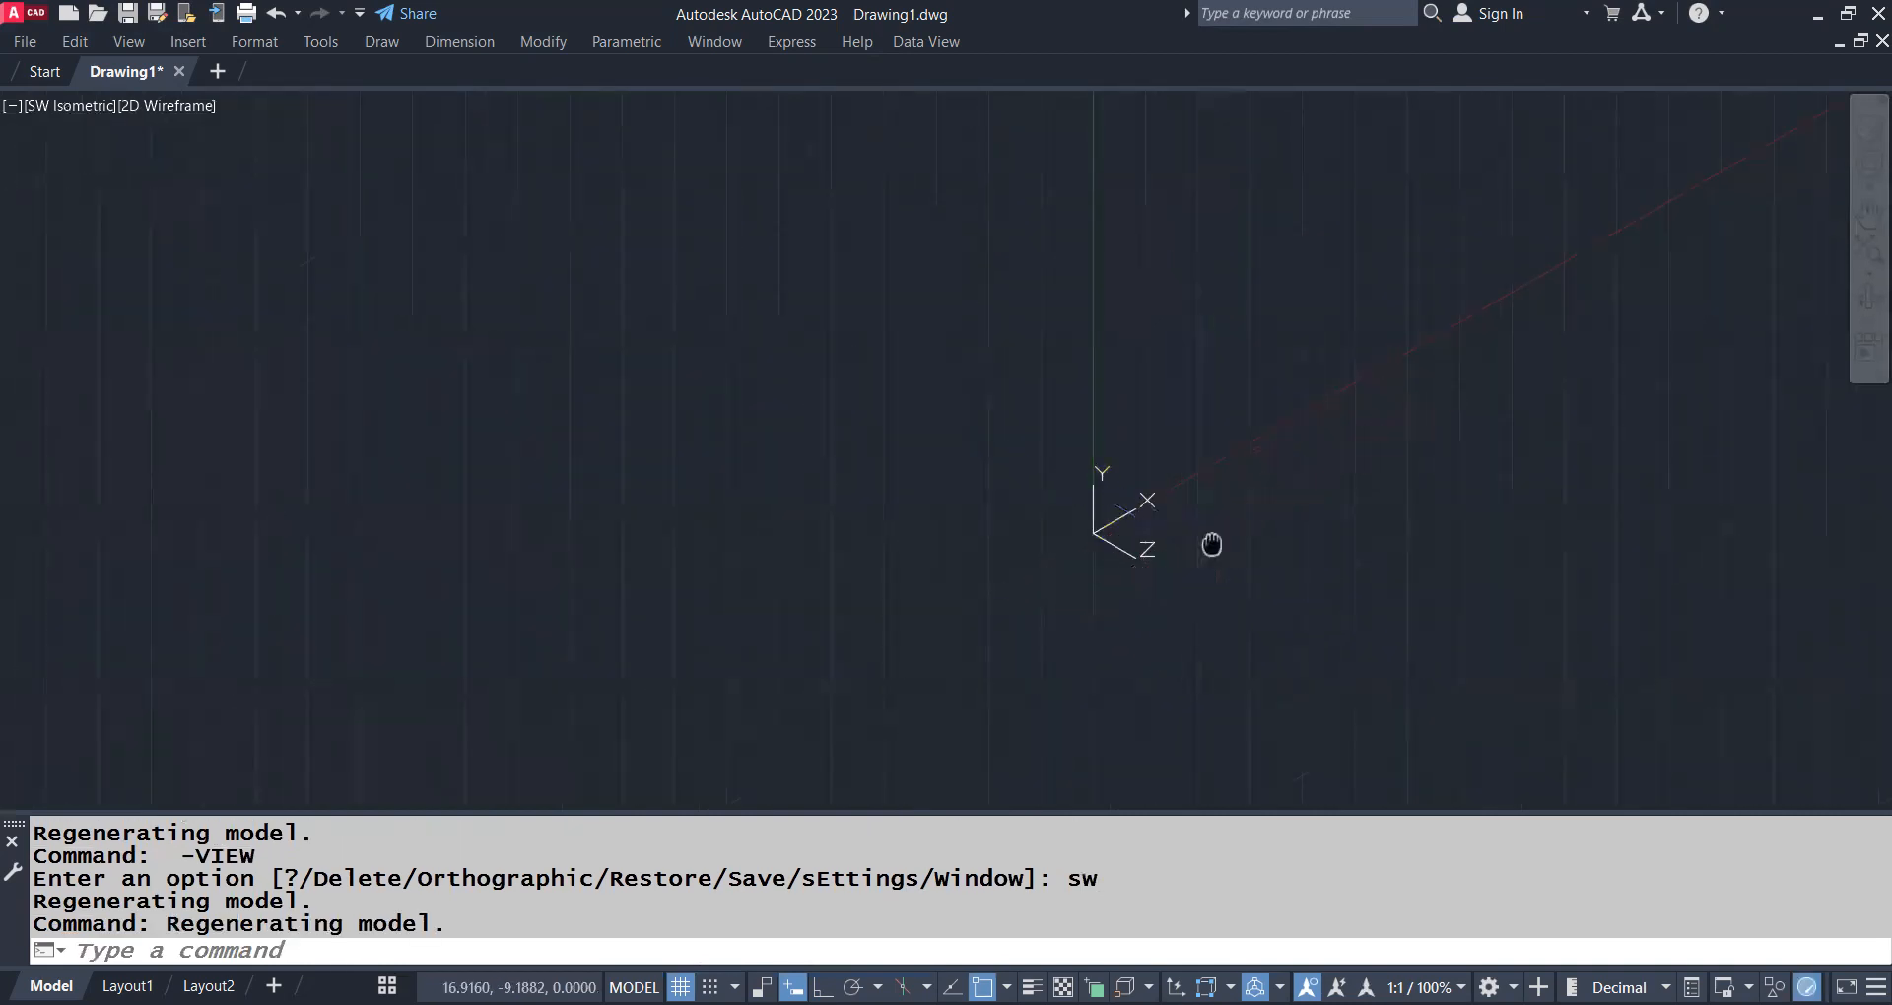
pyautogui.moveTo(1212, 545); pyautogui.dragTo(1188, 559)
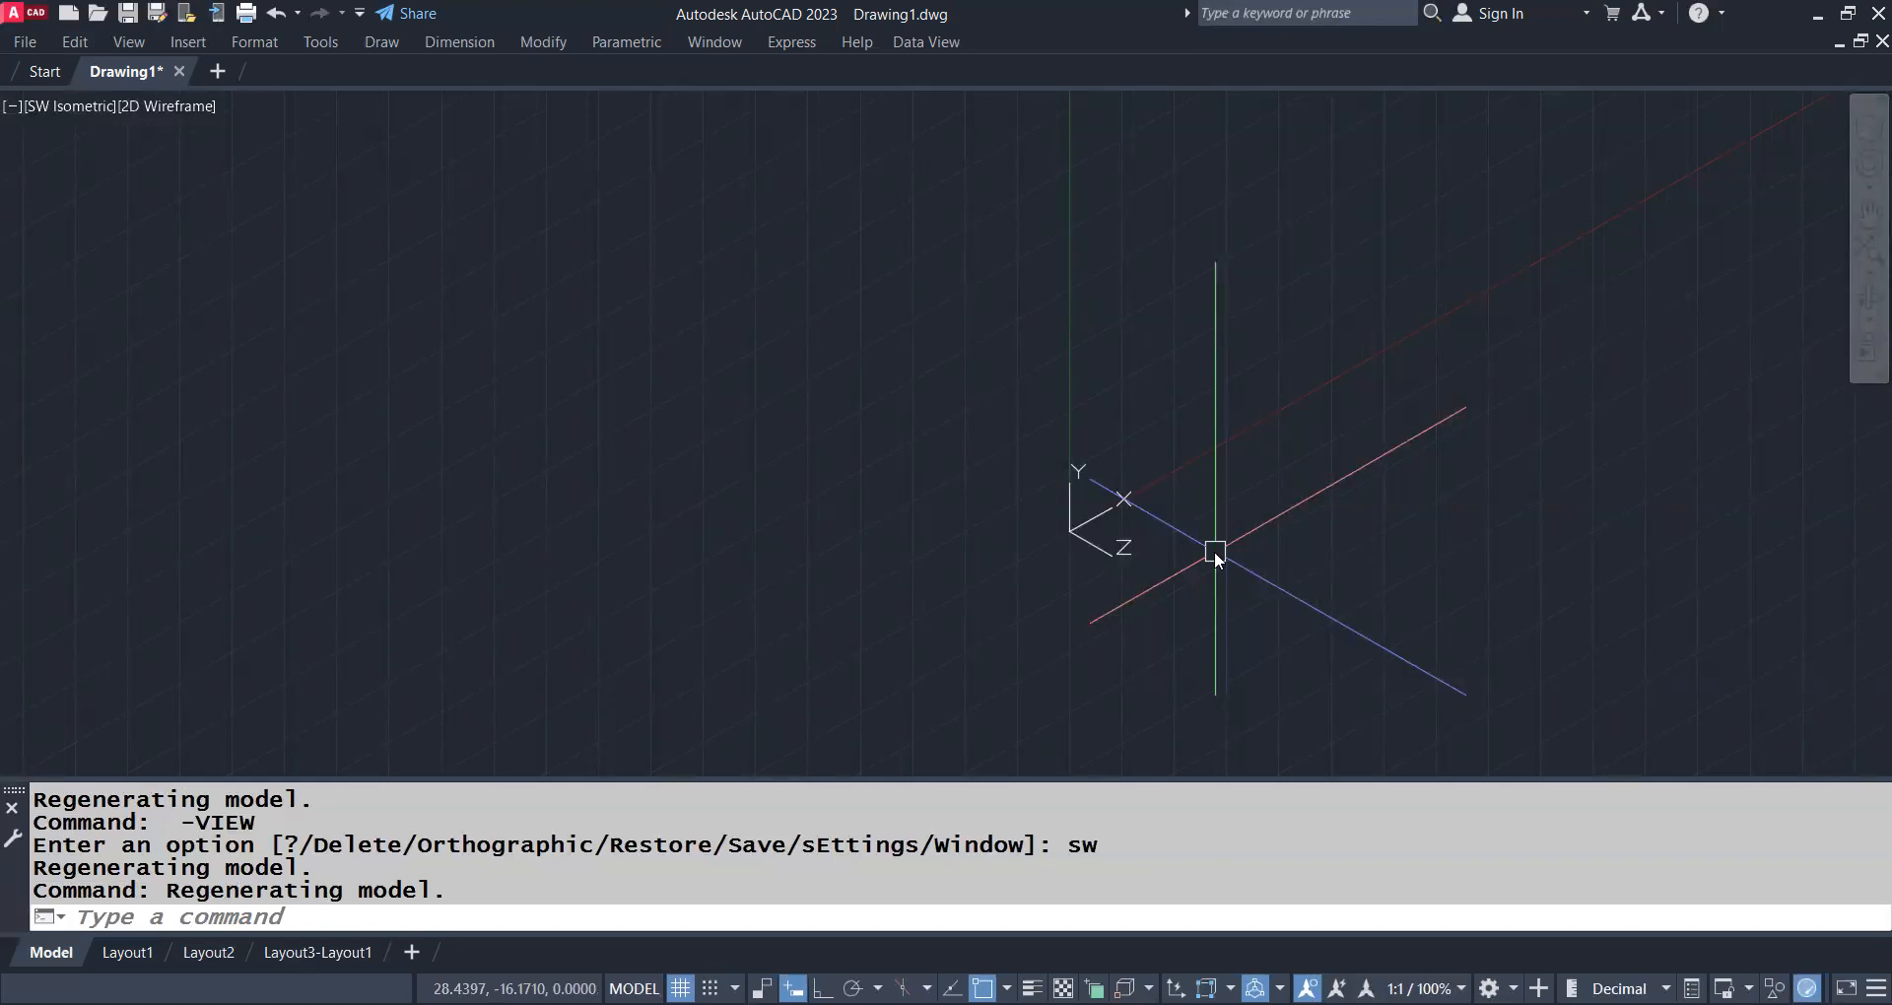
# Repeat -VIEW with the option "top" to return to the top view
pyautogui.press('Return')
pyautogui.write('top')
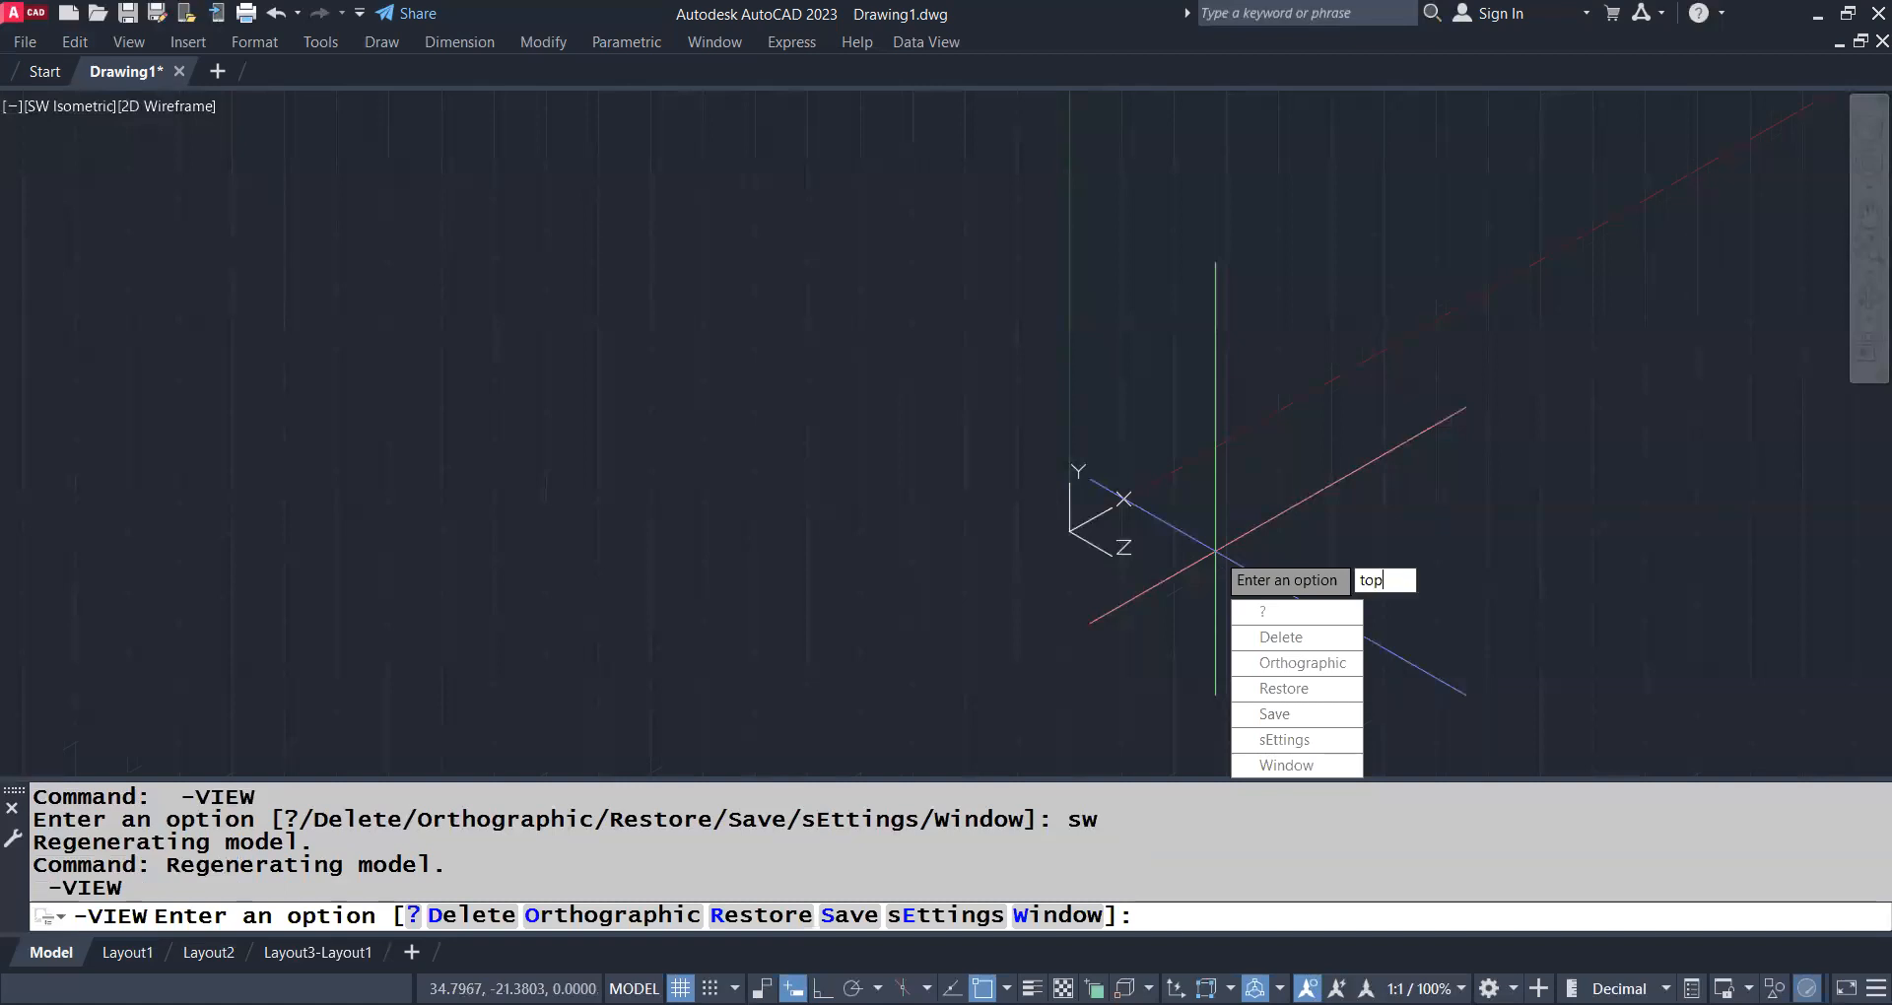
pyautogui.press('Return')
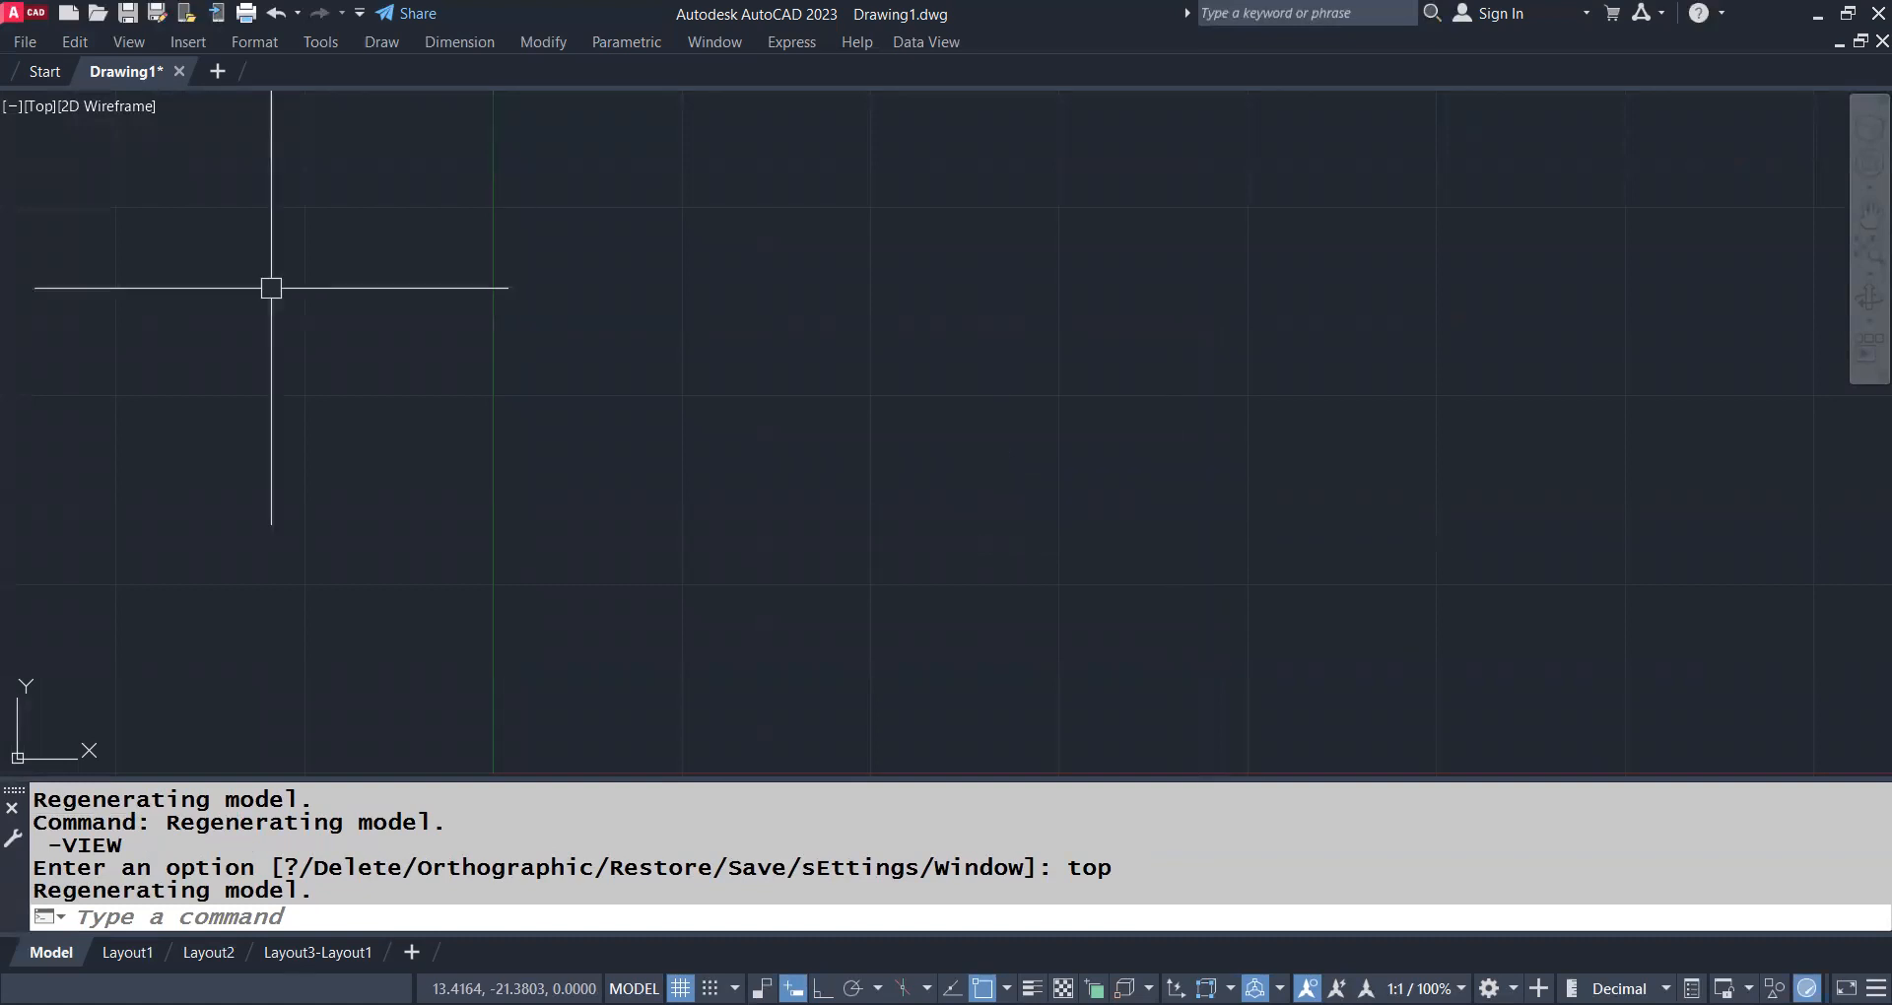
# Change the viewport to the SE Isometric preset view and then to SW Isometric
pyautogui.click(41, 108)
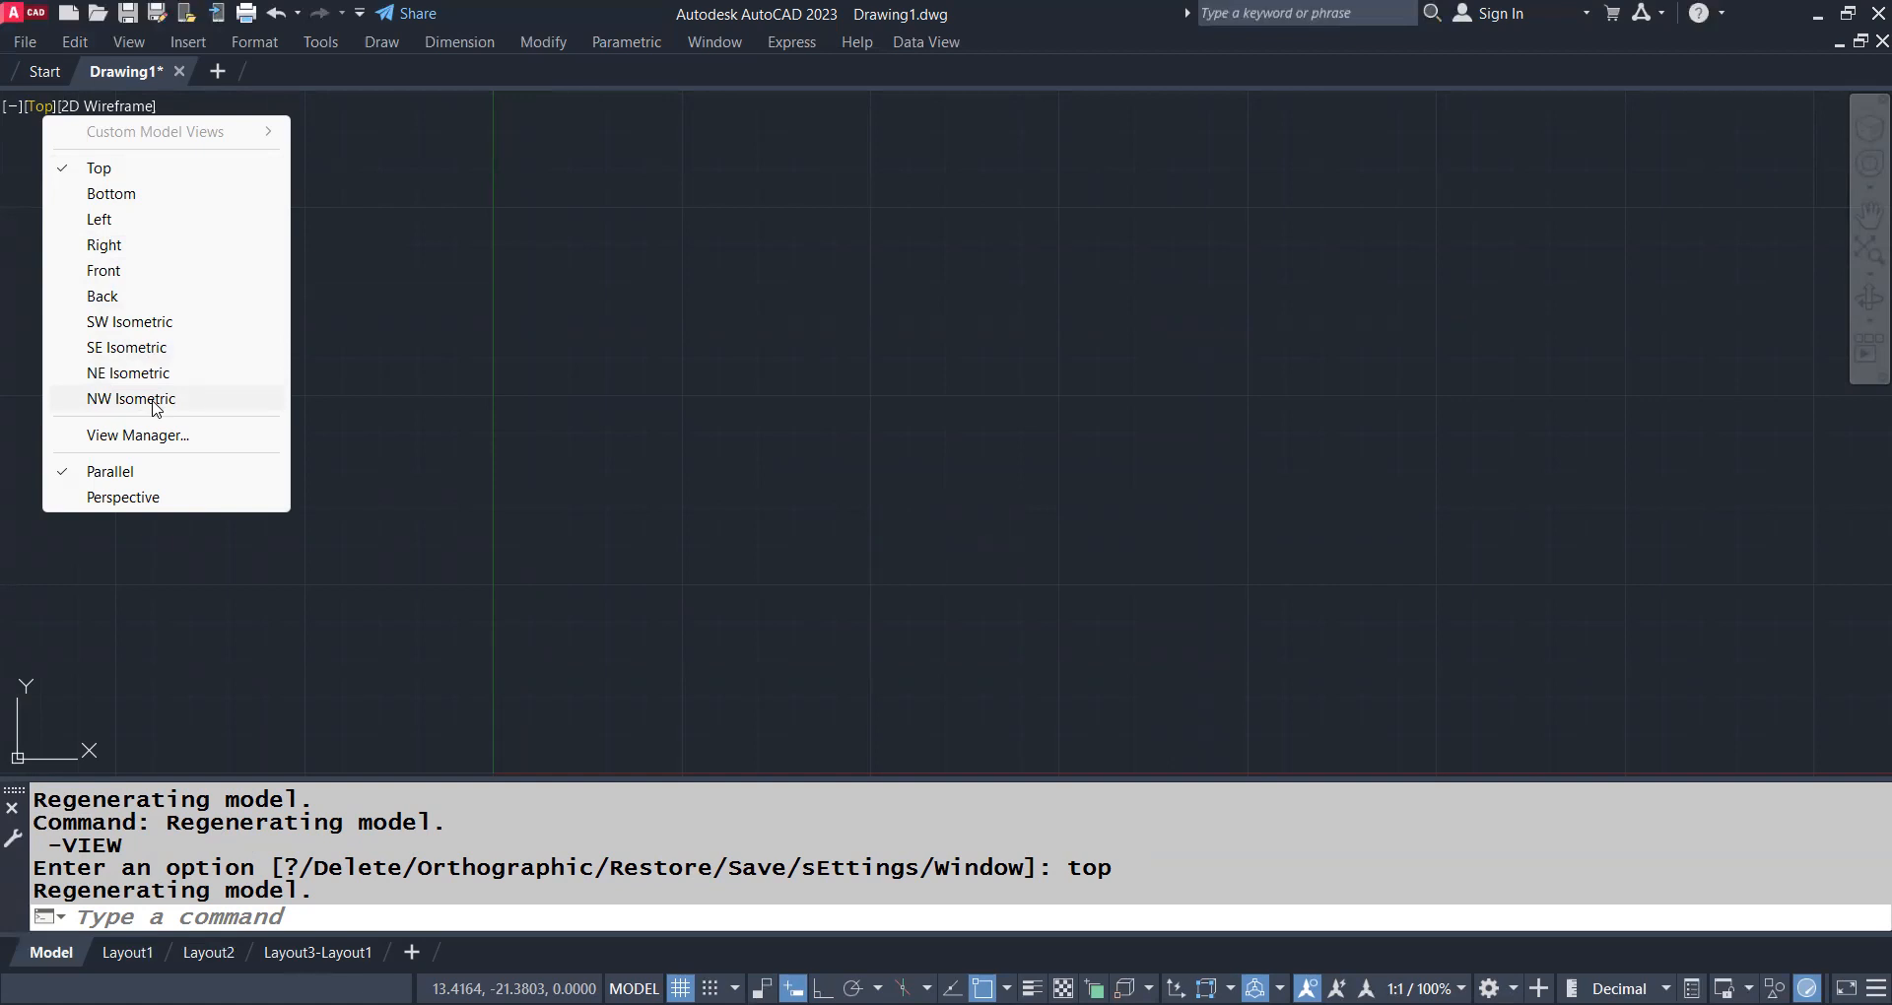
pyautogui.click(158, 347)
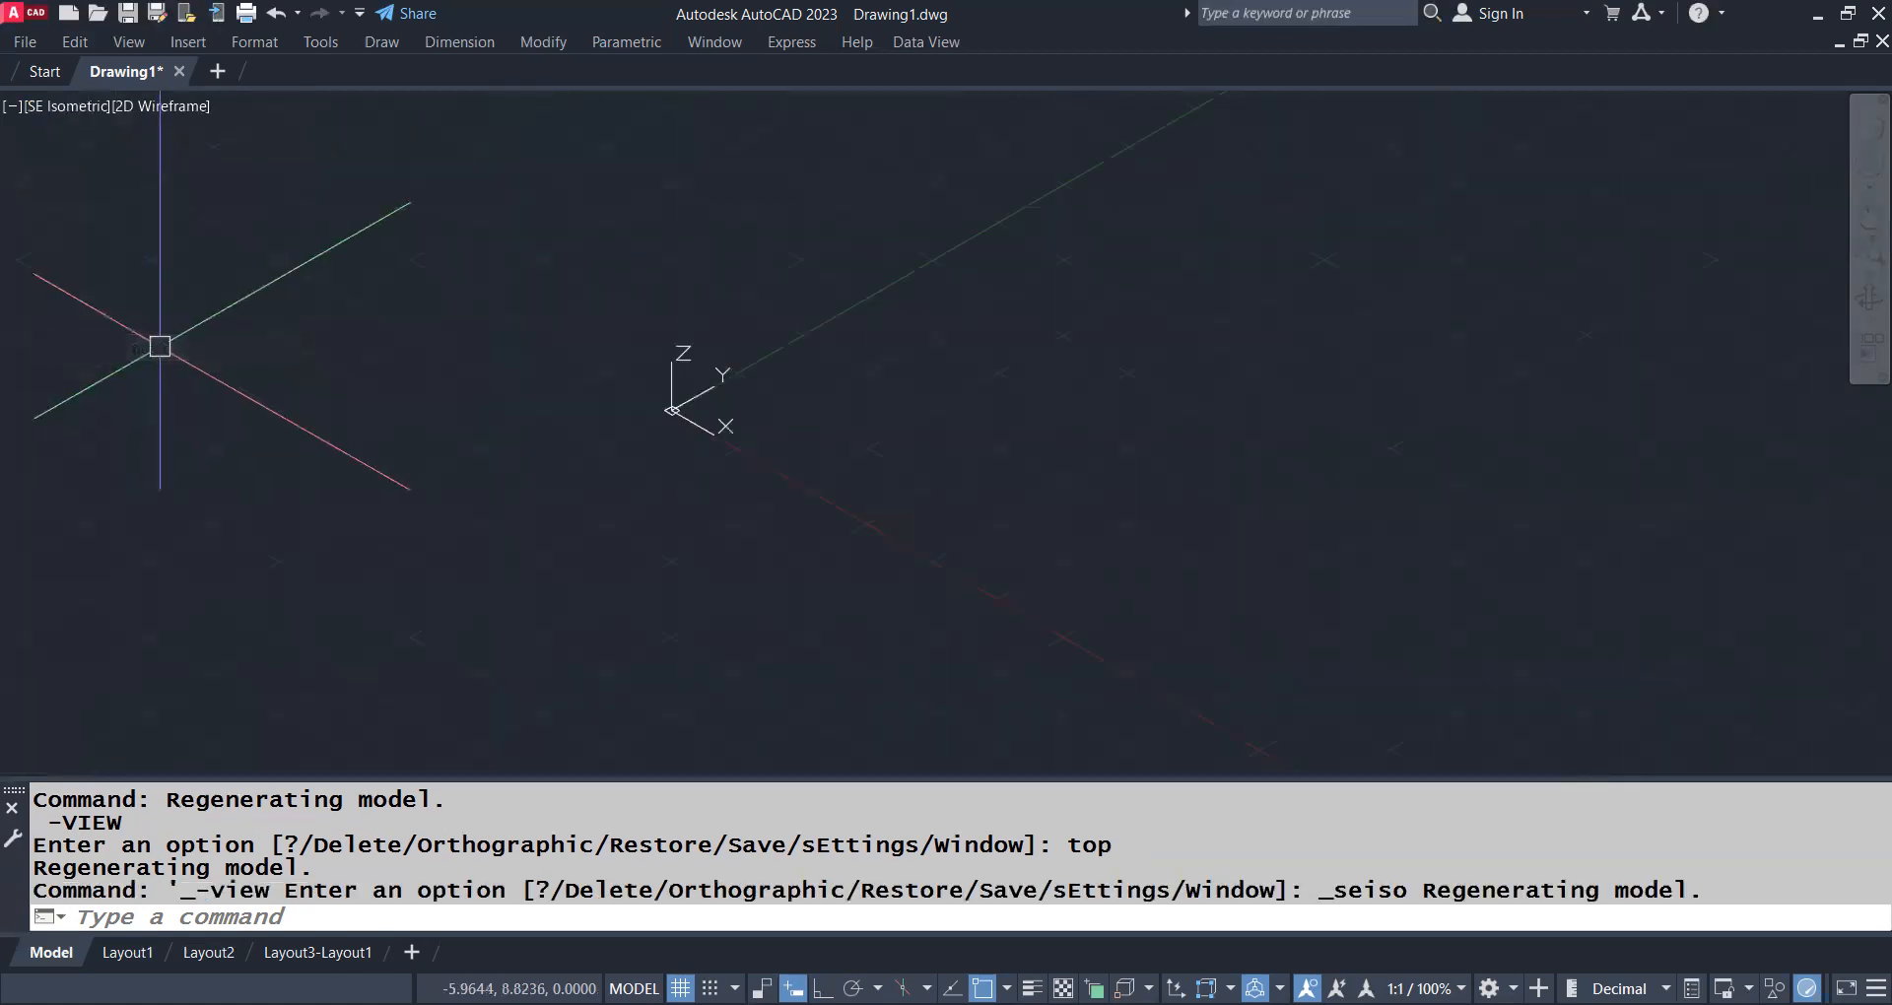
pyautogui.click(65, 105)
pyautogui.click(148, 321)
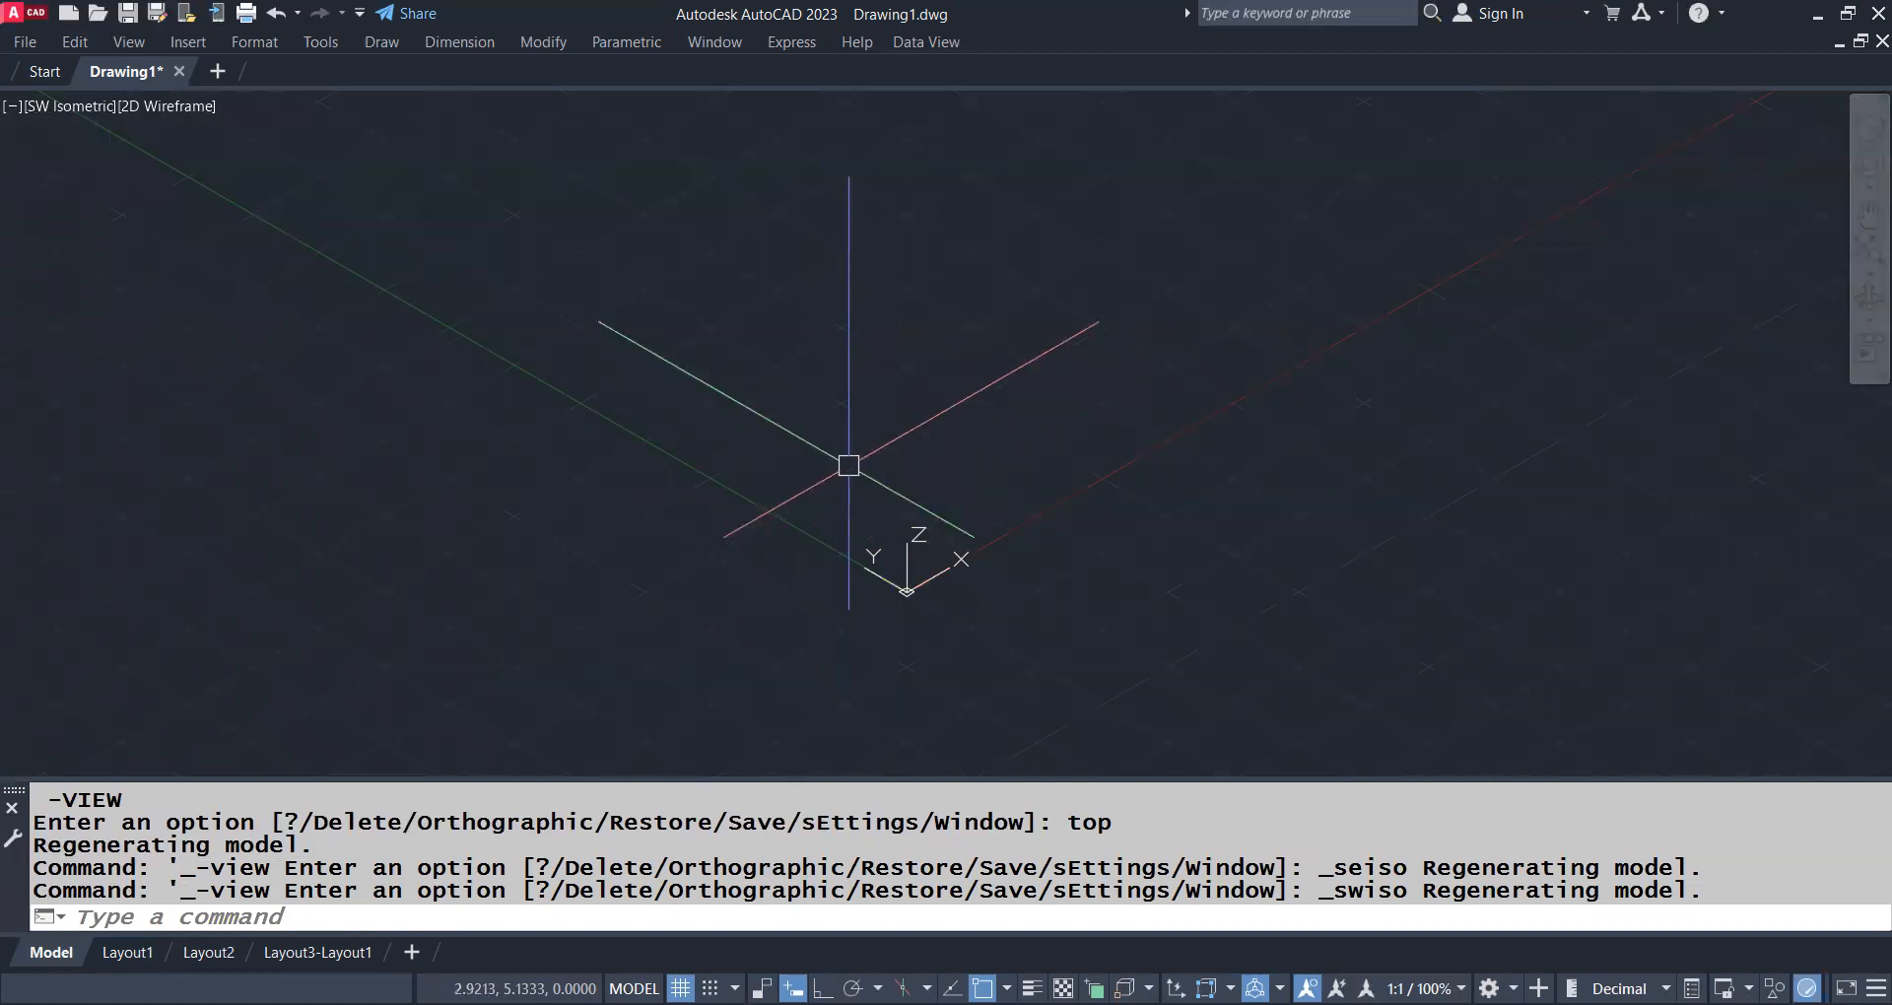
# Set the viewport back to the preset Top view
pyautogui.click(50, 114)
pyautogui.click(61, 168)
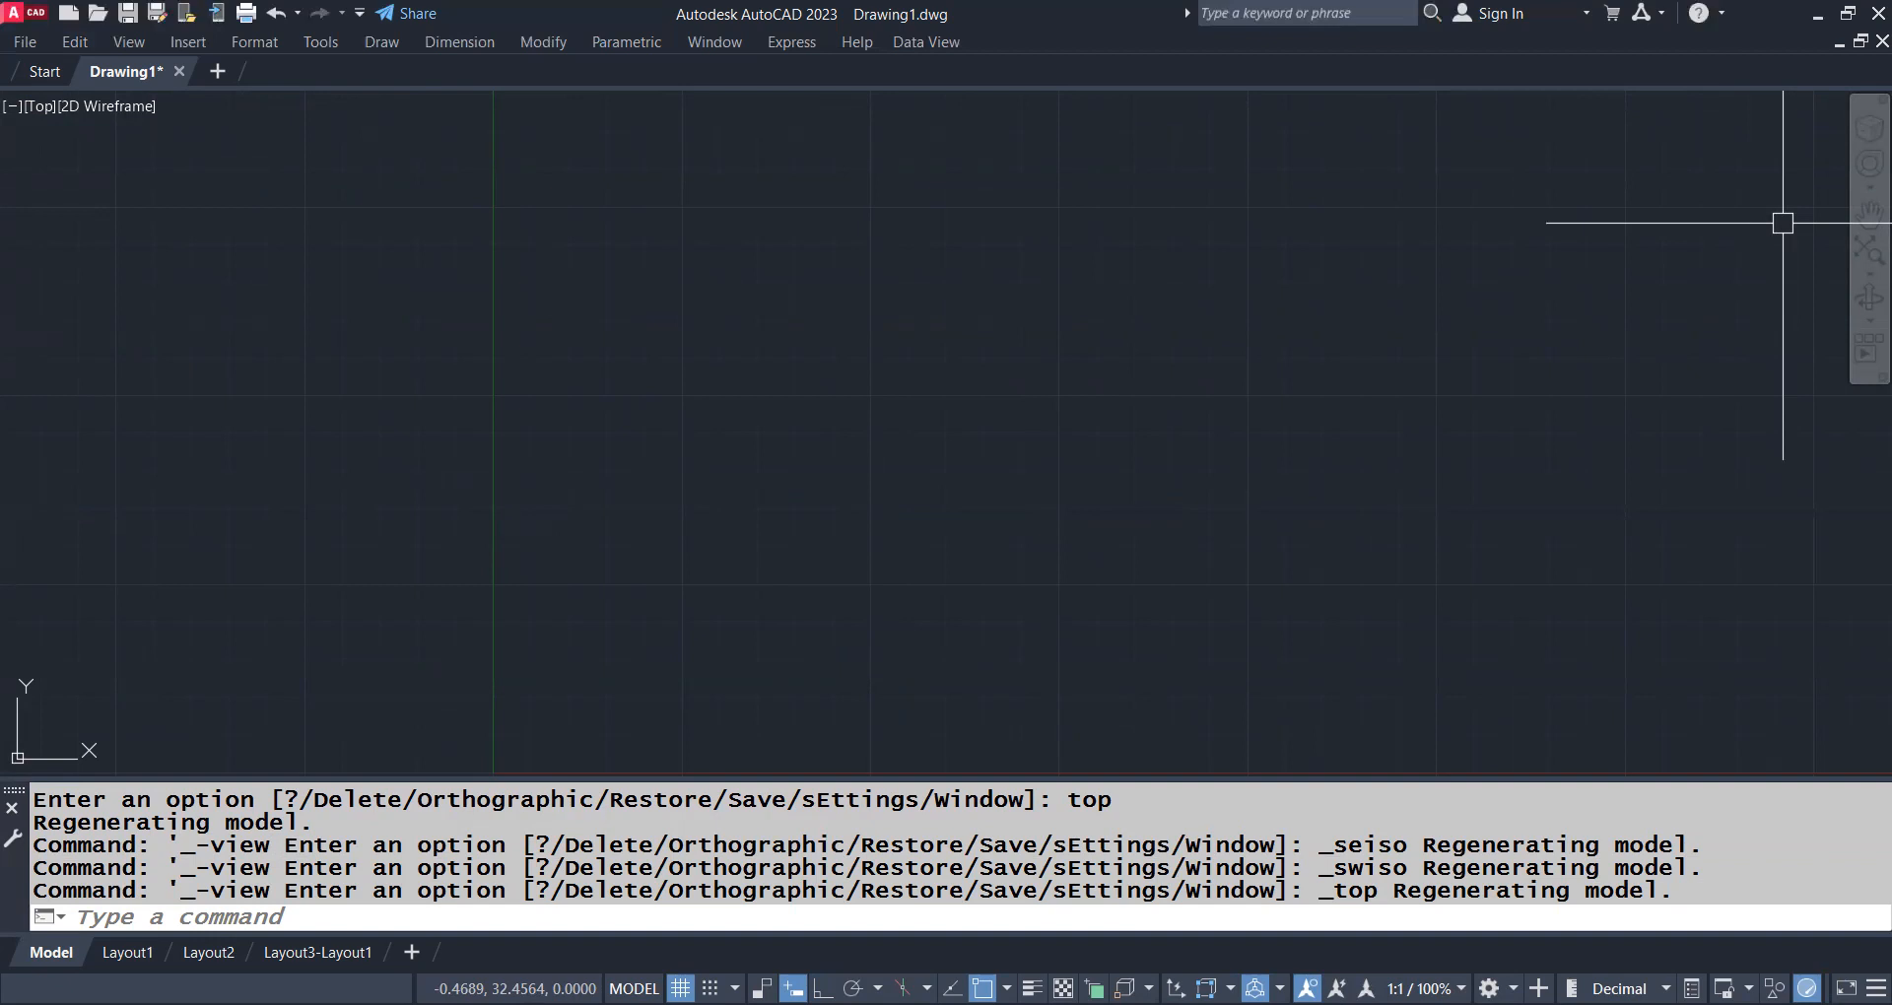
# Set the DISPLAYVIEWCUBEIN2D variable to on so the ViewCube is displayed in 2D visual styles
pyautogui.write('displa')
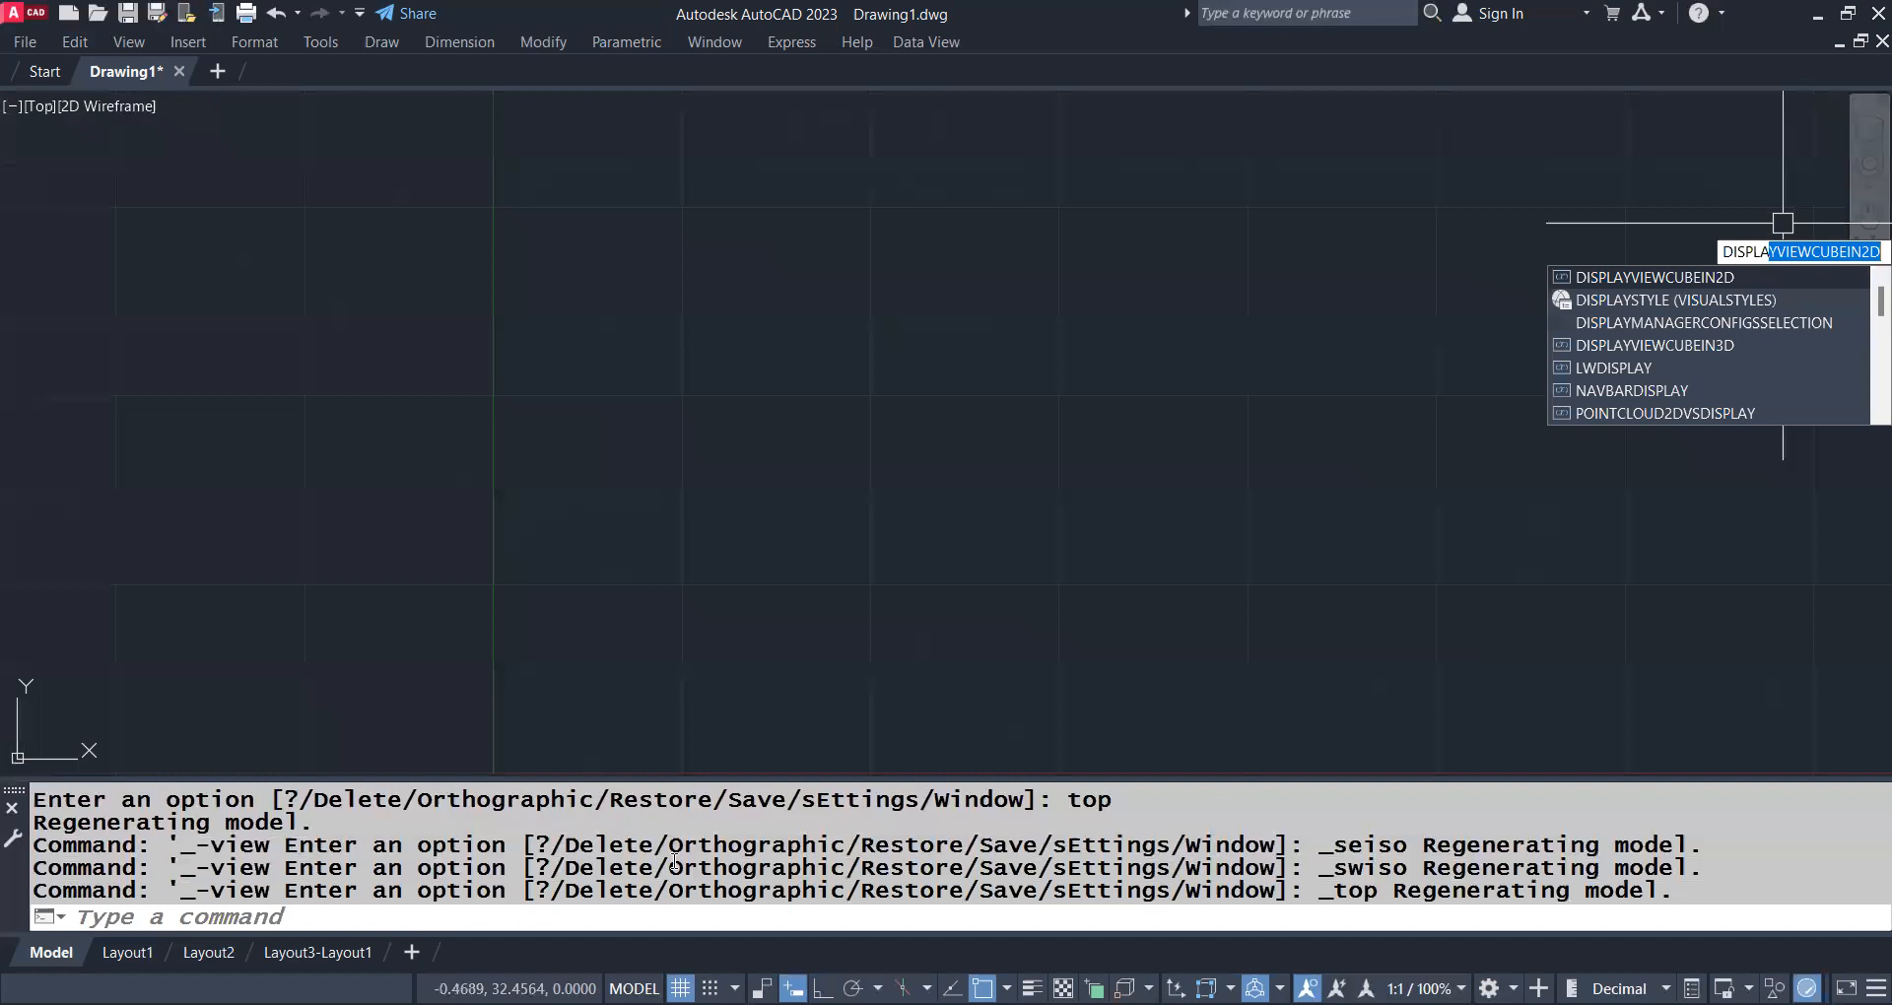
pyautogui.press('Return')
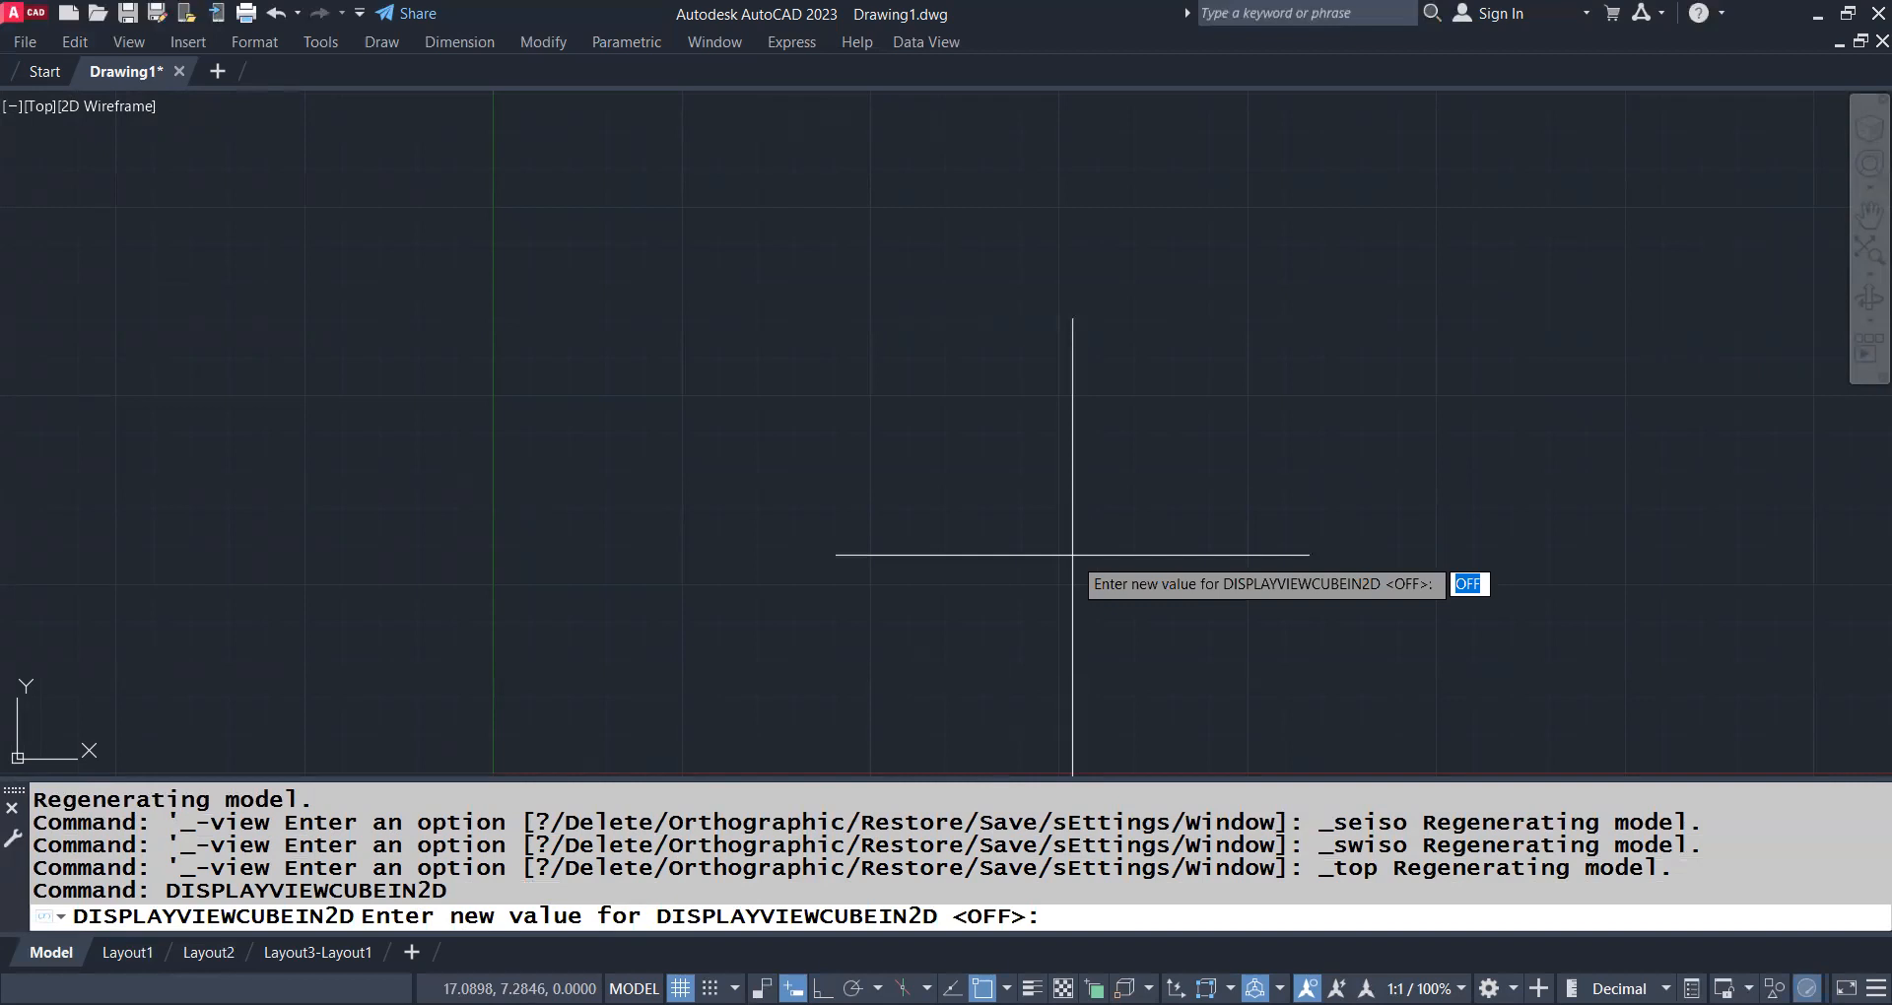
pyautogui.write('on')
pyautogui.press('Return')
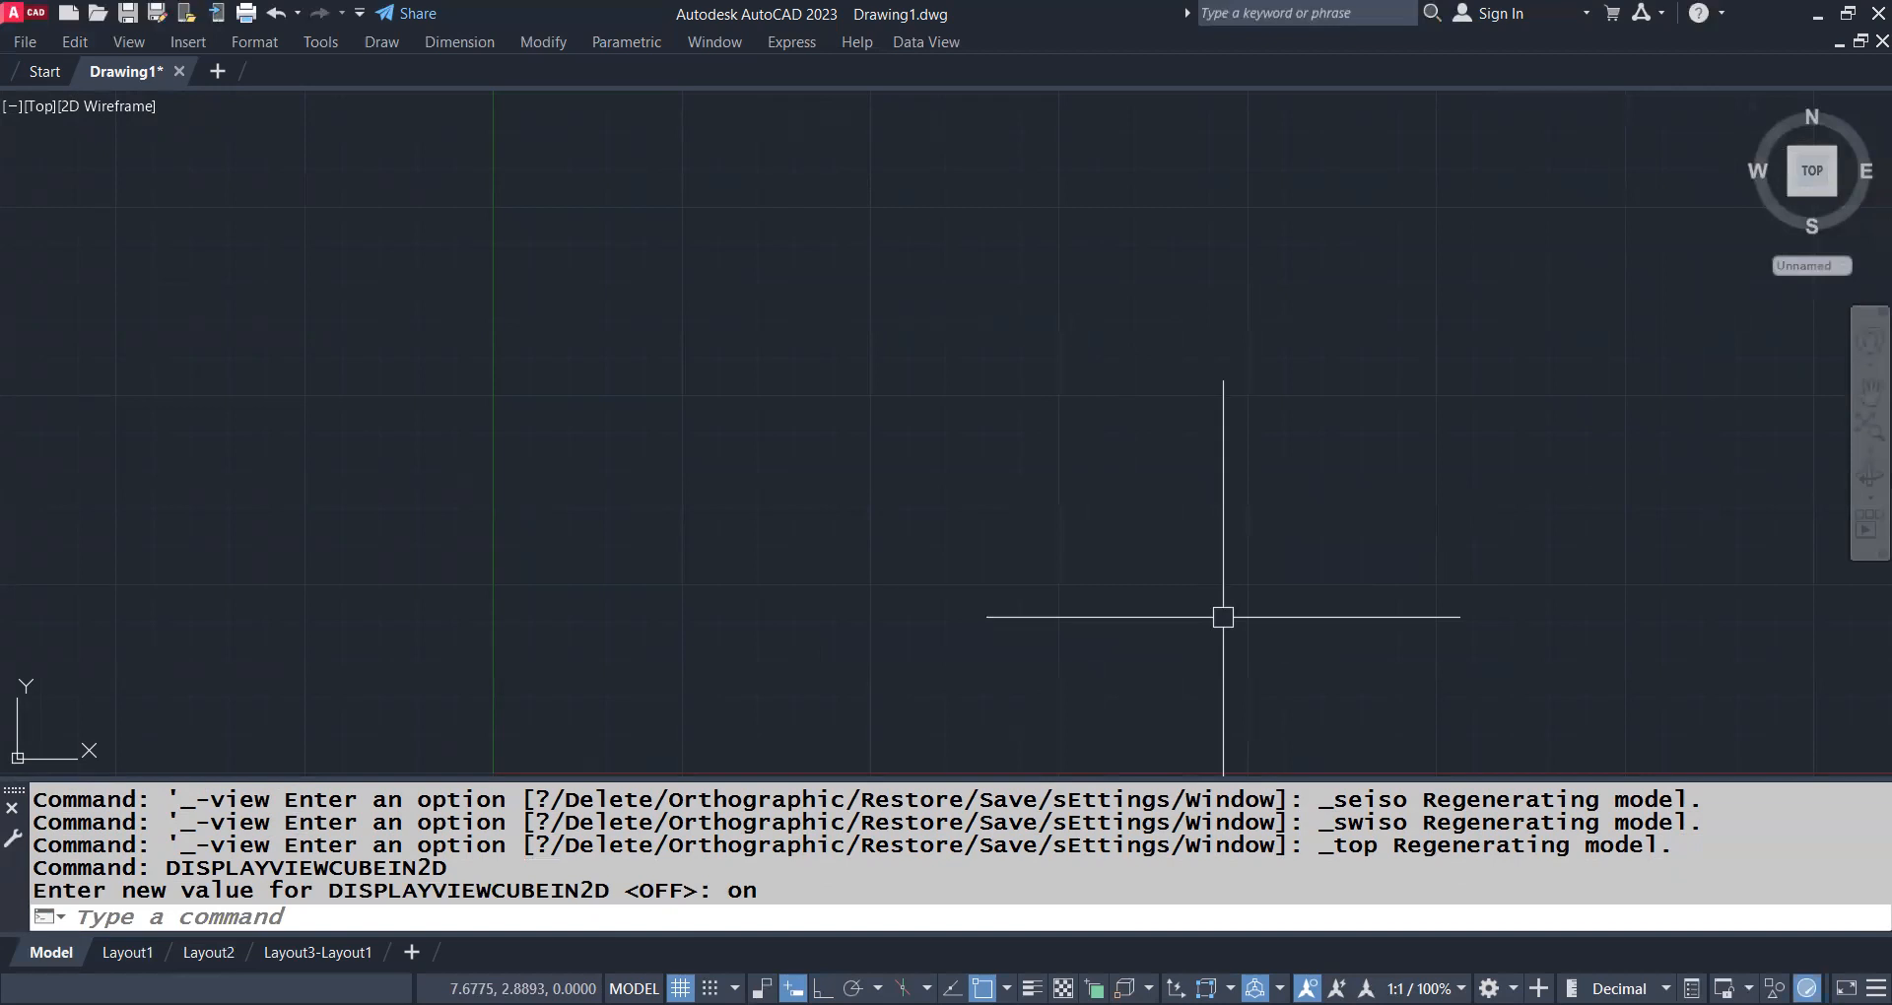
# Go to the ViewCube's home view, then return to the plan view of the current UCS with PLAN
pyautogui.click(1753, 107)
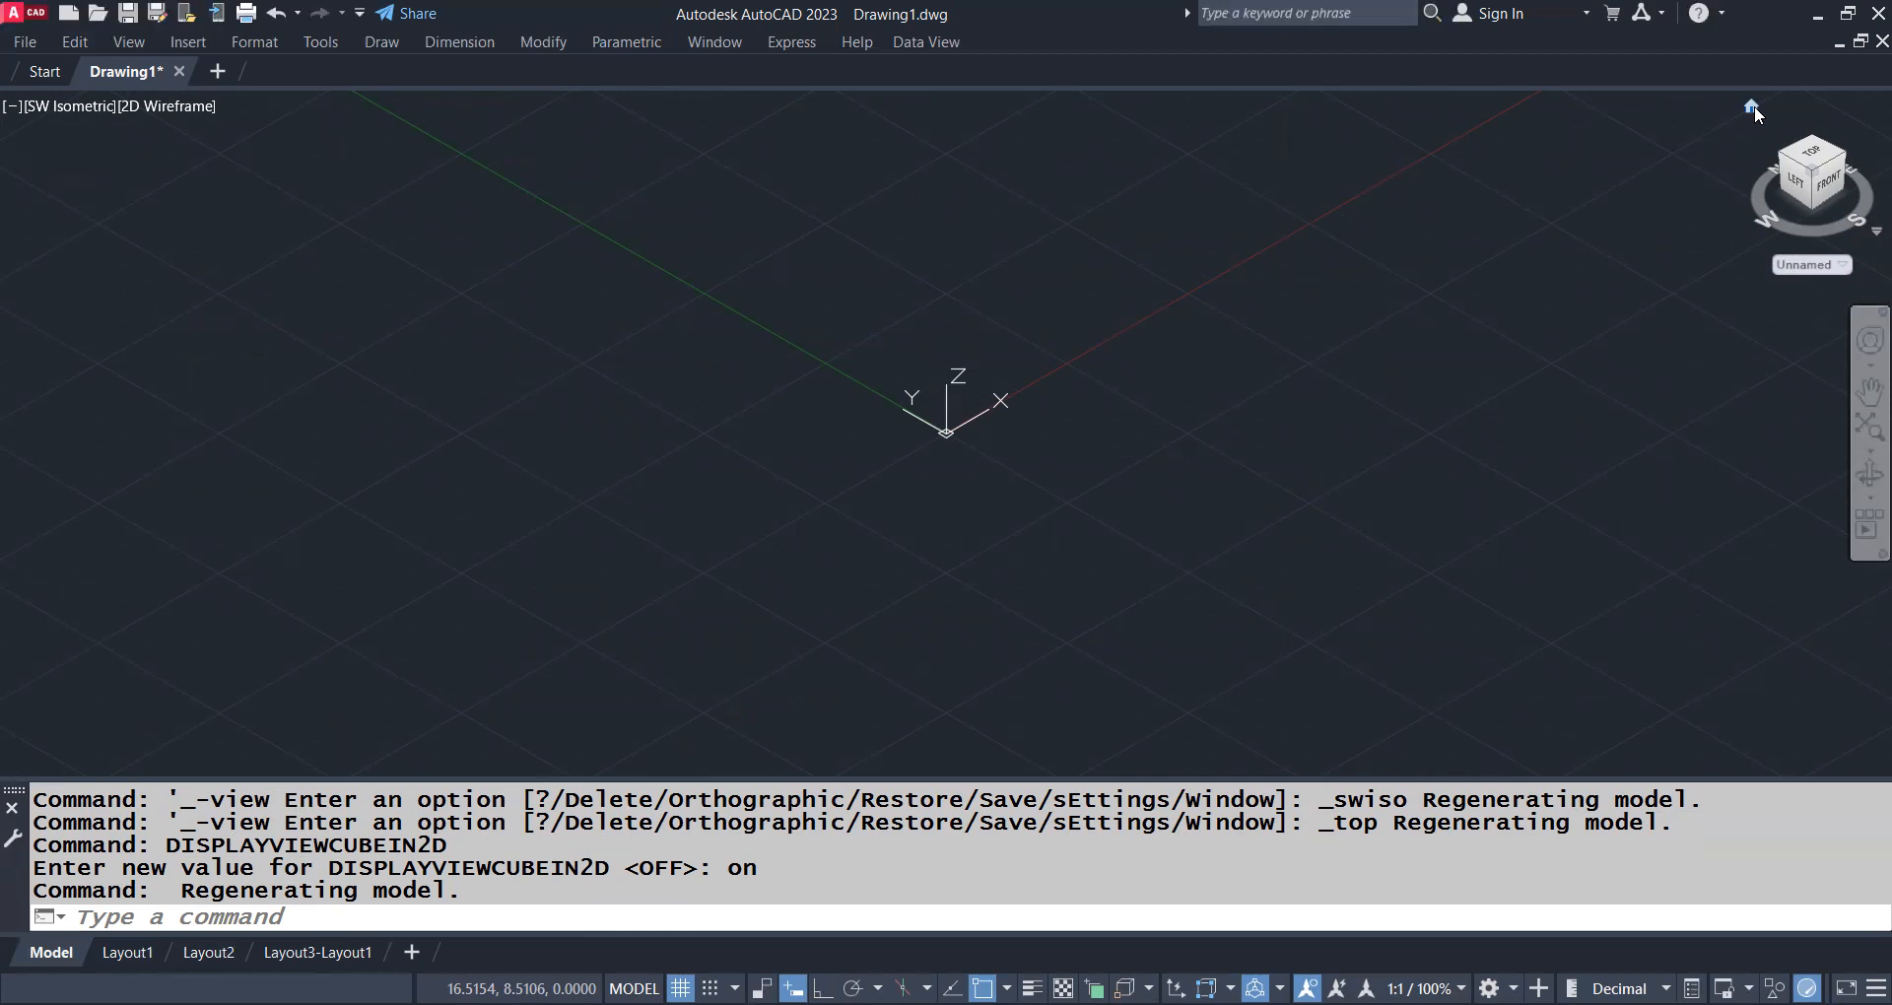
pyautogui.write('PLAN')
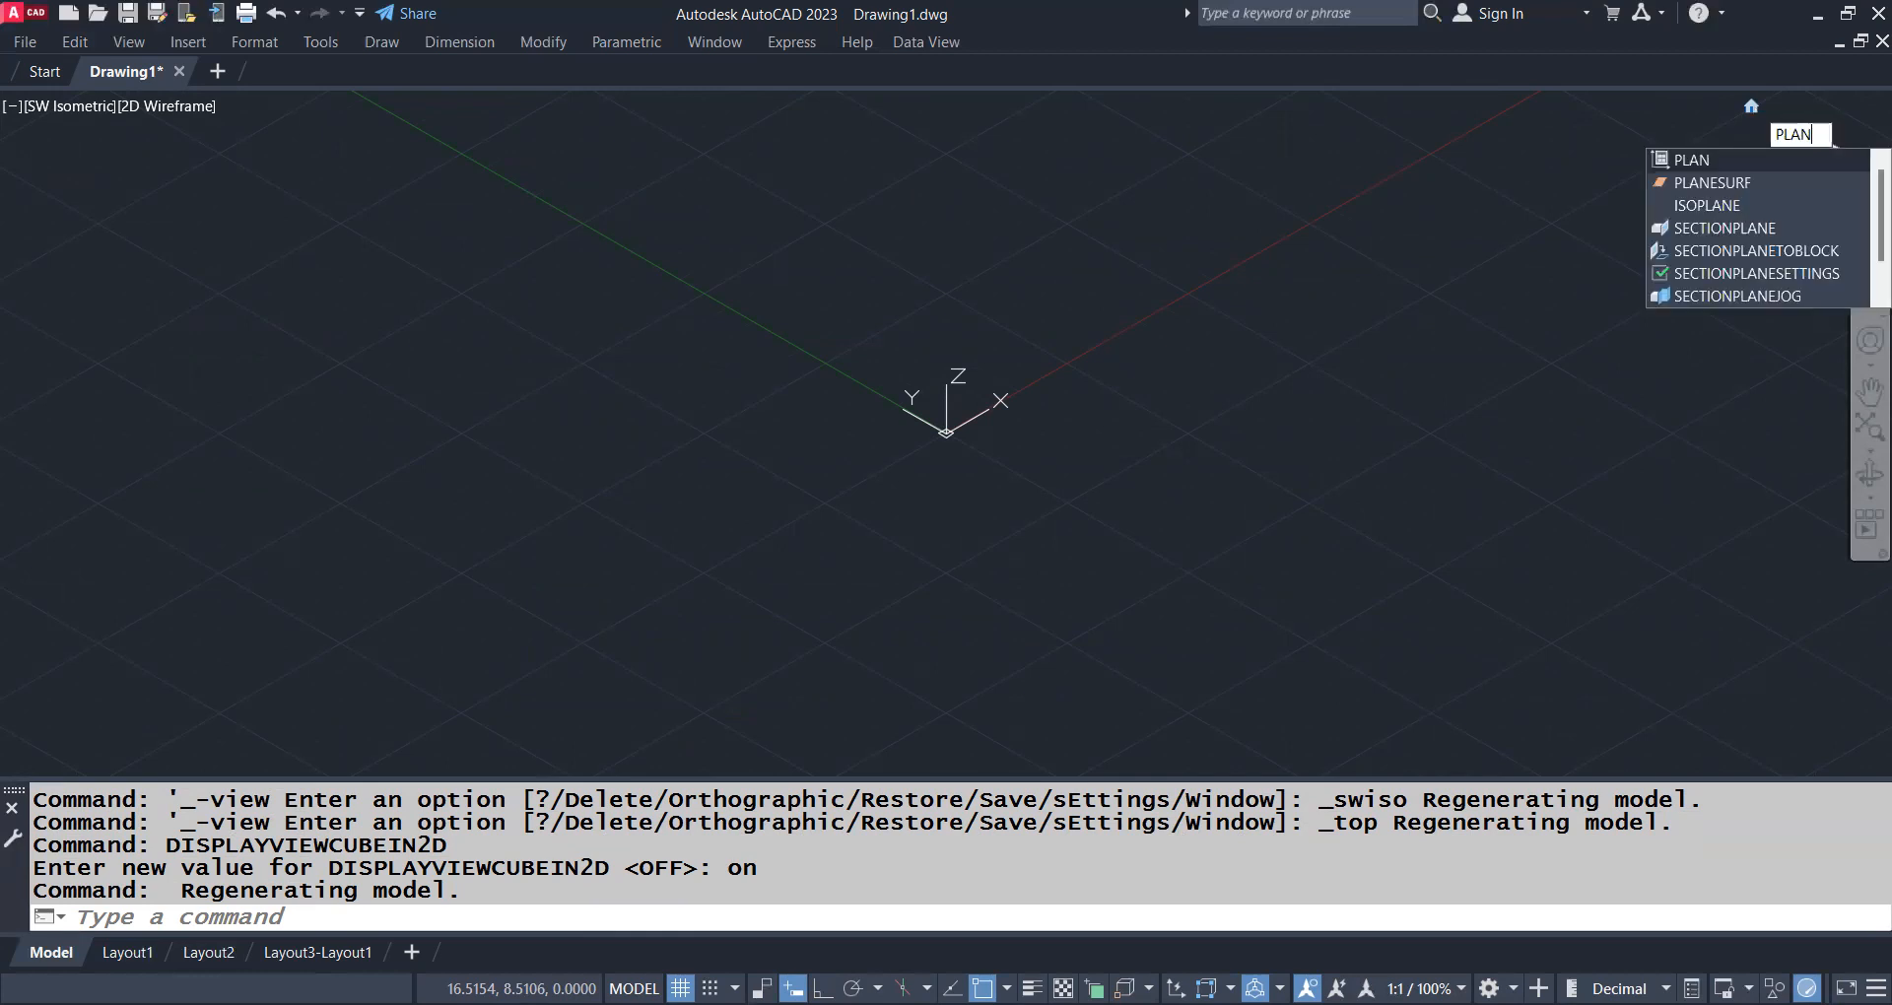
pyautogui.press('Return')
pyautogui.press('Return')
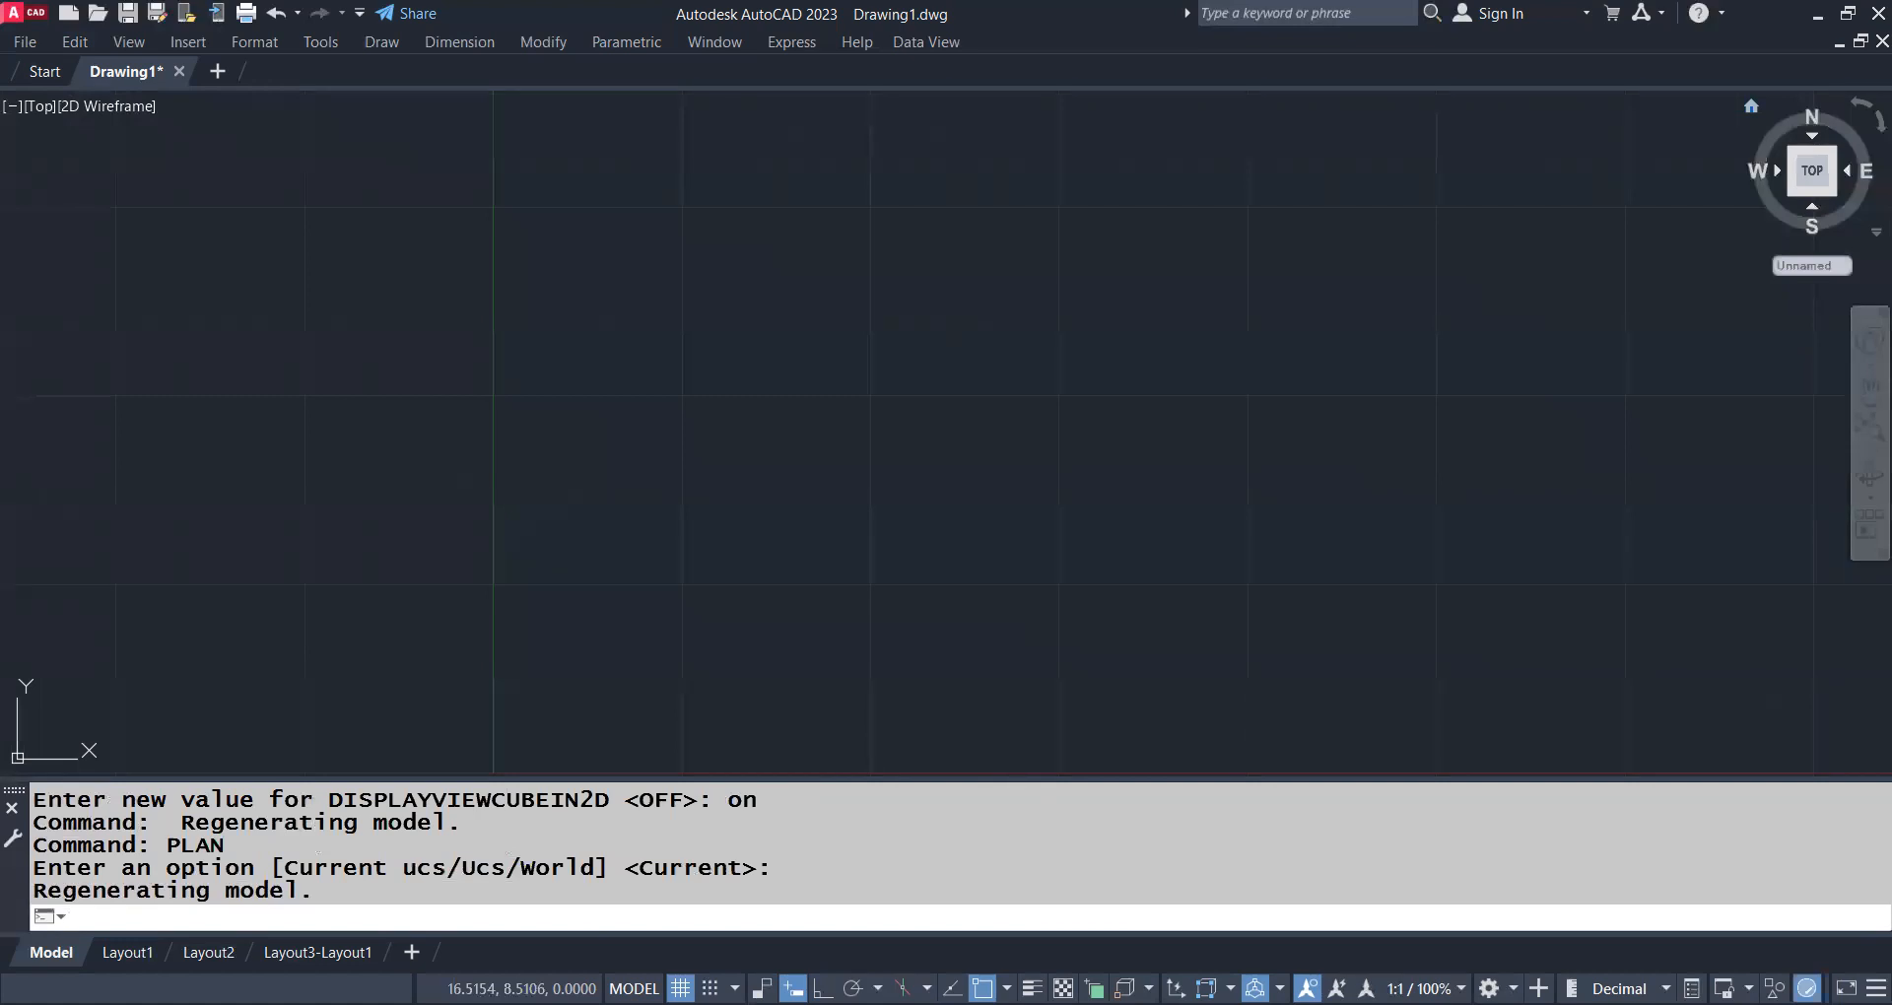
# Restore the ViewCube's home isometric view and bring the area around the origin into view
pyautogui.click(1753, 106)
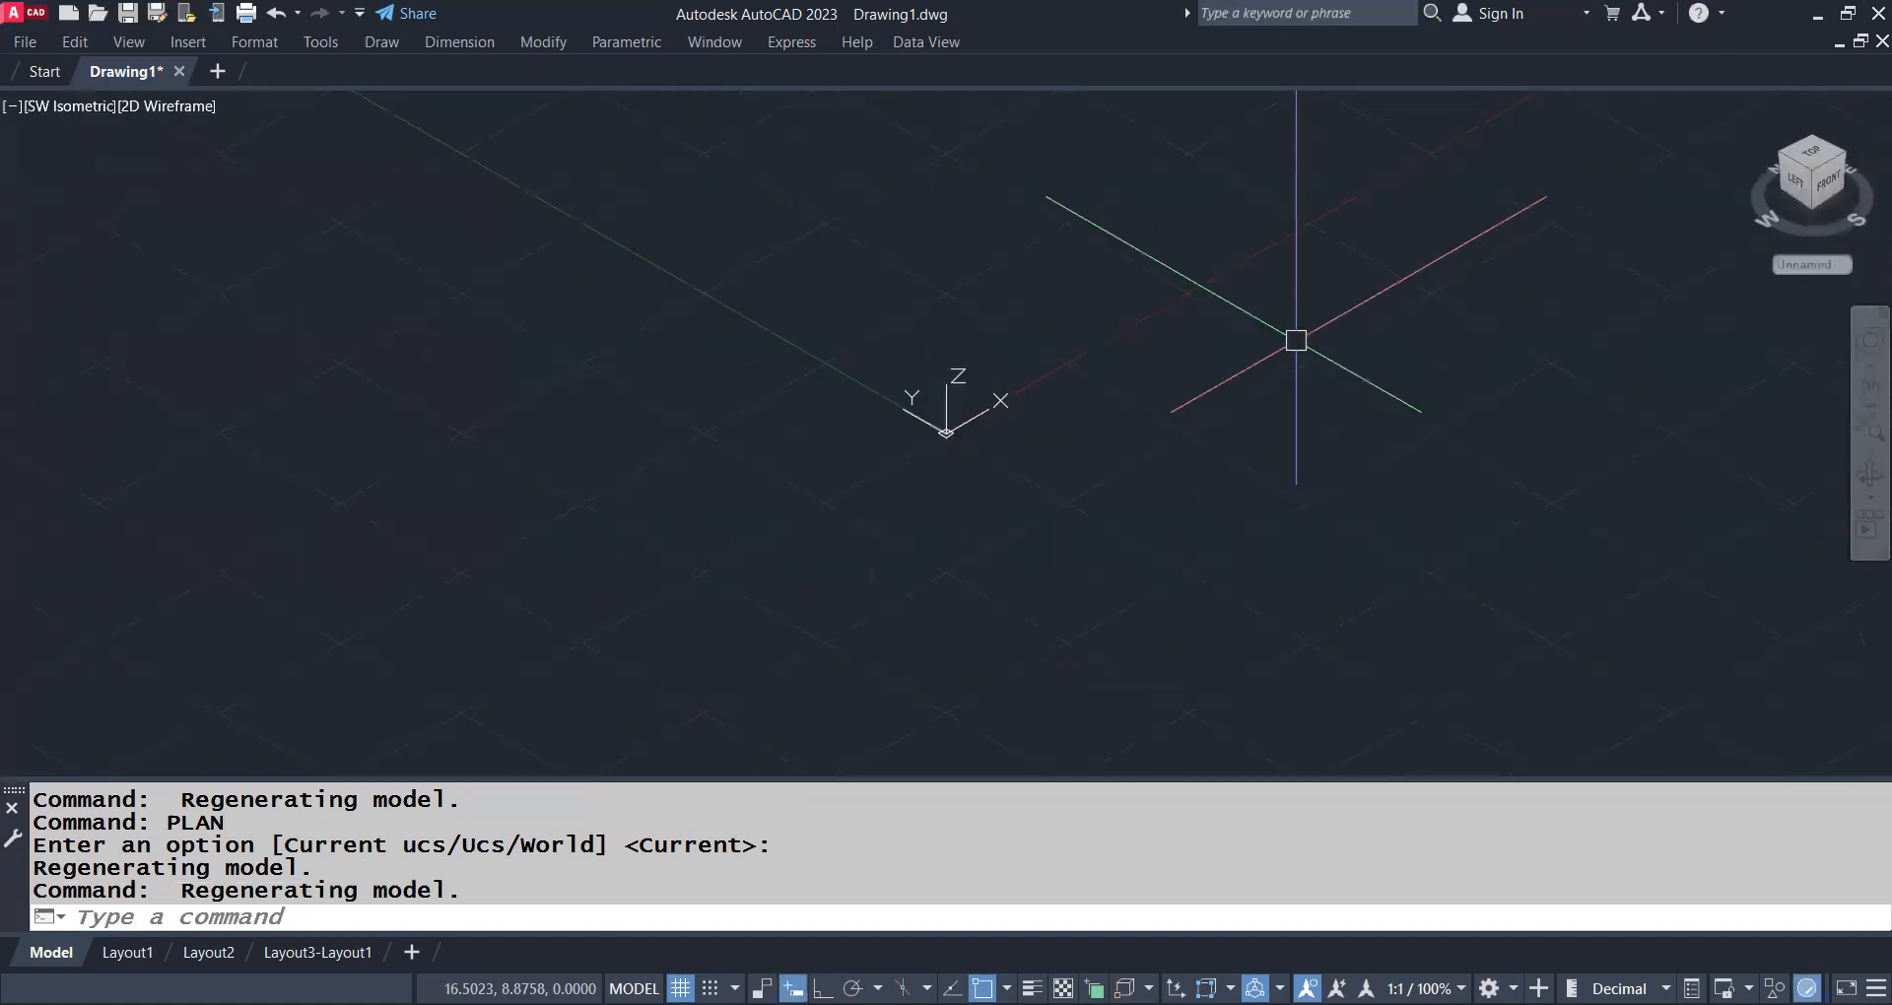
pyautogui.scroll(2, 970, 327)
pyautogui.moveTo(927, 301); pyautogui.dragTo(948, 393, button='middle')
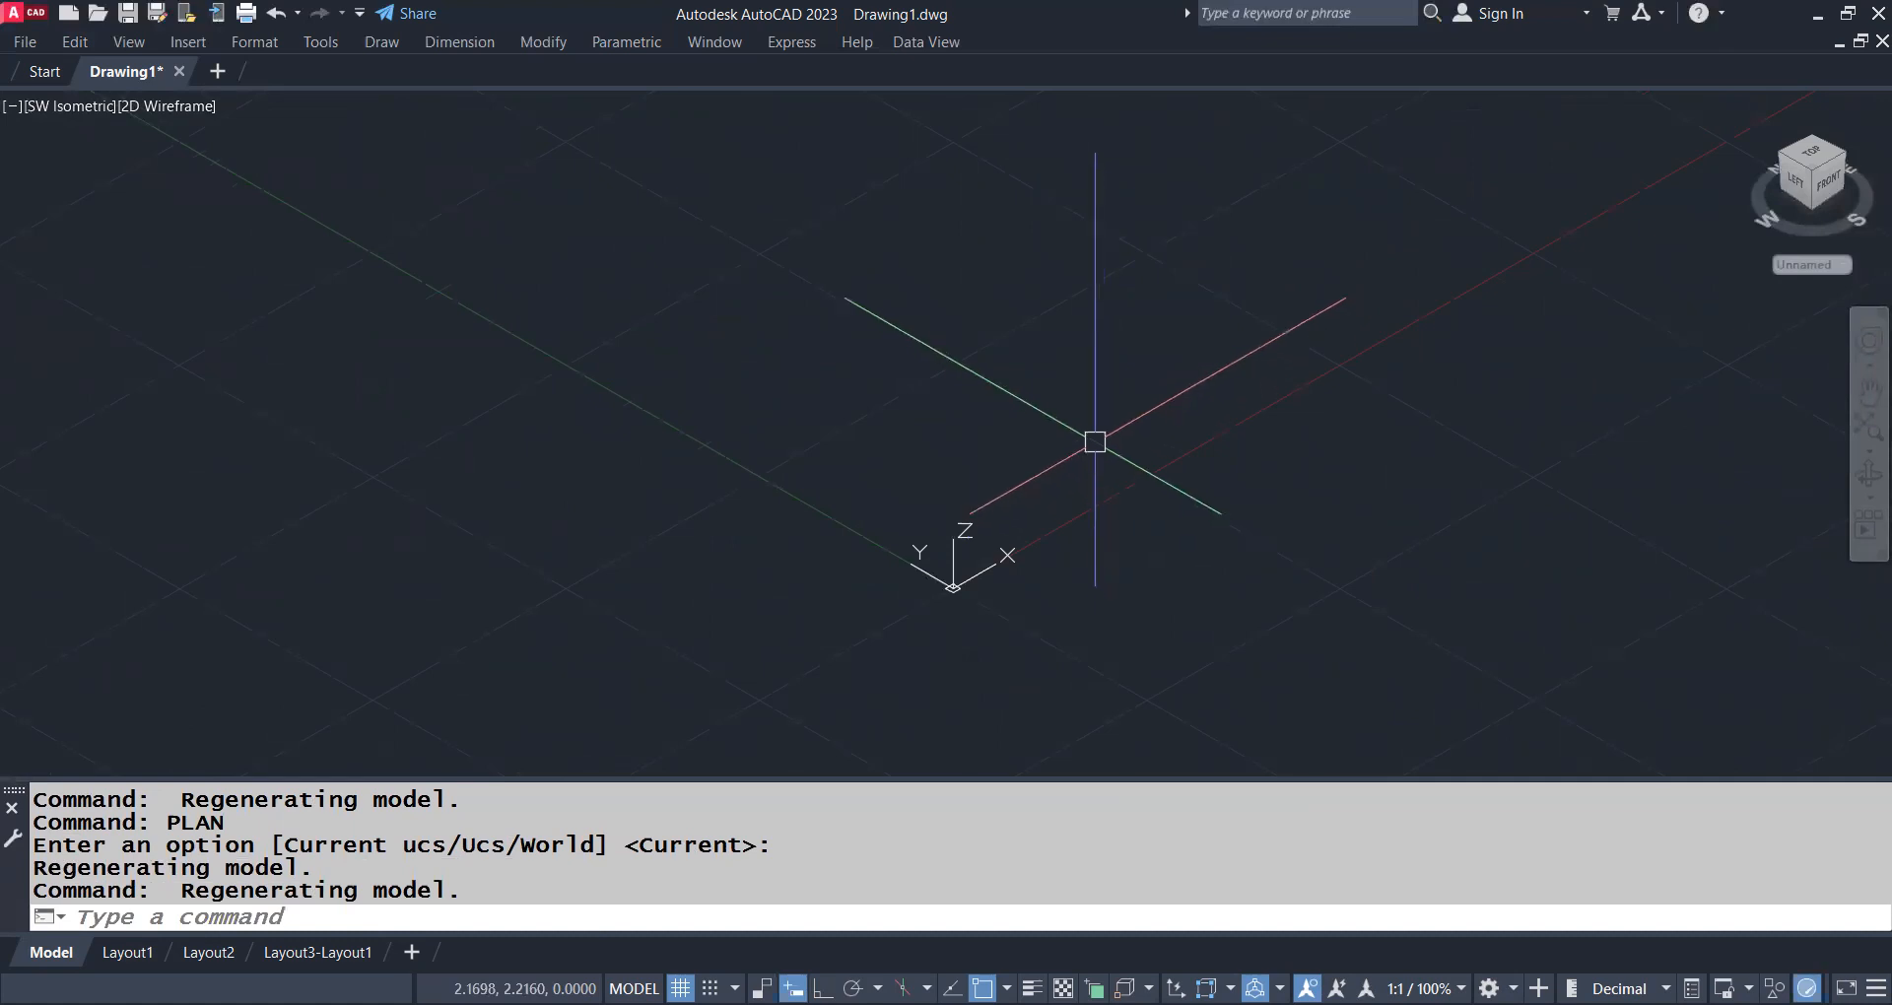
# Draw a tall solid box near the origin with BOX, placing its corners and height freehand
pyautogui.write('BOX')
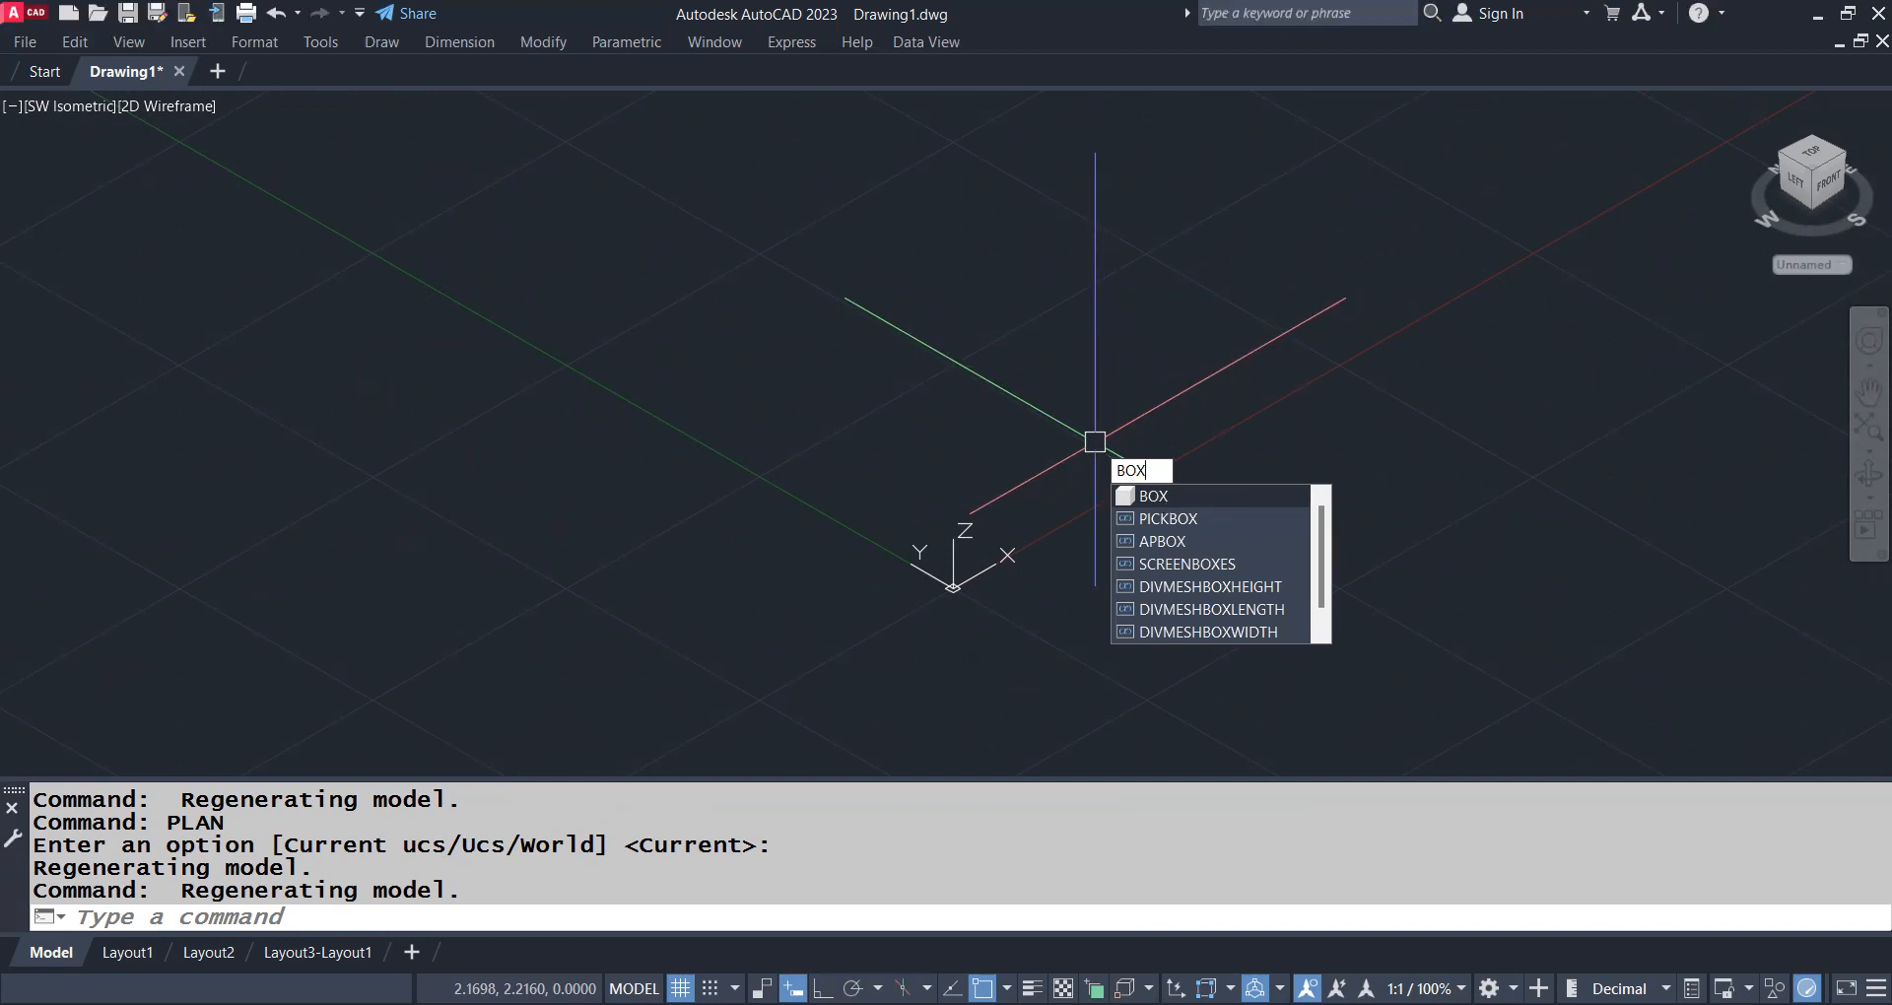
pyautogui.press('Return')
pyautogui.click(807, 487)
pyautogui.click(1042, 167)
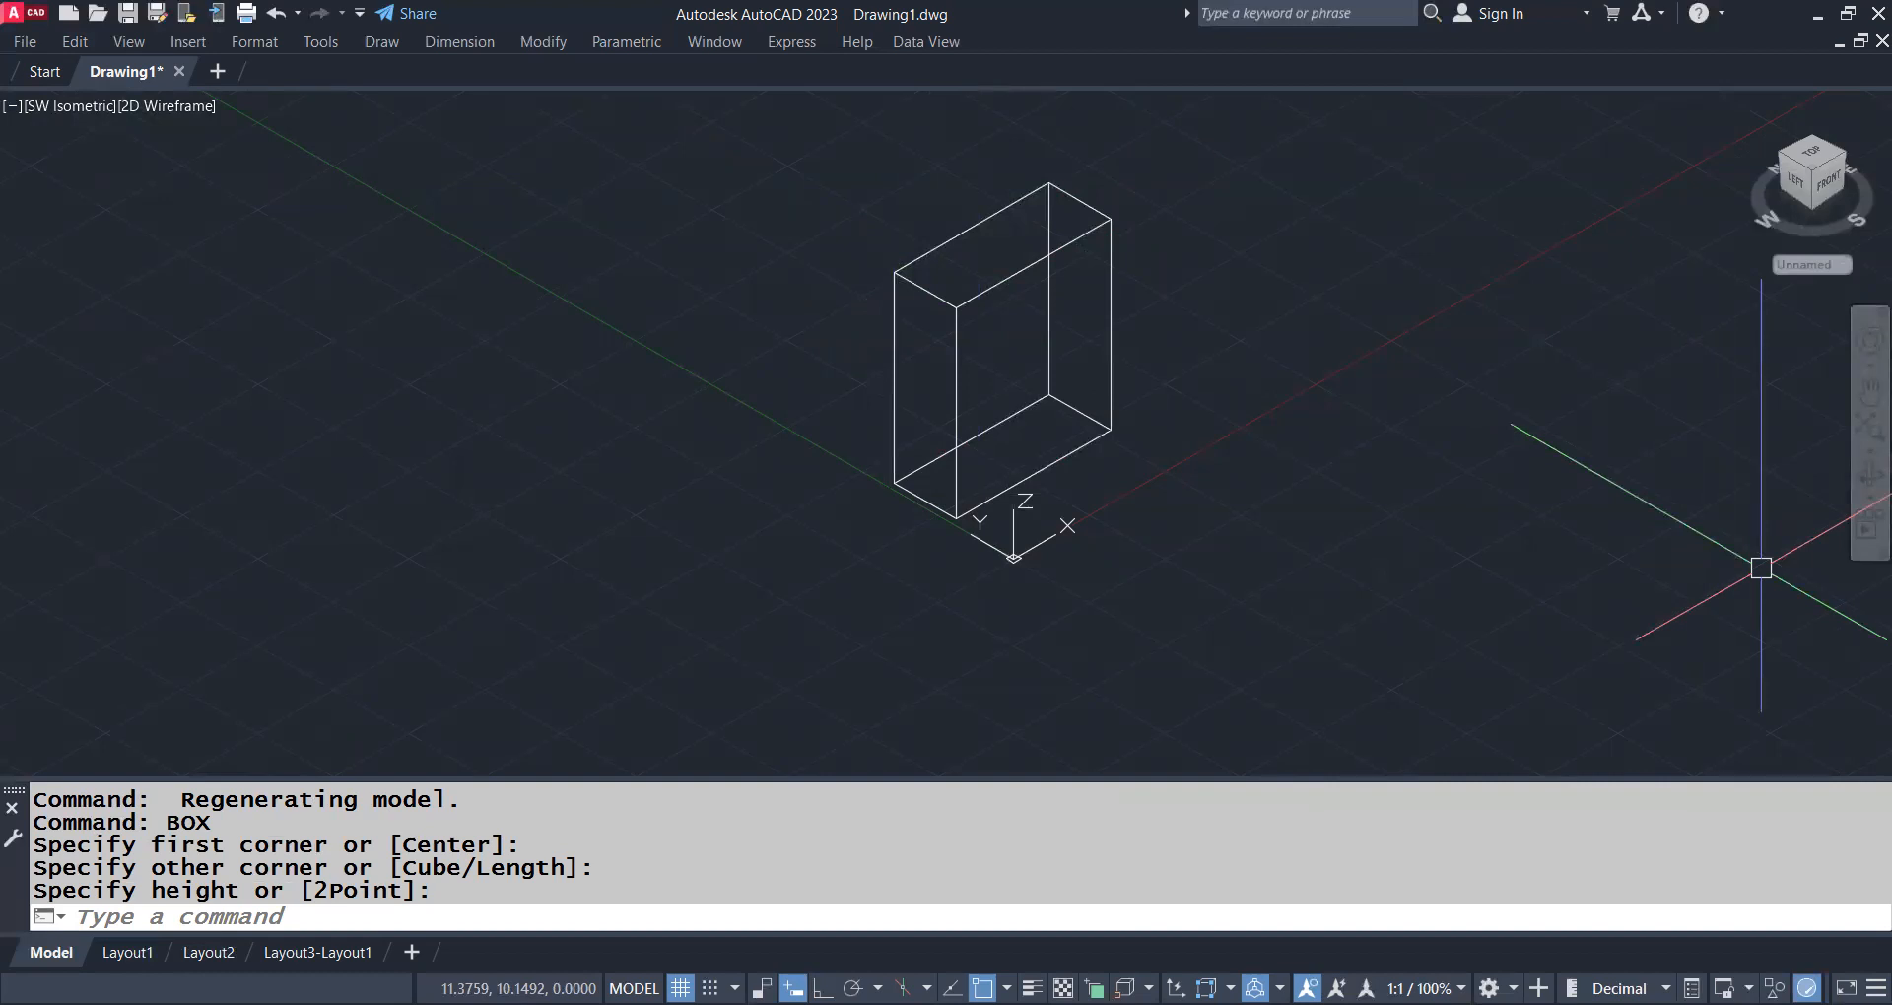
# Display the box shaded with SHADE, then set the visual style back to 2dwireframe with VSCURRENT
pyautogui.write('shade')
pyautogui.press('Return')
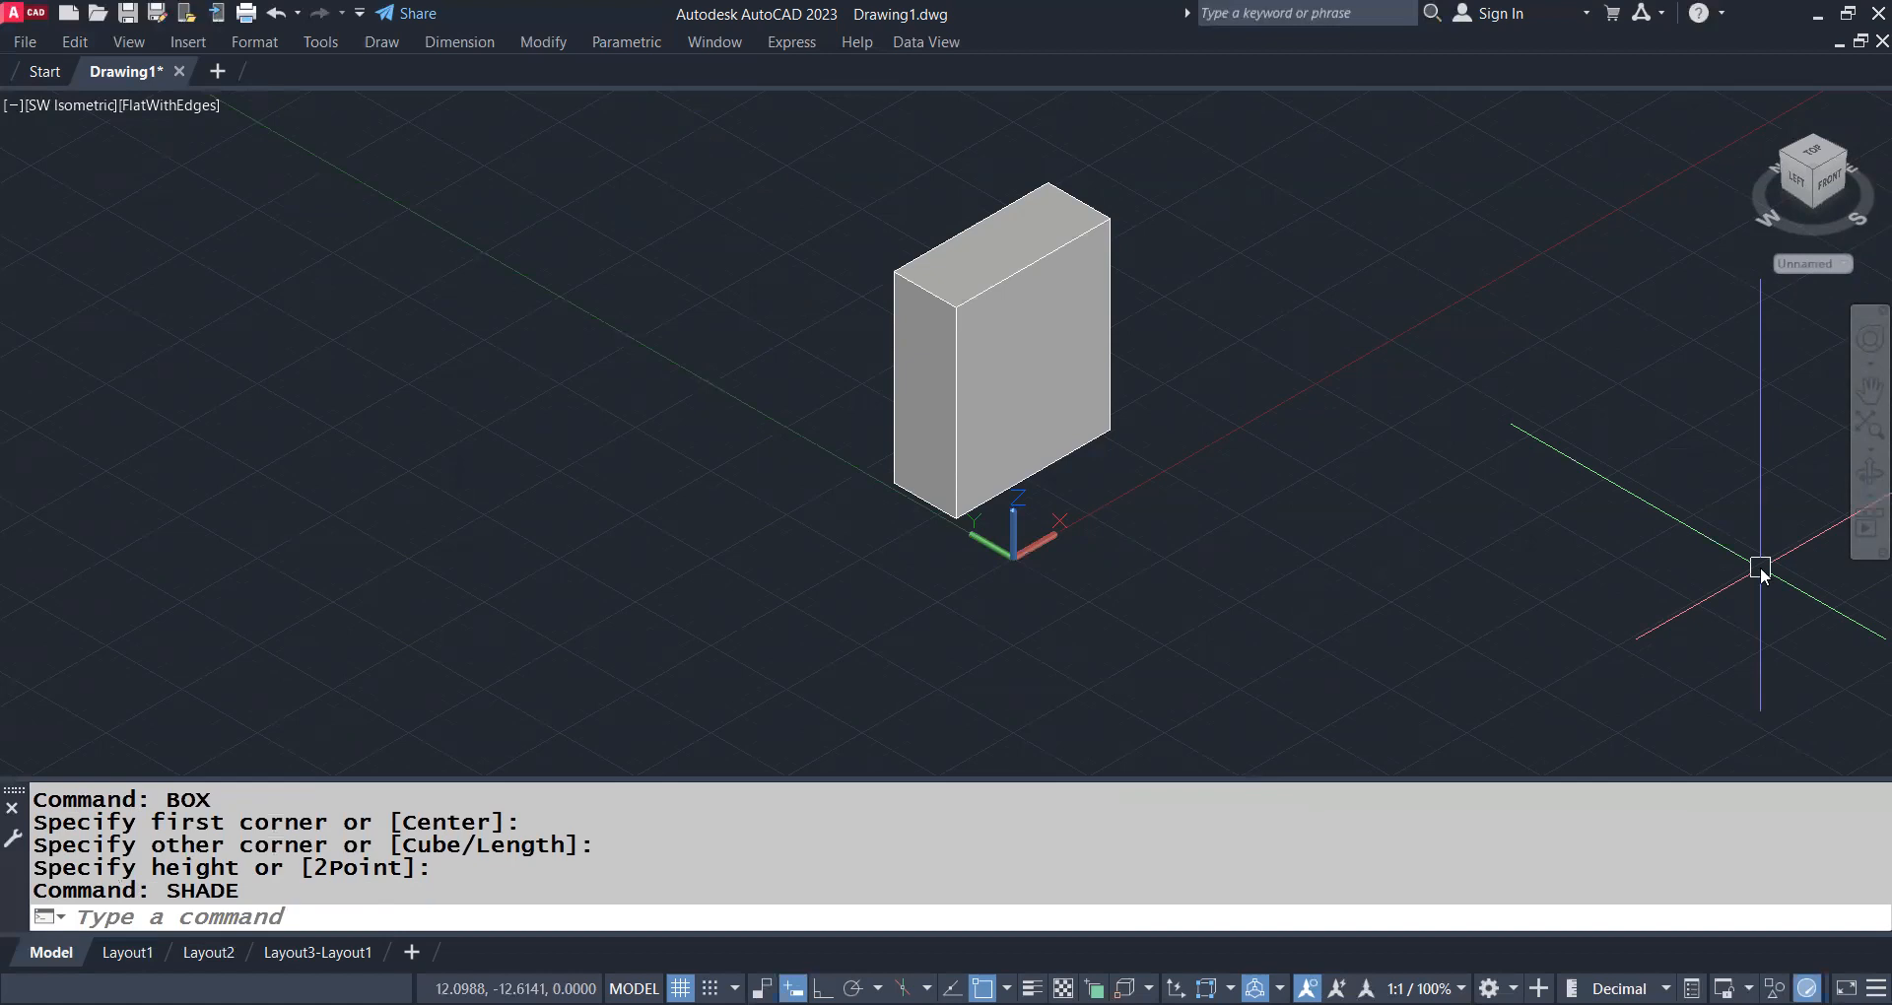
pyautogui.write('vs')
pyautogui.press('Return')
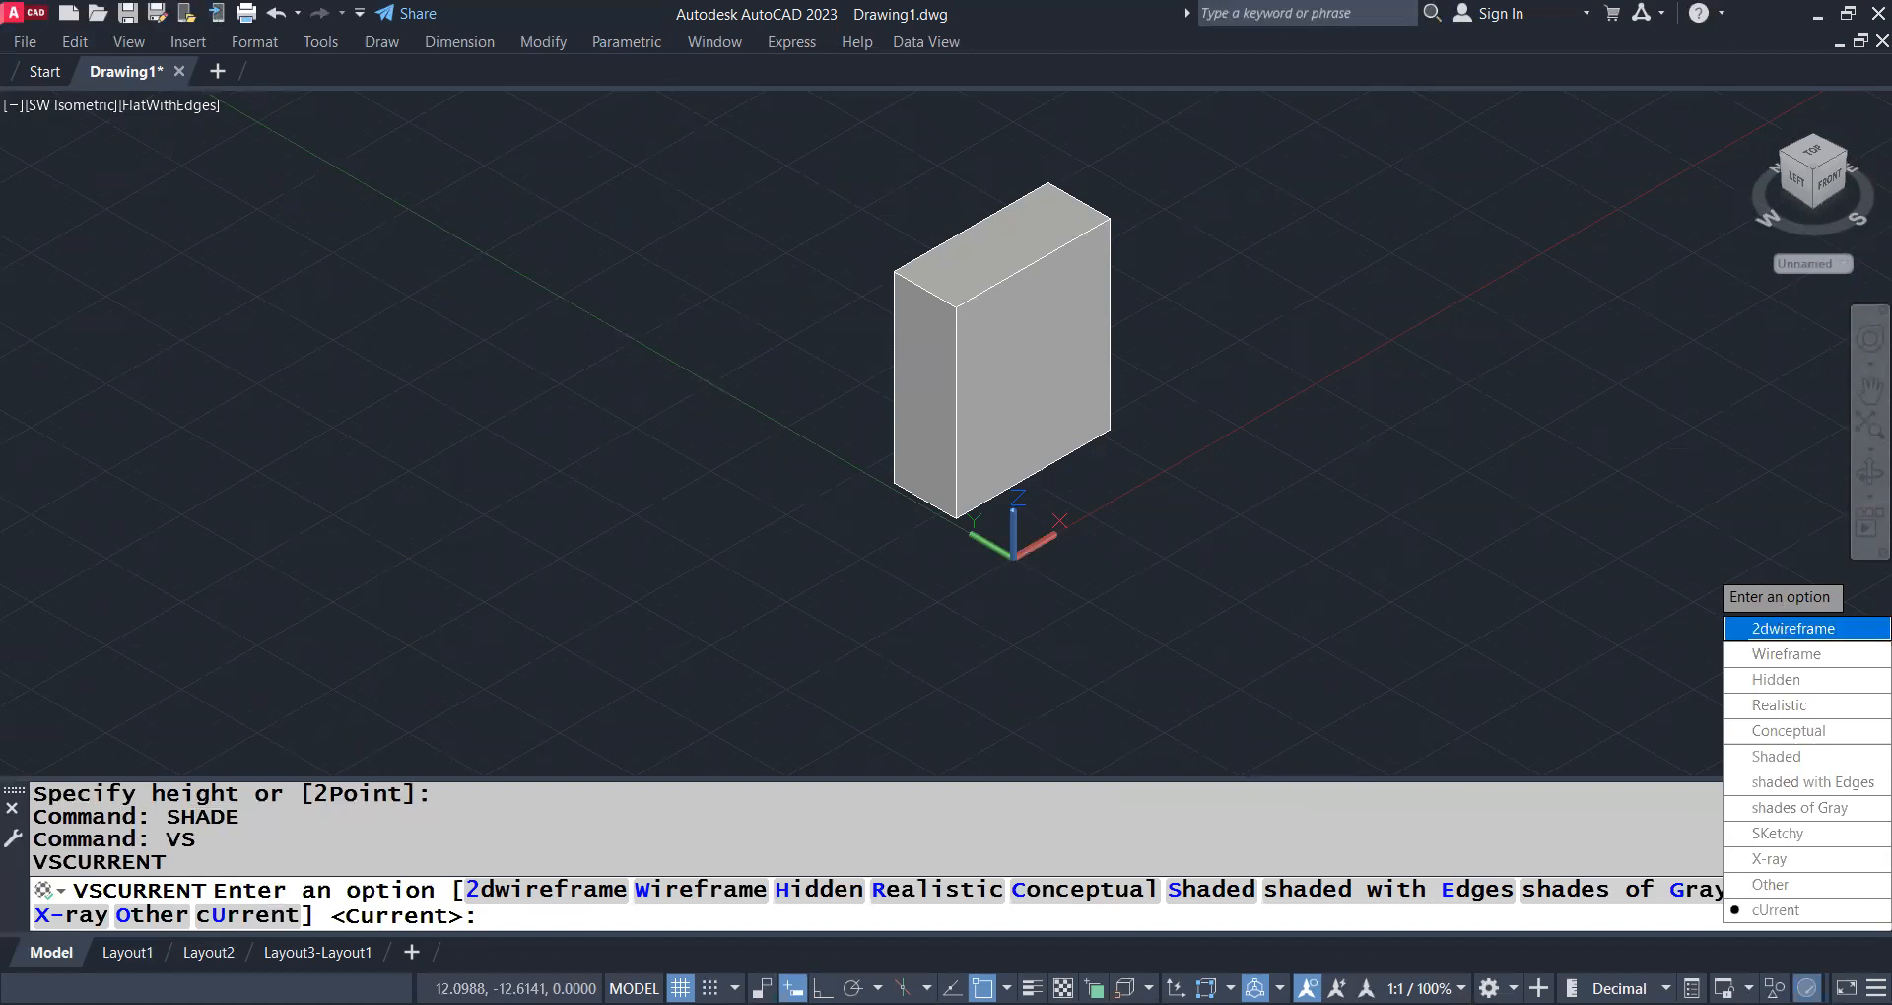
pyautogui.click(1782, 631)
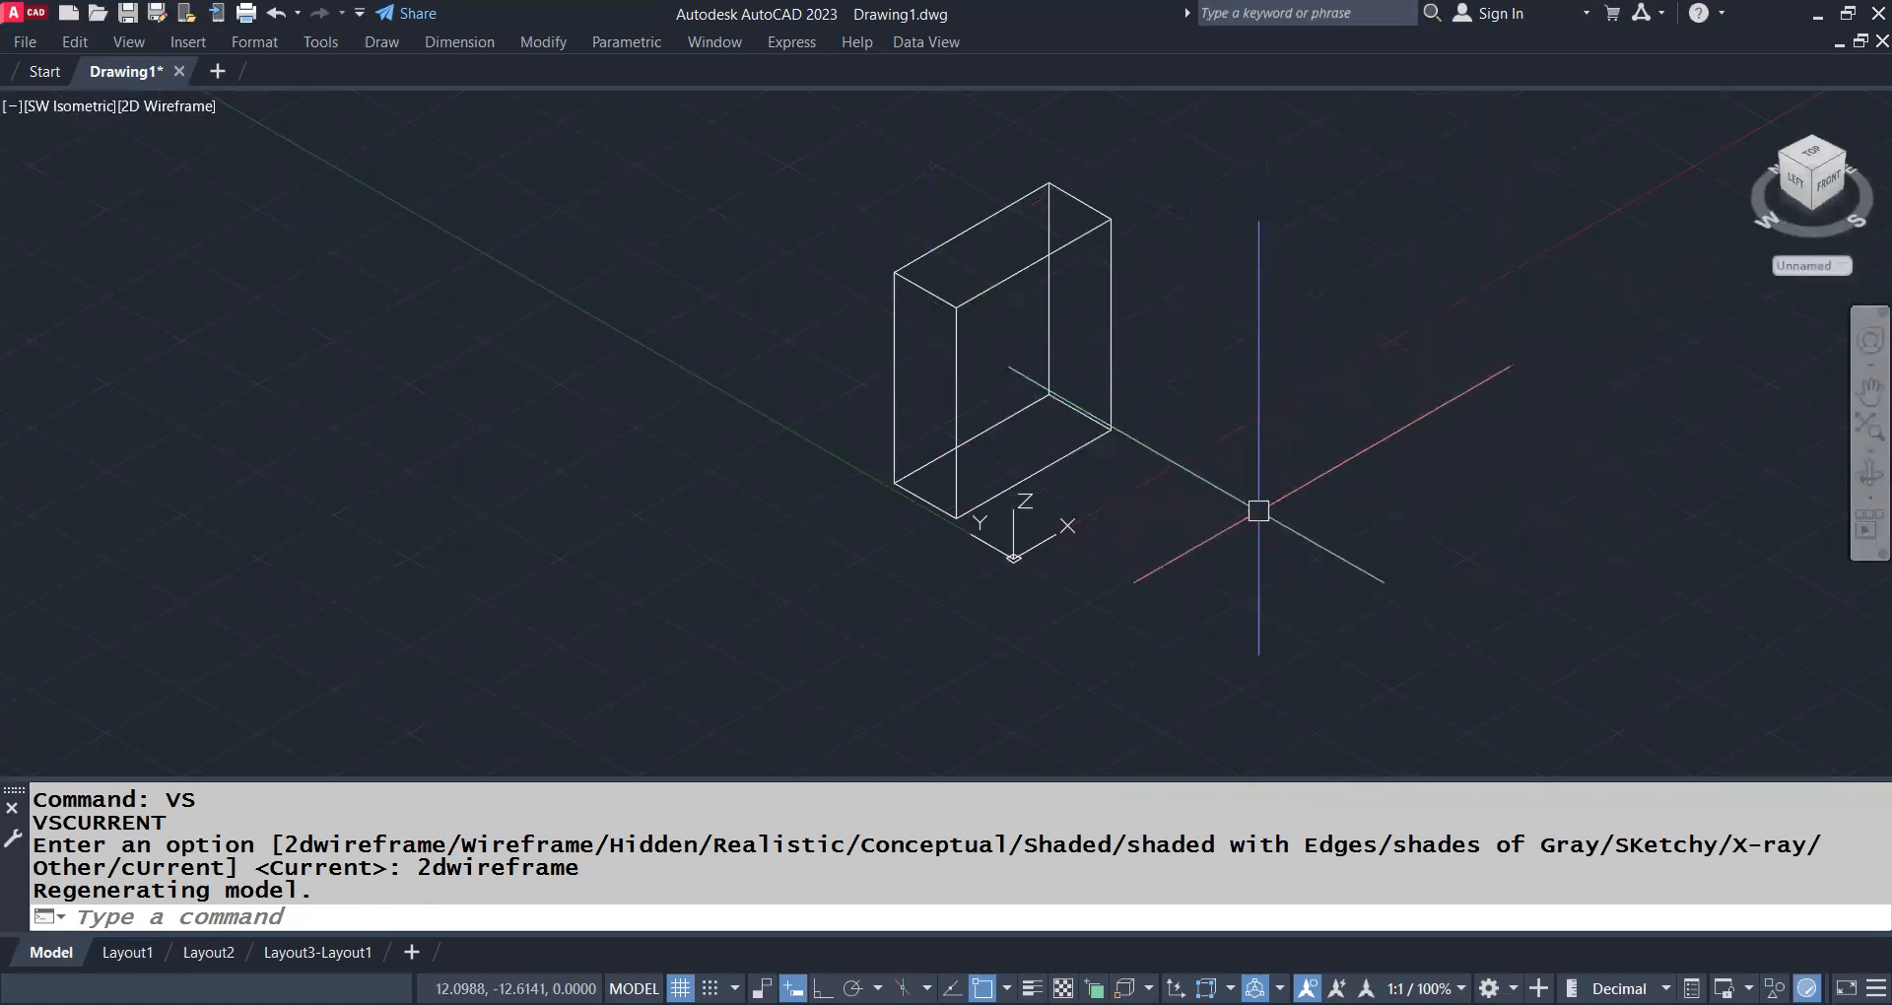
# Draw a second, larger solid box beside the first with BOX, then display both boxes shaded with SHADE
pyautogui.write('B')
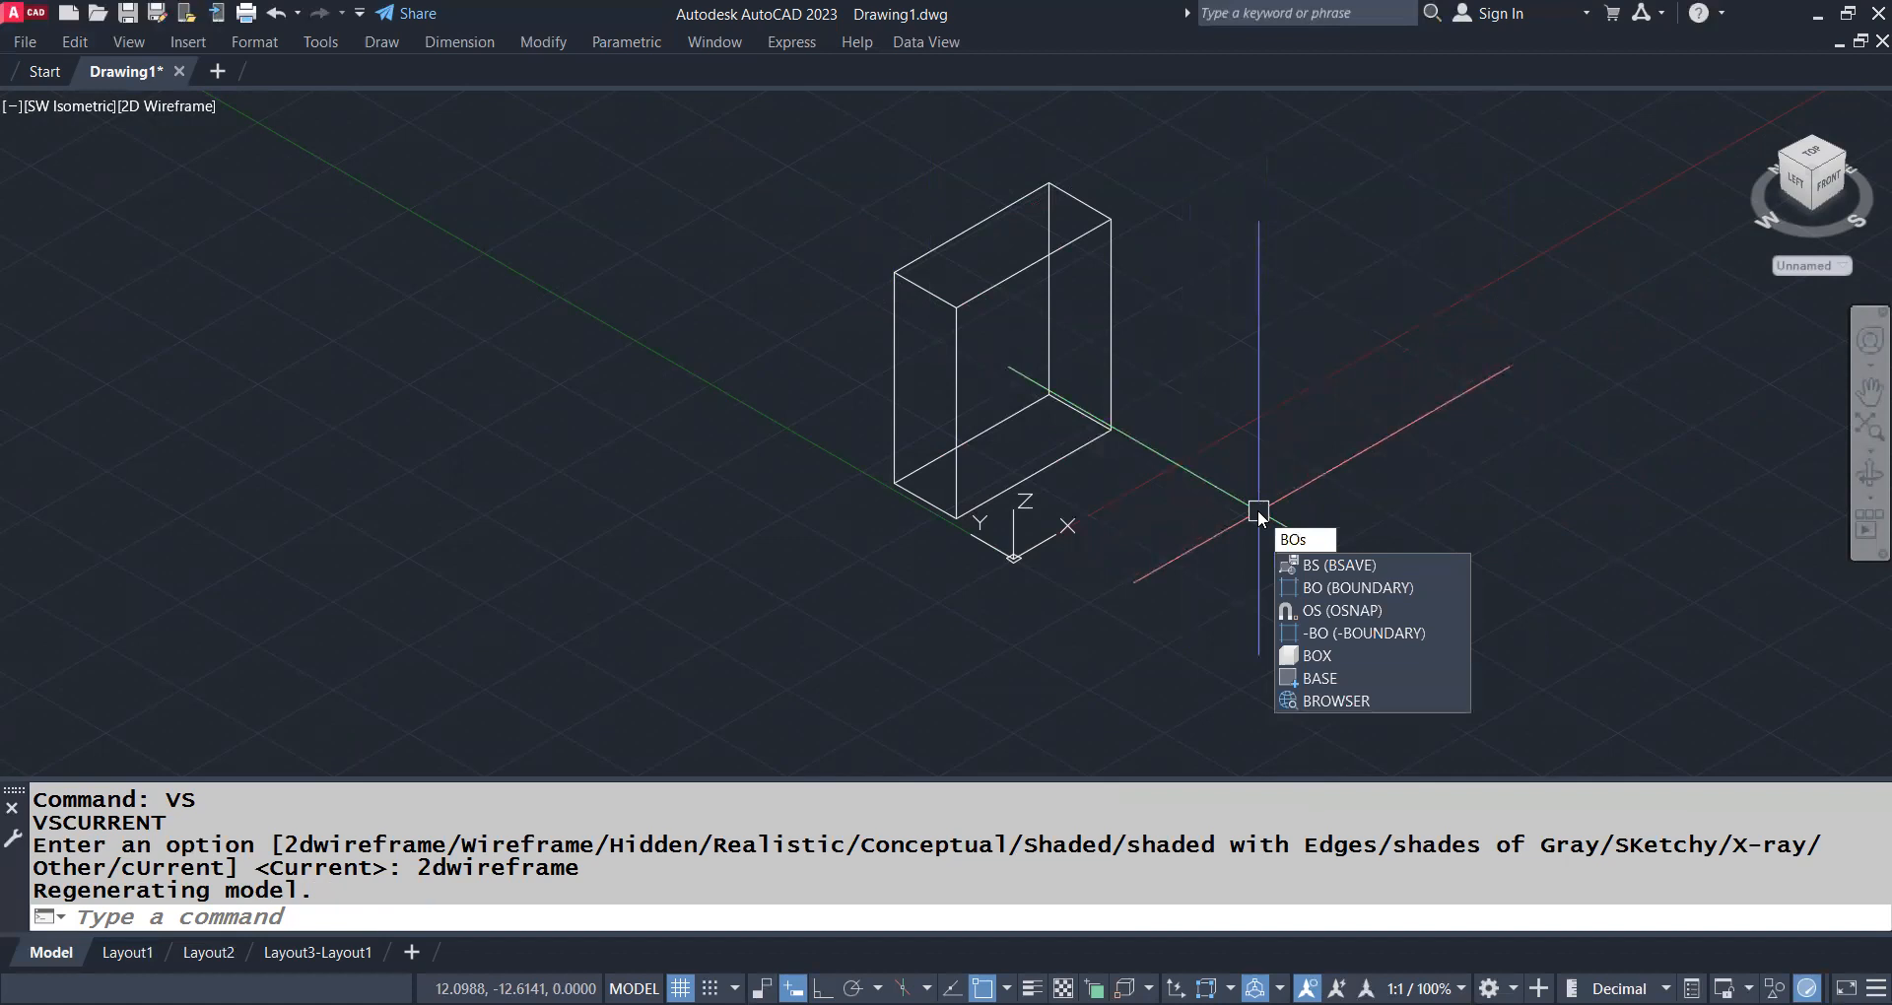
pyautogui.write('OX')
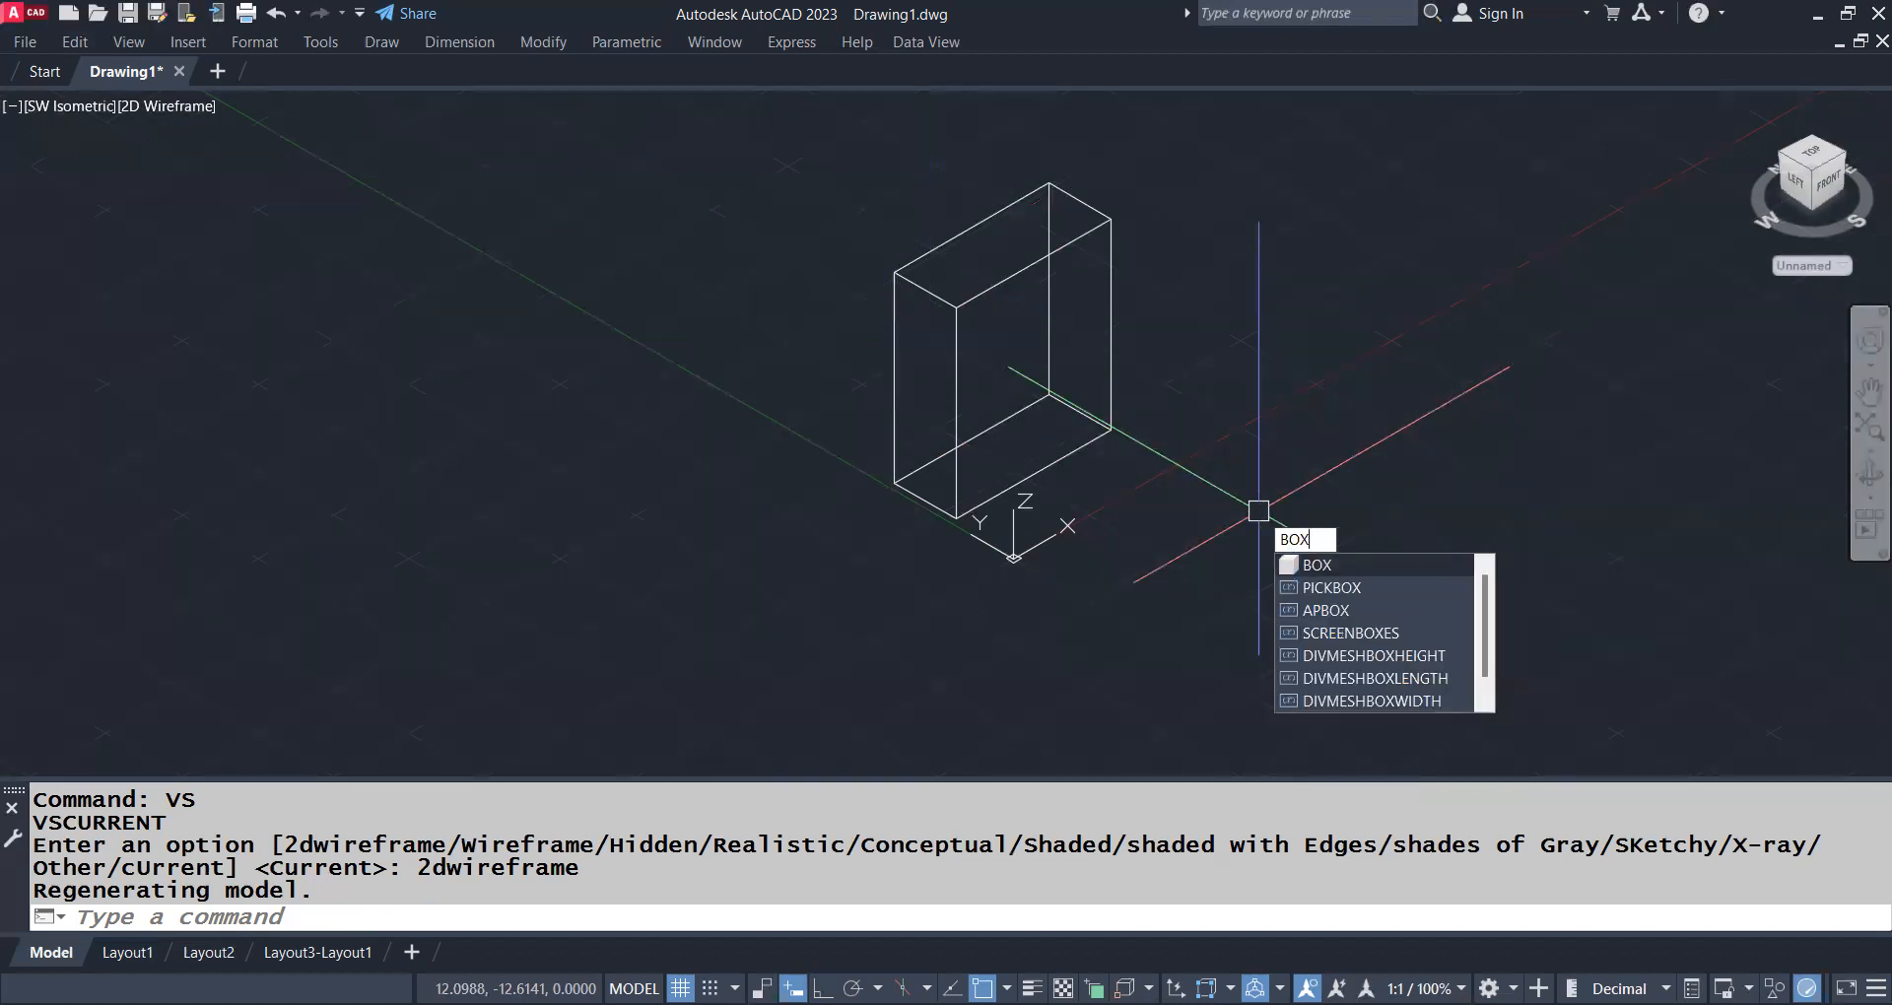
pyautogui.press('Return')
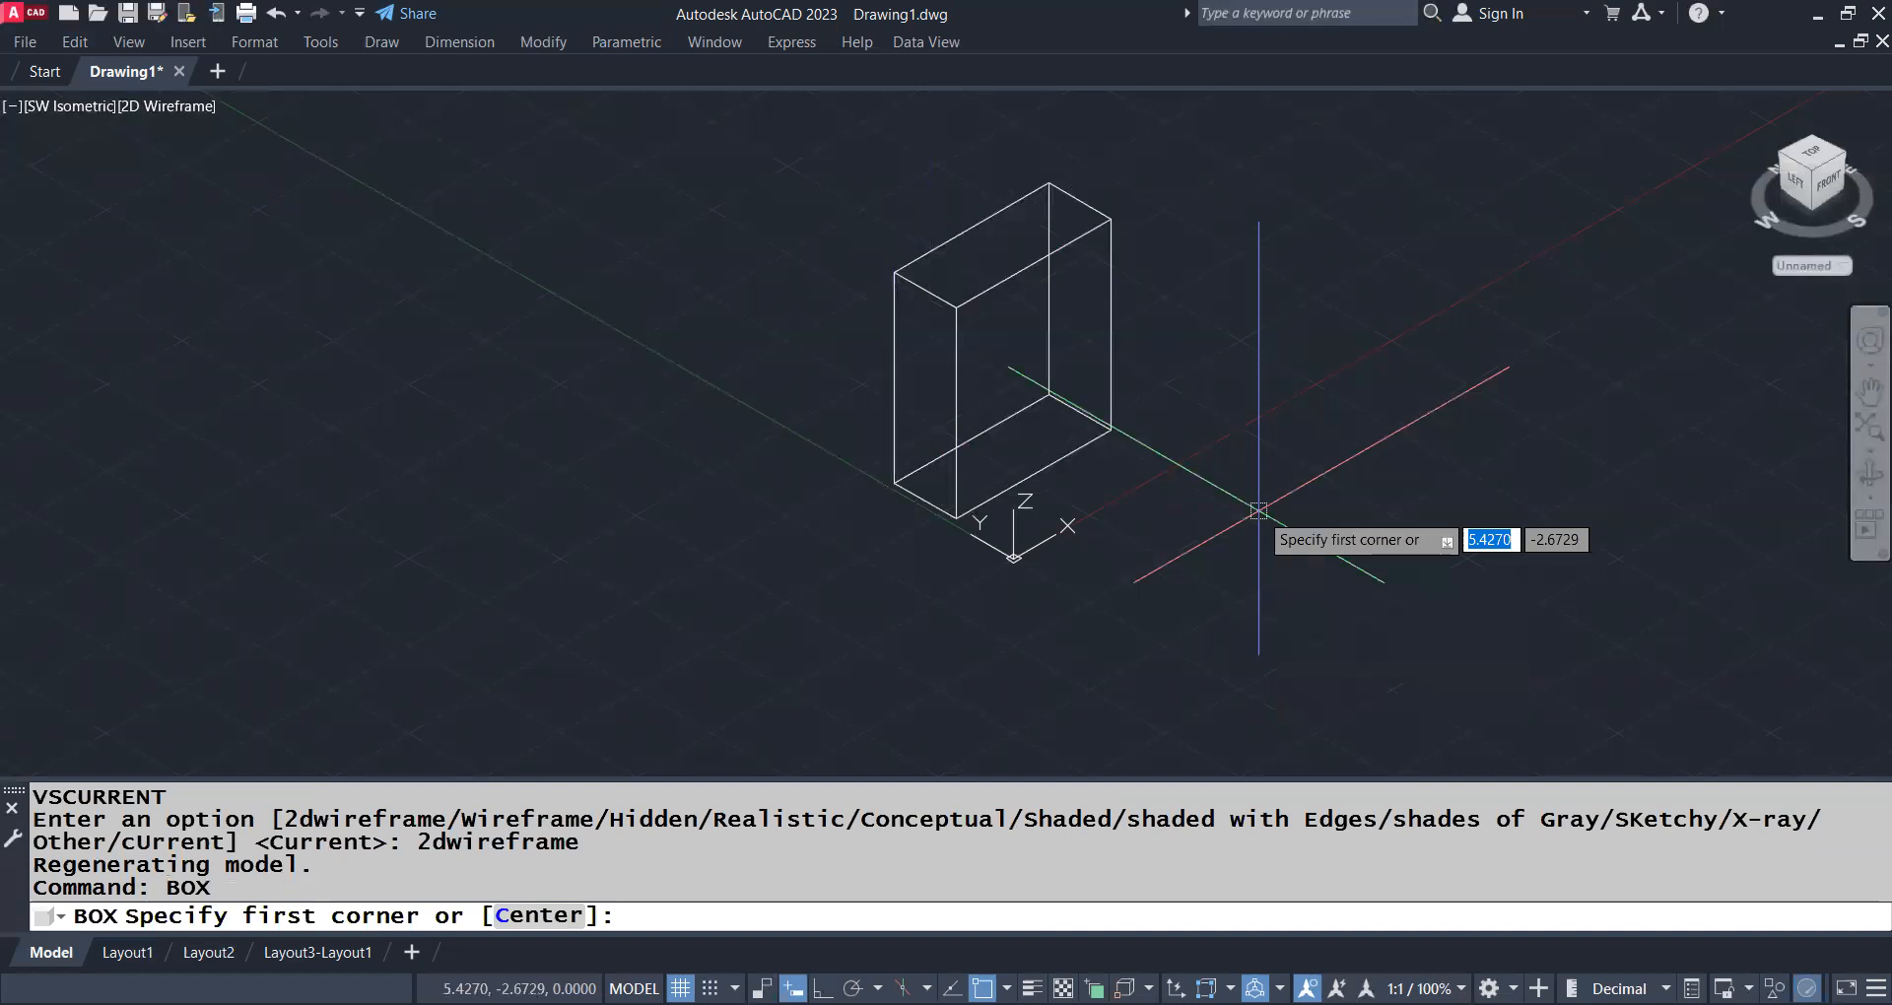
pyautogui.click(1258, 511)
pyautogui.click(1626, 527)
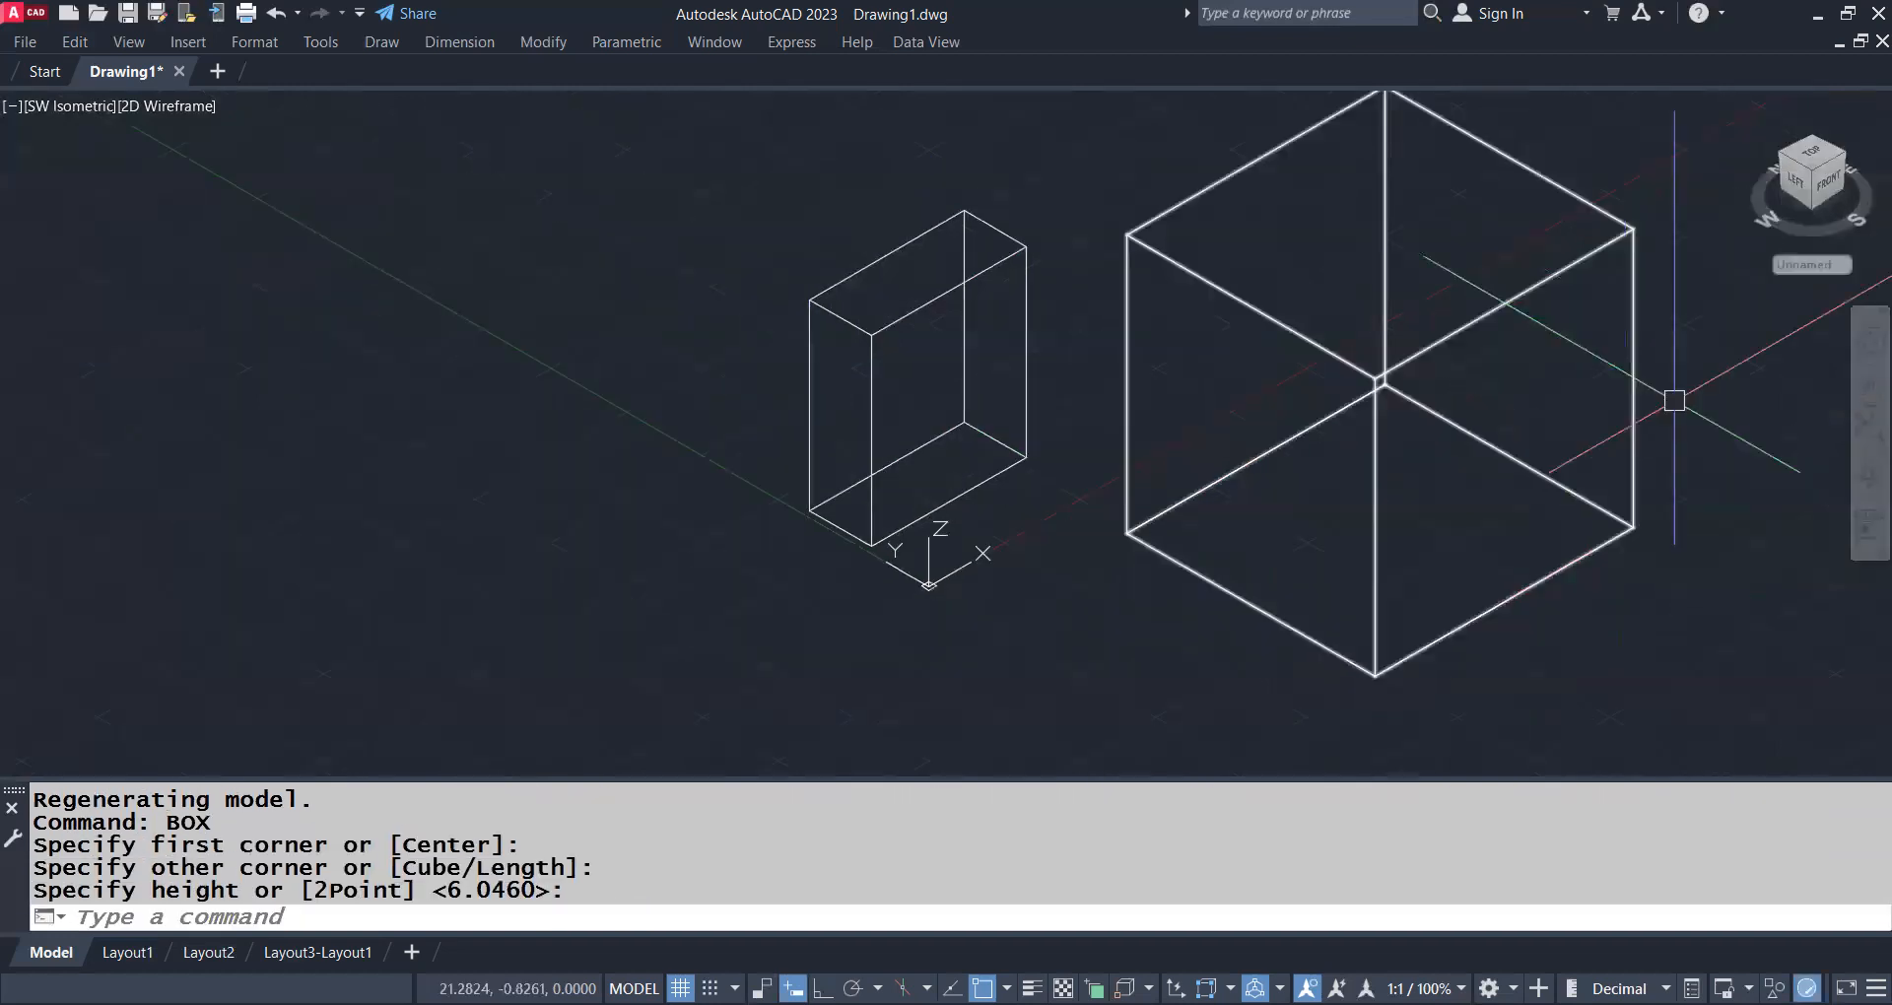
pyautogui.click(1797, 495)
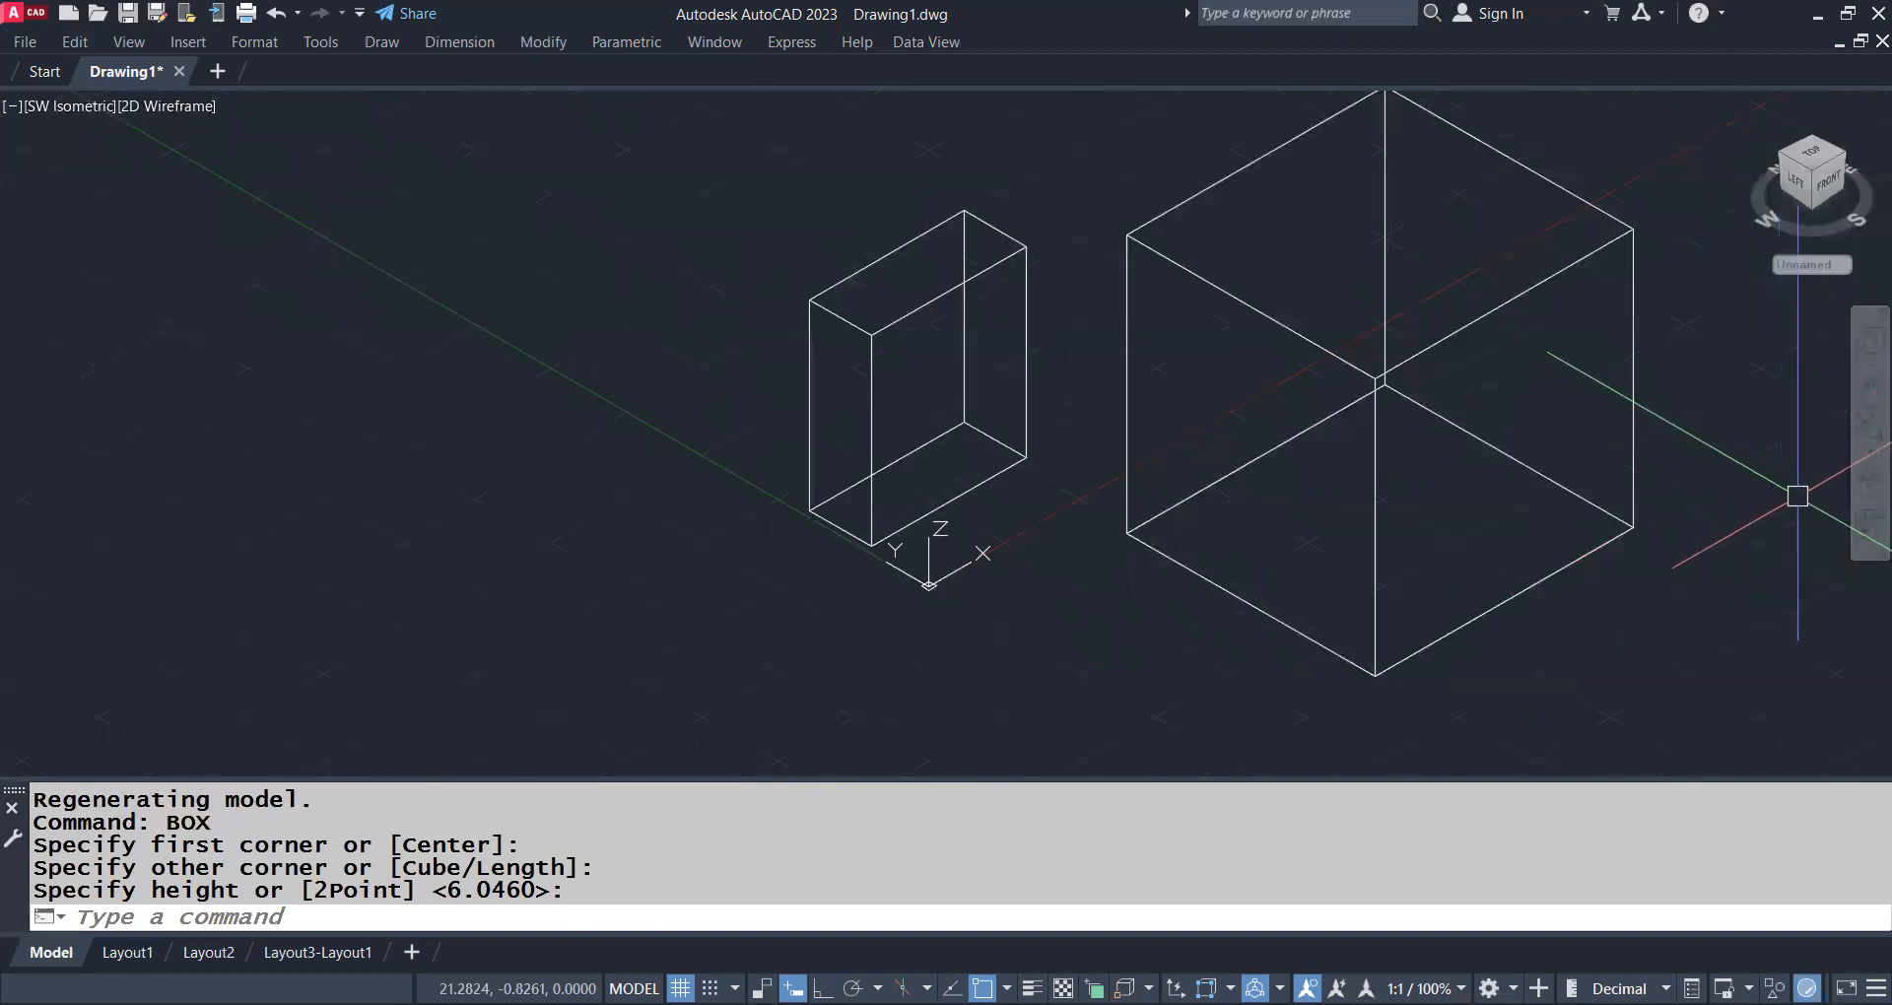
pyautogui.write('shade')
pyautogui.press('Return')
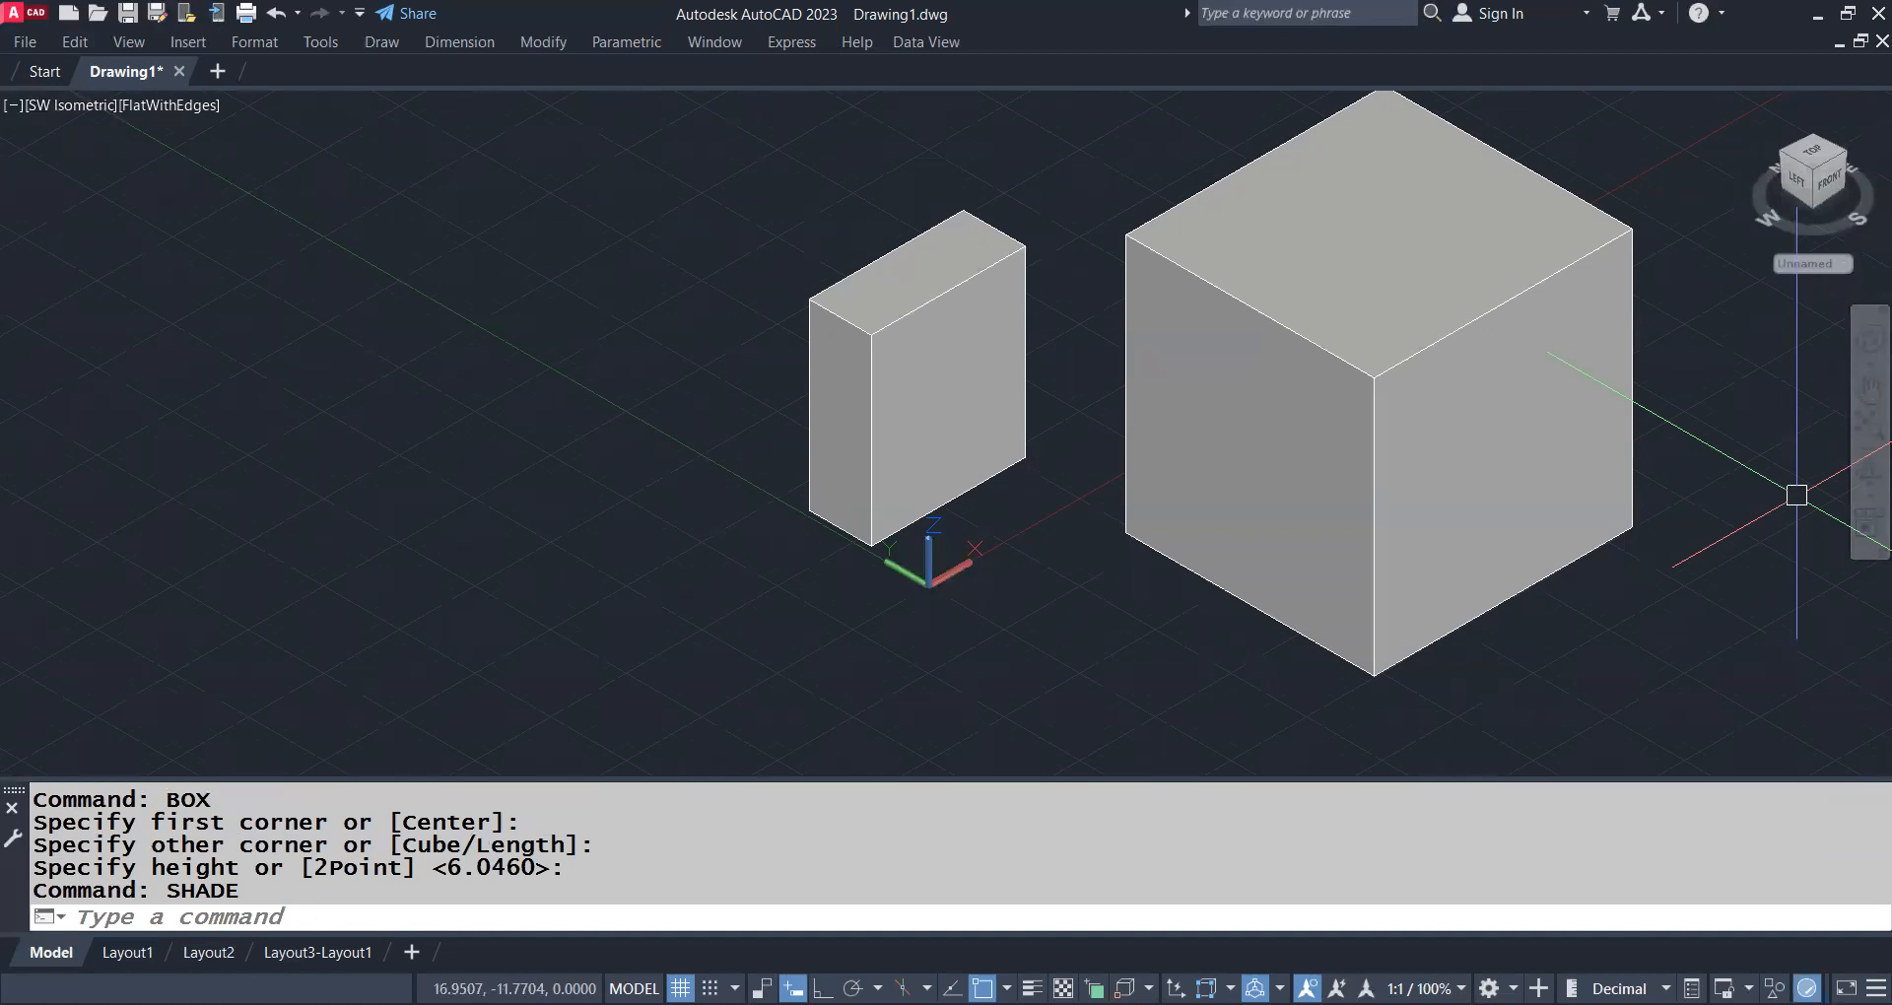
# Select the large and the small box and erase both from the drawing
pyautogui.click(1403, 424)
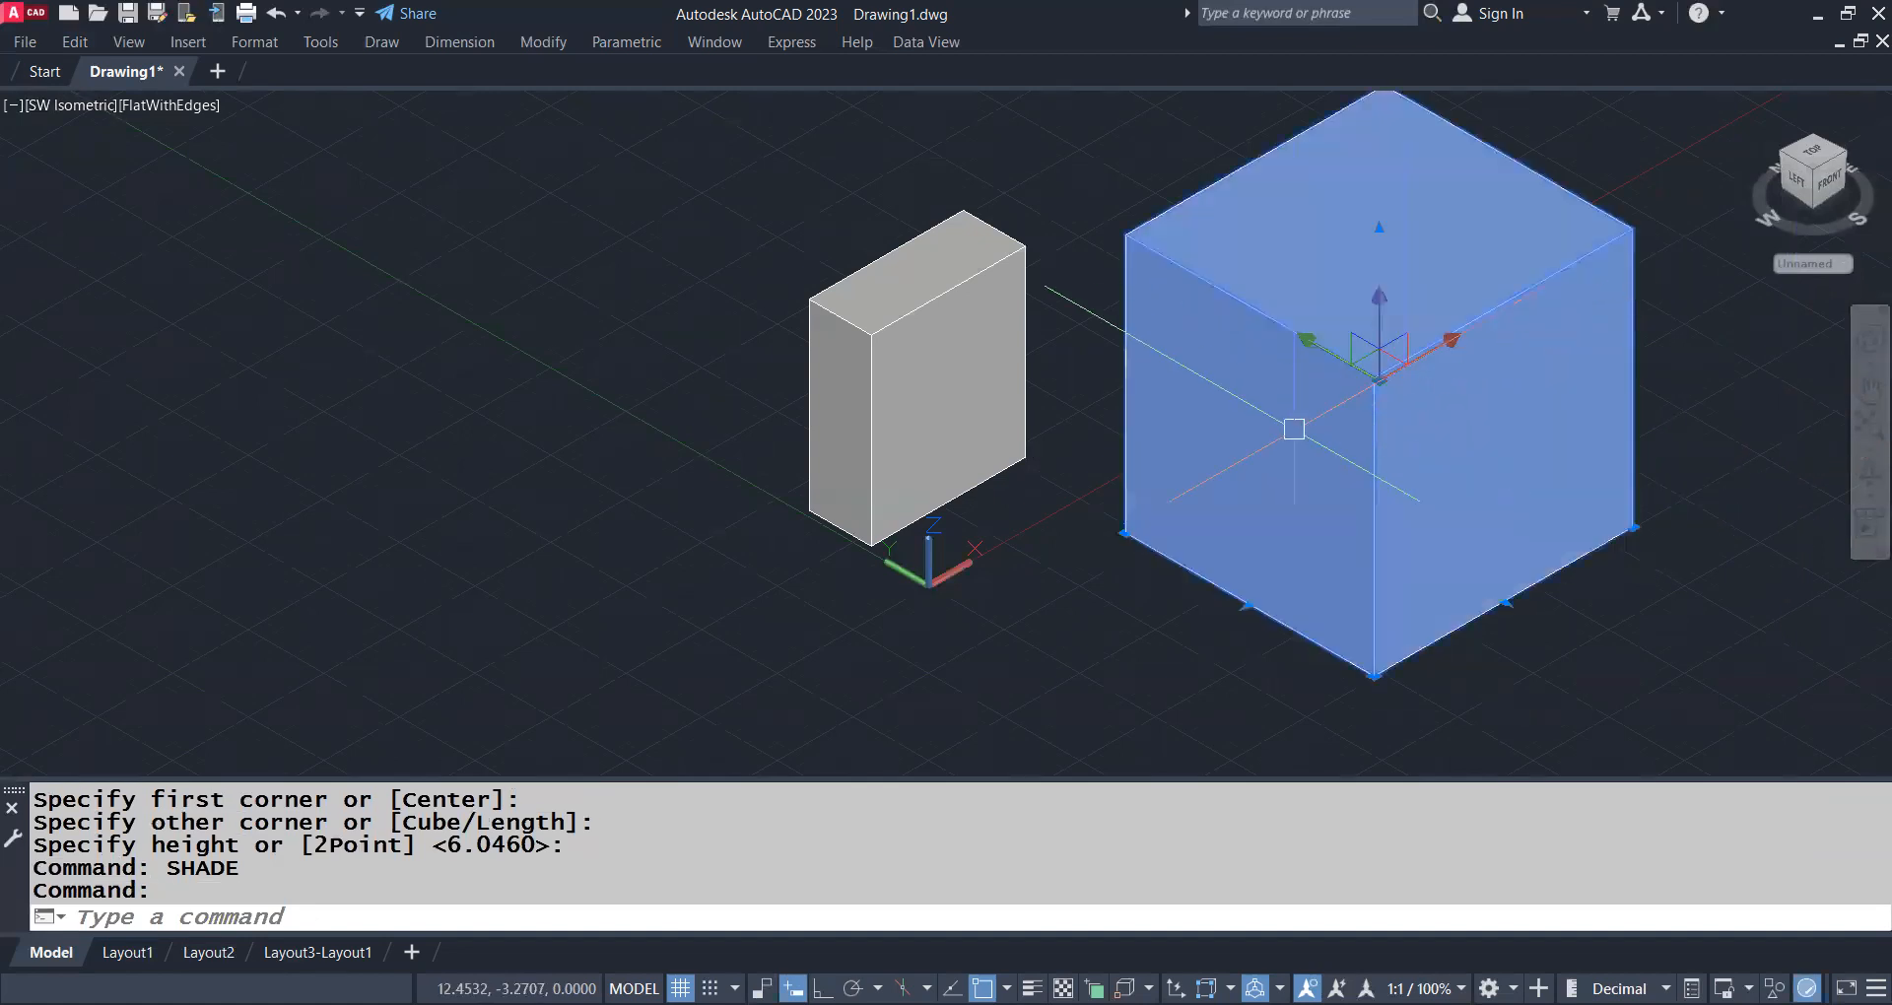
pyautogui.click(1005, 397)
pyautogui.press('Delete')
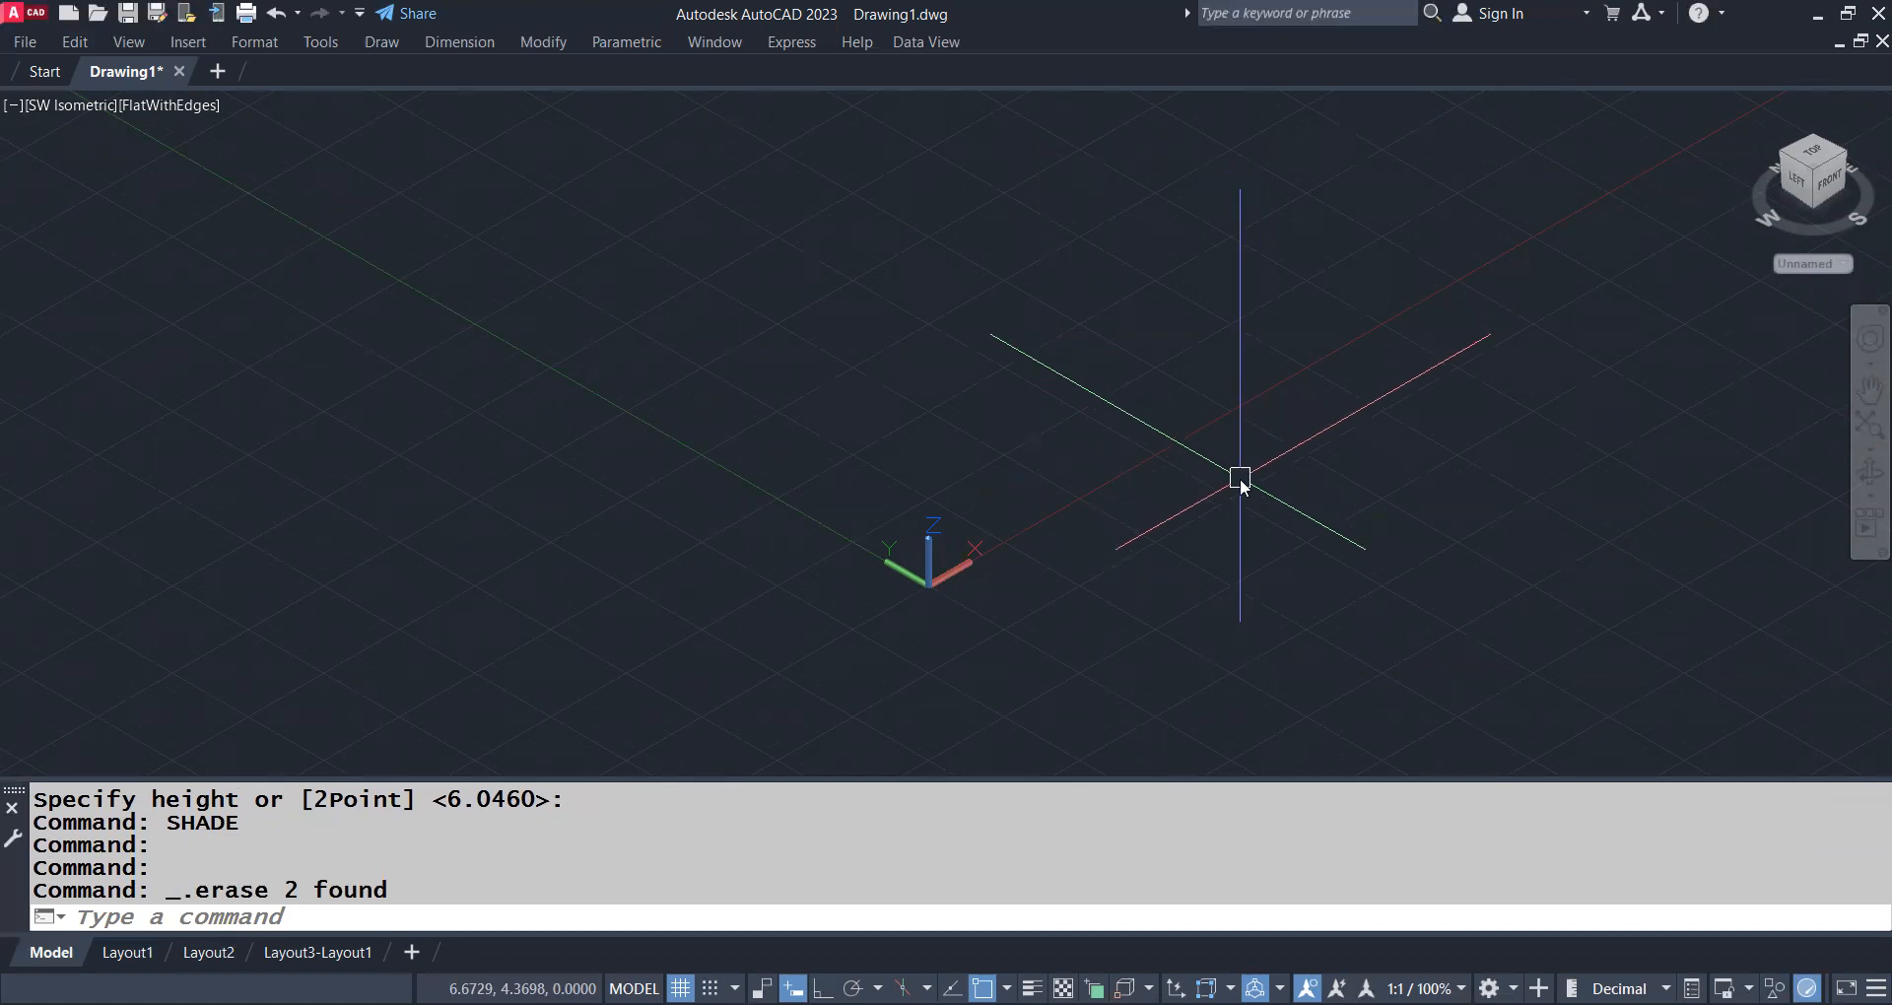
# Switch to the plan view of the current UCS with PLAN and make room for drawing beside the origin
pyautogui.write('plan')
pyautogui.press('Return')
pyautogui.press('Return')
pyautogui.moveTo(1222, 340); pyautogui.dragTo(1146, 783, button='middle')
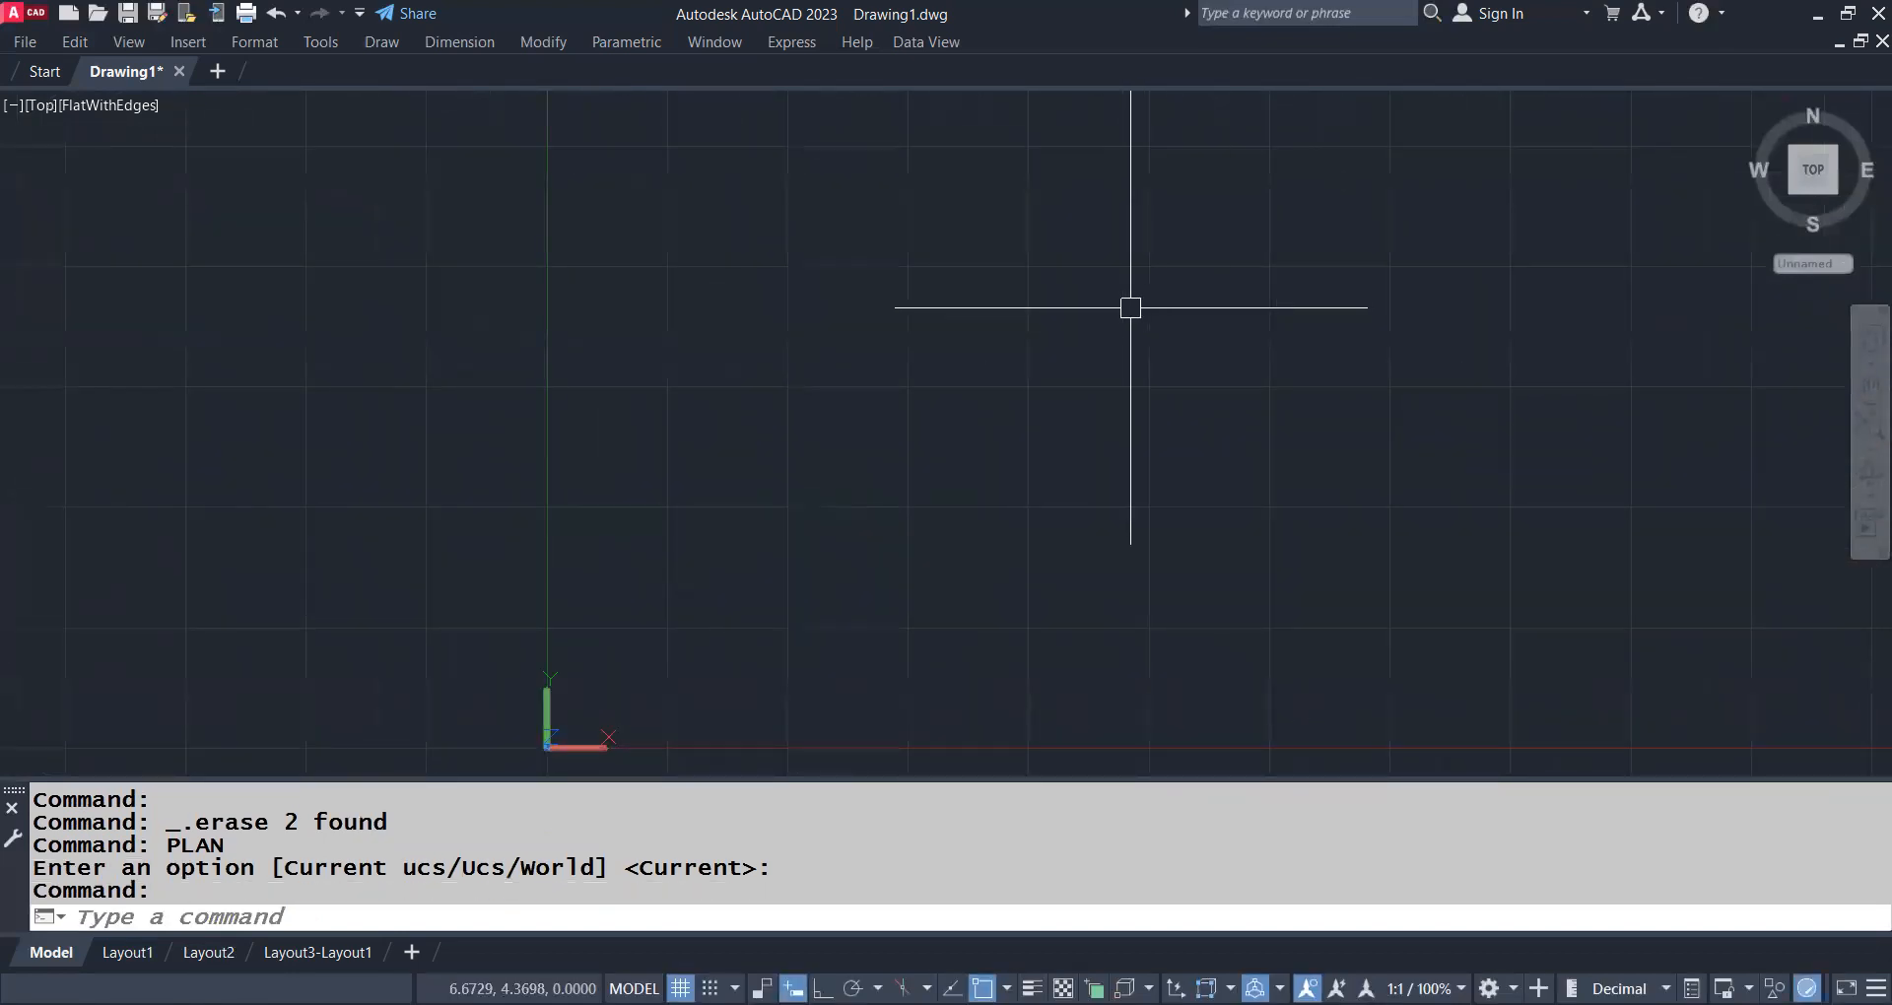
# Draw a roughly square orthogonal outline with PLINE, with two notches in its lower edge and two in its right edge
pyautogui.write('PL')
pyautogui.press('Return')
pyautogui.click(856, 223)
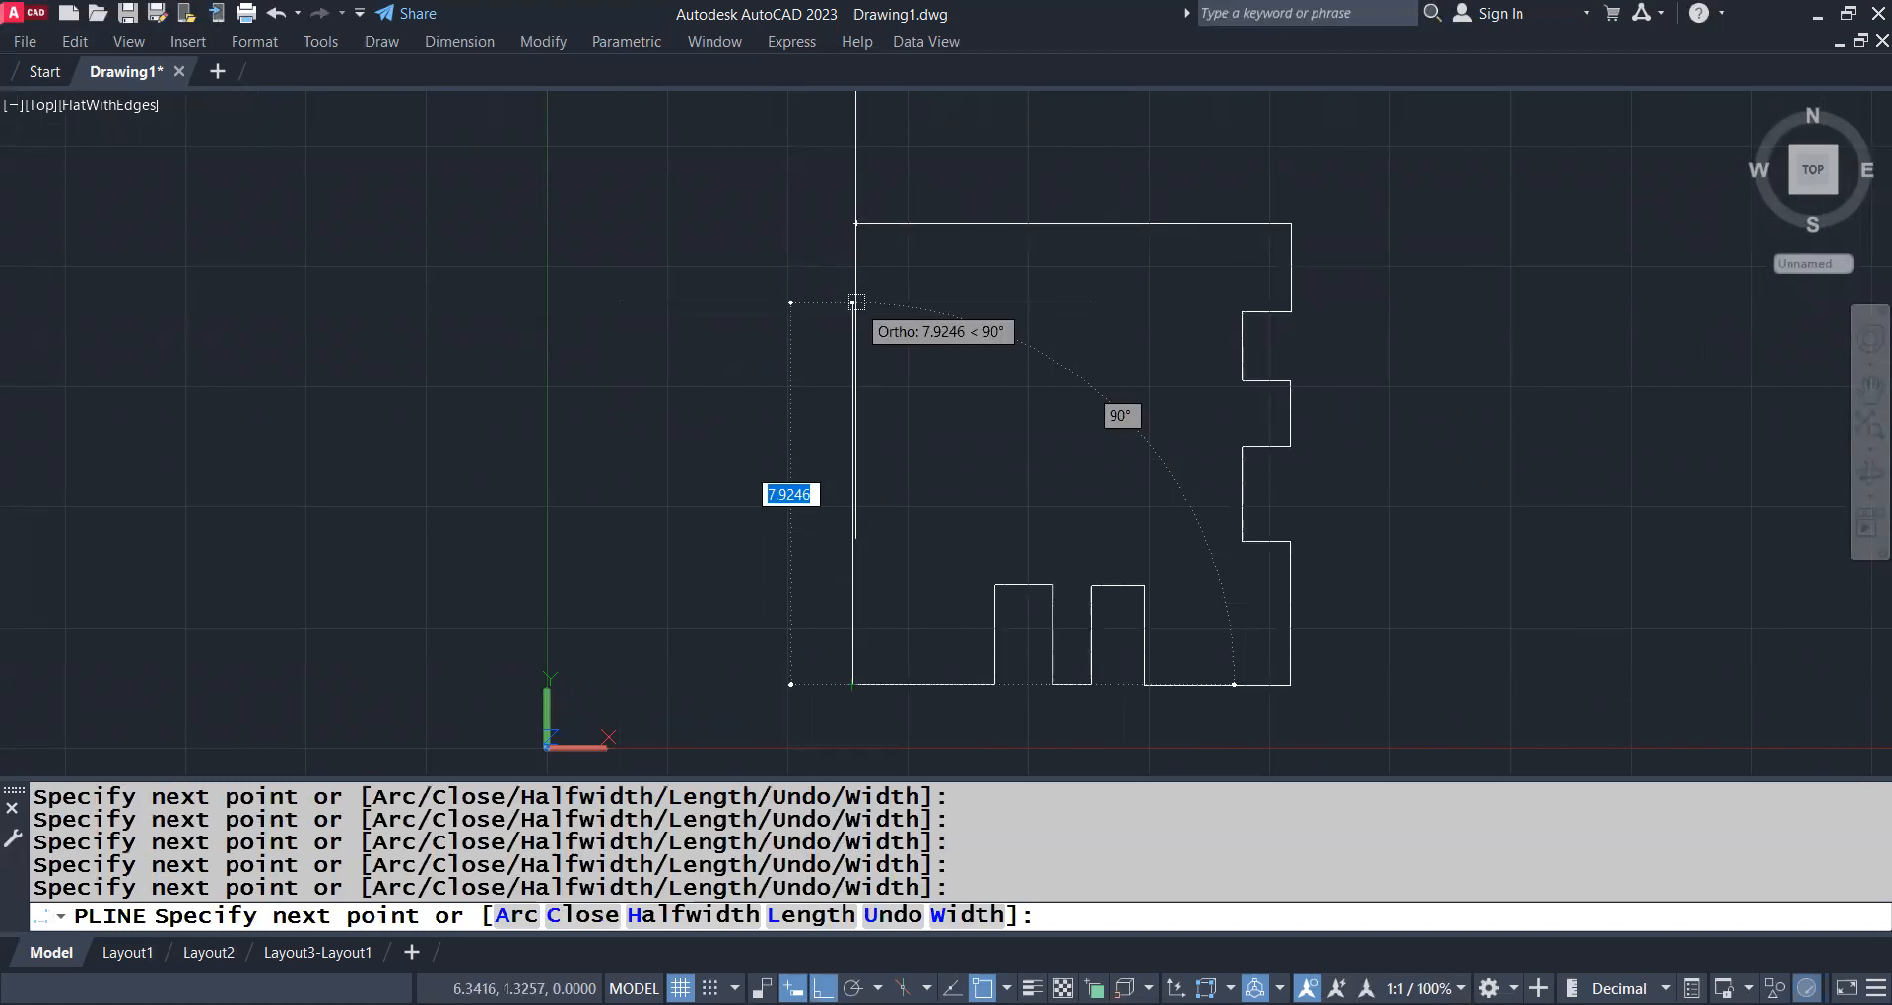
pyautogui.press('Return')
# Close the open upper-left corner of the notched outline with FILLET
pyautogui.scroll(3, 882, 286)
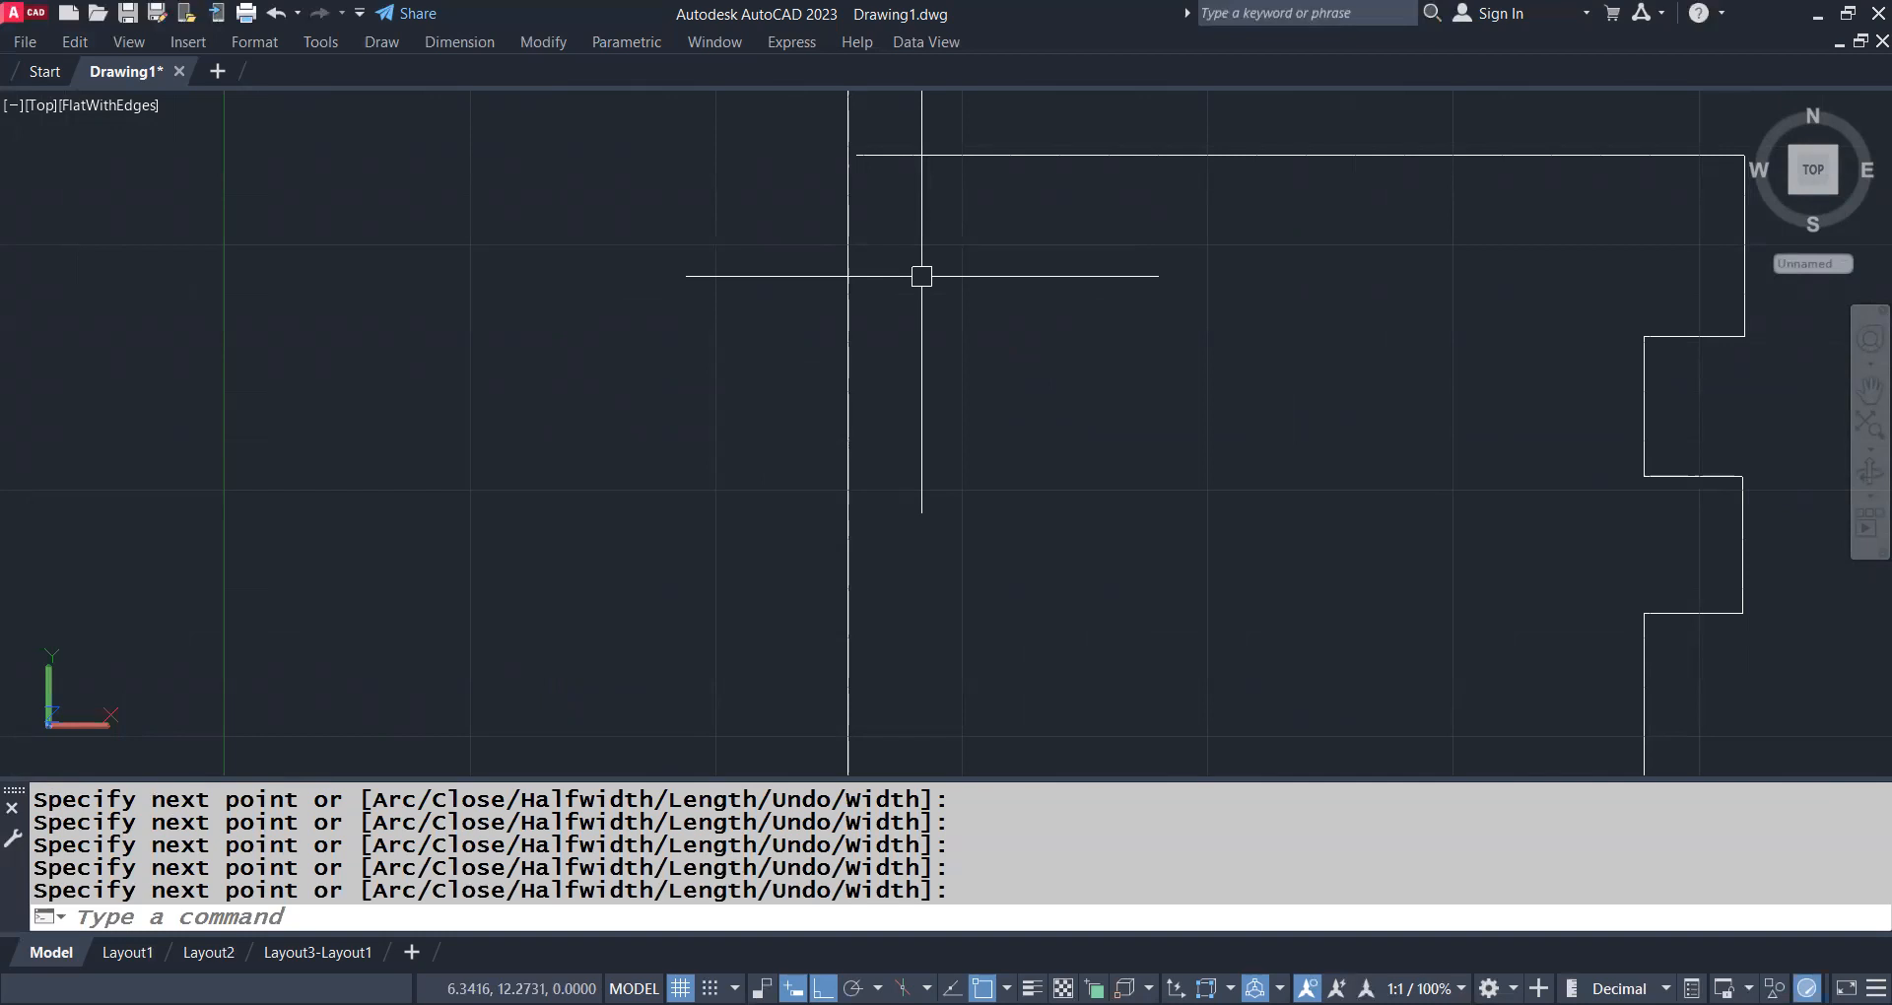
pyautogui.press('Escape')
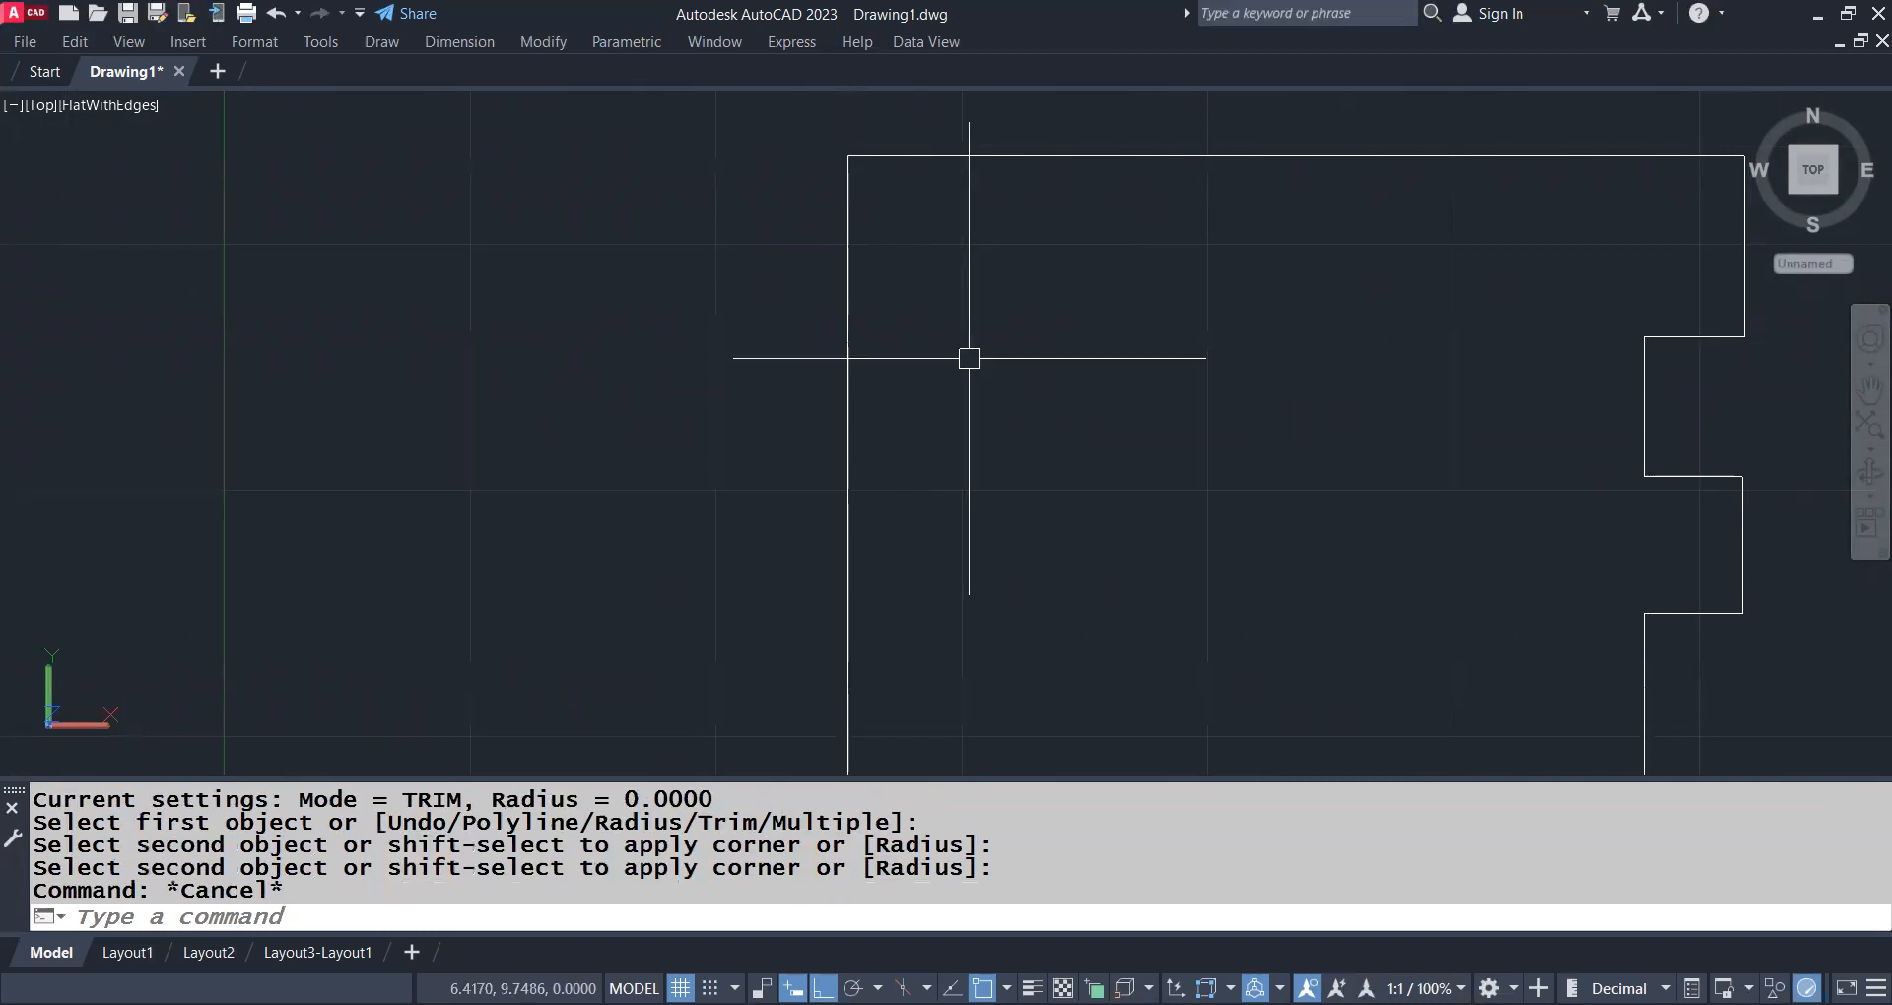
pyautogui.scroll(-3, 988, 303)
pyautogui.moveTo(1049, 410); pyautogui.dragTo(1059, 380, button='middle')
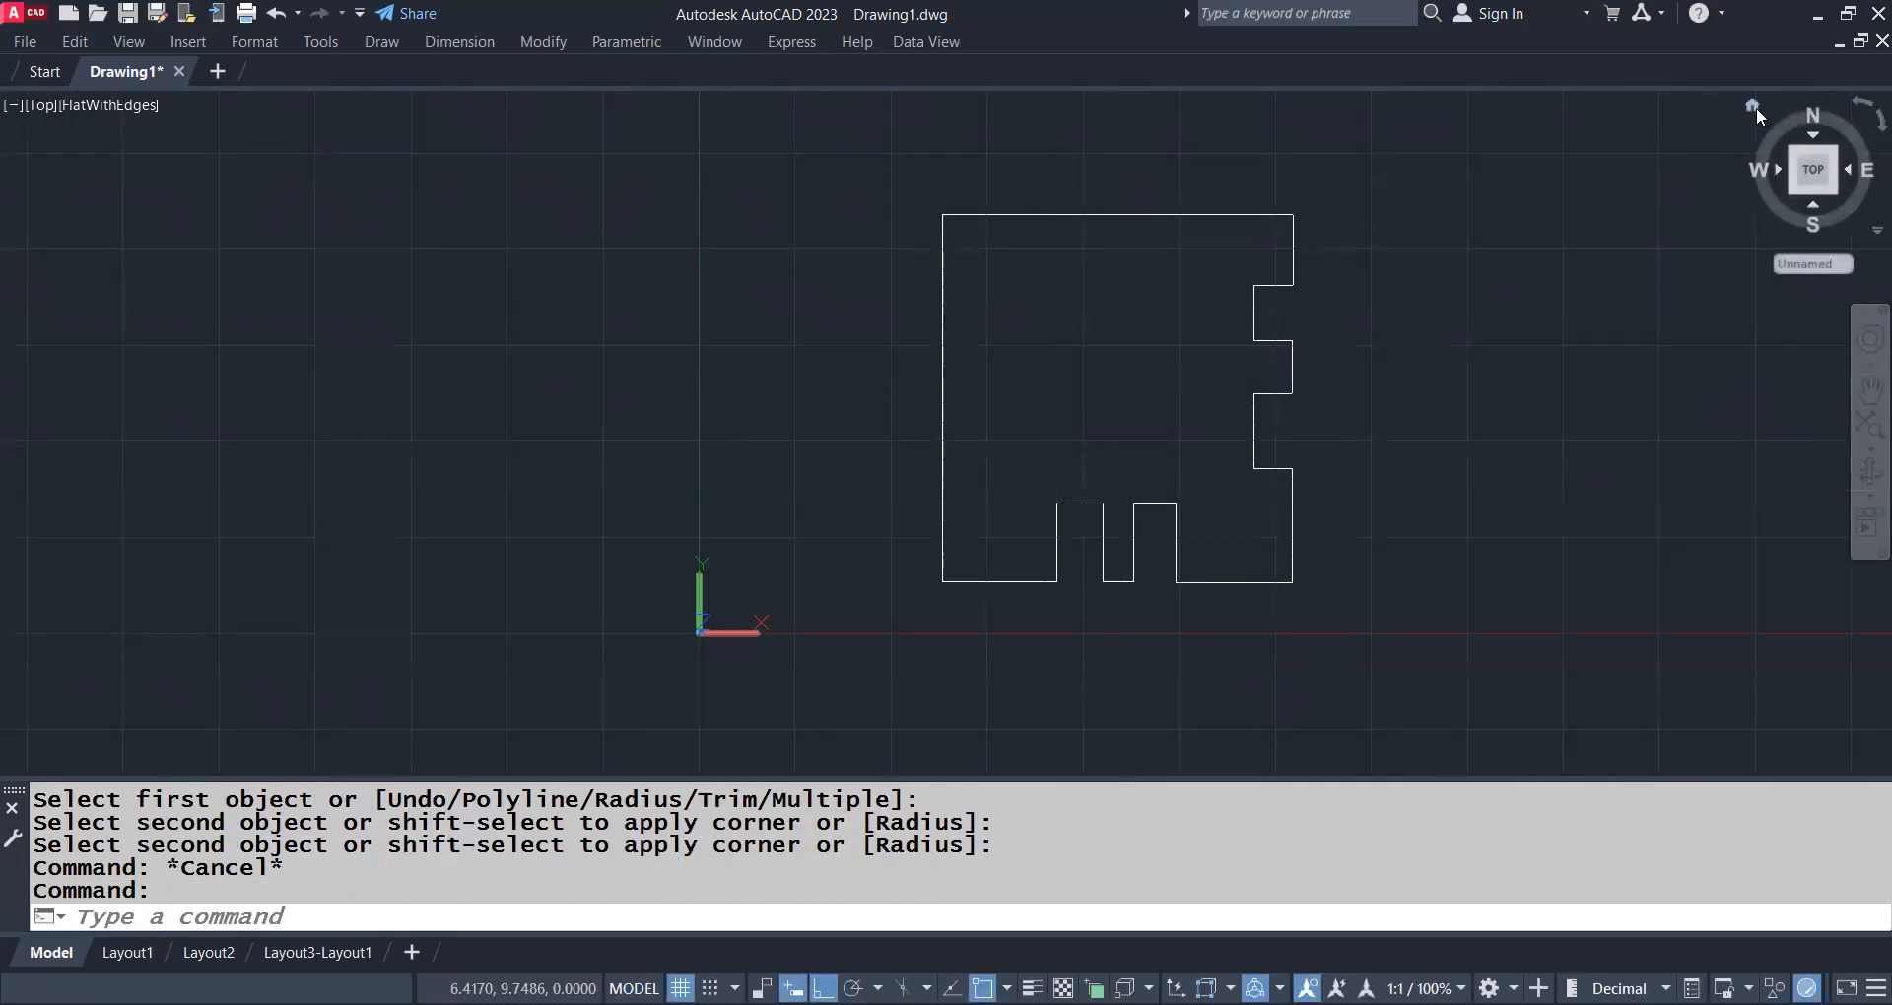
# Go to the ViewCube's home view and bring the whole notched outline into sight in 3D
pyautogui.click(1754, 107)
pyautogui.moveTo(920, 541); pyautogui.dragTo(1027, 553, button='middle')
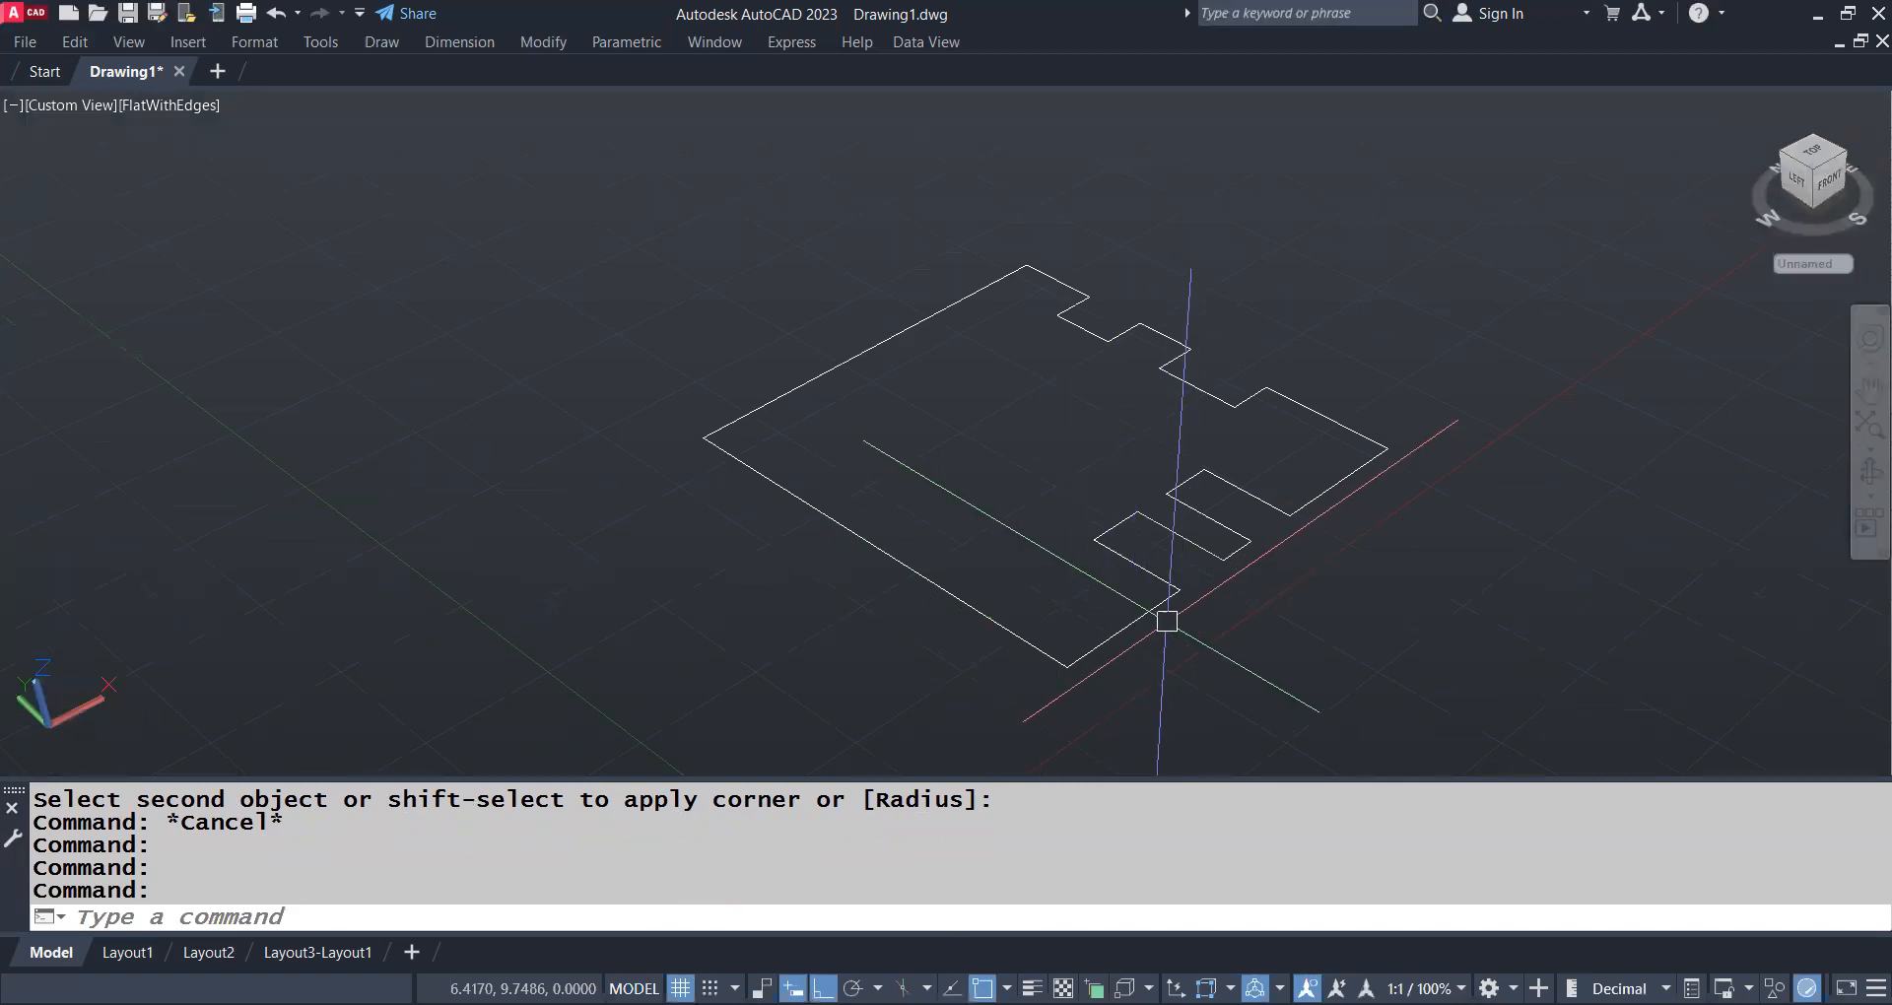
pyautogui.write('EXT')
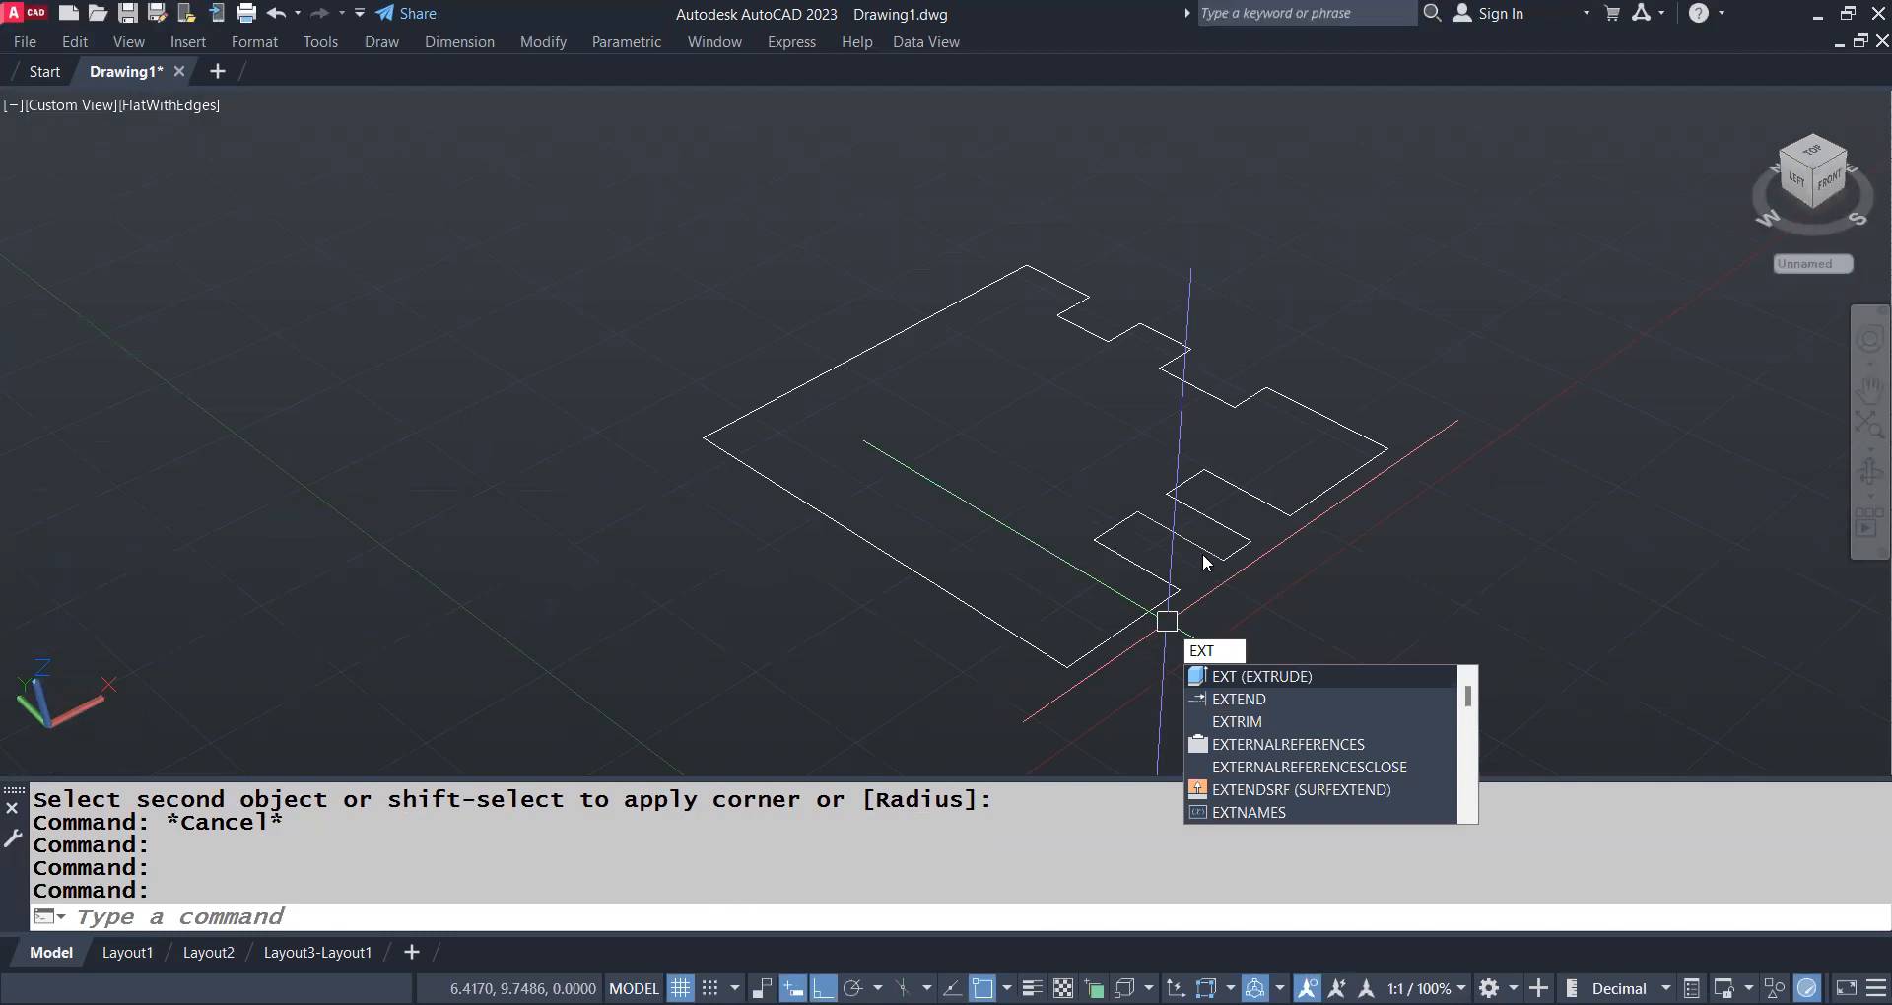
pyautogui.click(1167, 621)
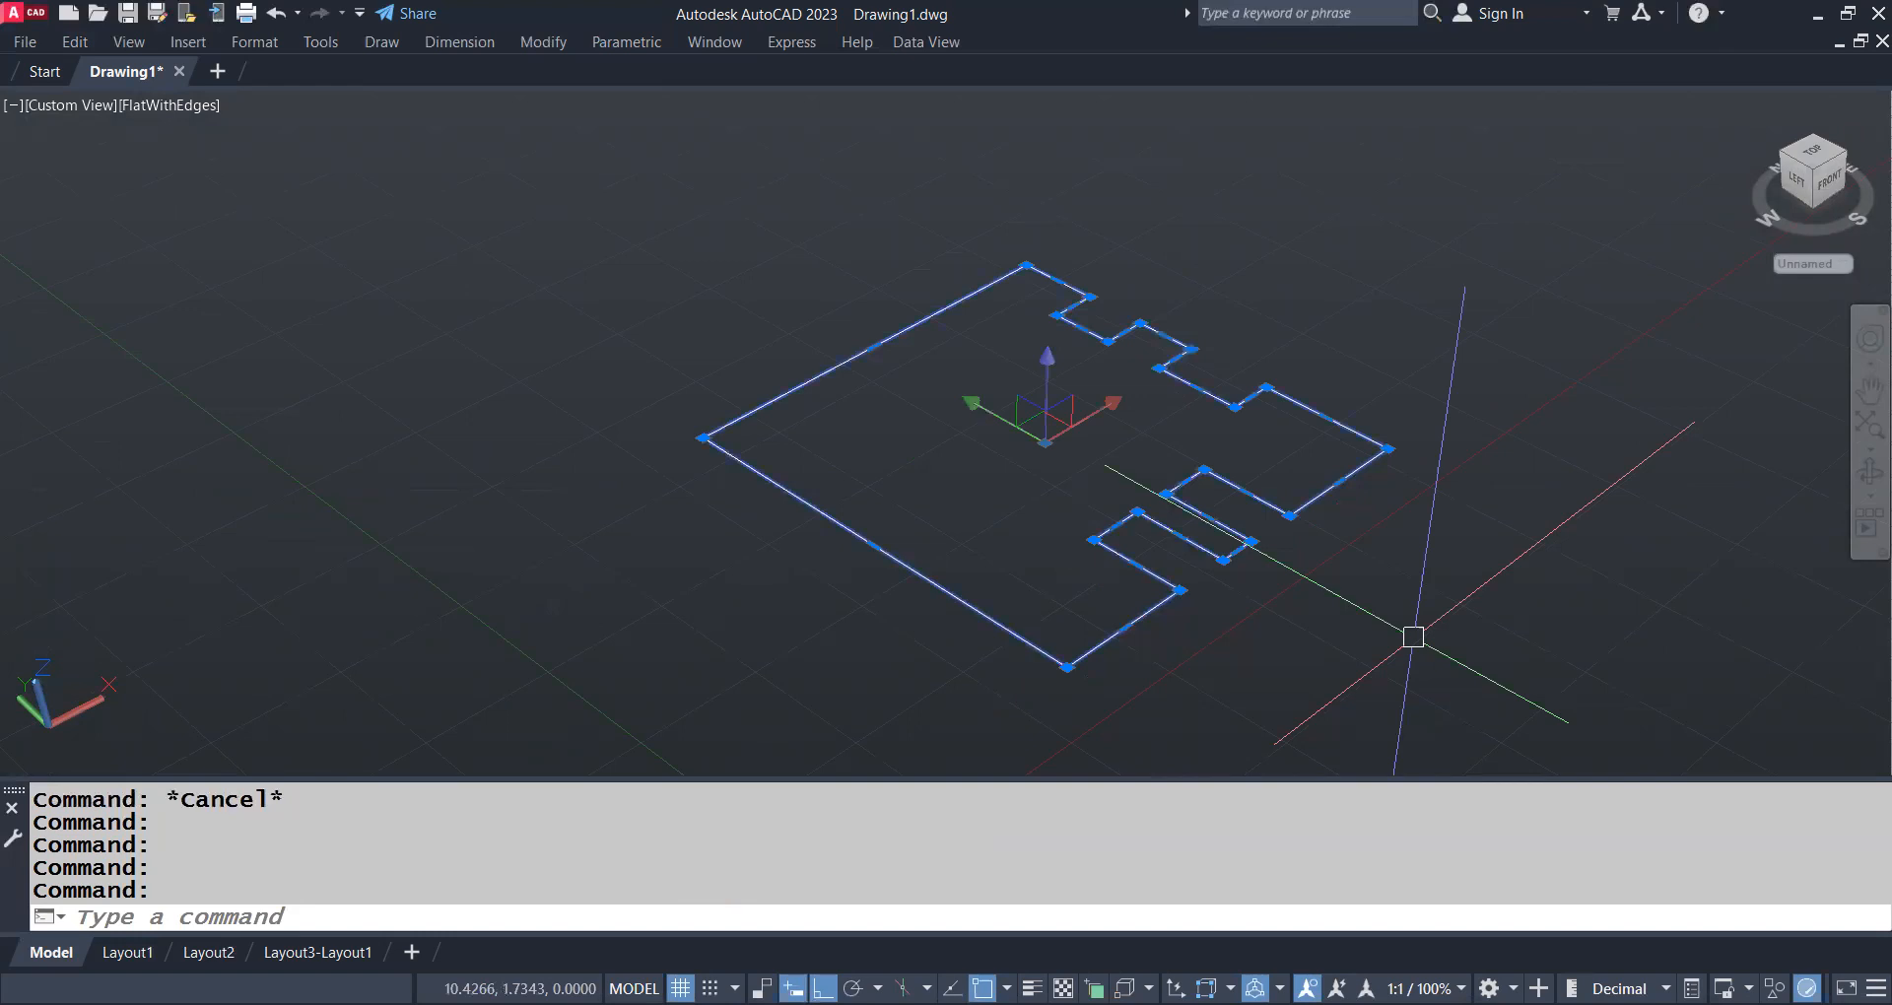
pyautogui.press('space')
pyautogui.press('Escape')
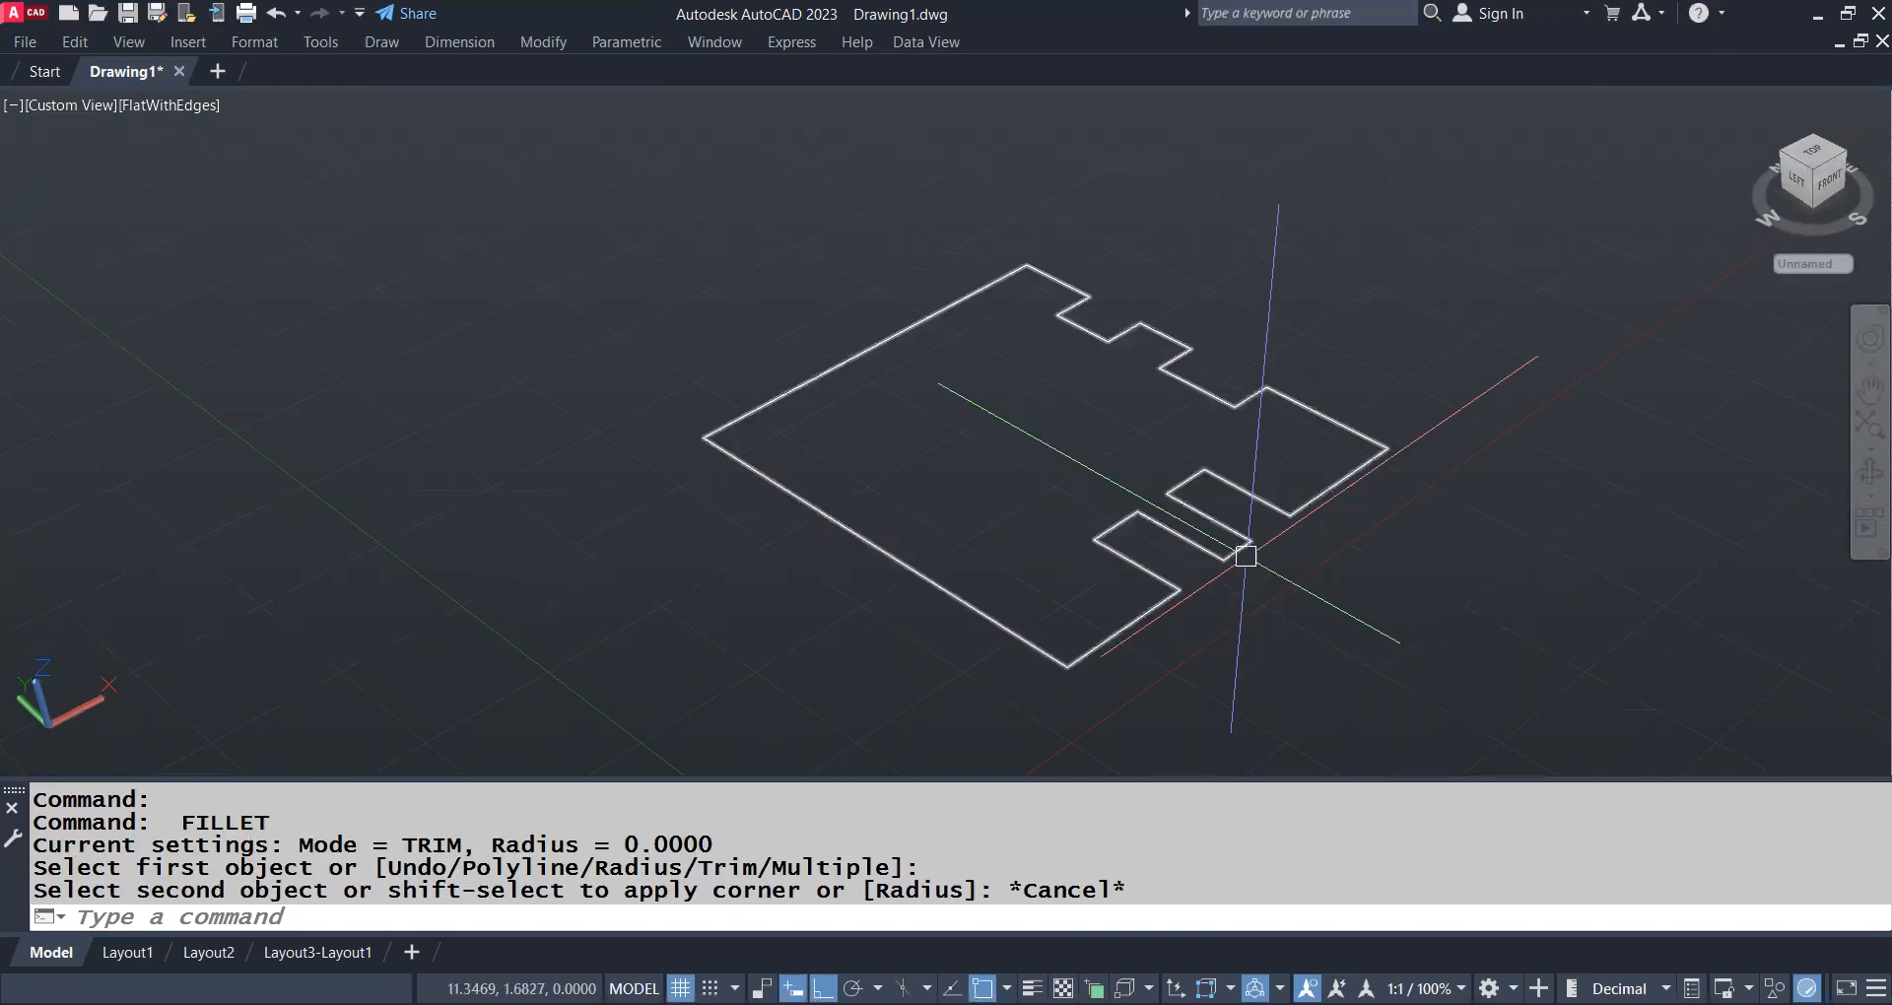
# Extrude the notched outline into a tall solid block with EXTRUDE
pyautogui.write('EXT')
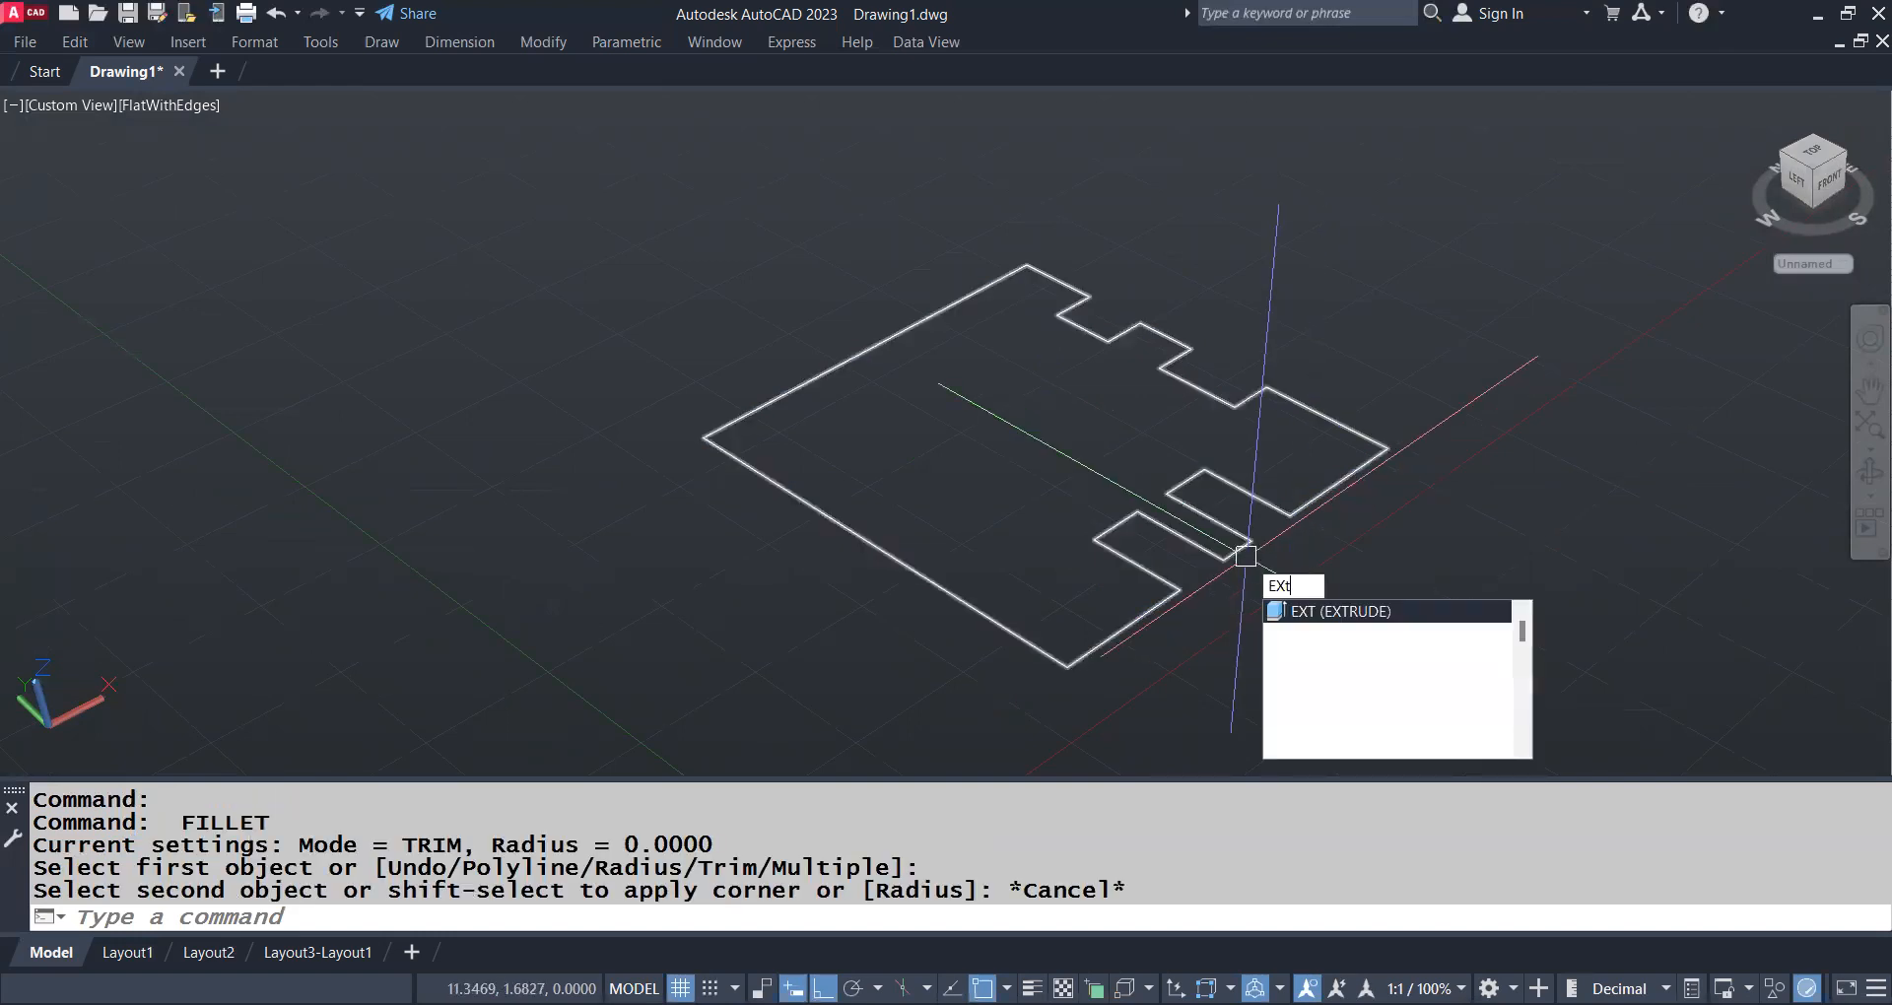
pyautogui.press('Return')
pyautogui.click(1246, 556)
pyautogui.press('Return')
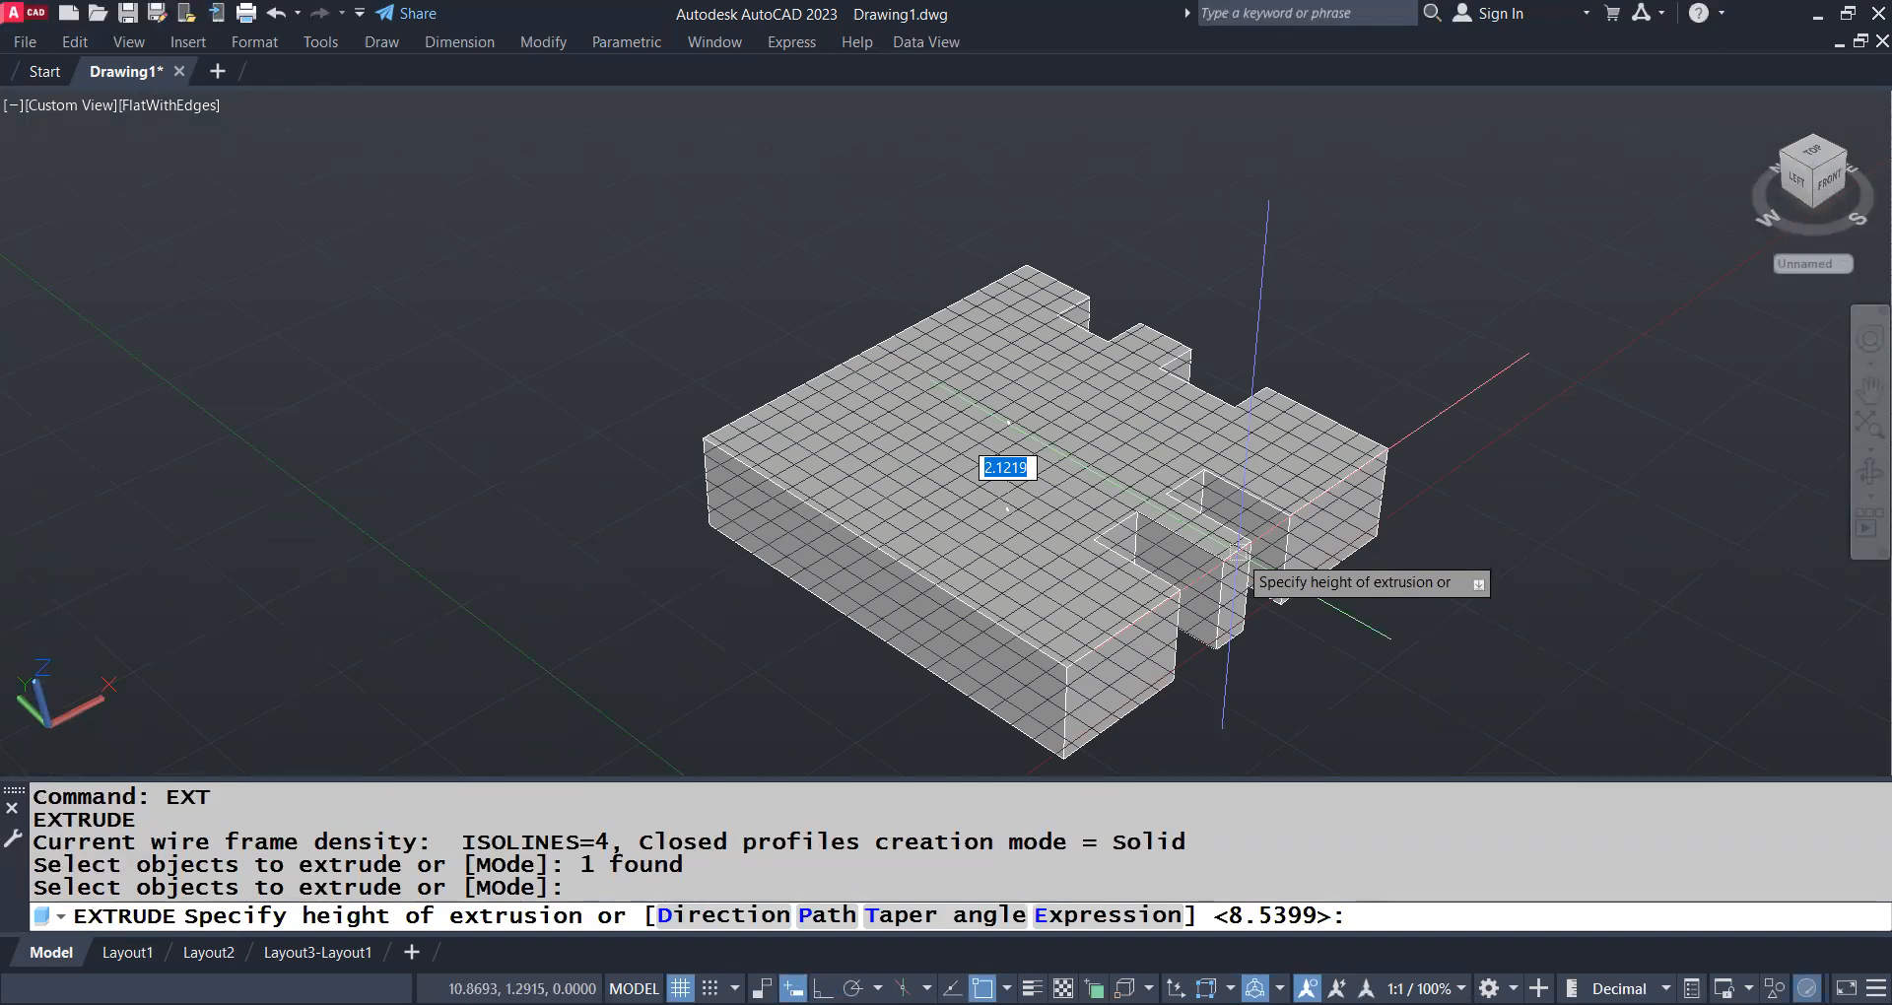
pyautogui.scroll(2, 1238, 554)
pyautogui.press('Return')
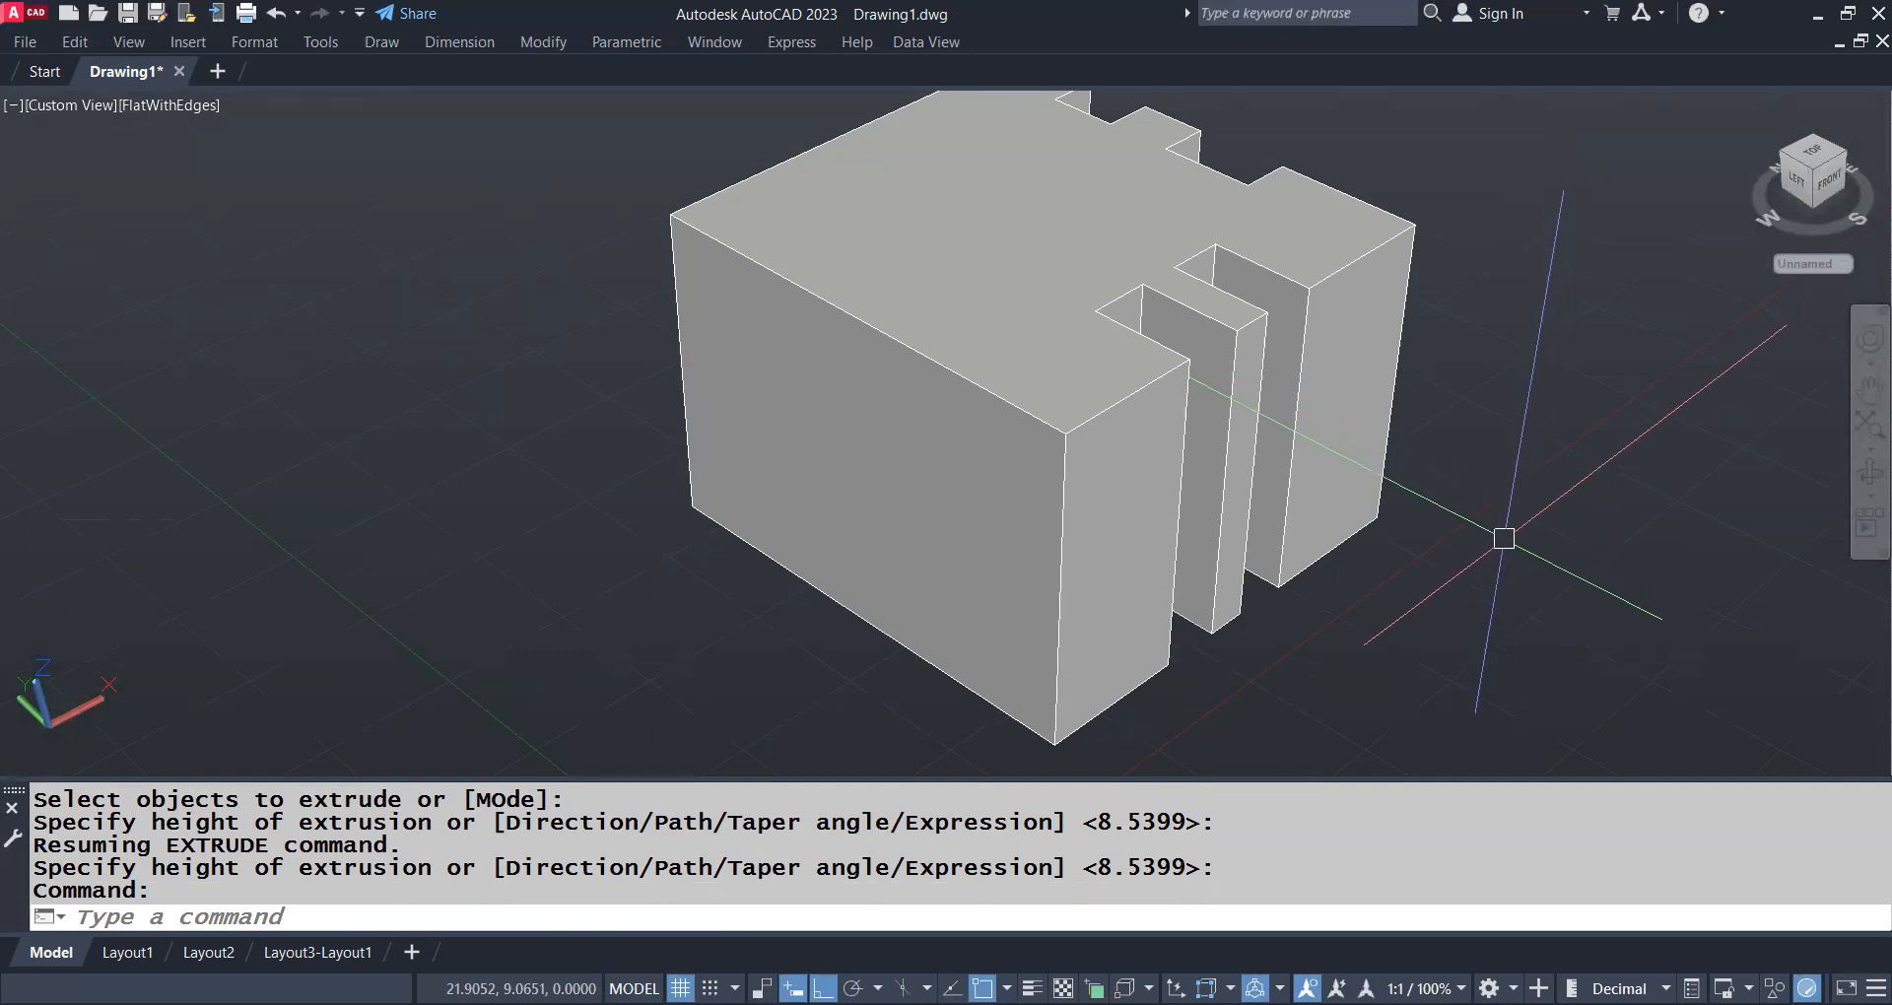
# Examine the extruded solid by orbiting around it until the notched front and right sides face the viewer
pyautogui.moveTo(1440, 553)
pyautogui.keyDown('shift'); pyautogui.mouseDown(button='middle')
pyautogui.moveTo(1176, 504)
pyautogui.moveTo(708, 502)
pyautogui.moveTo(1319, 505)
pyautogui.moveTo(1420, 565)
pyautogui.mouseUp(button='middle'); pyautogui.keyUp('shift')
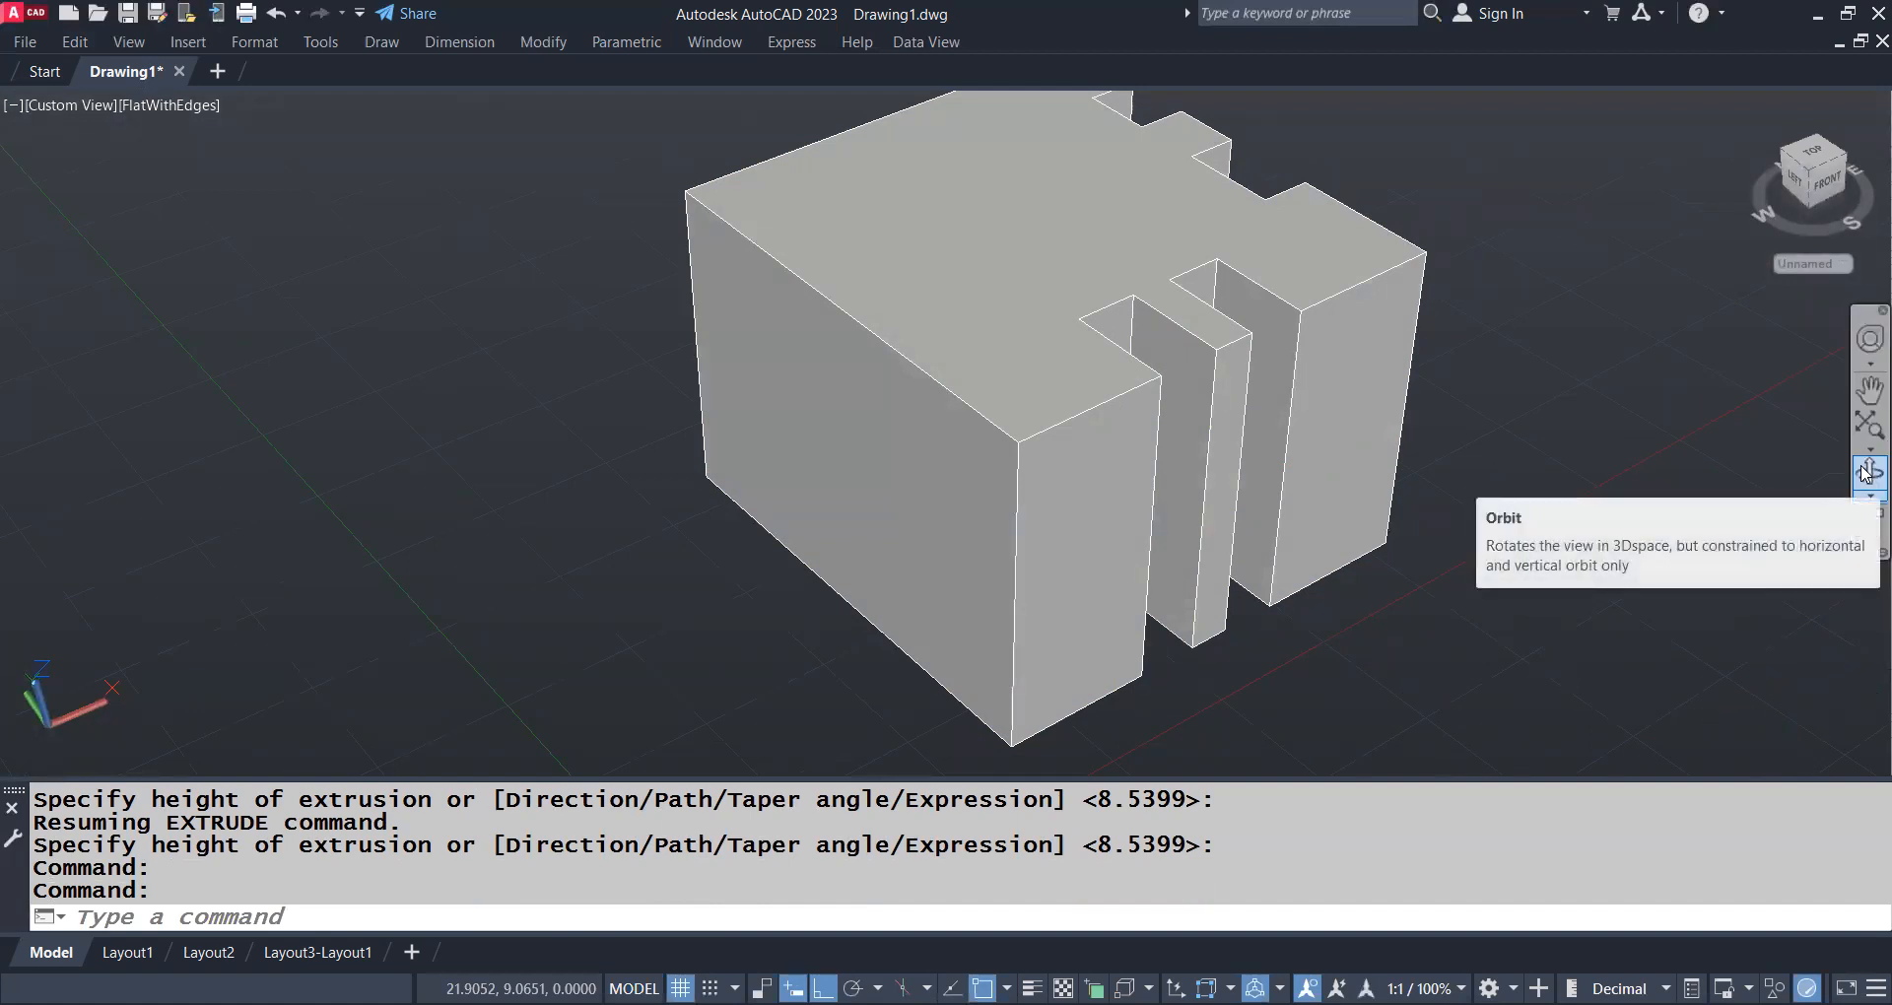
pyautogui.click(1865, 473)
pyautogui.moveTo(1529, 535); pyautogui.dragTo(1048, 549)
pyautogui.moveTo(1073, 482); pyautogui.dragTo(1283, 510)
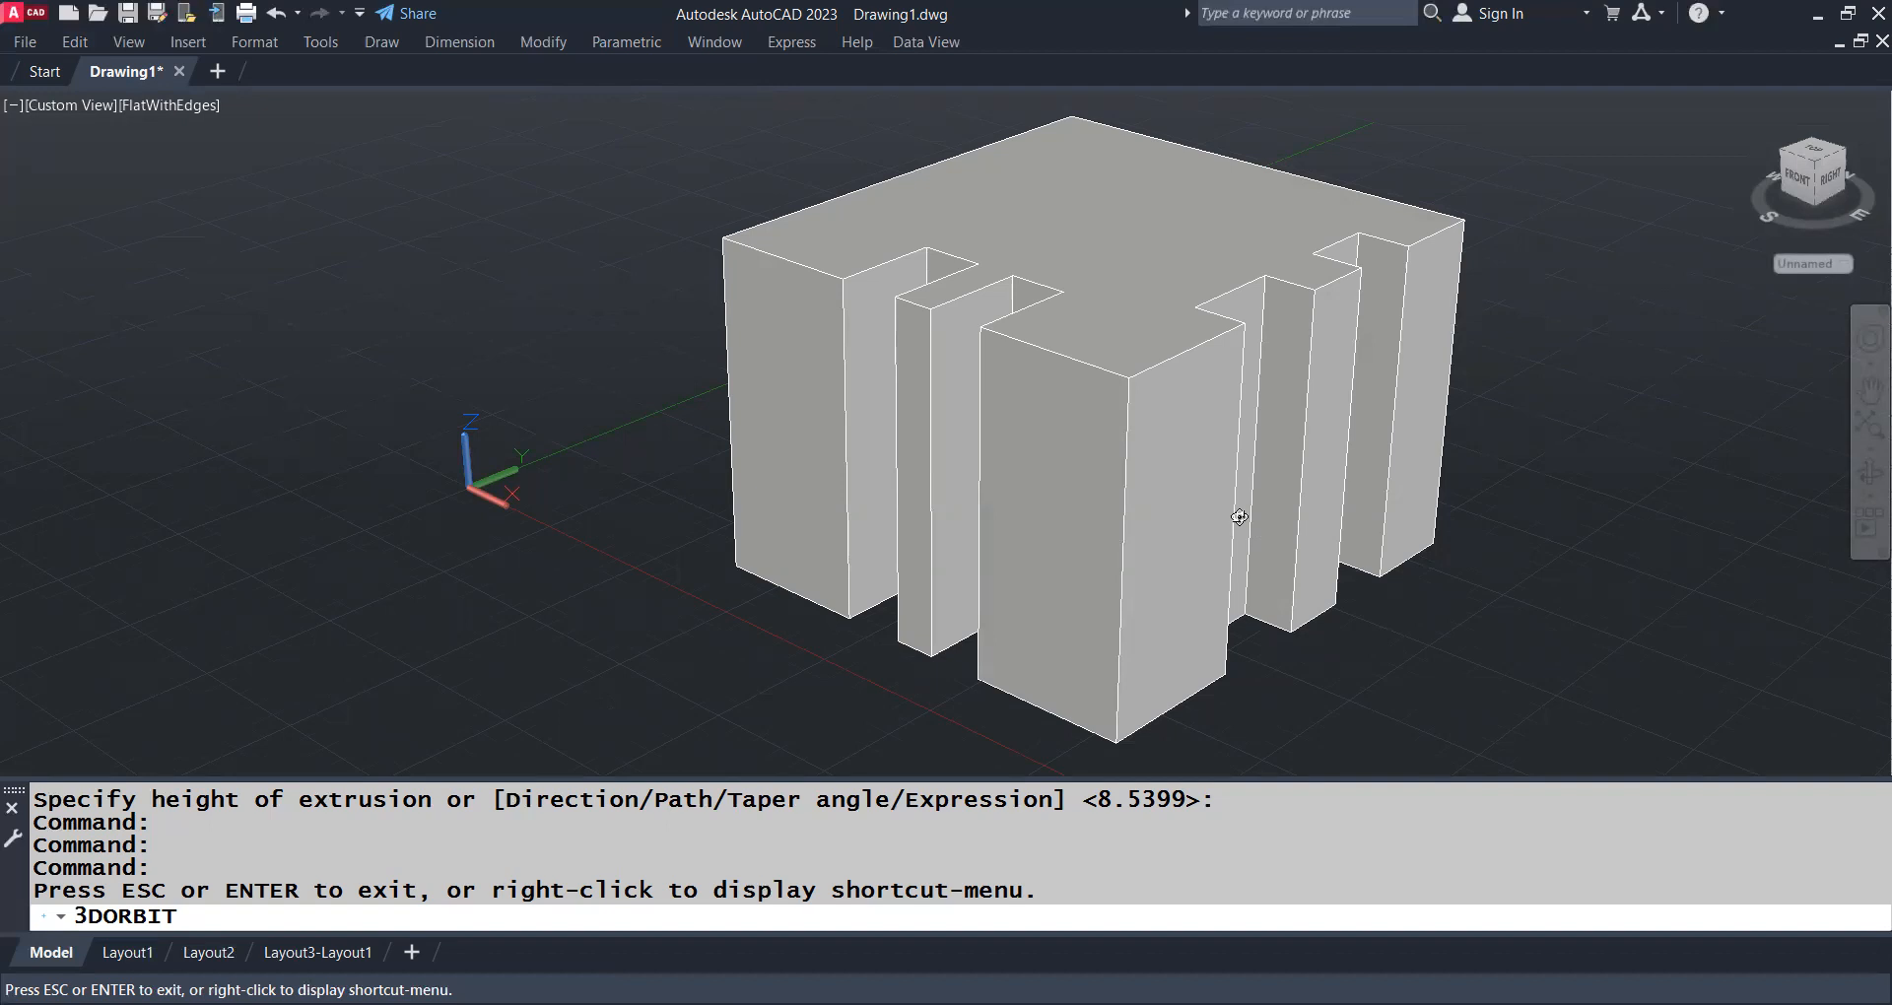
pyautogui.press('Escape')
# Look straight down on the solid by setting the view point to 0,0,1 with -VPOINT
pyautogui.write('-vpoin')
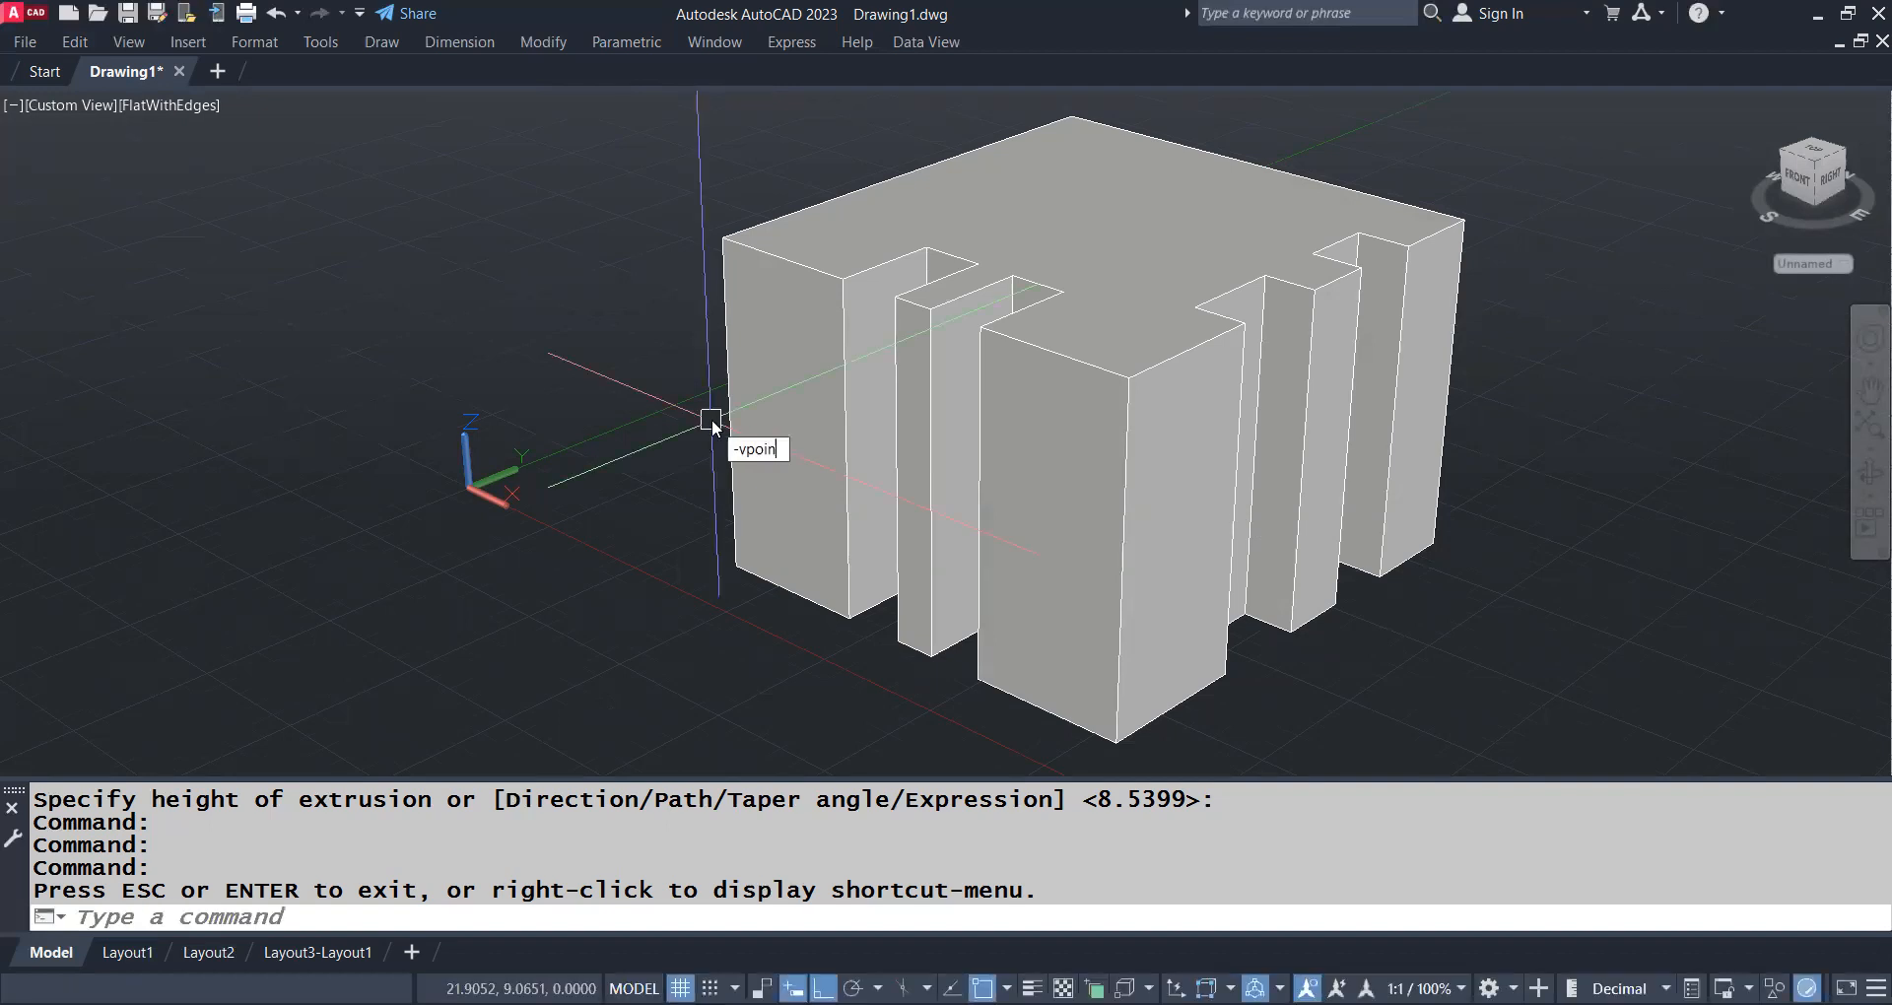
pyautogui.write('t')
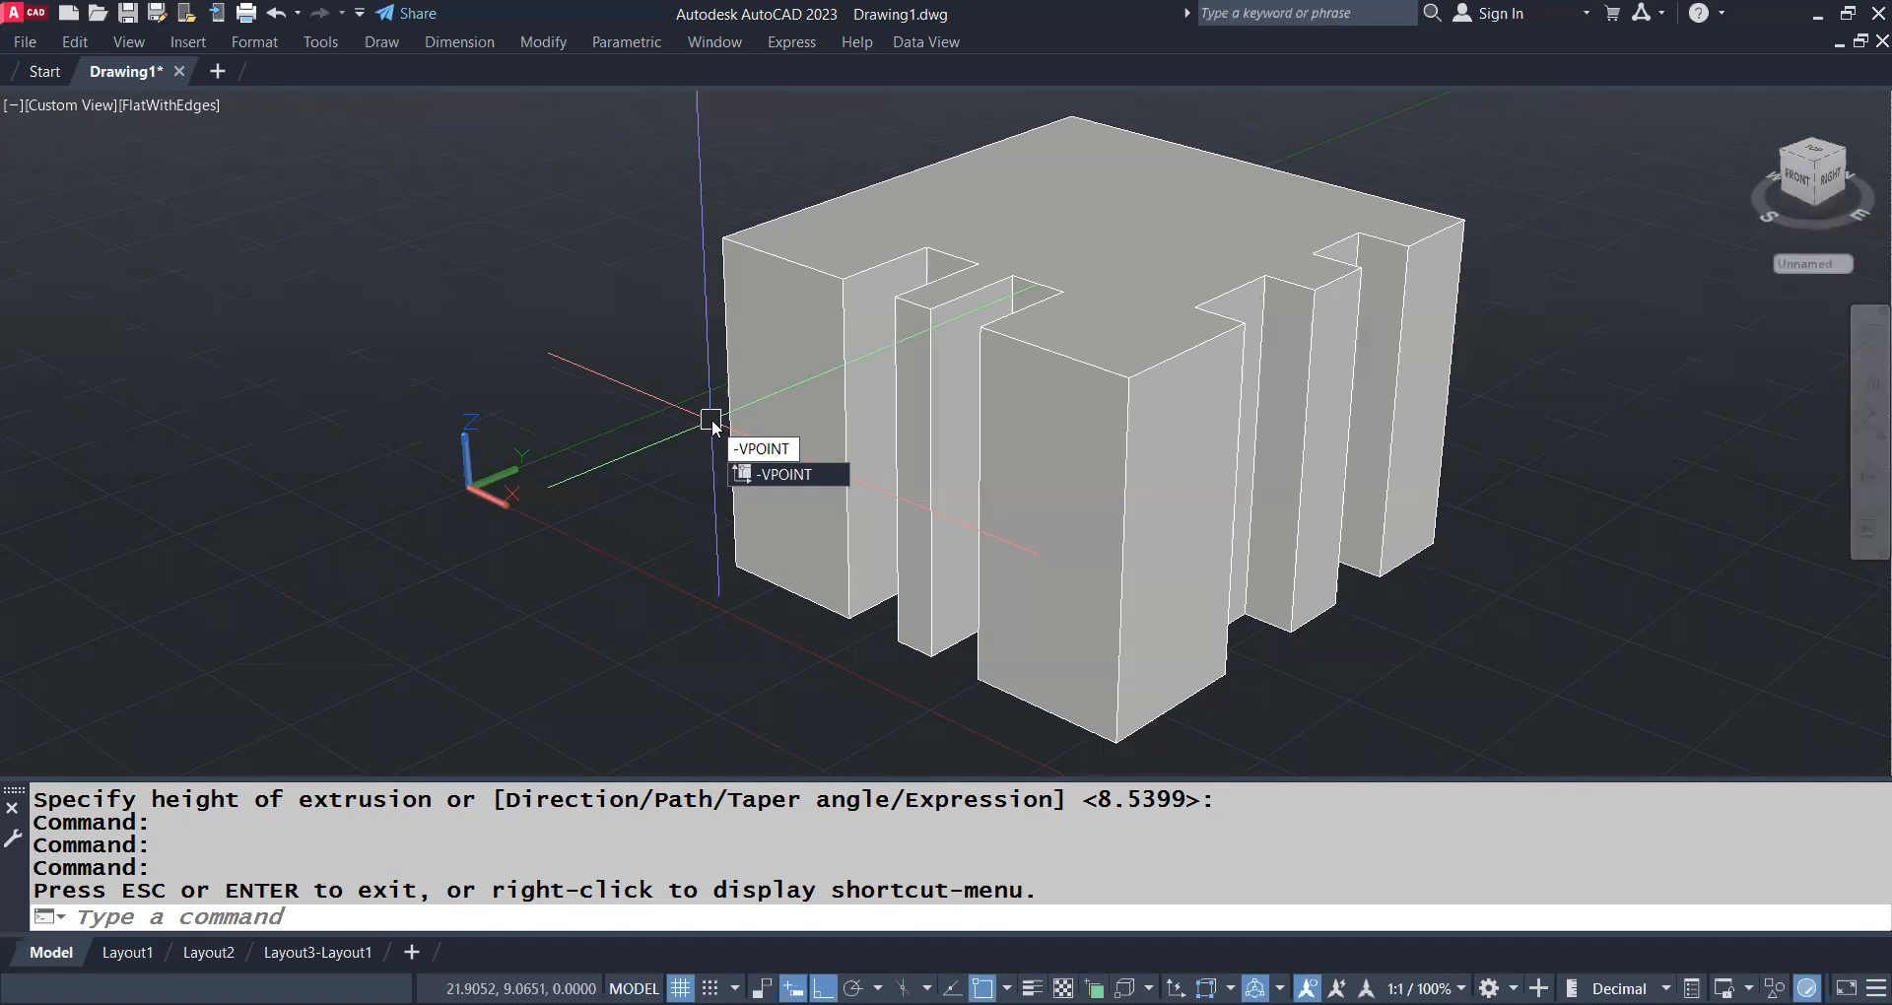
pyautogui.press('Return')
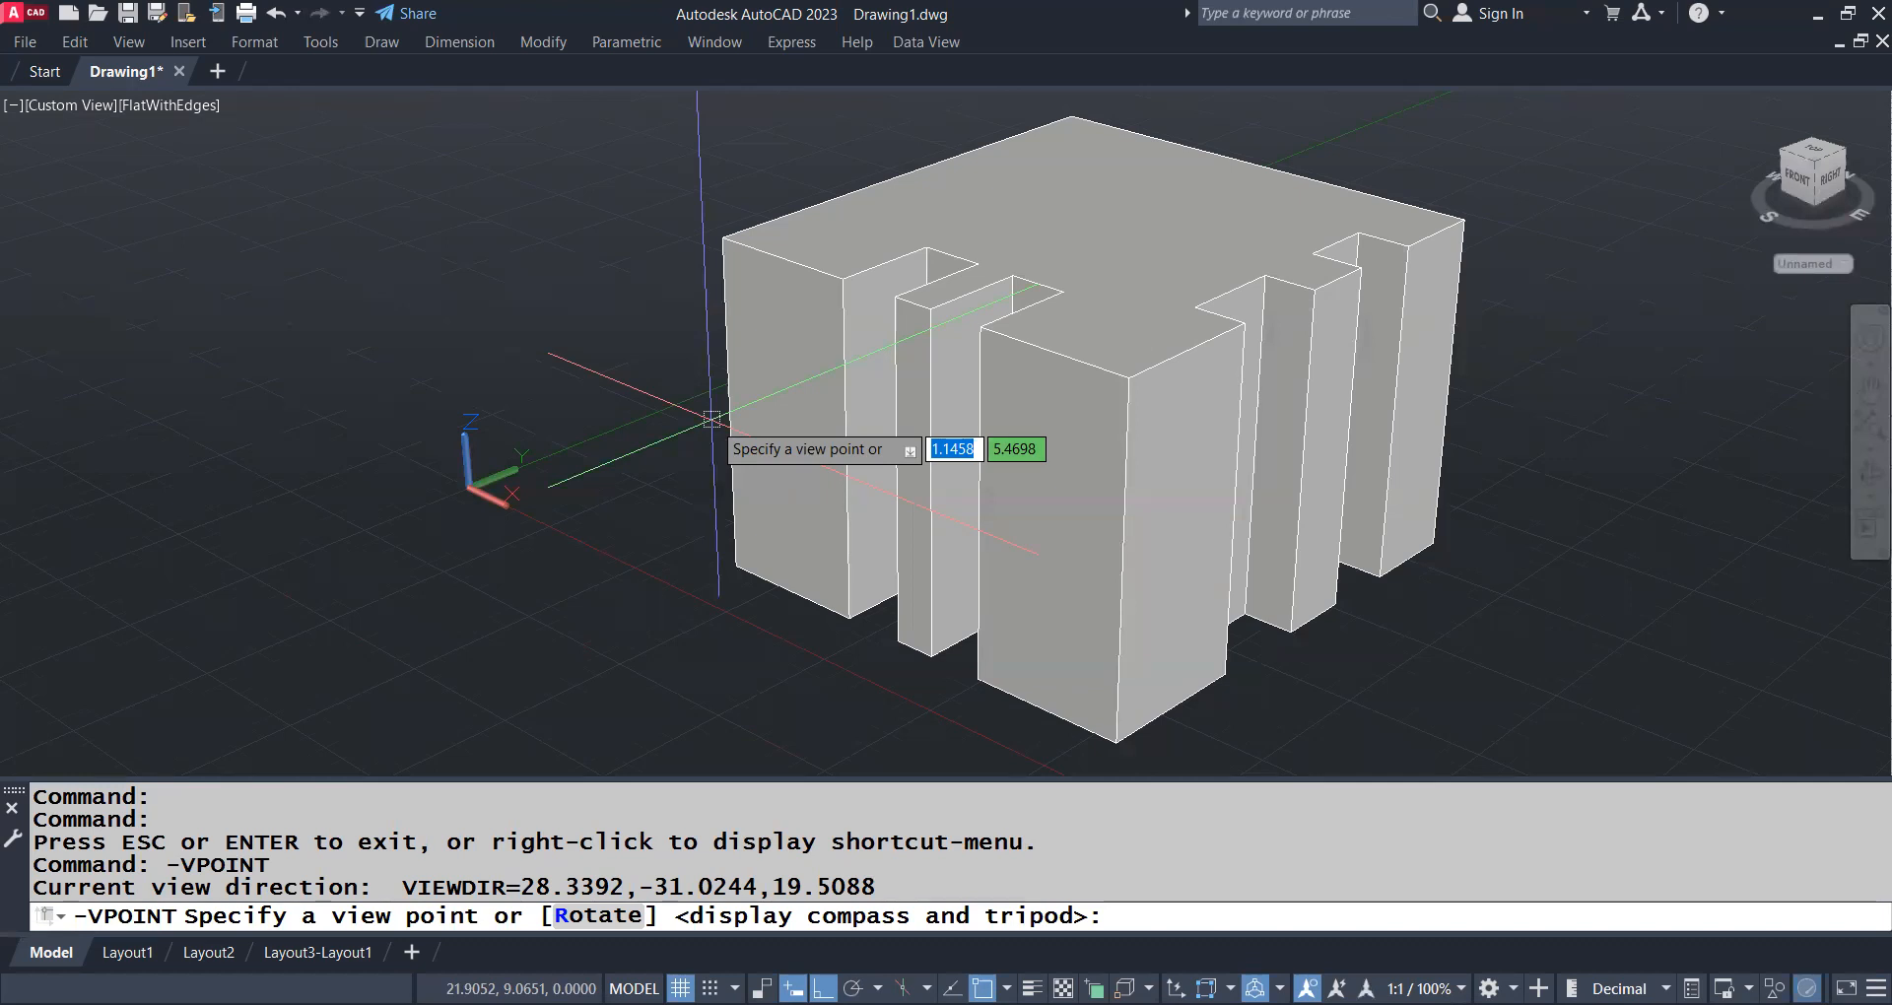
pyautogui.write('0,0,1')
pyautogui.press('Return')
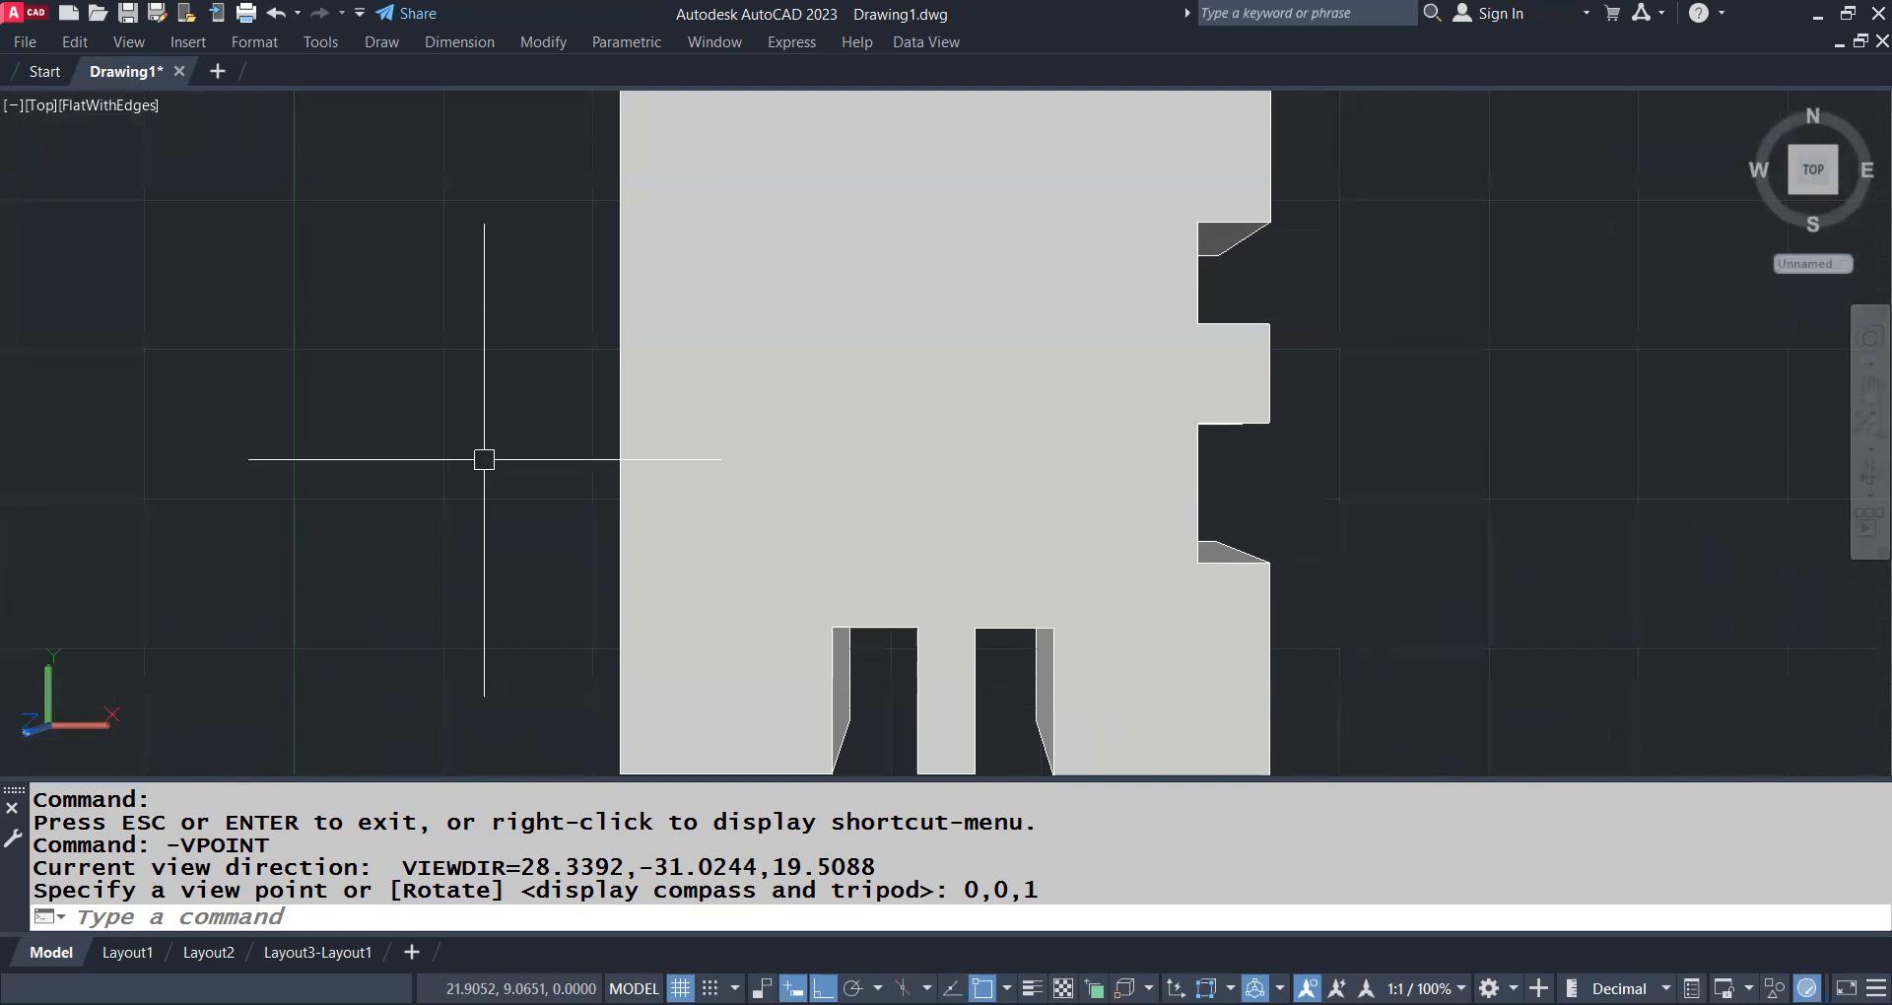
# Set the view point to 1,1,0 with -VPOINT to see the solid horizontally from its right and back sides
pyautogui.press('Return')
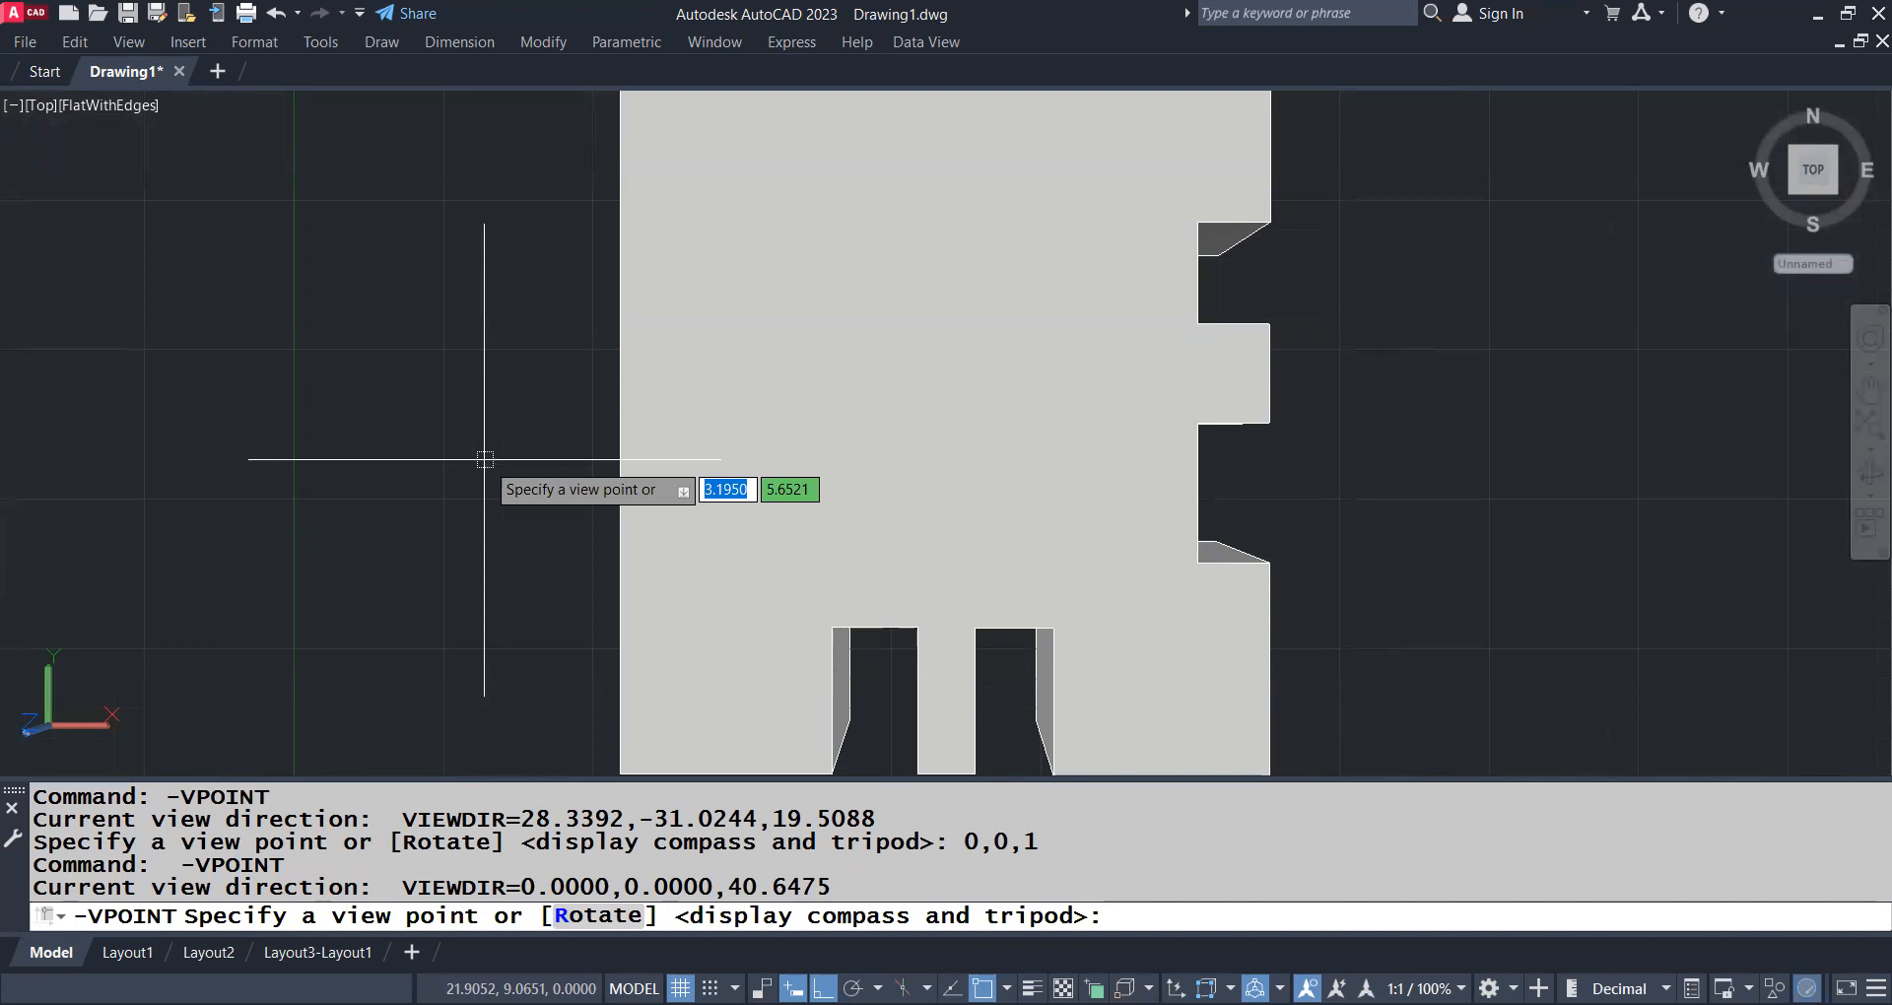
pyautogui.write('1,1,0')
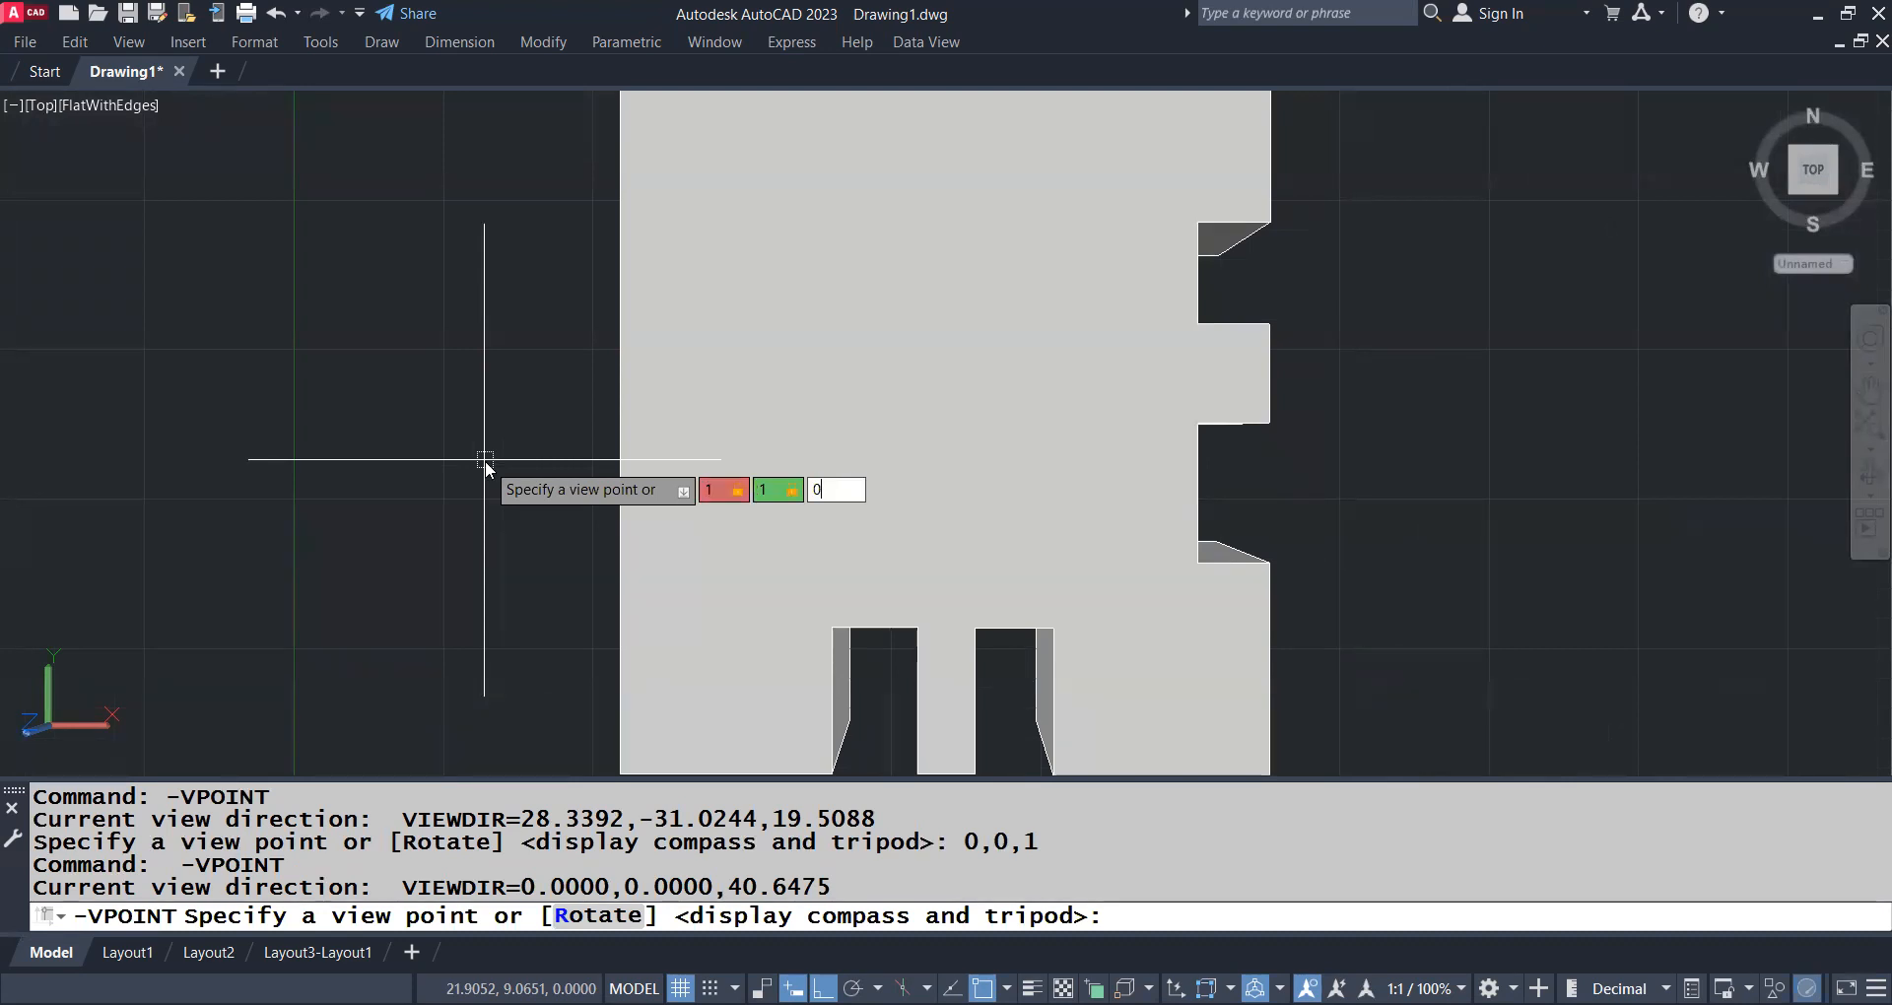
pyautogui.press('Return')
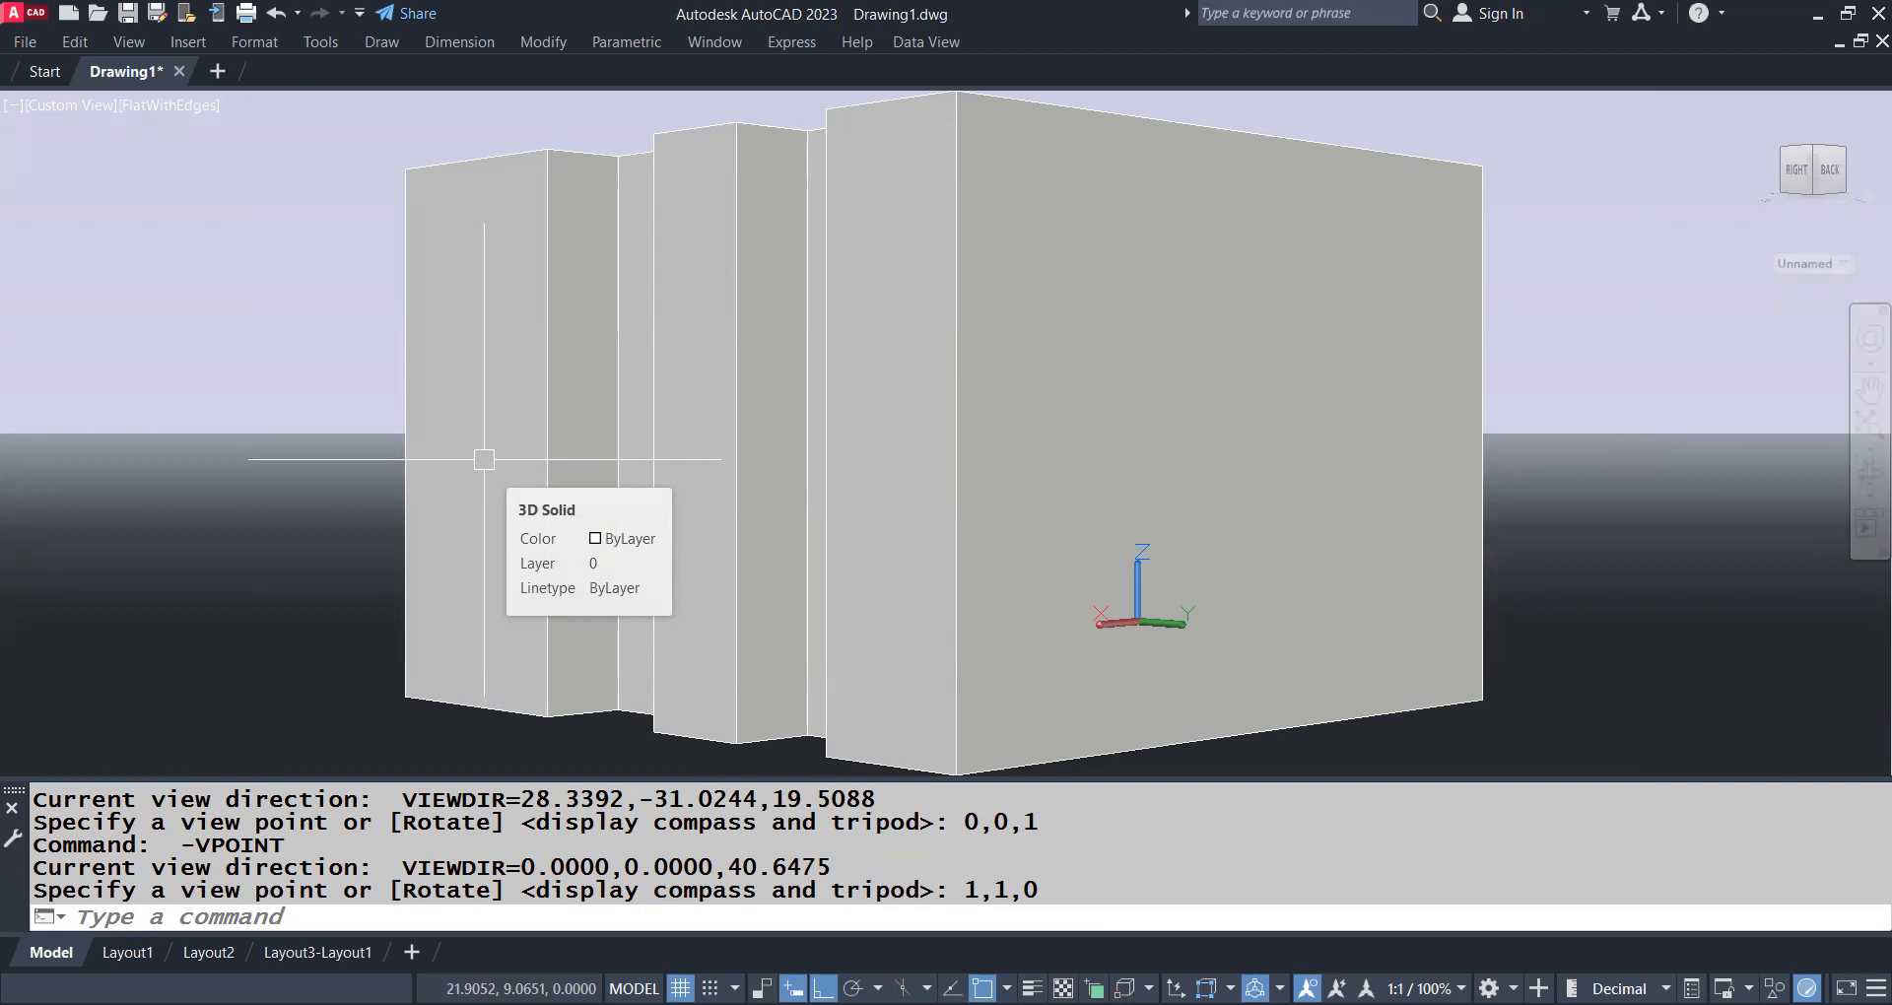
pyautogui.press('Return')
pyautogui.write('-')
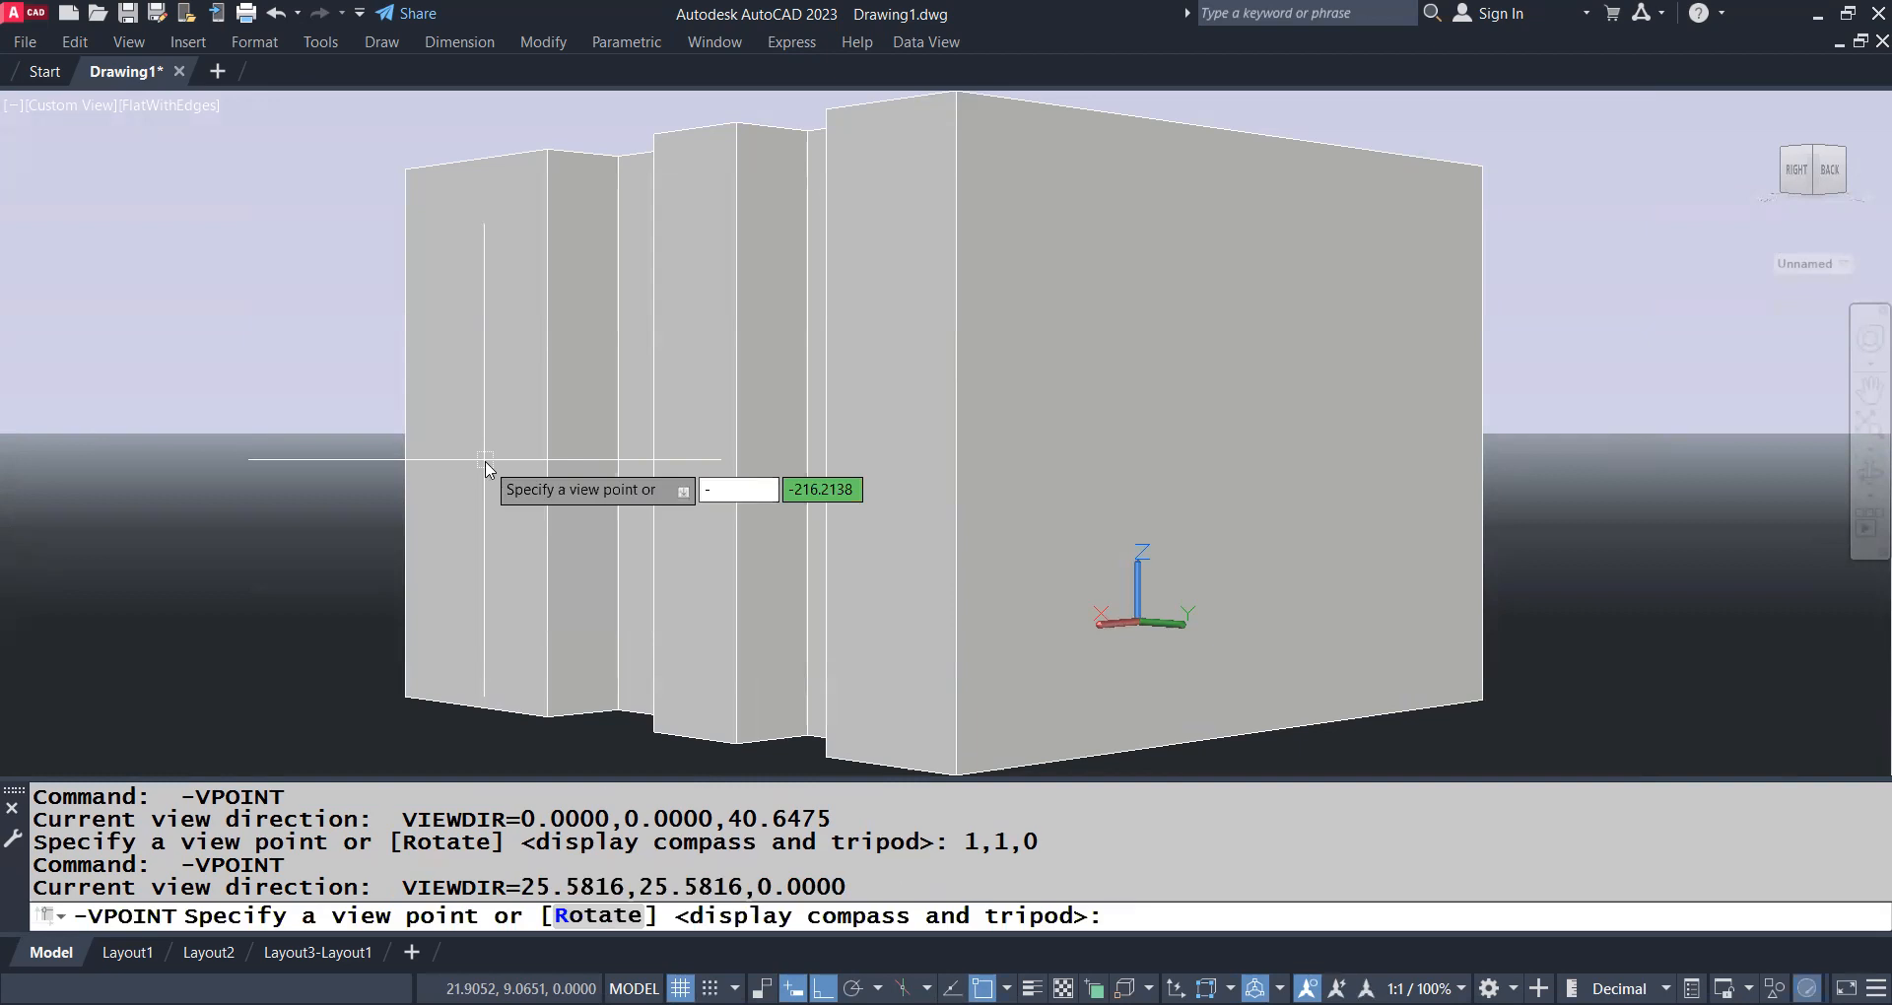
pyautogui.write('view')
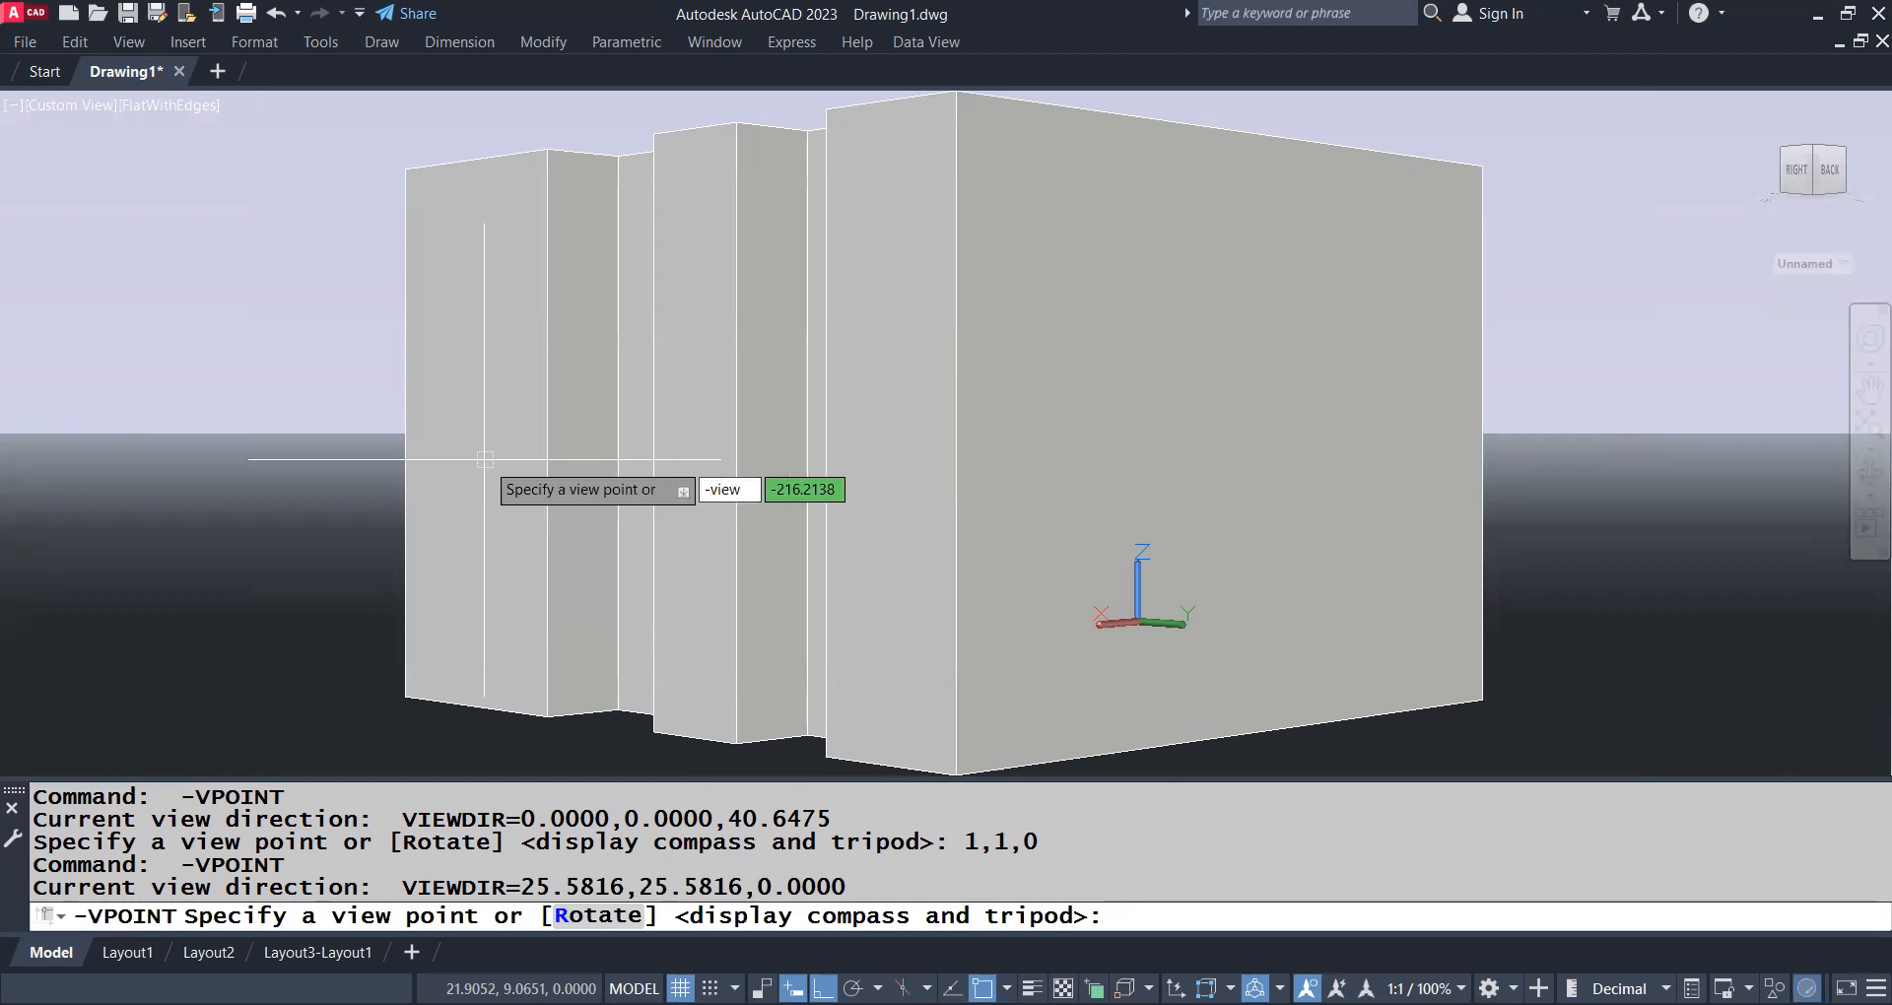
pyautogui.press('Return')
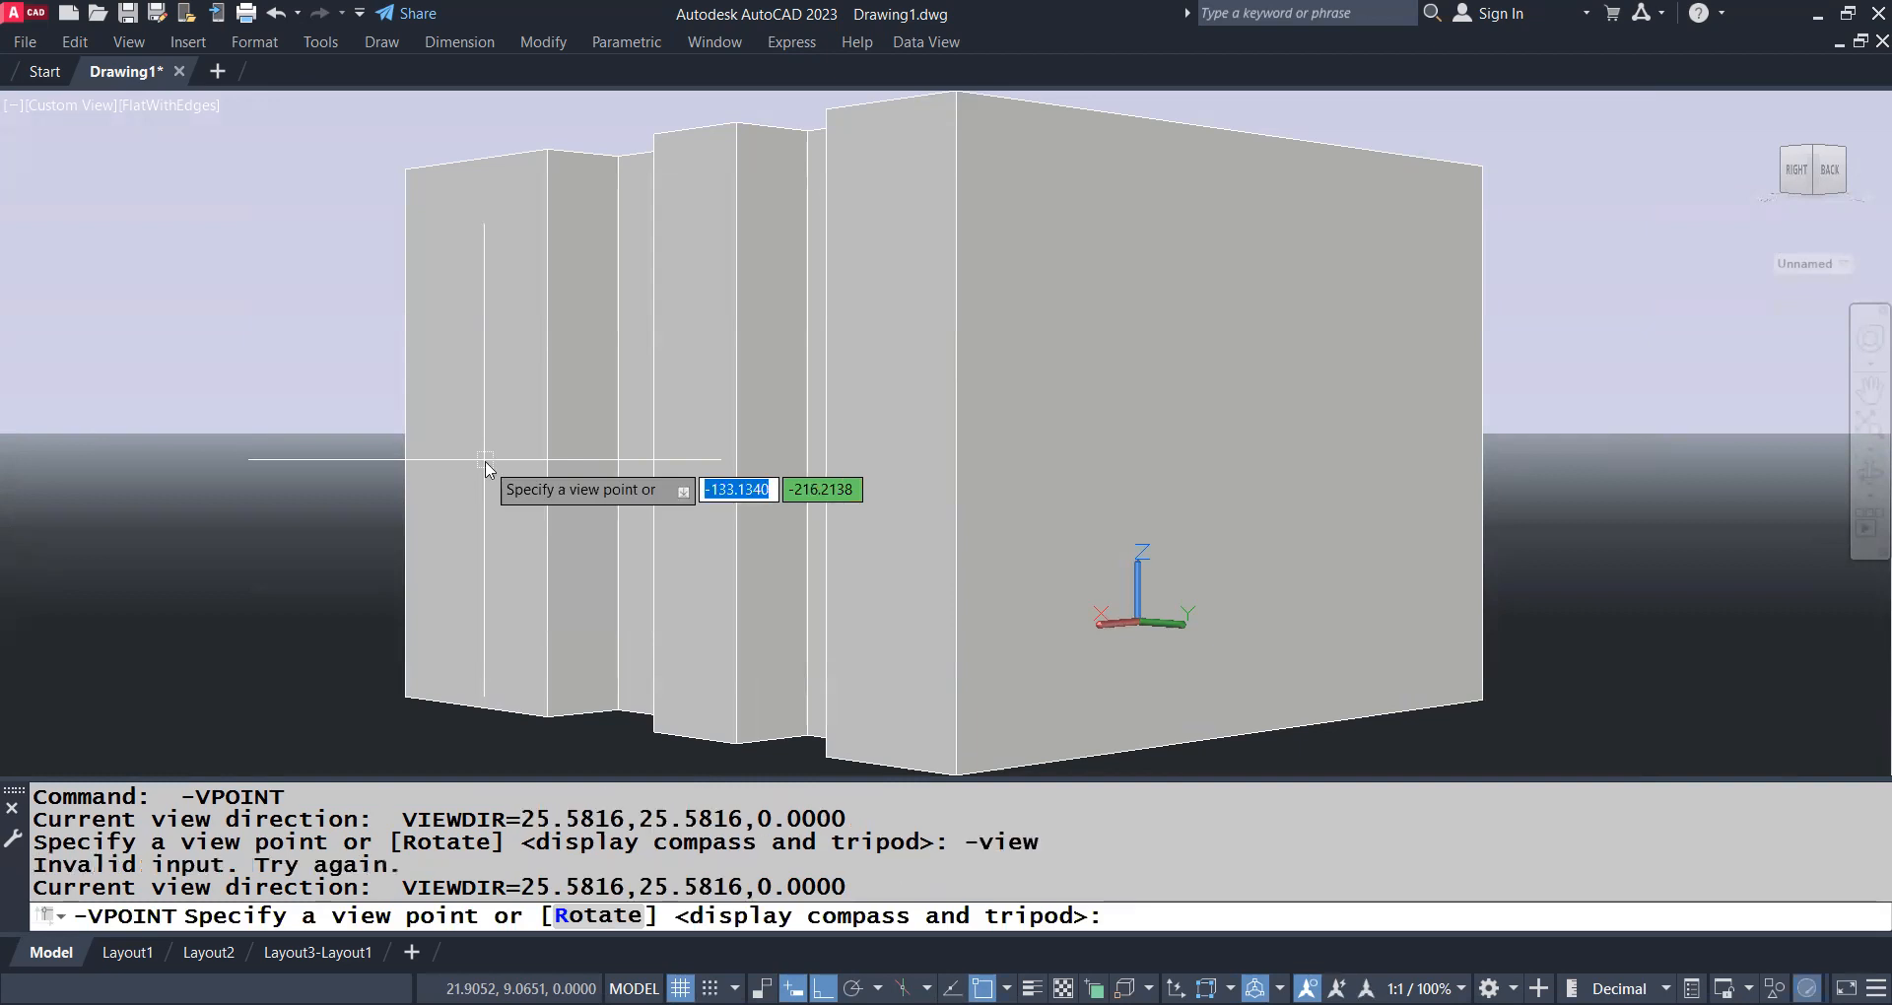
pyautogui.write('front')
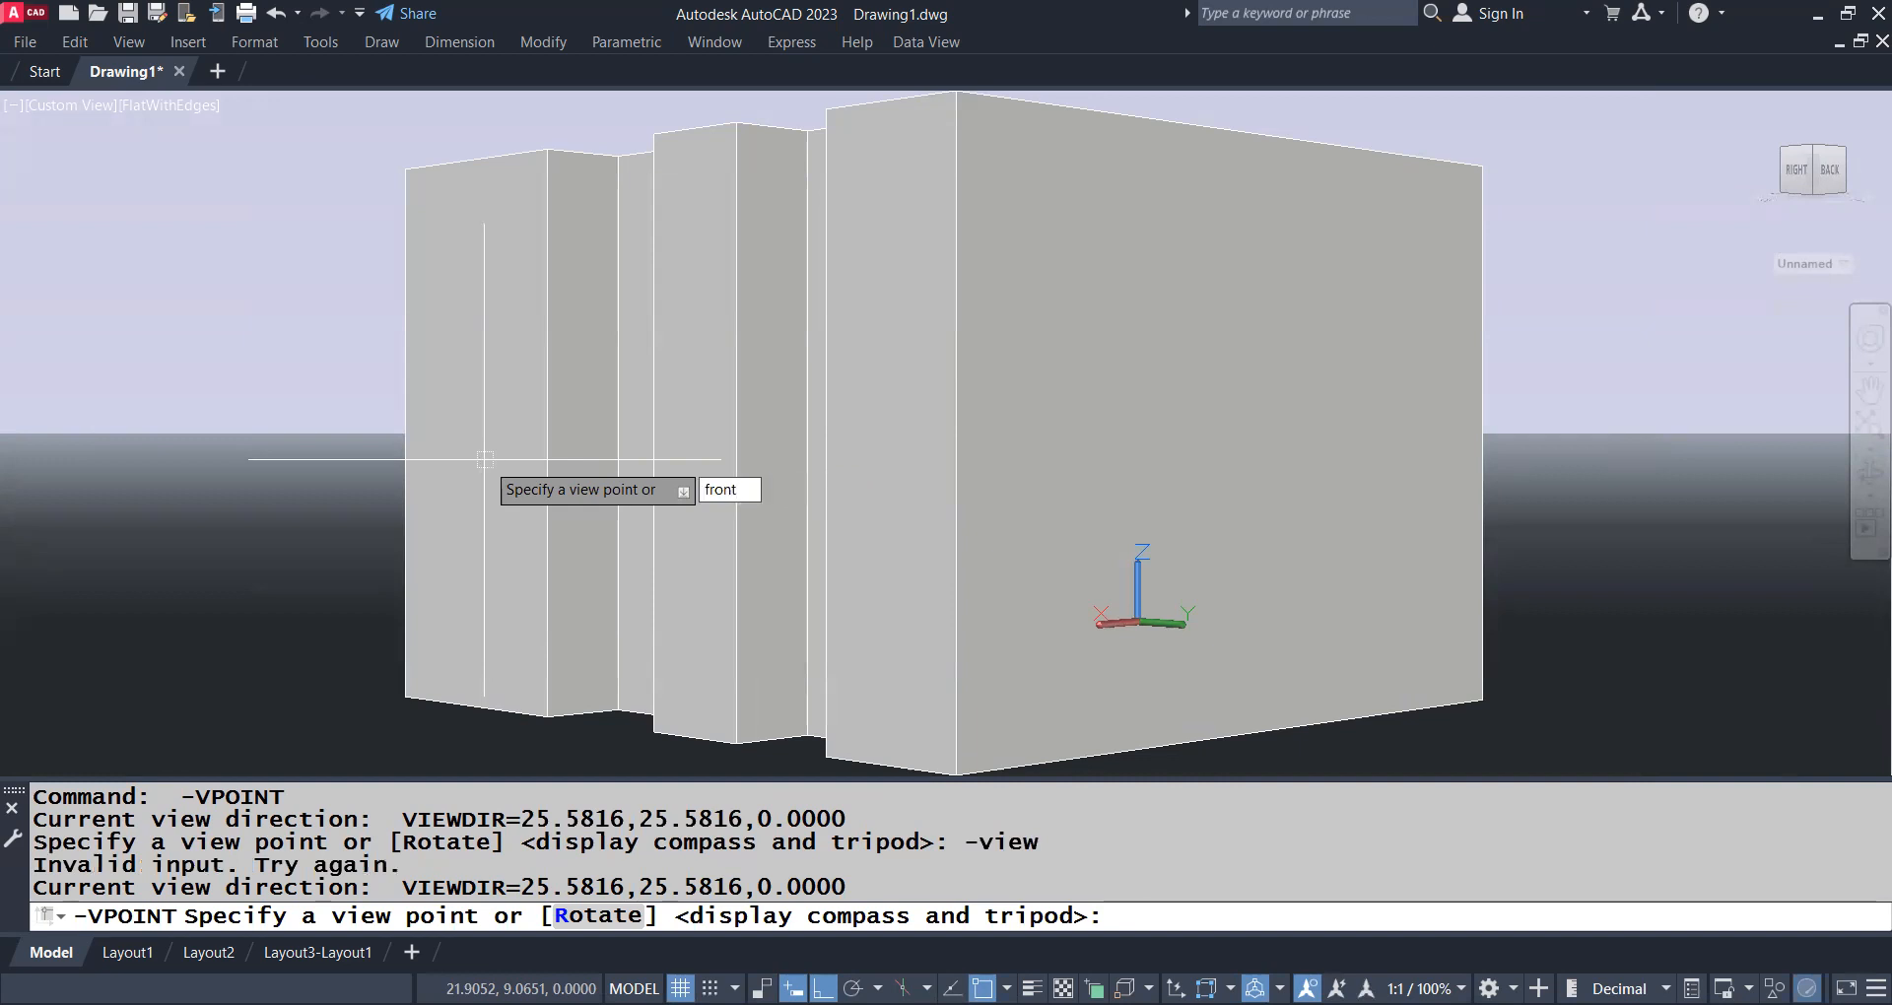
pyautogui.press('Return')
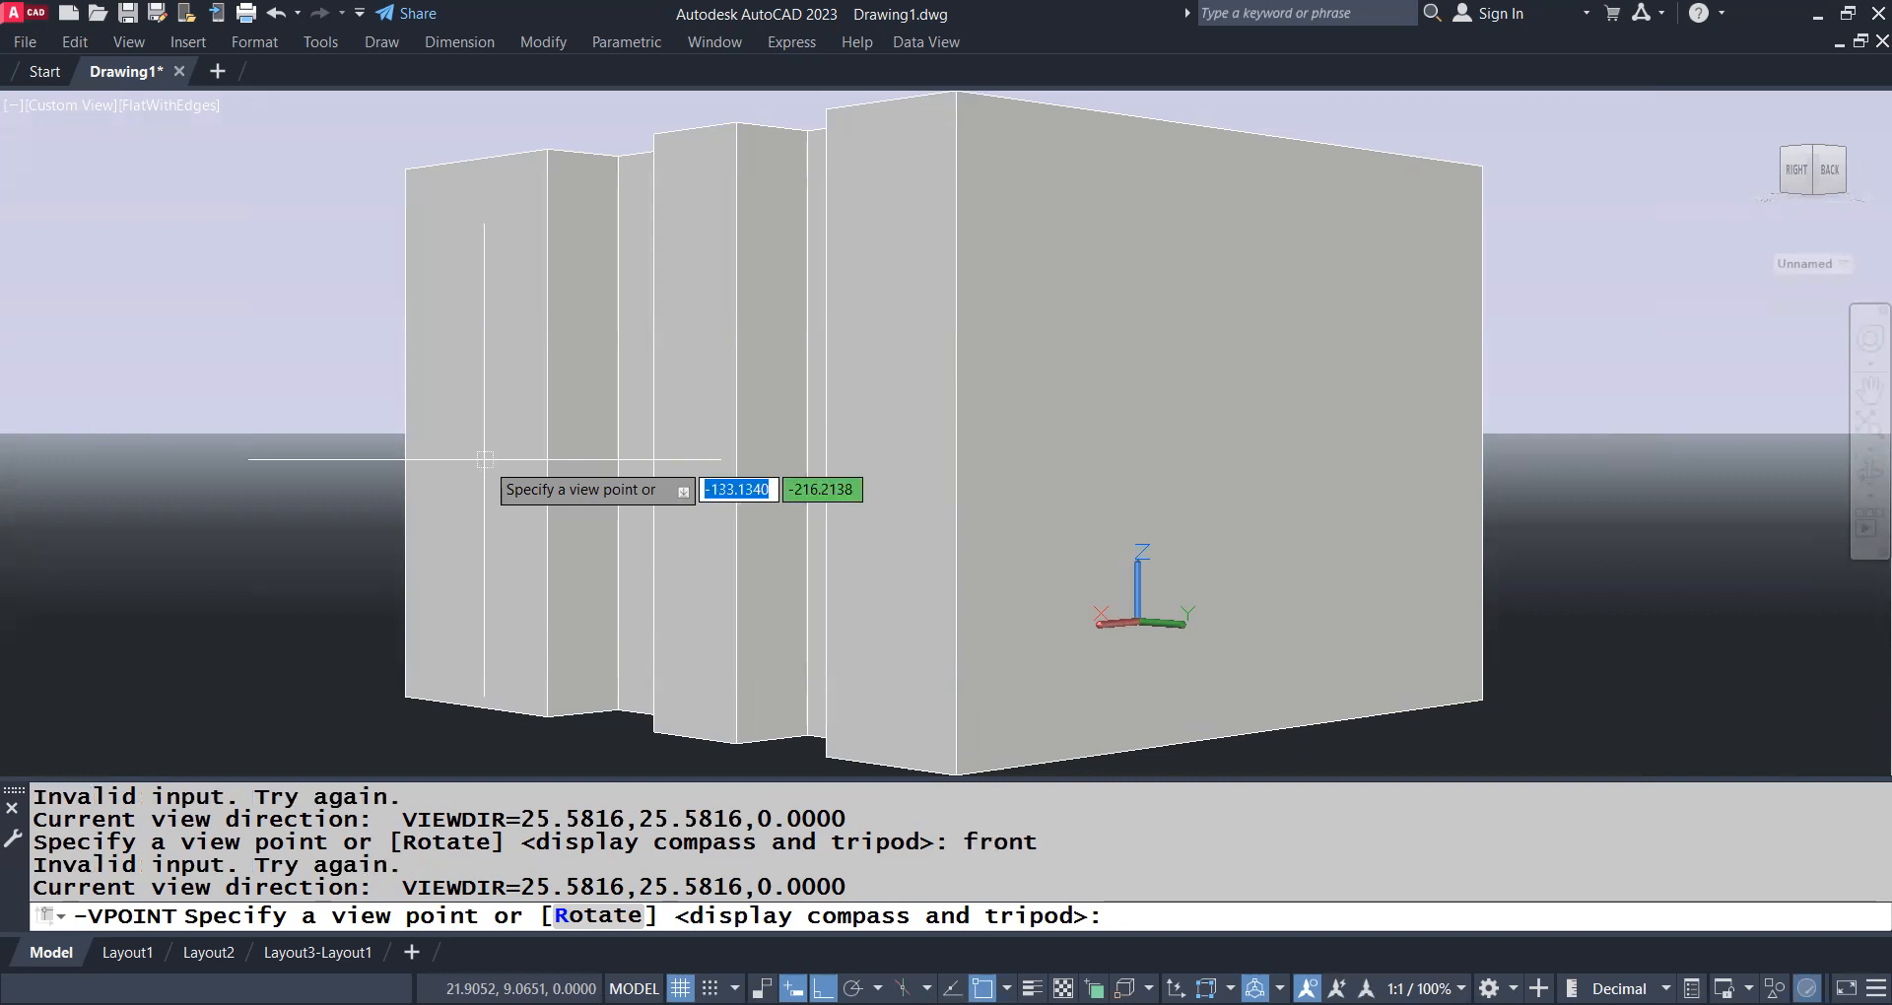
pyautogui.press('Escape')
# Leave the view point prompt and switch to the Front view of the notched solid with -VIEW
pyautogui.write('-vir=\\e')
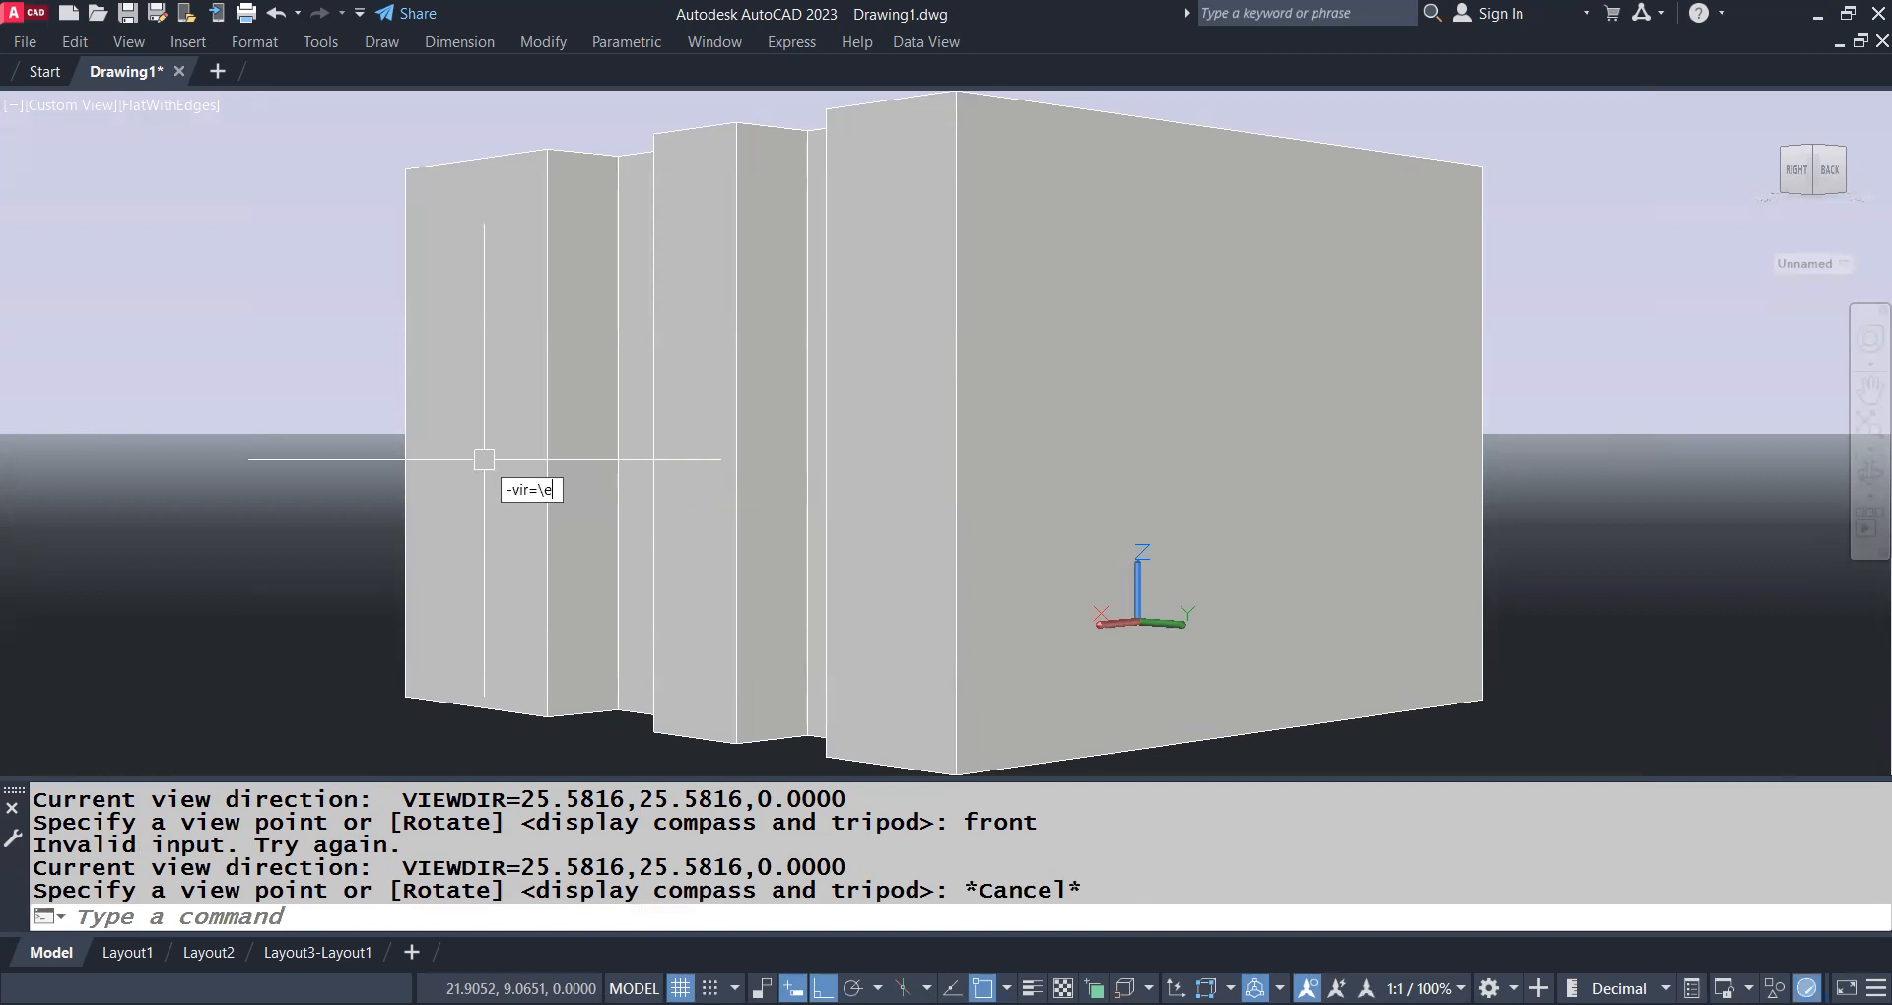
pyautogui.press('BackSpace')
pyautogui.press('BackSpace')
pyautogui.press('BackSpace')
pyautogui.press('BackSpace')
pyautogui.press('BackSpace')
pyautogui.write('iew')
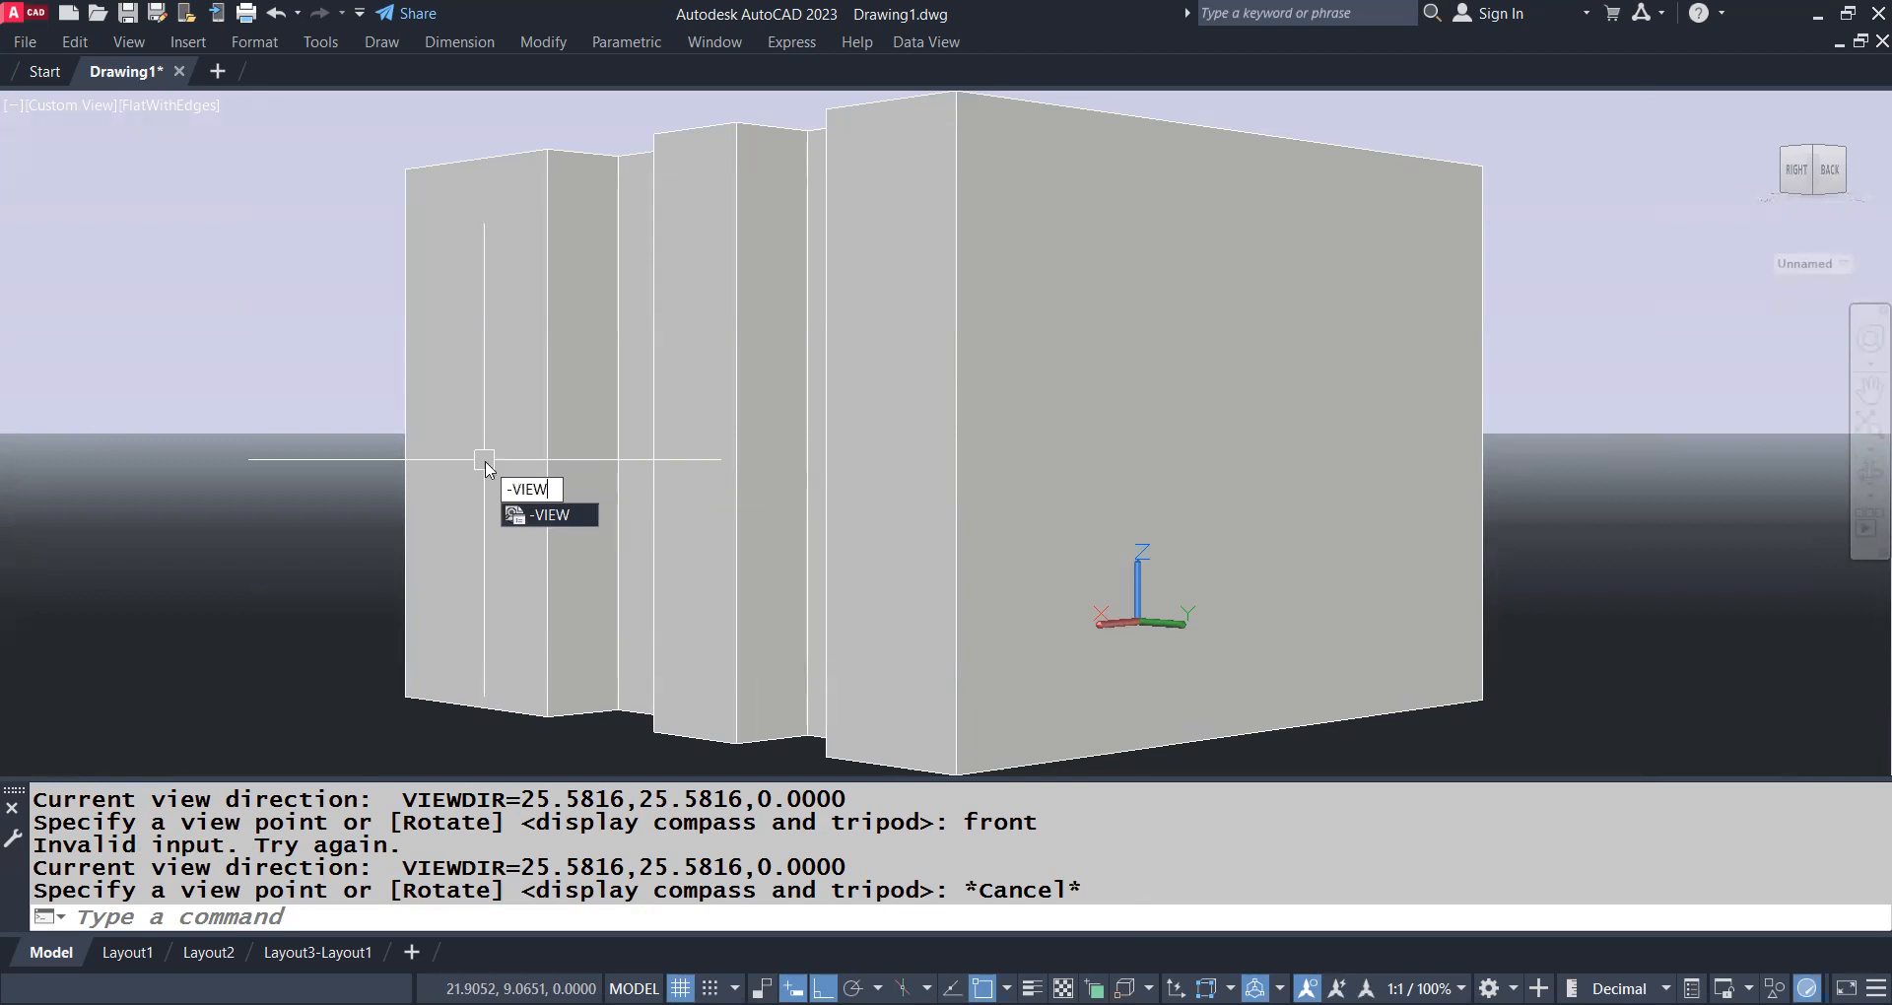
pyautogui.press('Return')
pyautogui.write('front')
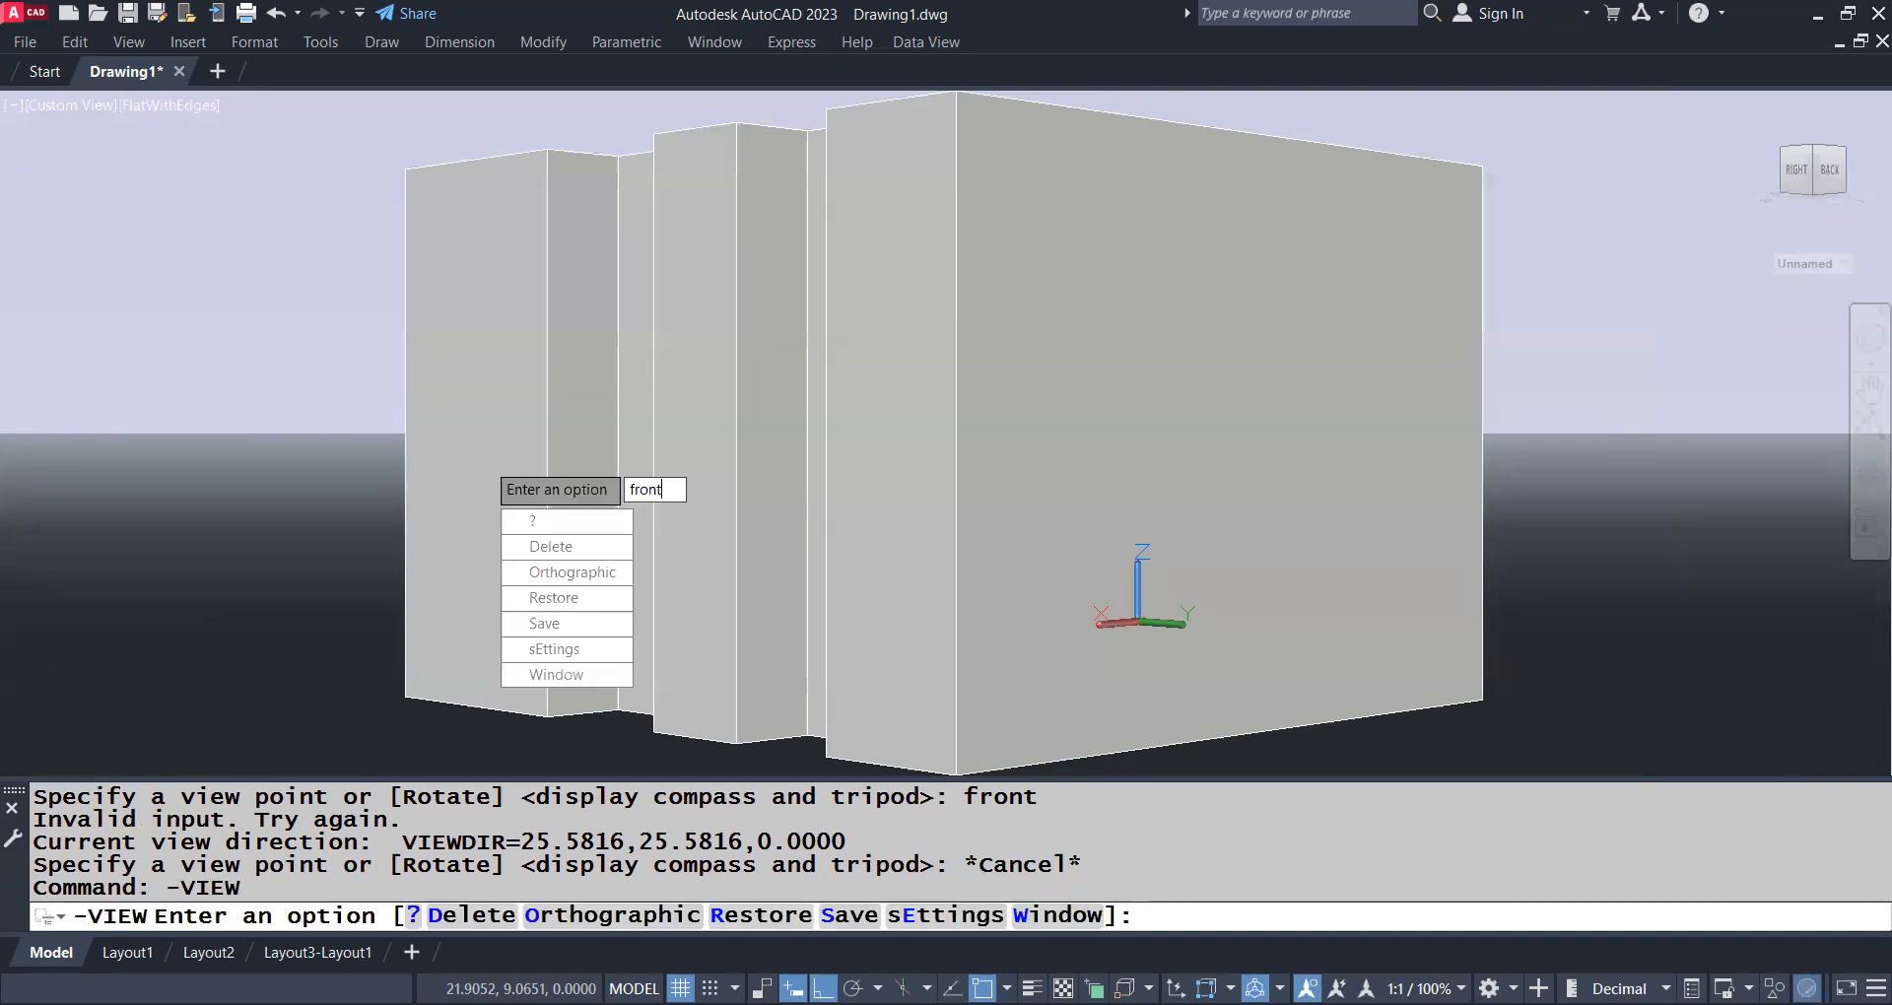
pyautogui.press('Return')
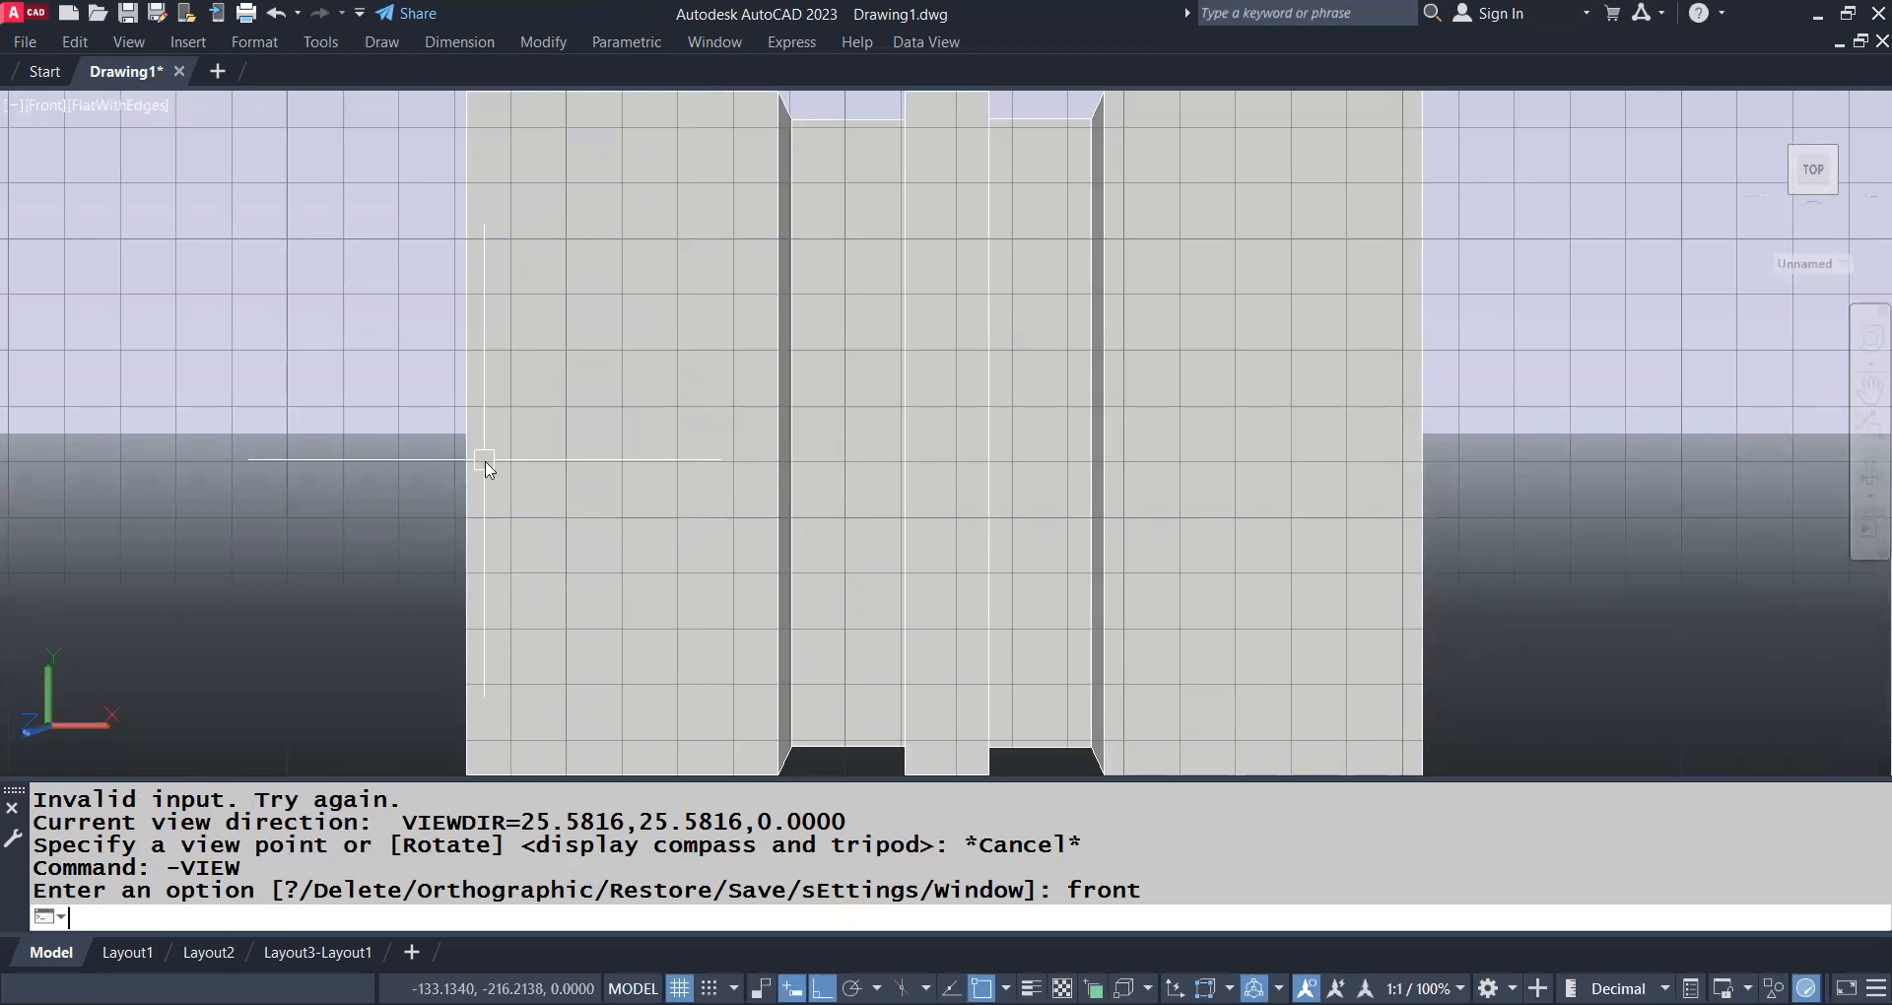
# Switch to the Bottom view of the solid with -VIEW
pyautogui.press('Return')
pyautogui.write('botto')
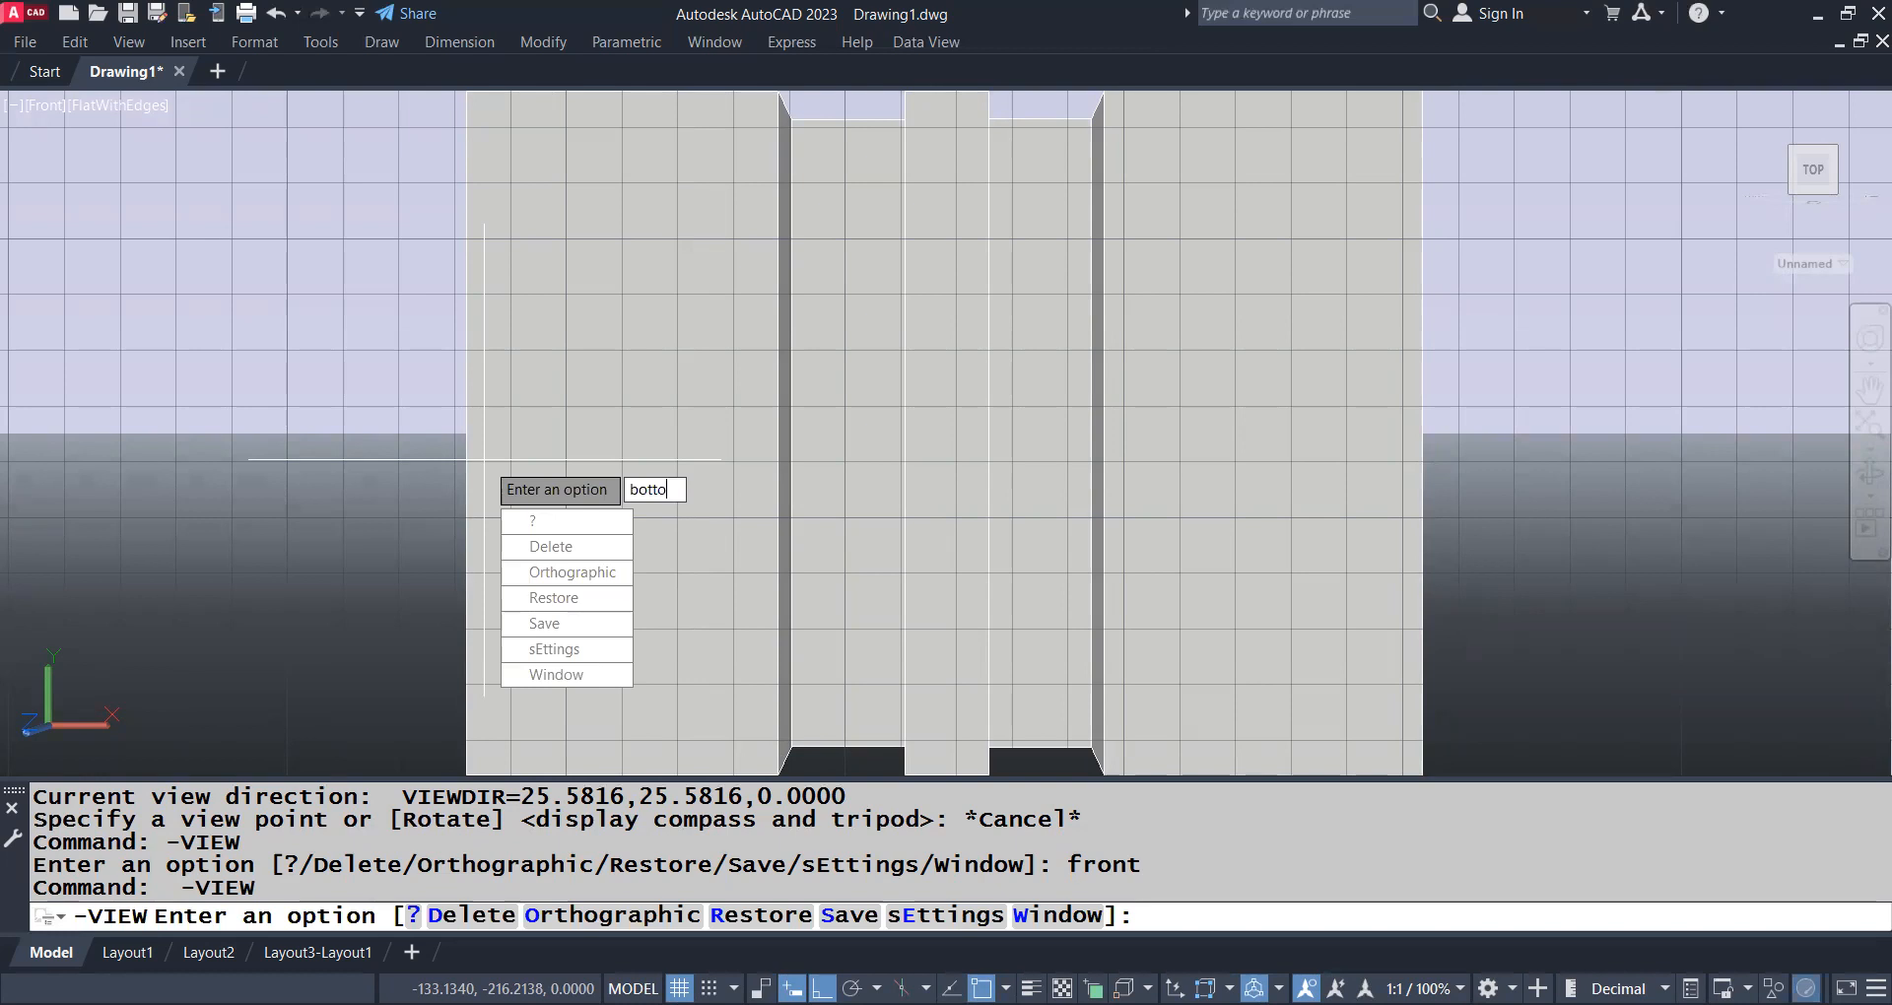
pyautogui.write('m')
pyautogui.press('Return')
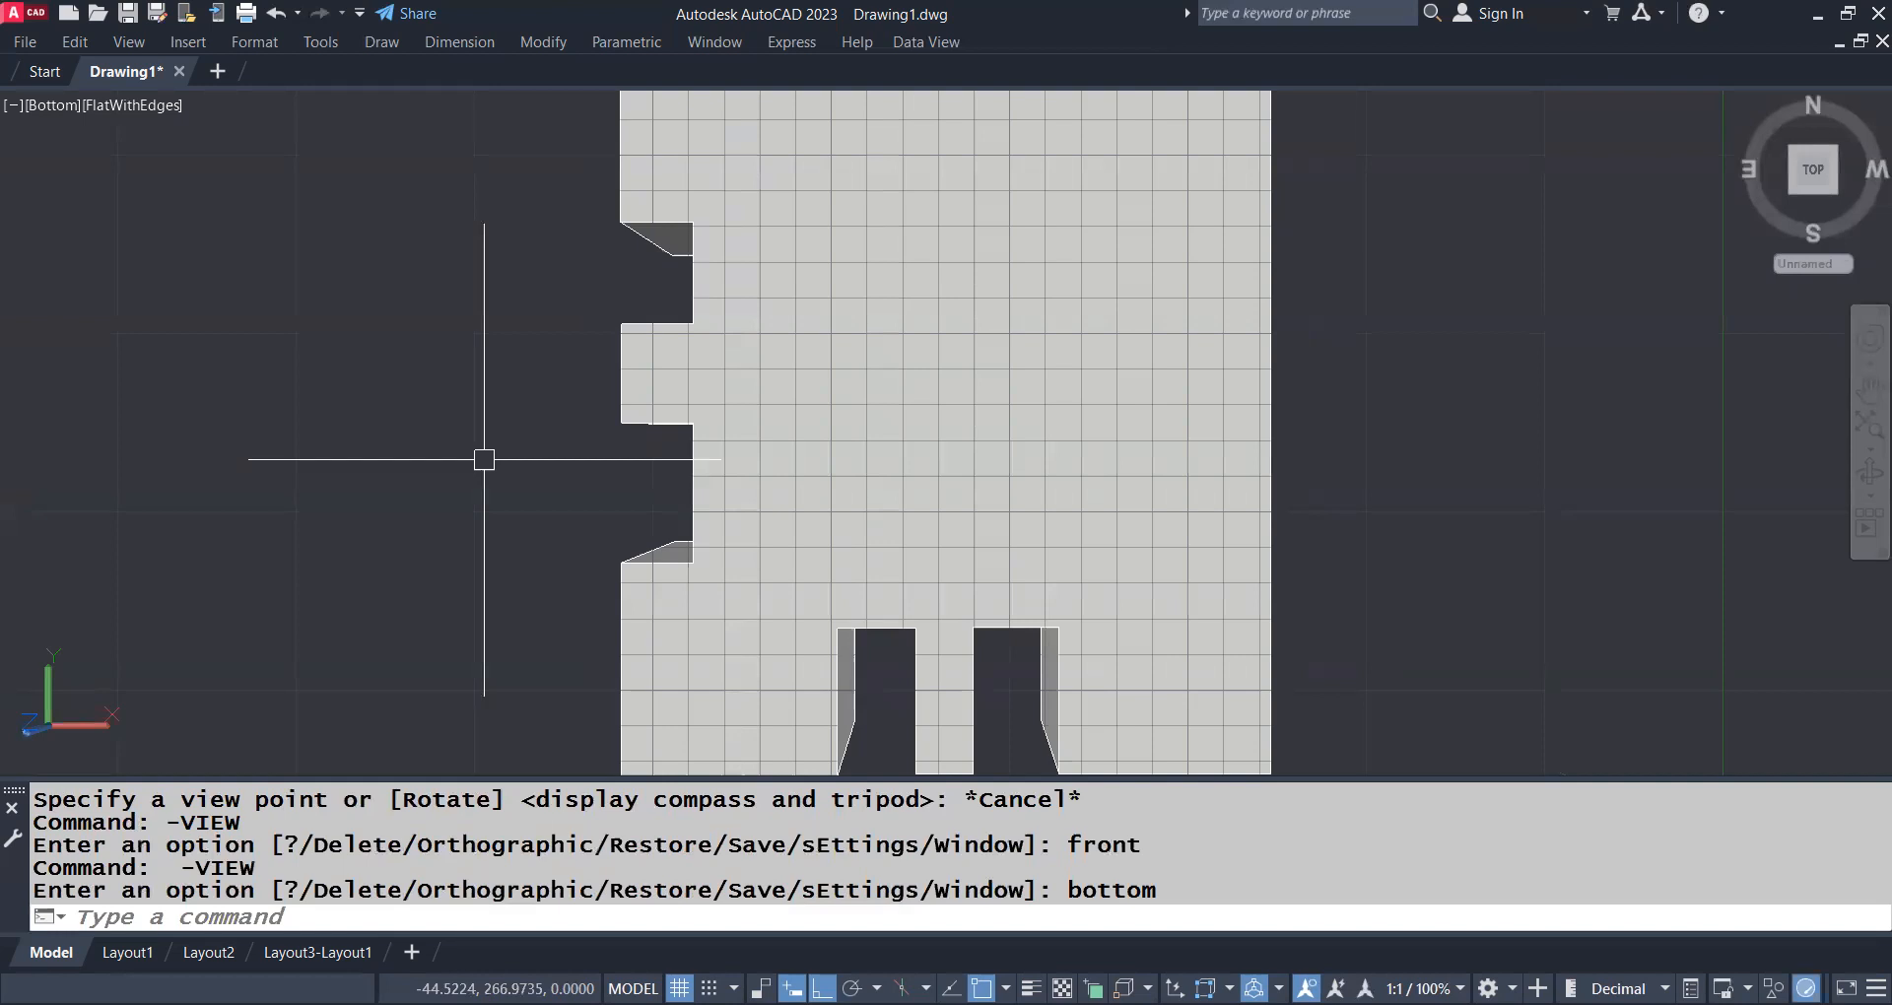
# Switch to the Left view of the solid with -VIEW
pyautogui.press('Return')
pyautogui.write('lrft')
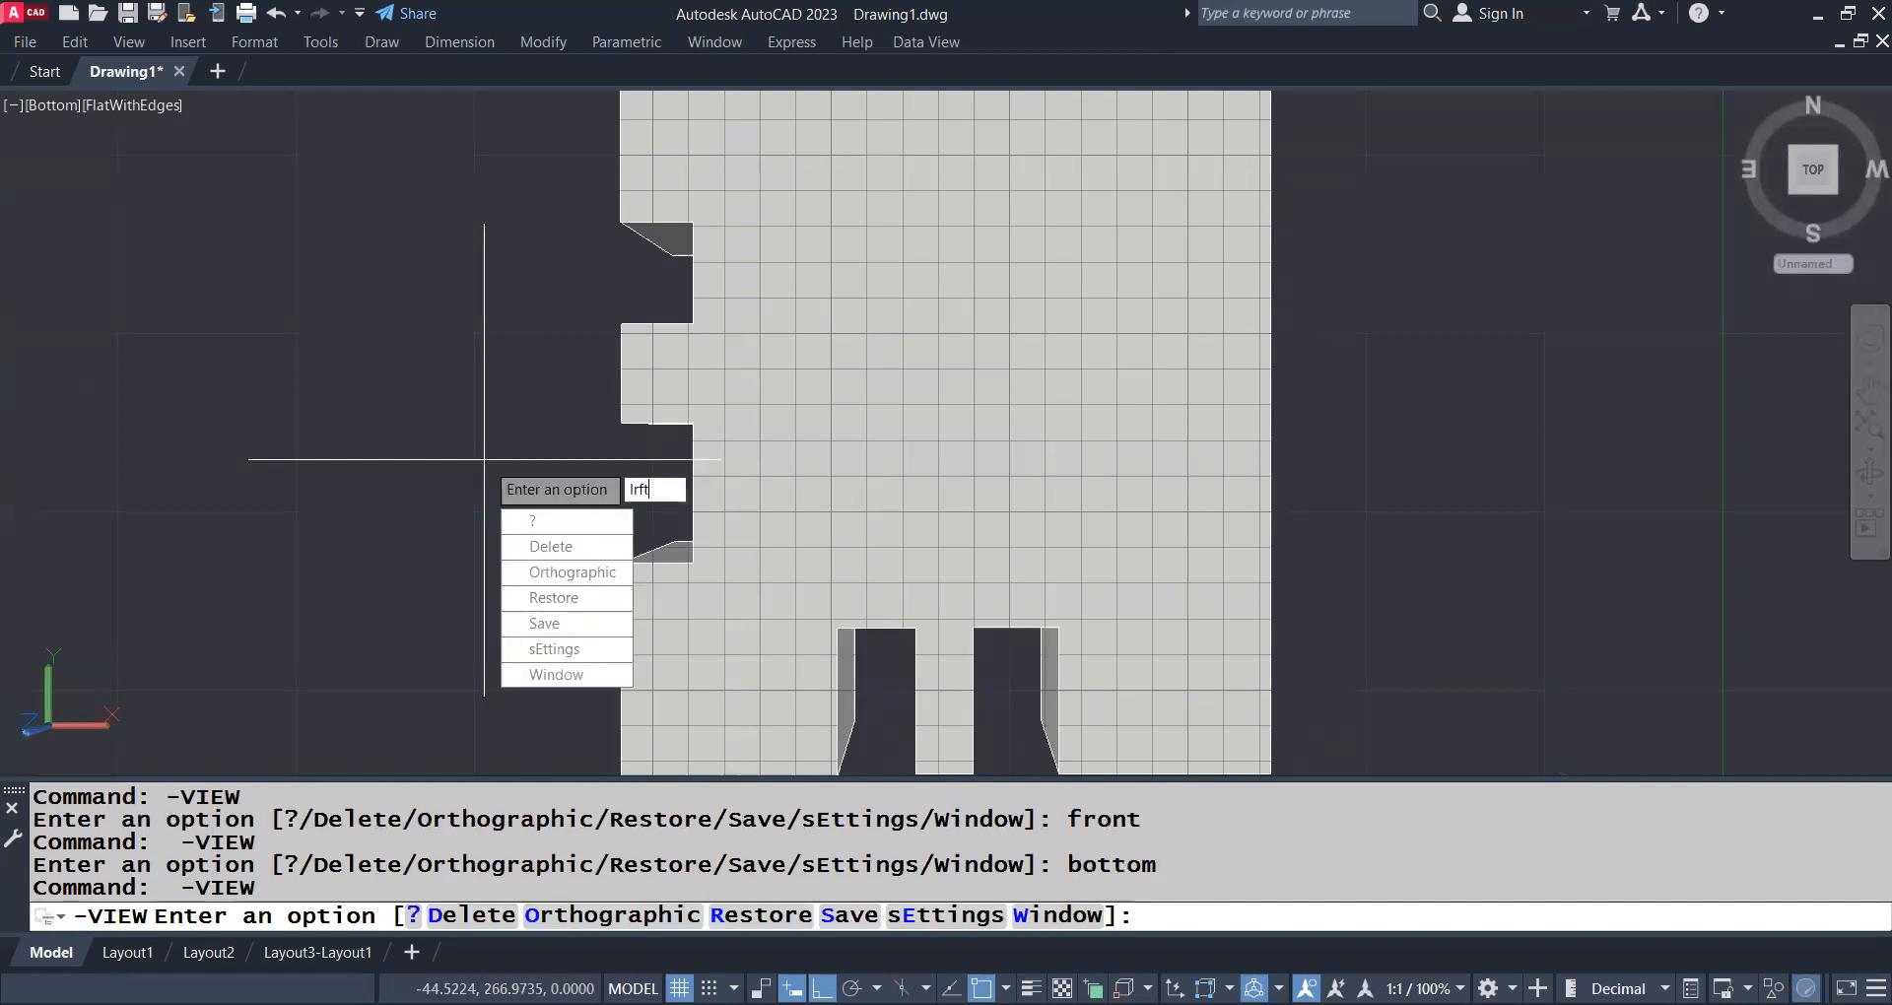
pyautogui.press('BackSpace')
pyautogui.press('BackSpace')
pyautogui.press('BackSpace')
pyautogui.write('ed')
pyautogui.press('BackSpace')
pyautogui.write('ft')
pyautogui.press('Return')
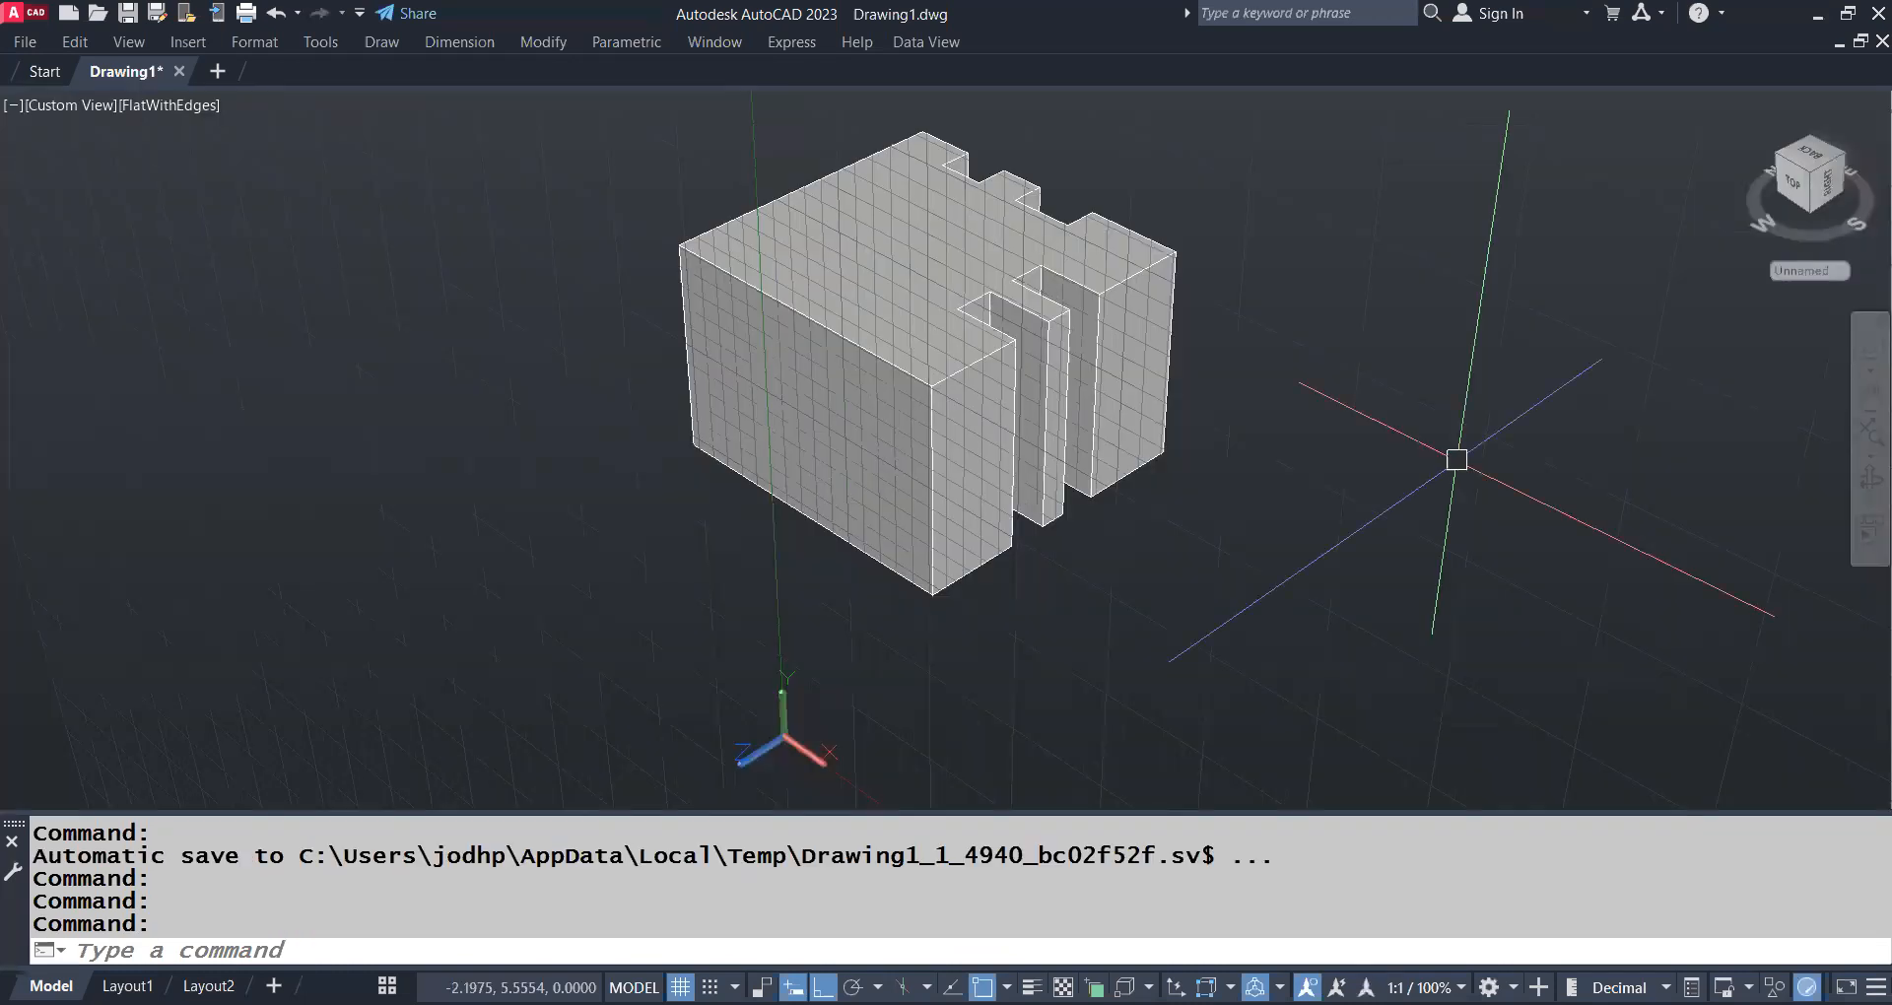
# Reset the coordinate system to World with UCS
pyautogui.scroll(-2, 1456, 452)
pyautogui.moveTo(1380, 553); pyautogui.dragTo(1414, 521, button='middle')
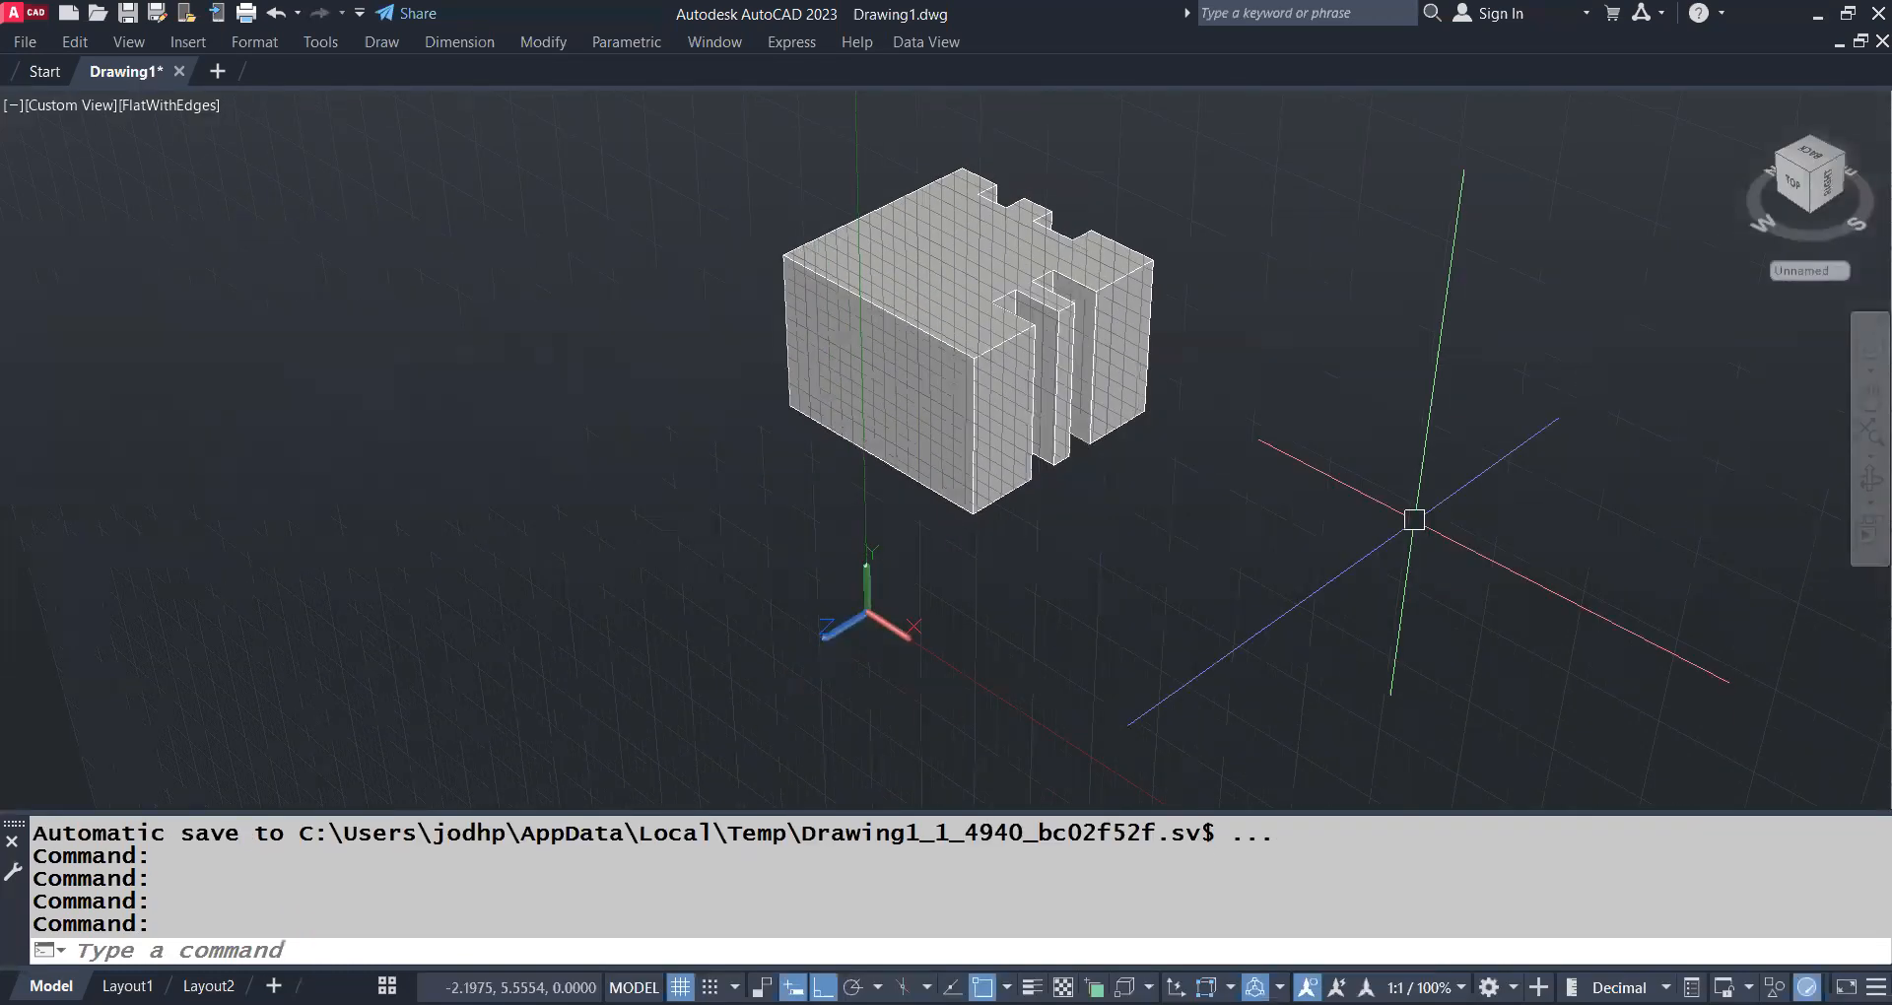
pyautogui.write('UCS')
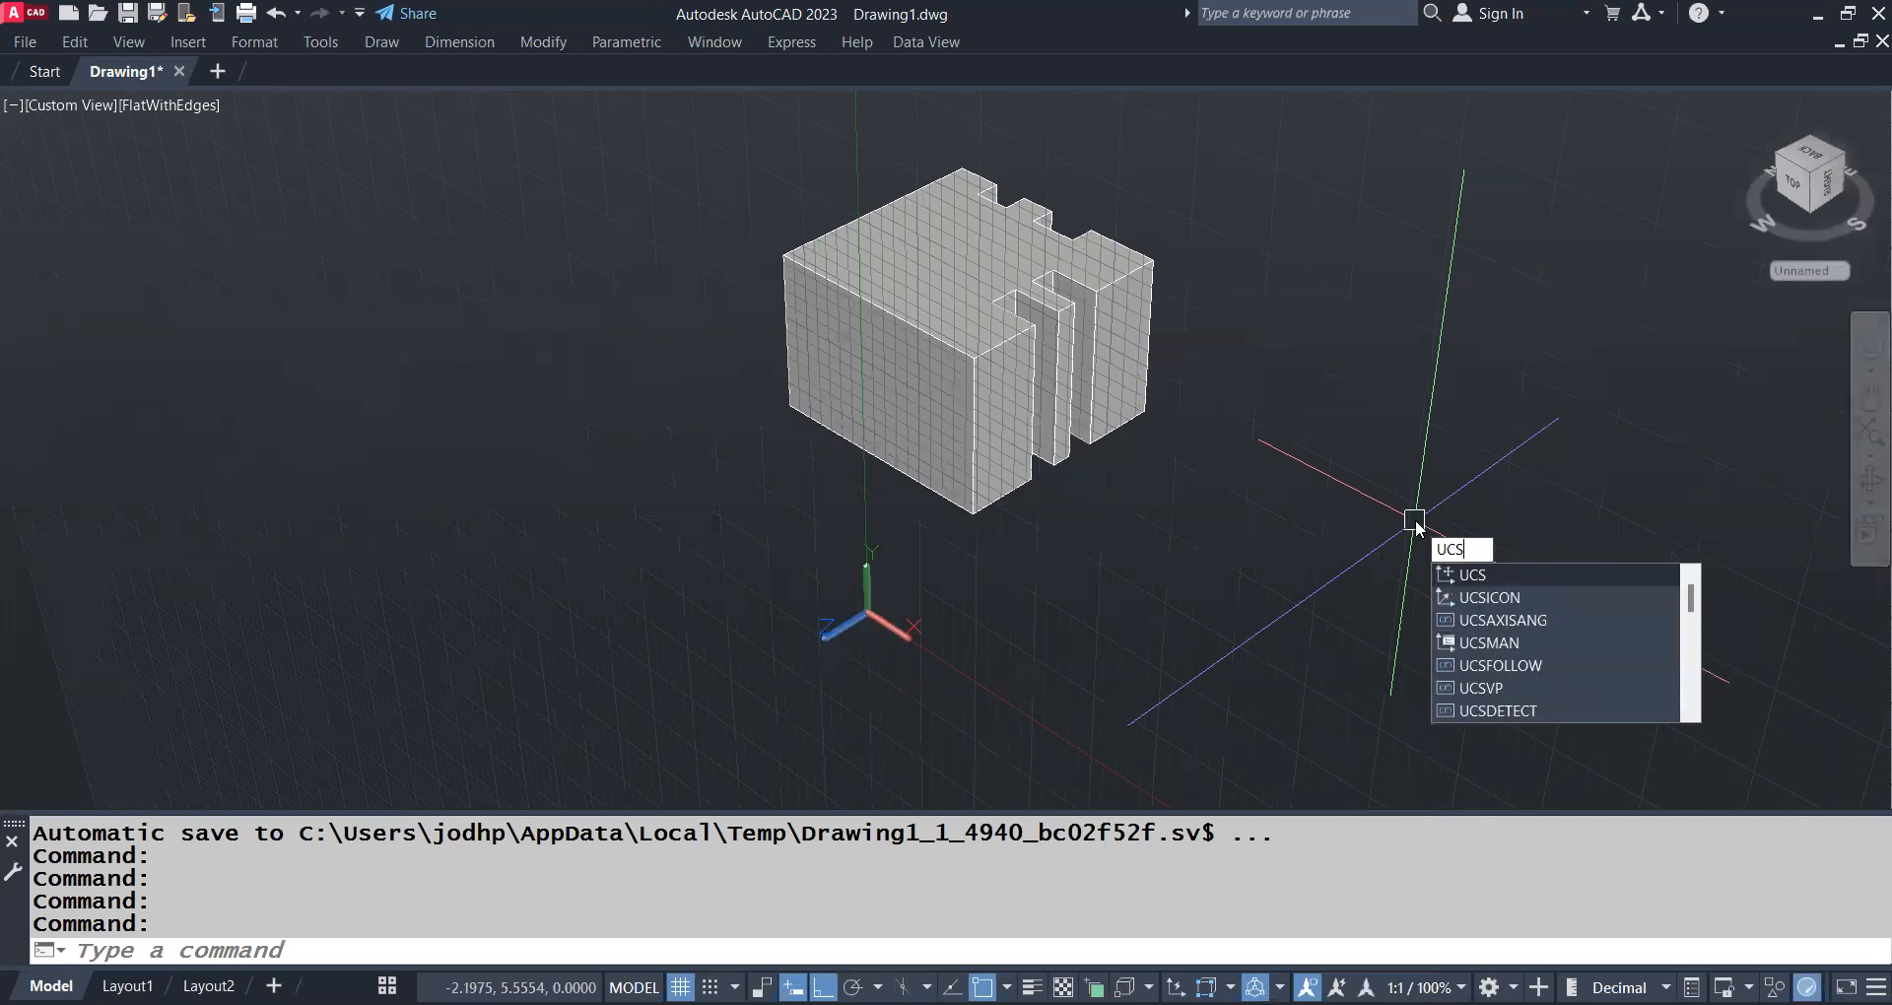
pyautogui.press('Return')
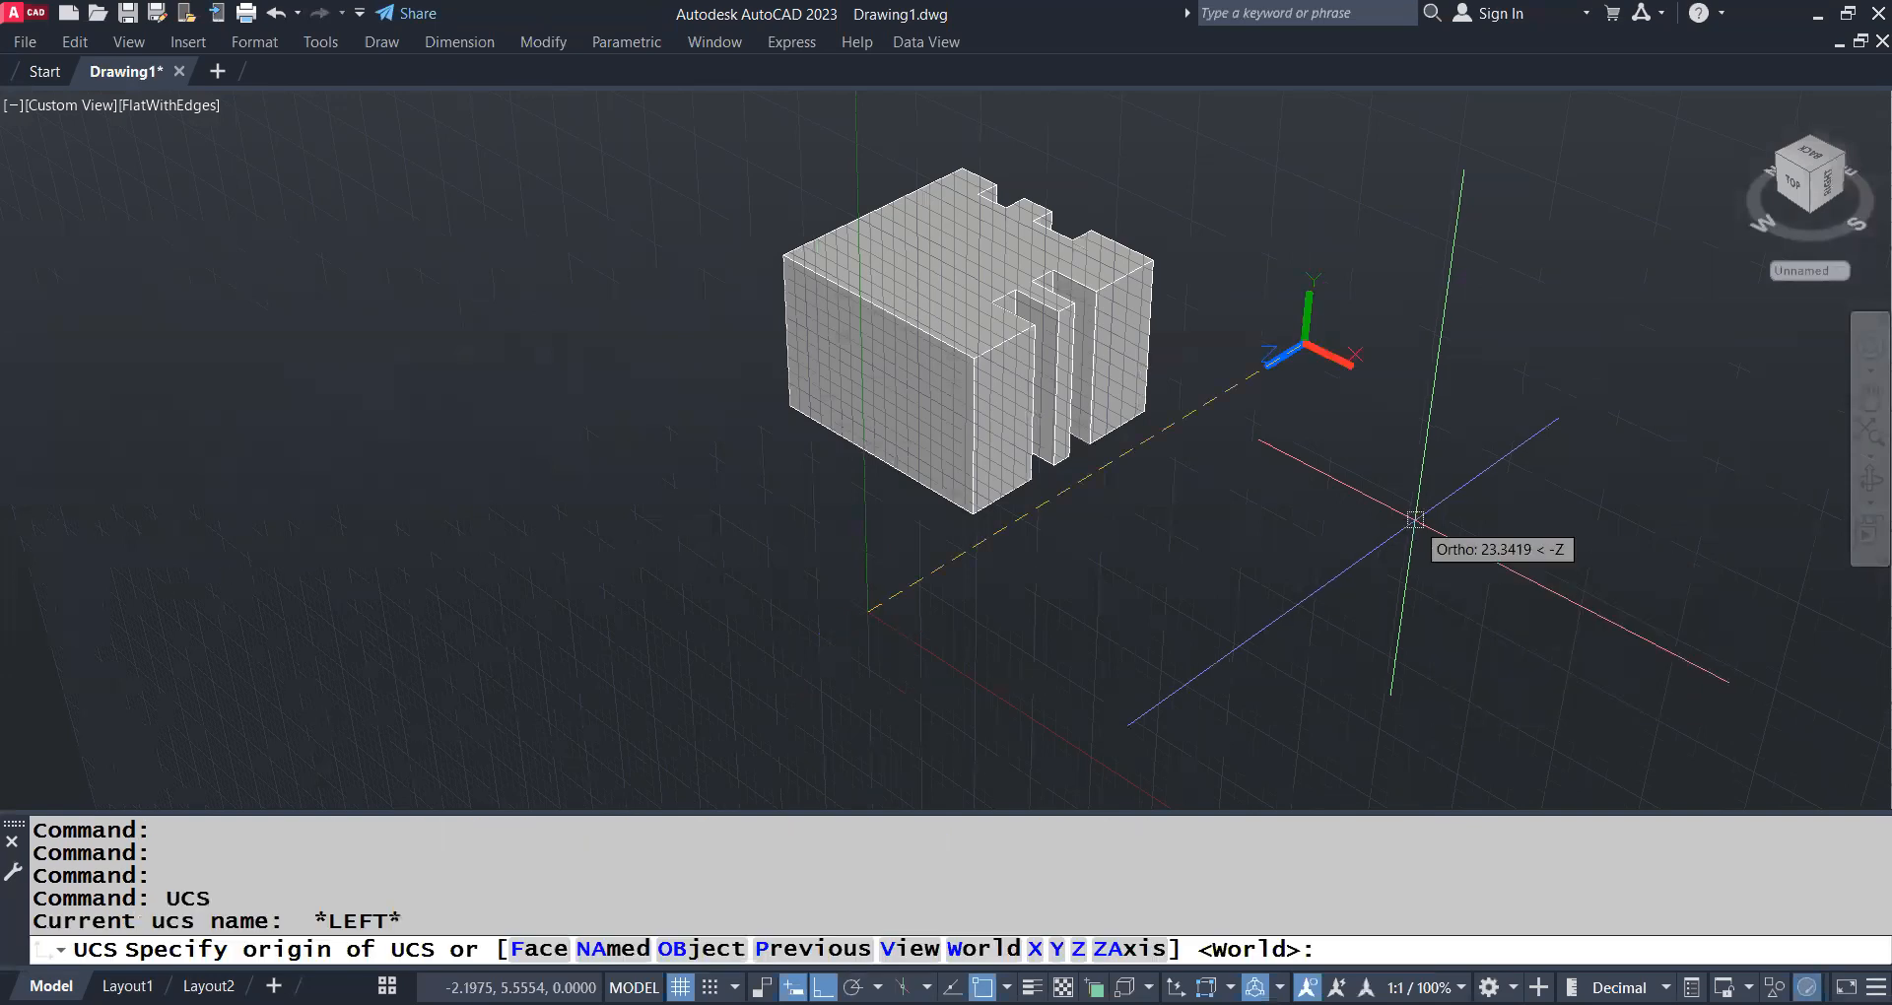
pyautogui.press('Return')
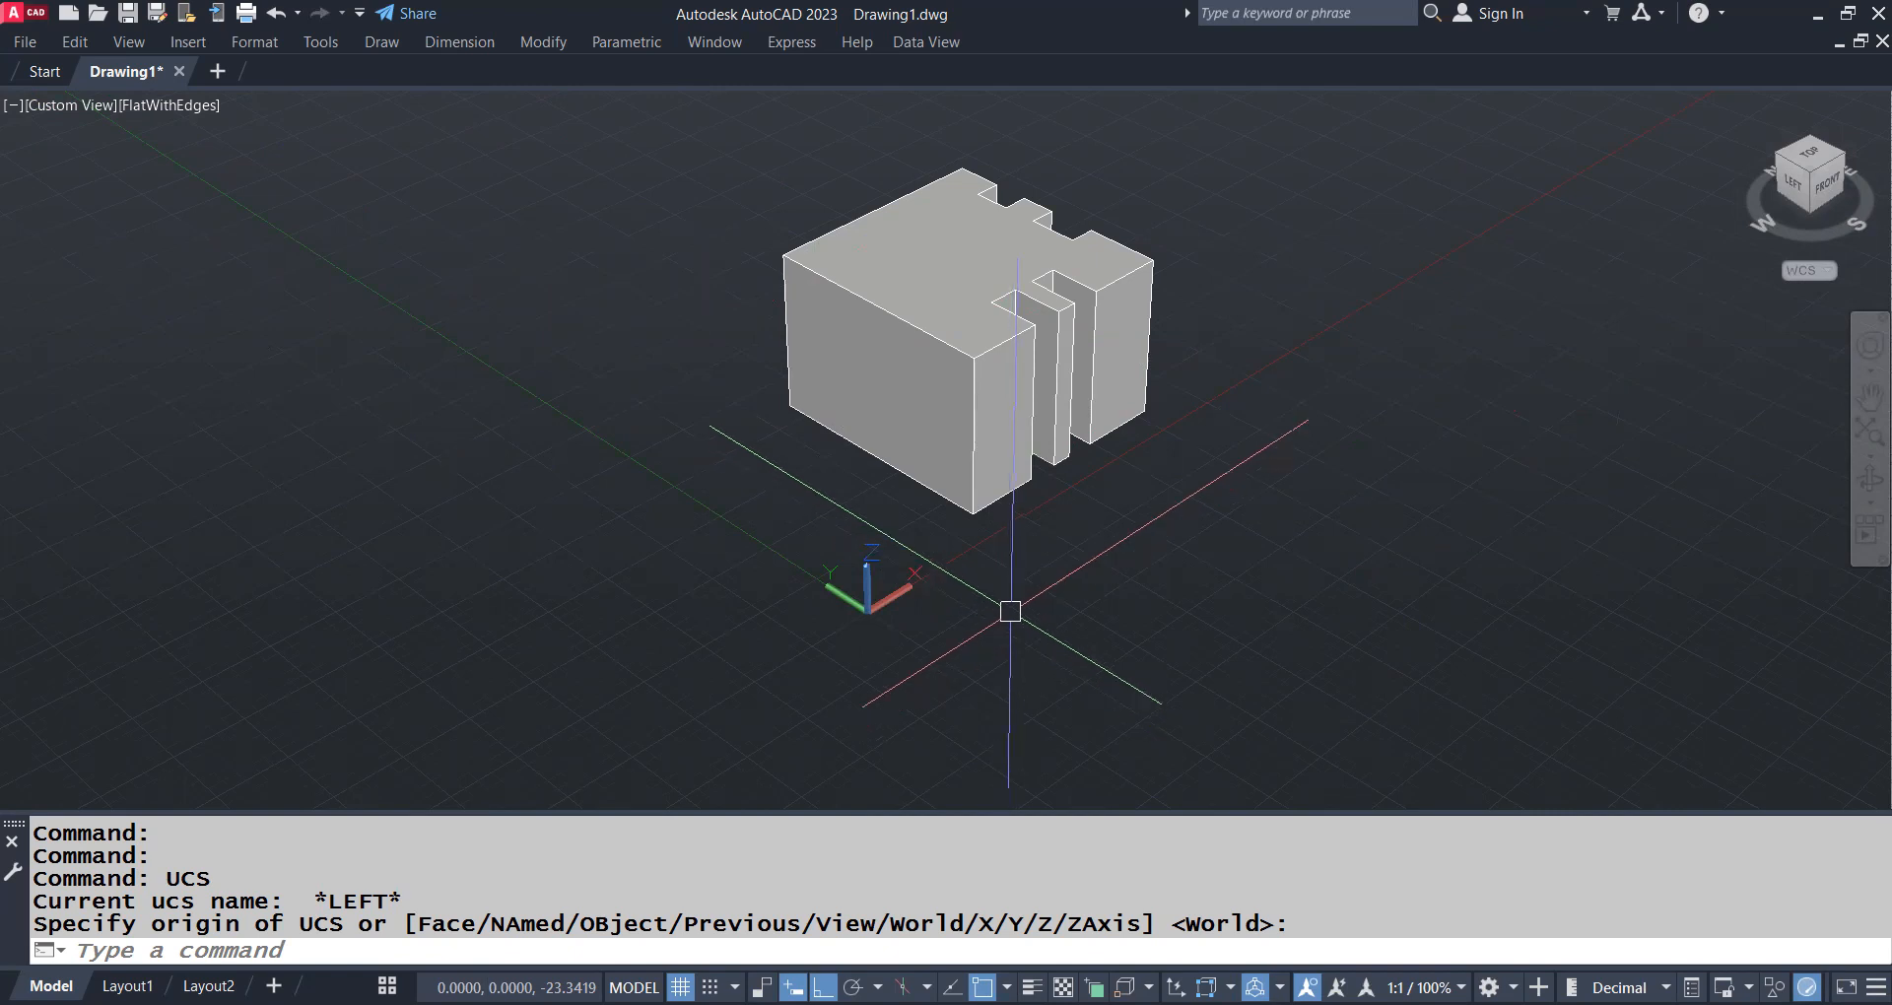
# Delete the notched solid from the drawing
pyautogui.press('Return')
pyautogui.click(935, 362)
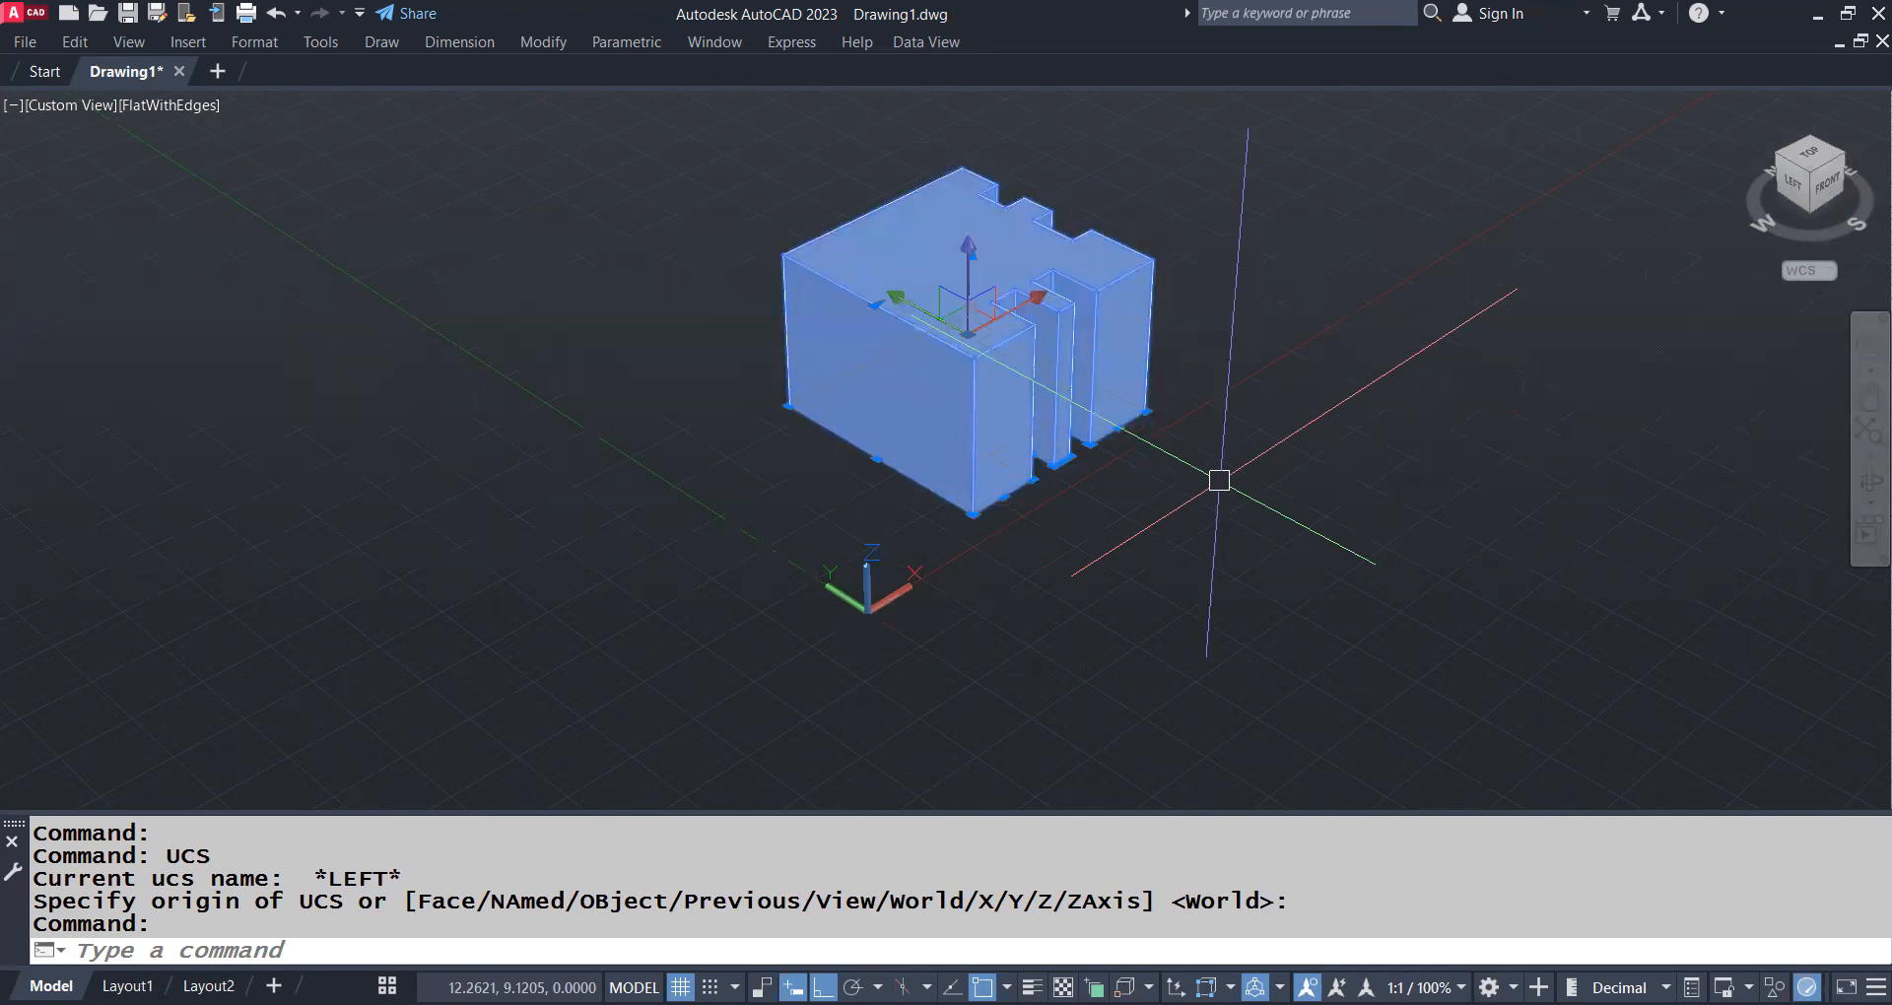
pyautogui.press('Delete')
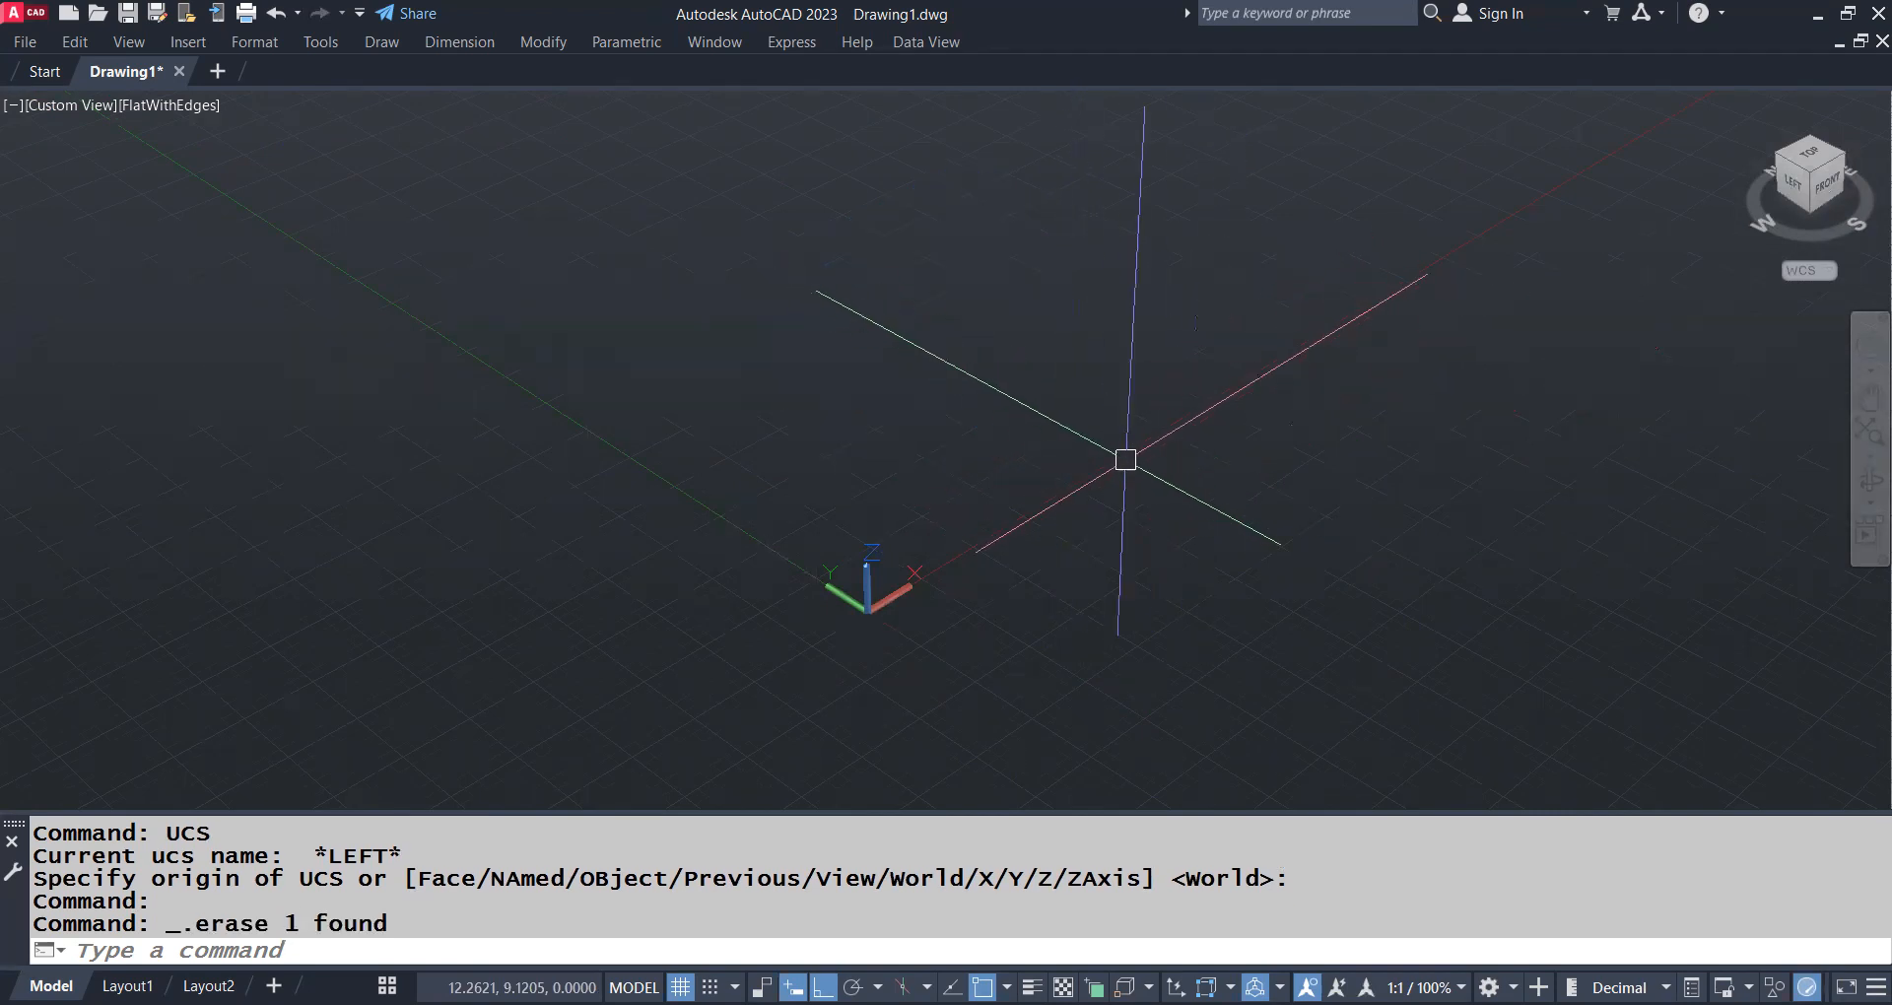
# Switch to the plan view of the current UCS with PLAN
pyautogui.write('plan')
pyautogui.press('Return')
pyautogui.press('Return')
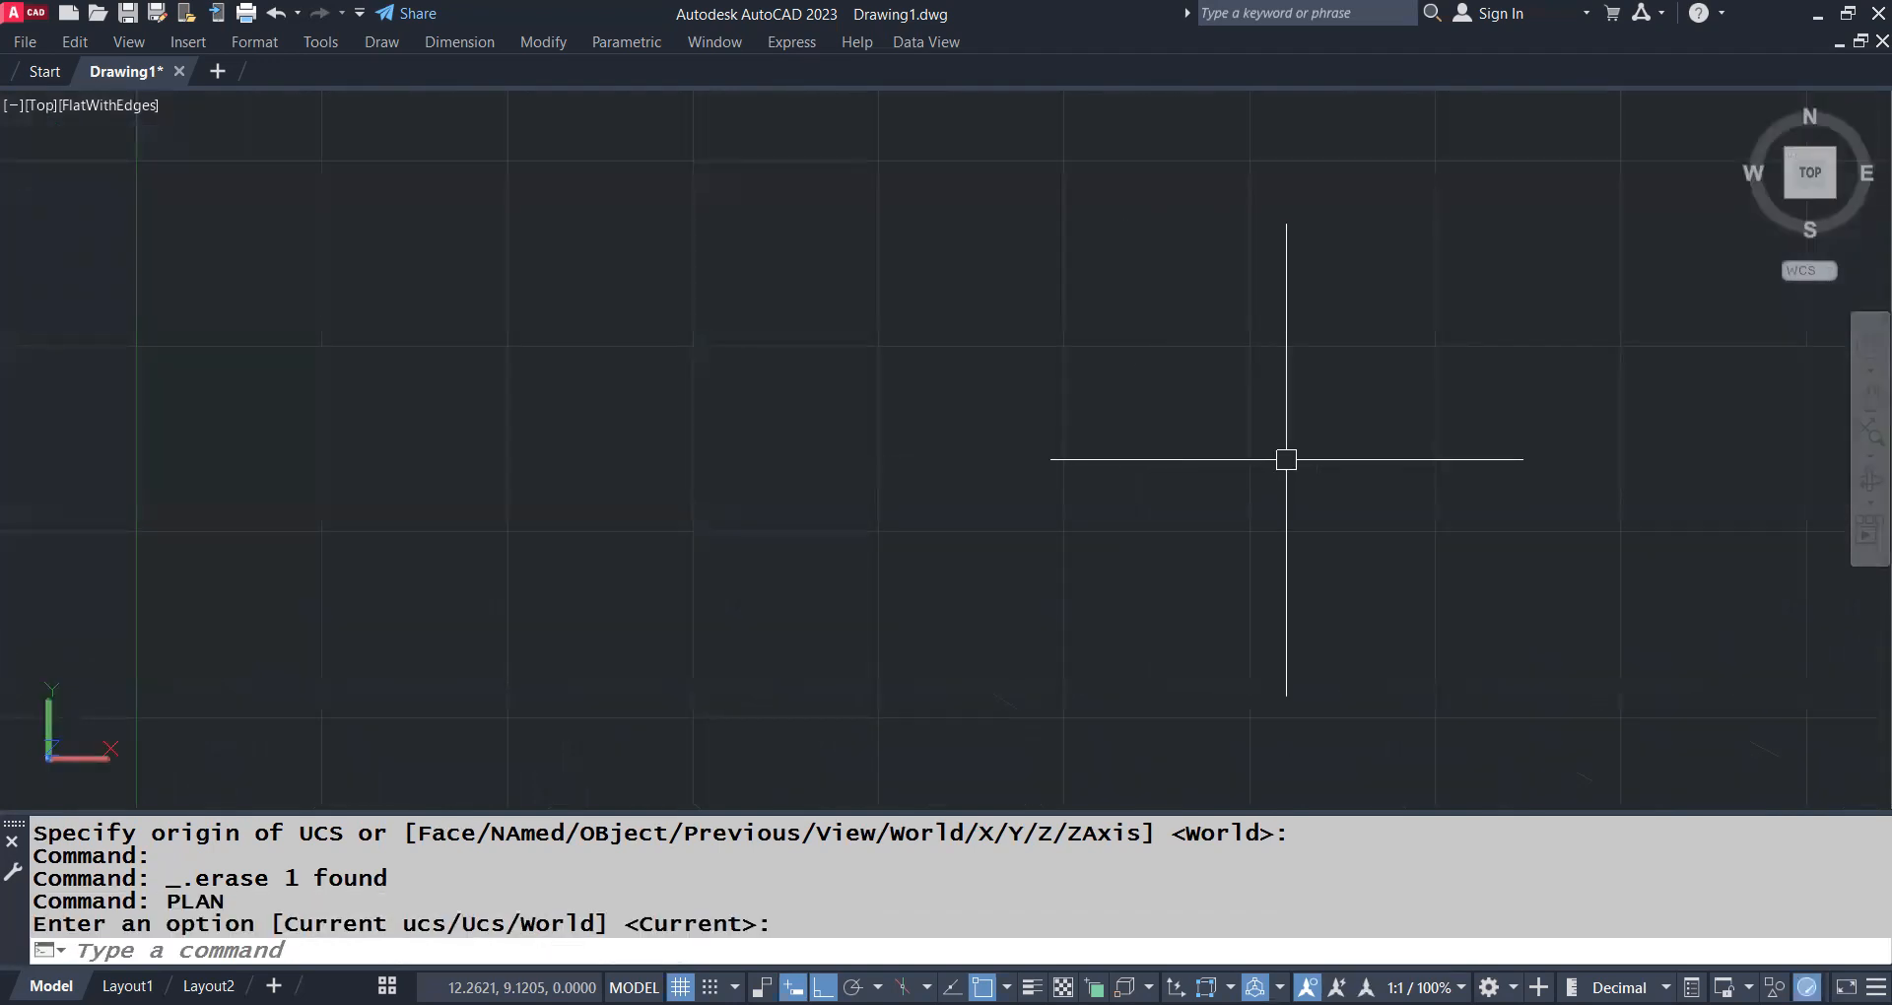
# Set the drawing's length units to Engineering with UNITS
pyautogui.write('POL')
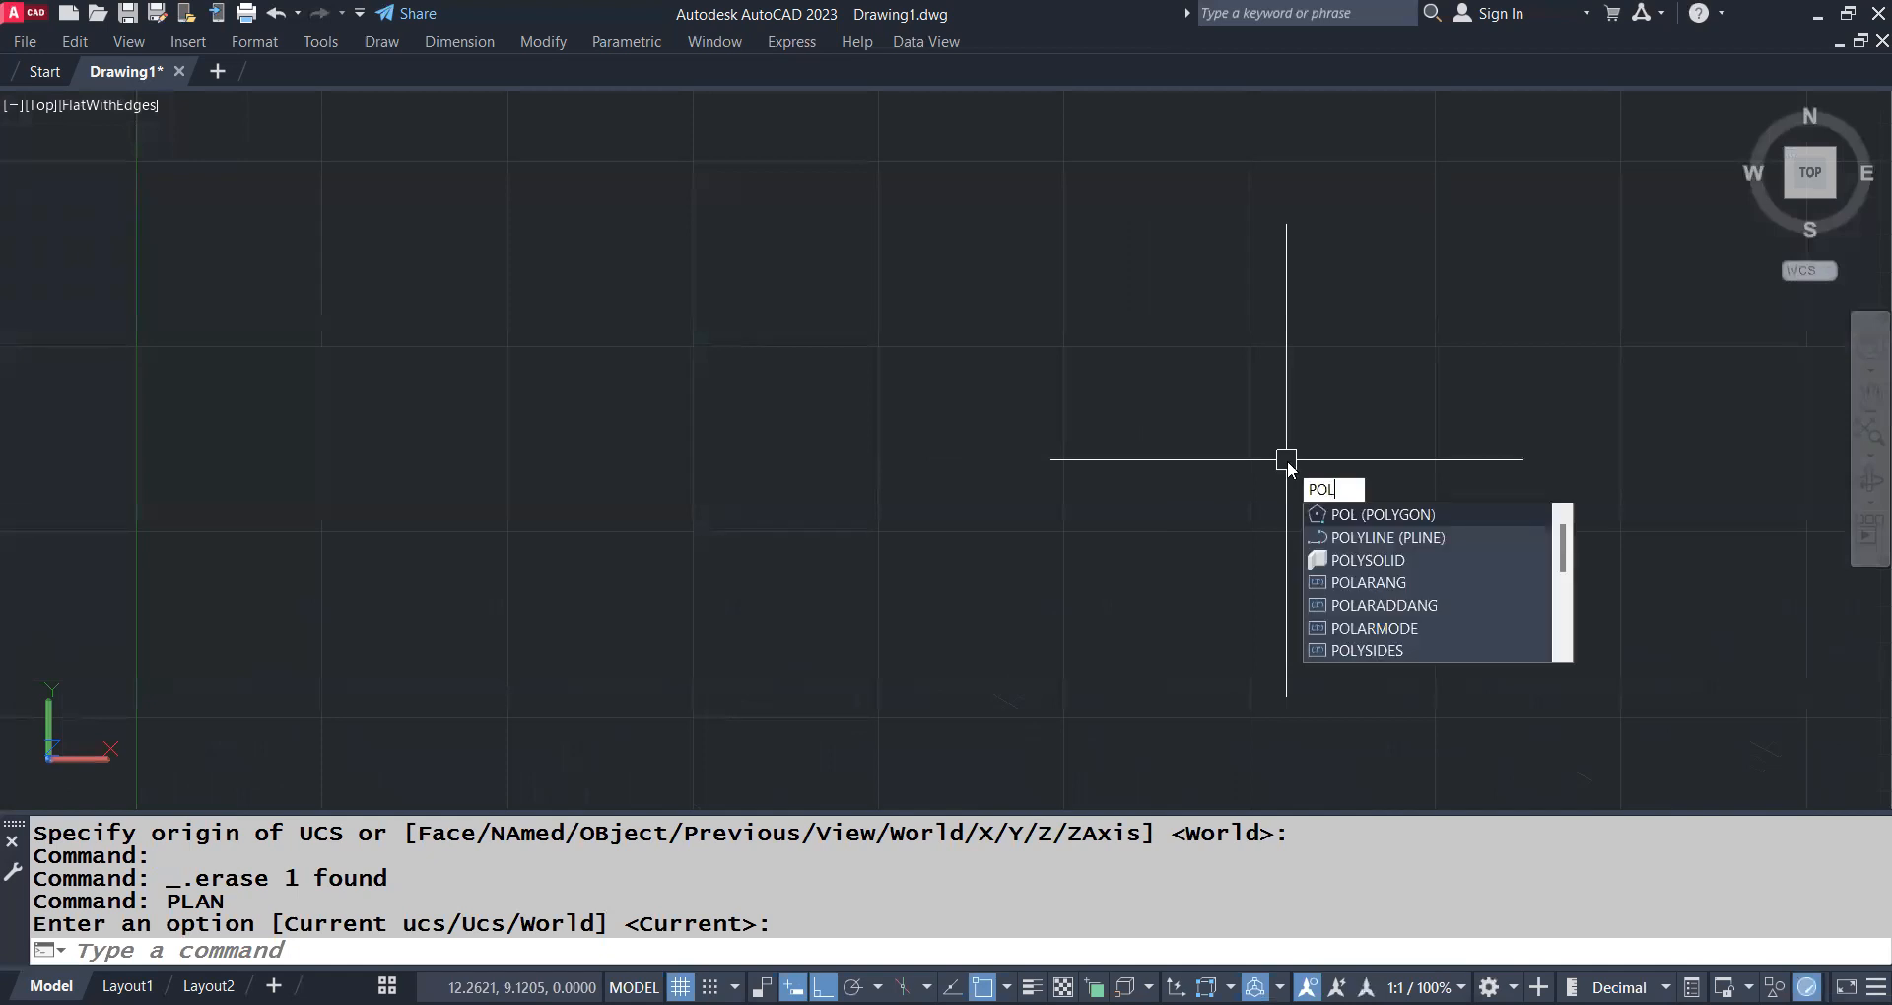
pyautogui.press('Escape')
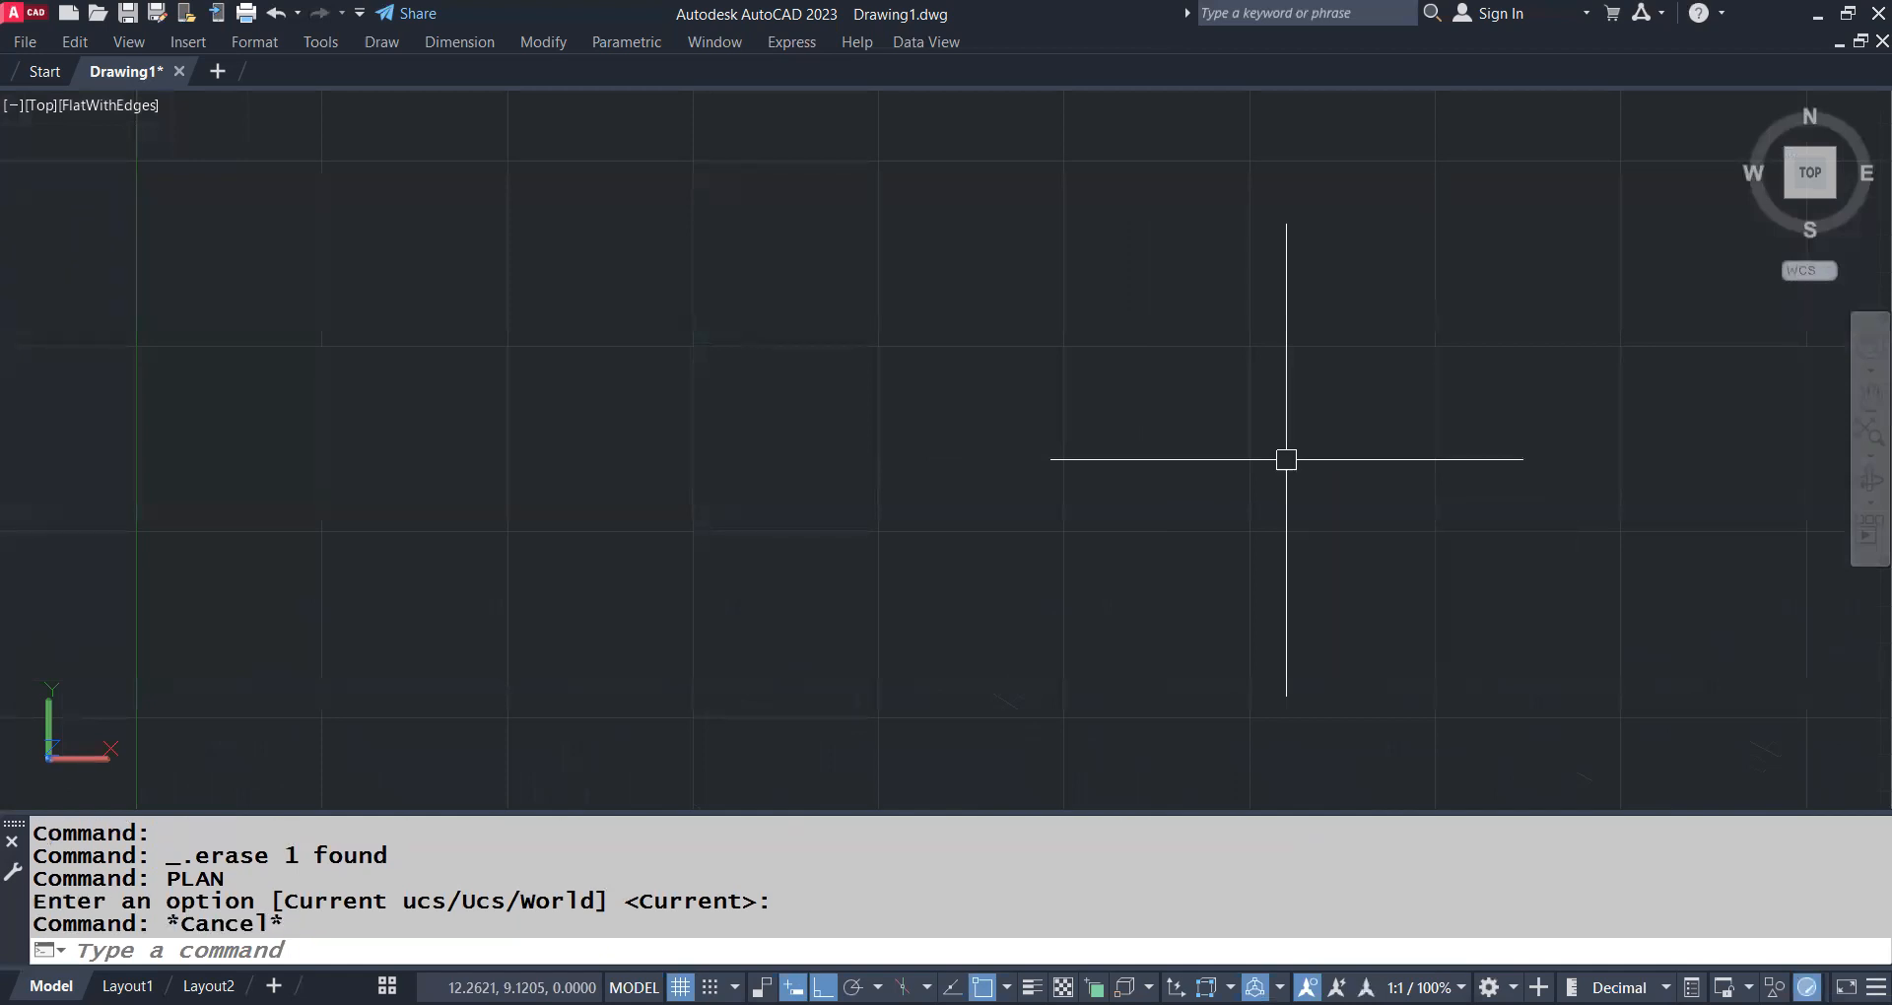
pyautogui.write('UN')
pyautogui.press('Return')
pyautogui.press('Down')
pyautogui.press('Return')
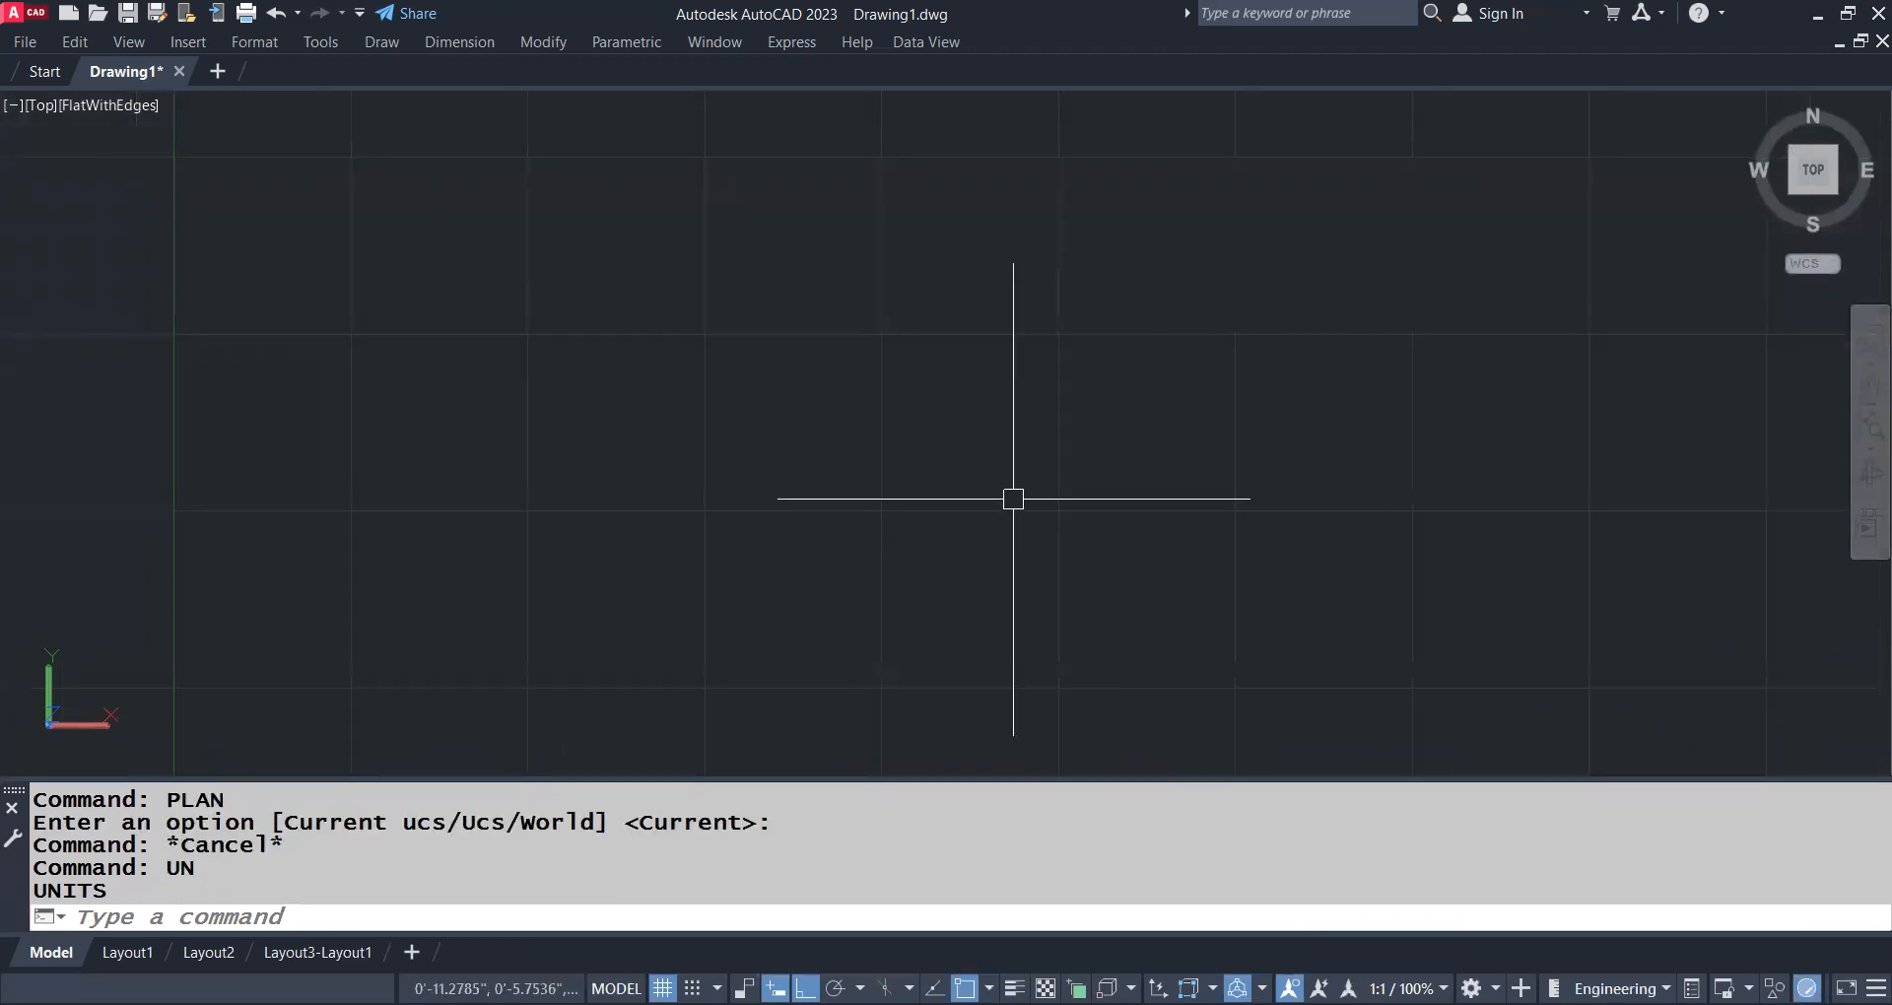
# Draw a six-sided polygon inscribed in a circle with a radius of 6' using POLYGON
pyautogui.write('pol')
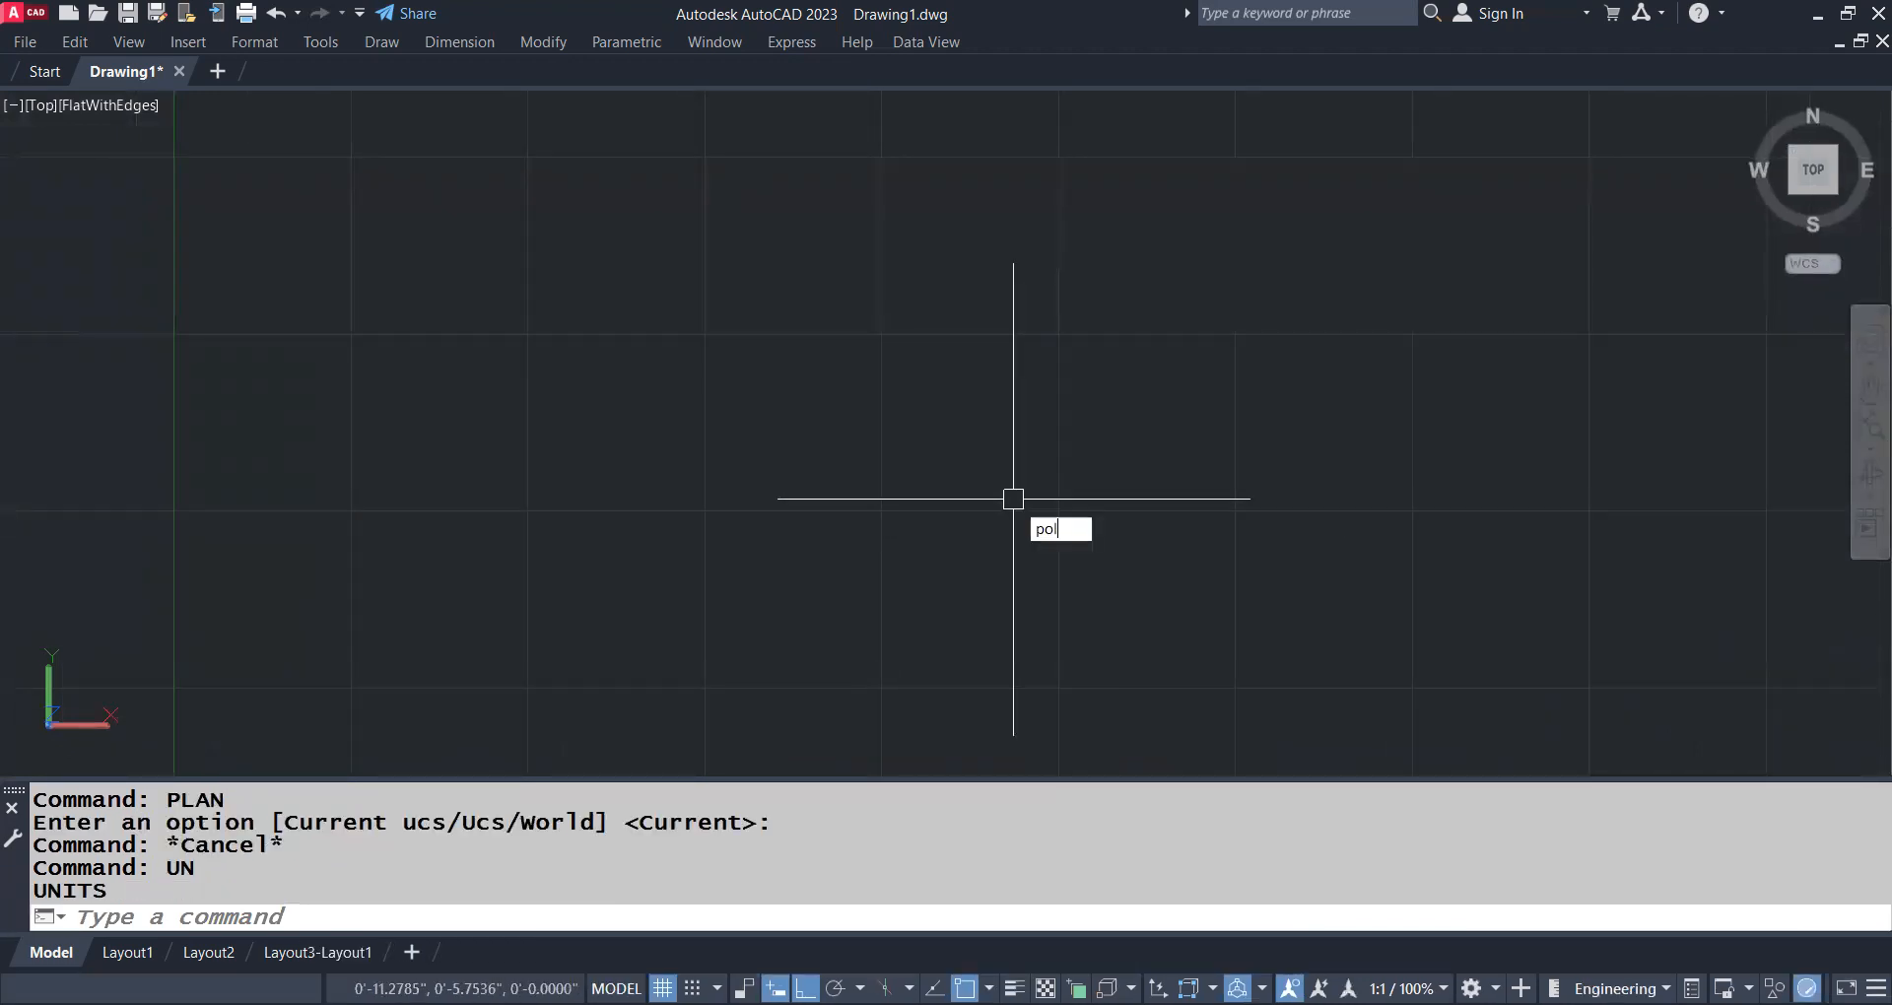
pyautogui.press('Return')
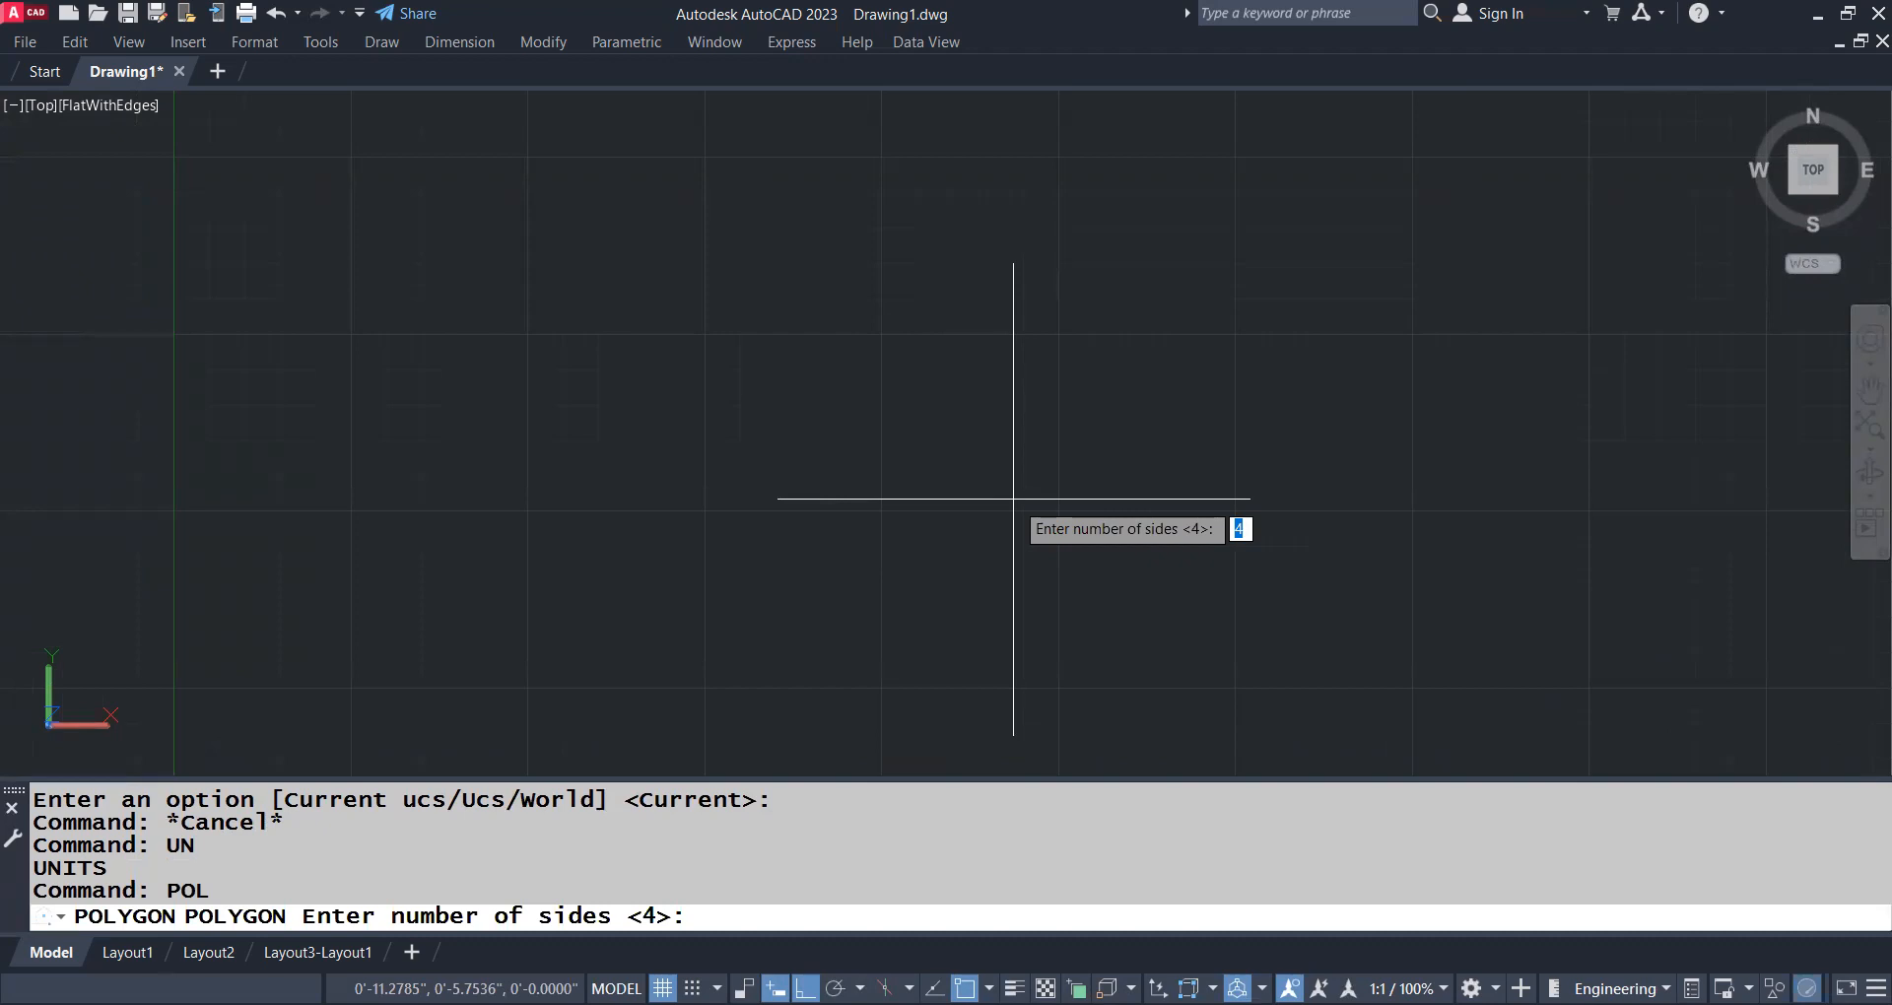
pyautogui.write('6')
pyautogui.press('Return')
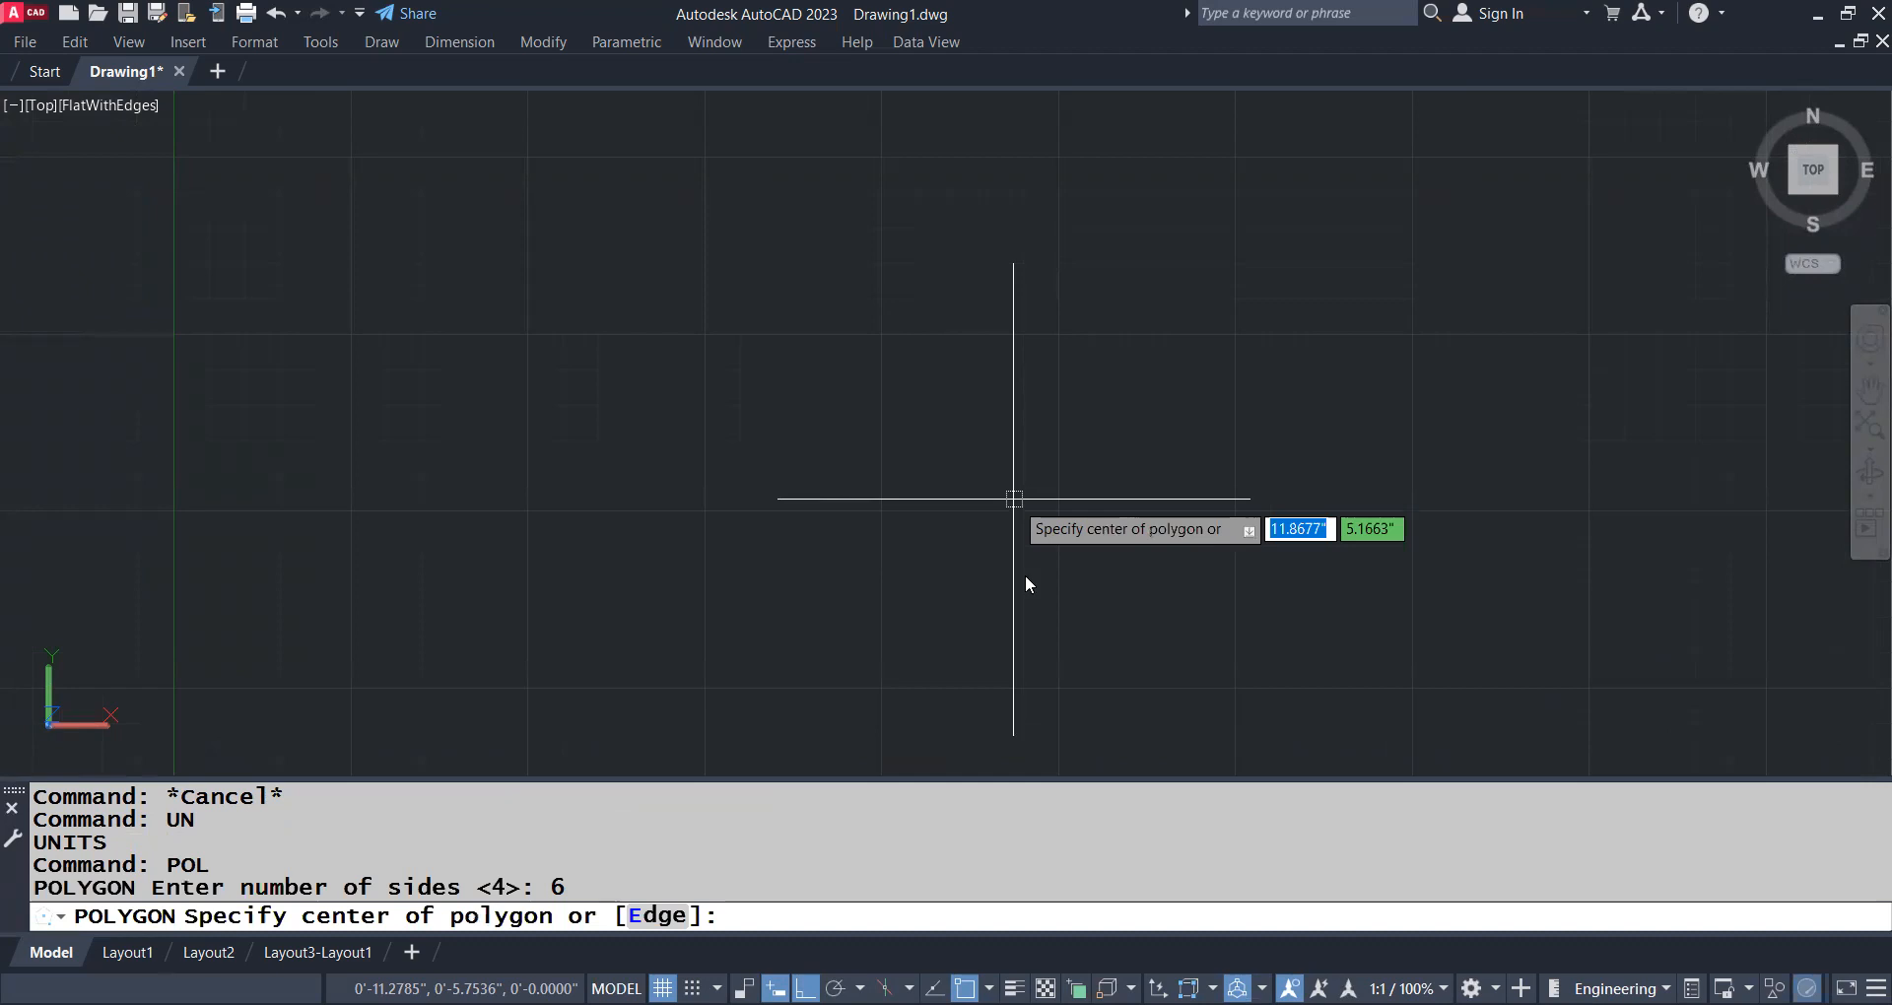
pyautogui.click(1147, 495)
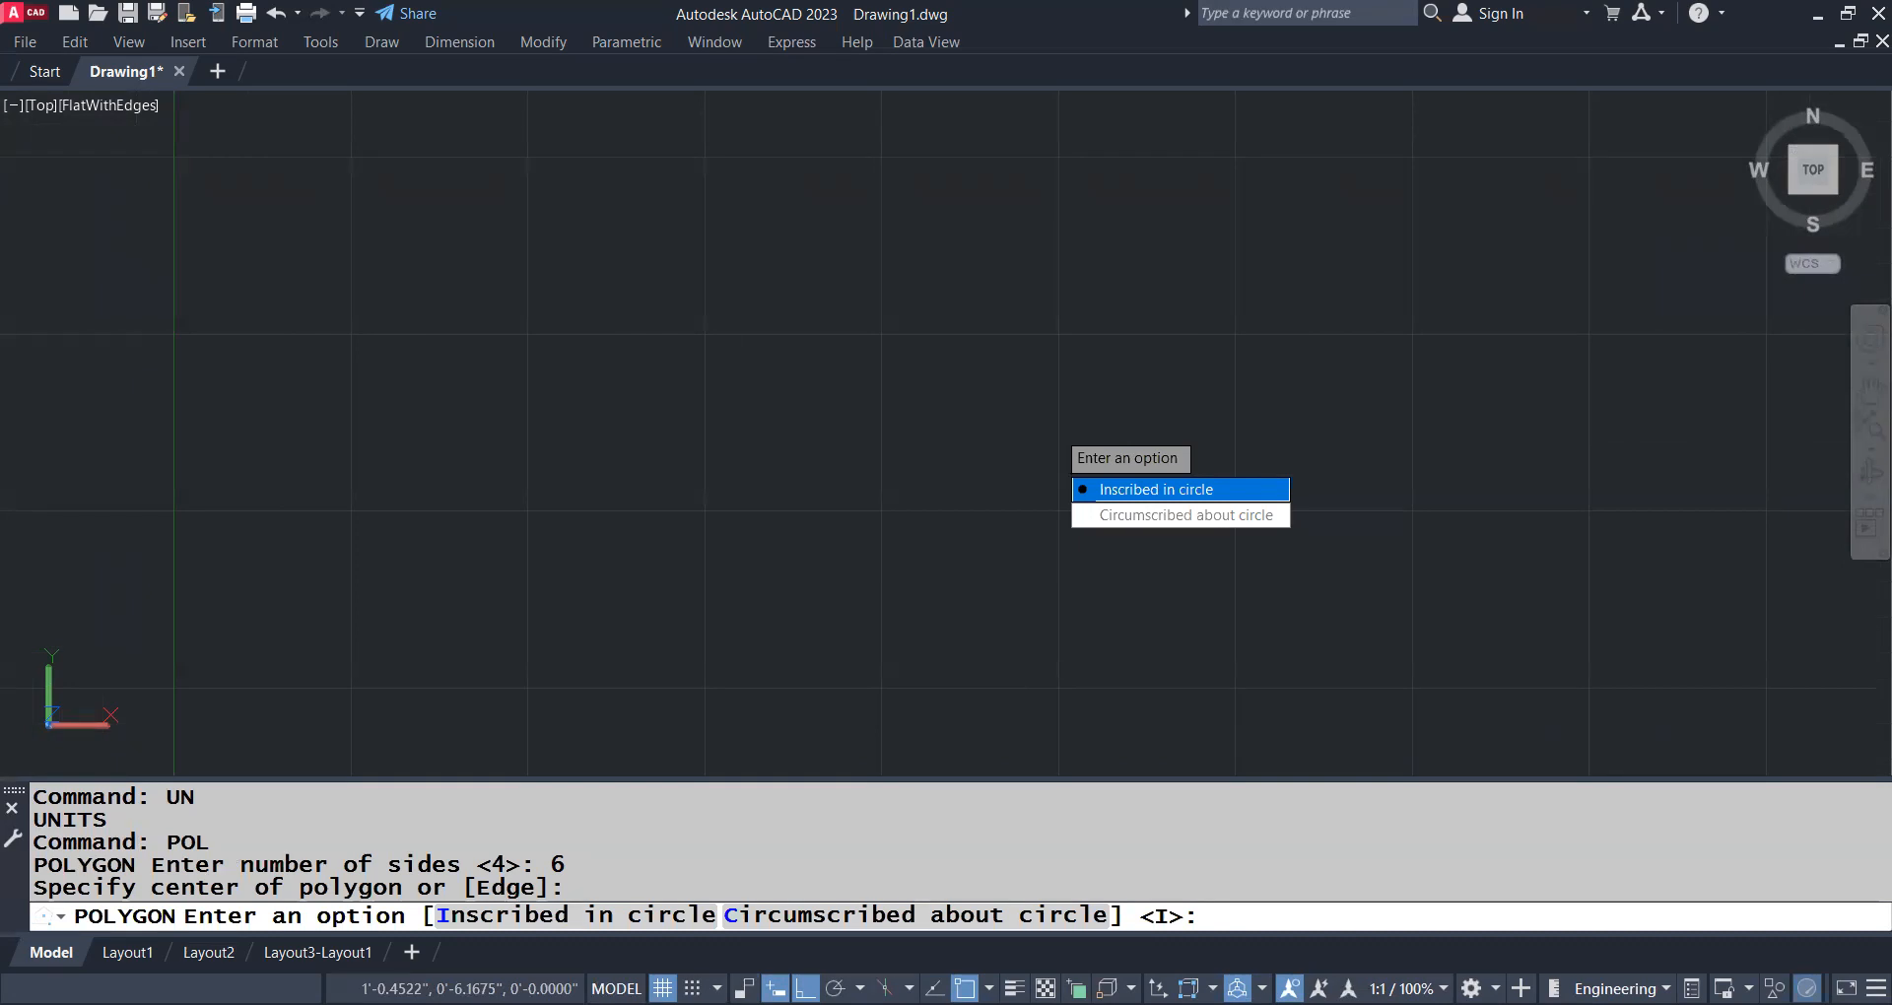
pyautogui.press('Return')
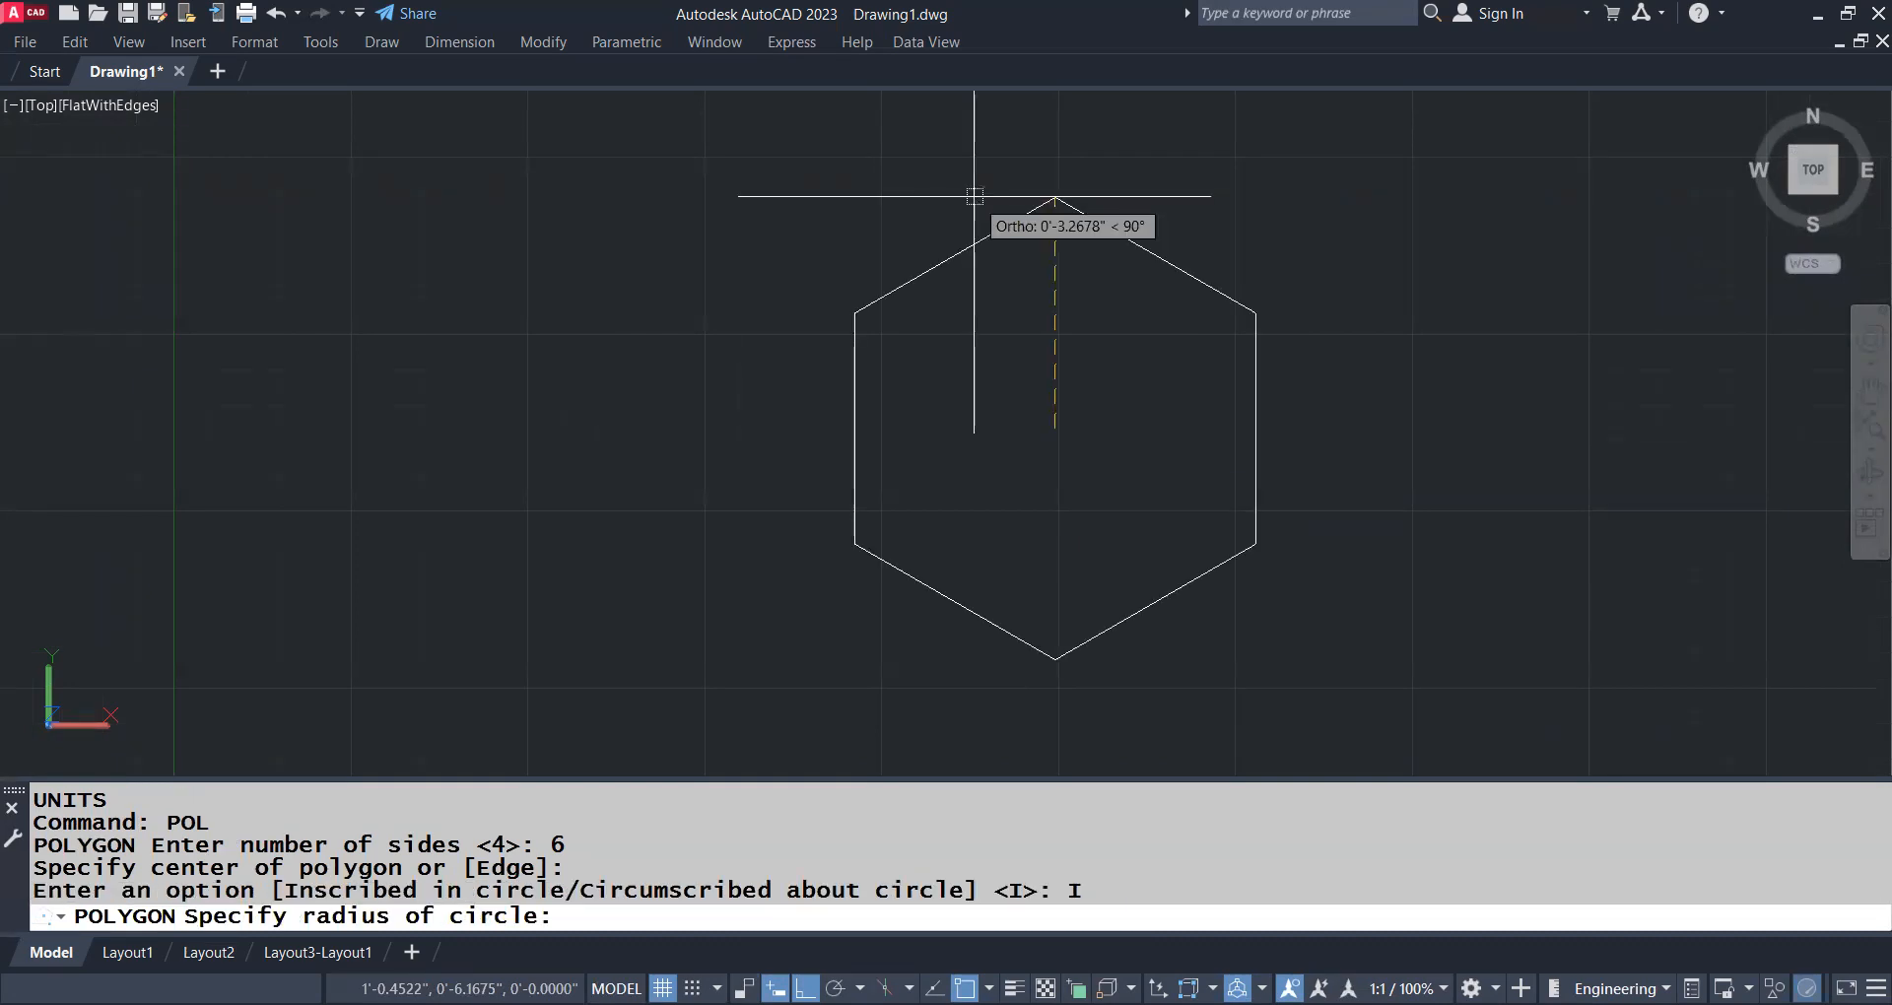
pyautogui.write("6'")
pyautogui.press('Return')
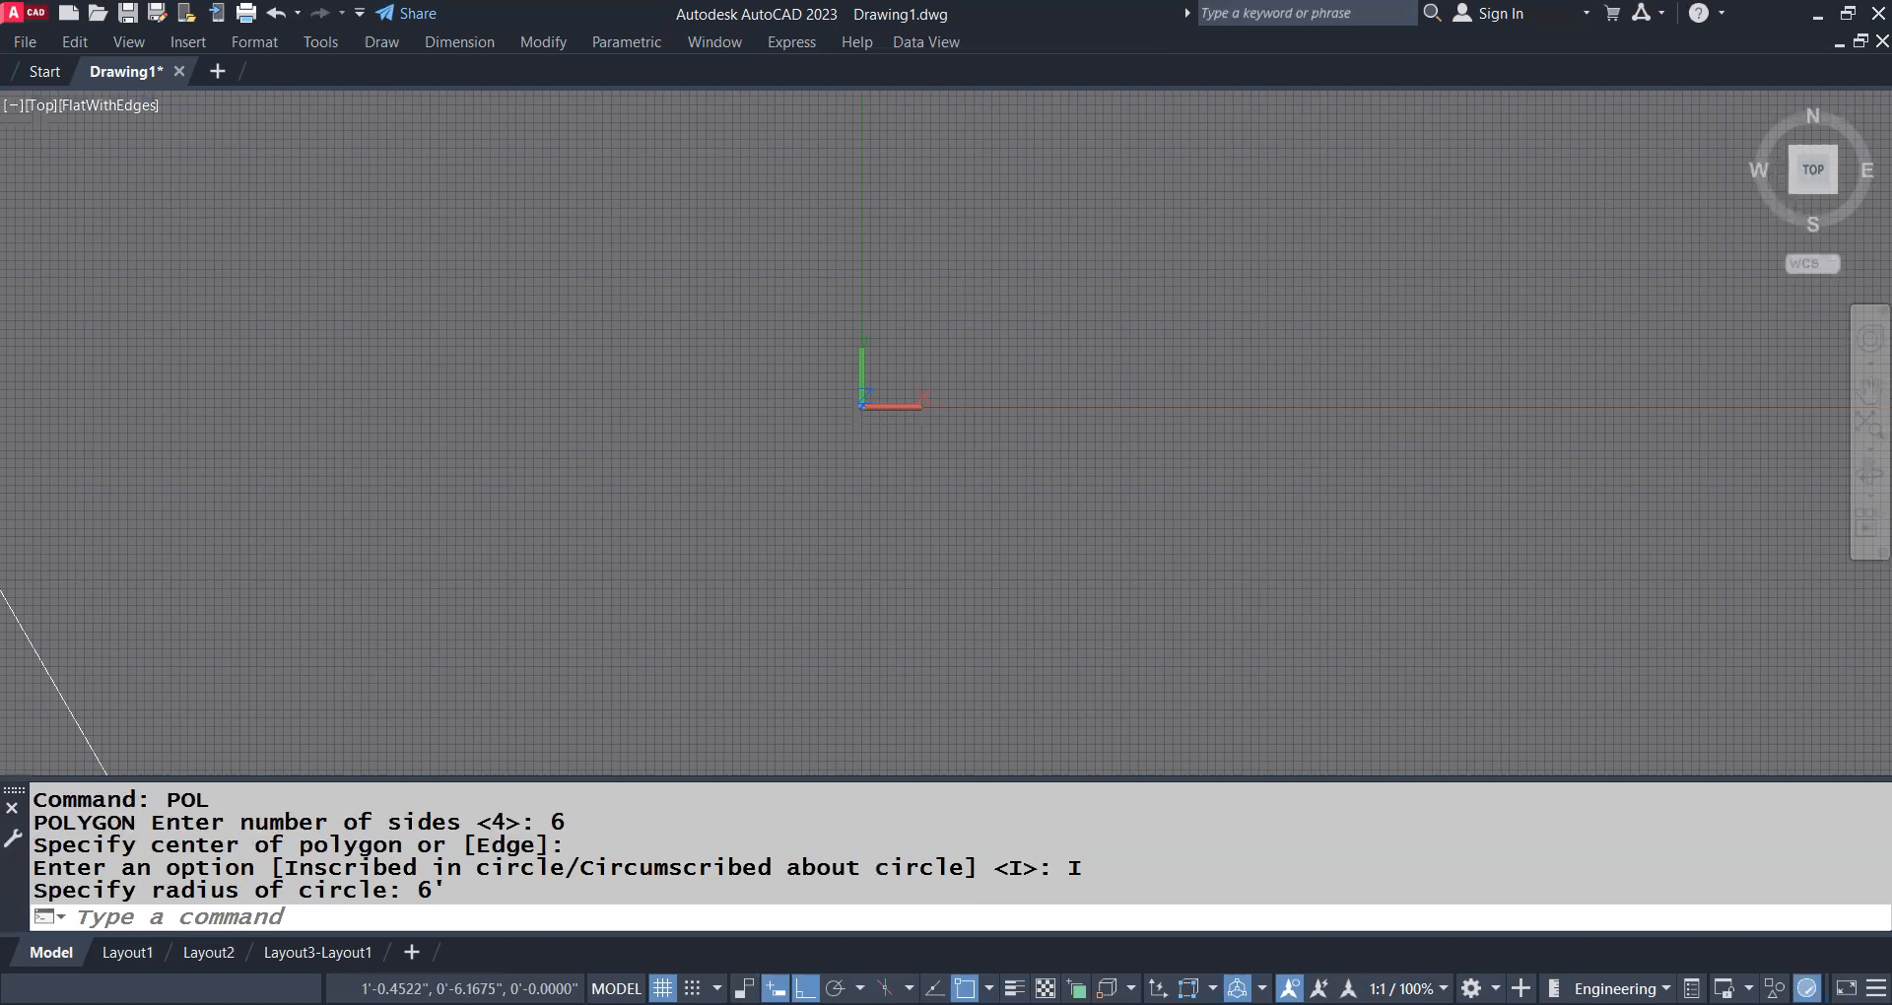
# Set the viewport projection to Parallel
pyautogui.scroll(-10, 1068, 378)
pyautogui.click(41, 103)
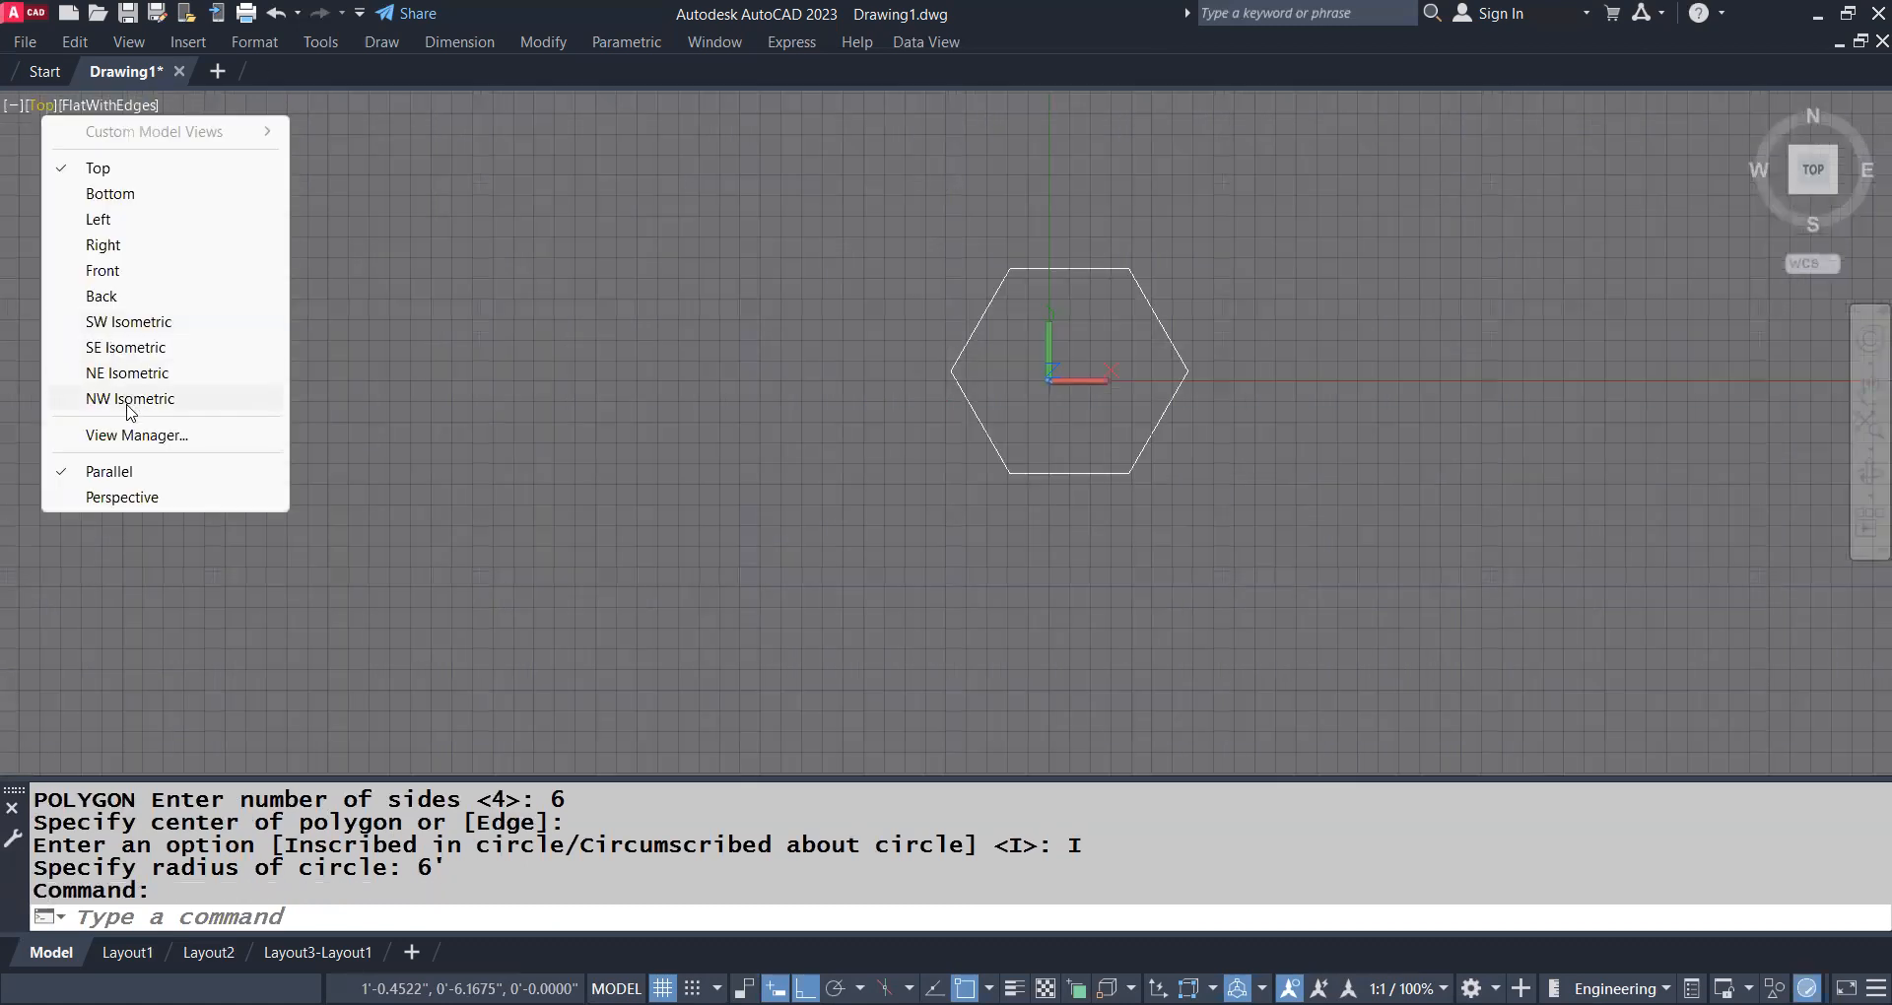
pyautogui.click(142, 470)
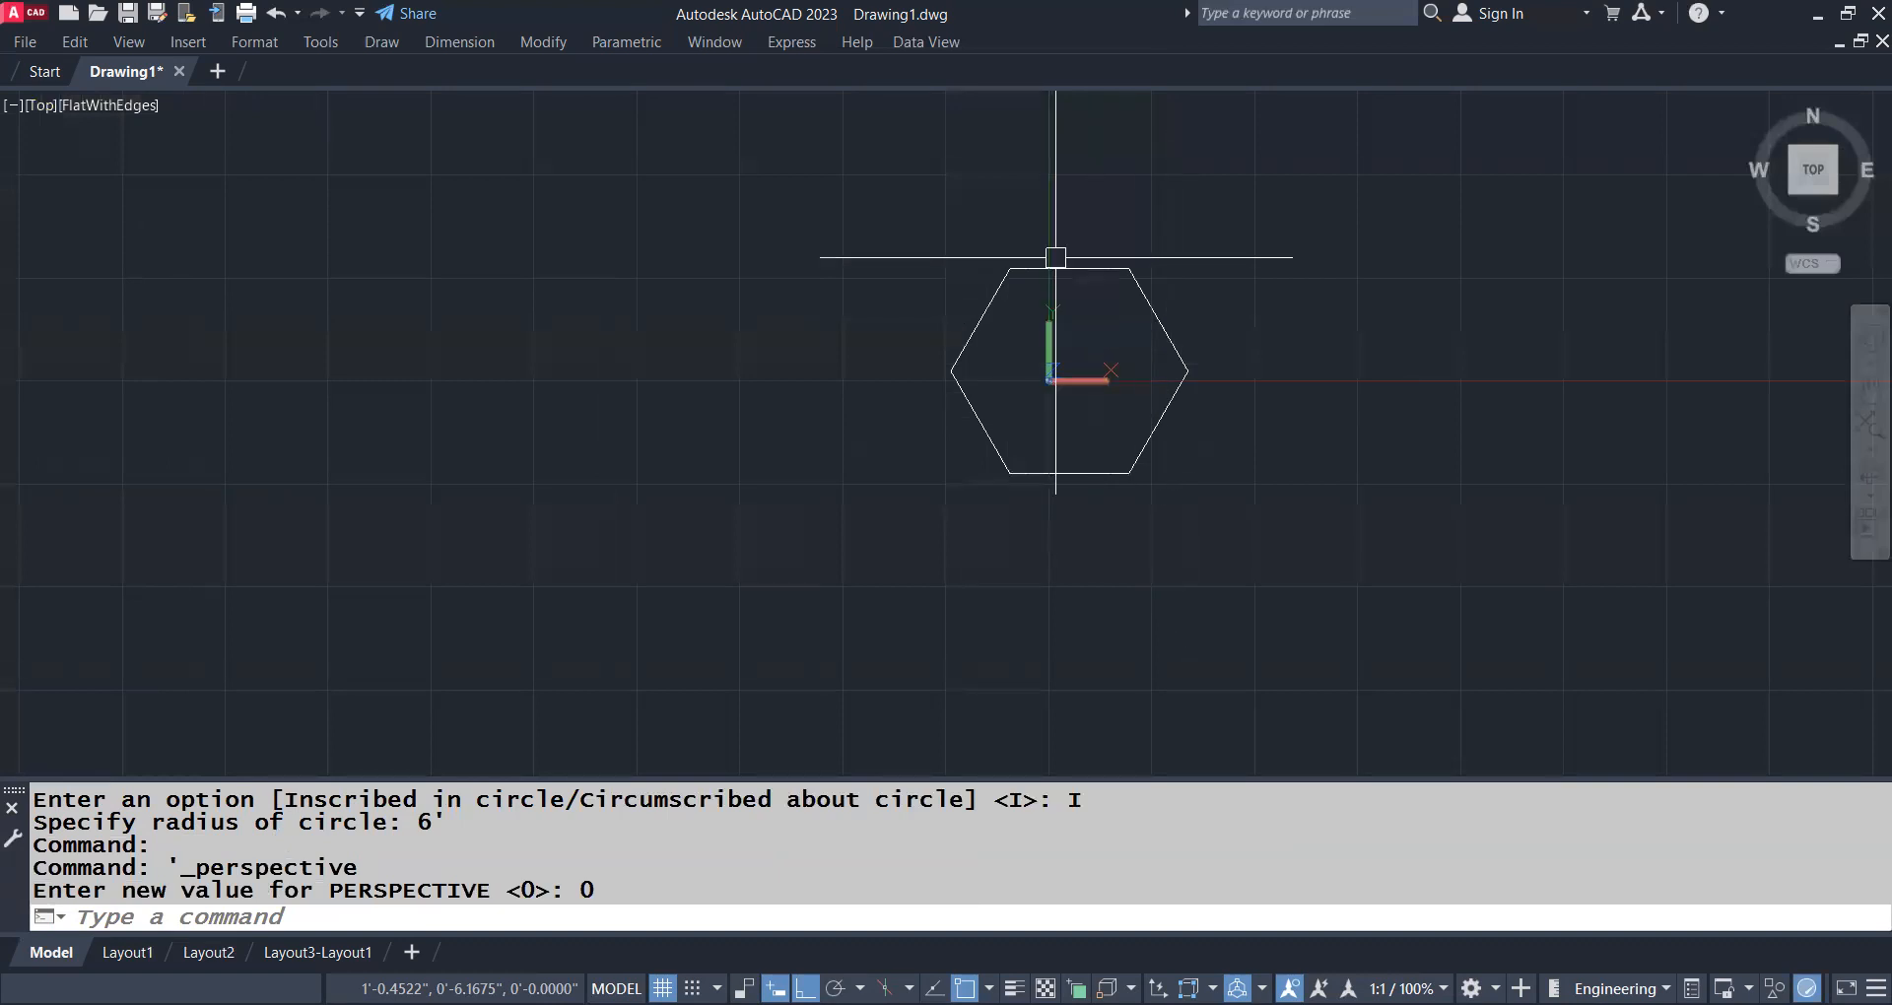
# Move the hexagon away from the origin, up and to the right, with MOVE and ortho off
pyautogui.scroll(2, 1125, 370)
pyautogui.moveTo(1125, 362); pyautogui.dragTo(1173, 458, button='middle')
pyautogui.click(1201, 384)
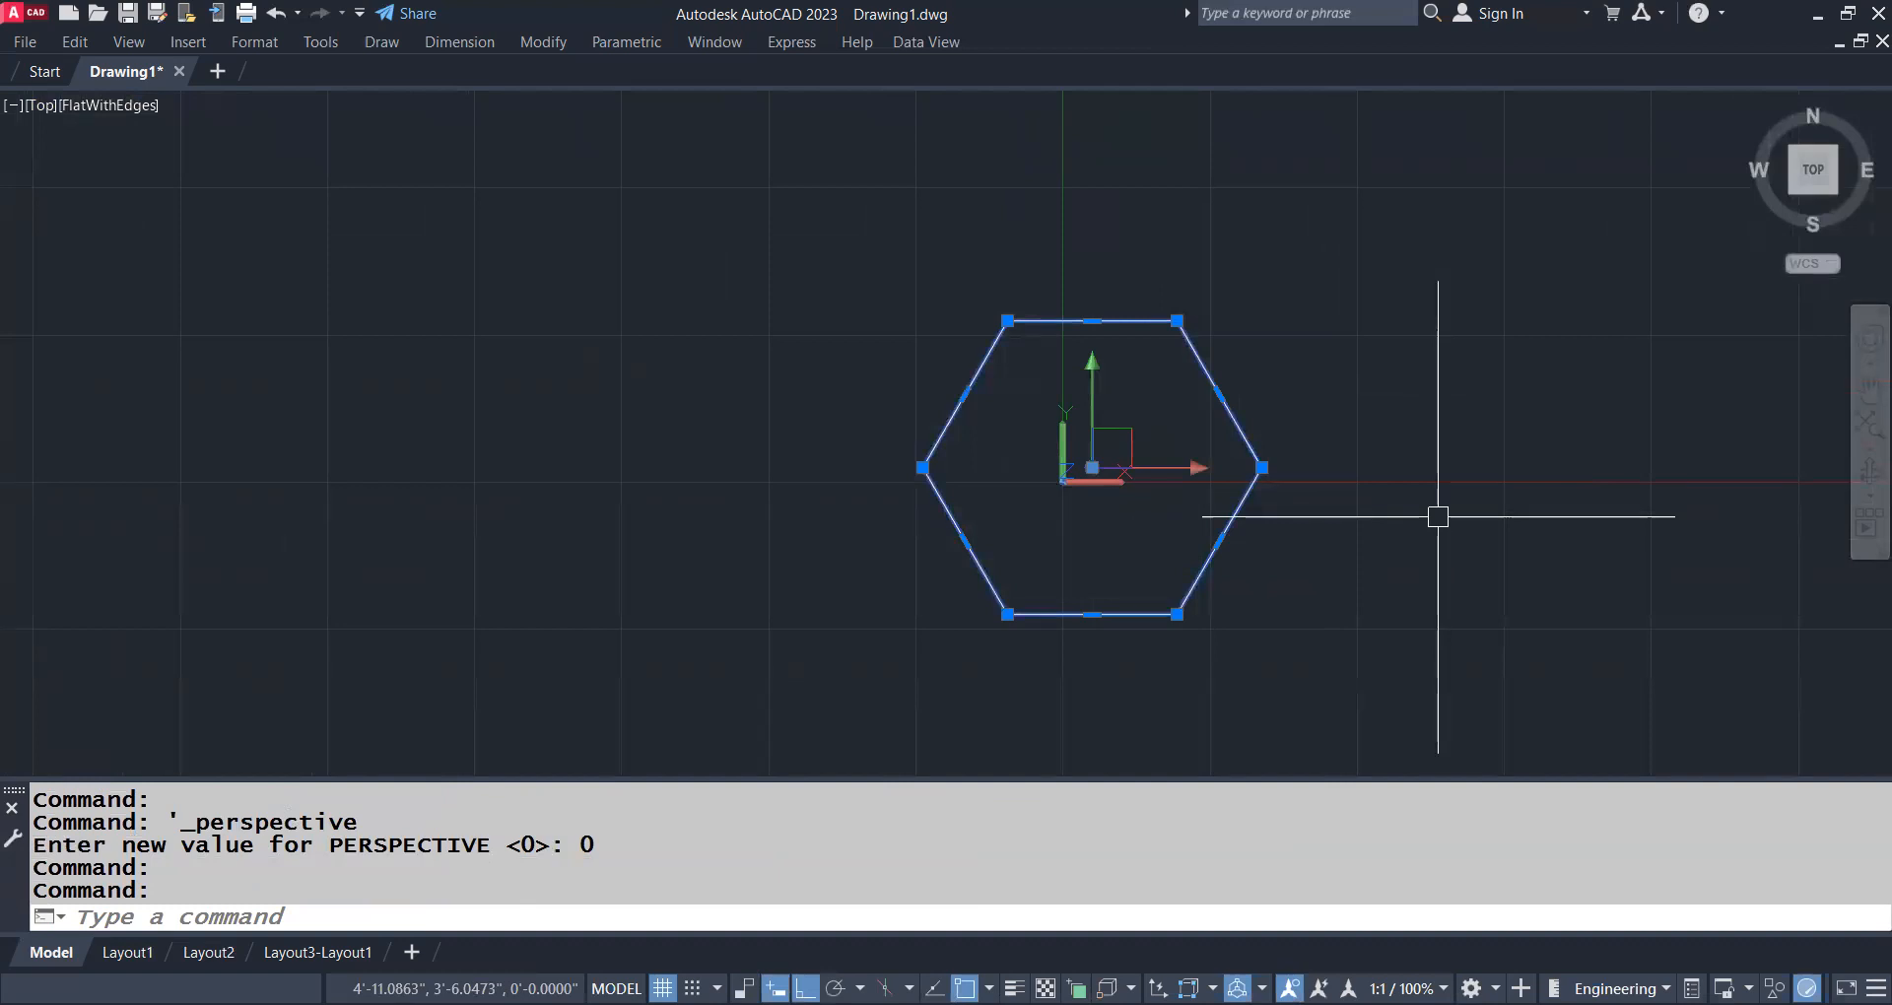
pyautogui.moveTo(1444, 297); pyautogui.dragTo(1410, 393, button='middle')
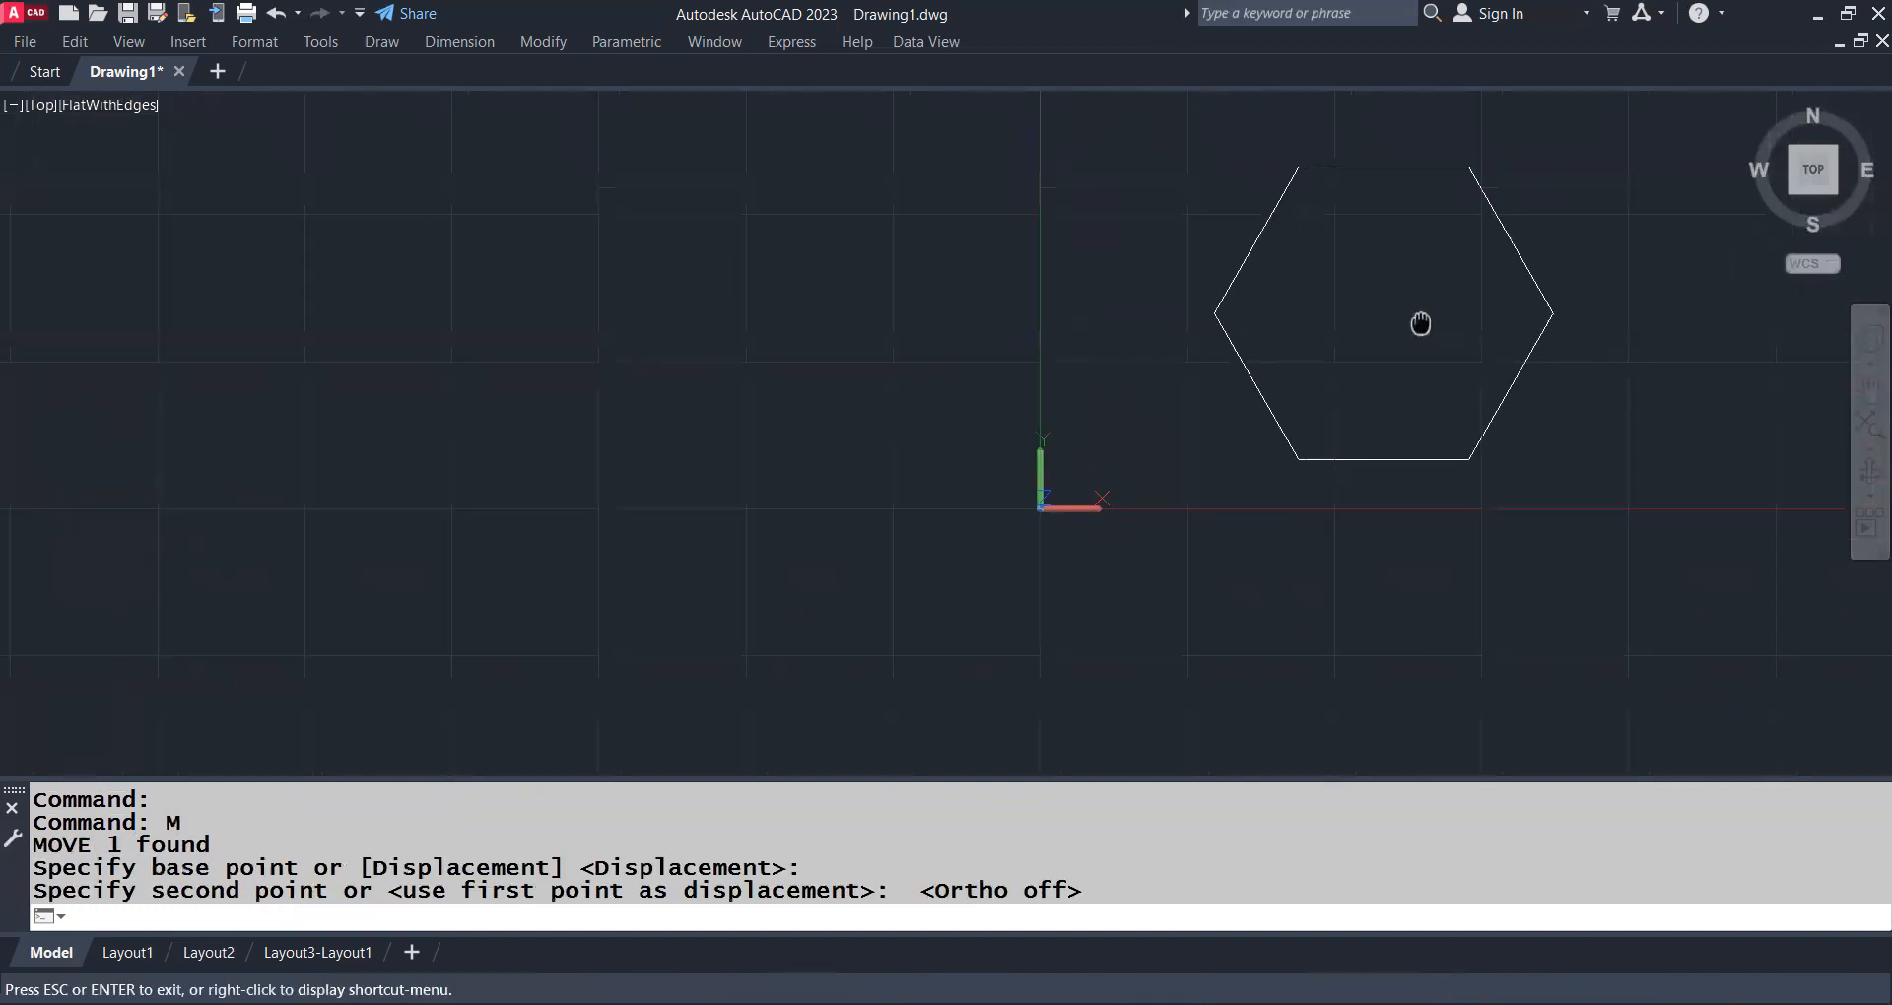
pyautogui.scroll(2, 1410, 393)
pyautogui.moveTo(1364, 338); pyautogui.dragTo(1348, 359, button='middle')
pyautogui.scroll(3, 1334, 171)
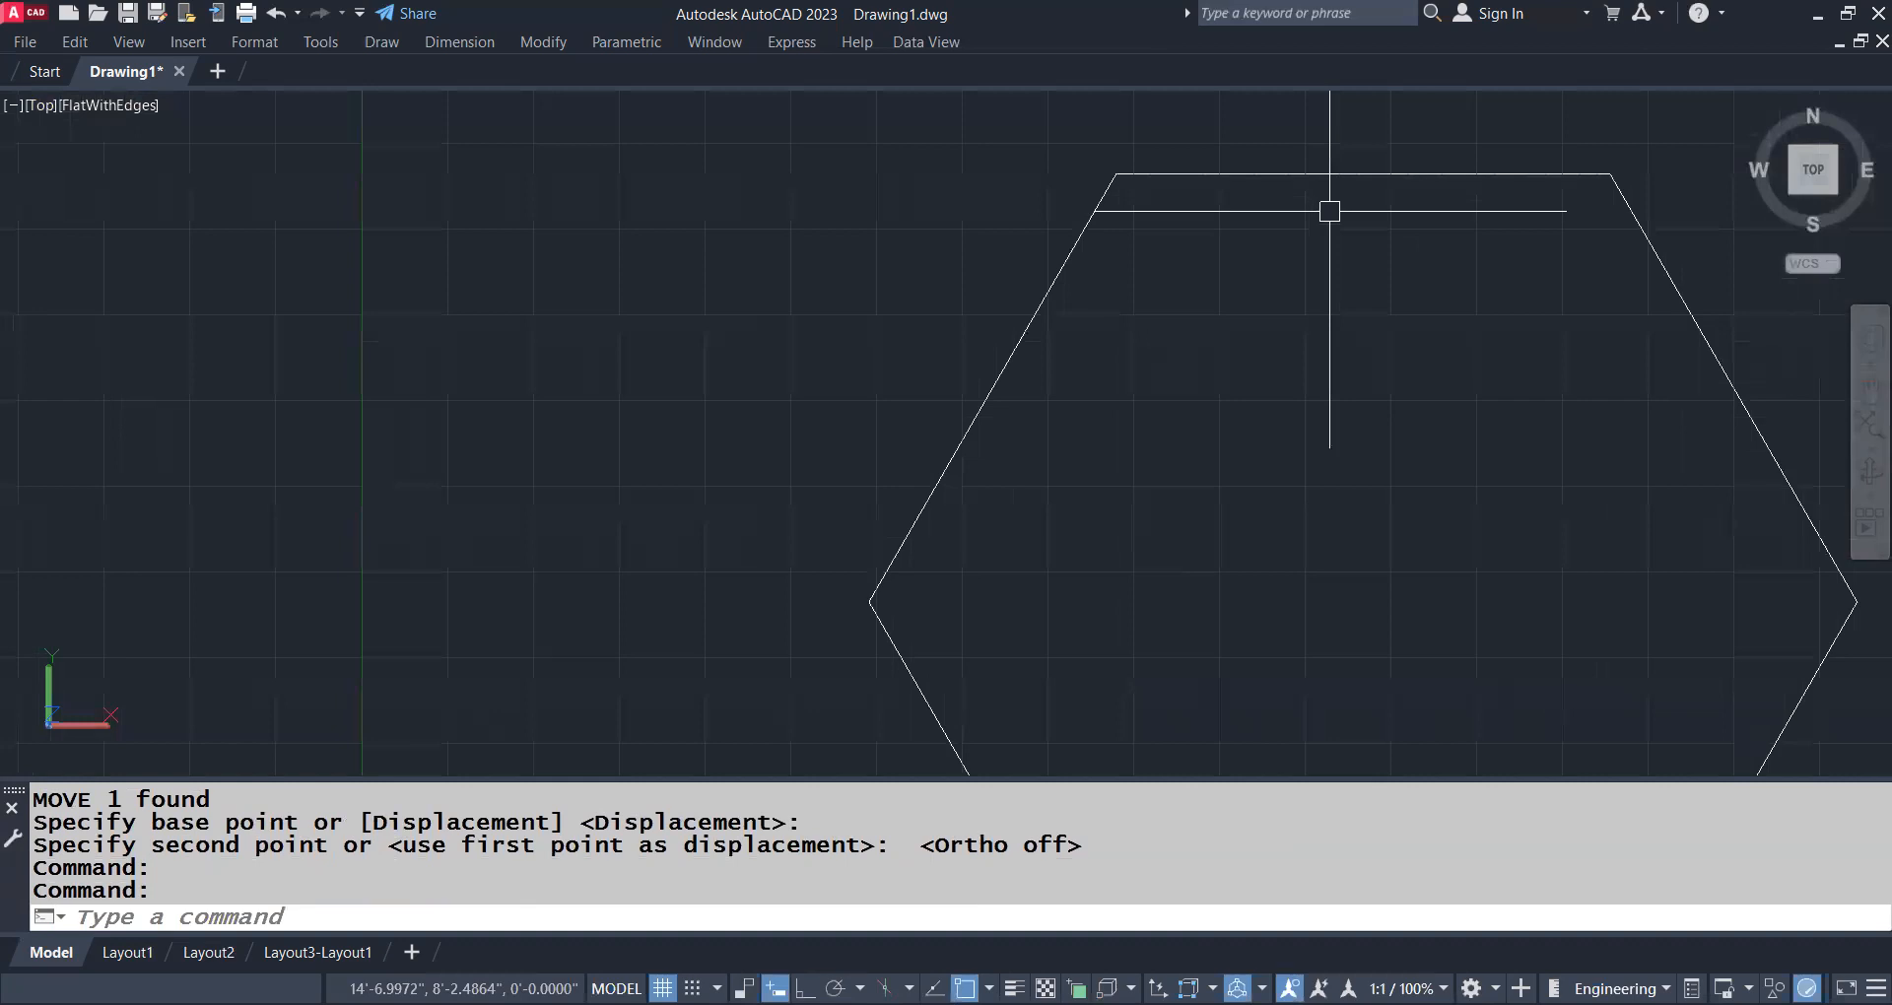
# Offset the hexagon inward by 6 inches with OFFSET
pyautogui.write('o')
pyautogui.press('Return')
pyautogui.write('6')
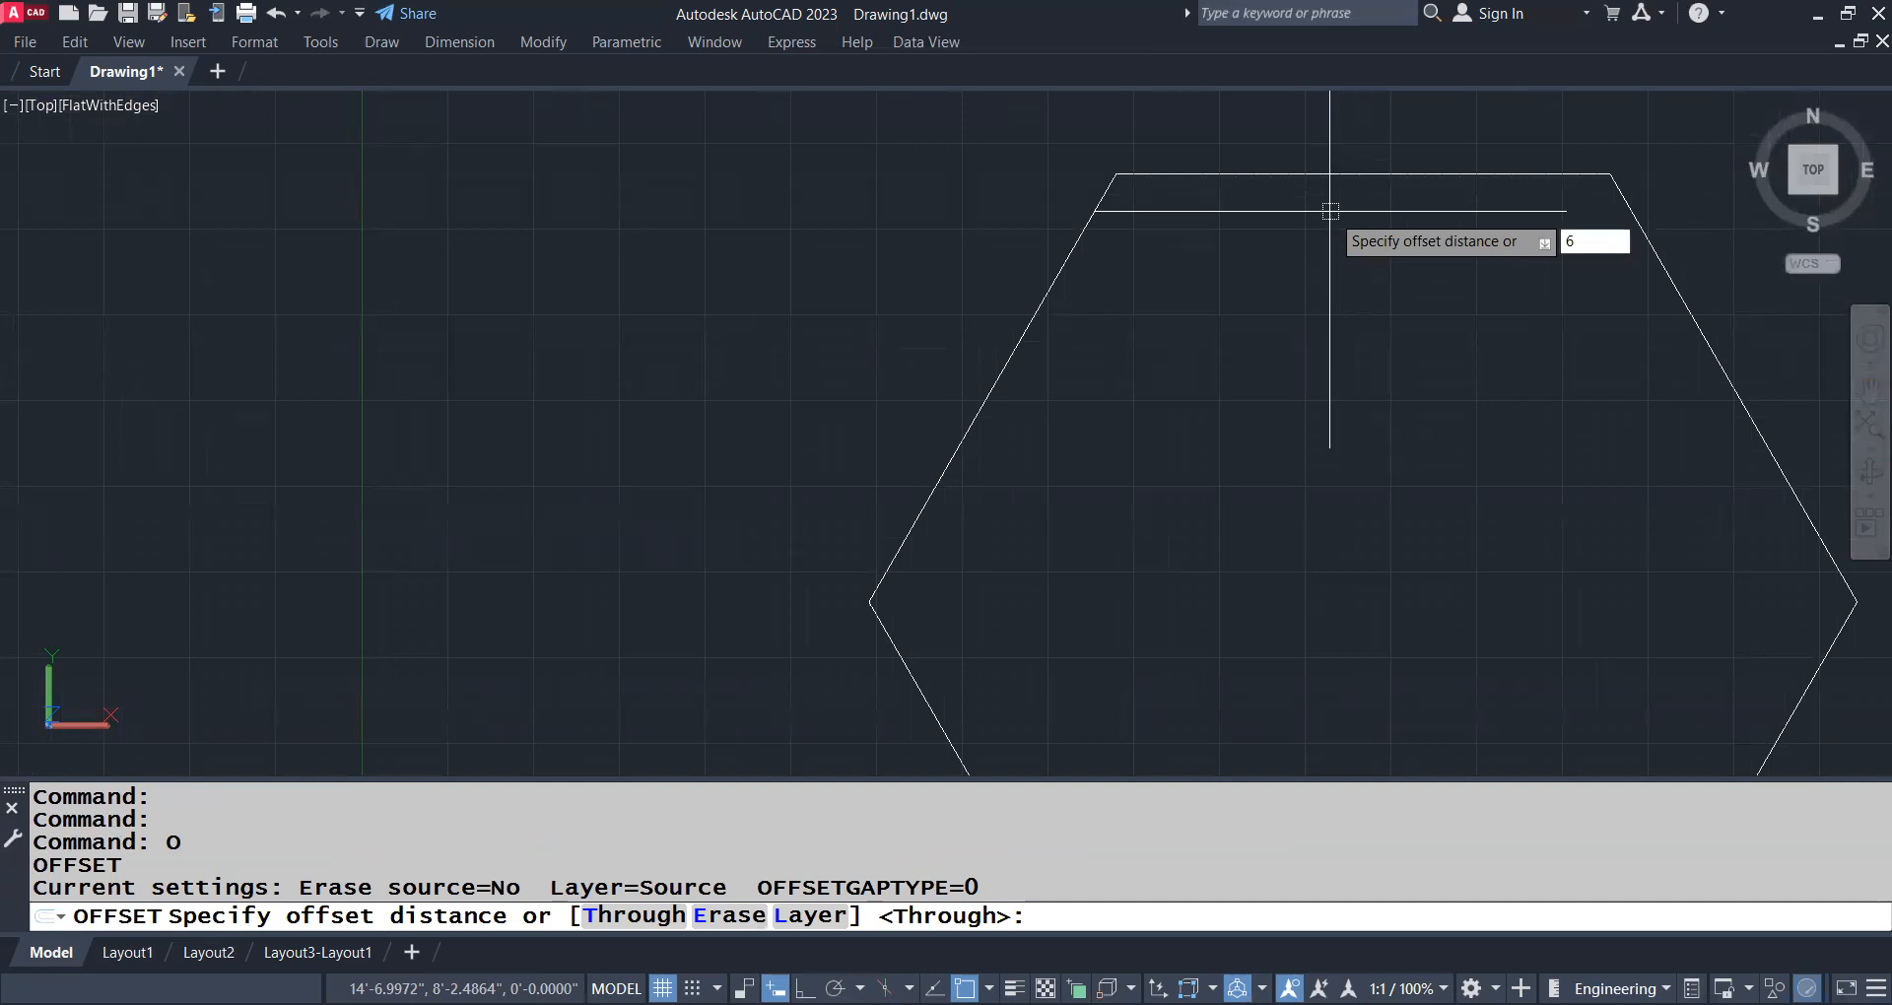
pyautogui.press('Return')
pyautogui.click(1330, 175)
pyautogui.click(1343, 316)
pyautogui.press('Return')
pyautogui.scroll(-4, 1343, 316)
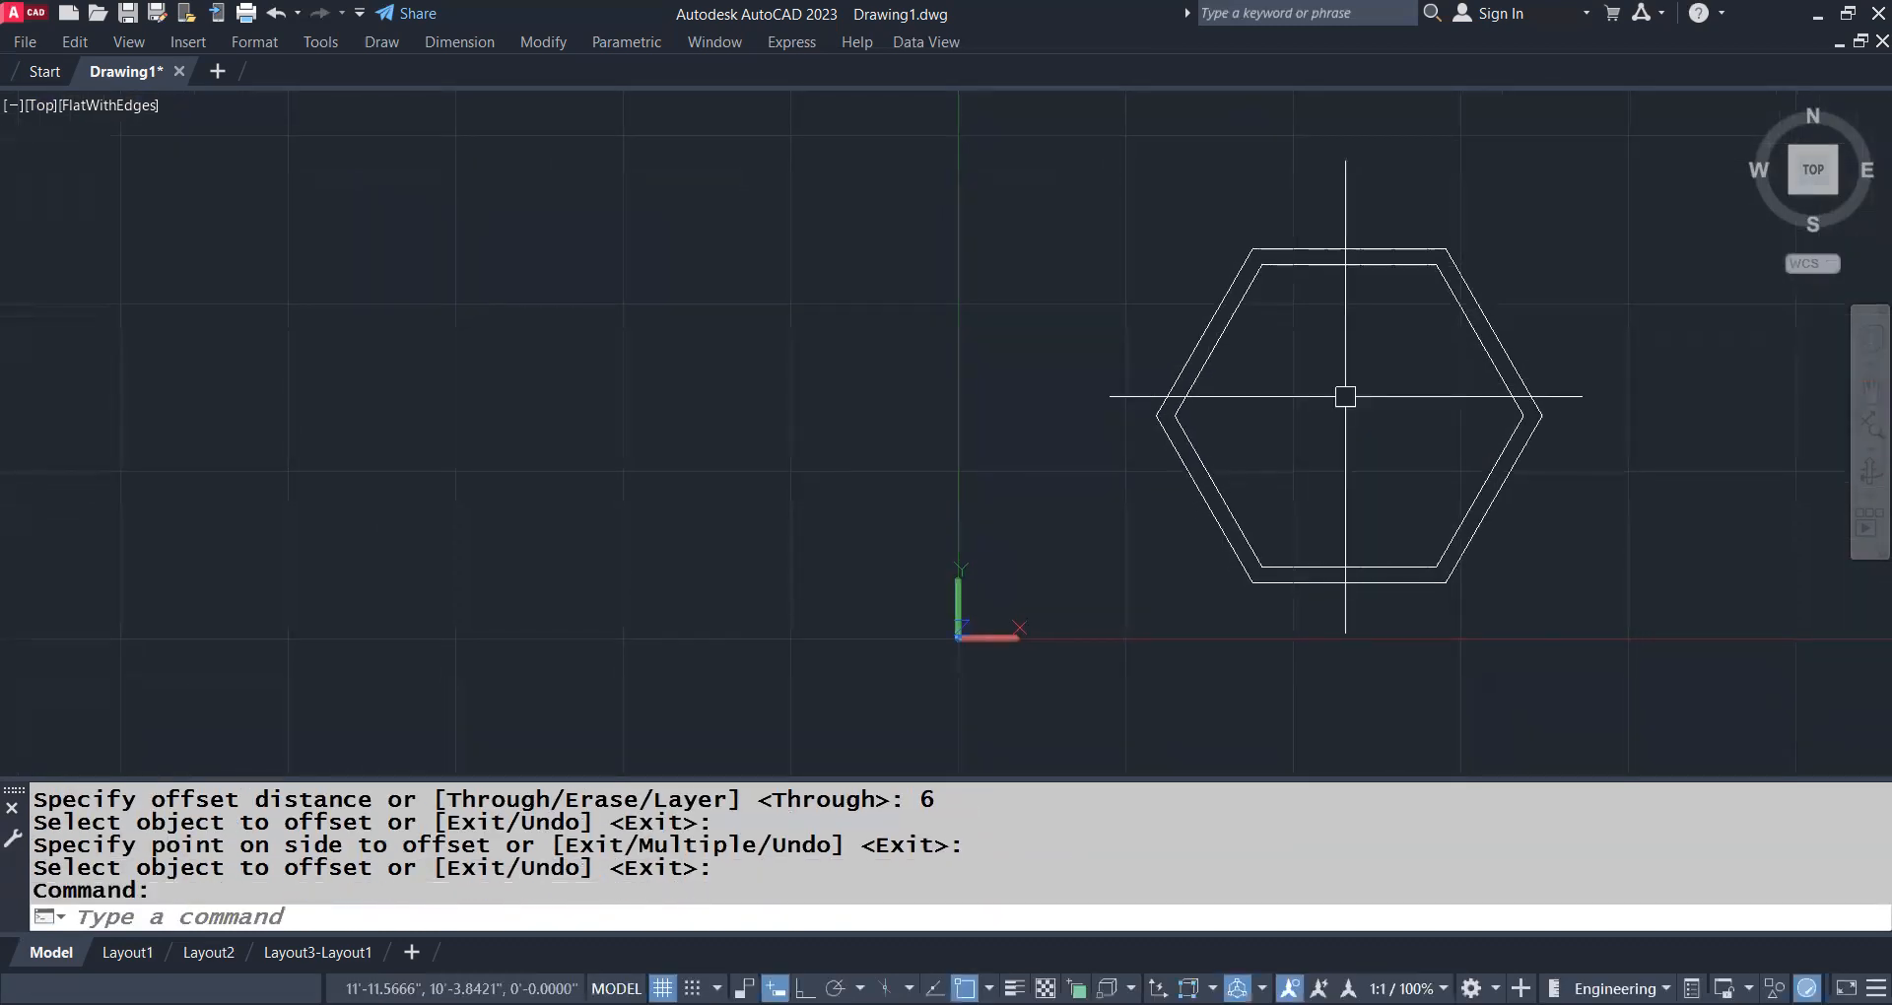
# Switch to the SW Isometric view with -VIEW
pyautogui.write('-view')
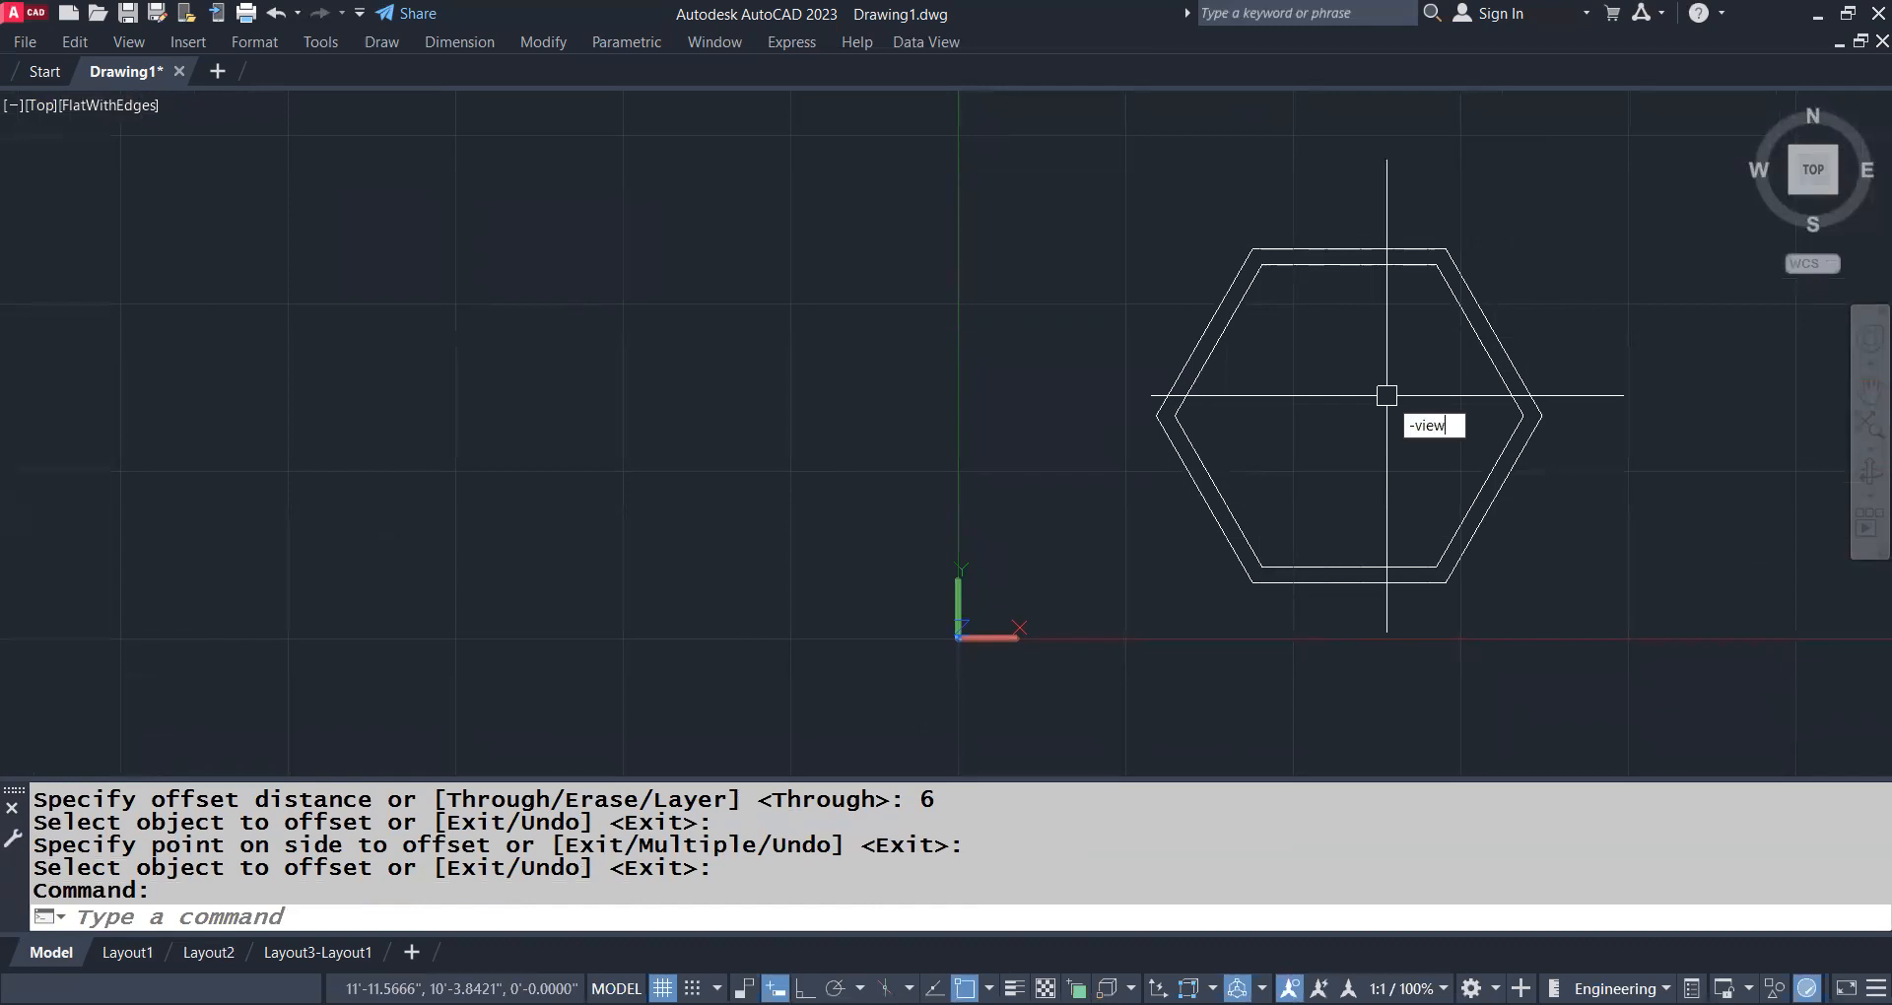
pyautogui.press('Return')
pyautogui.write('sw')
pyautogui.press('Return')
pyautogui.moveTo(1103, 325); pyautogui.dragTo(1285, 362, button='middle')
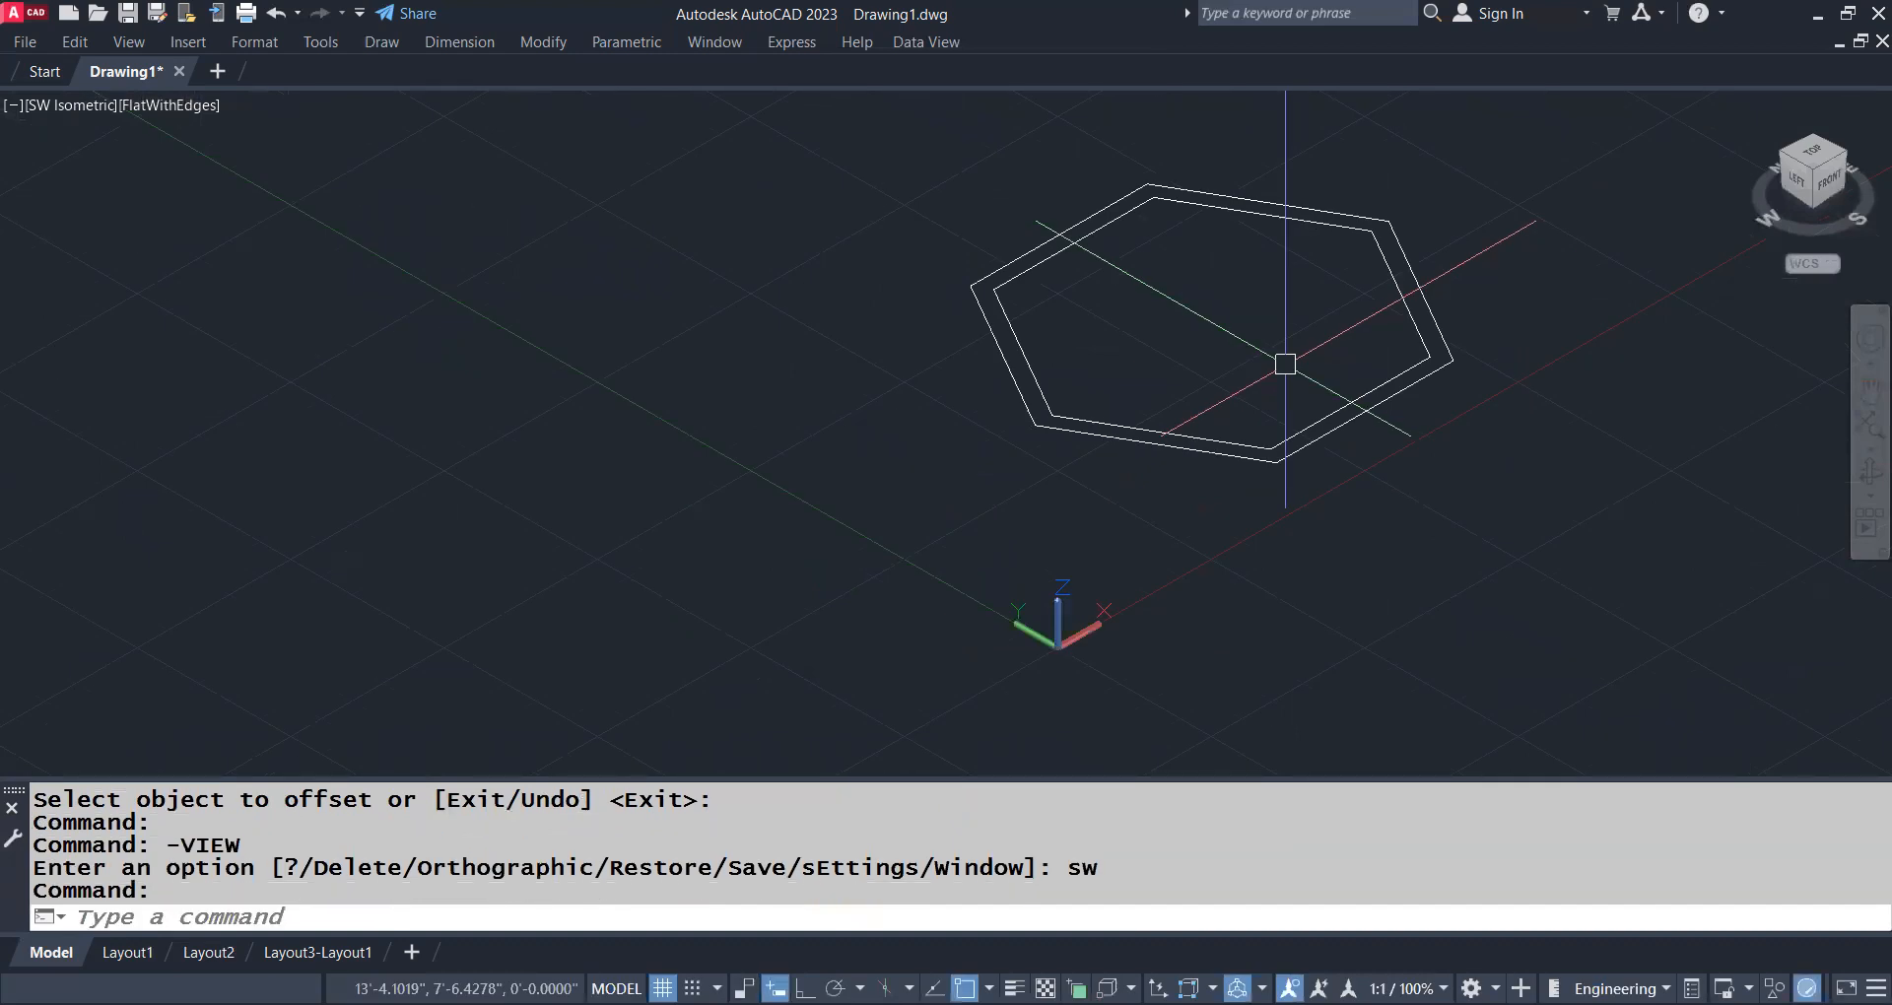
# Extrude both the outer and inner hexagons to a height of 8'
pyautogui.write('ext')
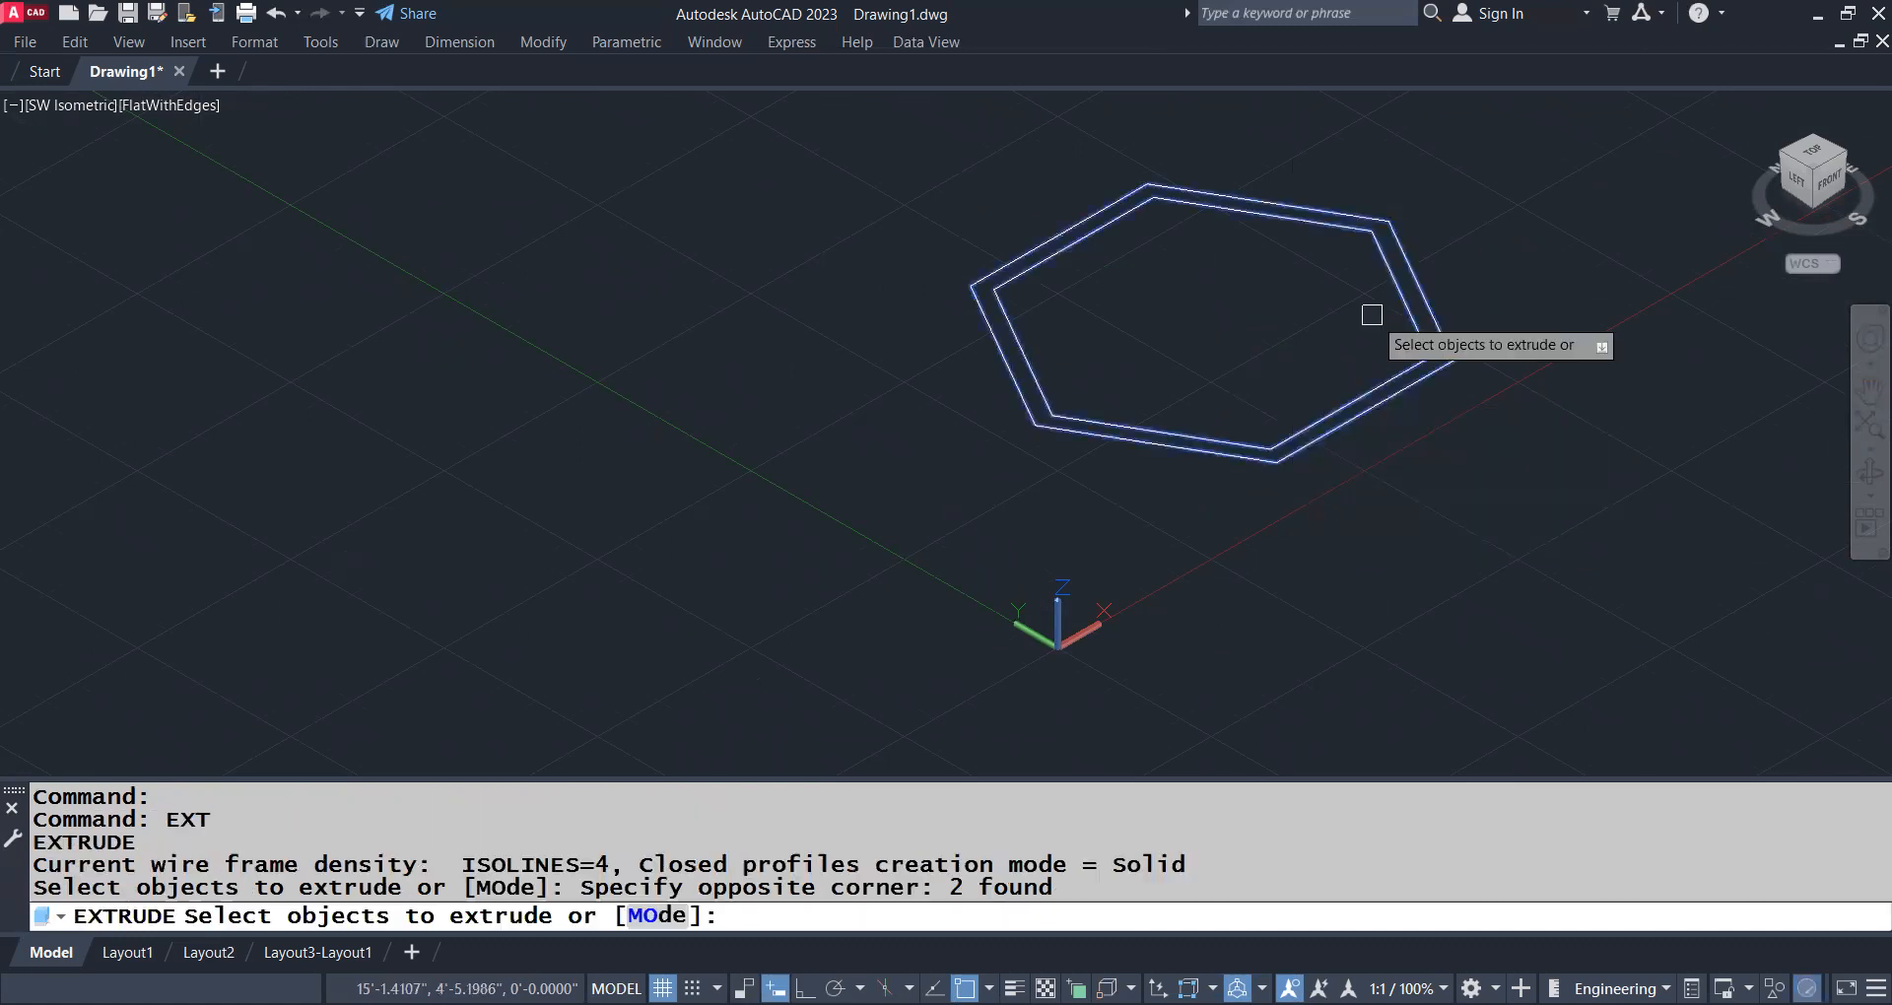
pyautogui.press('Return')
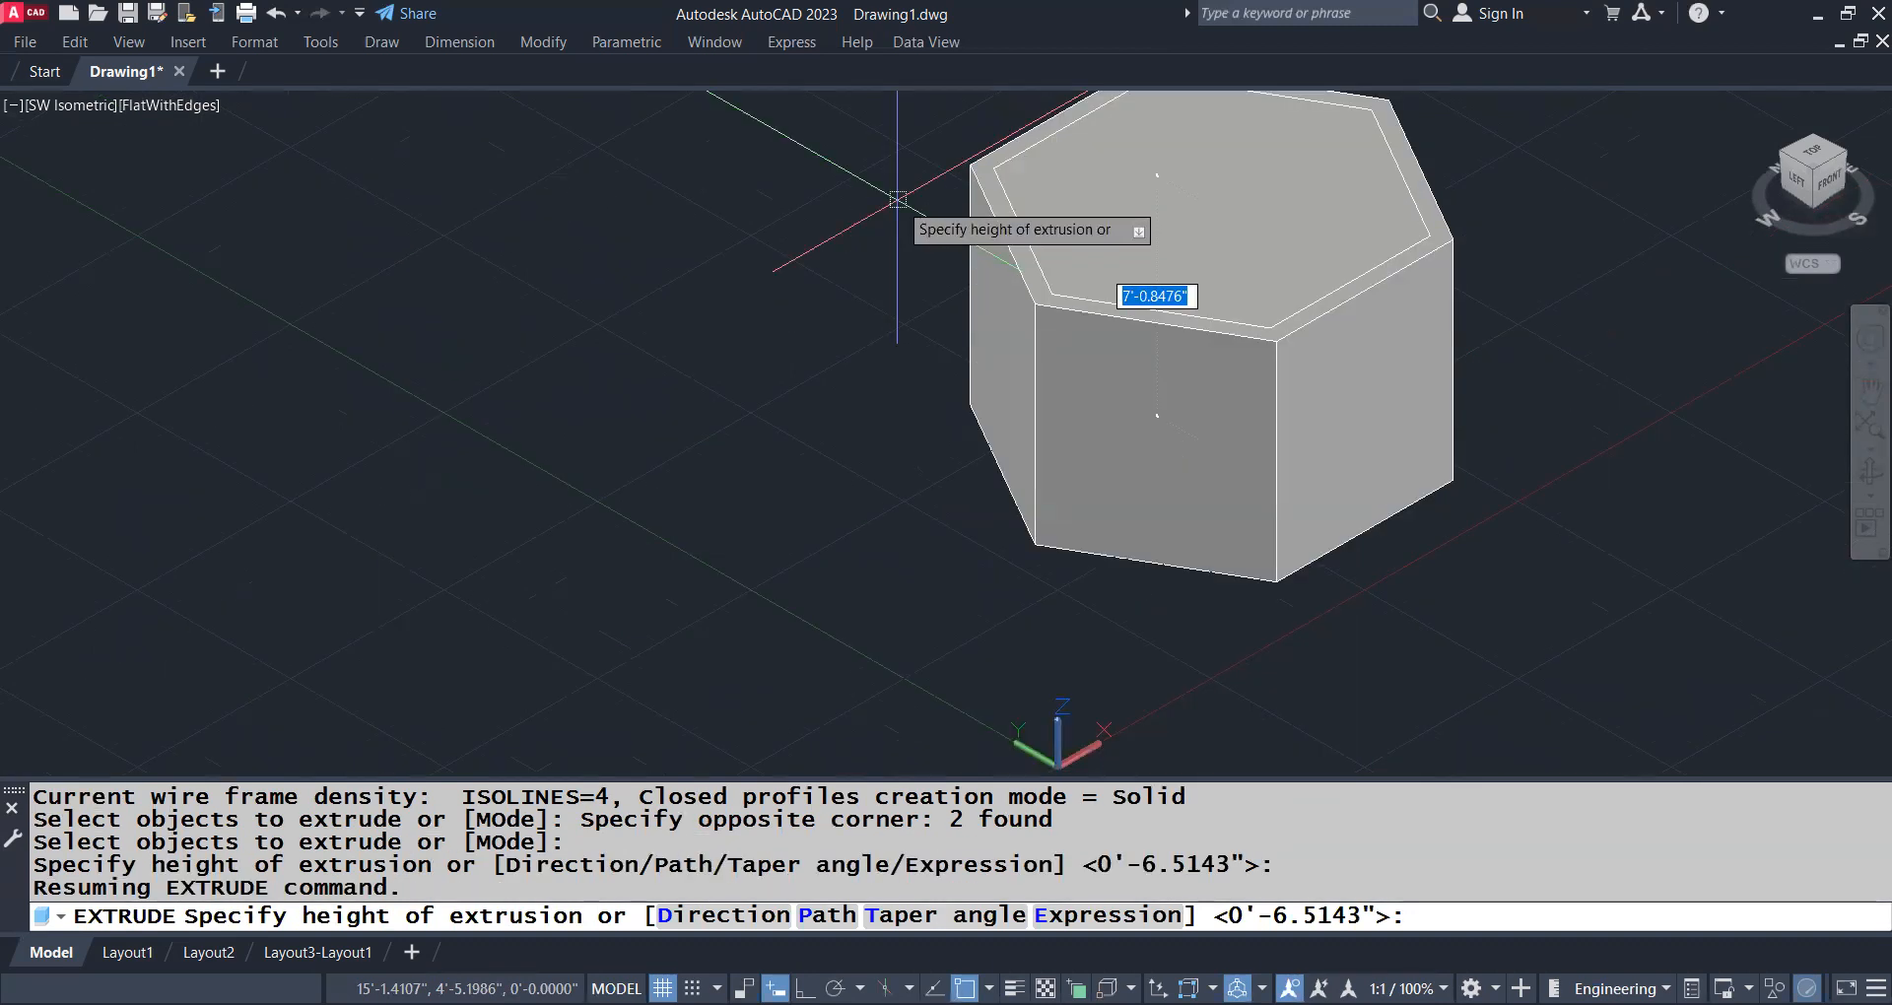
pyautogui.write("8'")
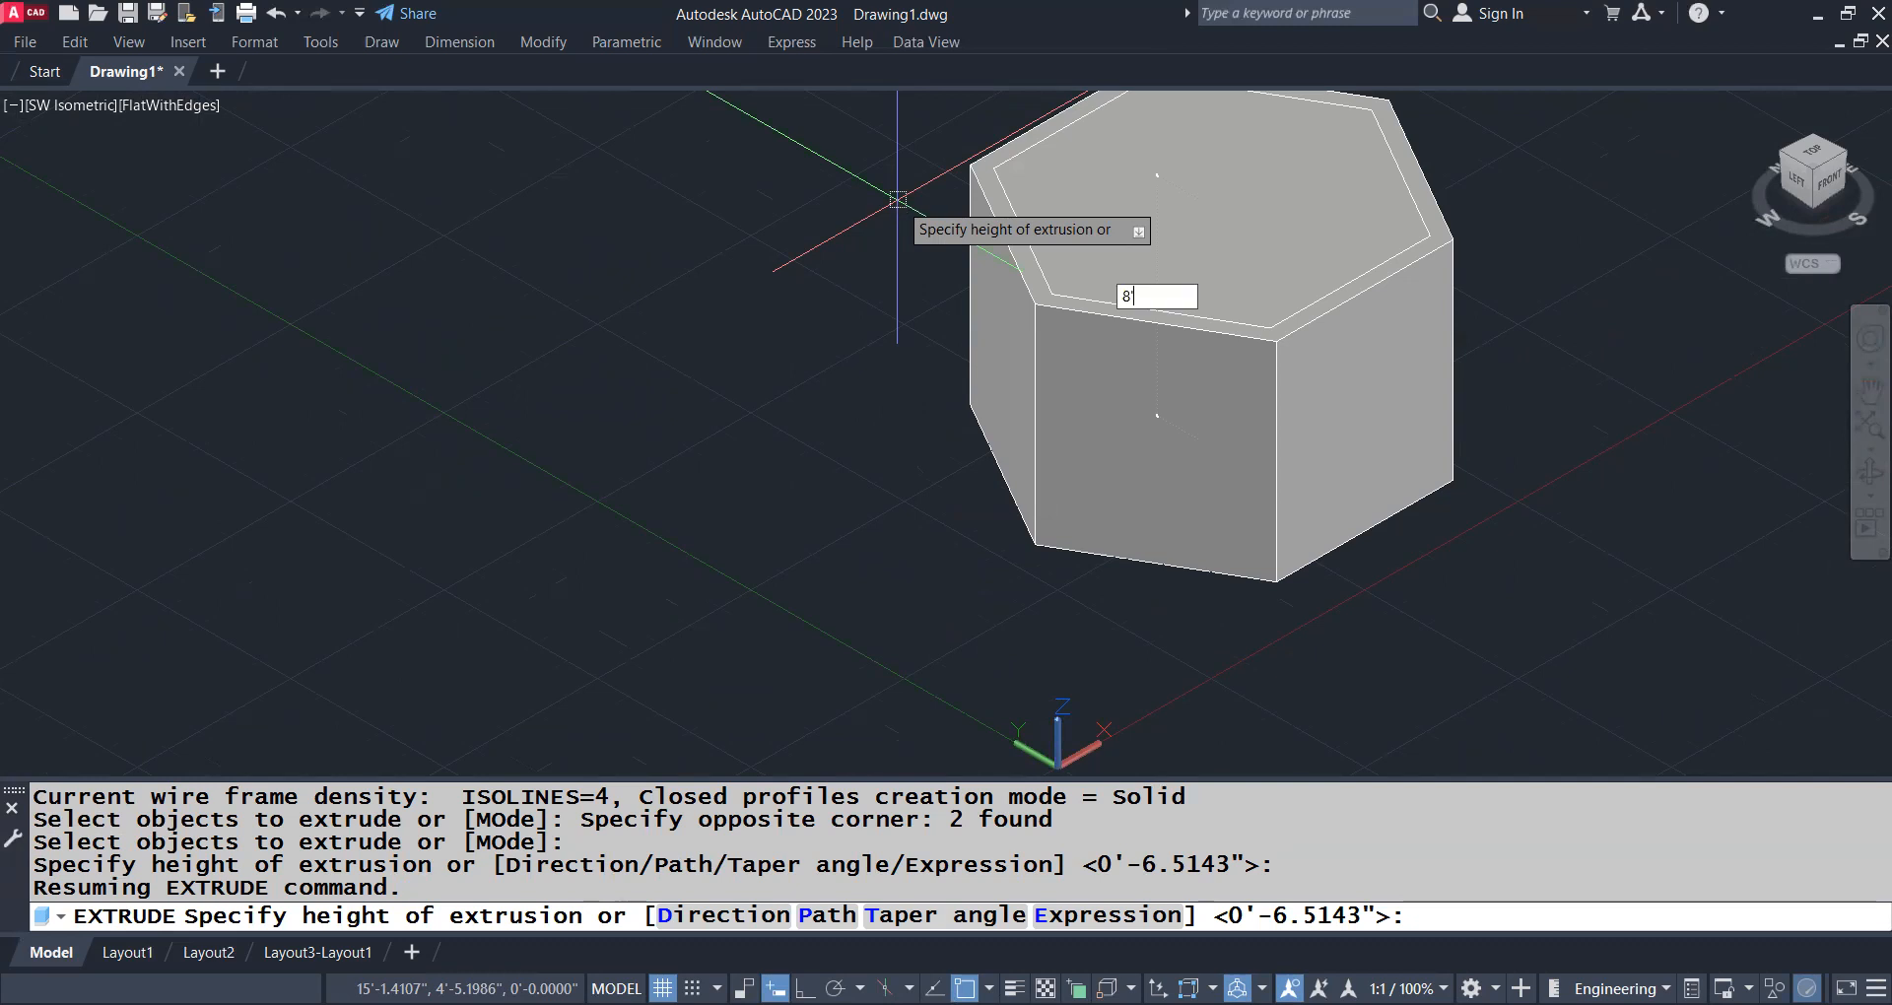
pyautogui.press('Return')
# Change the inner hexagonal solid's color to blue with CHPROP
pyautogui.moveTo(836, 384); pyautogui.dragTo(771, 476, button='middle')
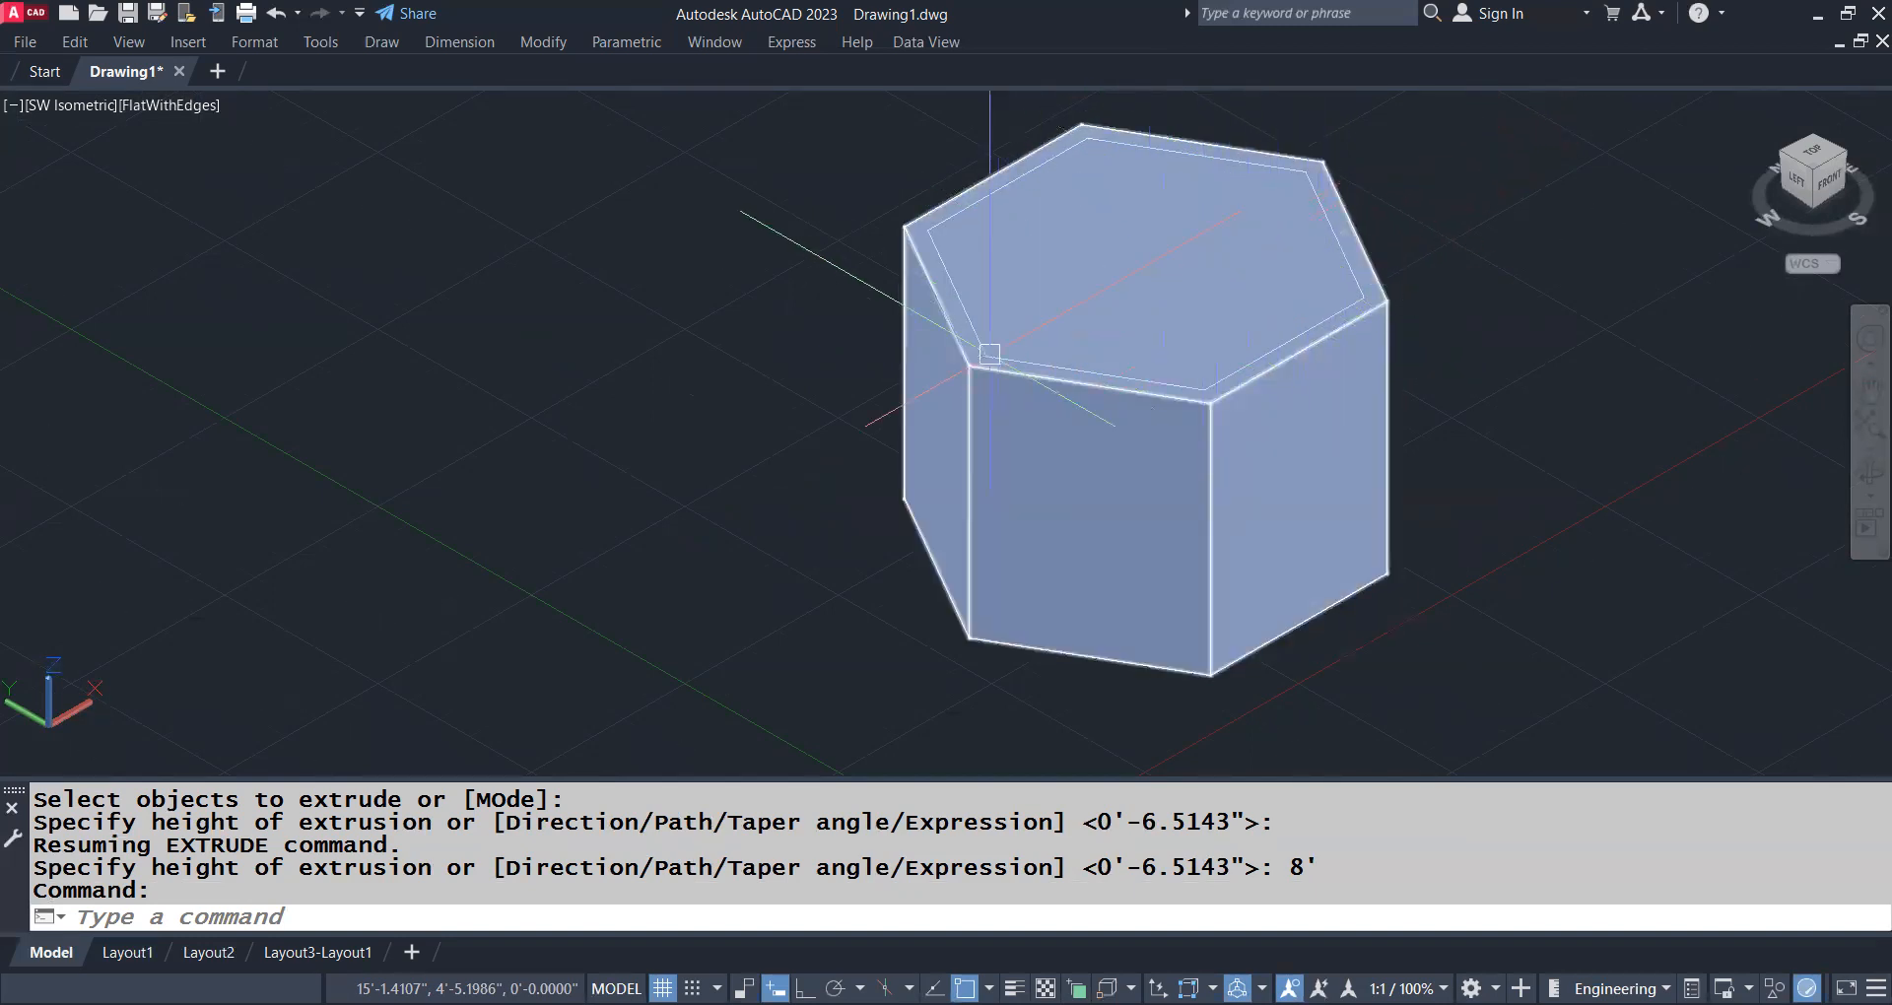
pyautogui.keyDown('ctrl'); pyautogui.click(1178, 374); pyautogui.keyUp('ctrl')
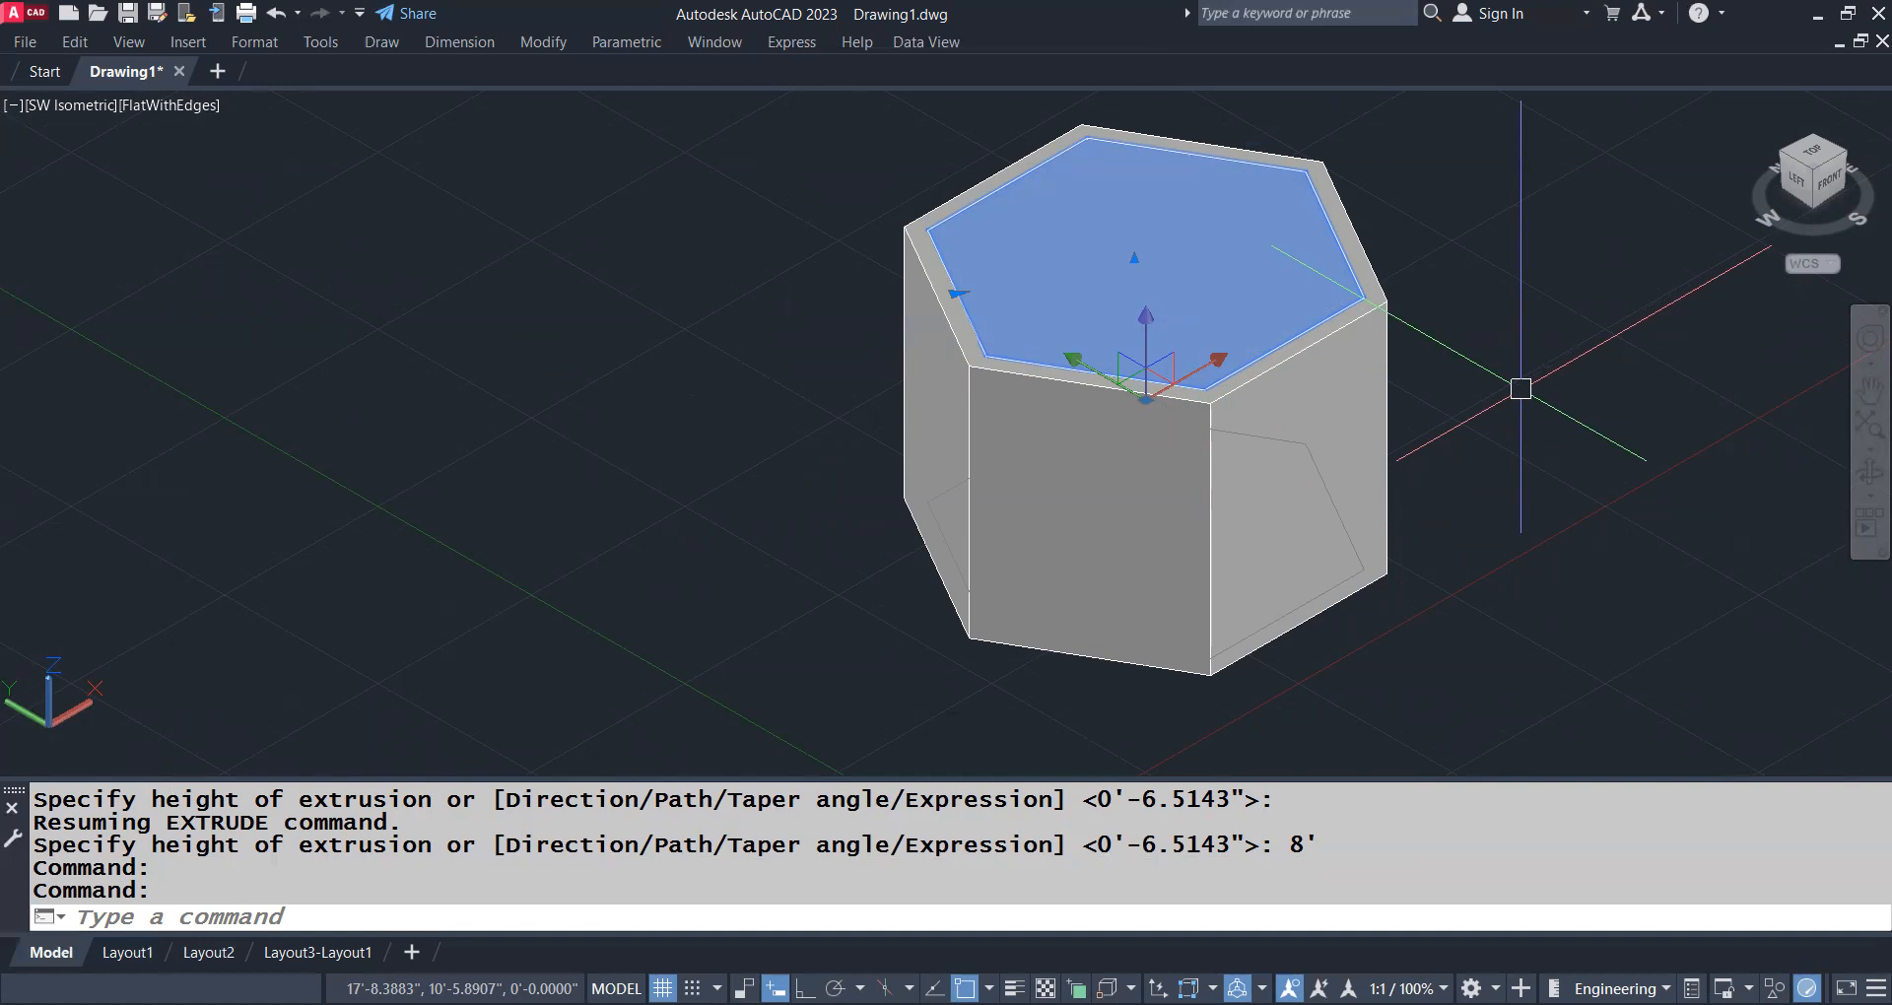
pyautogui.write('chp')
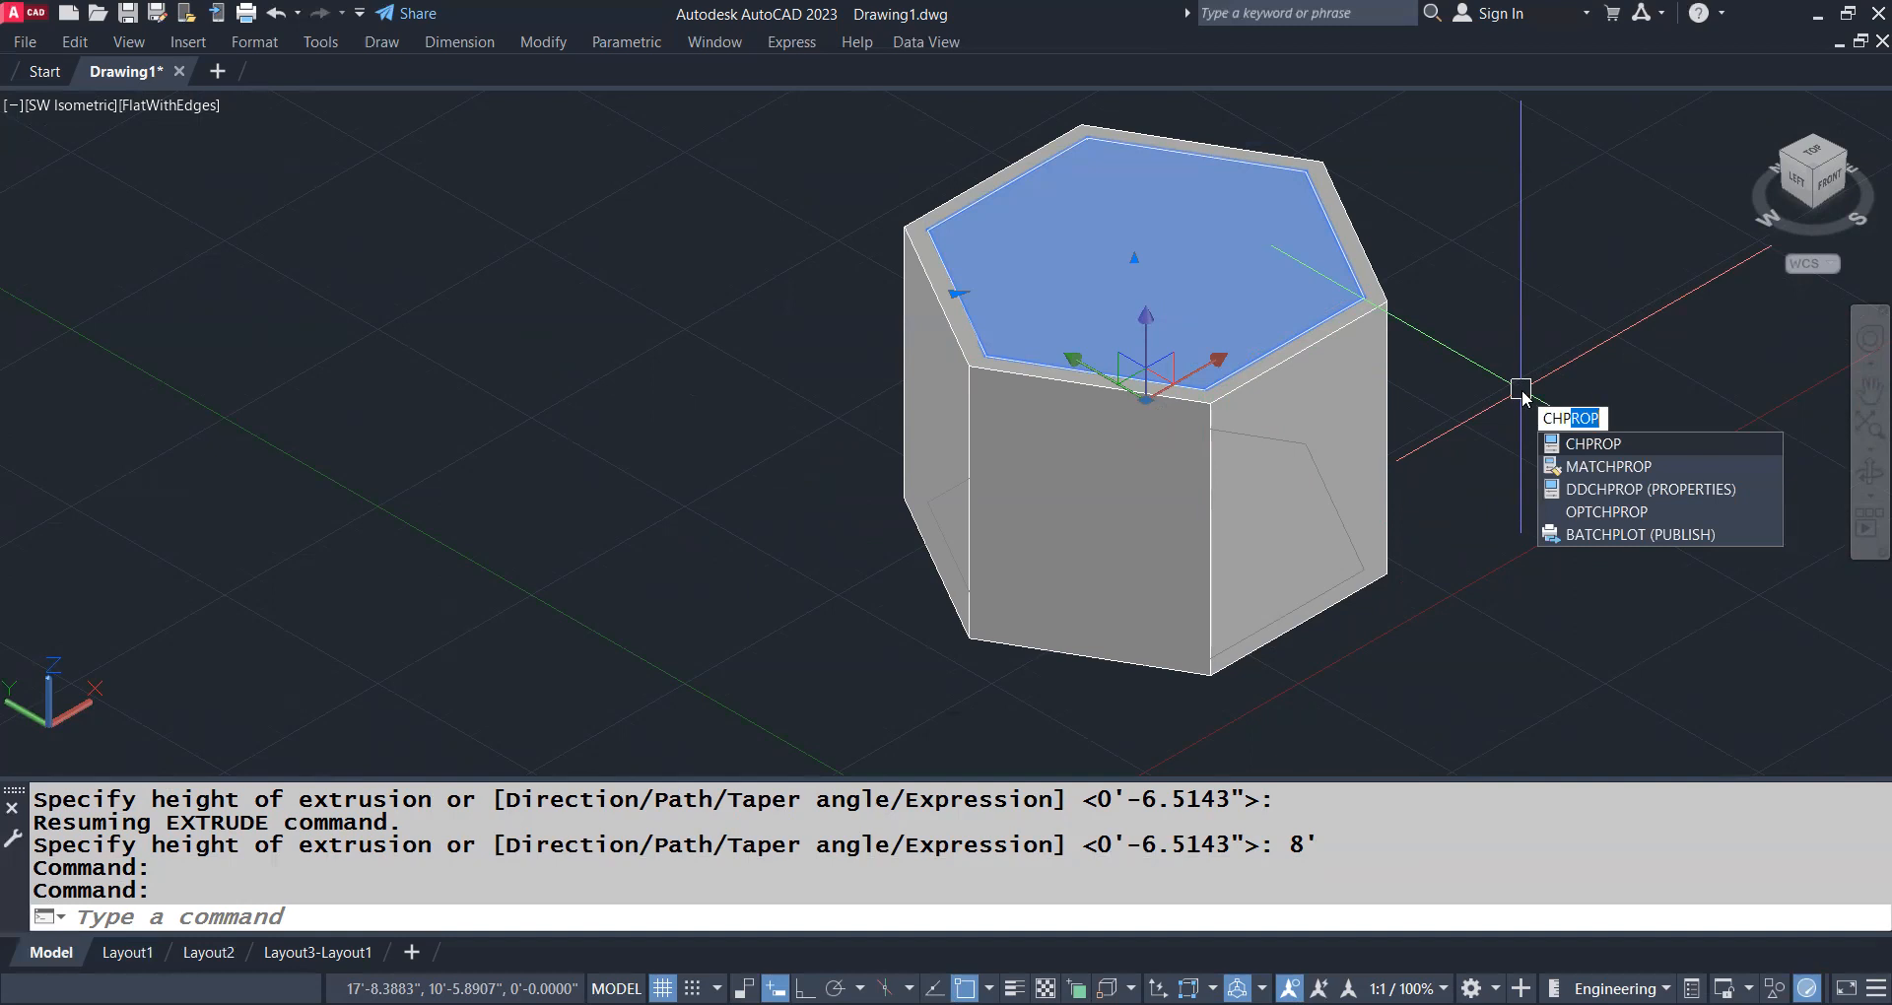
pyautogui.press('Return')
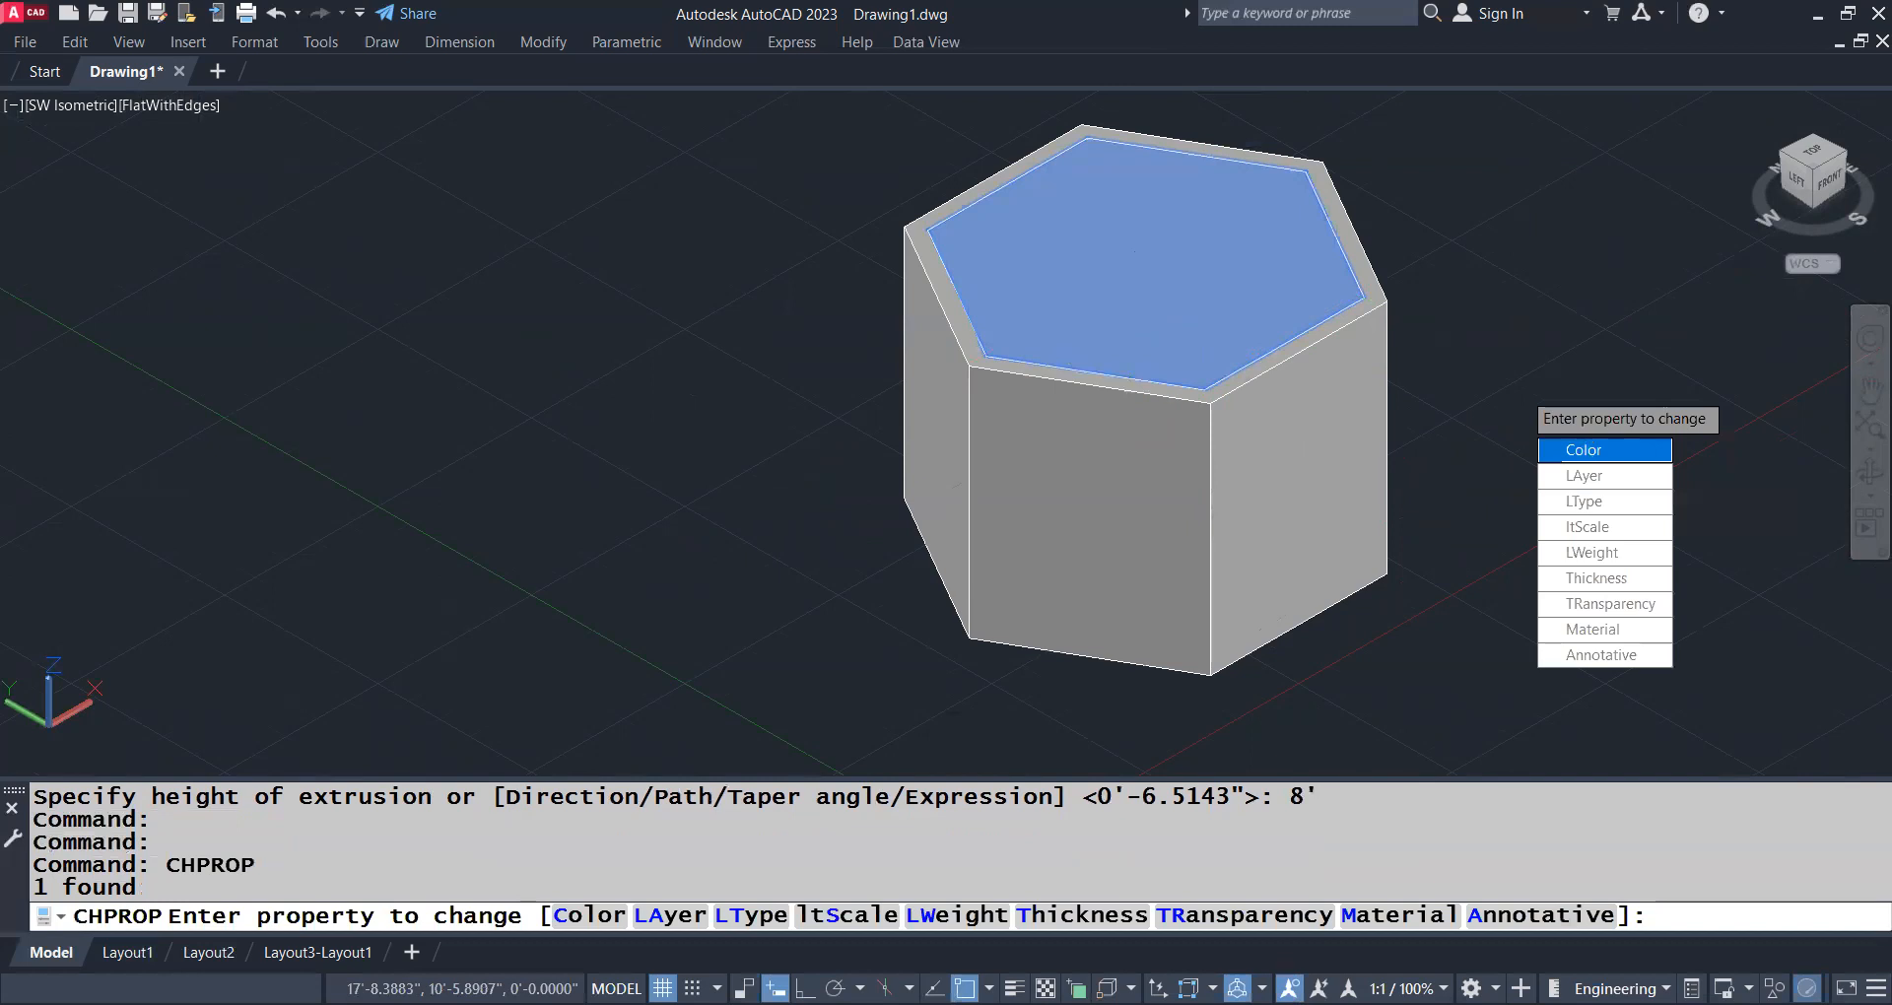
pyautogui.click(1604, 449)
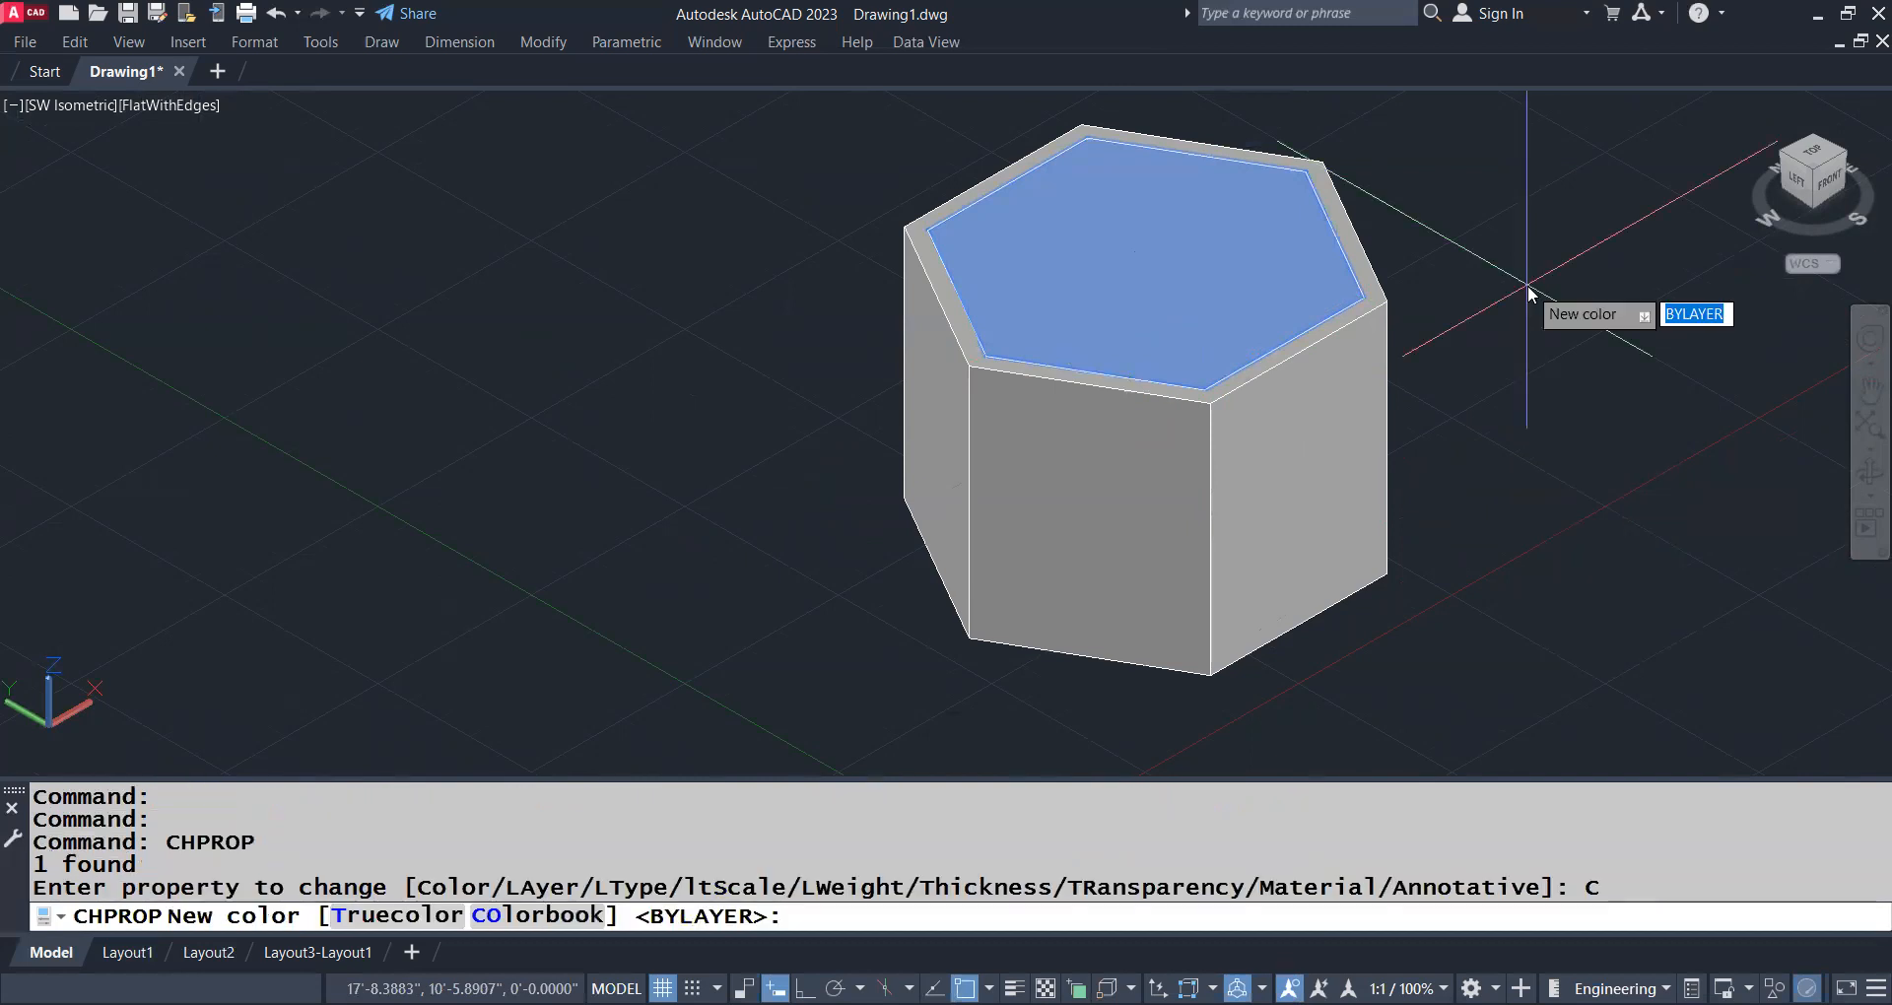
pyautogui.write('blue')
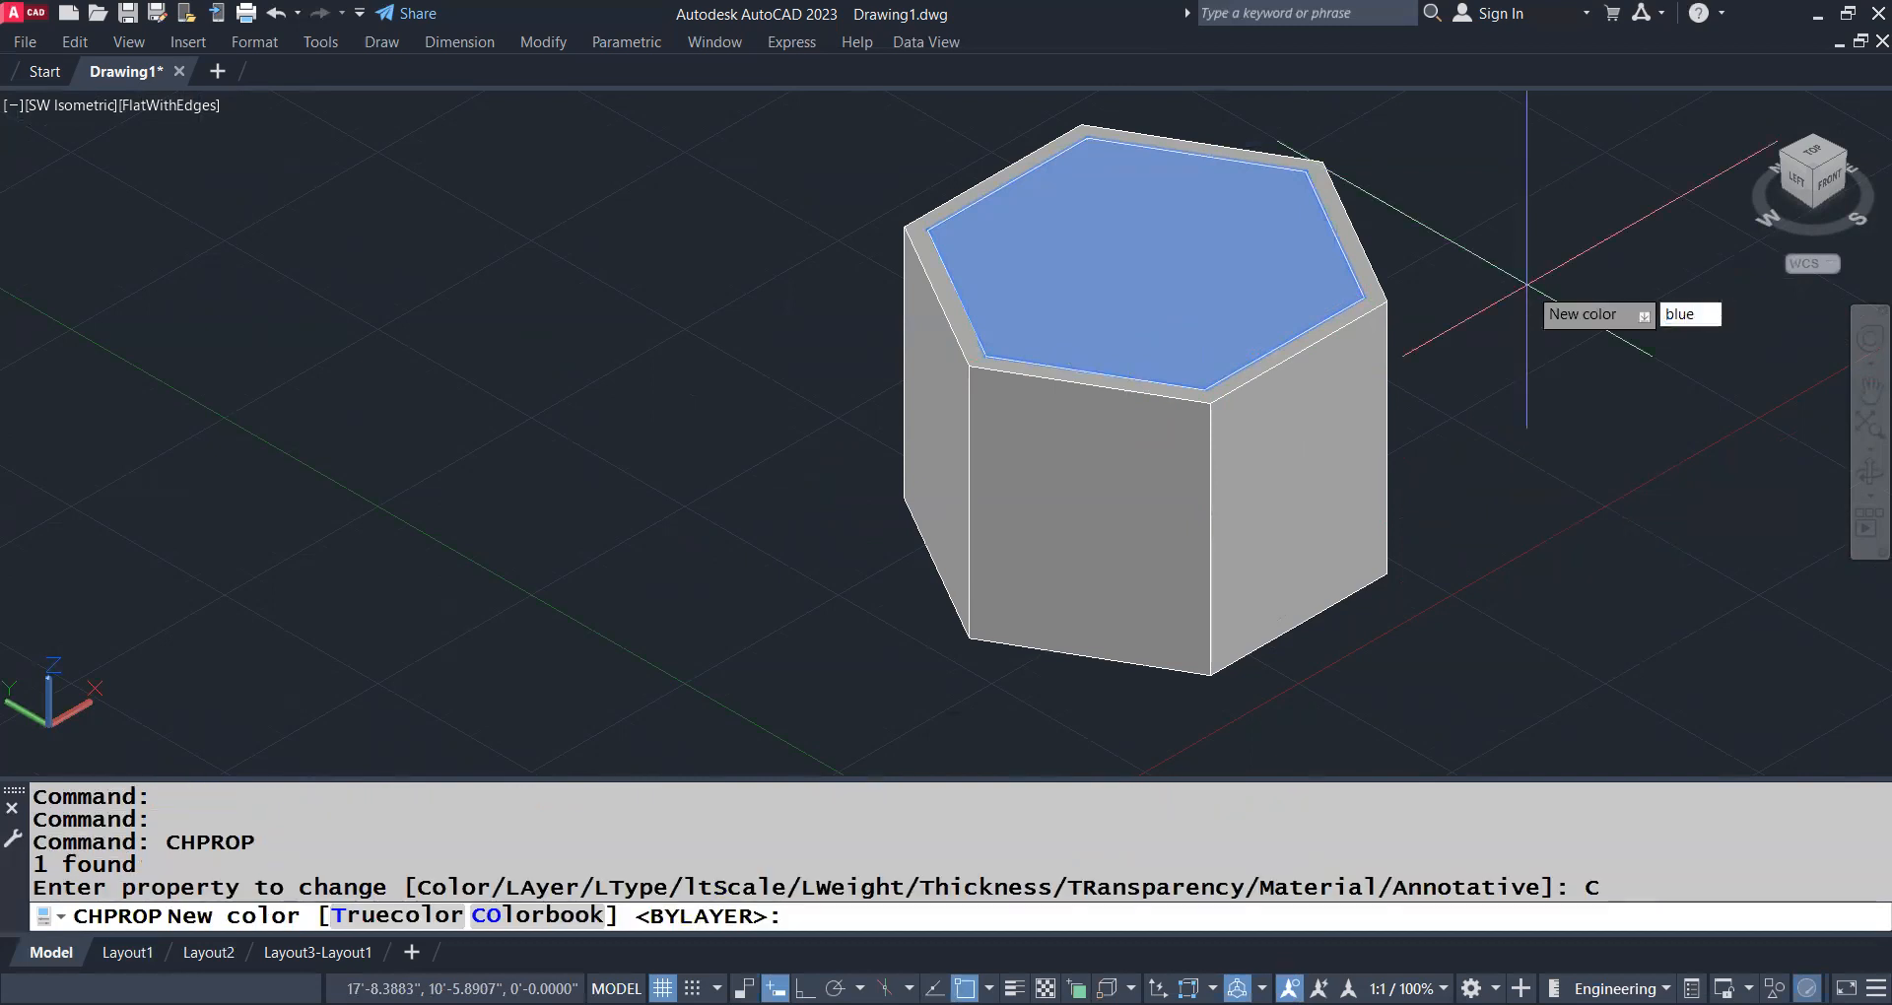
pyautogui.press('Return')
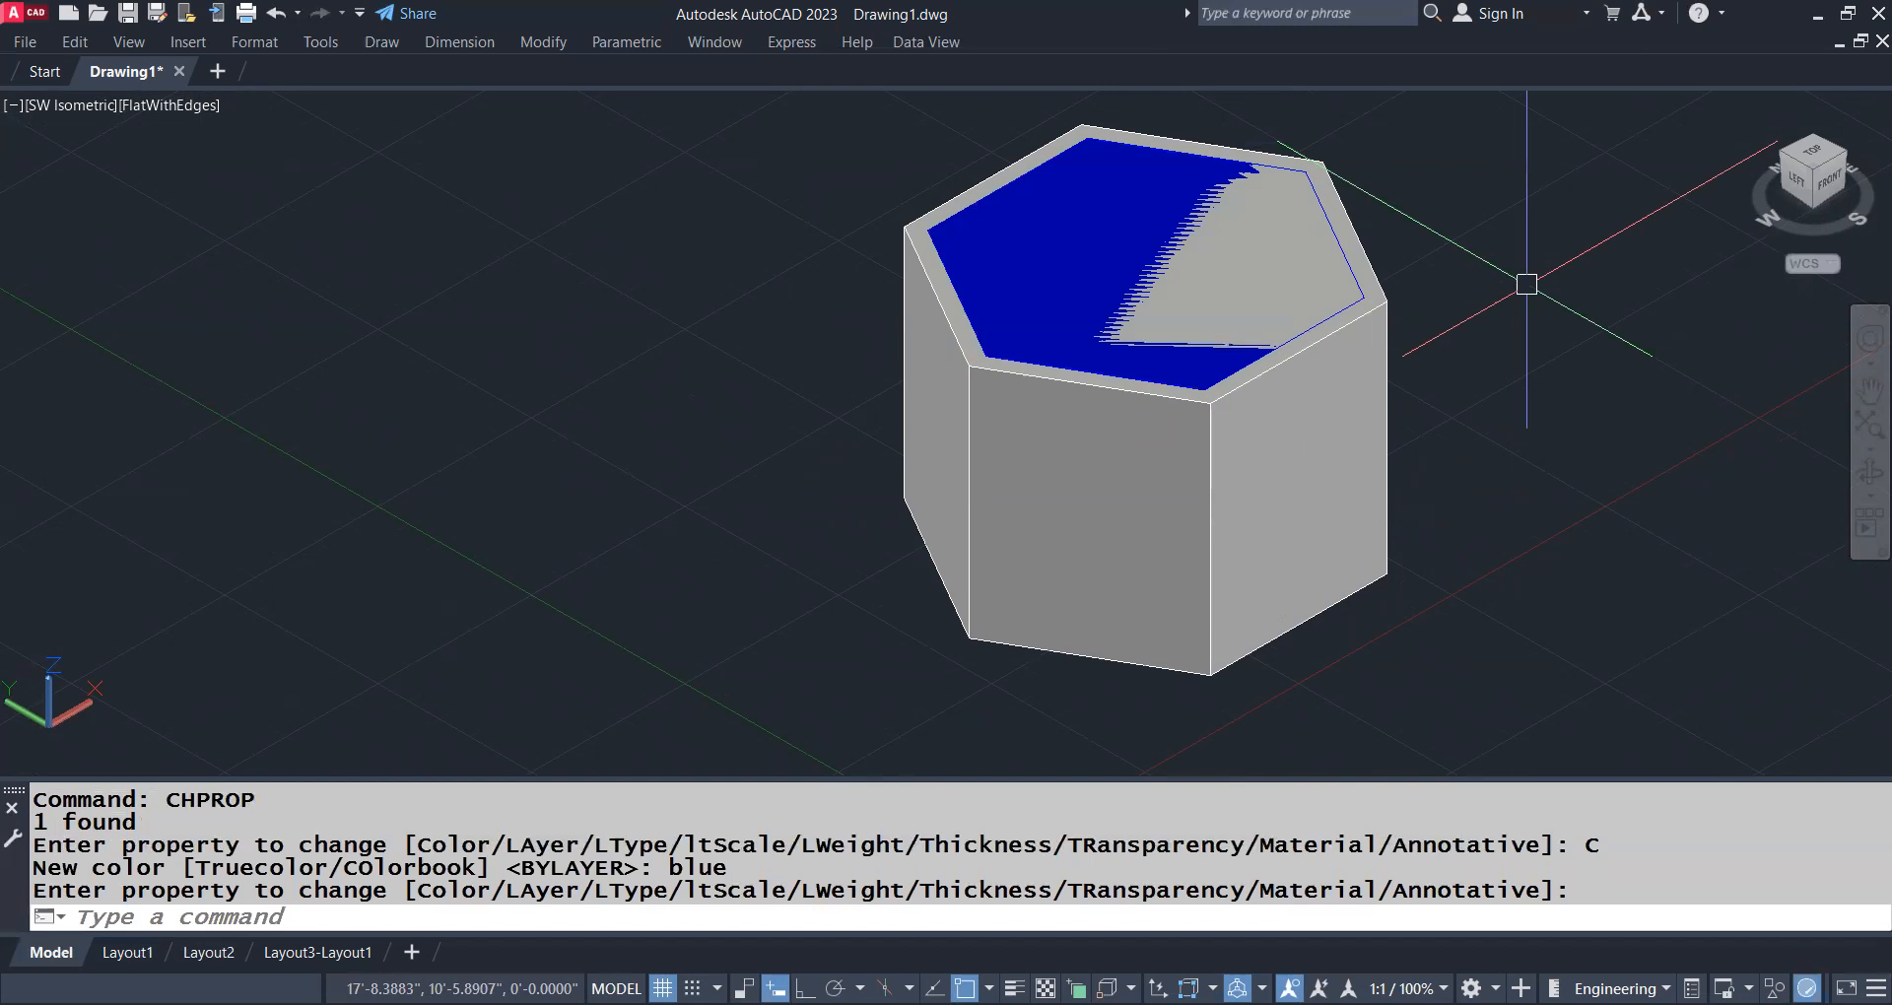
# Change the outer hexagonal solid's color to cyan with CHPROP
pyautogui.click(1370, 470)
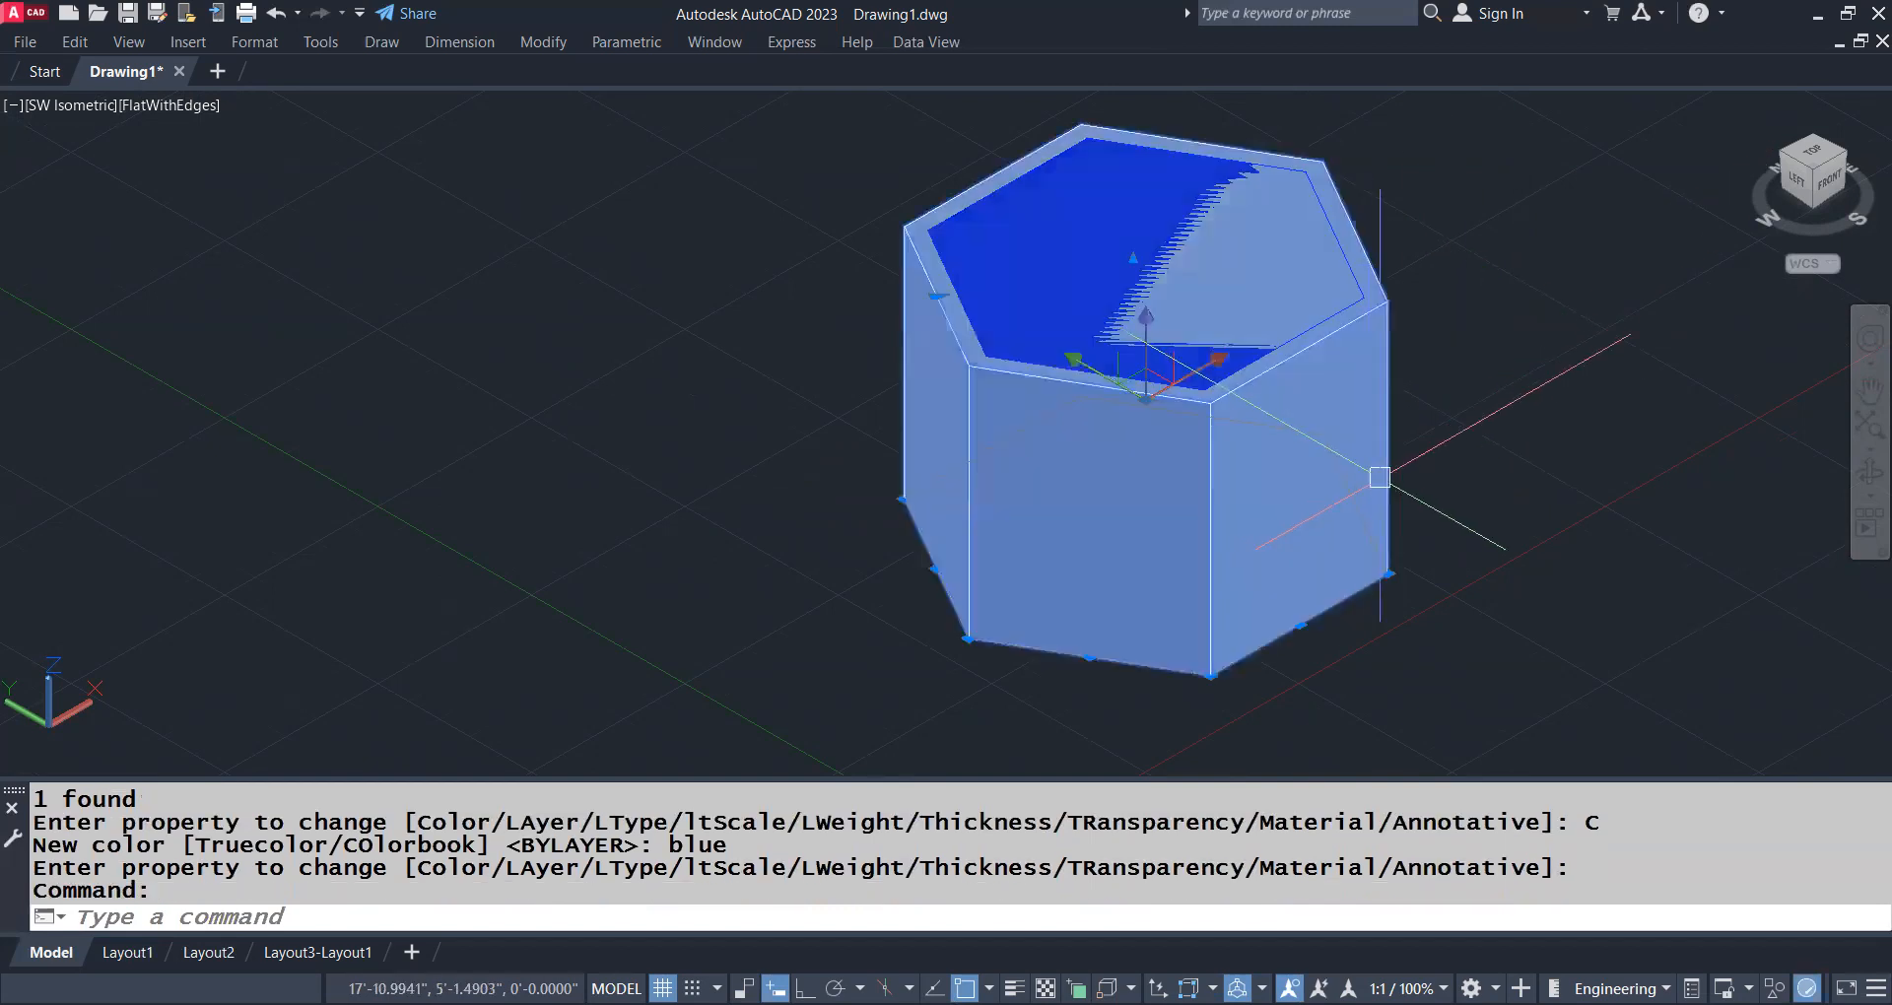
pyautogui.press('Return')
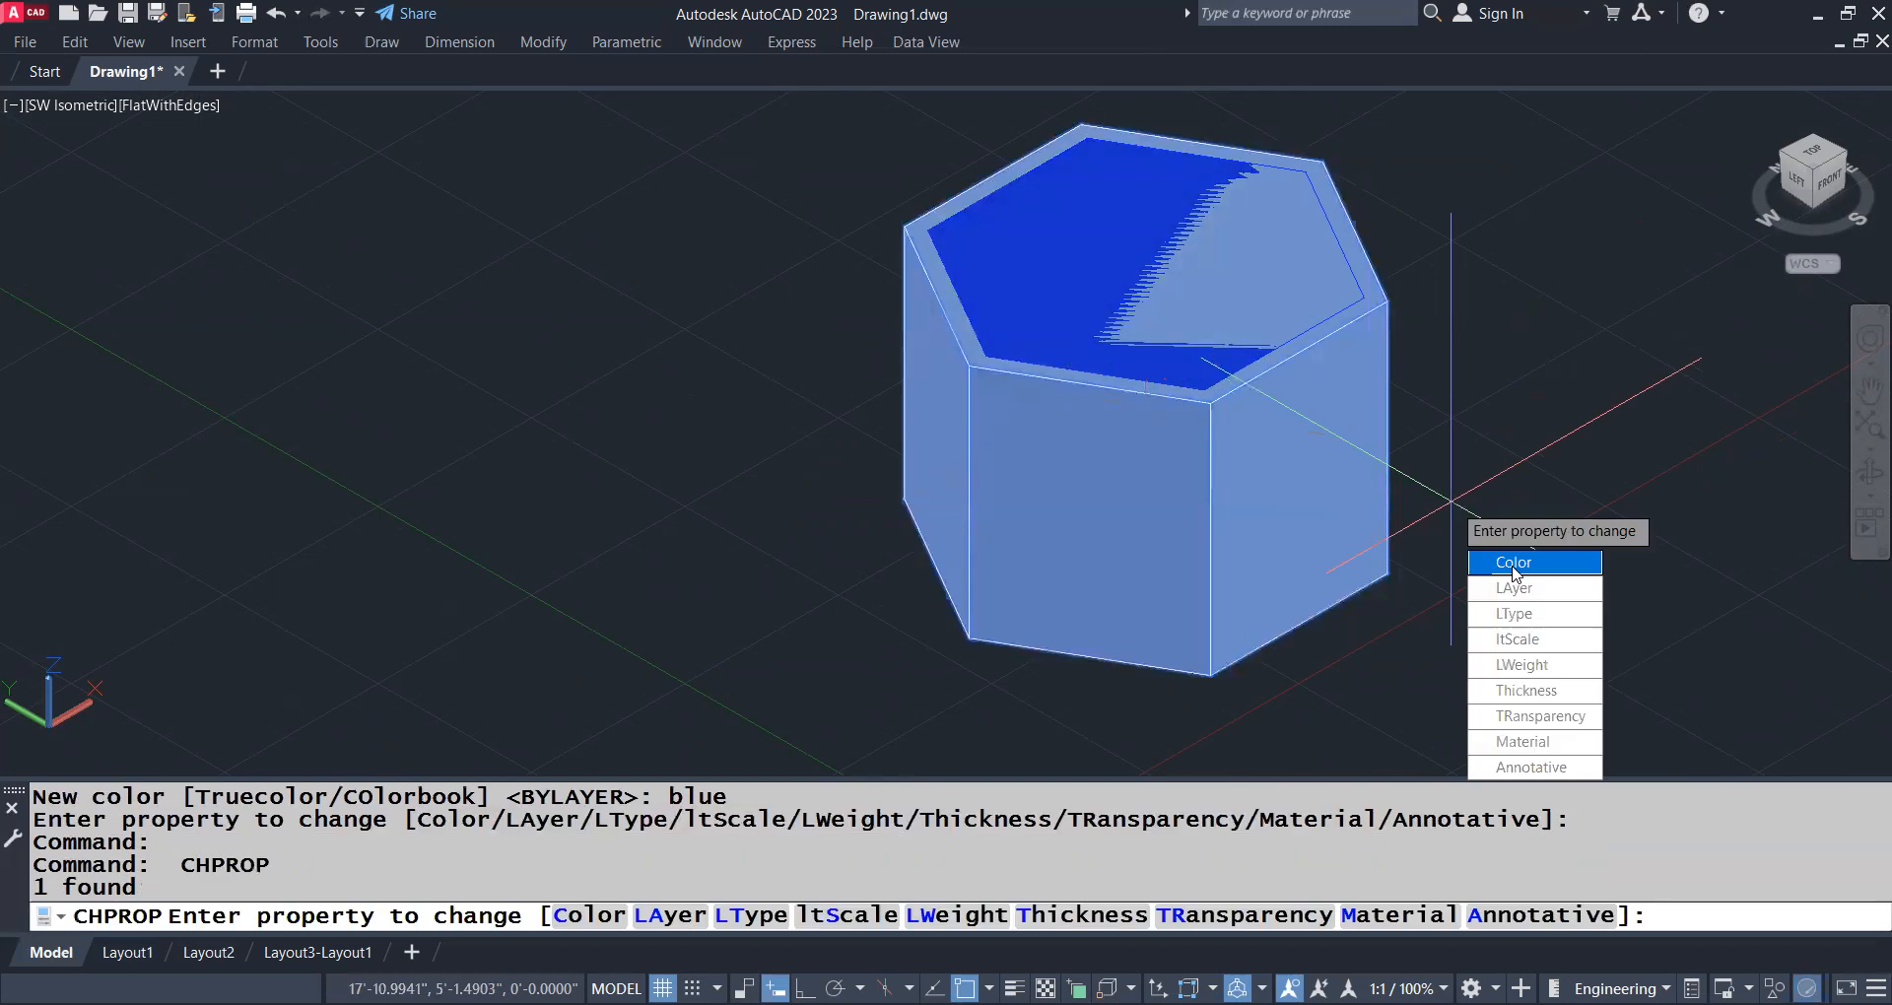
pyautogui.write('c')
pyautogui.press('Return')
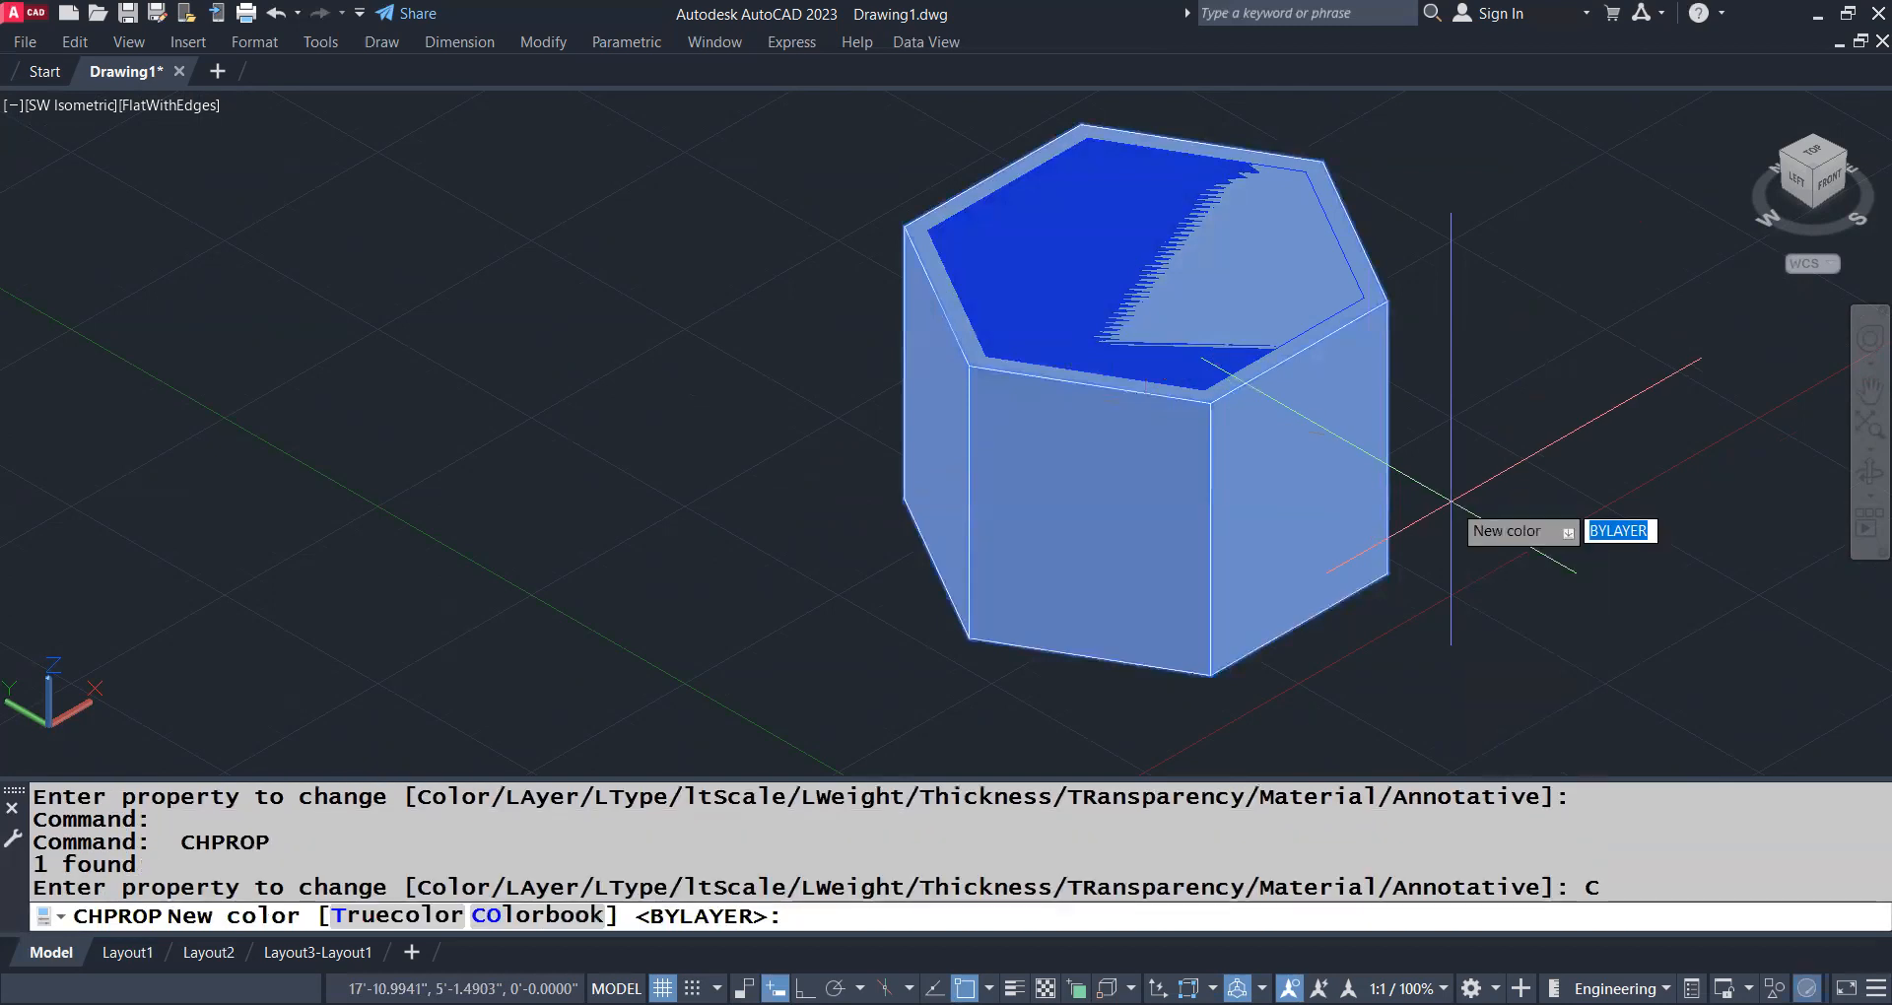
pyautogui.write('cyan')
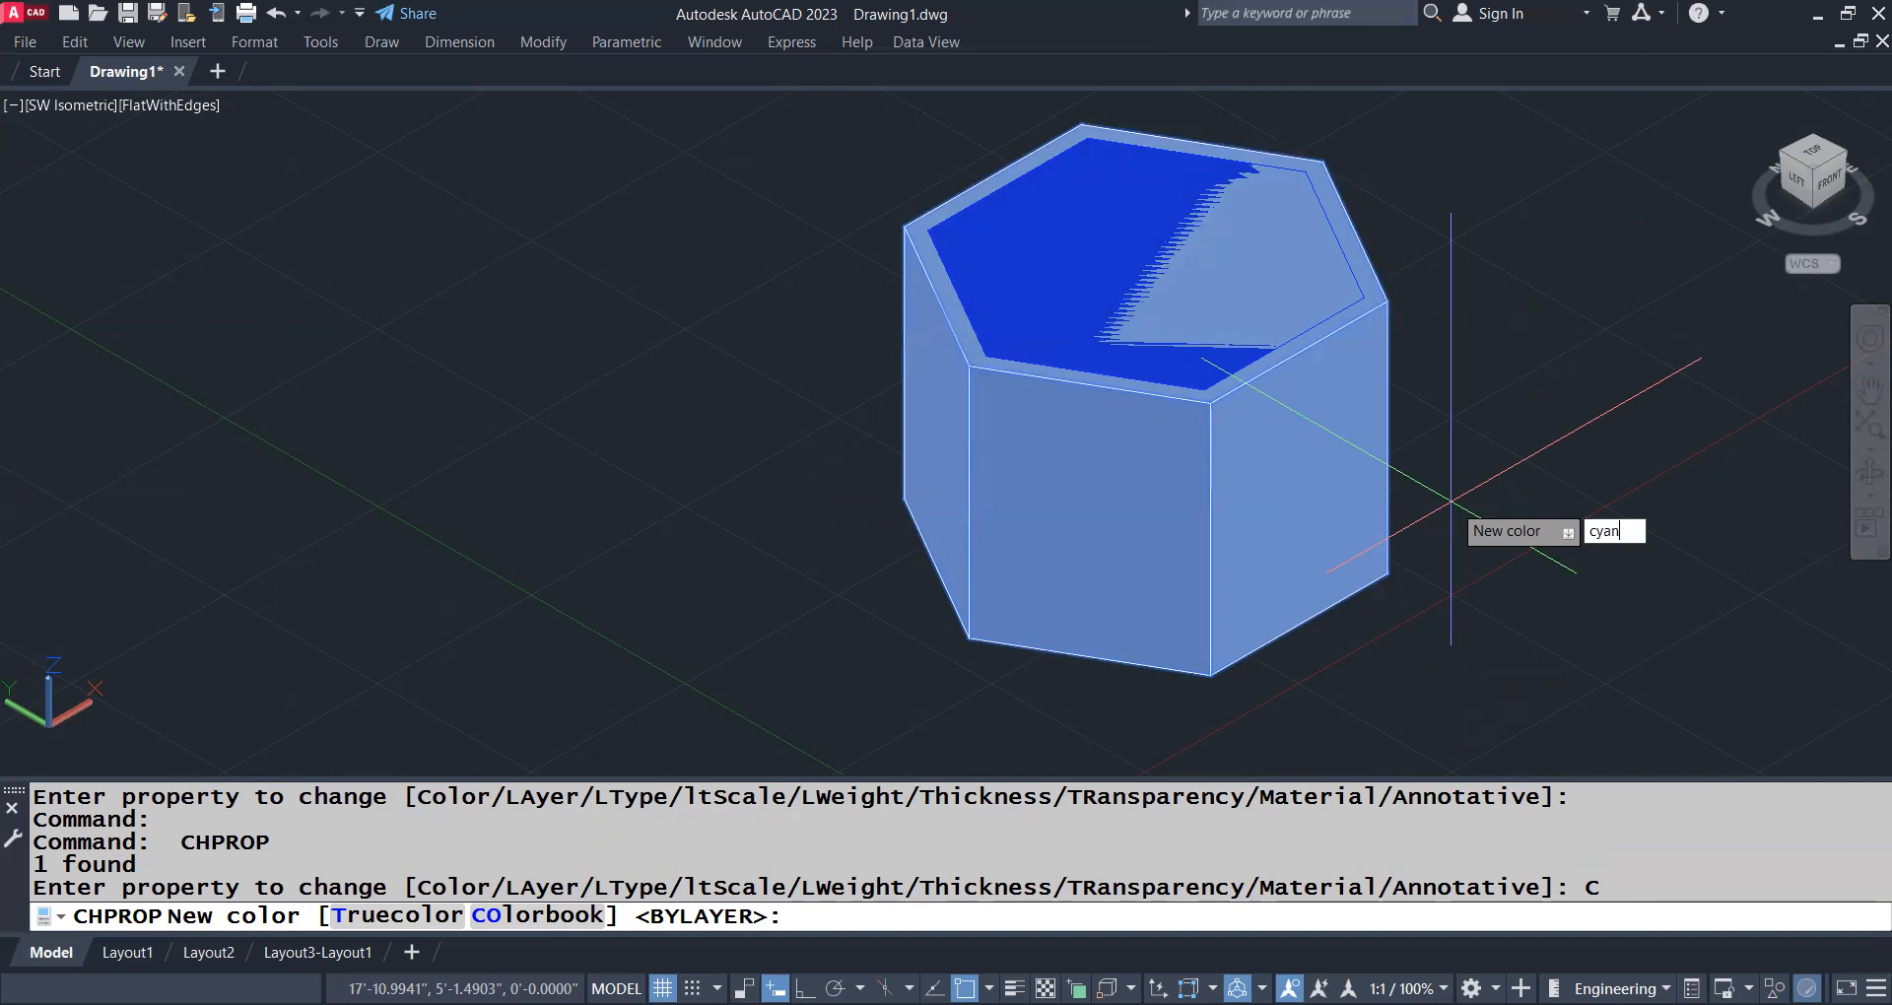
pyautogui.press('Return')
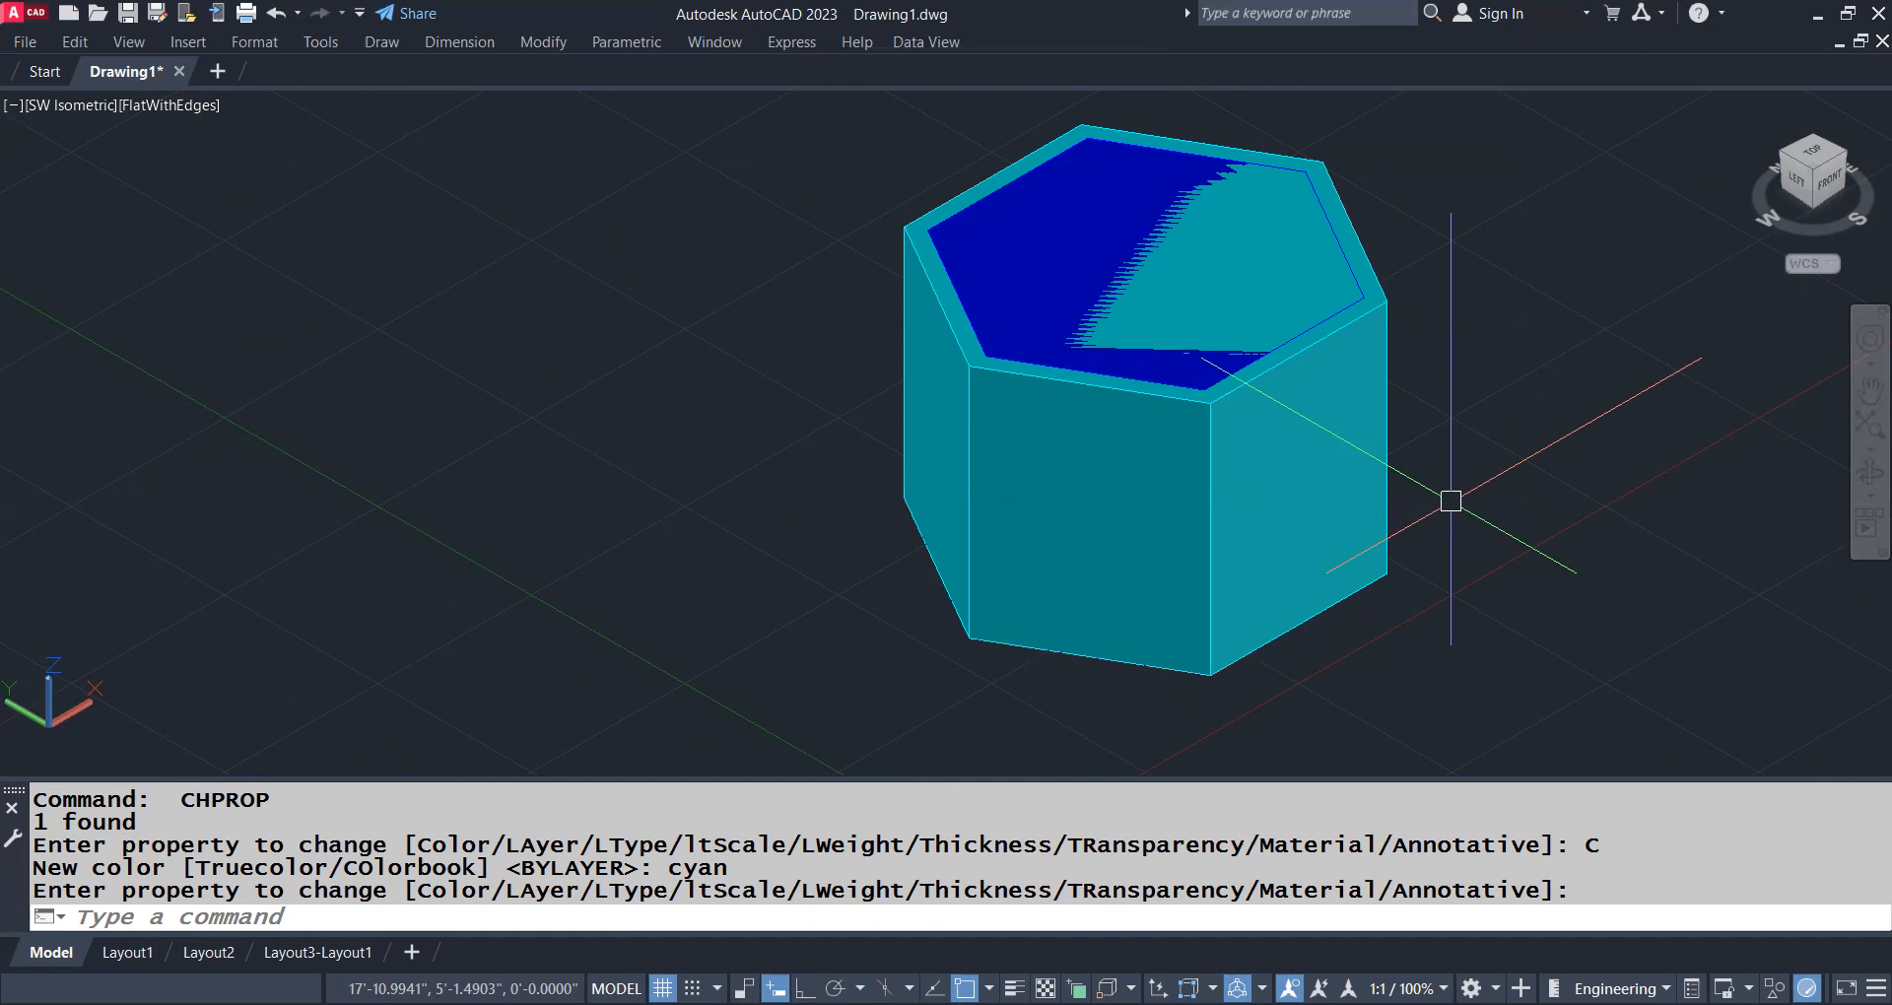
# Subtract the blue inner solid from the cyan outer solid with SUBTRACT to hollow out the hexagonal prism
pyautogui.scroll(4, 936, 228)
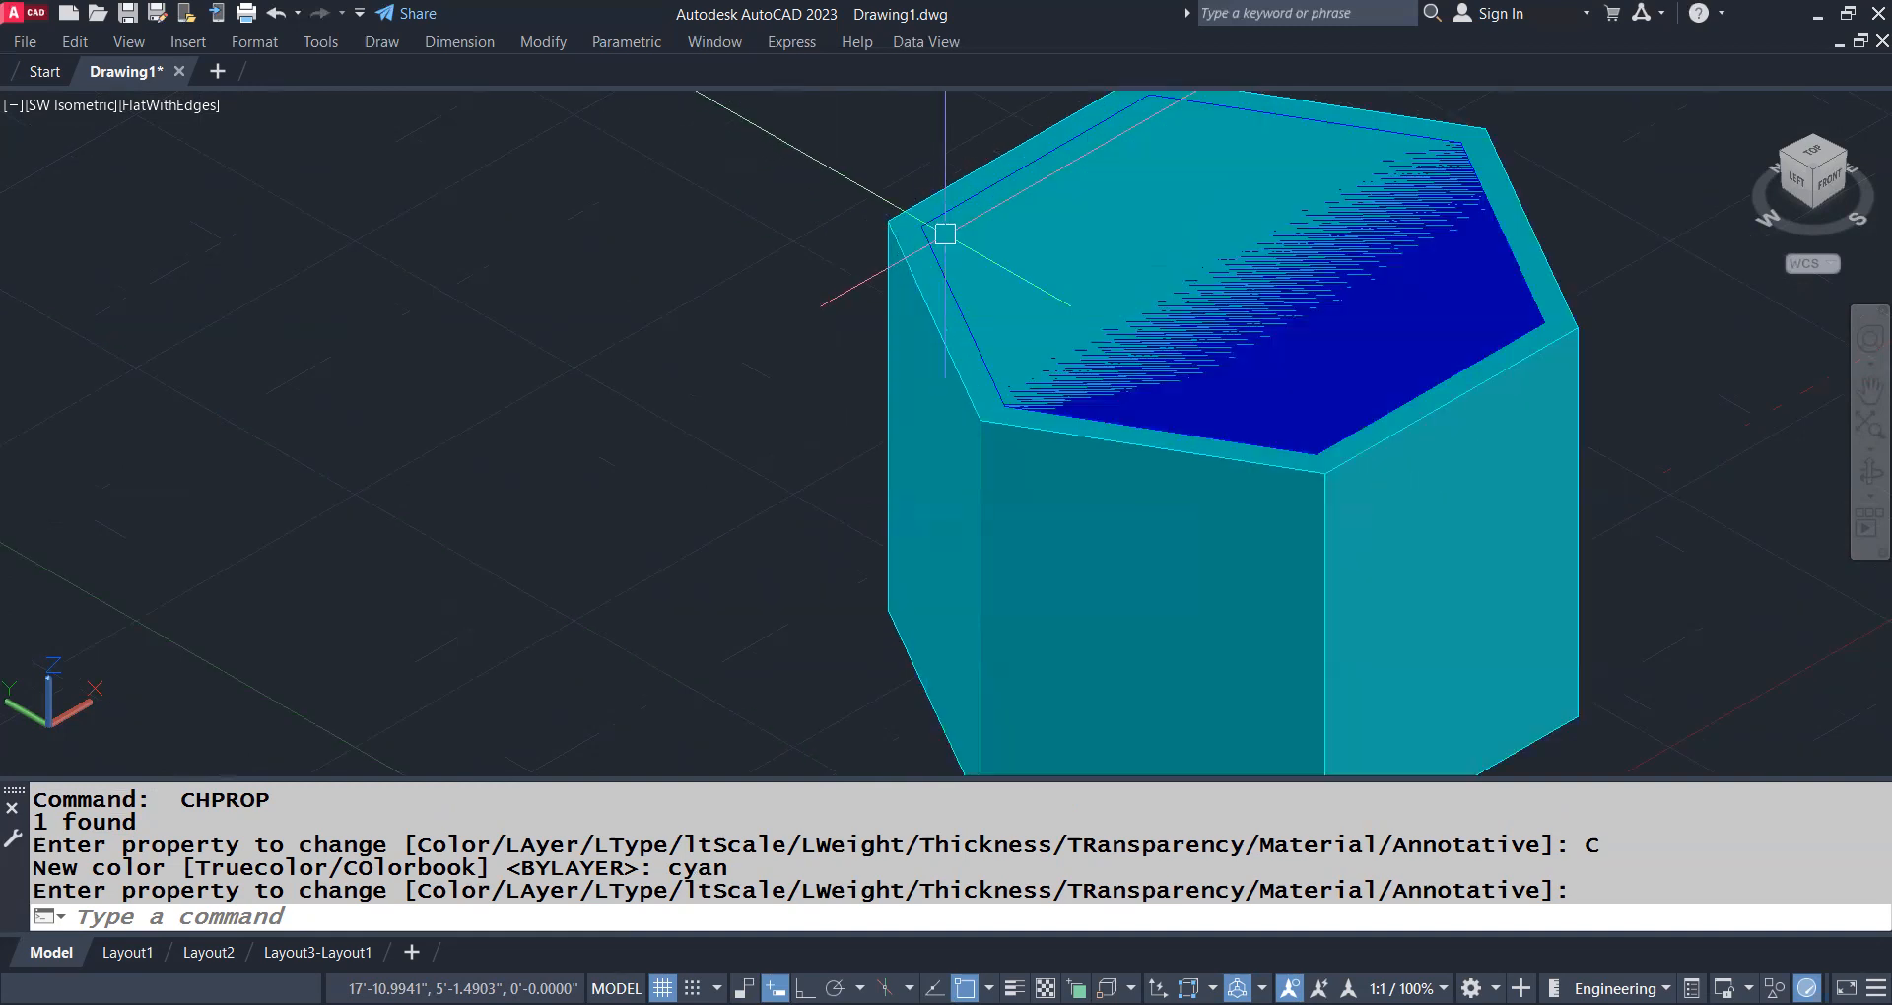
pyautogui.write('sub')
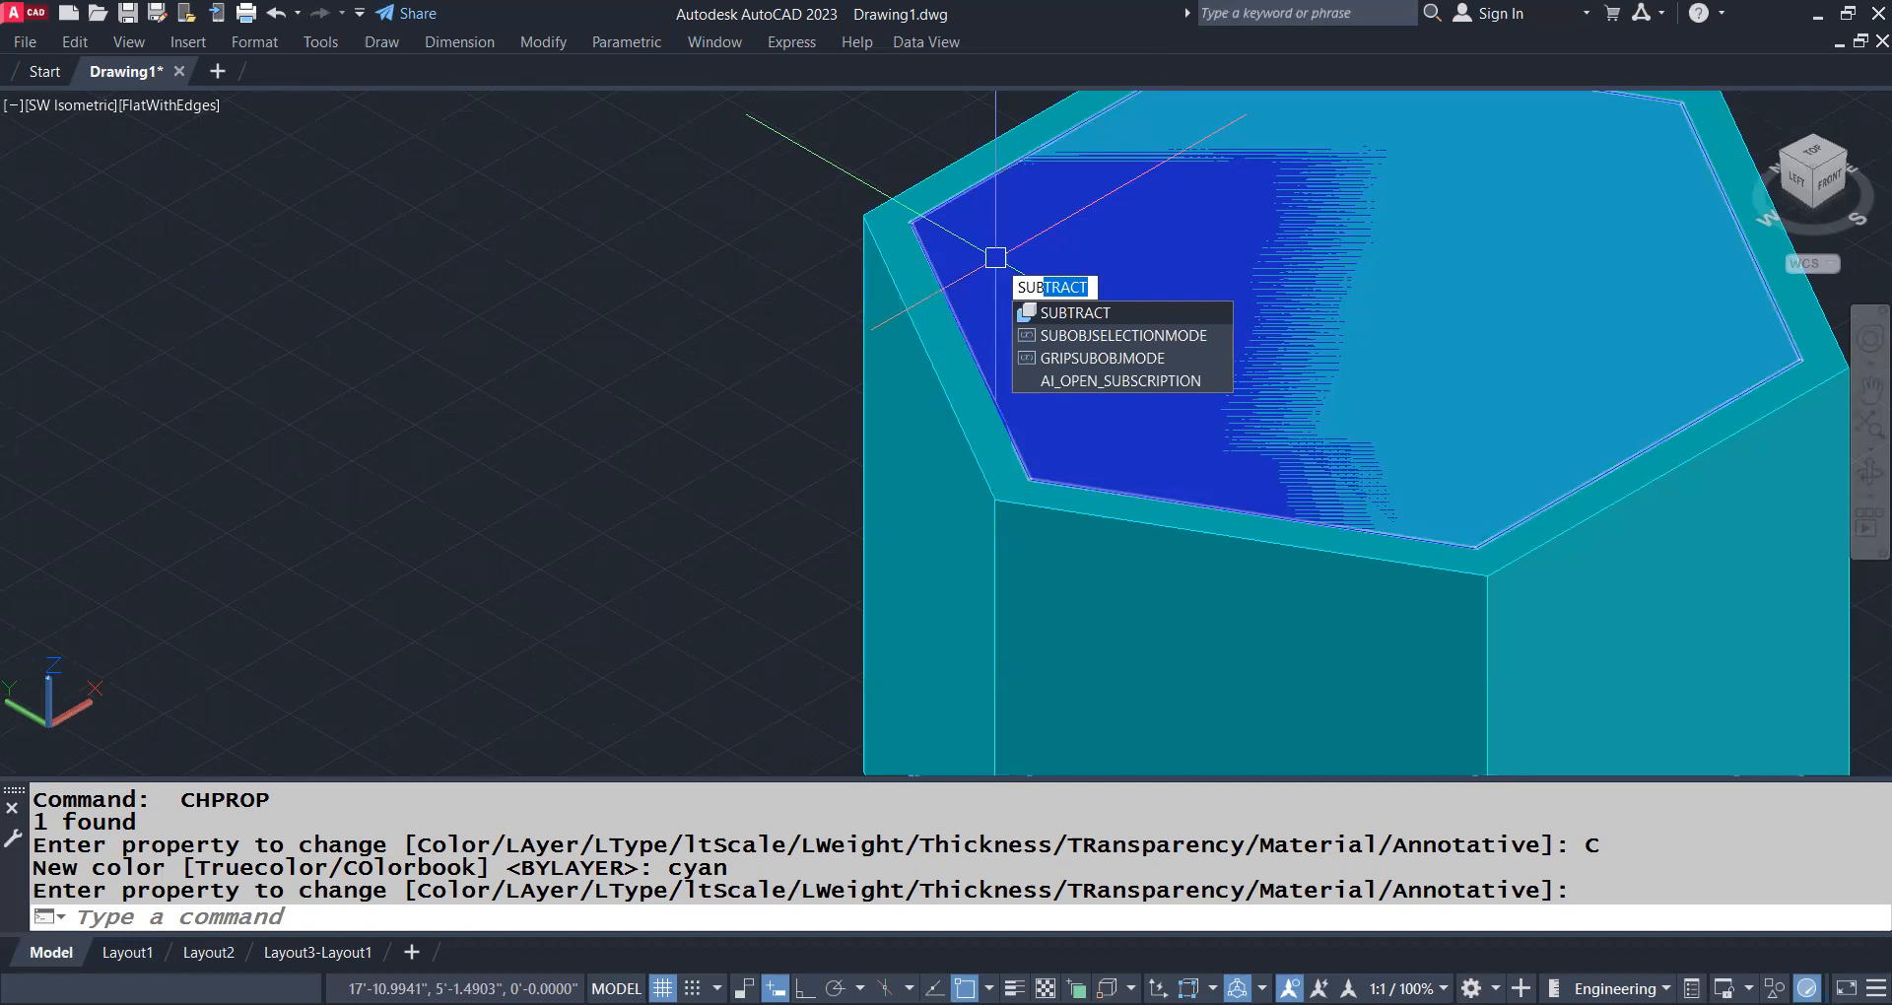
pyautogui.press('Return')
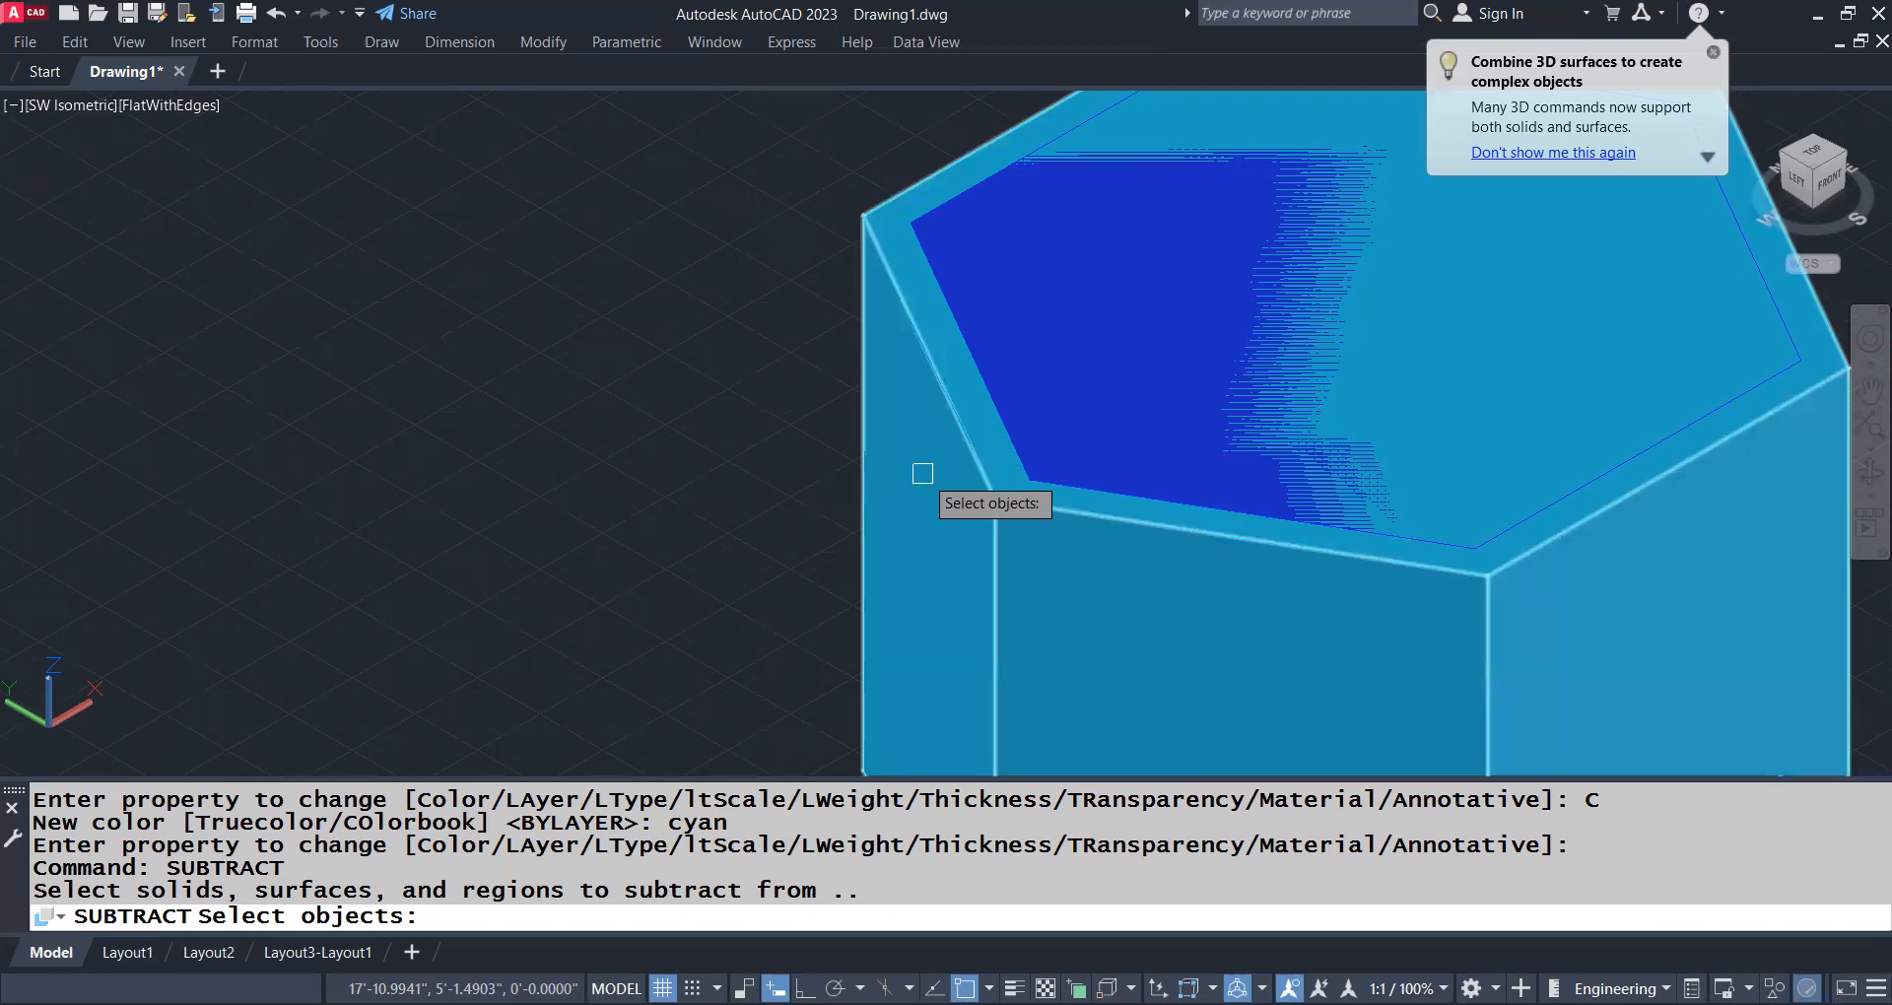
pyautogui.click(897, 277)
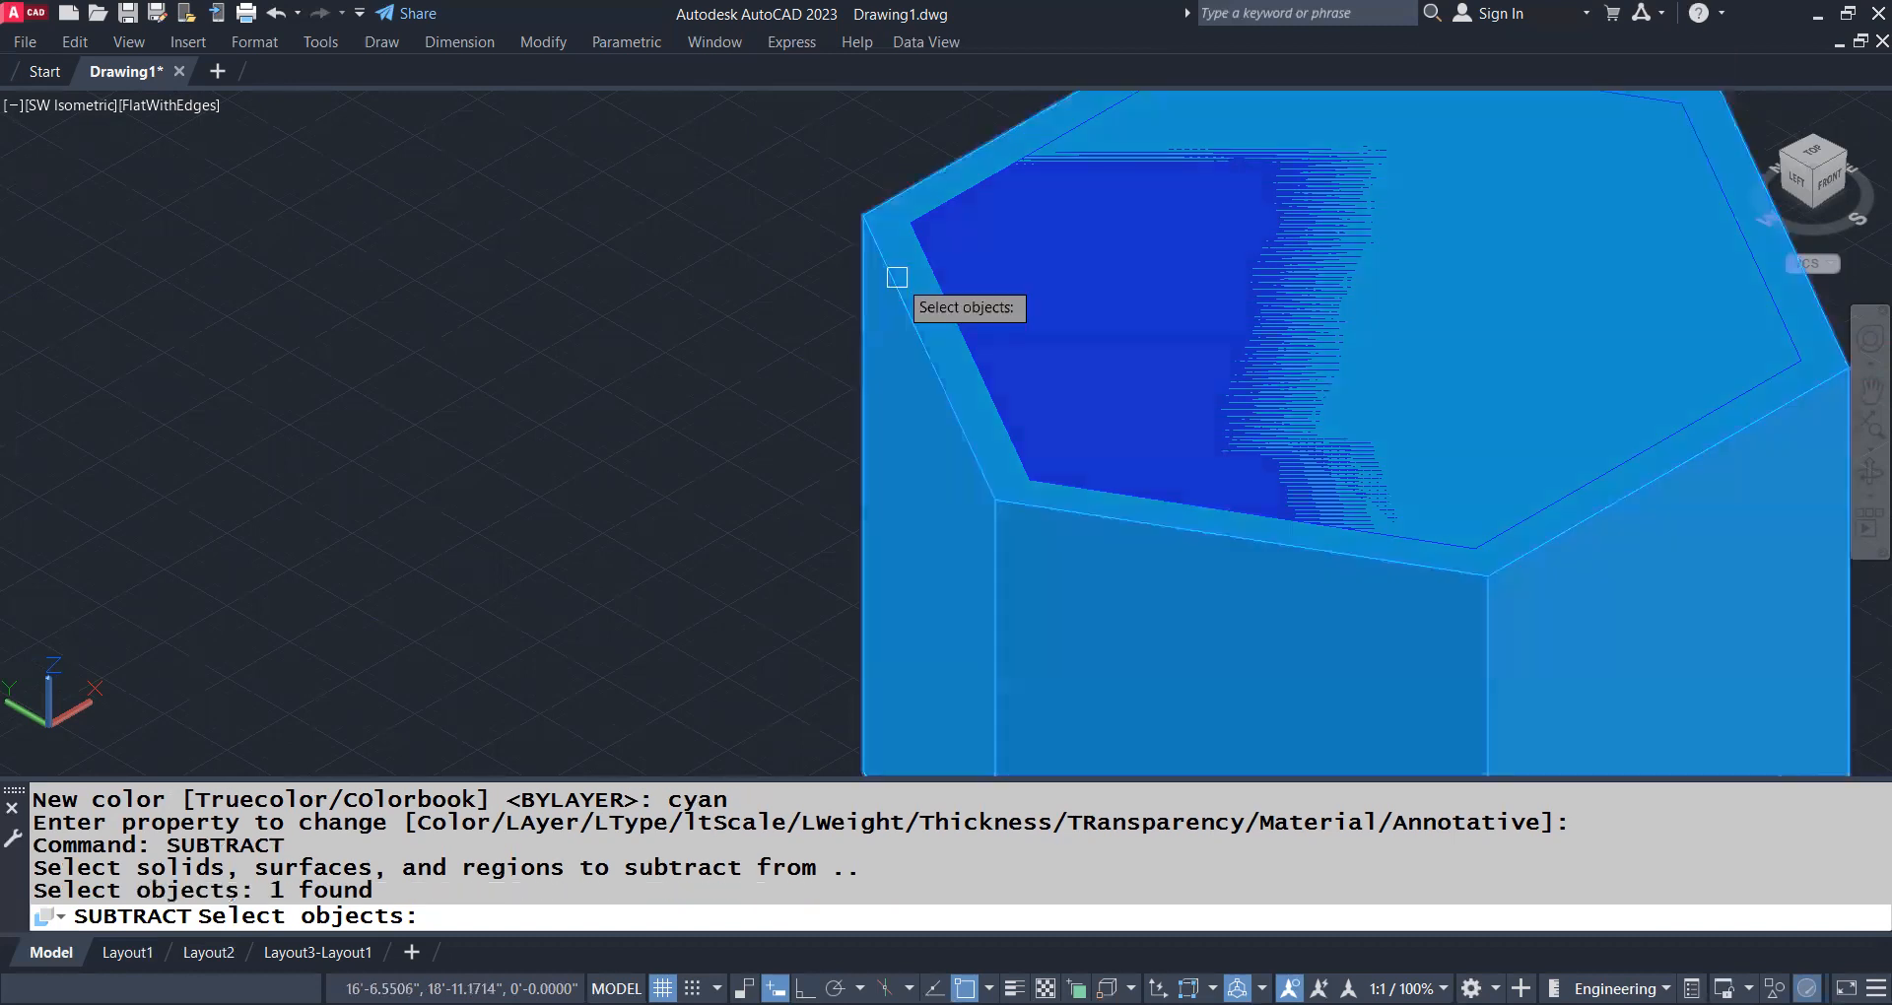
pyautogui.press('Return')
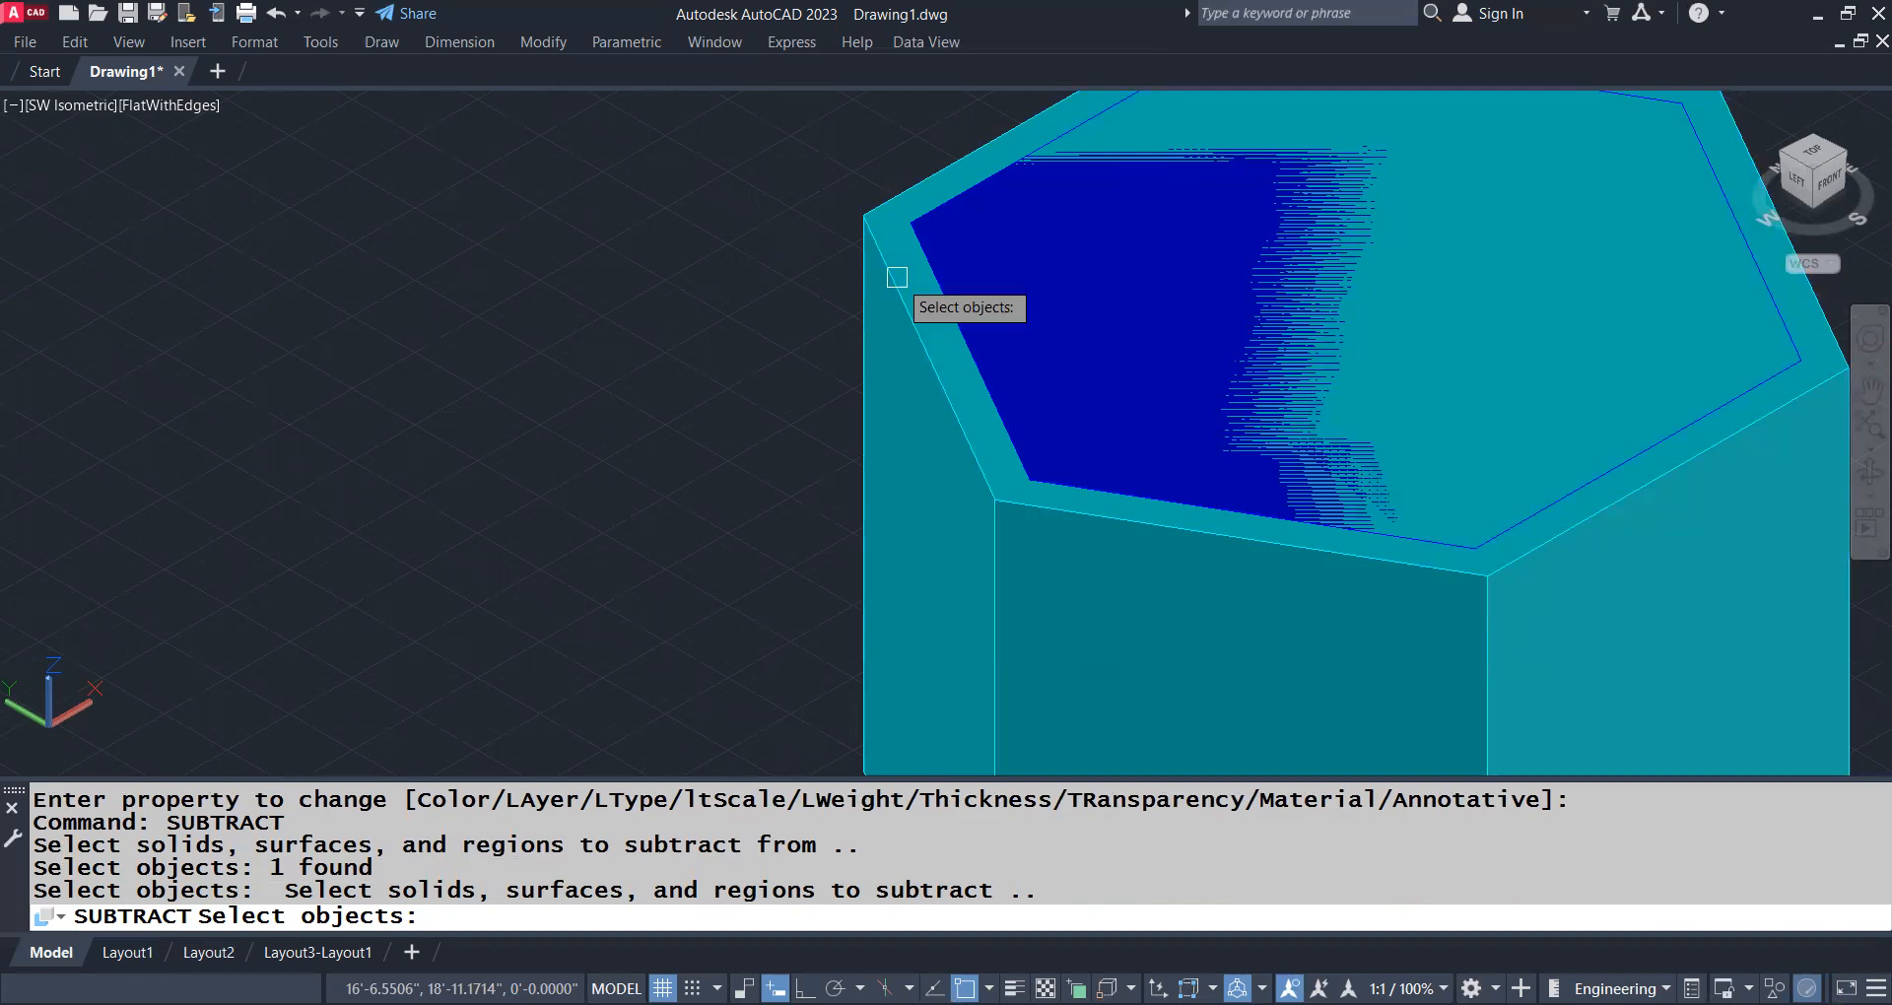
pyautogui.click(942, 279)
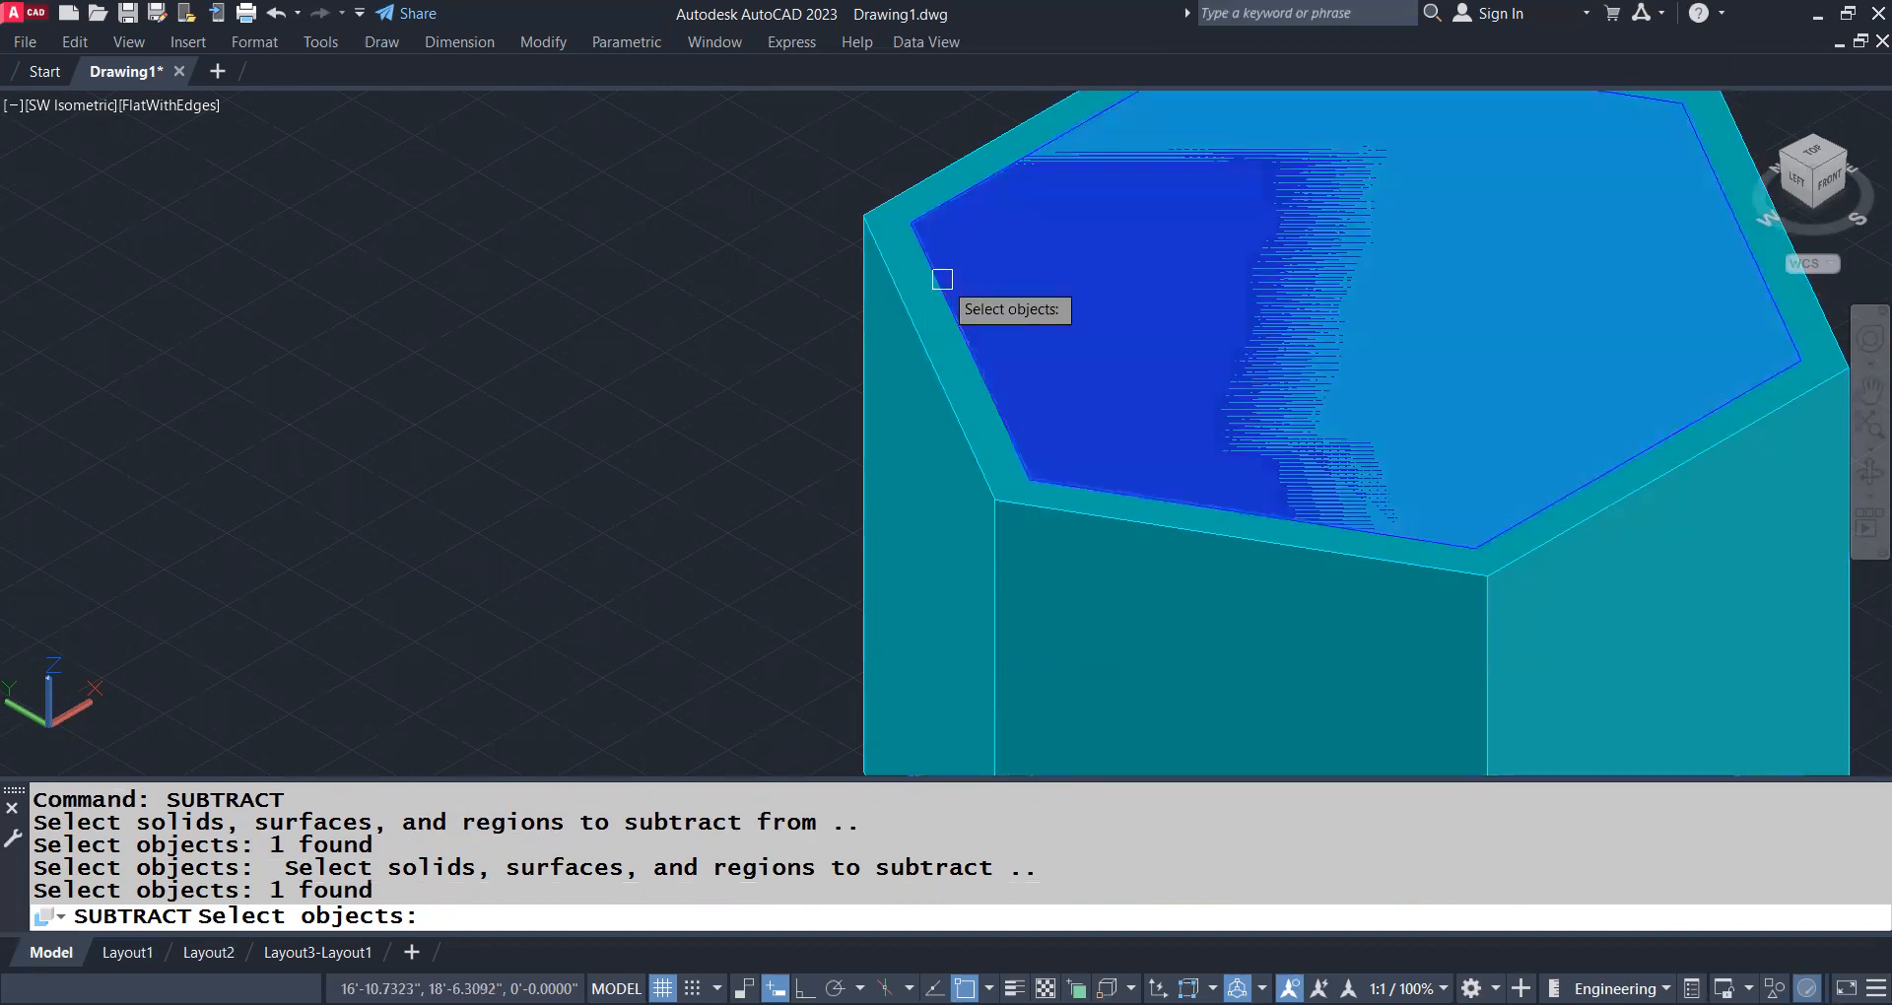
pyautogui.press('Return')
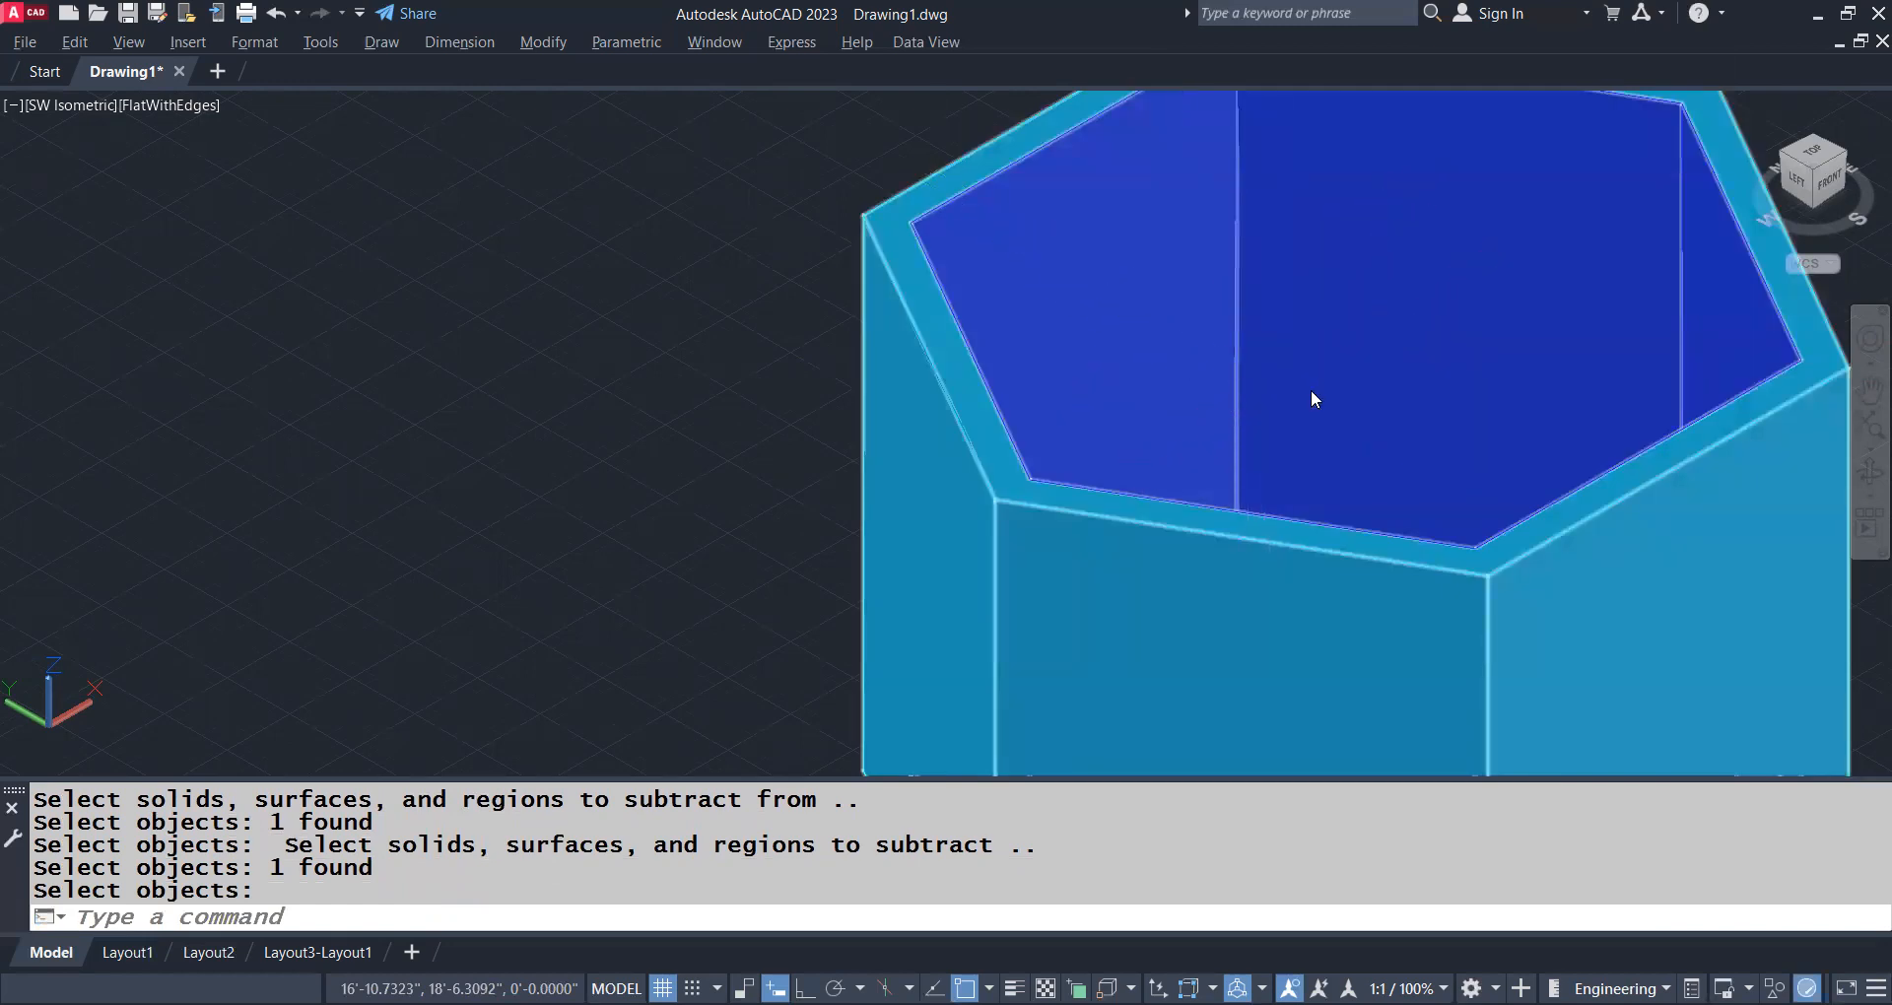
# Switch to the plan view of the current UCS and set the visual style to 2D Wireframe
pyautogui.keyDown('shift'); pyautogui.moveTo(1307, 404); pyautogui.dragTo(1125, 267, button='middle'); pyautogui.keyUp('shift')
pyautogui.scroll(-5, 1168, 365)
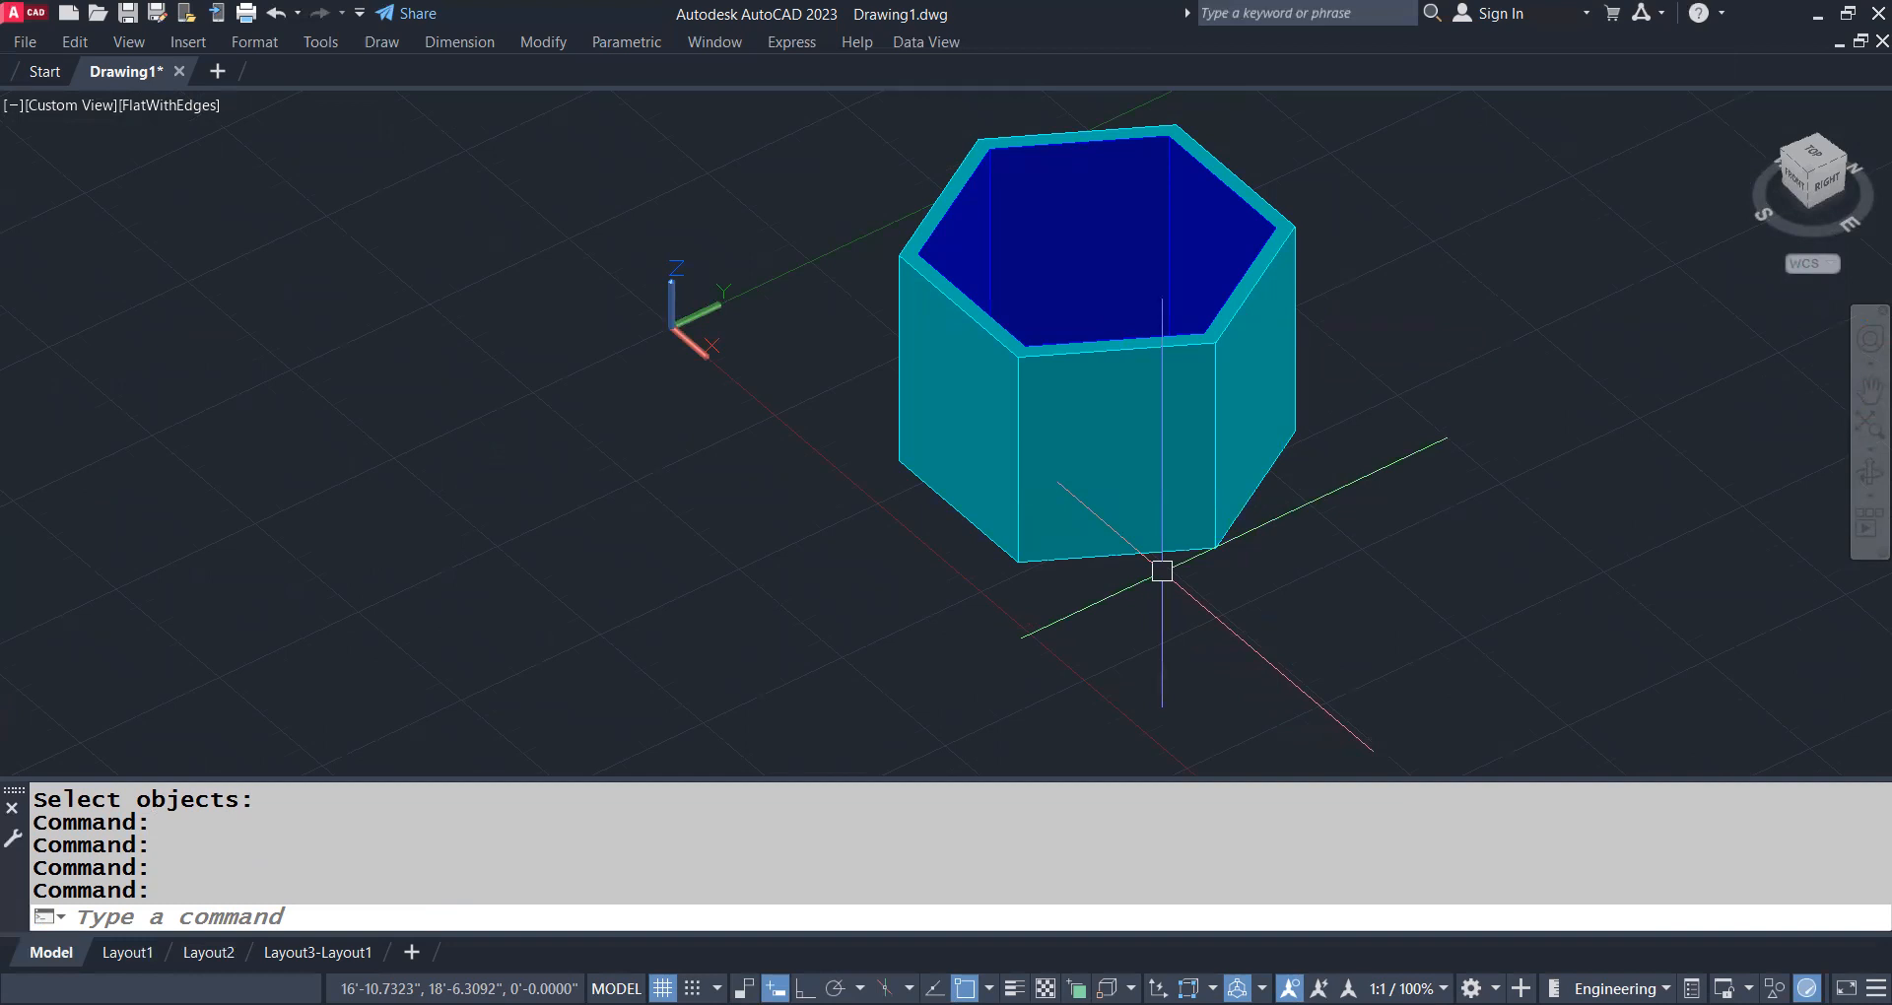
pyautogui.write('PLAN')
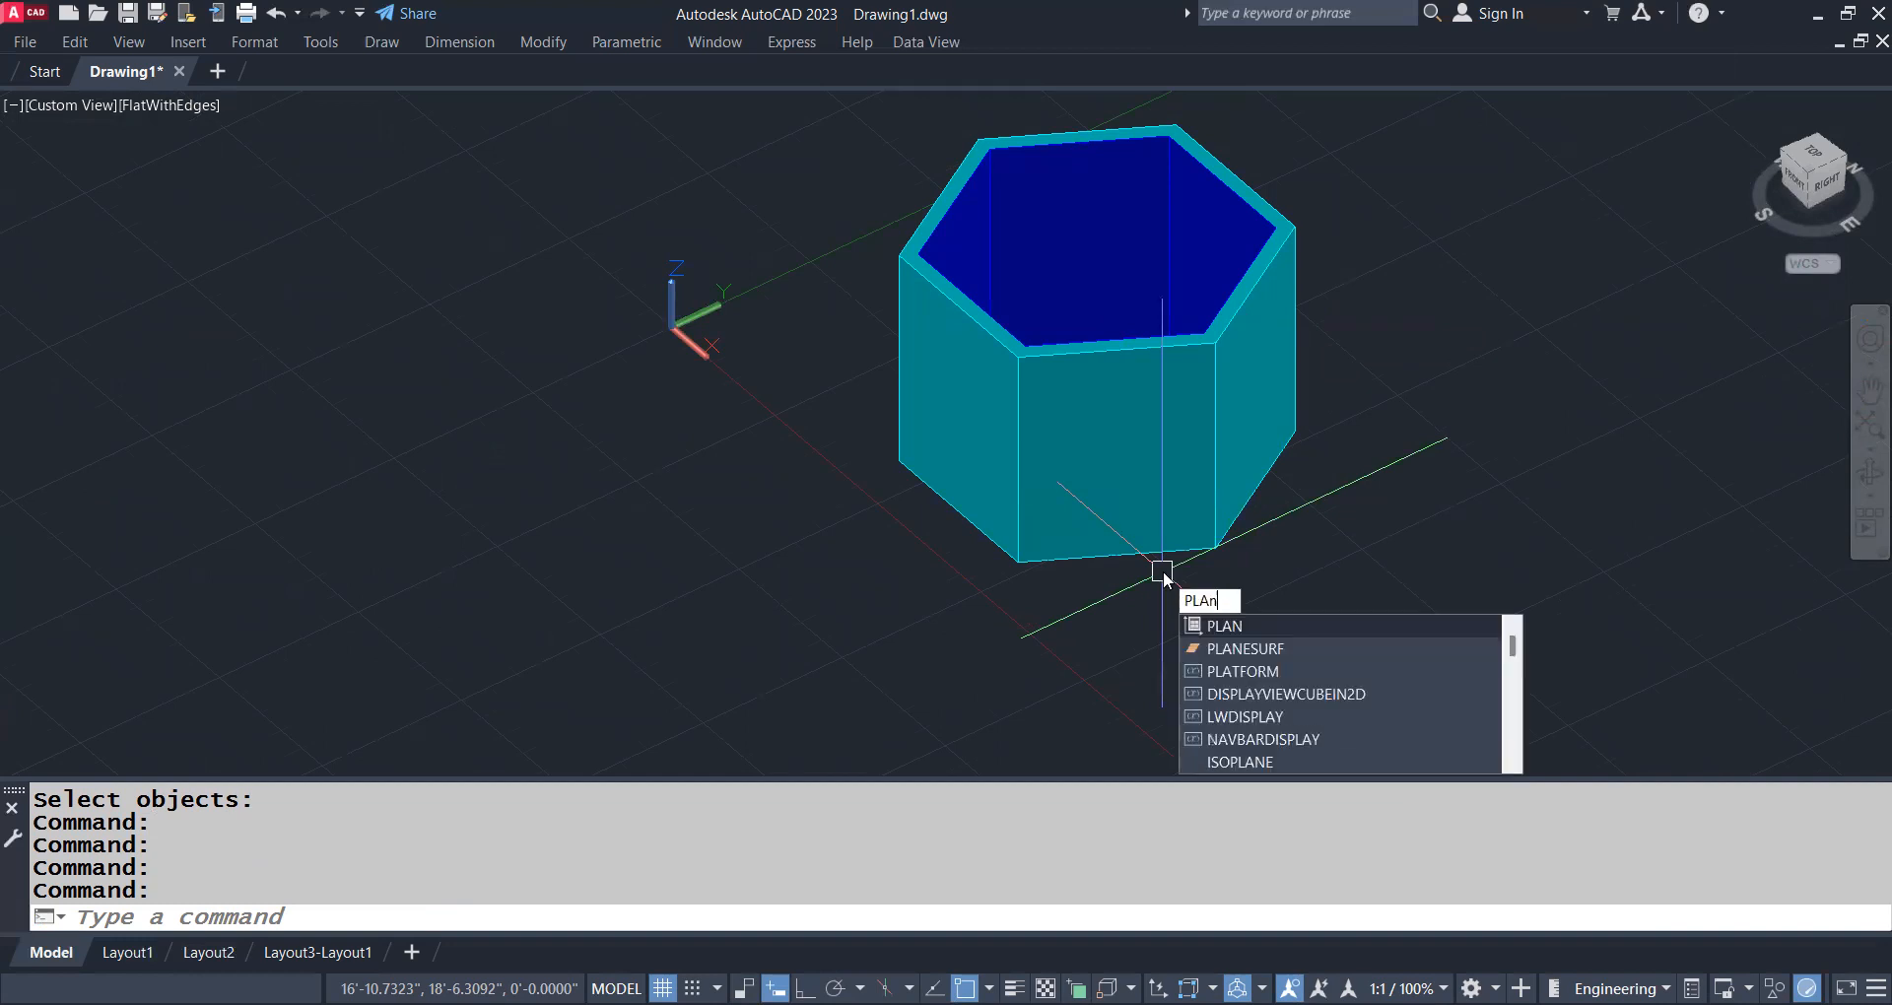
pyautogui.press('Return')
pyautogui.press('Return')
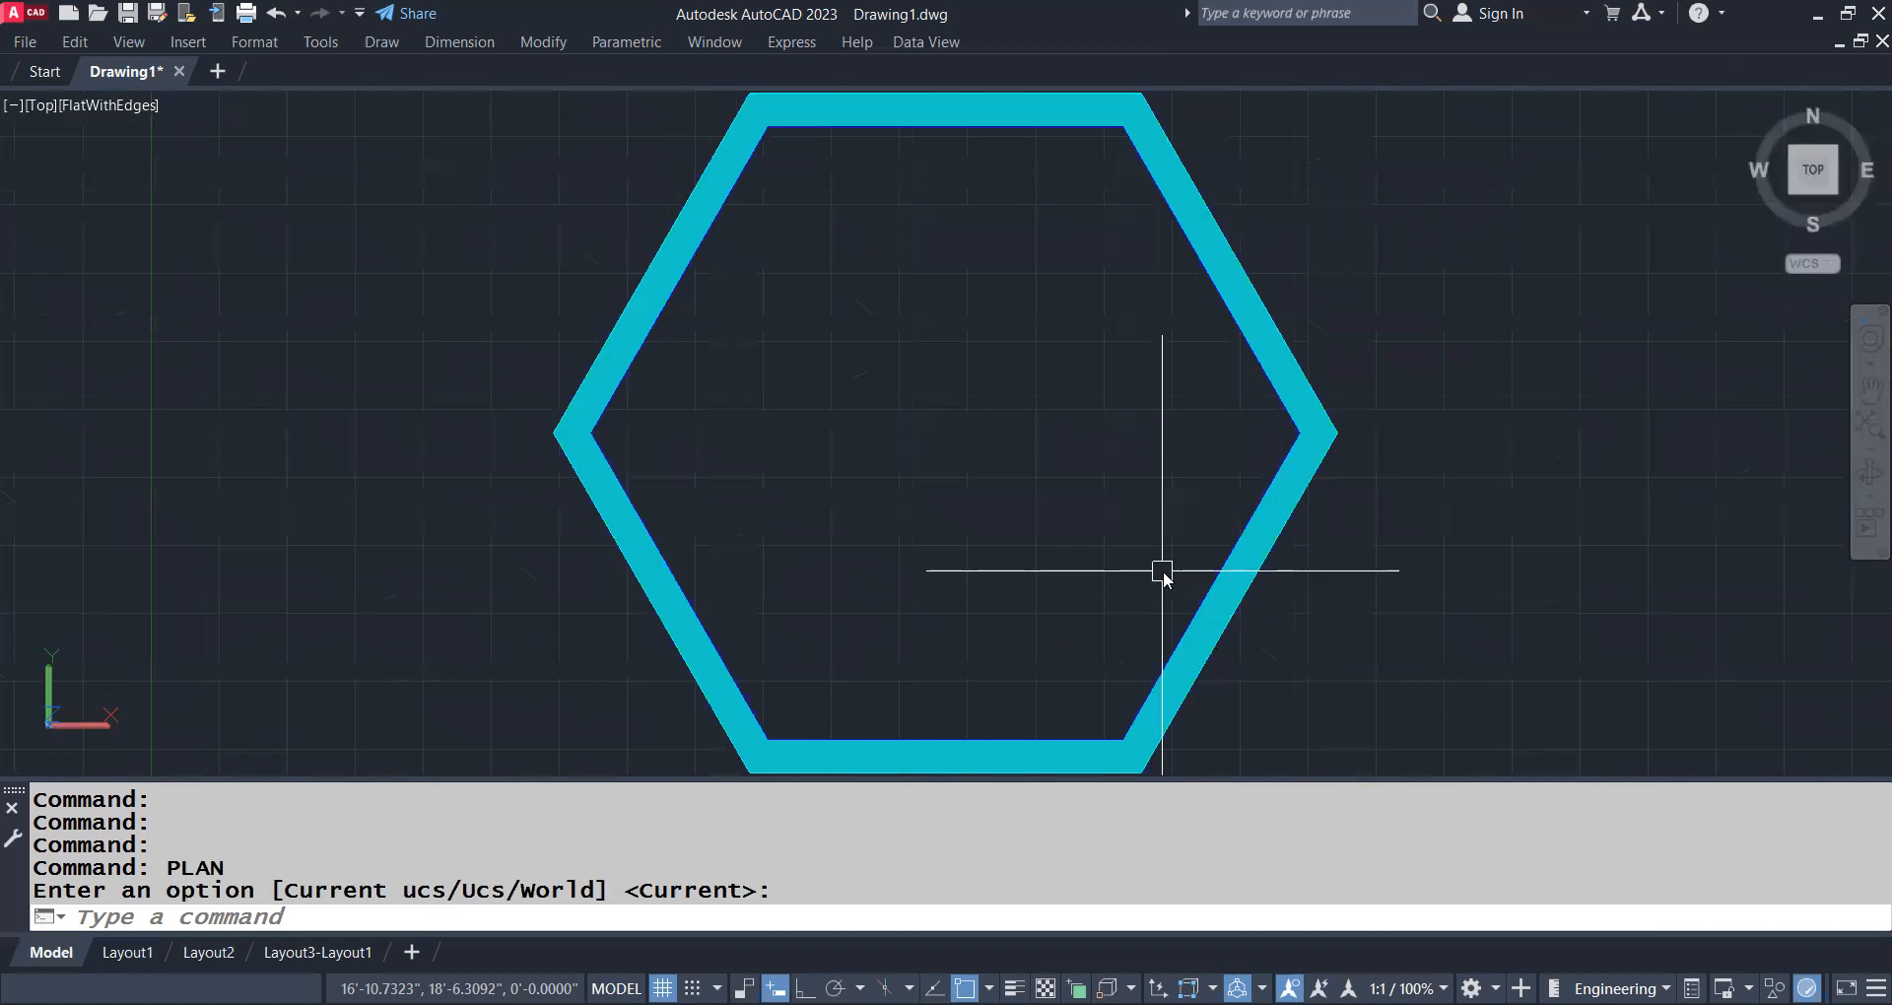
pyautogui.write('vs')
pyautogui.press('Return')
pyautogui.write('2')
pyautogui.press('Return')
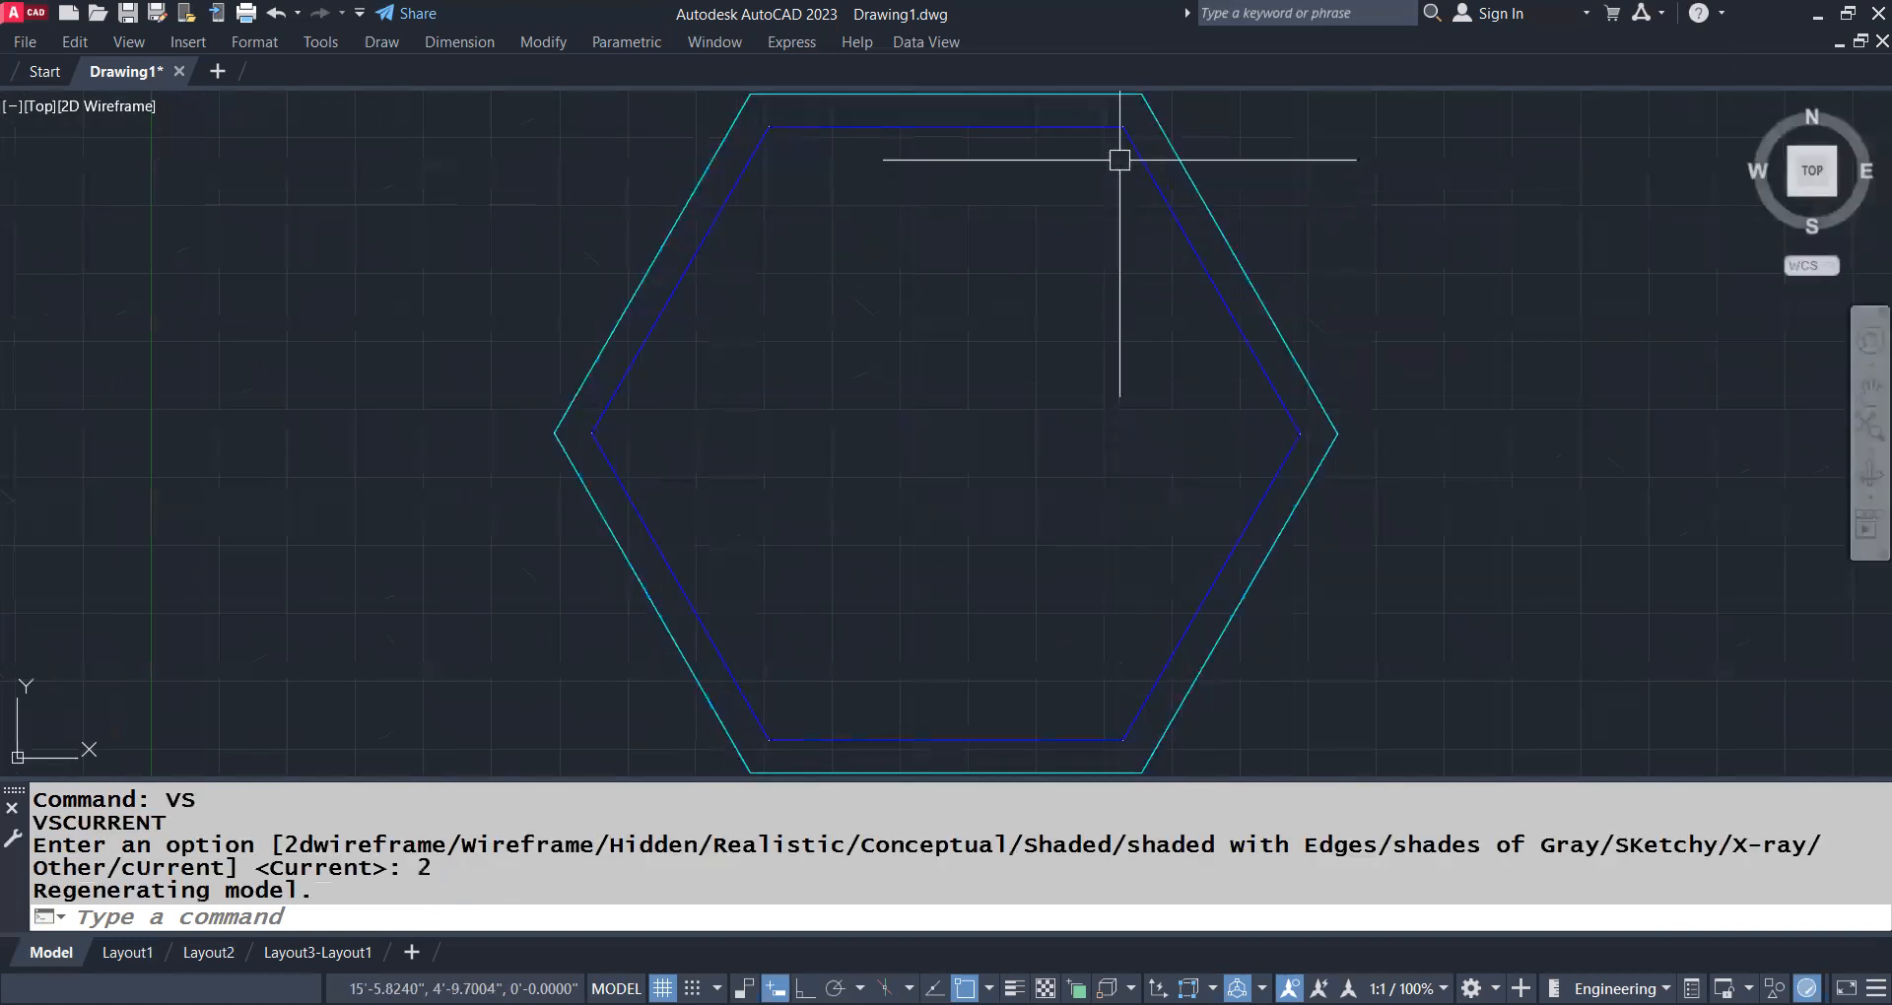
# Measure the length of the inner hexagon's upper edge with DIST
pyautogui.scroll(2, 1115, 168)
pyautogui.moveTo(1114, 168); pyautogui.dragTo(1114, 282, button='middle')
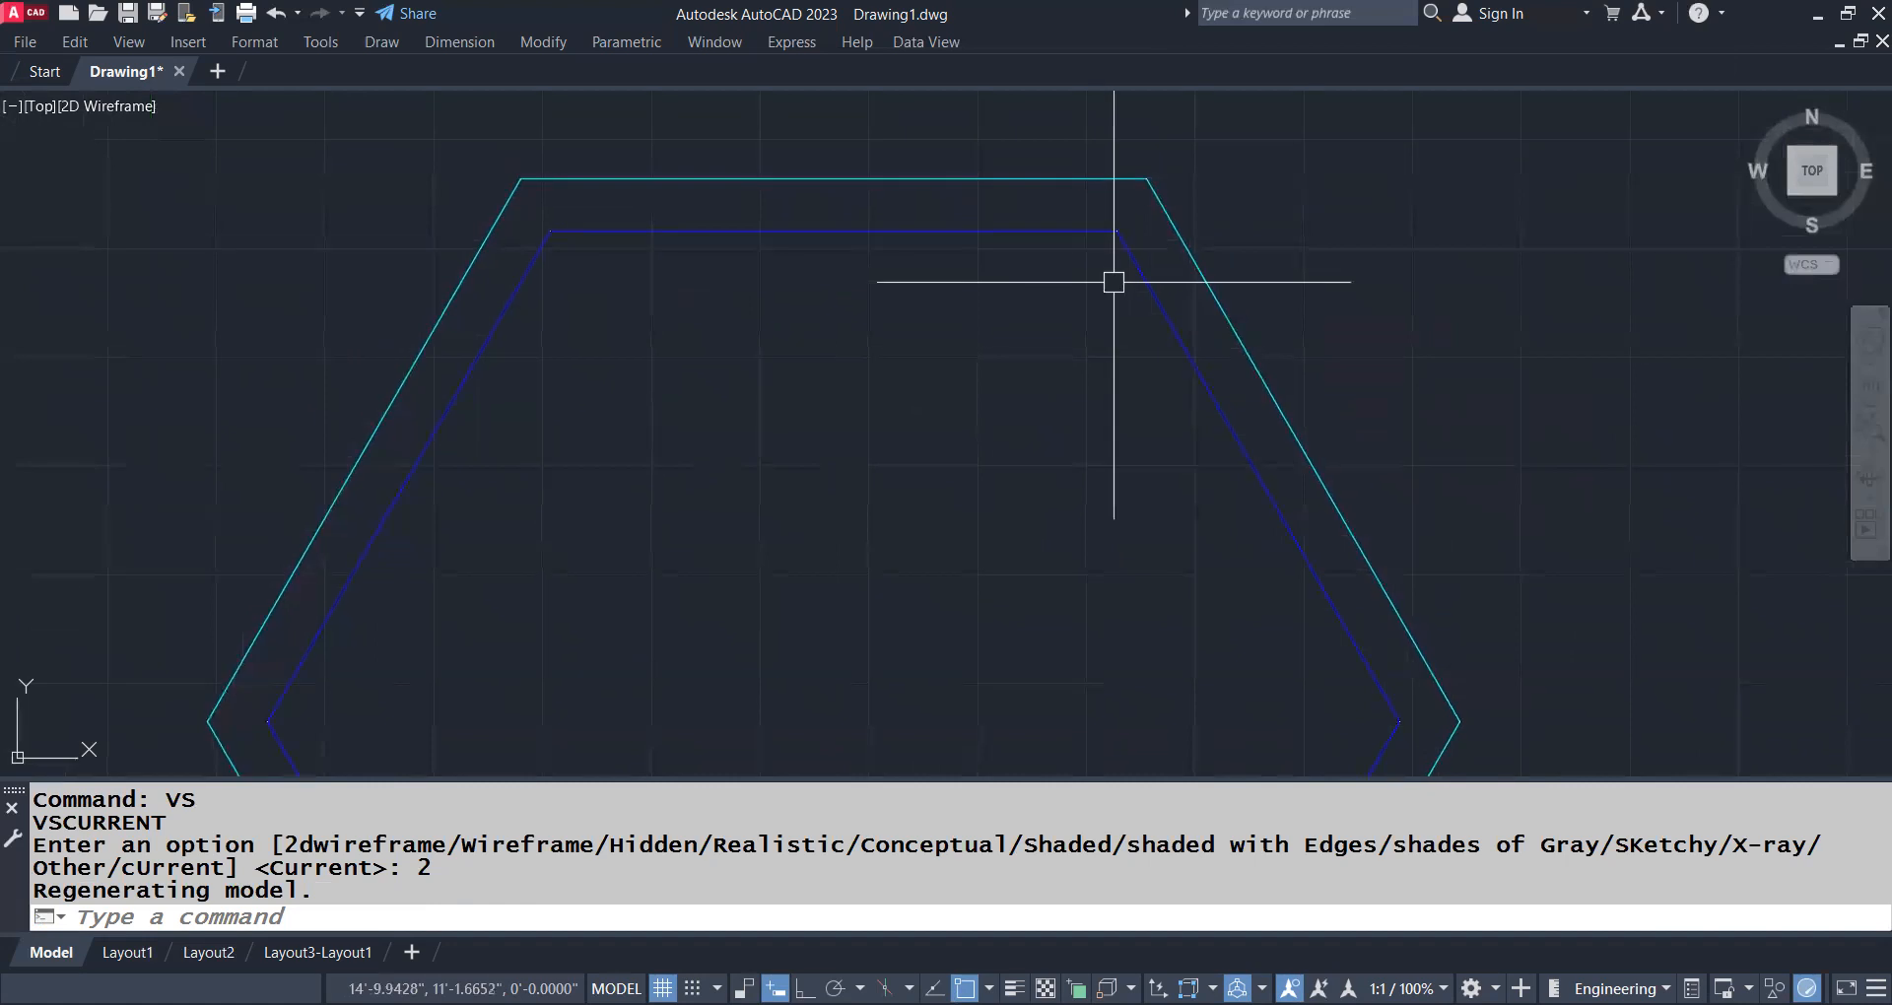
pyautogui.write('DLI')
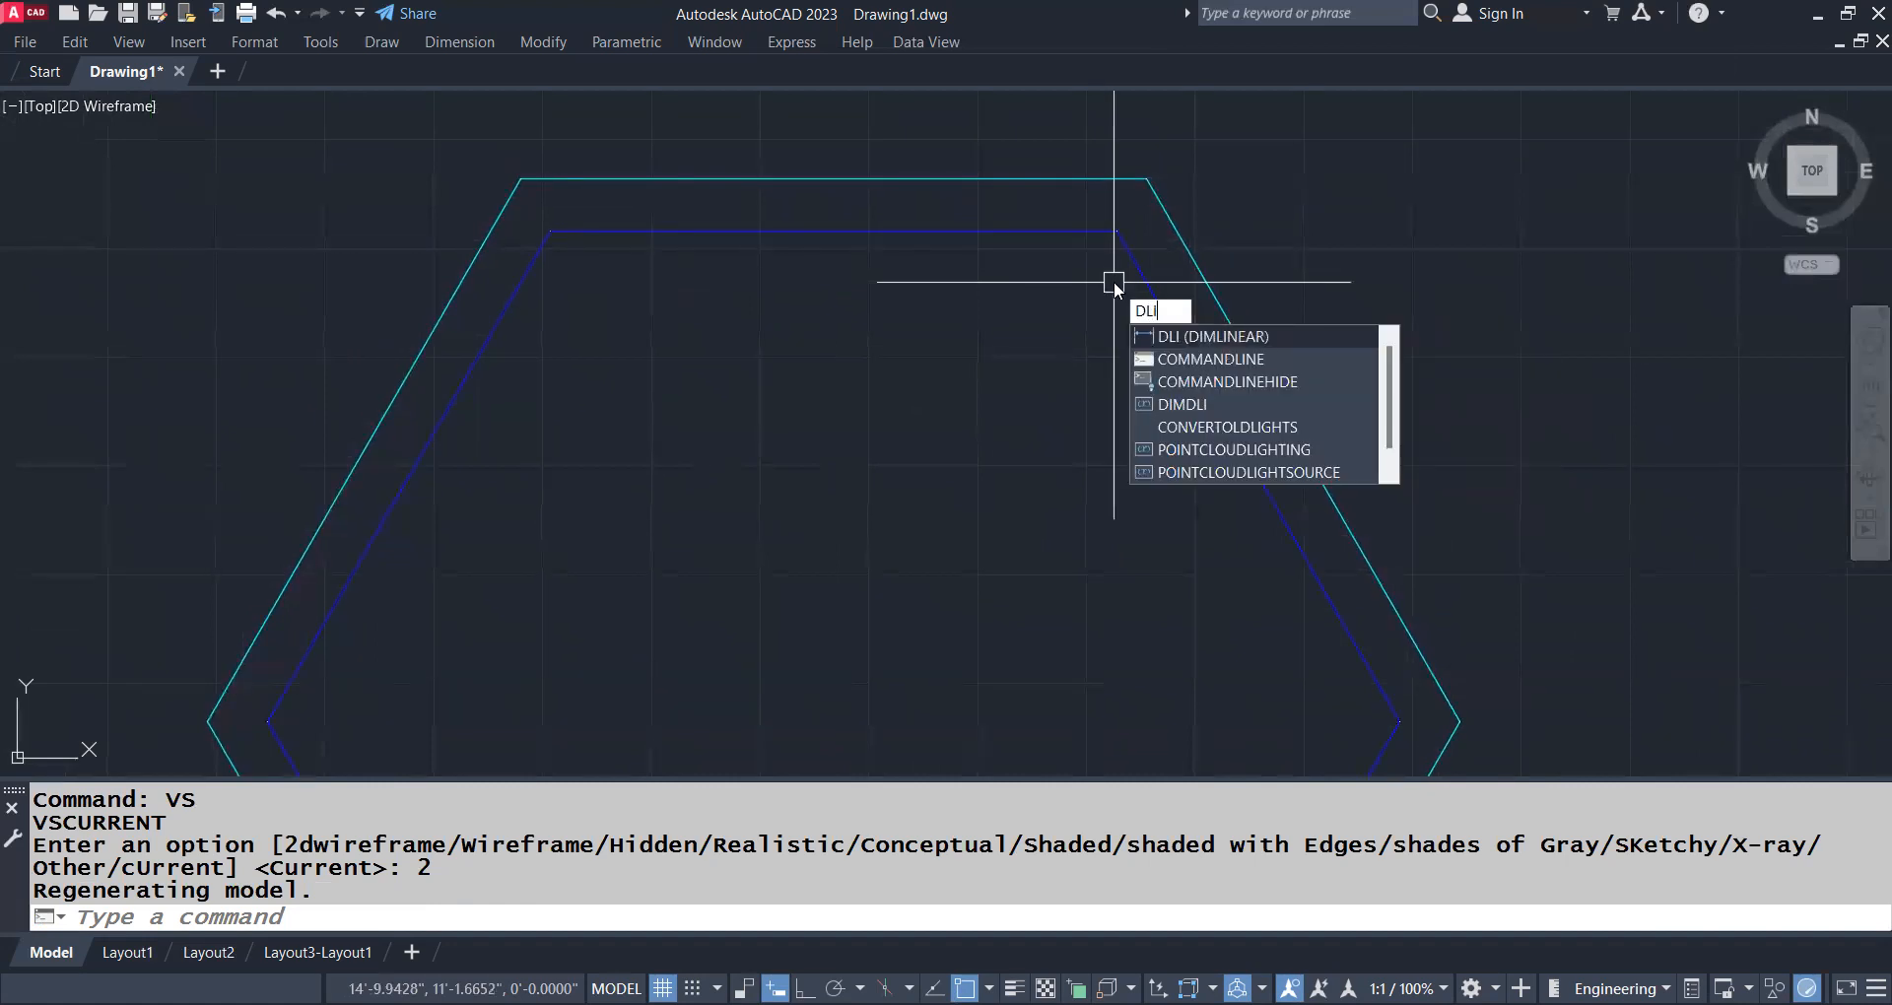
pyautogui.press('Escape')
pyautogui.write('di')
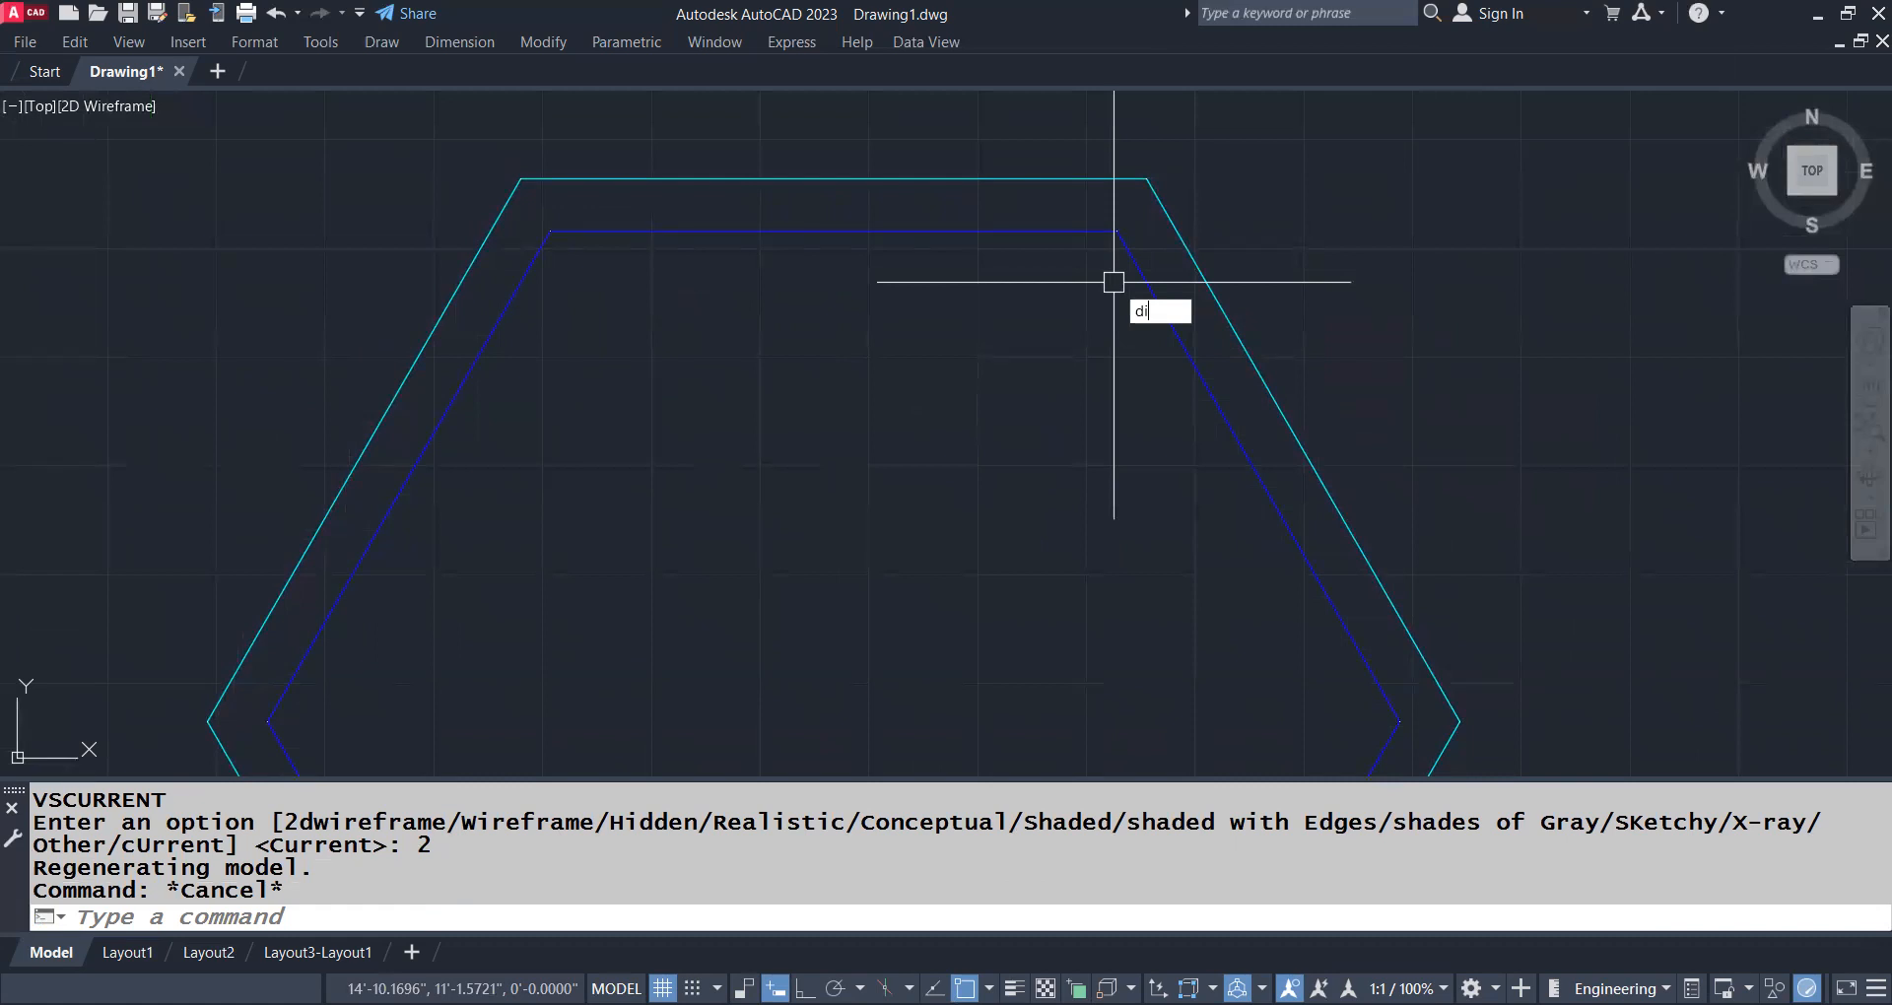
pyautogui.press('Return')
pyautogui.click(1117, 232)
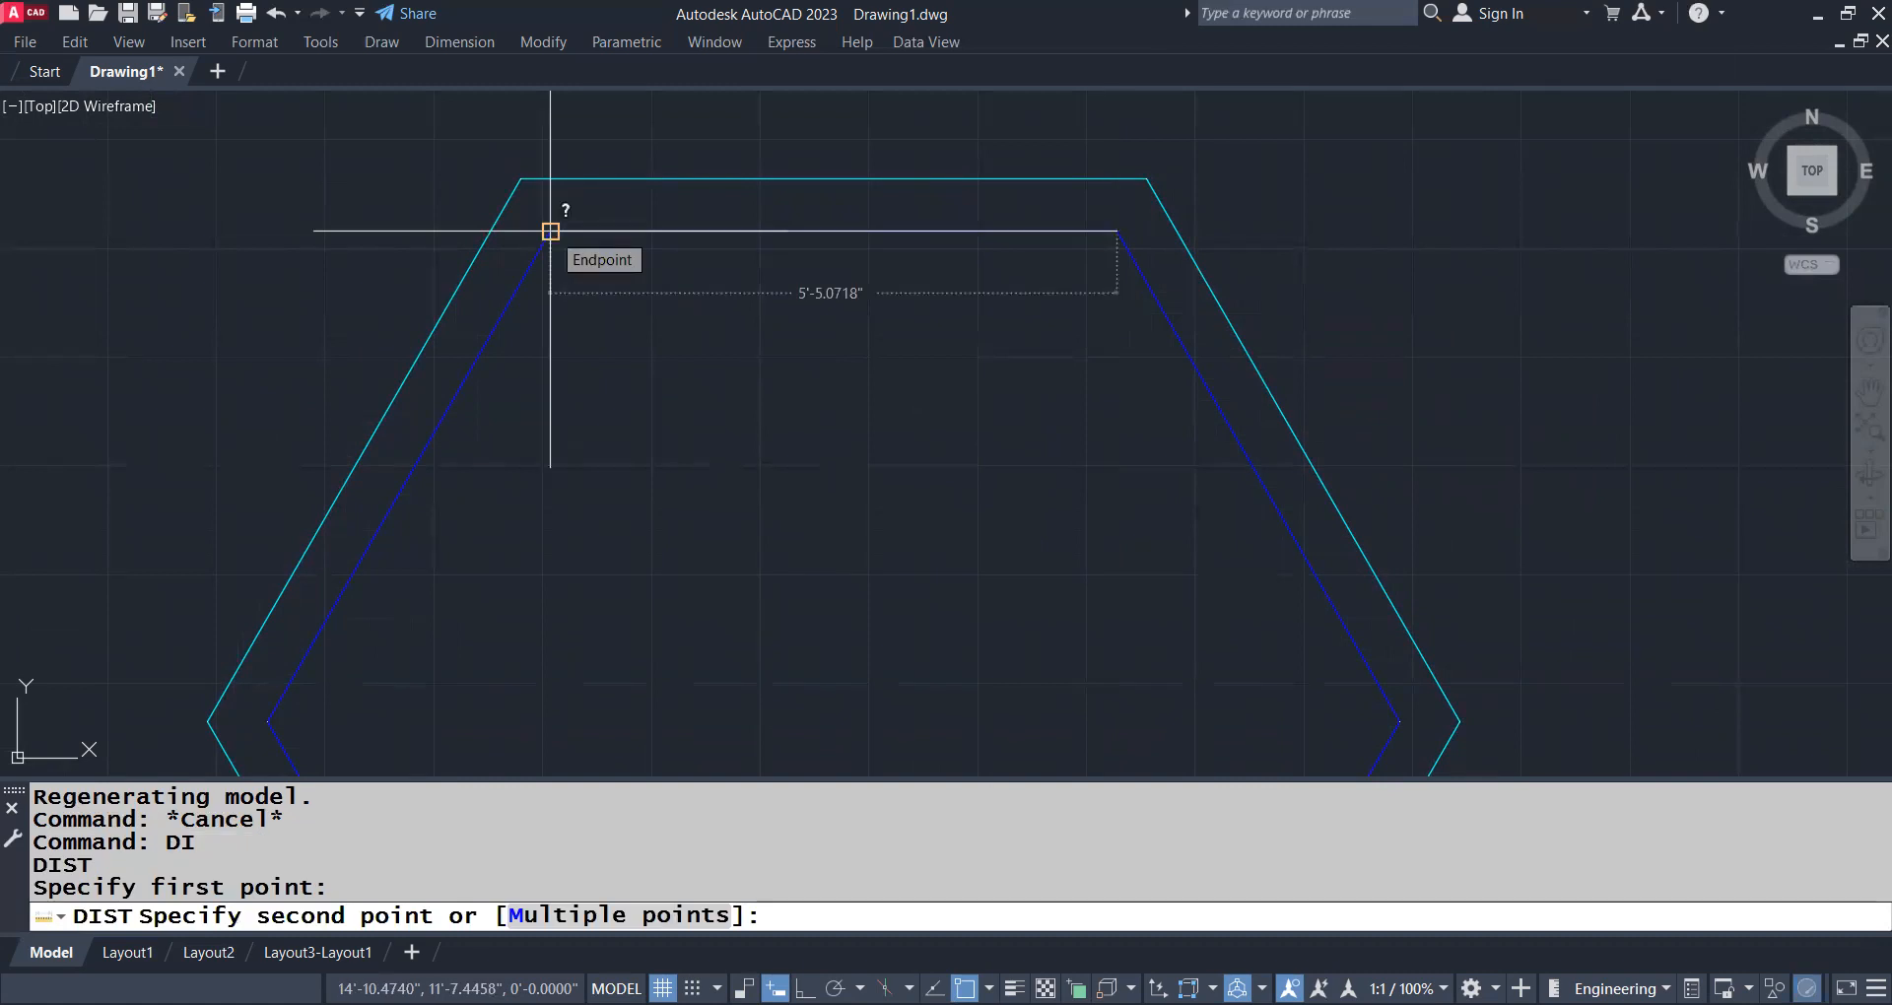
pyautogui.press('Escape')
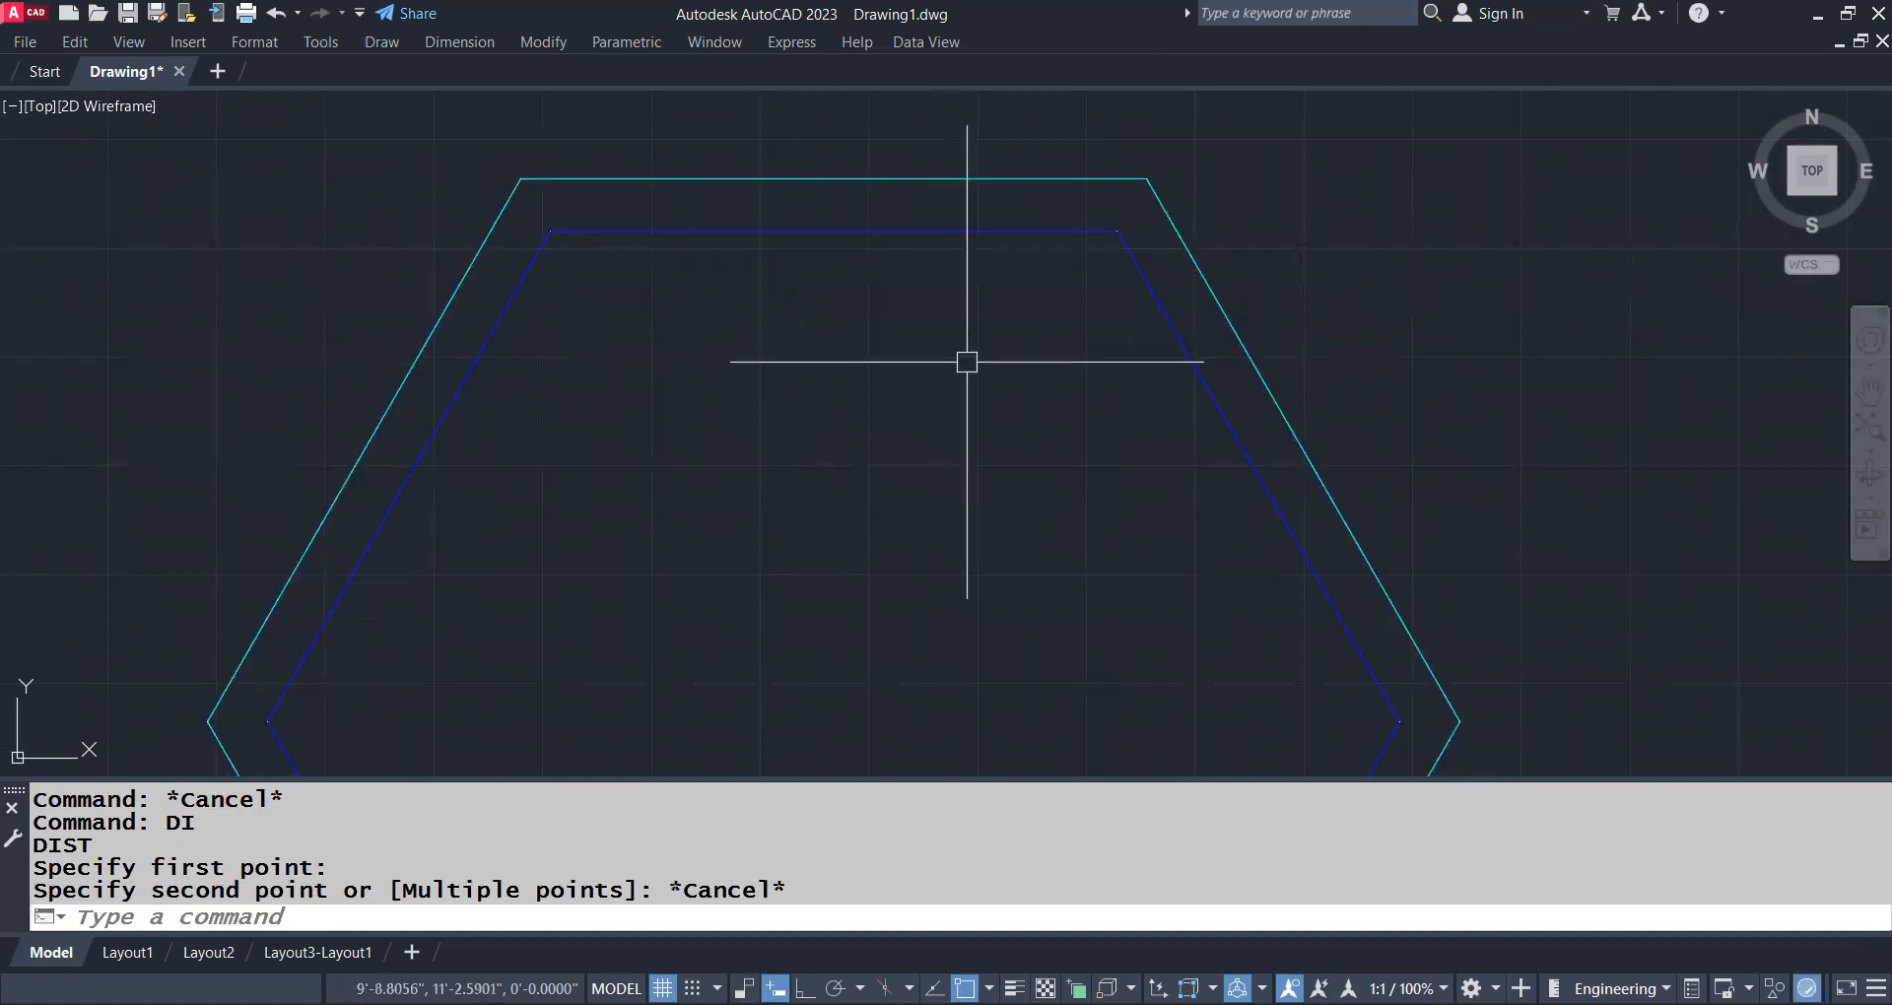
# Draw a 24-inch horizontal line with ortho on in the empty space to the right of the hexagon
pyautogui.scroll(-3, 922, 345)
pyautogui.moveTo(961, 401); pyautogui.dragTo(641, 483, button='middle')
pyautogui.scroll(2, 1183, 382)
pyautogui.moveTo(1182, 383); pyautogui.dragTo(766, 425, button='middle')
pyautogui.scroll(-4, 833, 411)
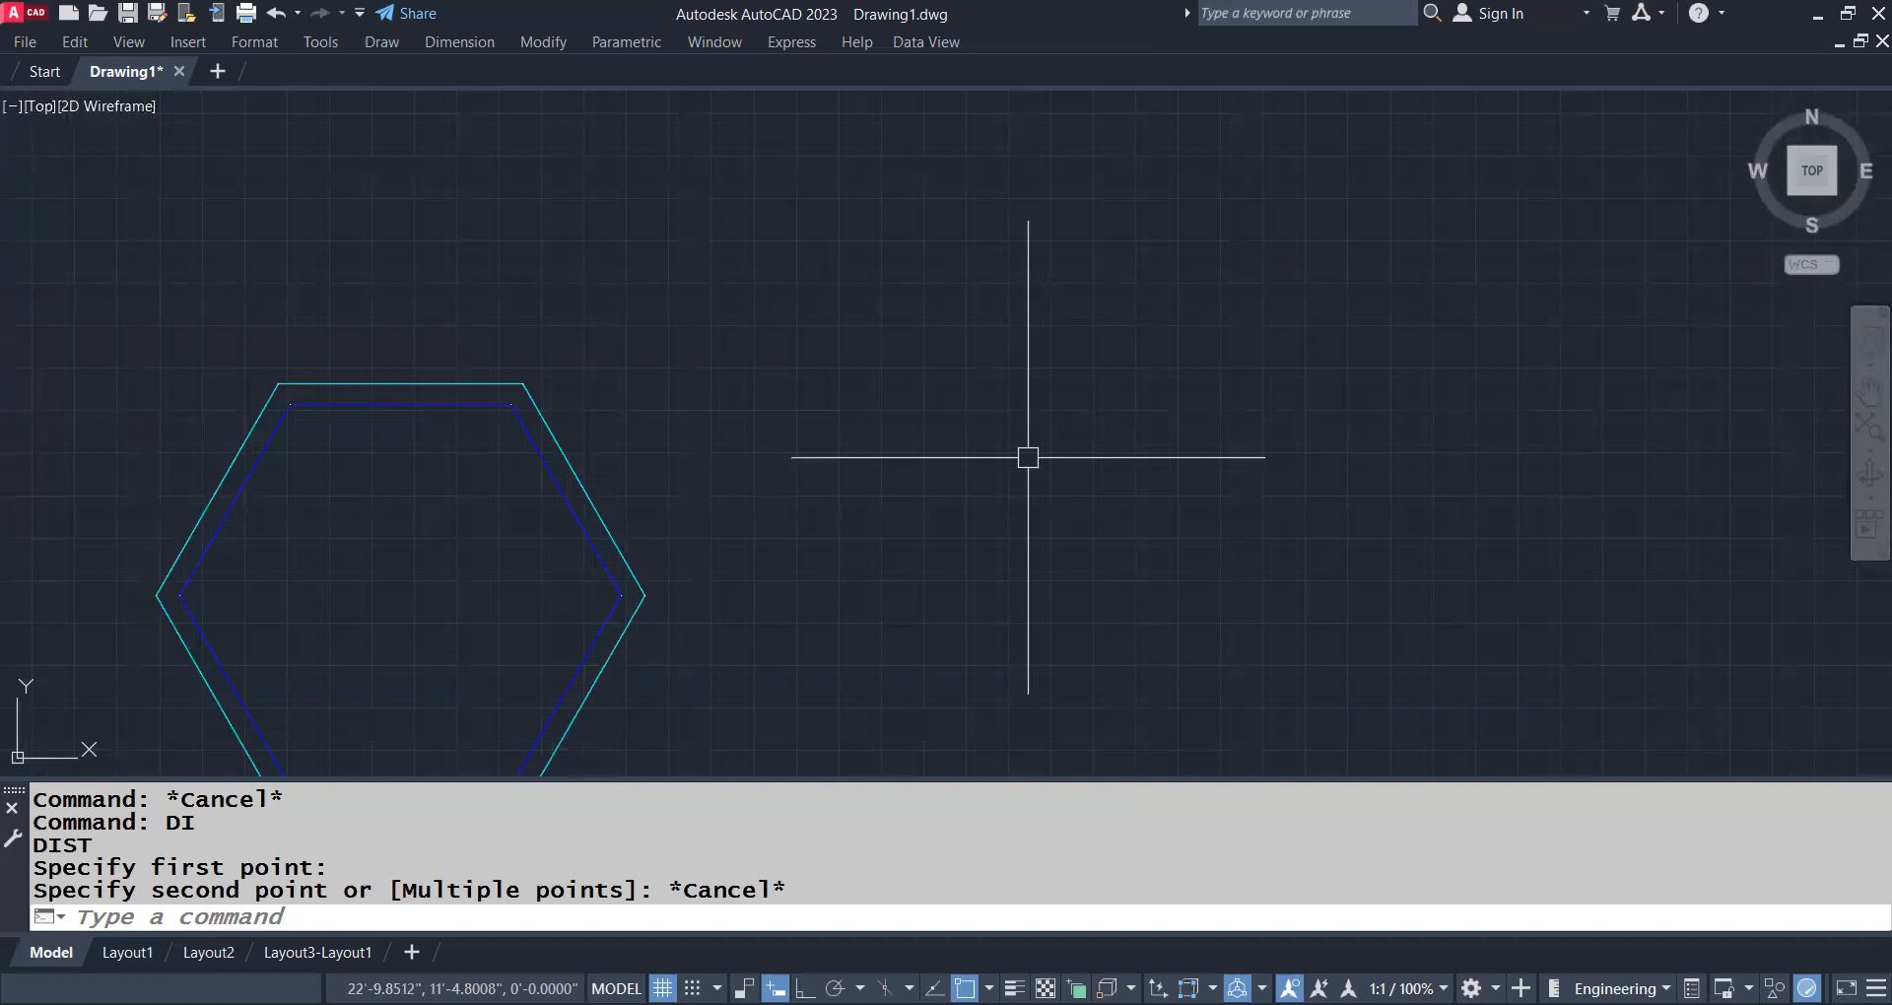
pyautogui.write('L')
pyautogui.press('Return')
pyautogui.click(1185, 481)
pyautogui.press('F8')
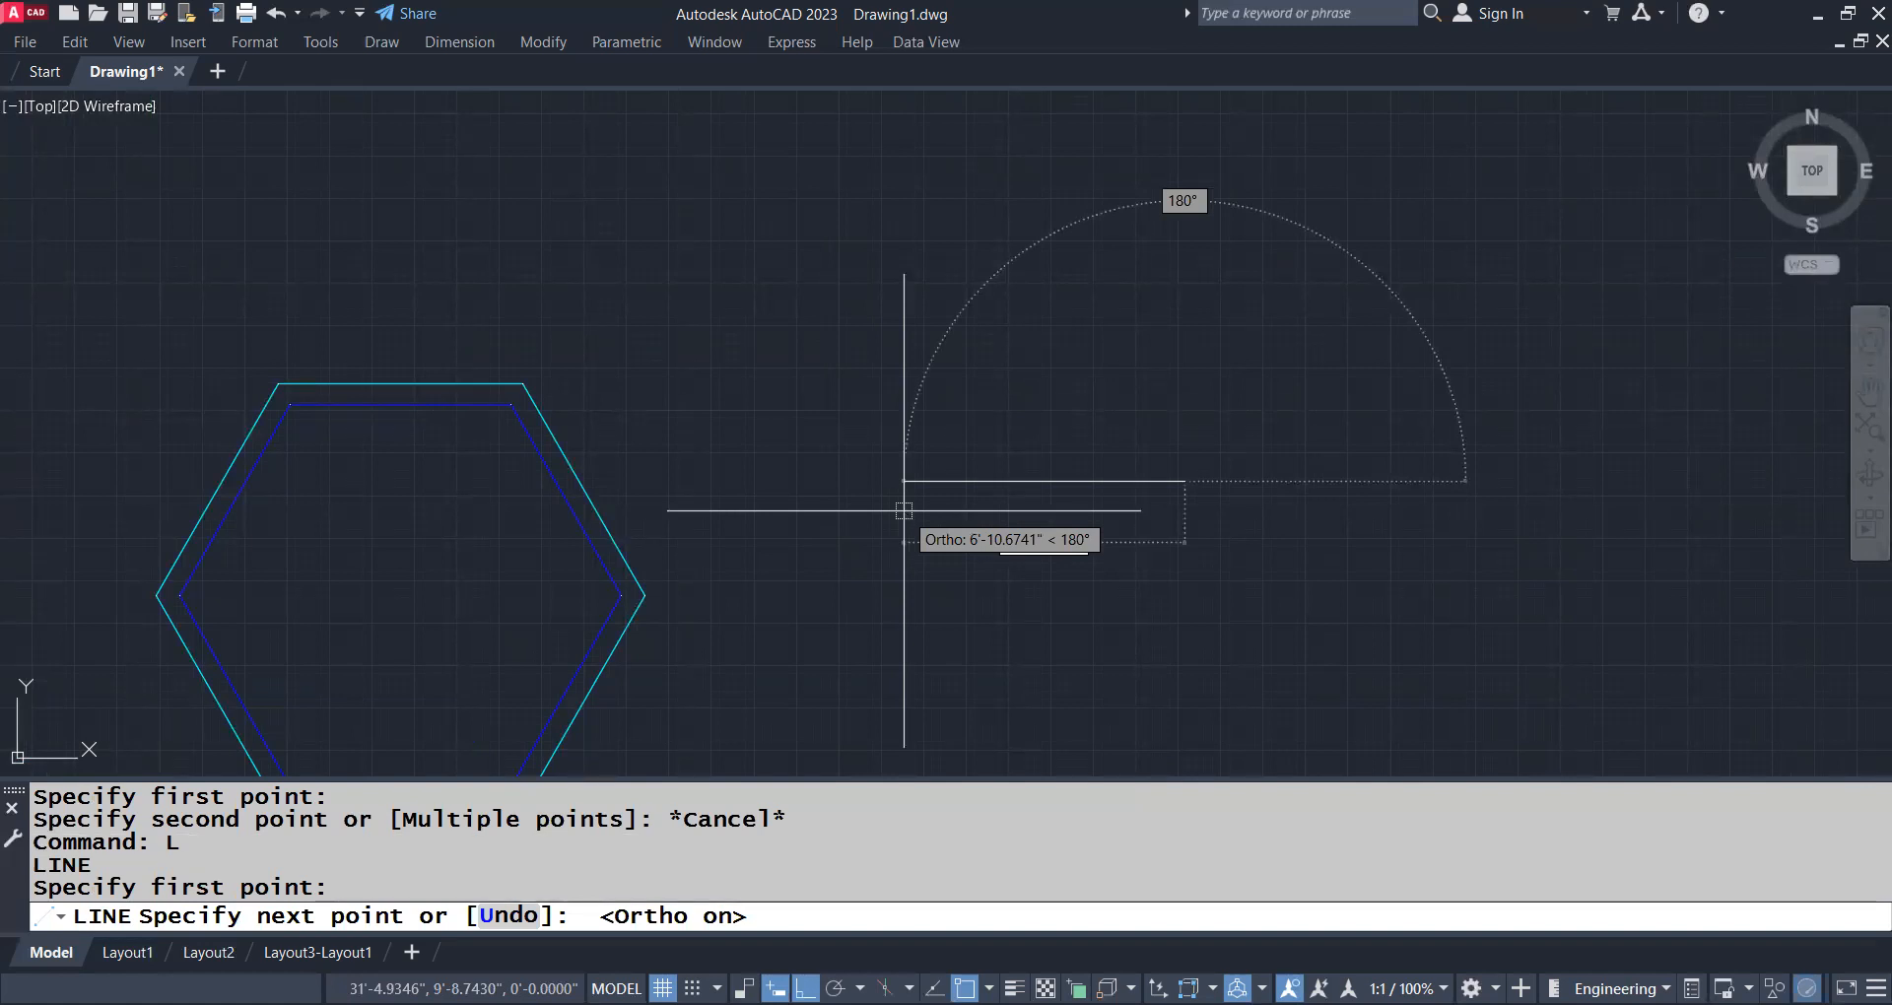
pyautogui.write('24')
pyautogui.press('Return')
pyautogui.press('Escape')
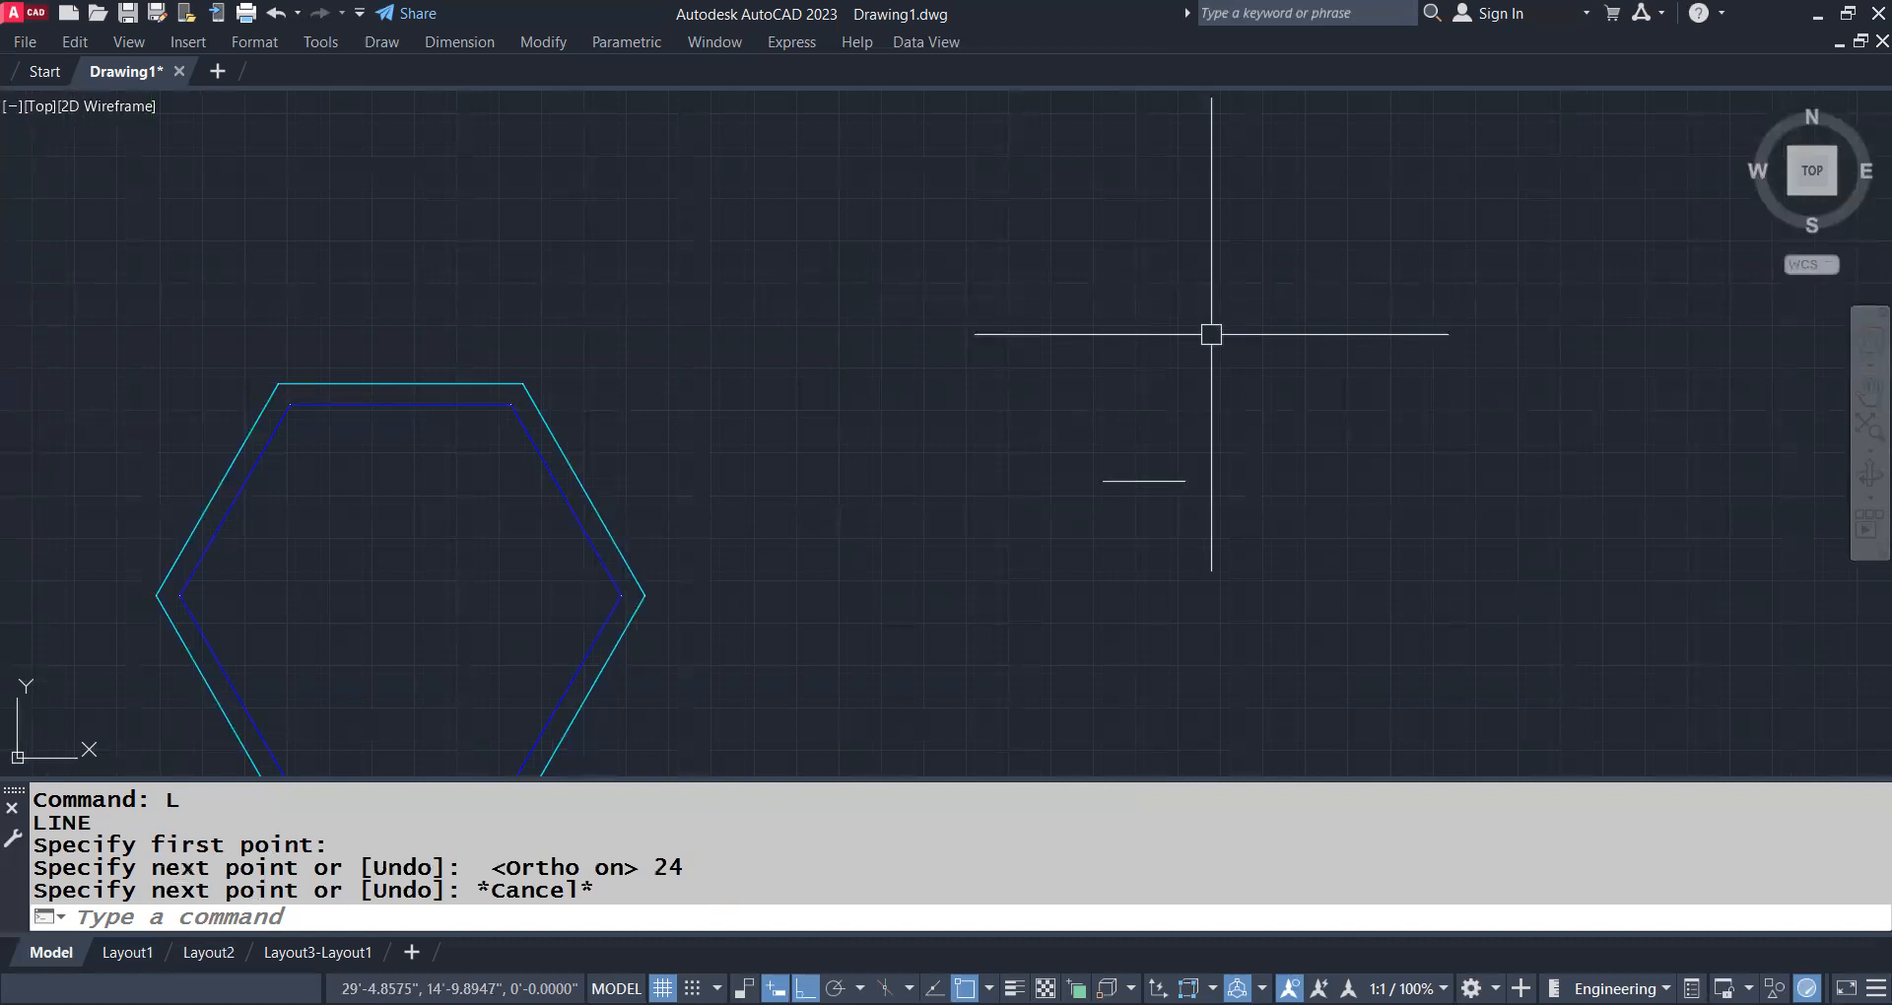
# Draw a 7-foot vertical line upward from the right end of the 24-inch base line
pyautogui.write('L')
pyautogui.press('Return')
pyautogui.click(1185, 481)
pyautogui.write('7')
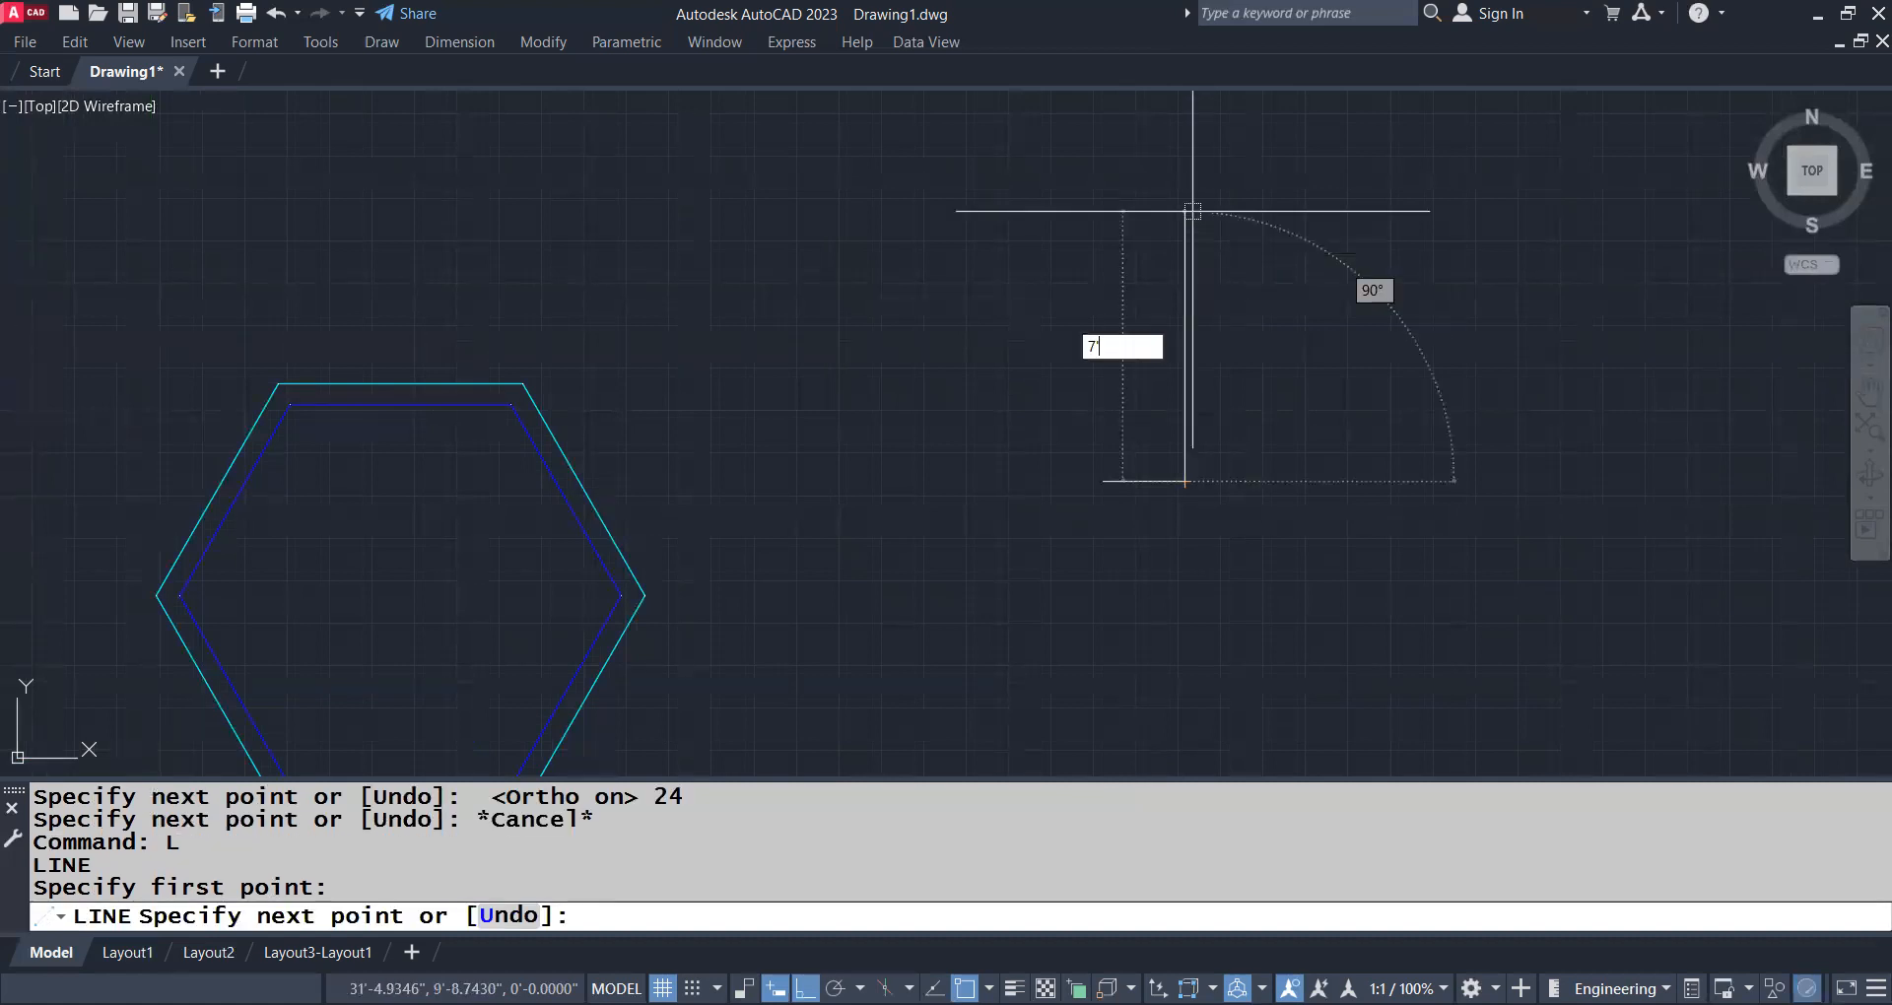
pyautogui.write("'")
pyautogui.press('Return')
pyautogui.press('Return')
pyautogui.moveTo(1076, 343); pyautogui.dragTo(1095, 371, button='middle')
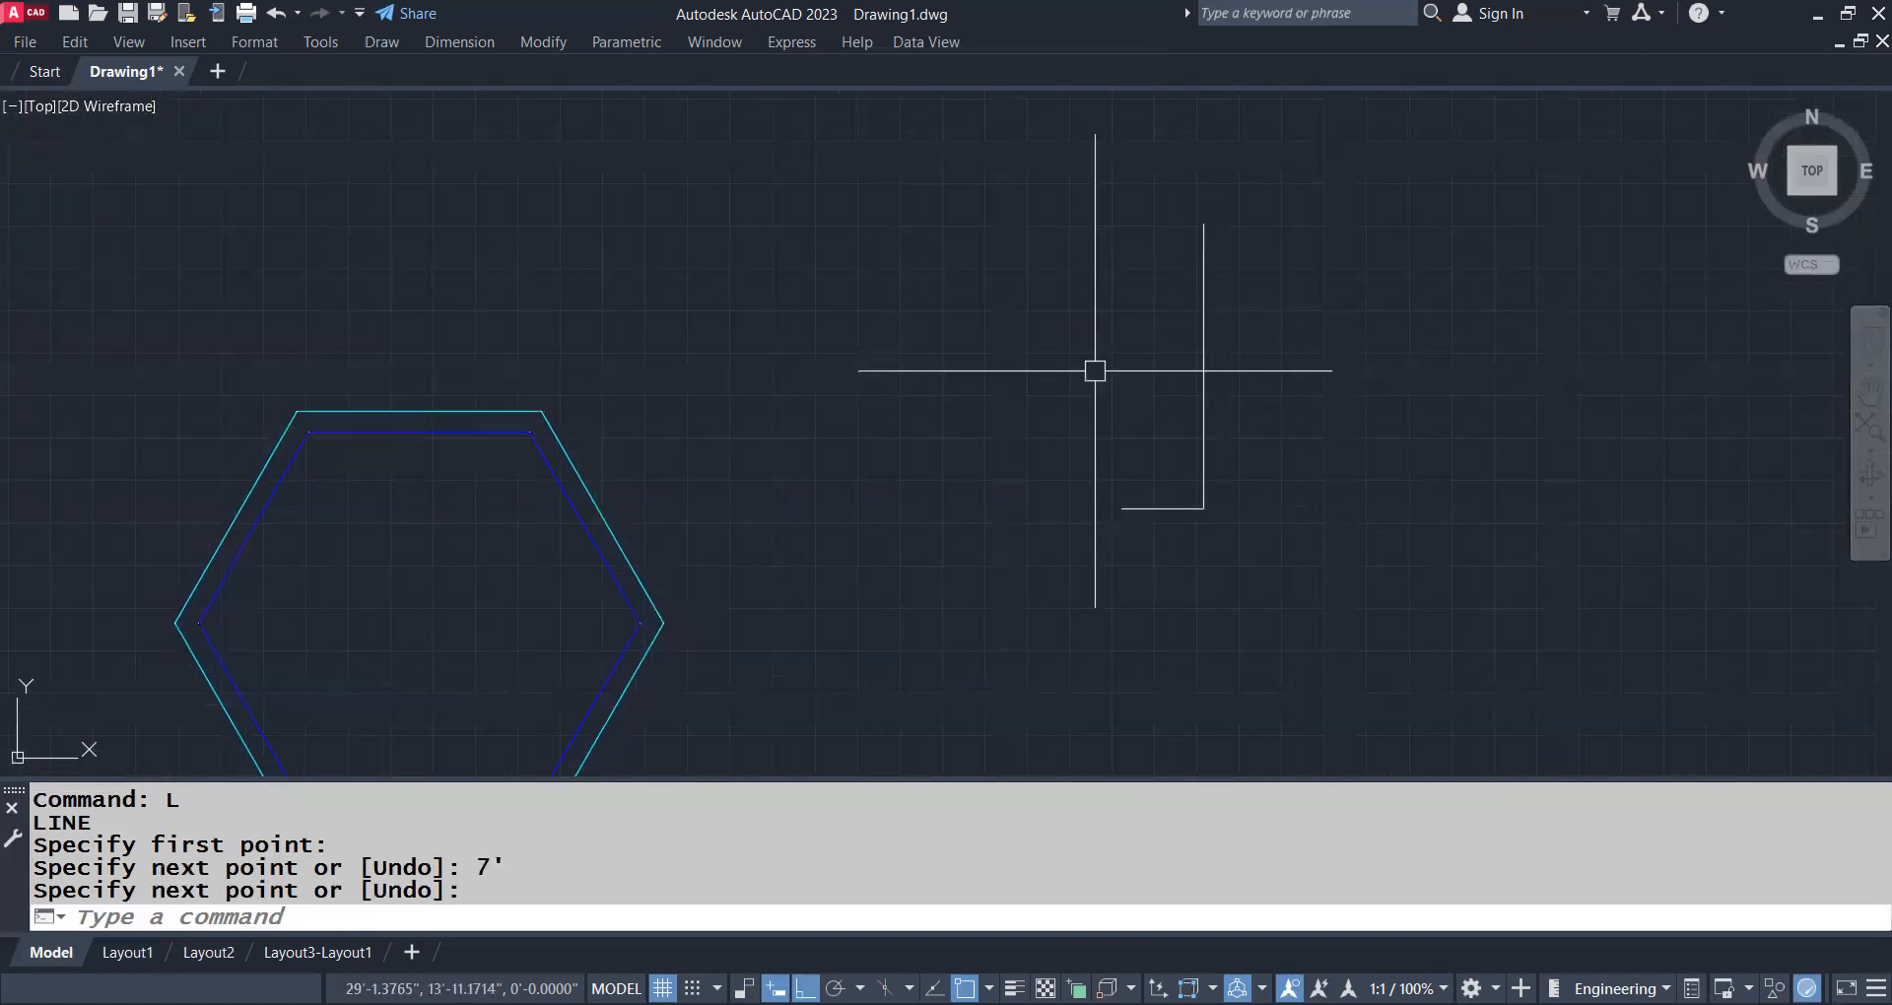
# Draw a 5-foot vertical line upward from the left end of the base line
pyautogui.write('L')
pyautogui.press('Return')
pyautogui.click(1121, 509)
pyautogui.write("5'")
pyautogui.press('Return')
pyautogui.press('Return')
# Draw a chain of scalloped arcs with ortho off from the top of the 7-foot line to the top of the 5-foot line
pyautogui.scroll(4, 1140, 211)
pyautogui.moveTo(1141, 211); pyautogui.dragTo(1157, 308, button='middle')
pyautogui.scroll(2, 1123, 440)
pyautogui.moveTo(1114, 394); pyautogui.dragTo(1133, 435, button='middle')
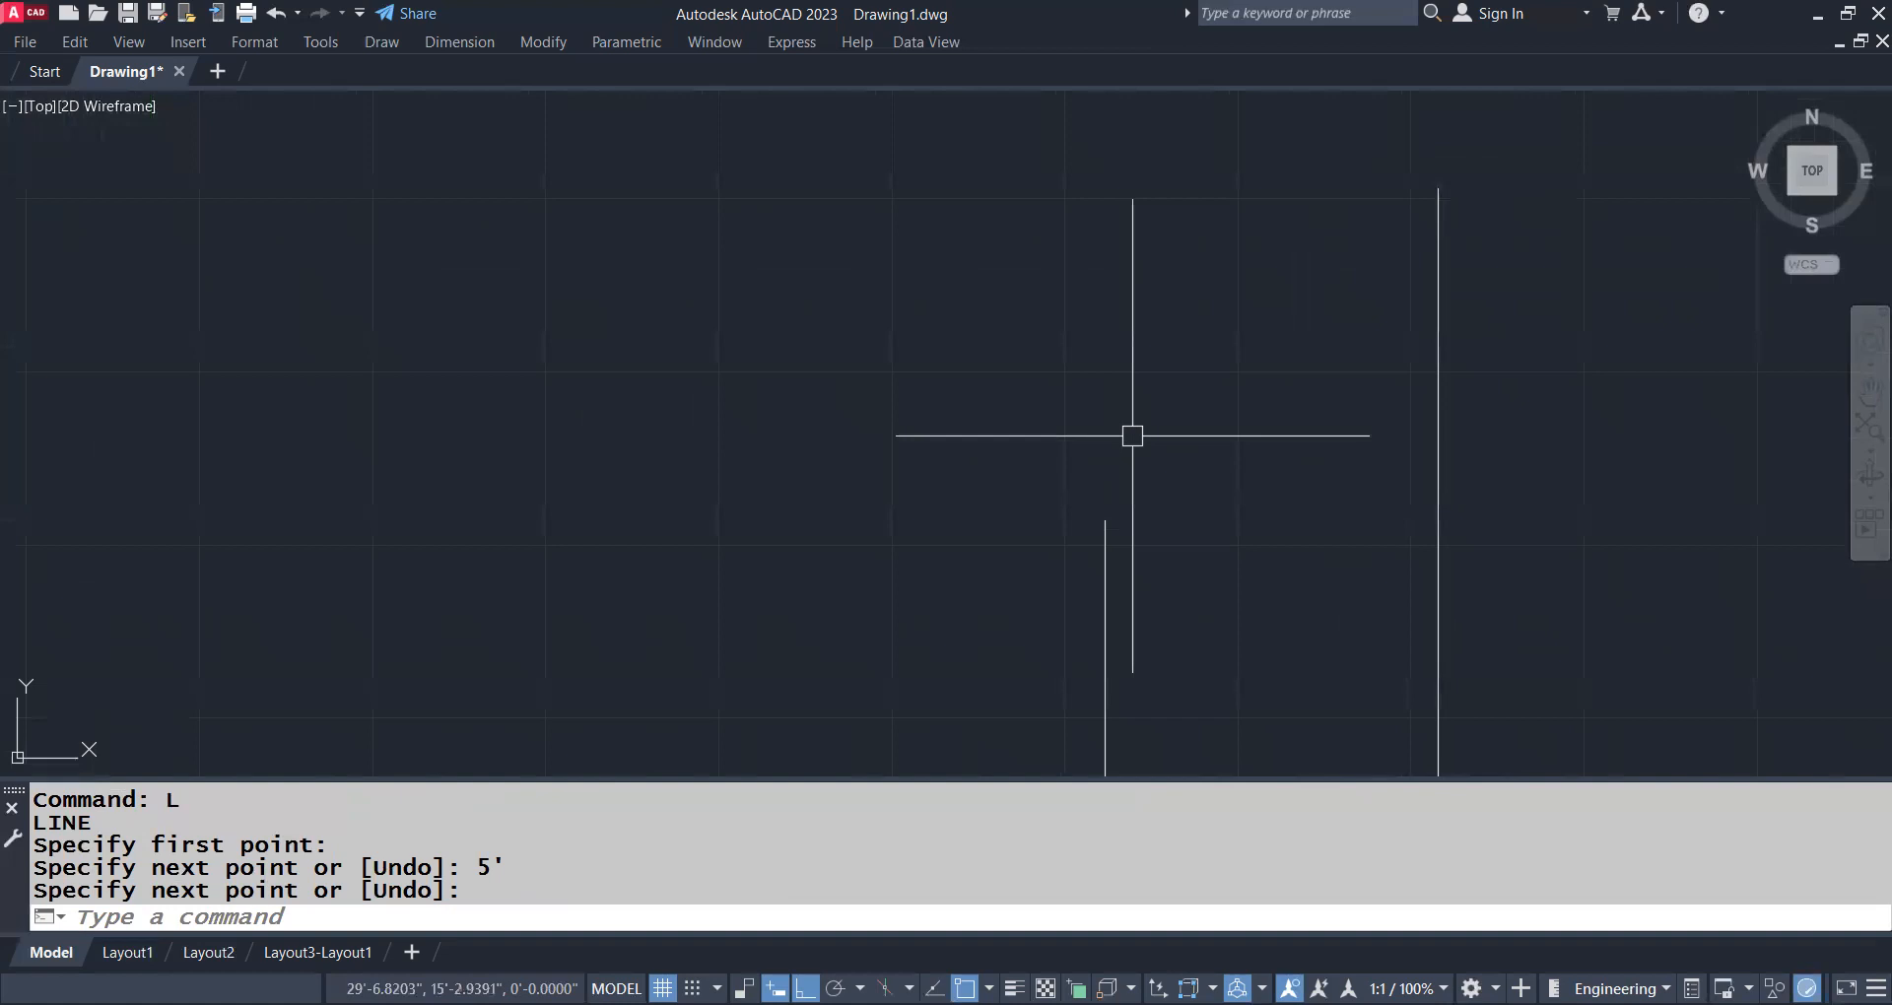
pyautogui.write('A')
pyautogui.press('Return')
pyautogui.click(1438, 188)
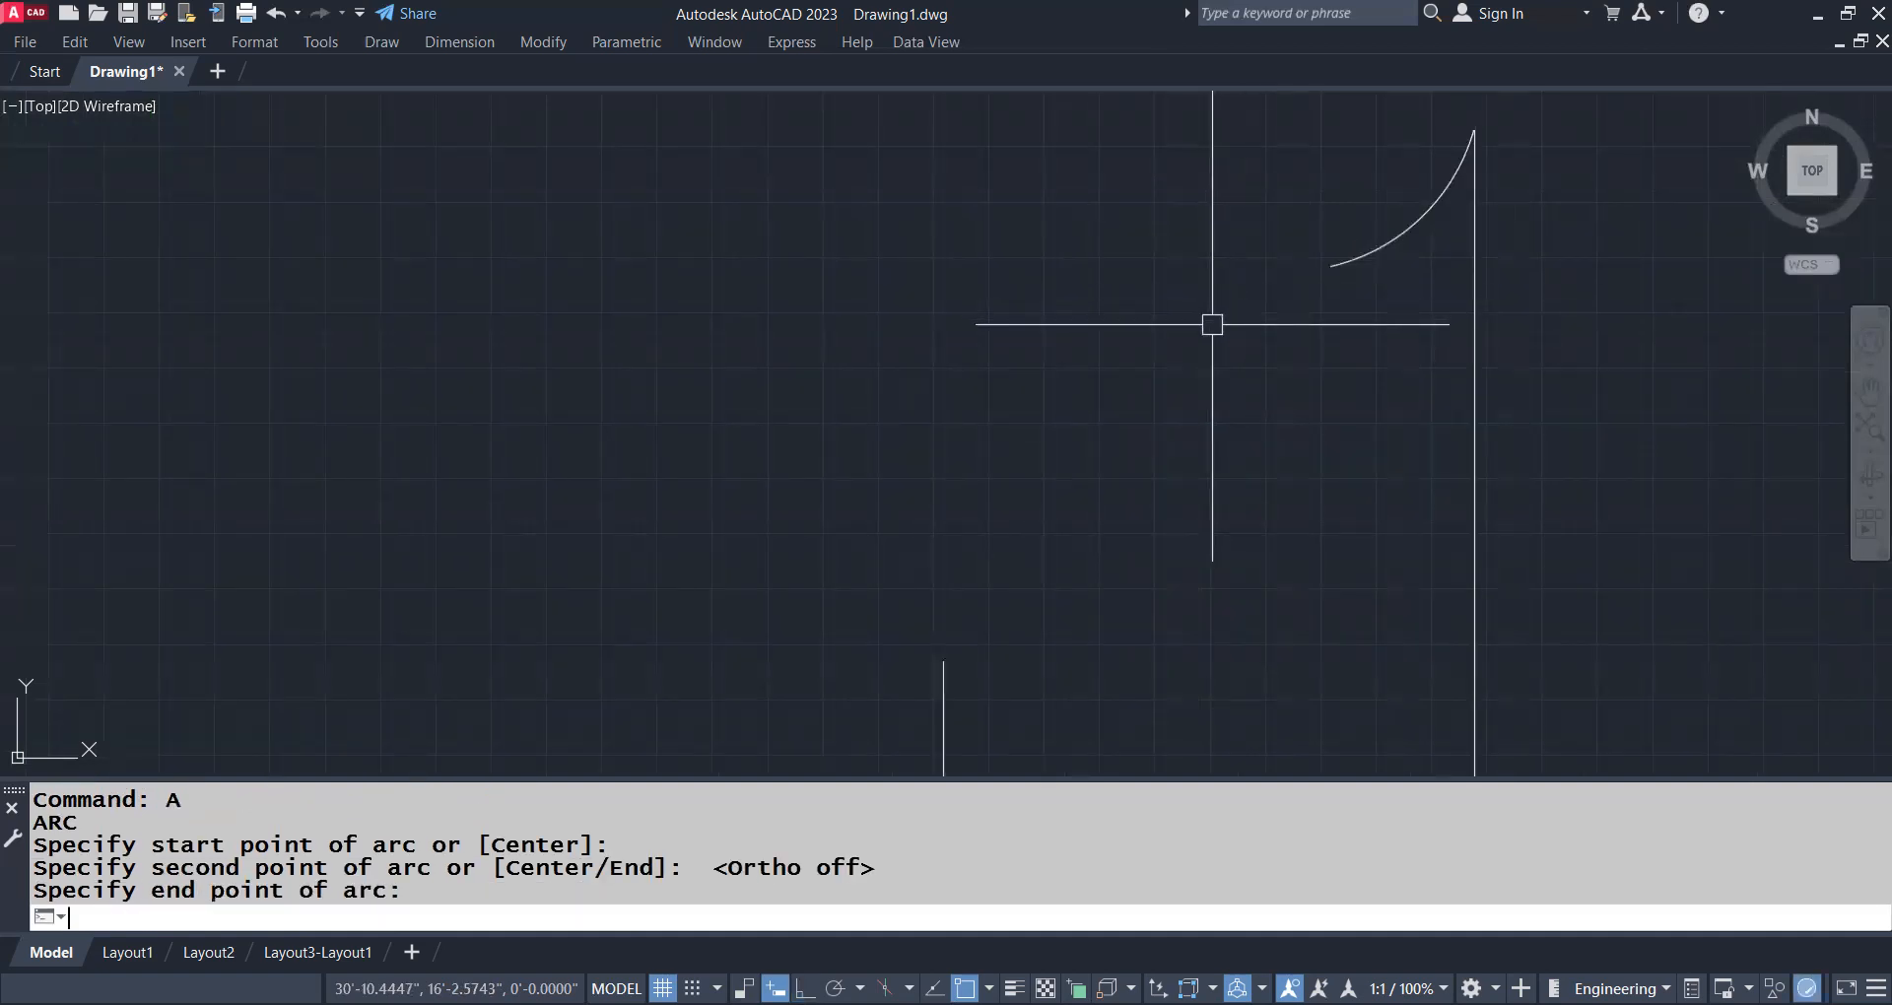
pyautogui.press('Return')
pyautogui.press('Return')
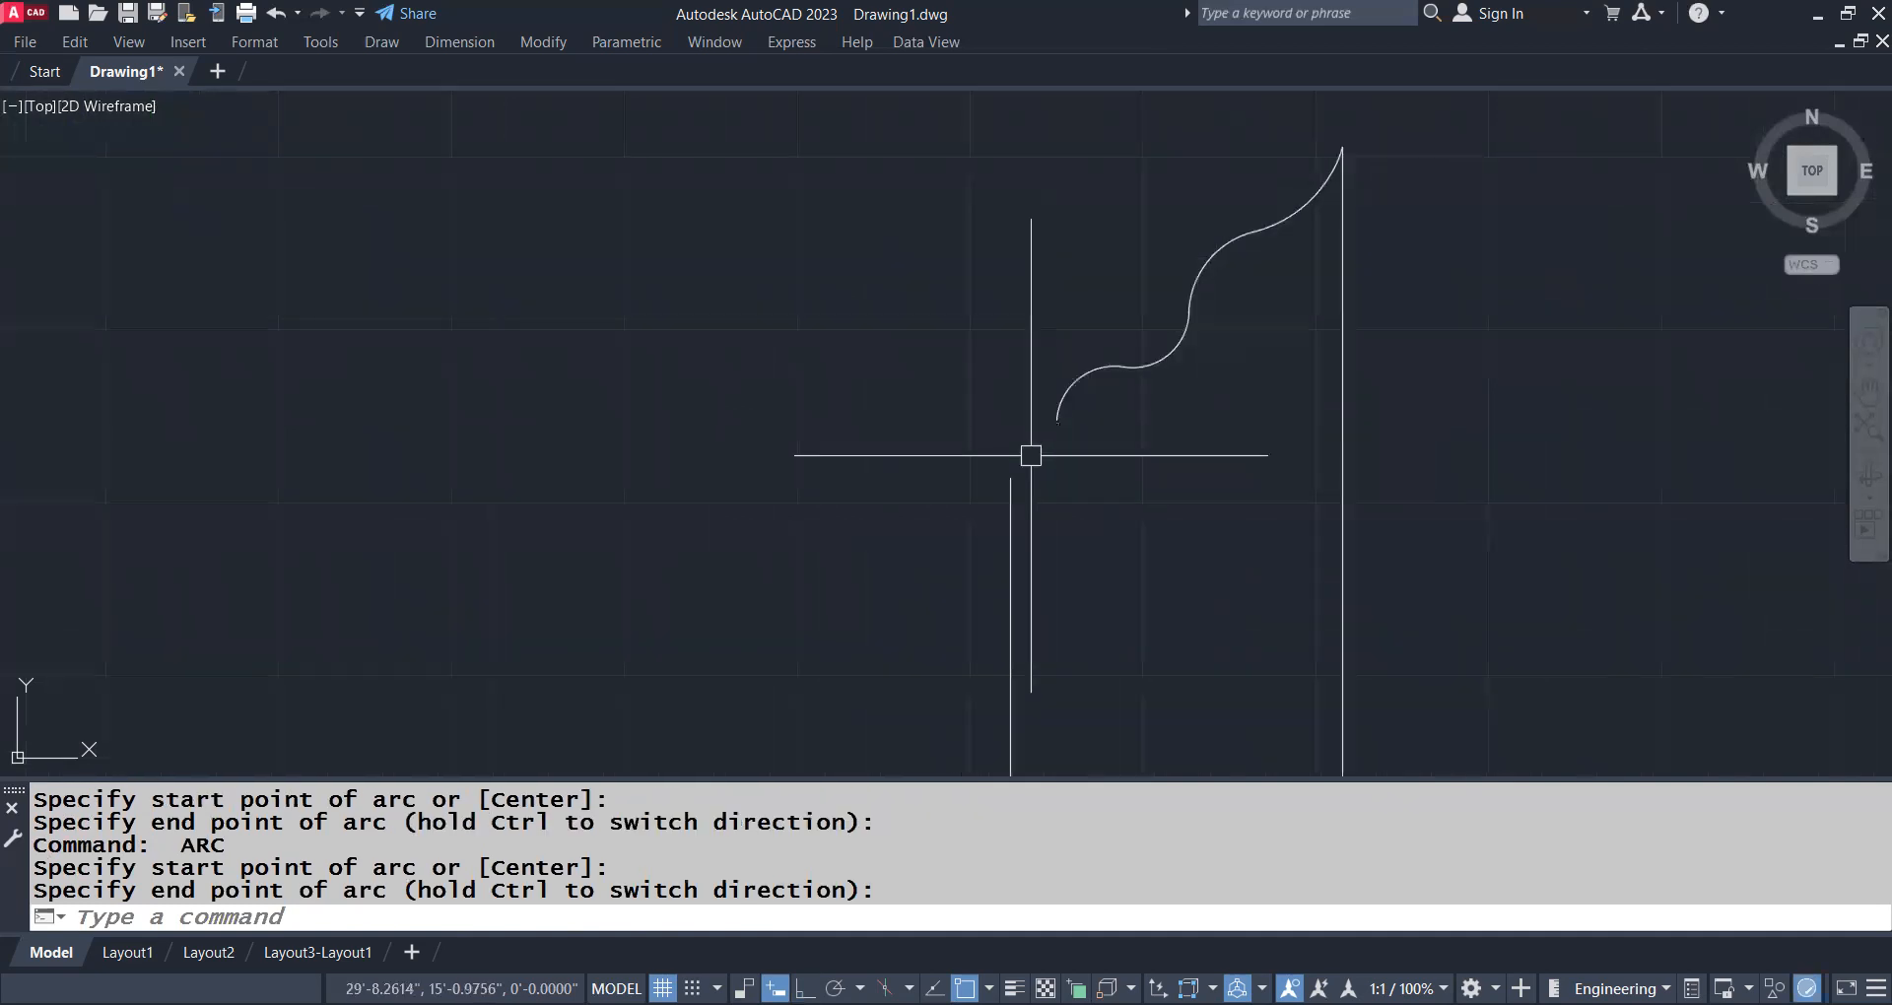
pyautogui.scroll(-3, 1193, 316)
pyautogui.press('Escape')
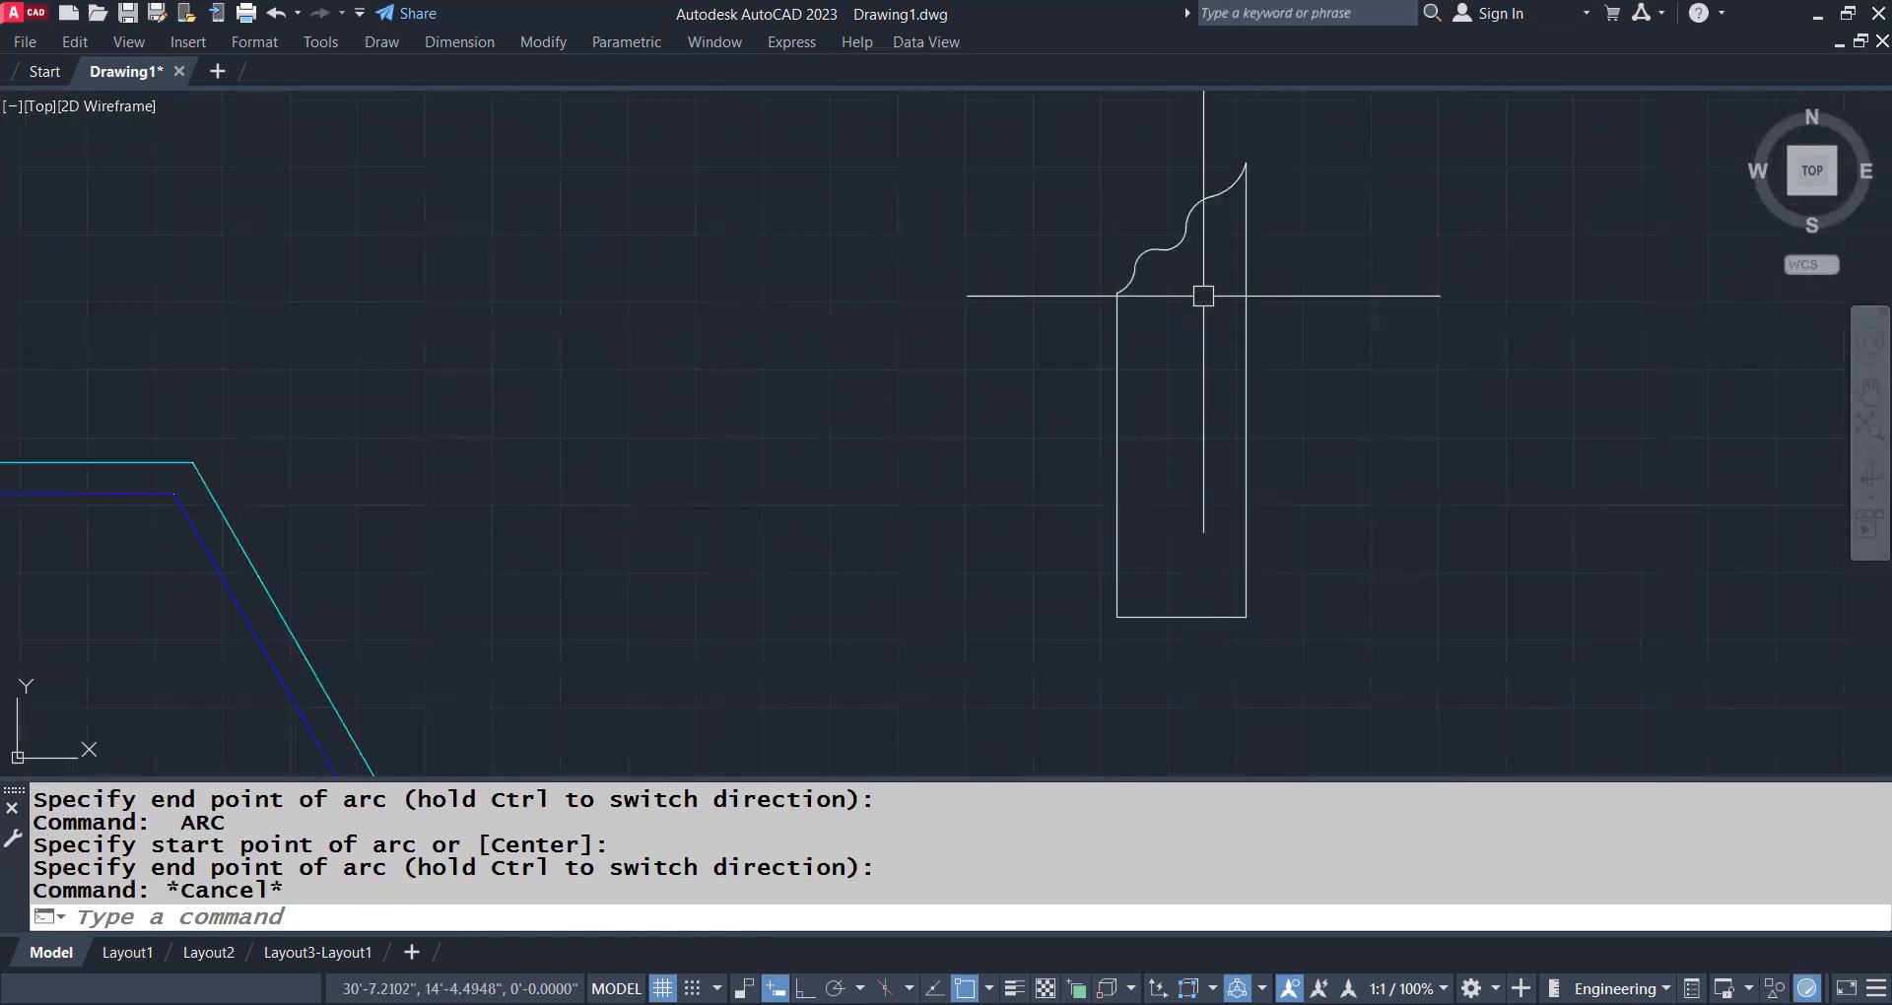
# Join the arcs, the 5-foot line and the base line into one polyline with JOIN
pyautogui.click(1221, 164)
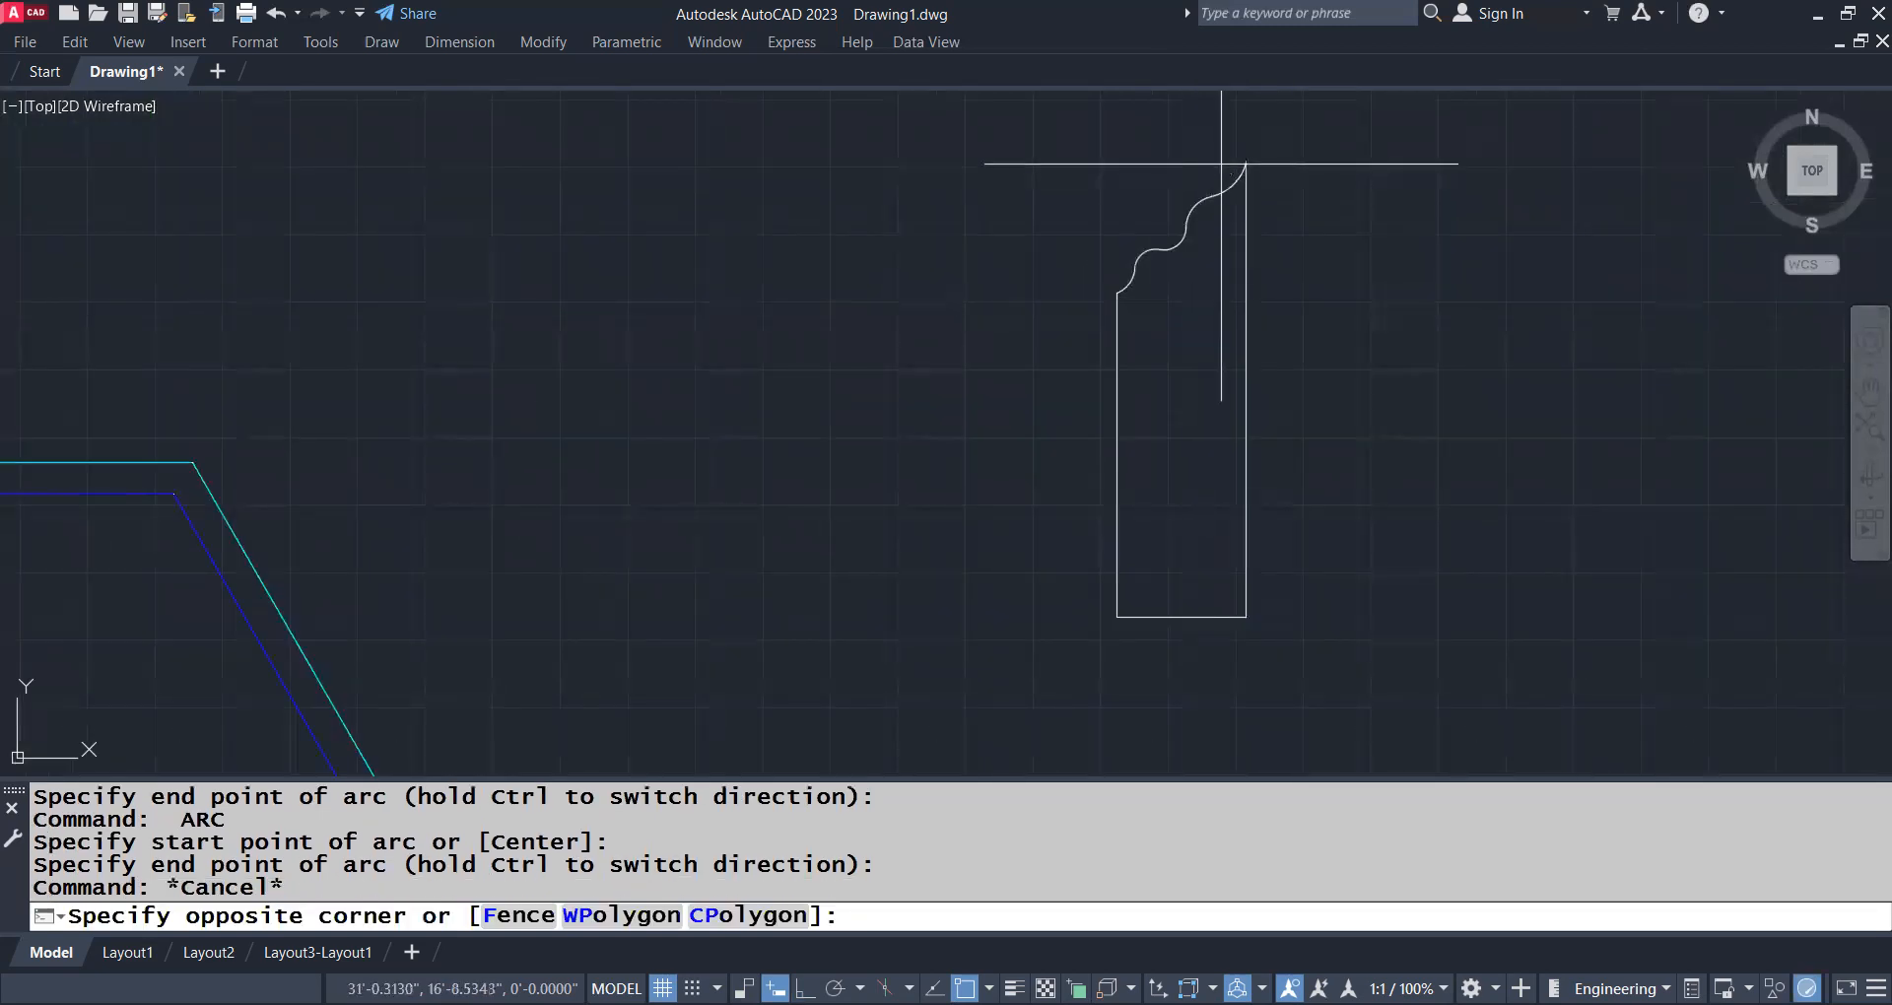
pyautogui.click(1112, 510)
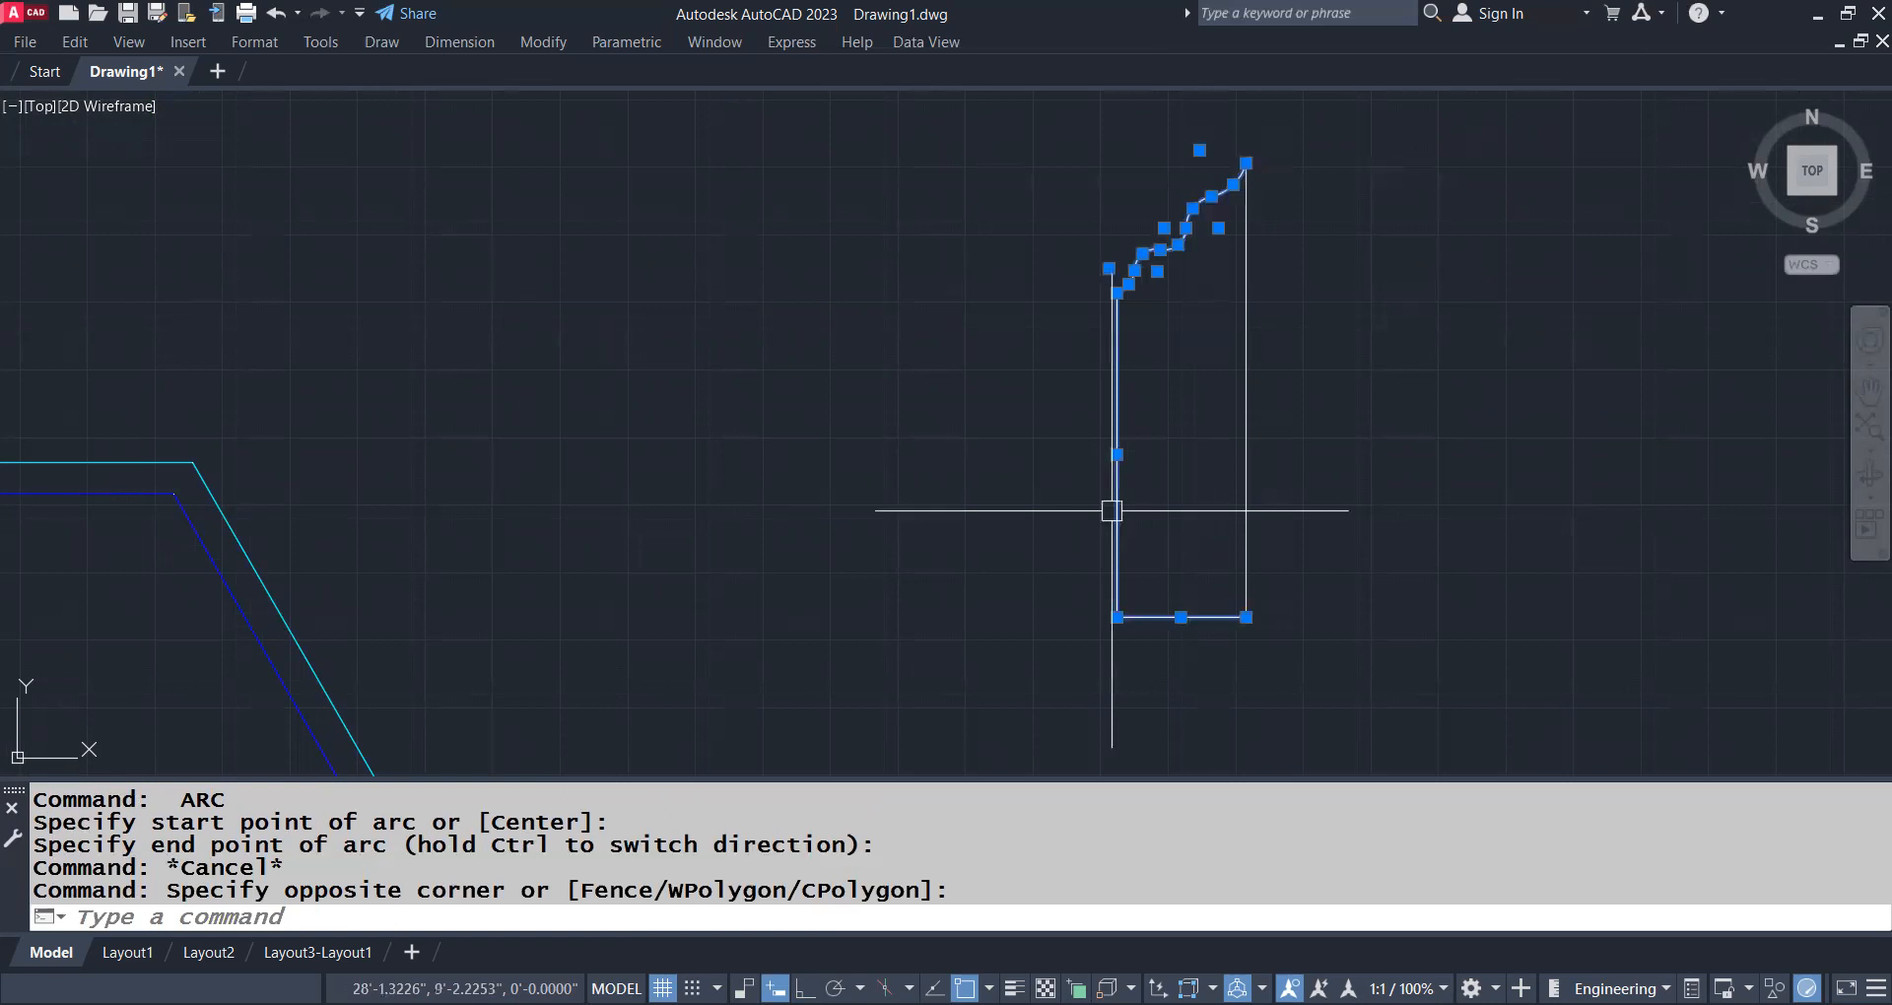
pyautogui.write('j')
pyautogui.press('Return')
# Mirror the half outline across the 7-foot line, keeping the source, and erase that centre line
pyautogui.write('mi')
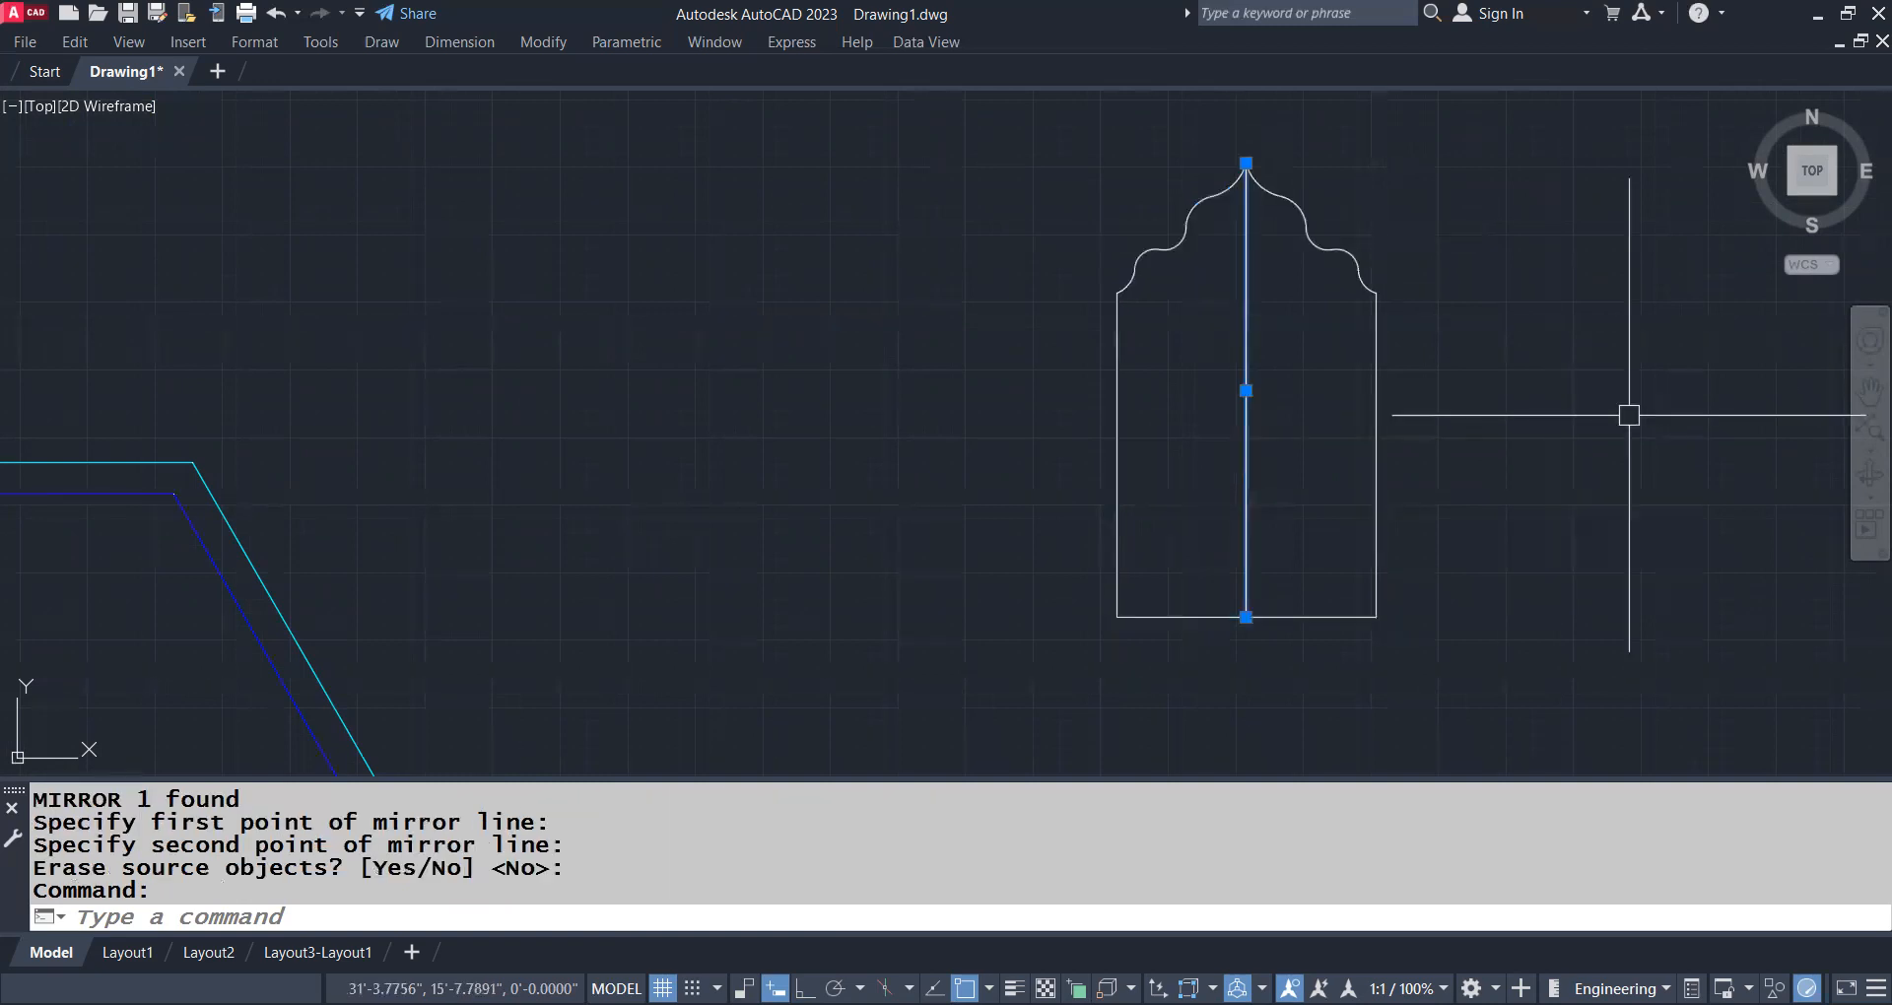
pyautogui.press('Delete')
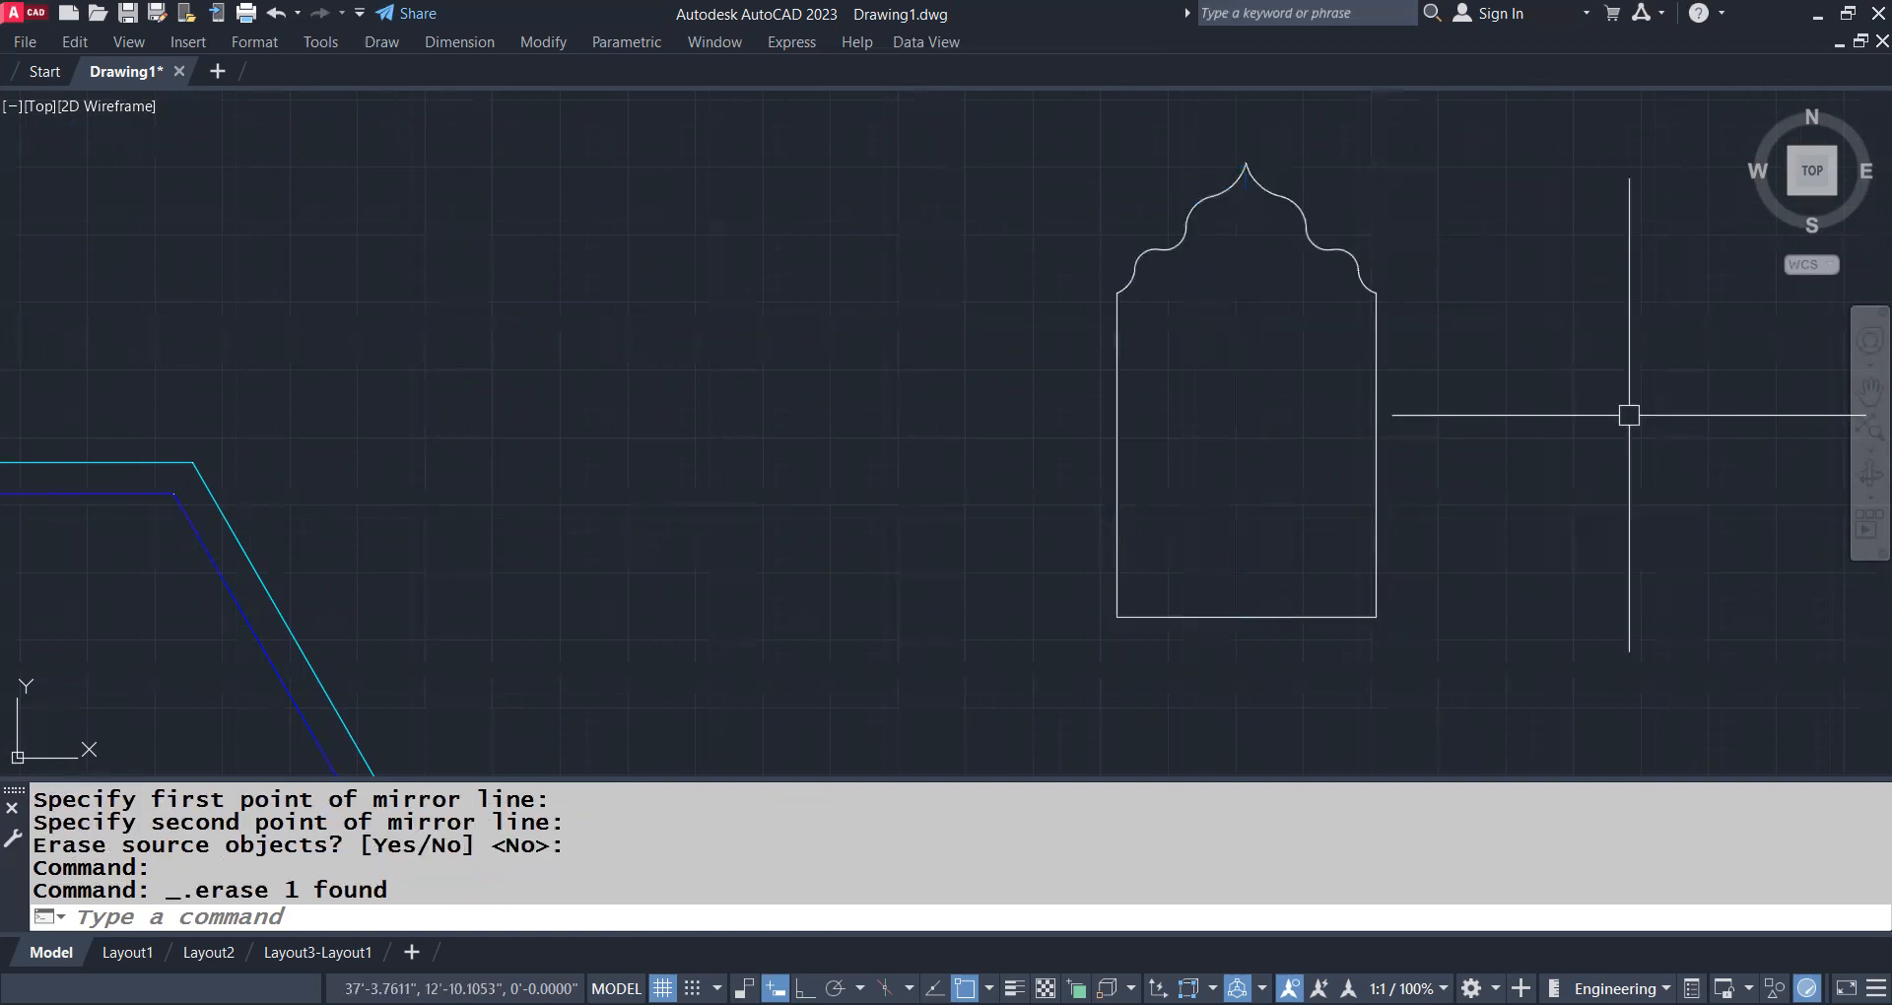
# Join the two mirrored halves of the door outline into a single polyline
pyautogui.click(1495, 178)
pyautogui.click(1056, 650)
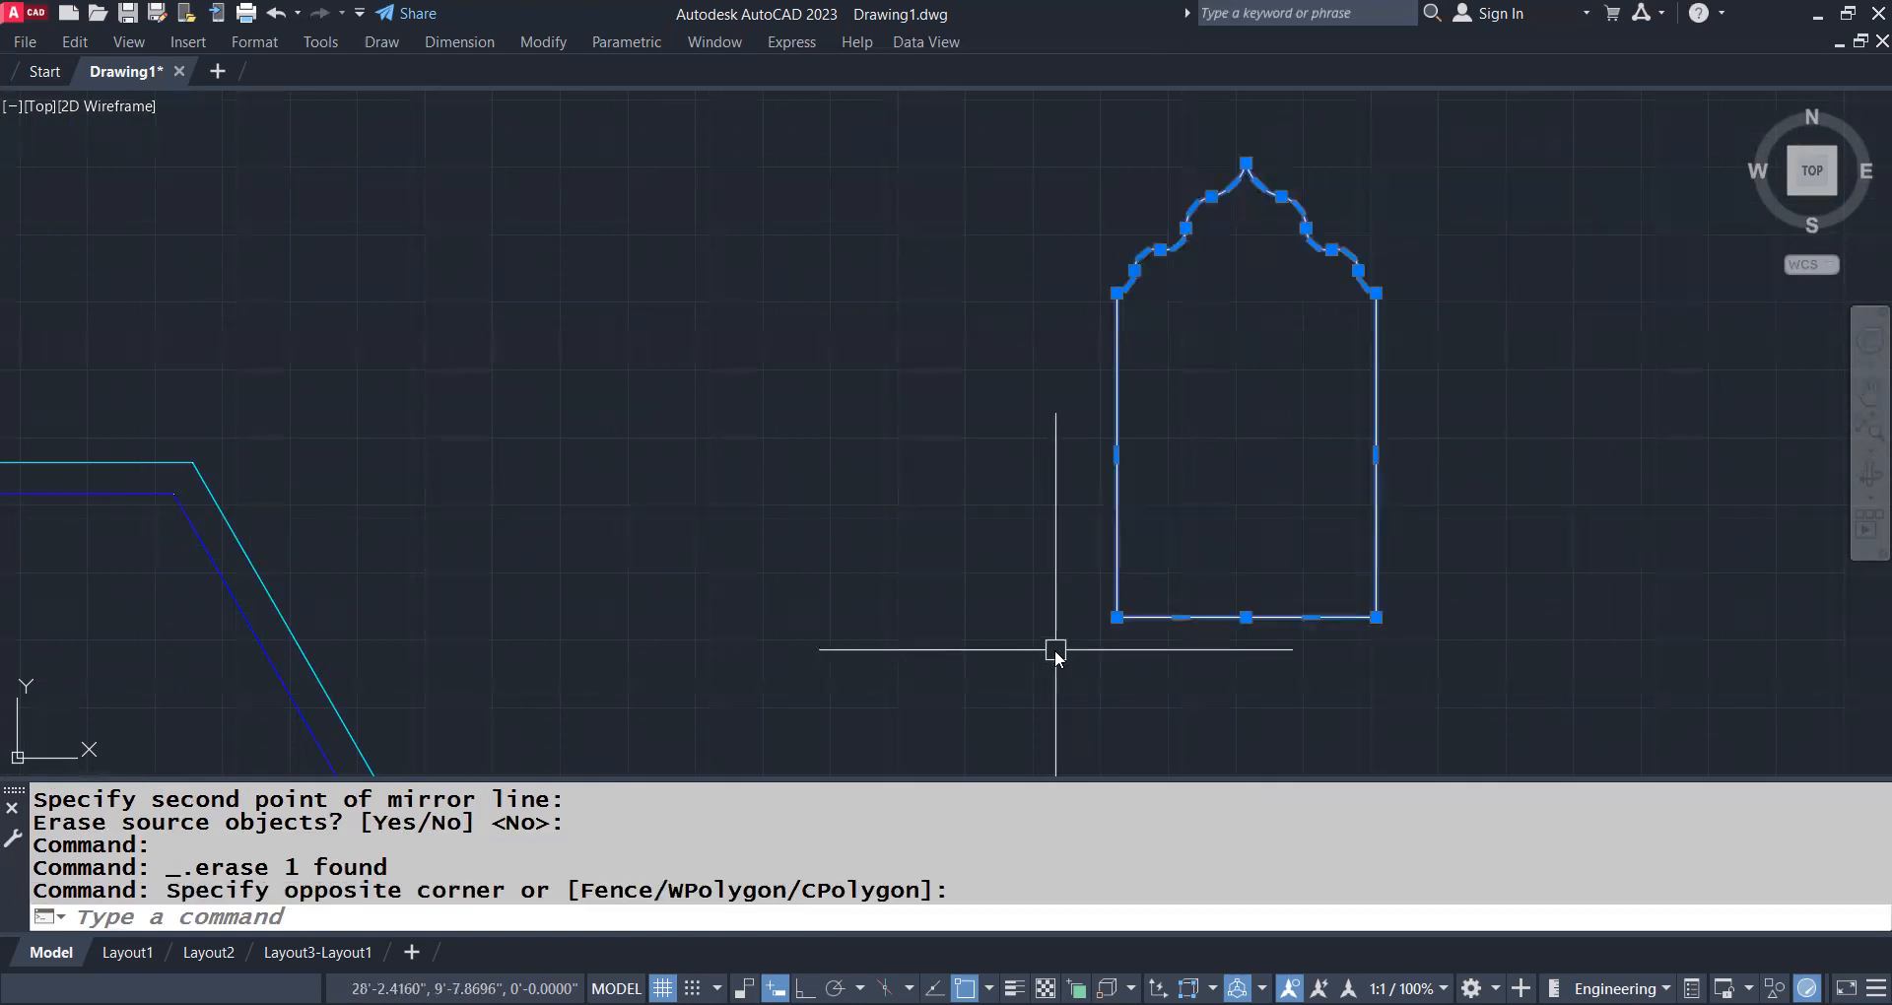
pyautogui.write('J')
pyautogui.press('Return')
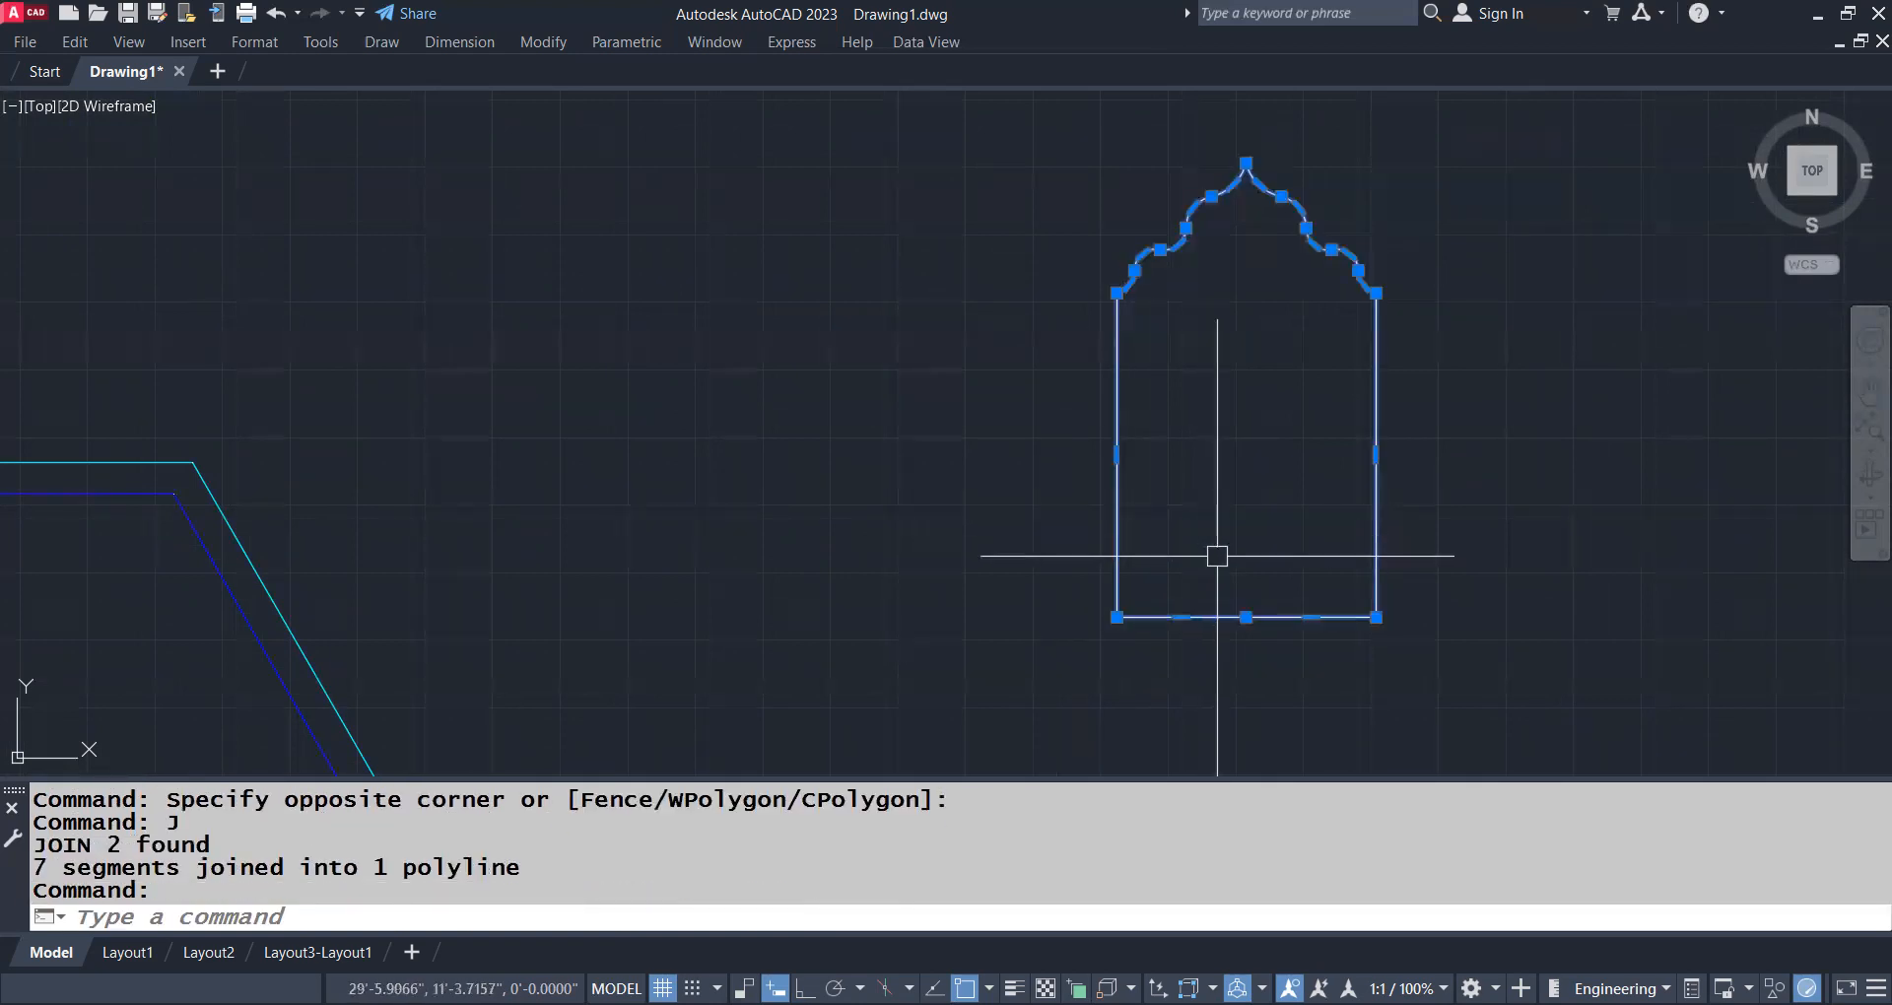
pyautogui.press('Escape')
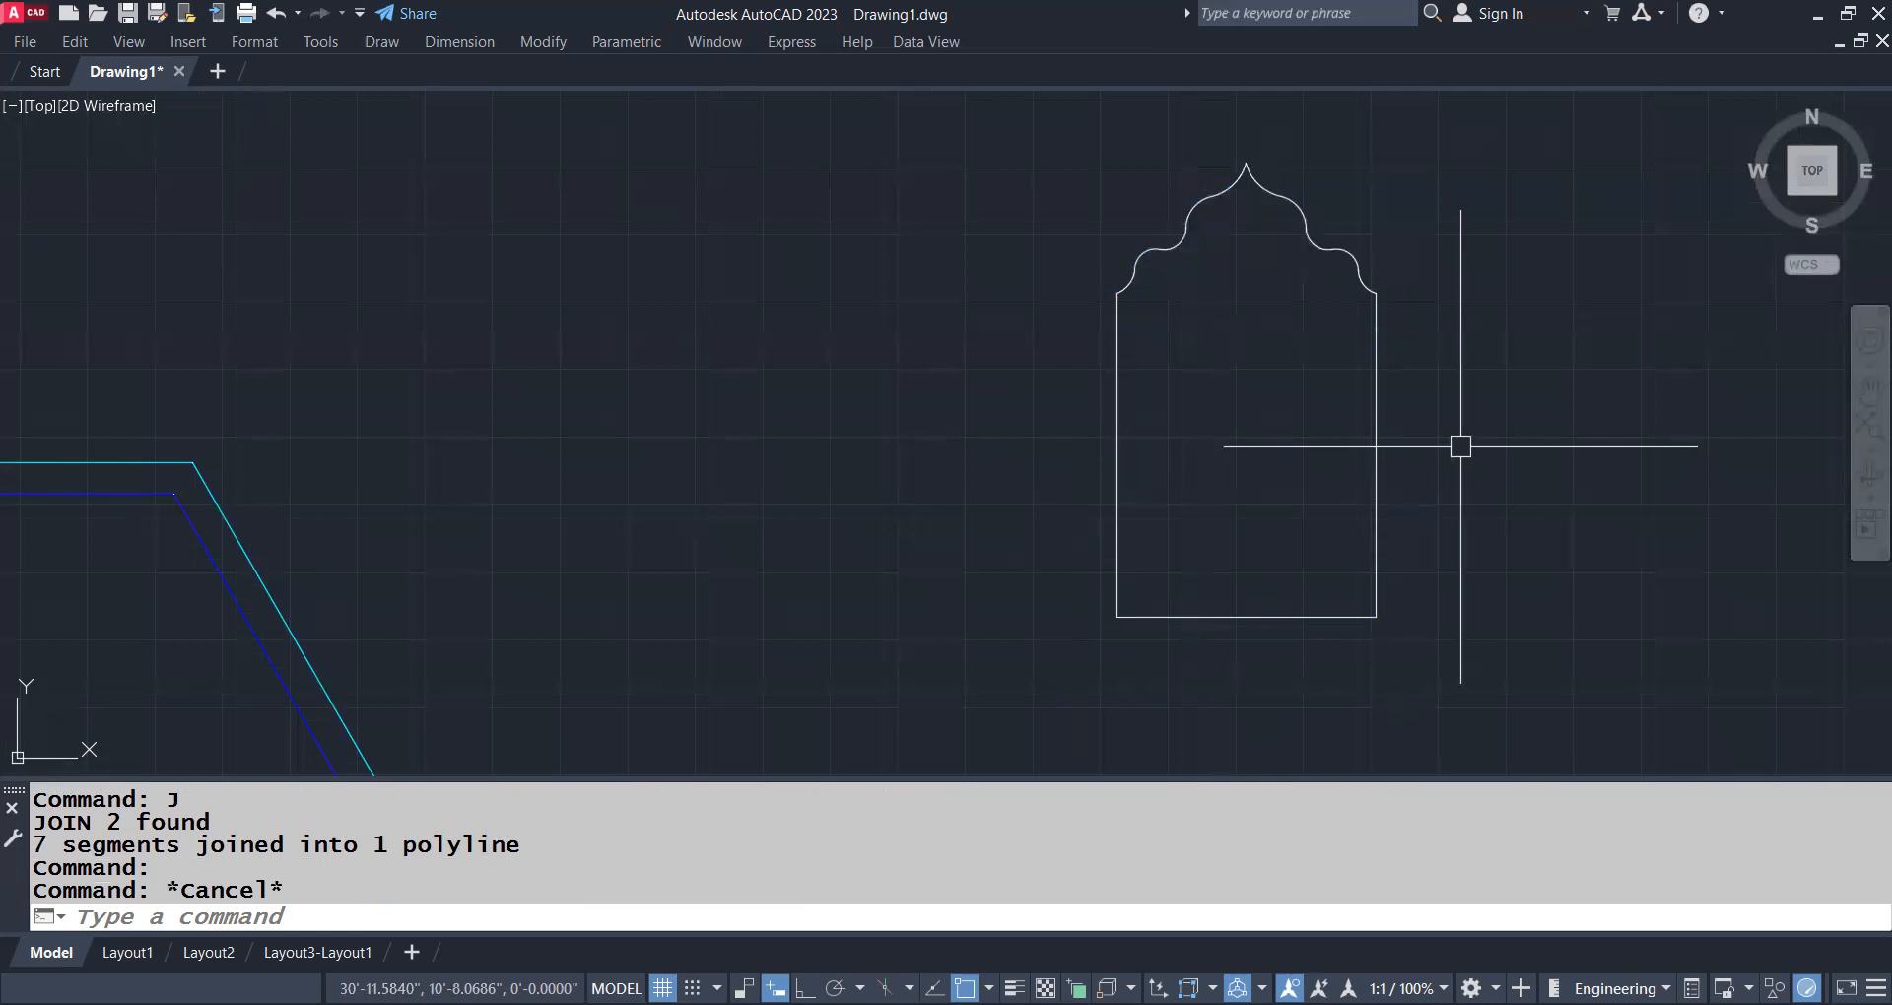
# Switch to the SW Isometric view with -VIEW
pyautogui.write('-view')
pyautogui.press('Return')
pyautogui.write('sw')
pyautogui.press('Return')
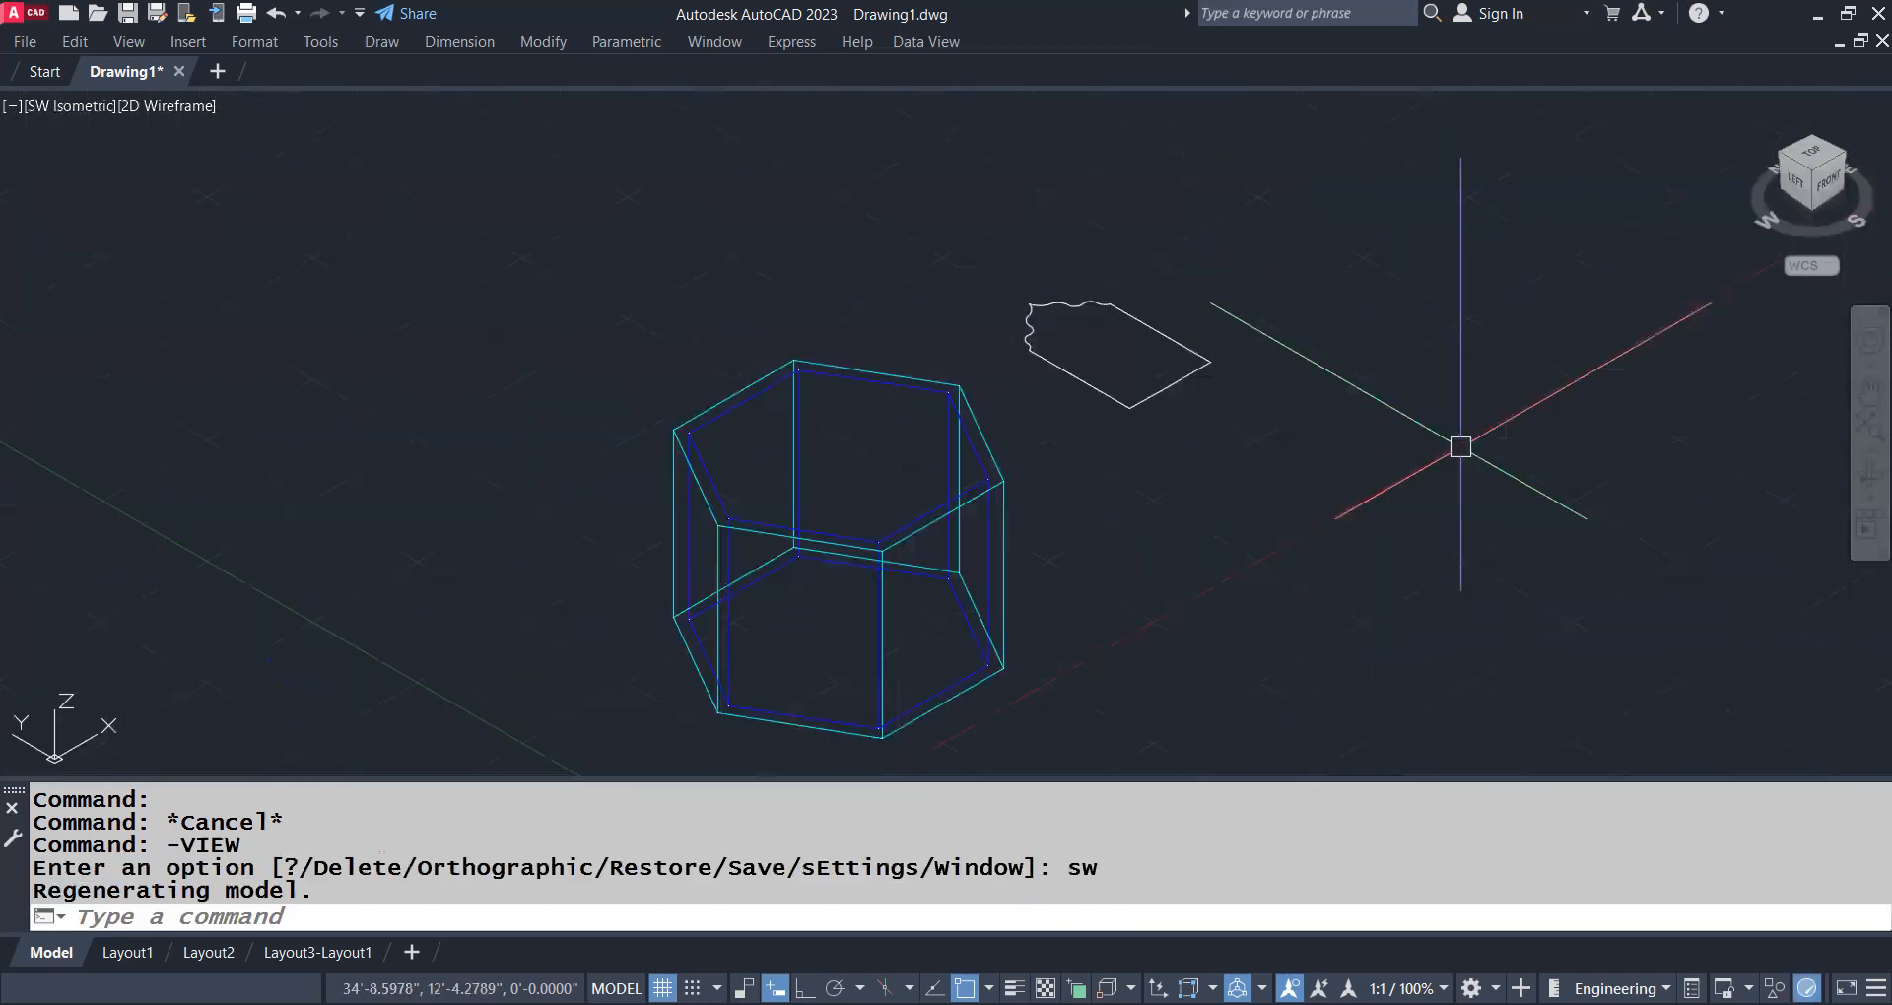
# Extrude the closed door outline to a height of 6 inches
pyautogui.click(1149, 395)
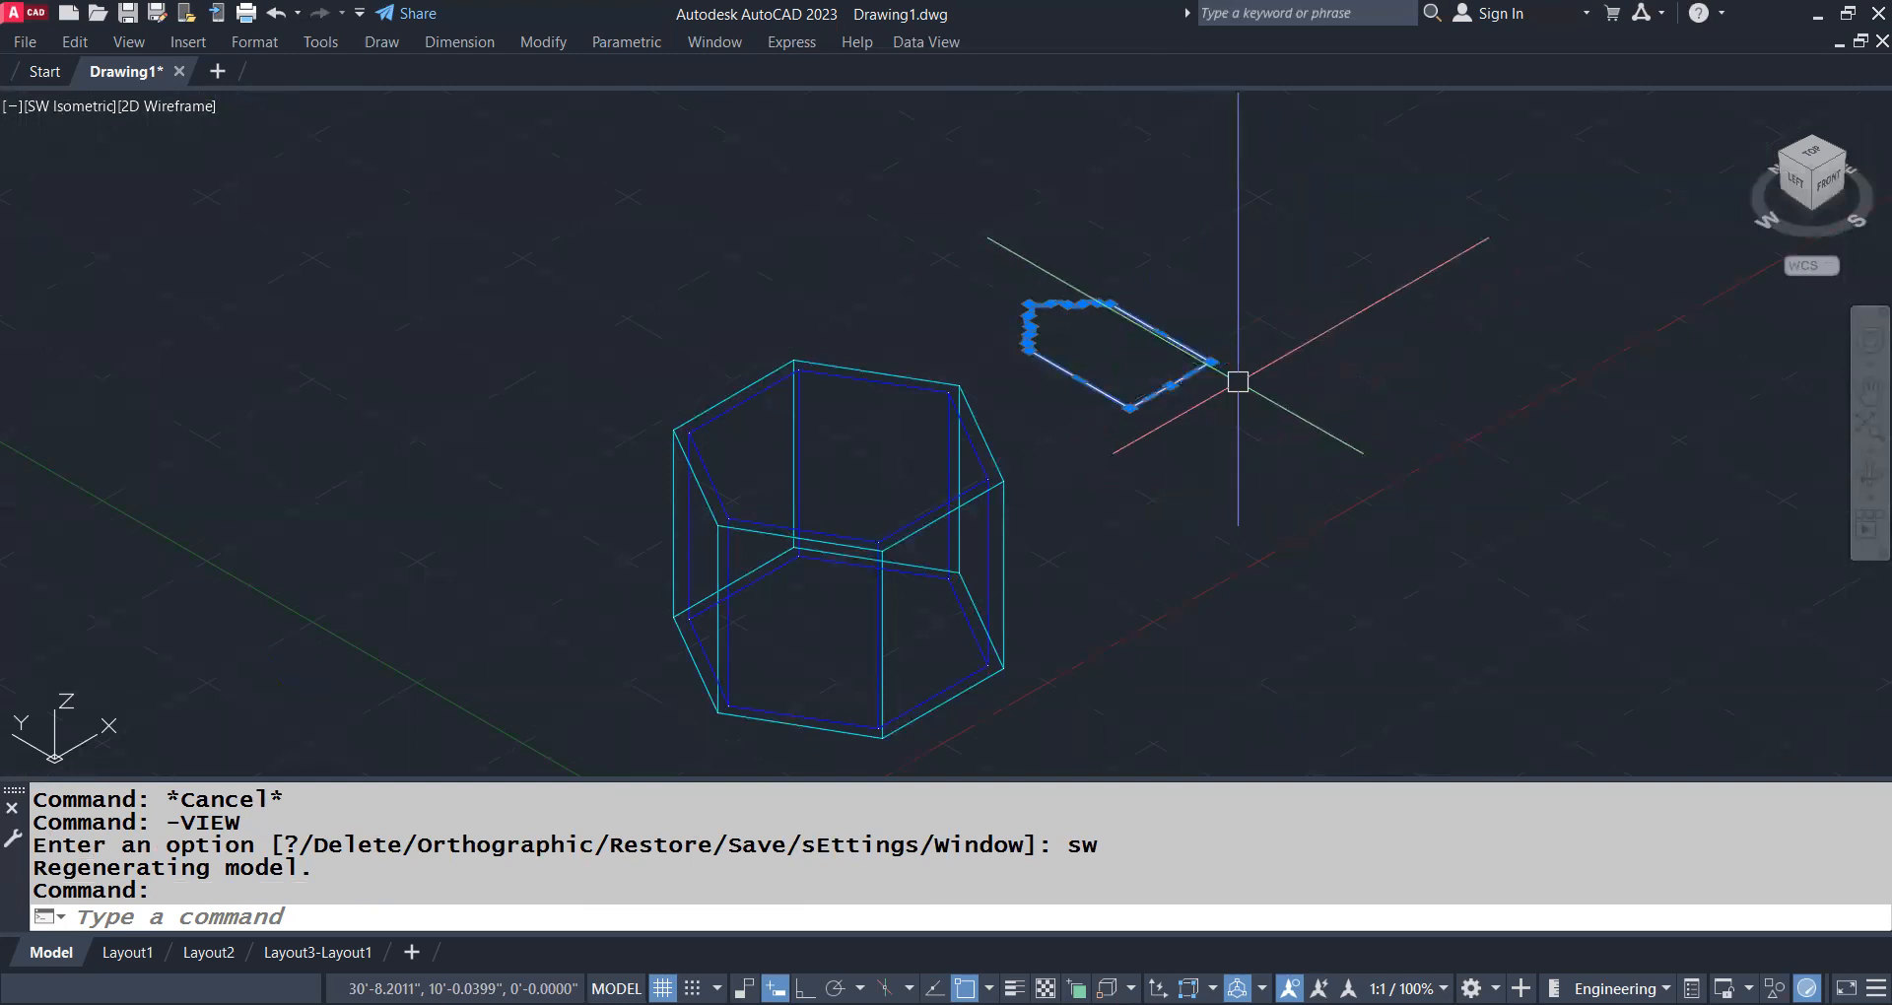
pyautogui.press('Escape')
pyautogui.write('EXt')
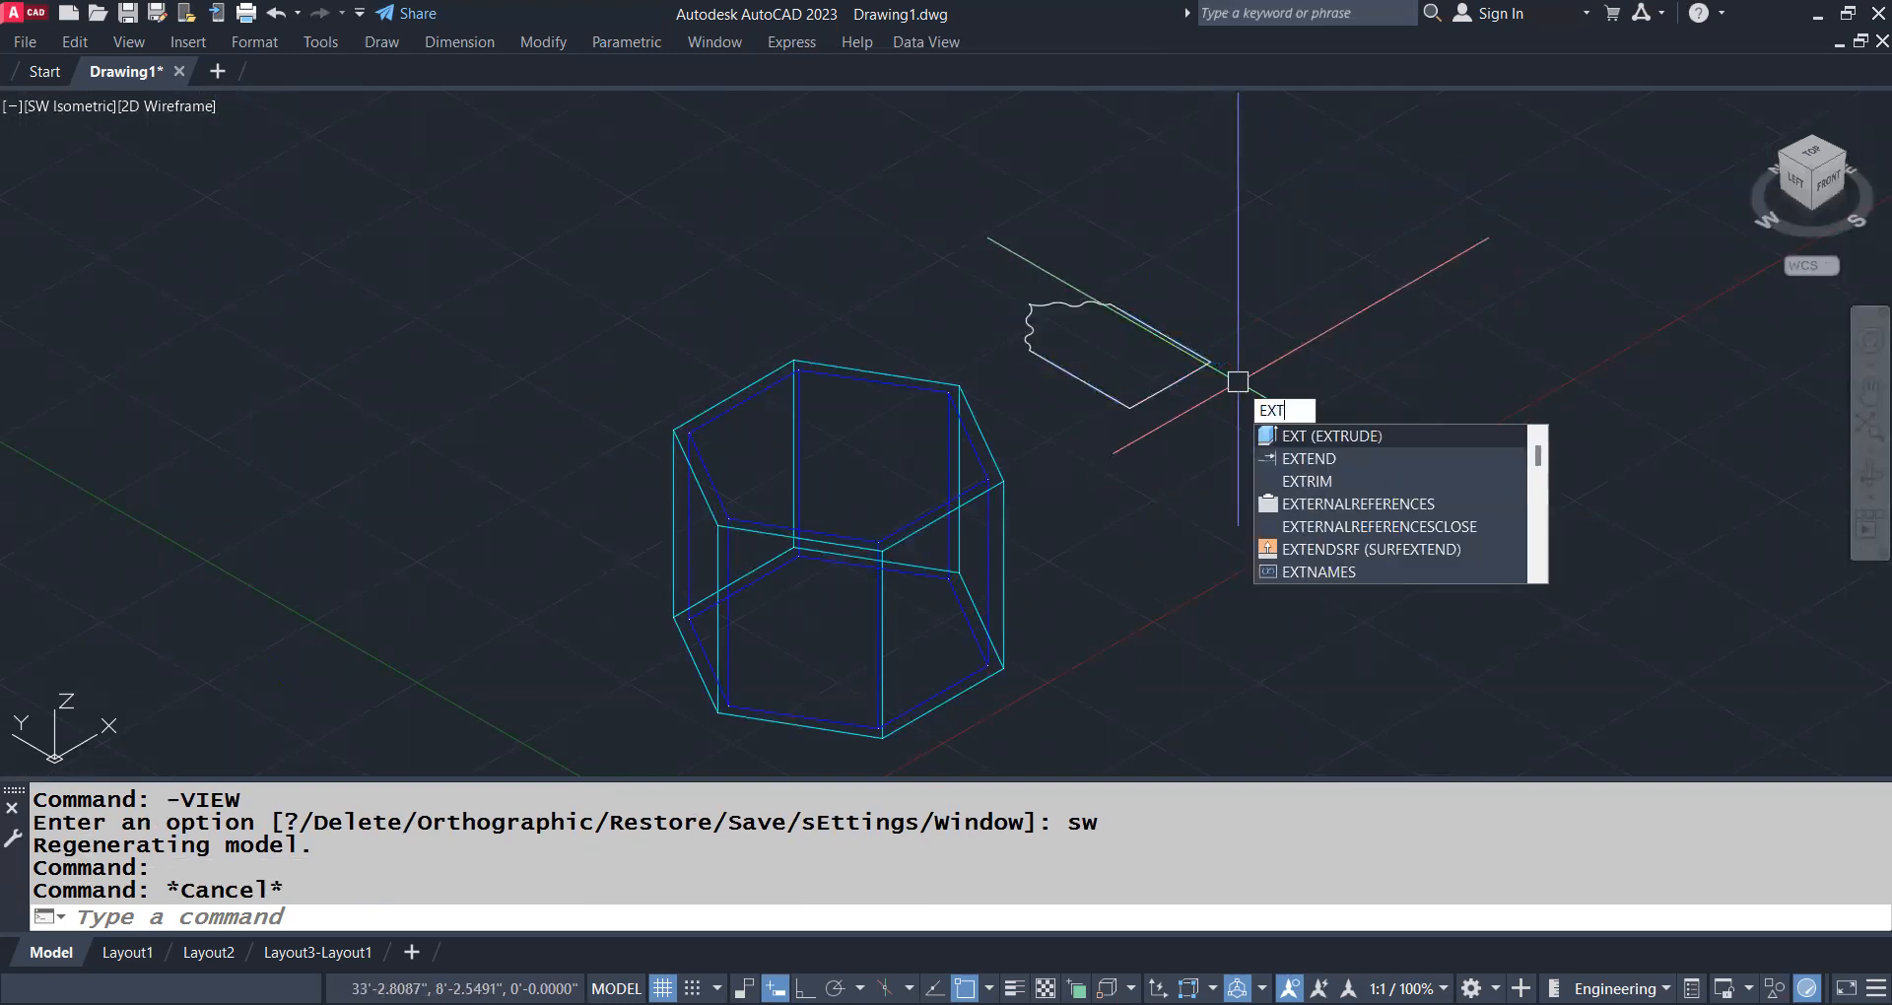
pyautogui.press('Return')
pyautogui.click(1198, 382)
pyautogui.press('Return')
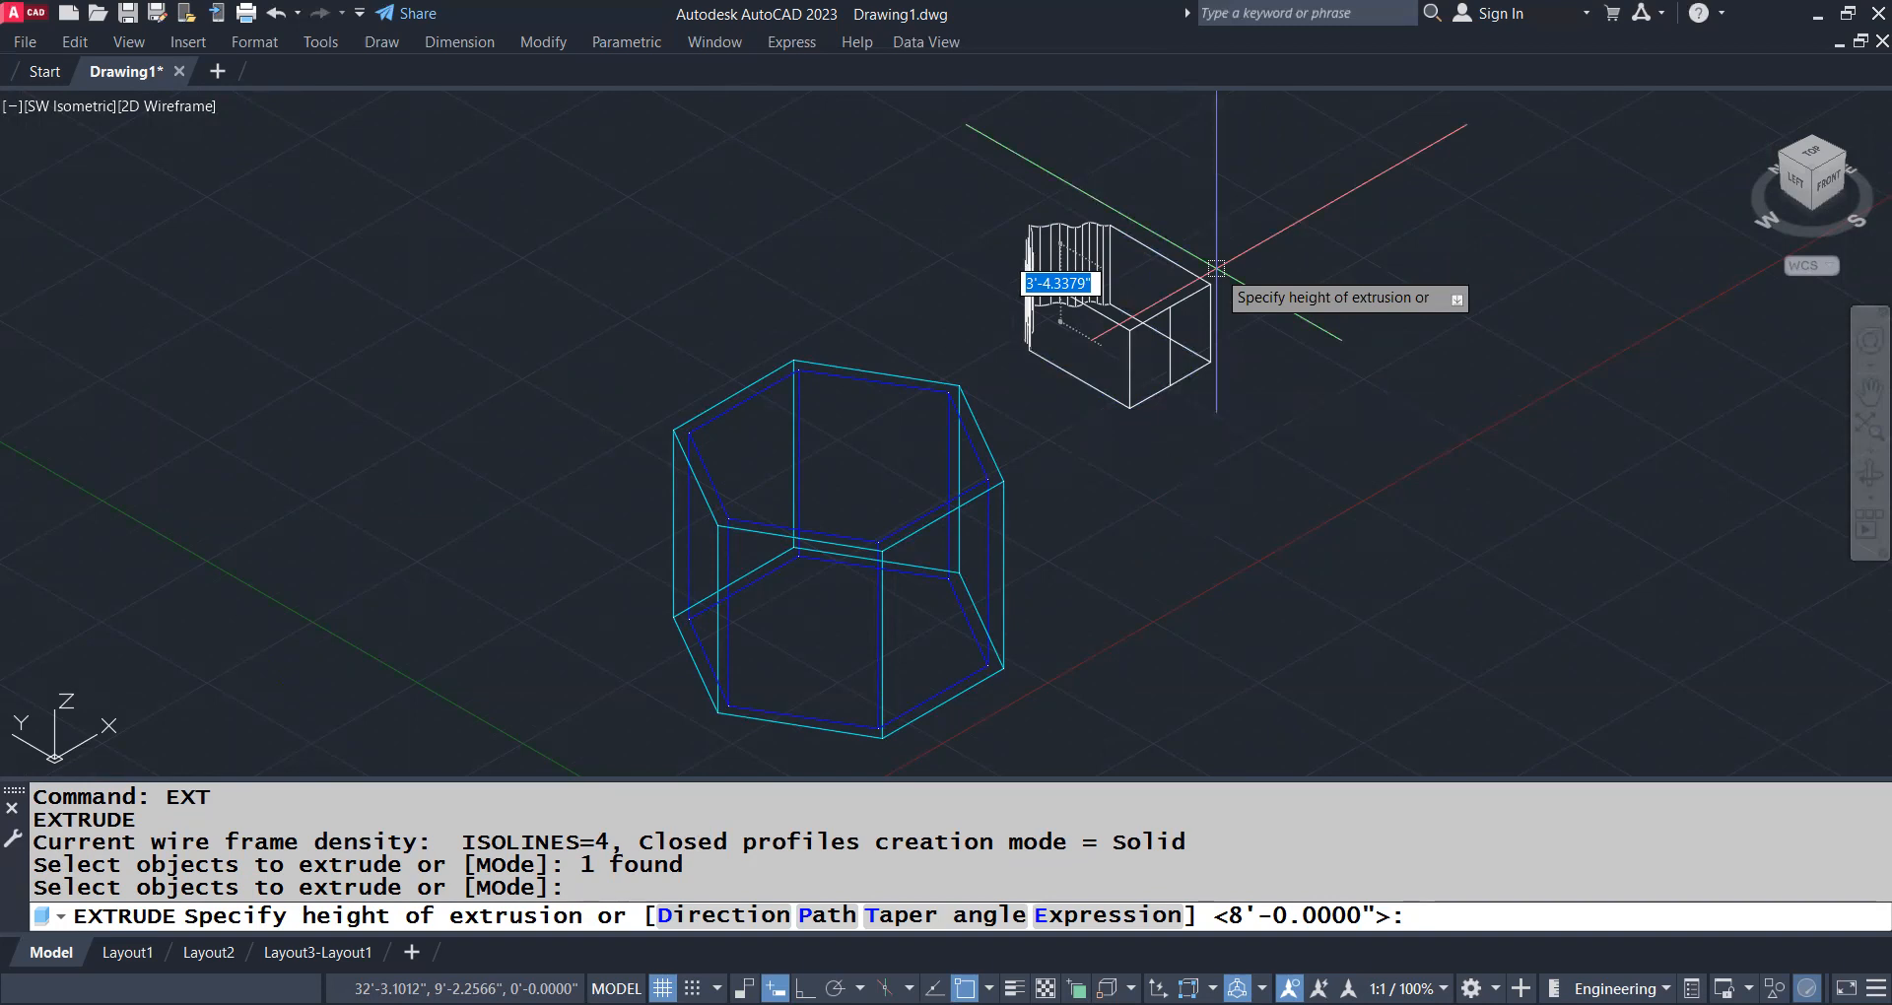
pyautogui.write('6')
pyautogui.press('Return')
pyautogui.scroll(5, 1088, 388)
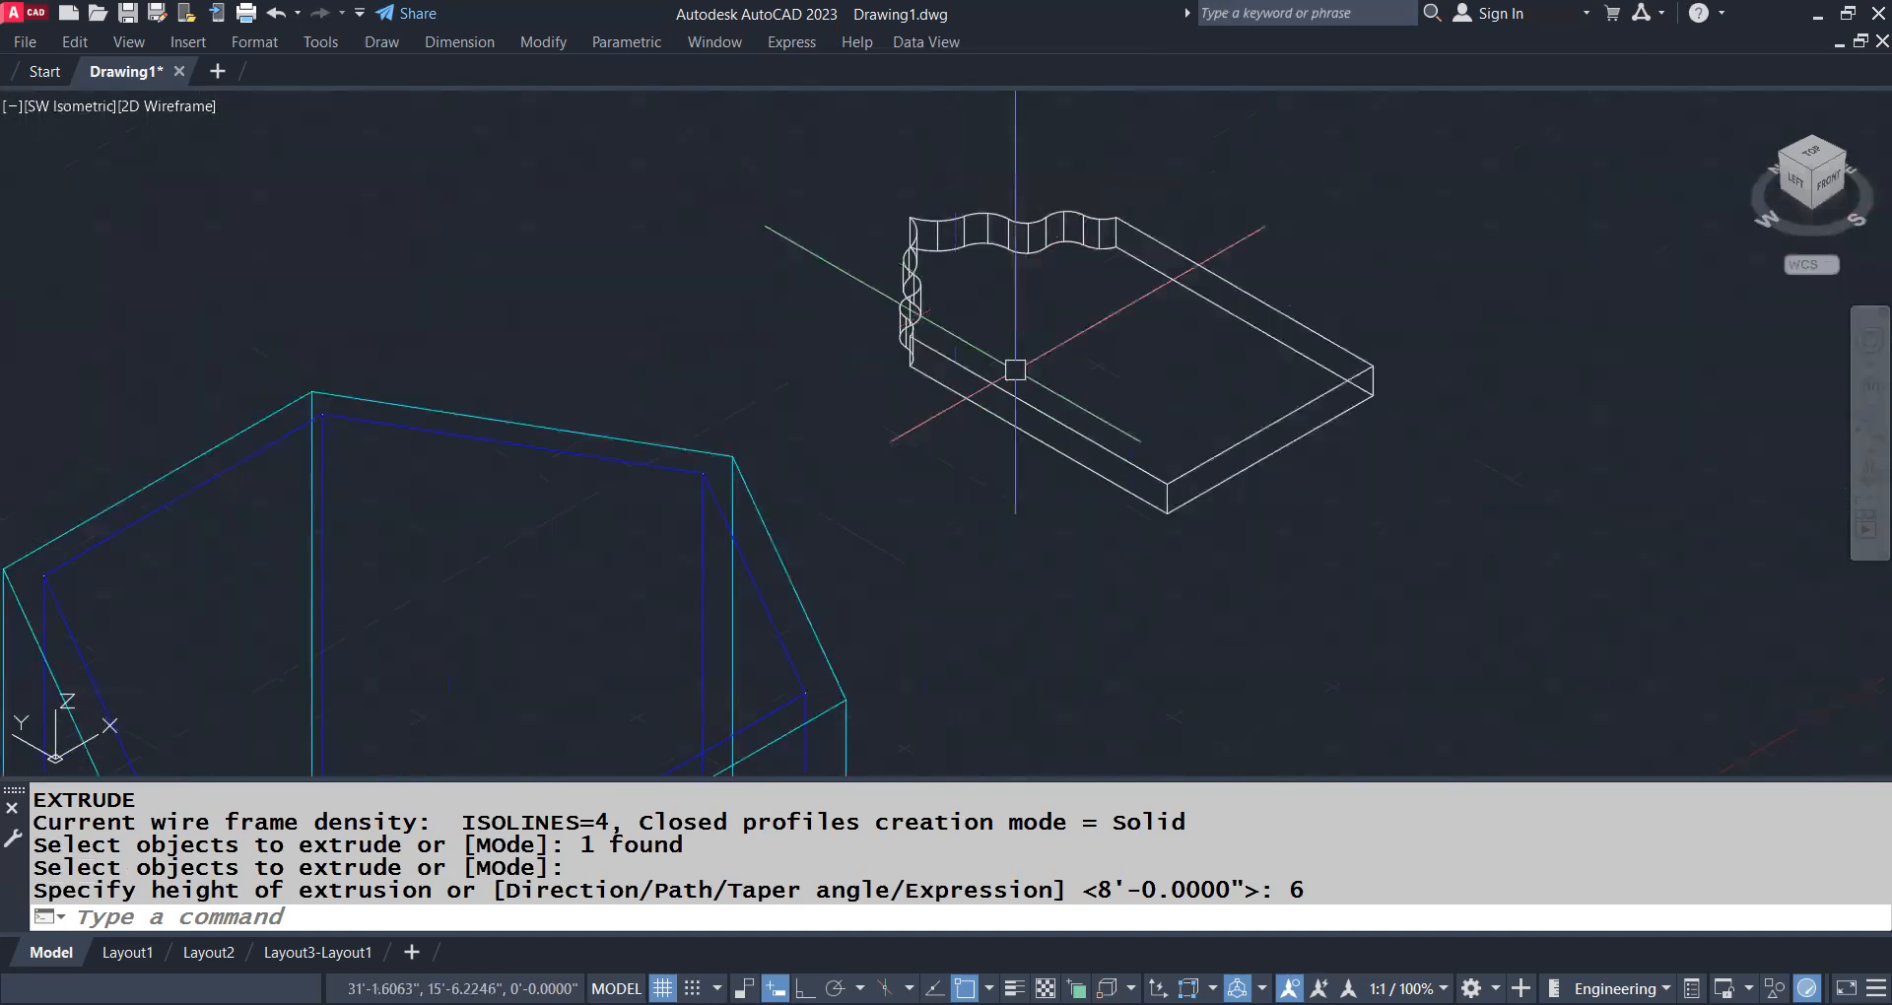
pyautogui.scroll(-4, 1276, 509)
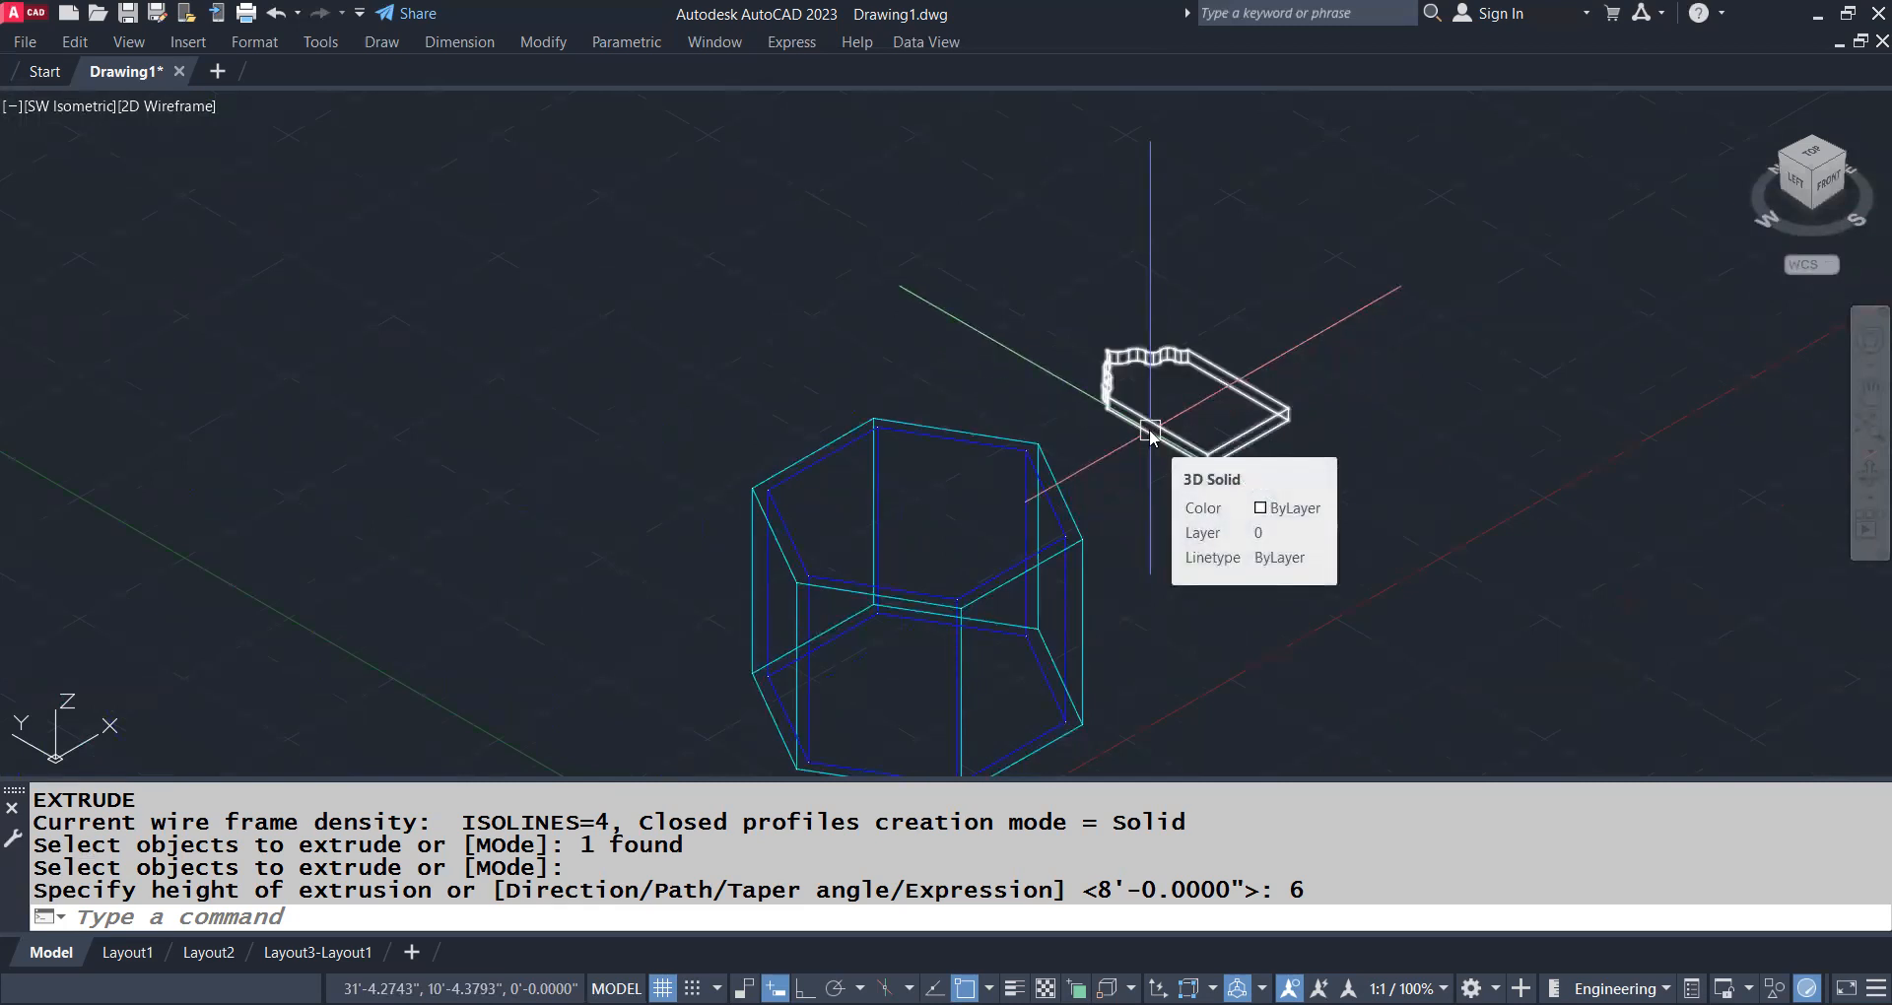
# Try to rotate the door solid about the vertical Z axis with 3DROTATE, and undo the rotation
pyautogui.write('3DR')
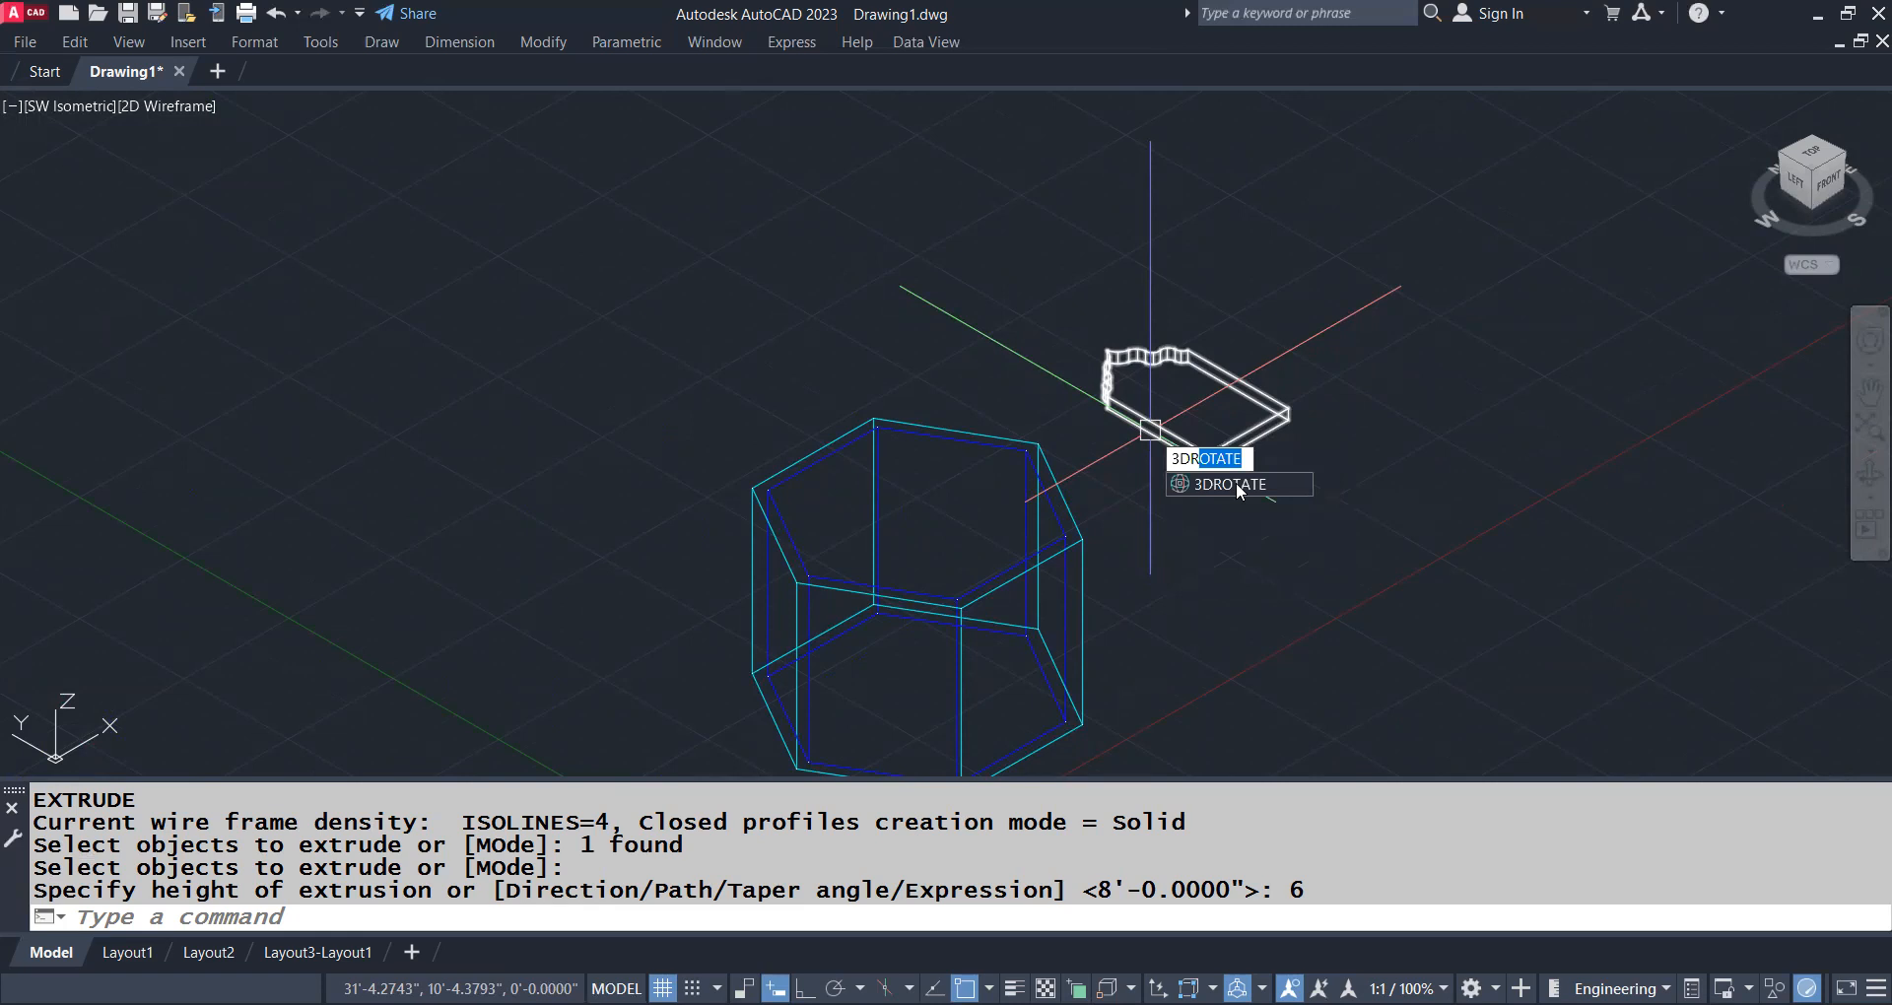
pyautogui.press('Return')
pyautogui.click(1150, 430)
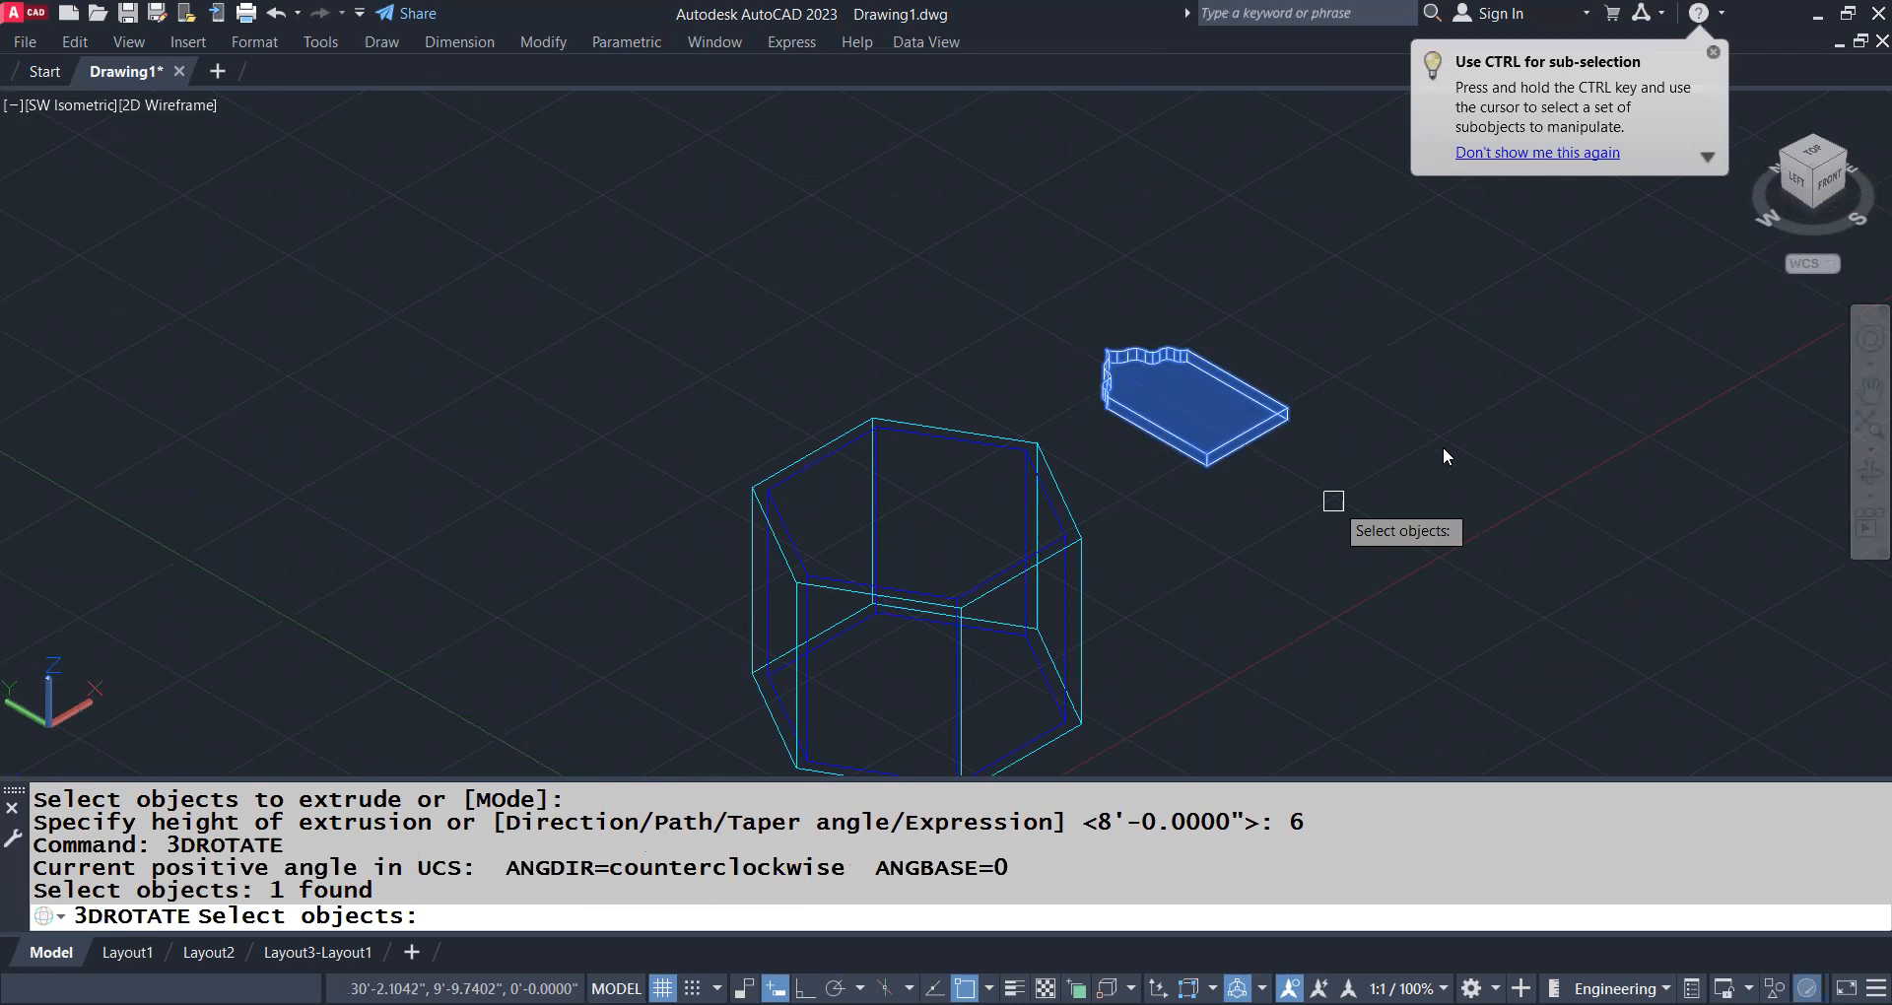
pyautogui.press('Return')
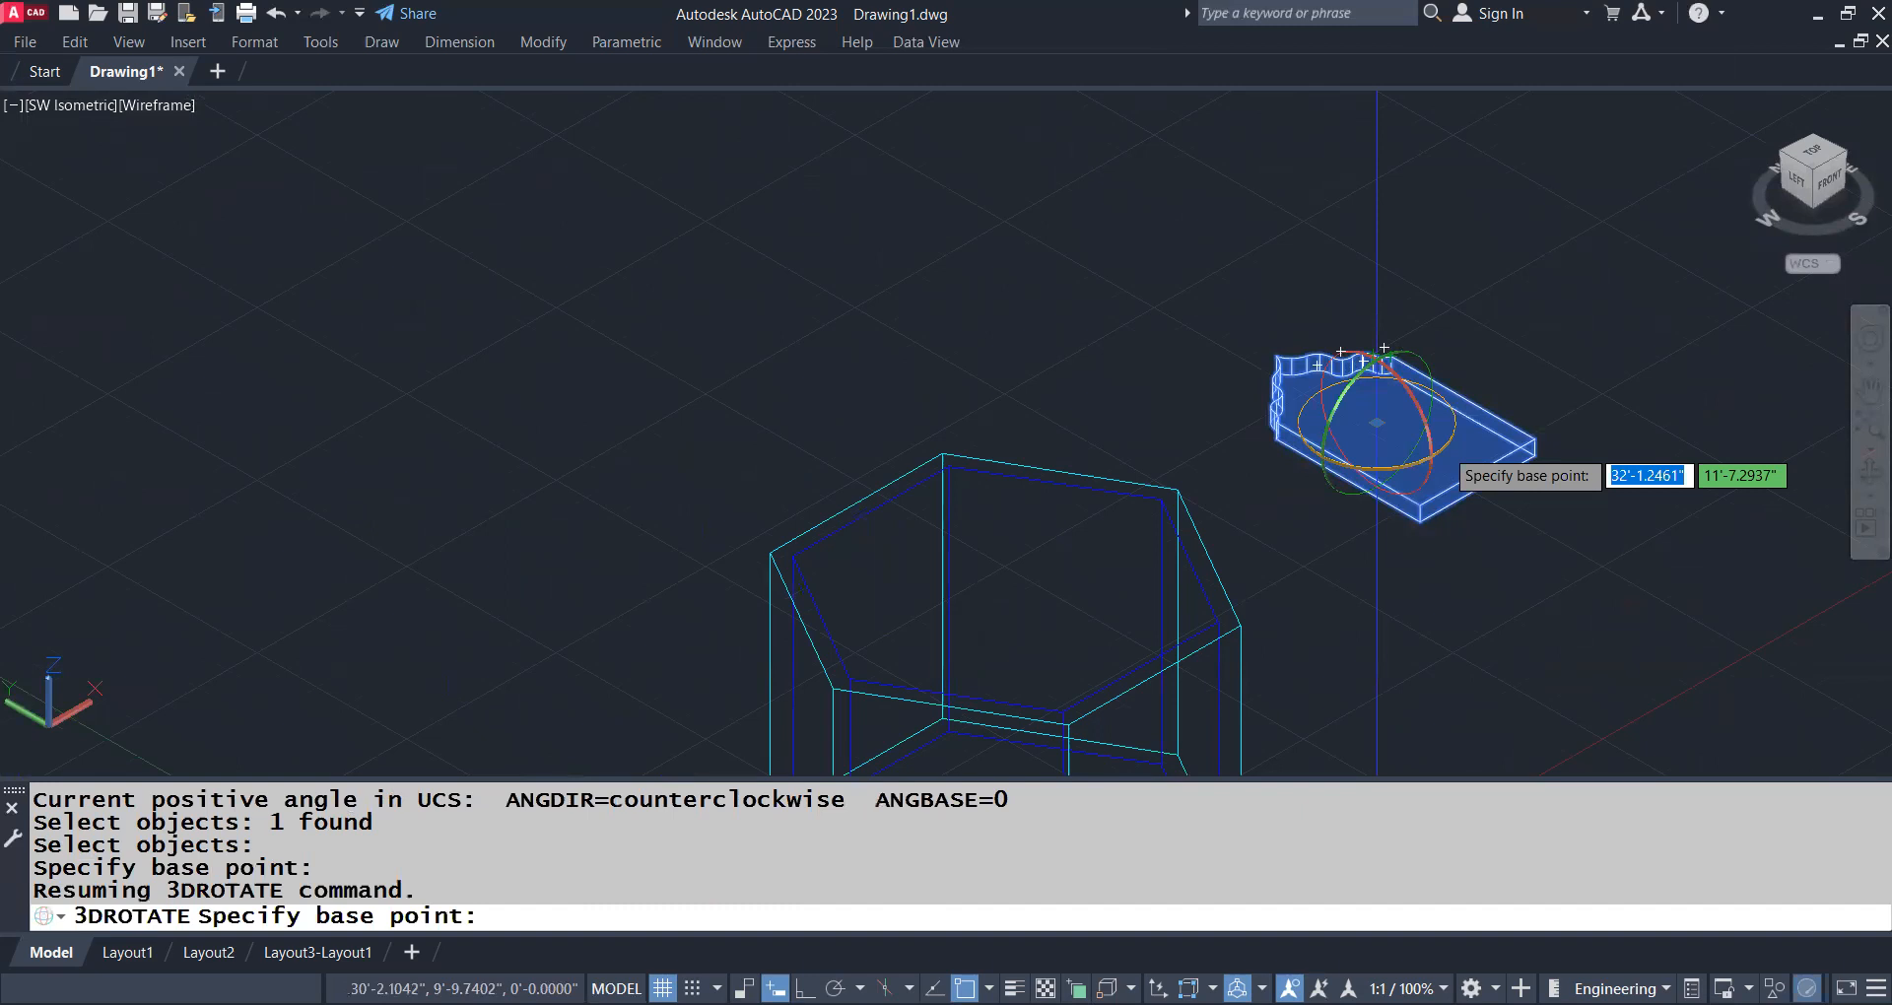
pyautogui.moveTo(1437, 449); pyautogui.dragTo(1452, 419)
pyautogui.click(1455, 424)
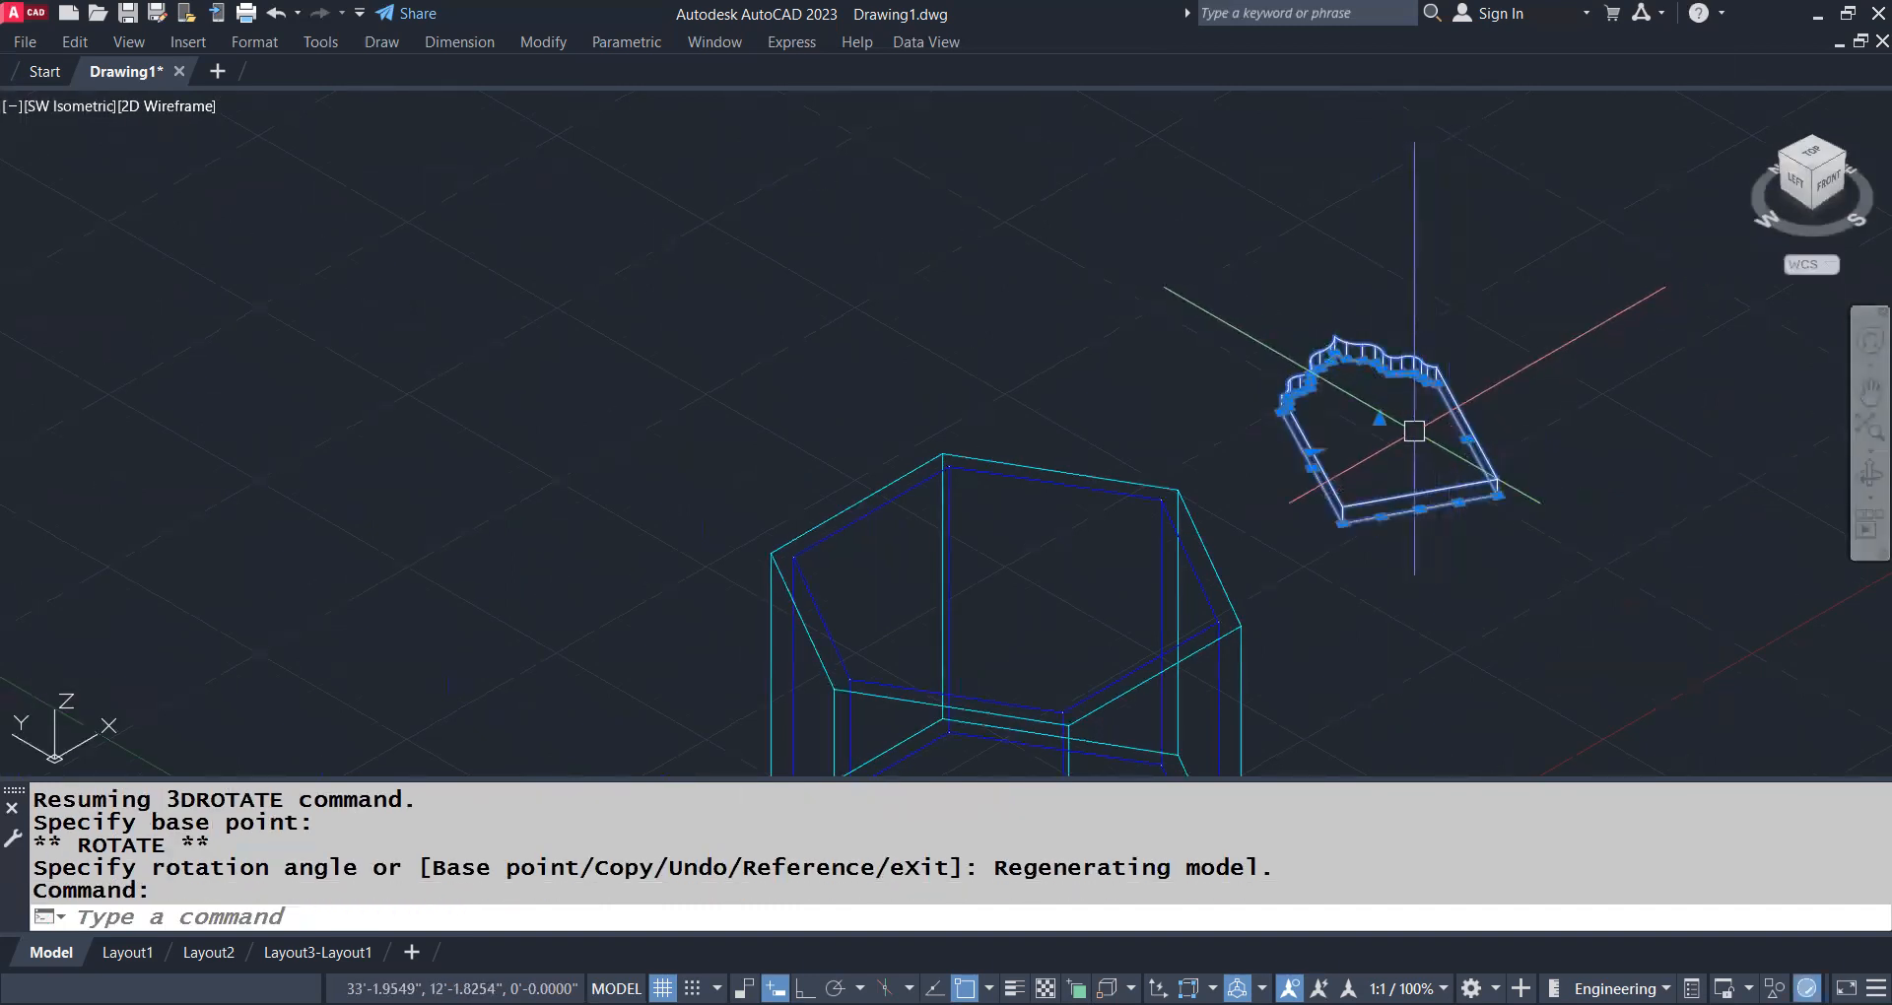
pyautogui.hotkey('ctrl', 'z')
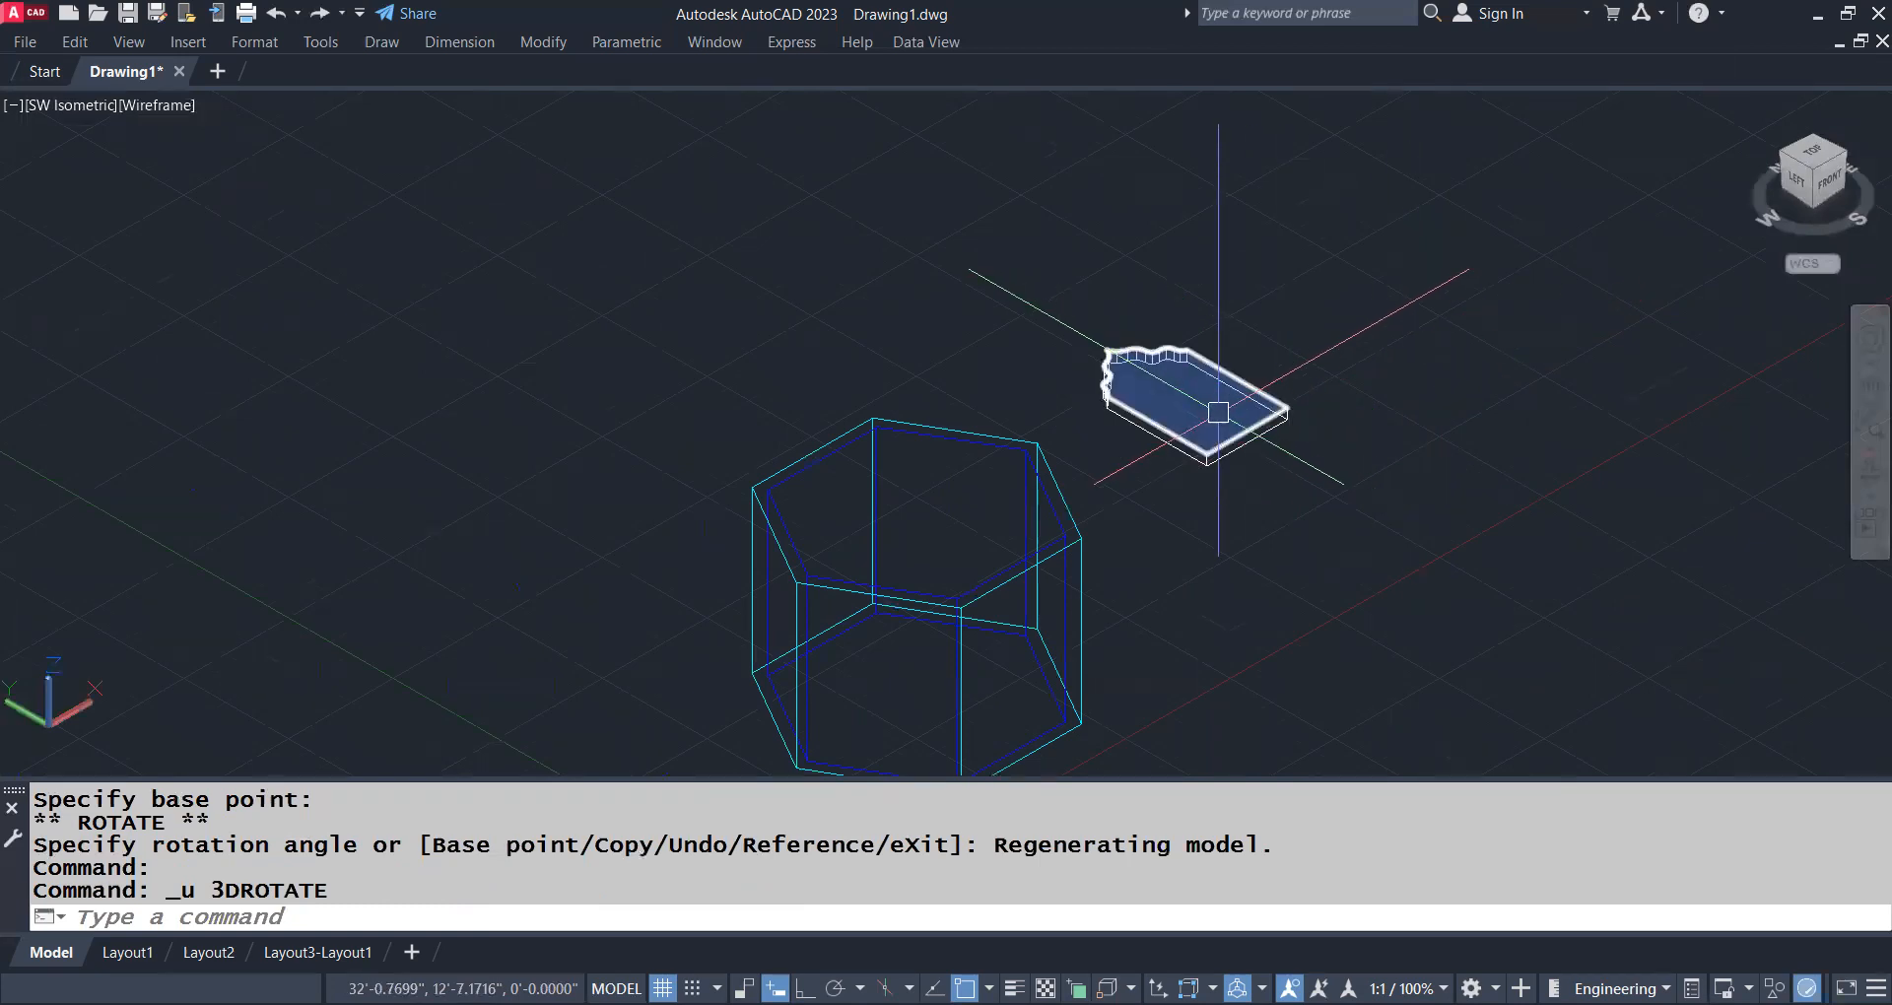
# Stand the door solid upright by rotating it about the X axis with 3DROTATE and ortho on
pyautogui.click(1235, 445)
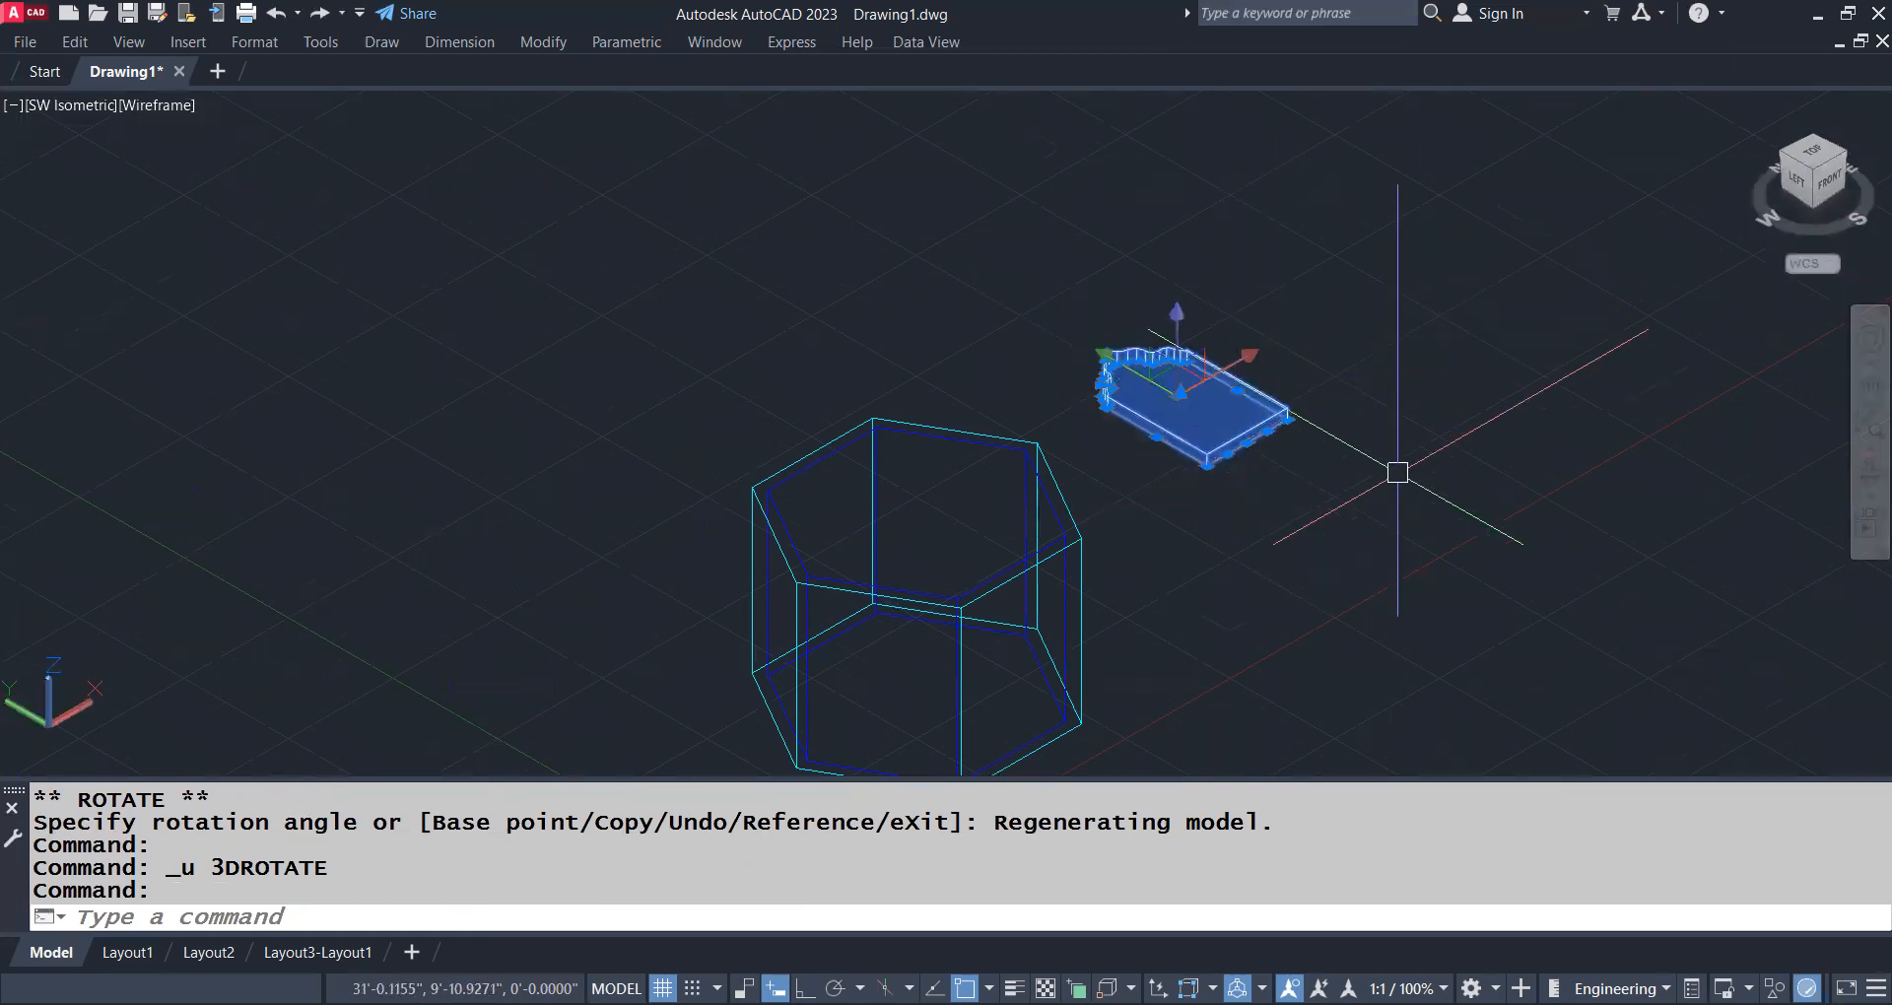
pyautogui.write('3dr')
pyautogui.press('Return')
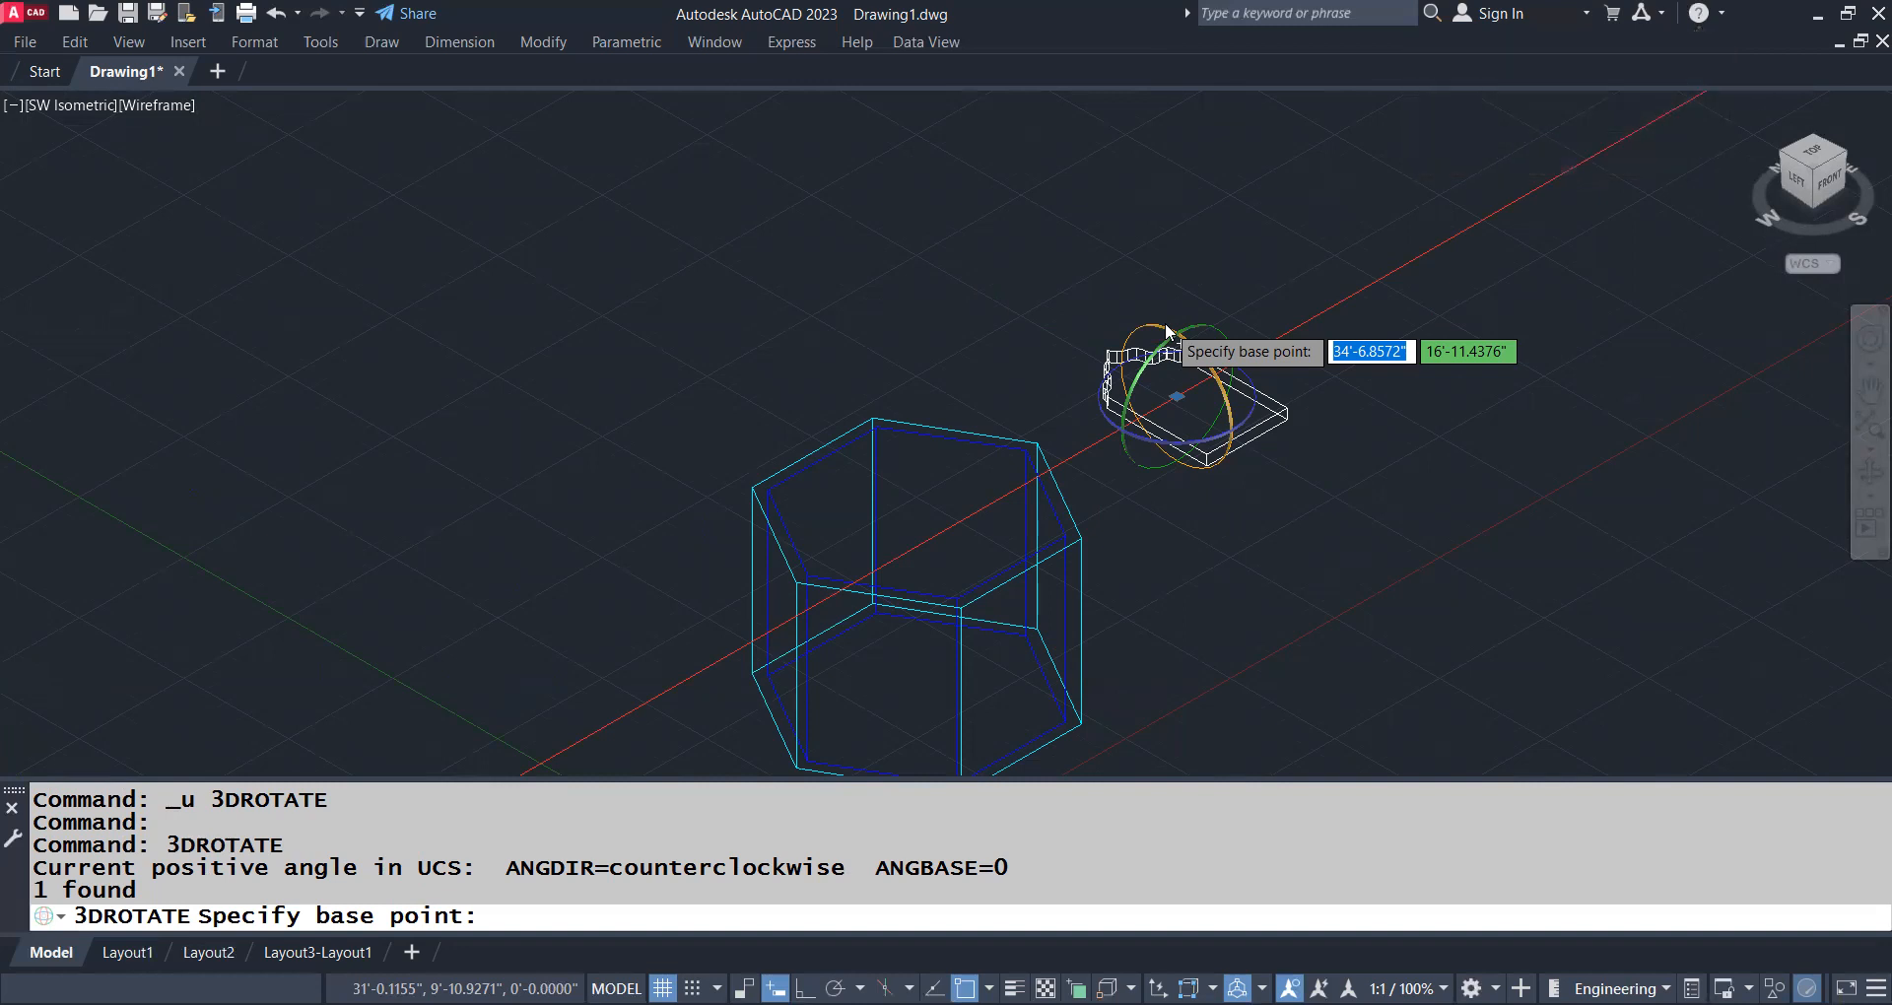
pyautogui.press('F8')
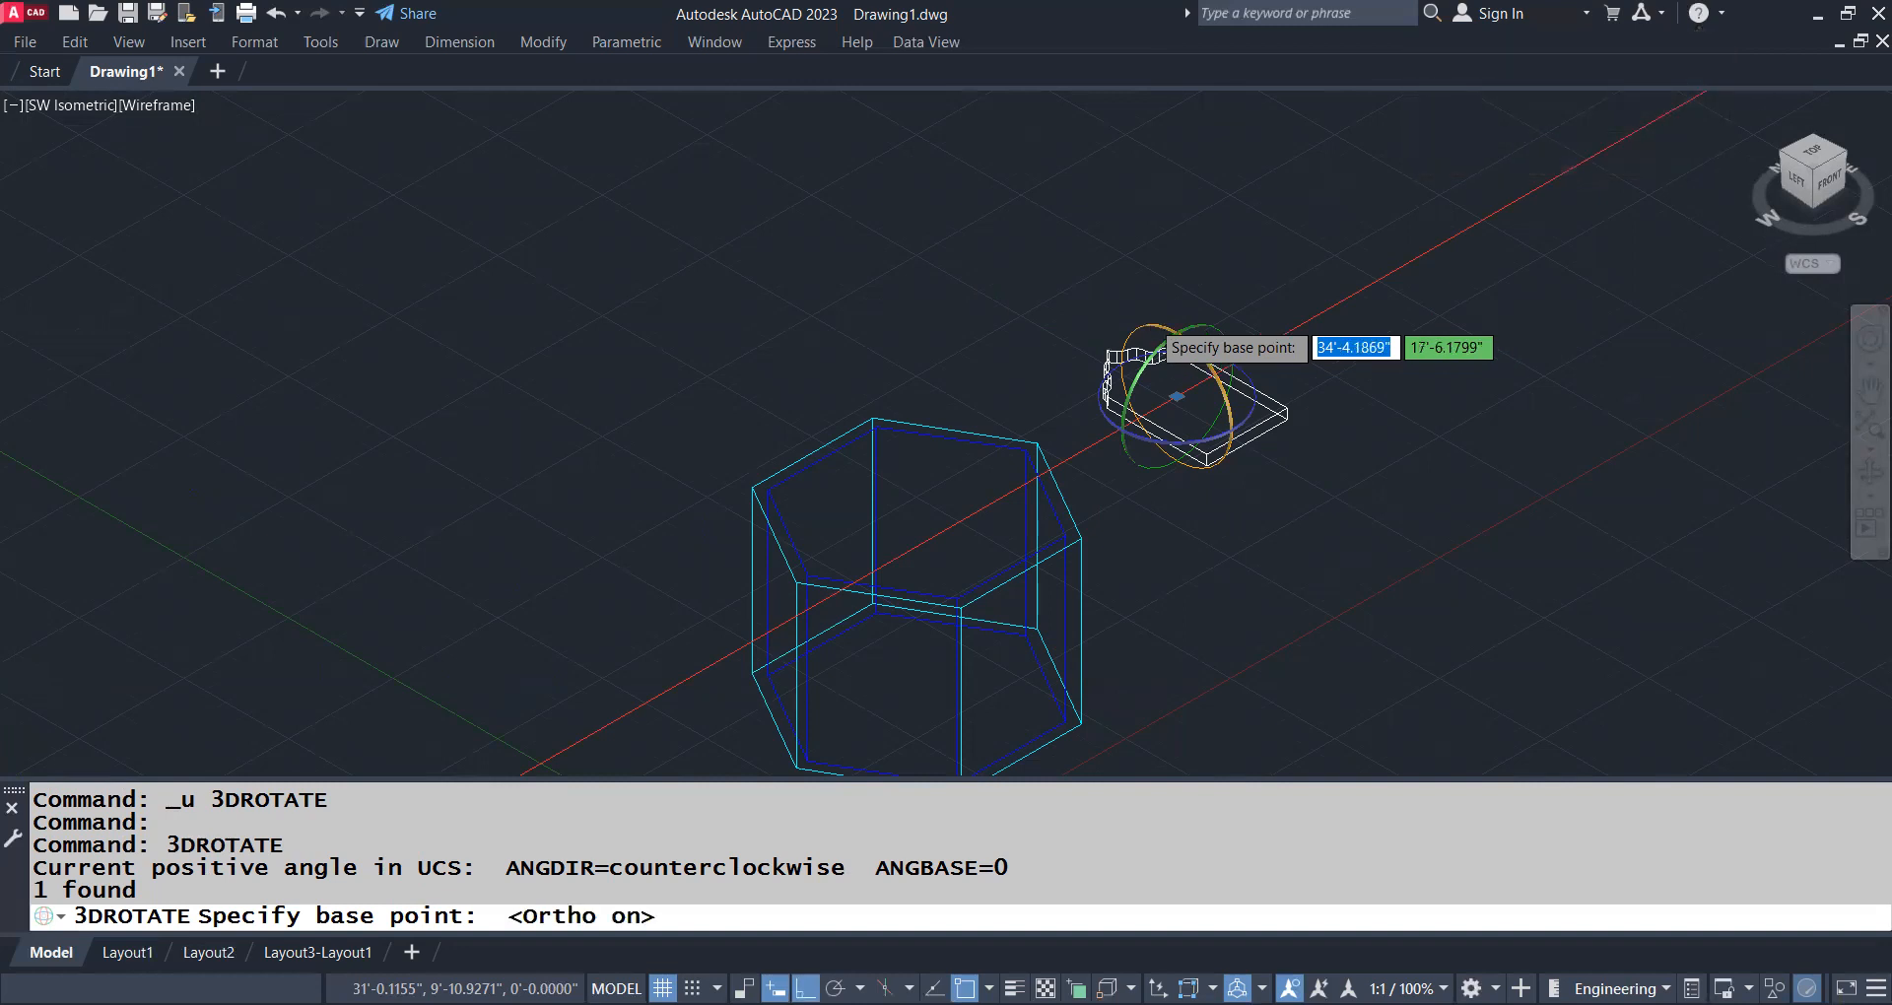
pyautogui.click(1148, 325)
pyautogui.click(1261, 362)
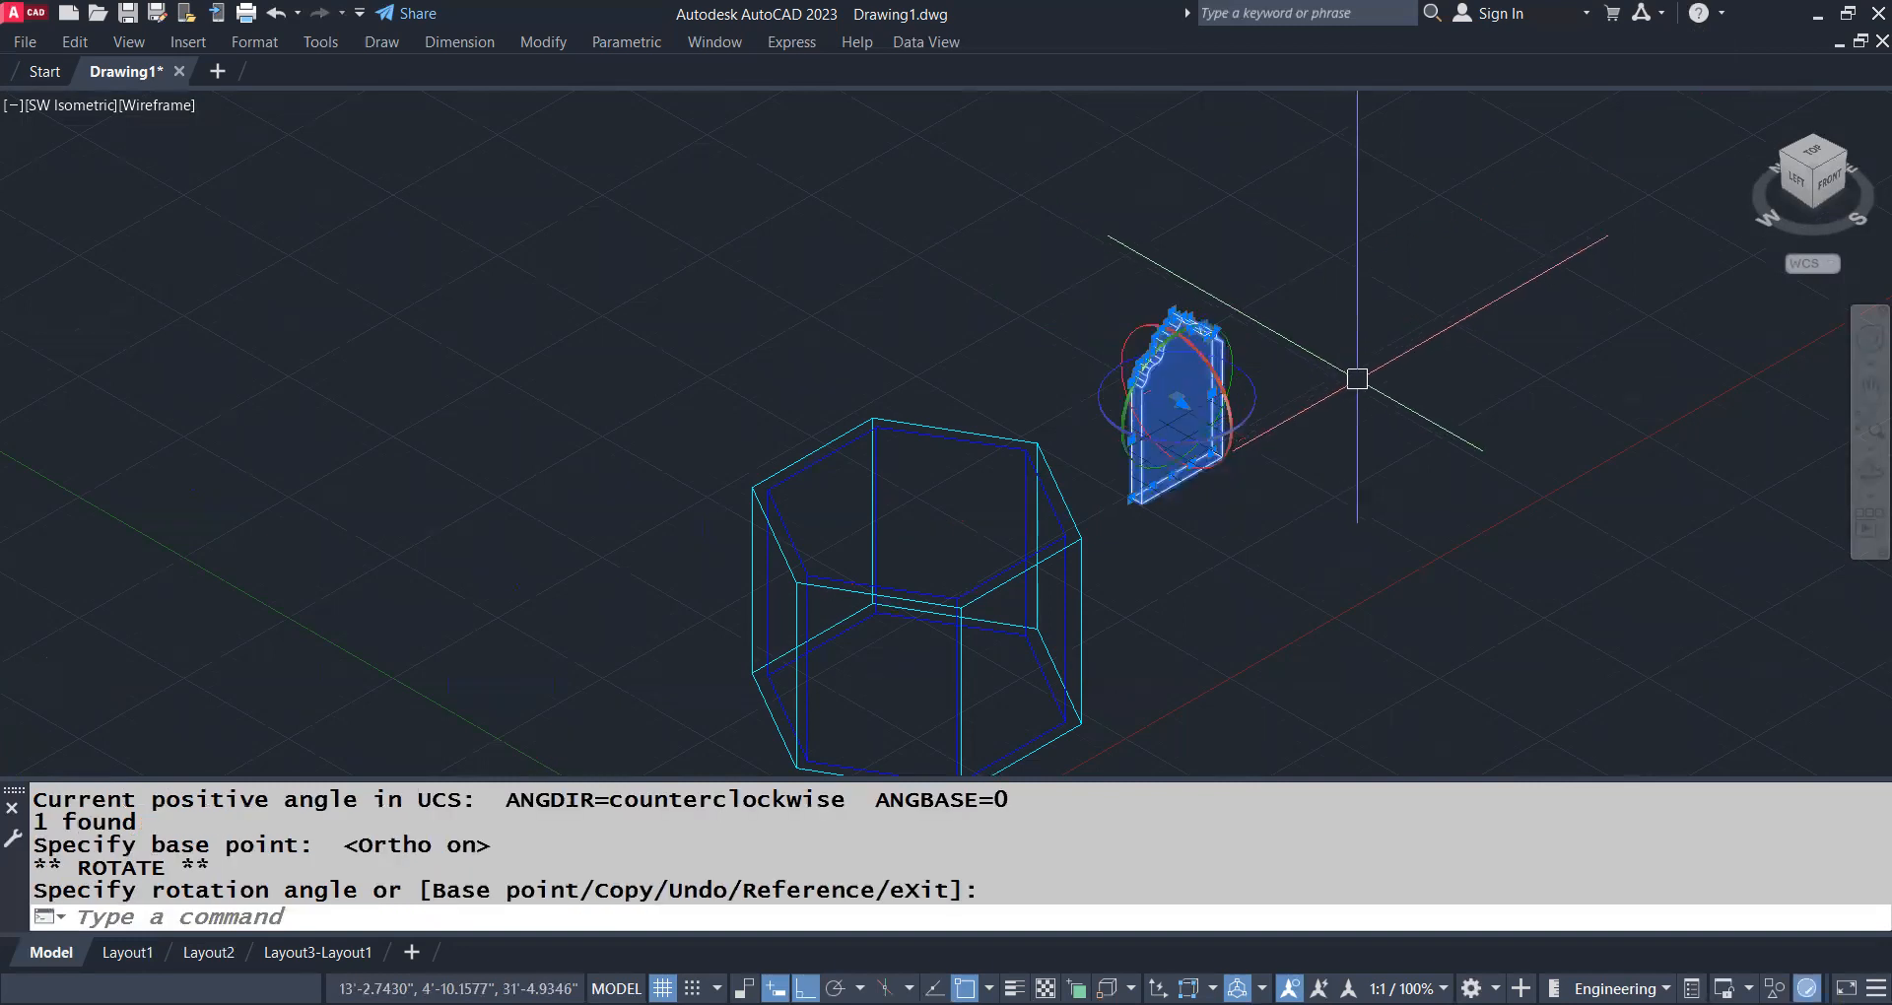
pyautogui.press('Return')
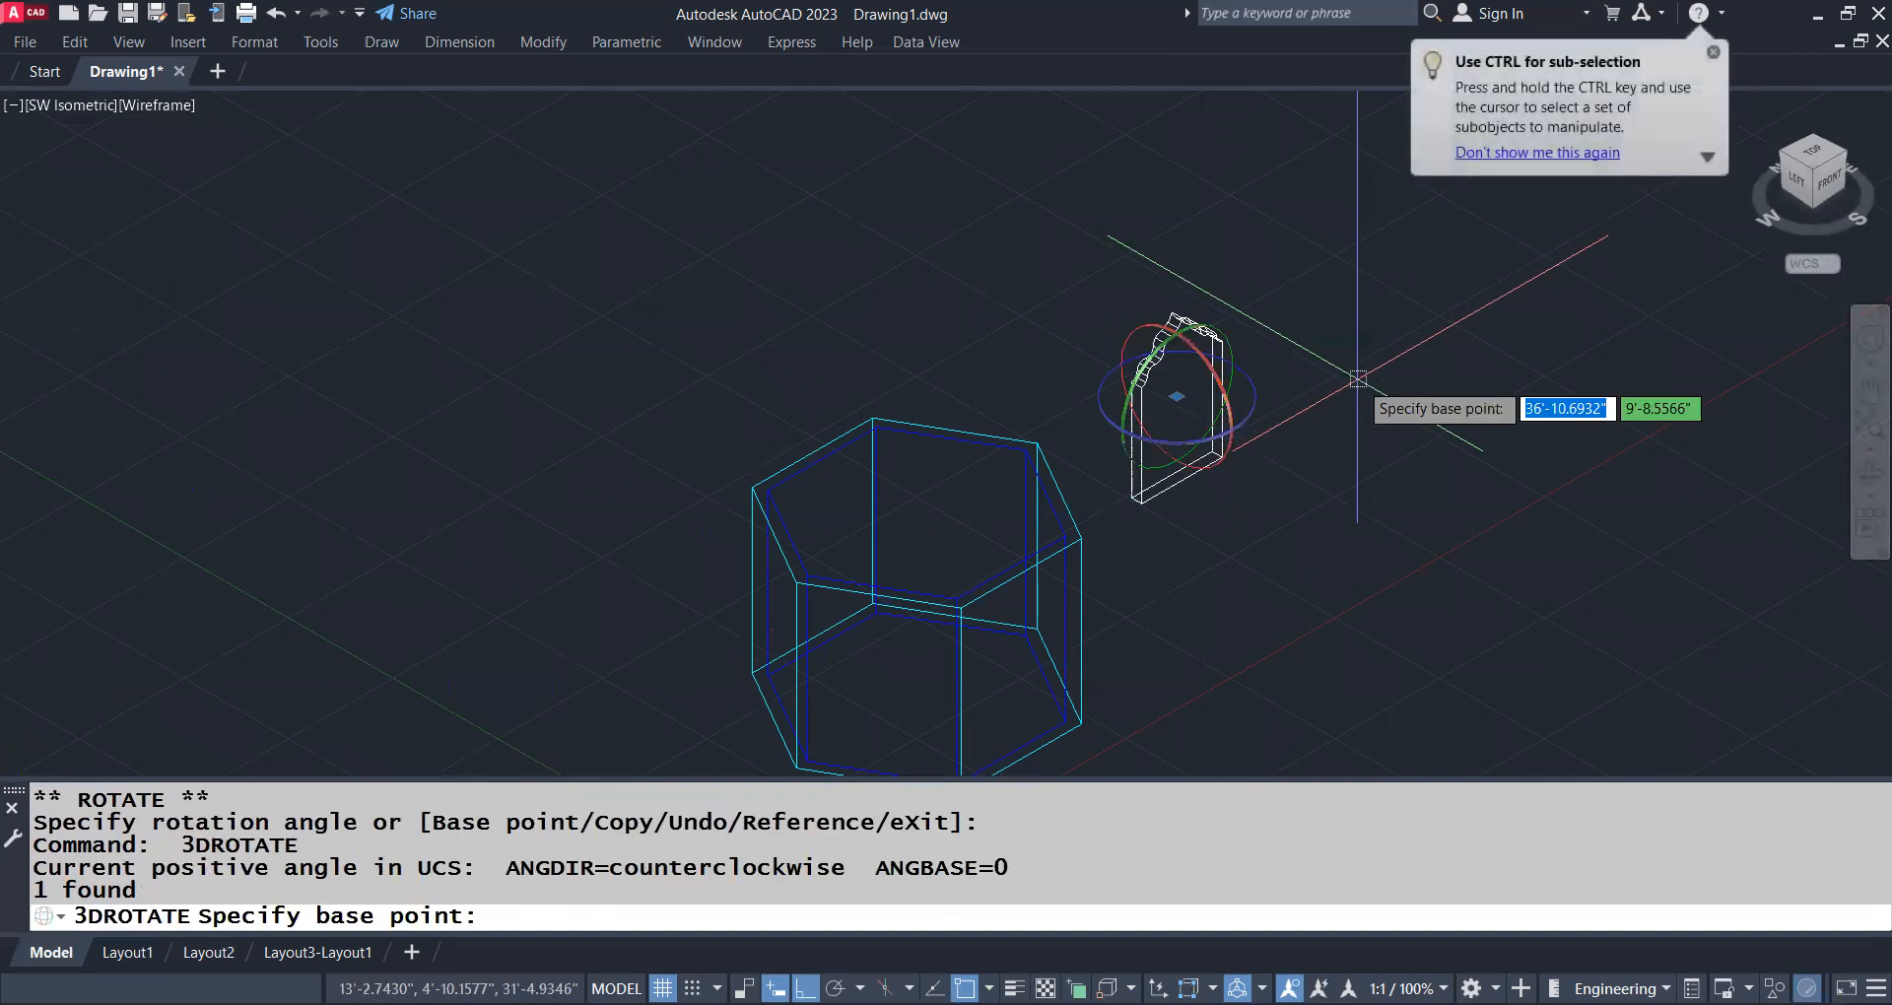
pyautogui.press('Escape')
# Move the door solid by its bottom edge midpoint to the midpoint of the hexagonal prism's front-right bottom edge
pyautogui.click(1178, 338)
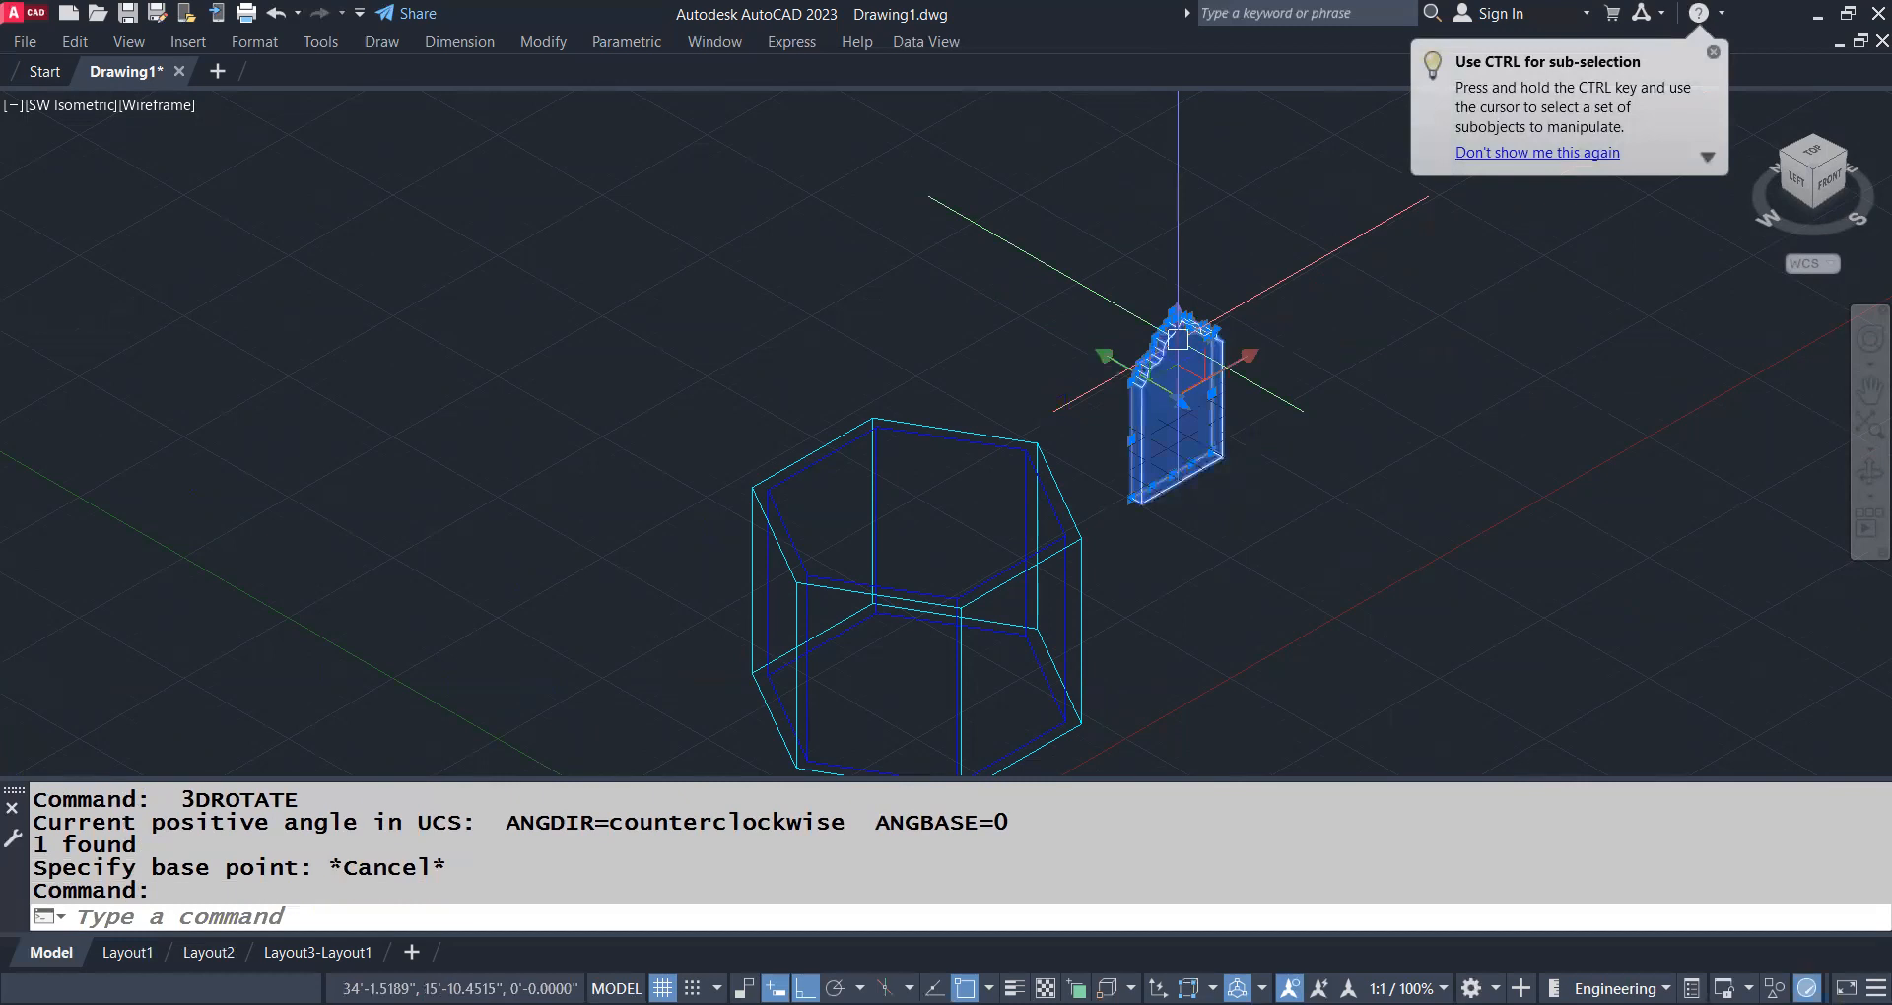
pyautogui.moveTo(1365, 460); pyautogui.dragTo(1365, 417, button='middle')
pyautogui.write('M')
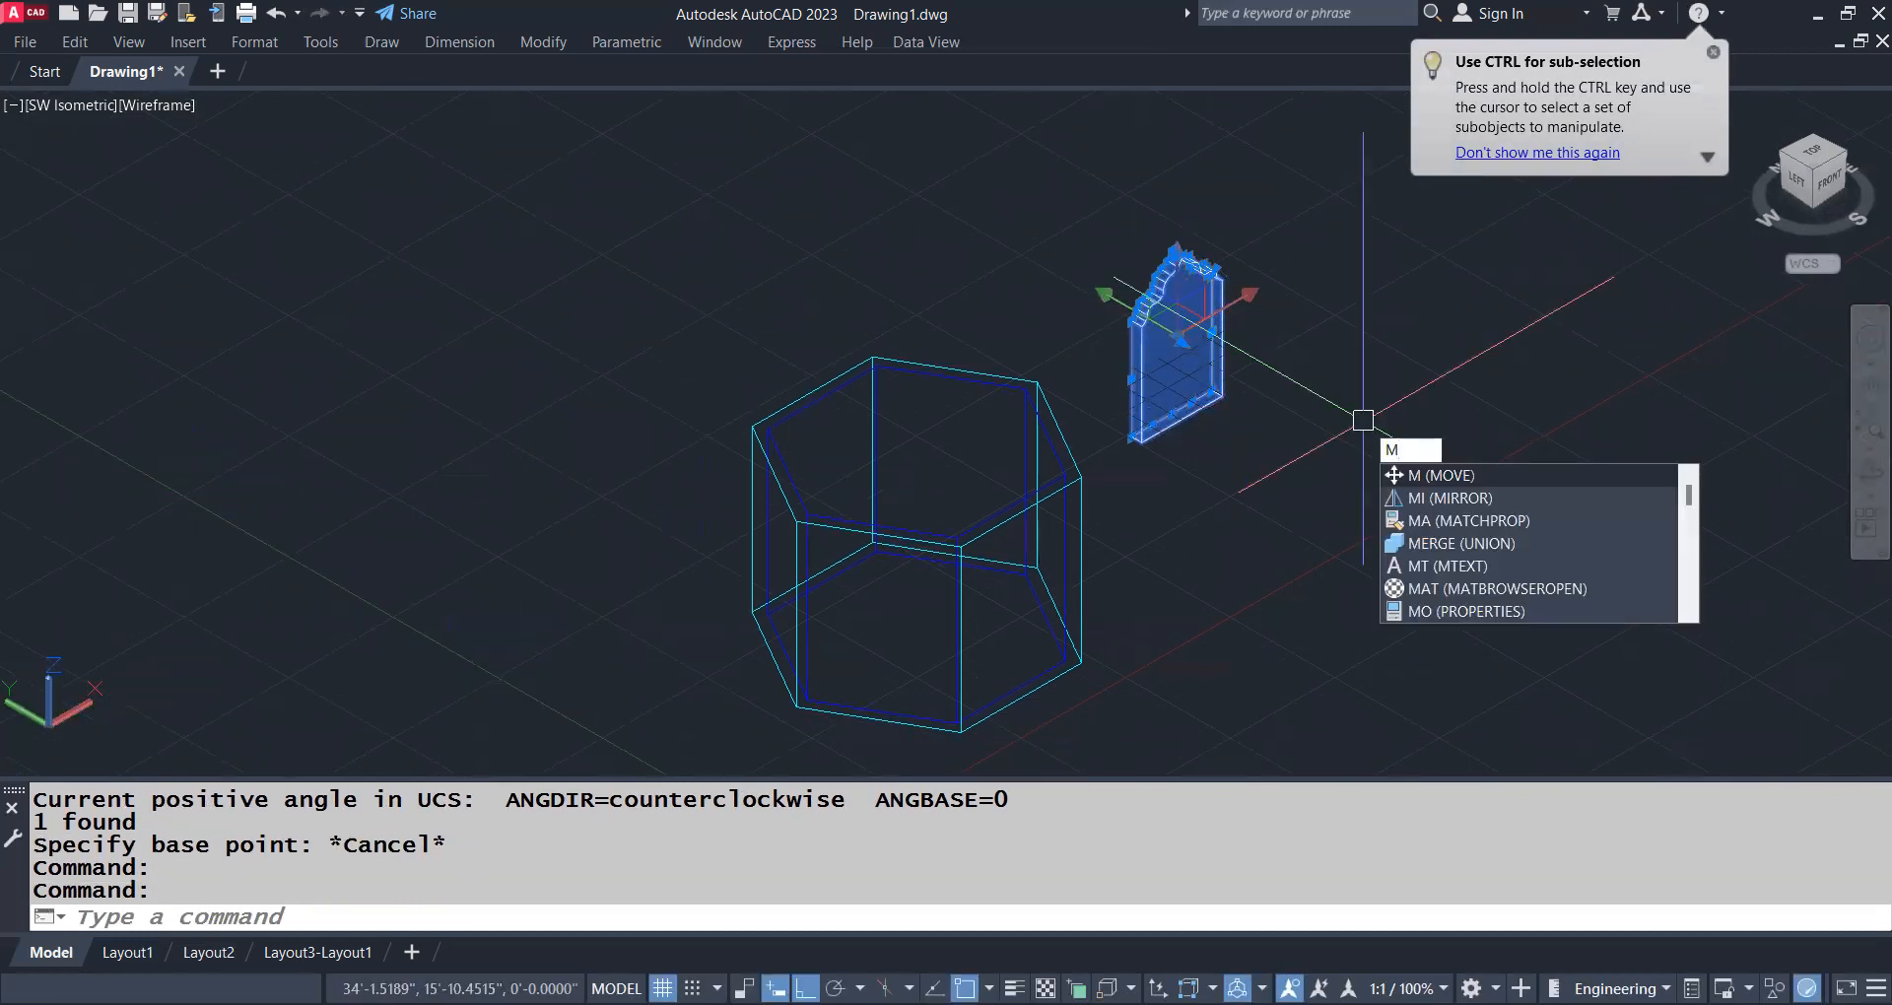
pyautogui.press('Return')
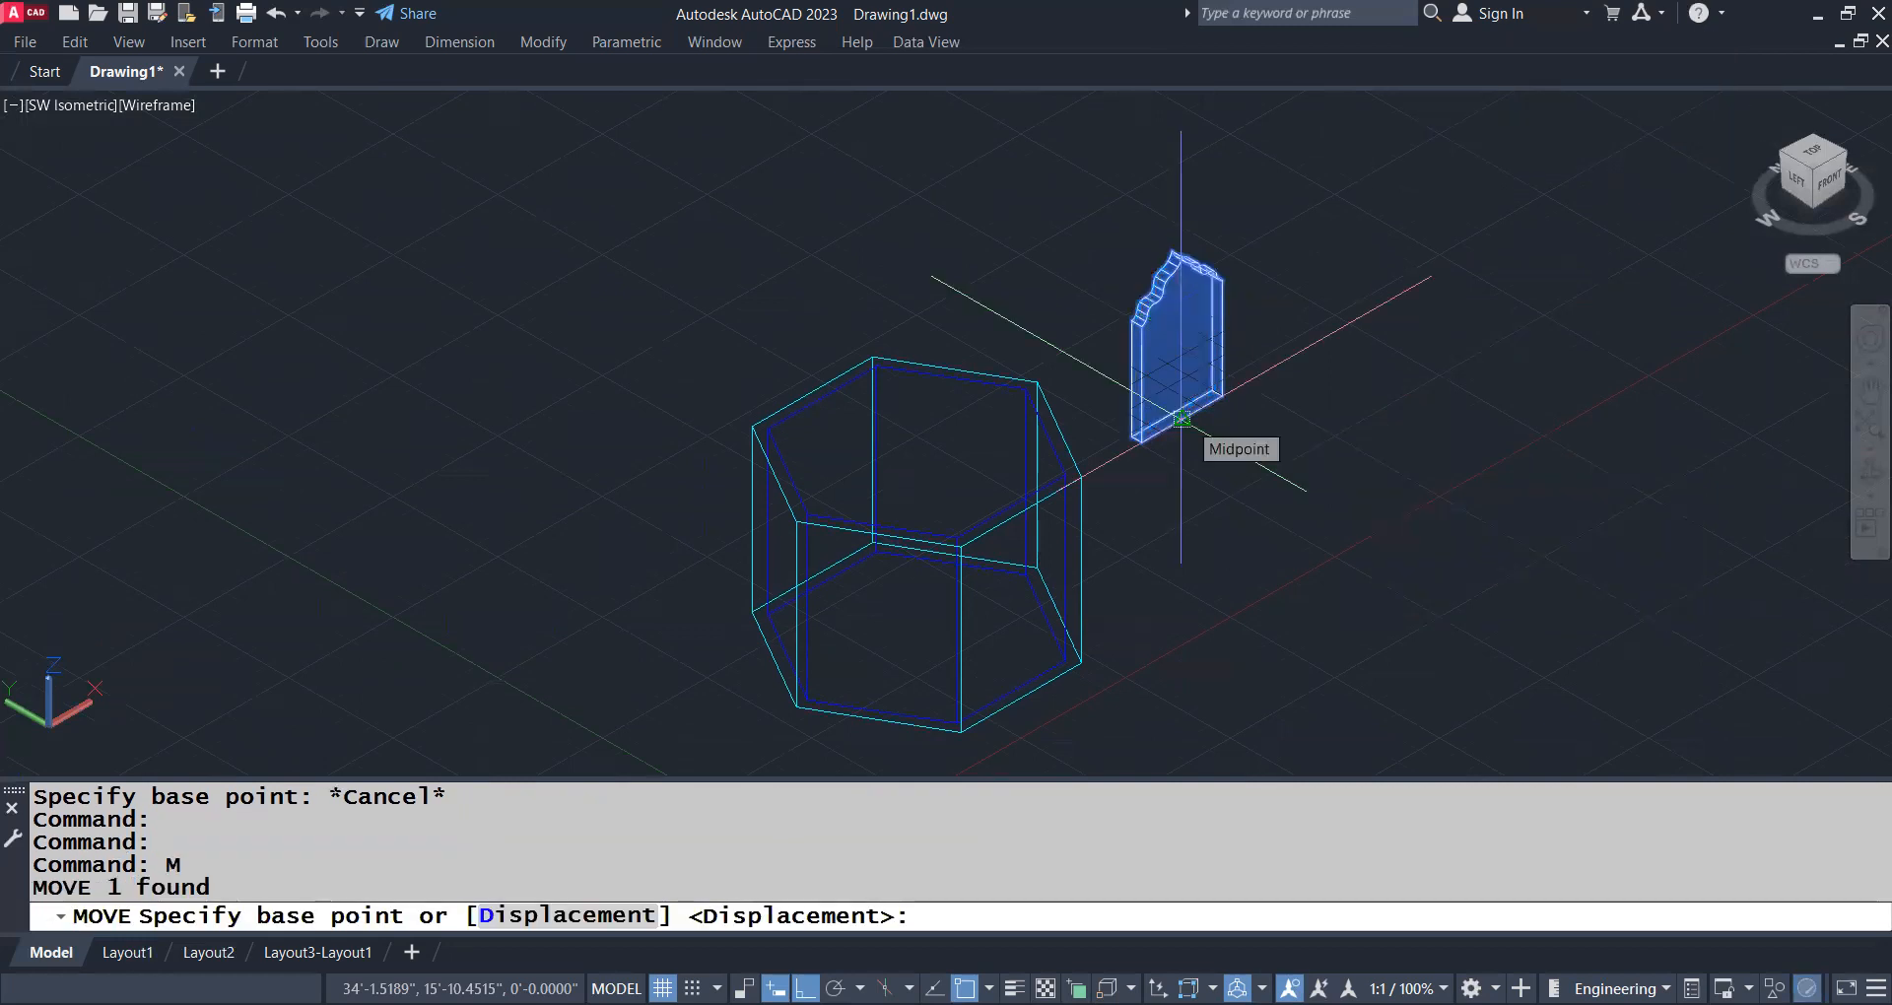
pyautogui.click(1182, 419)
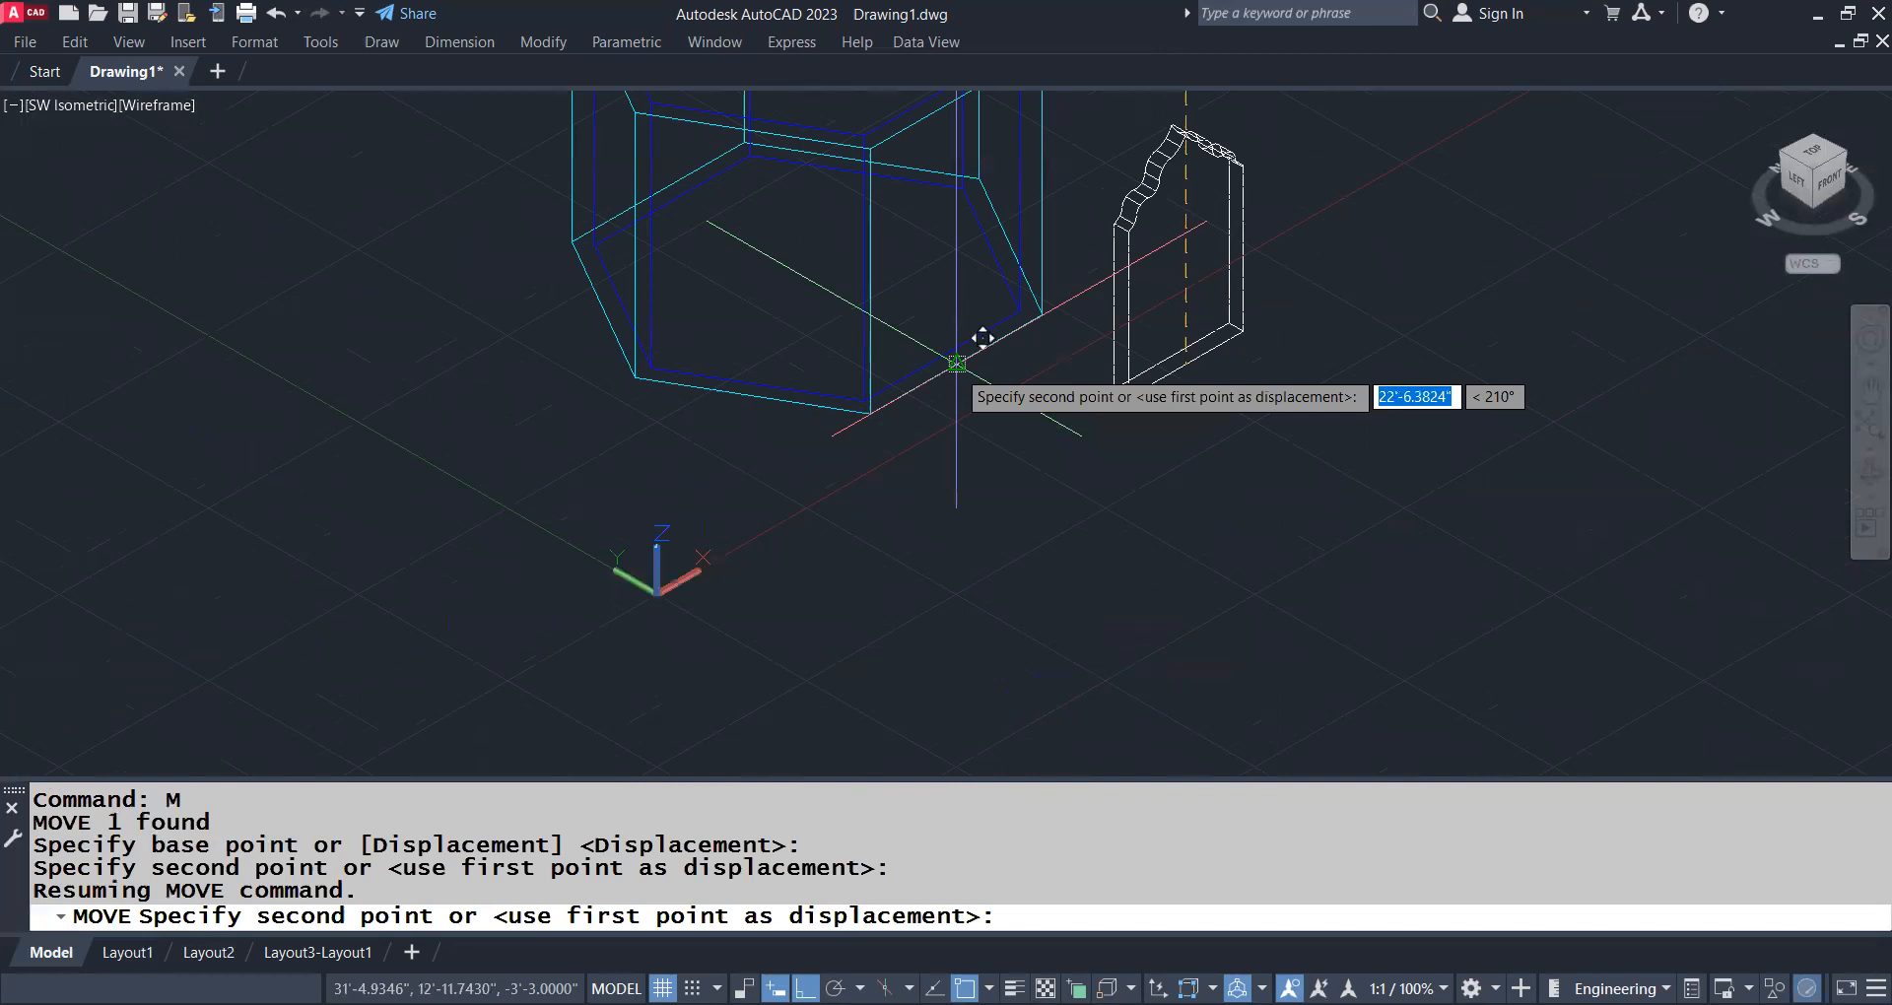
pyautogui.click(956, 364)
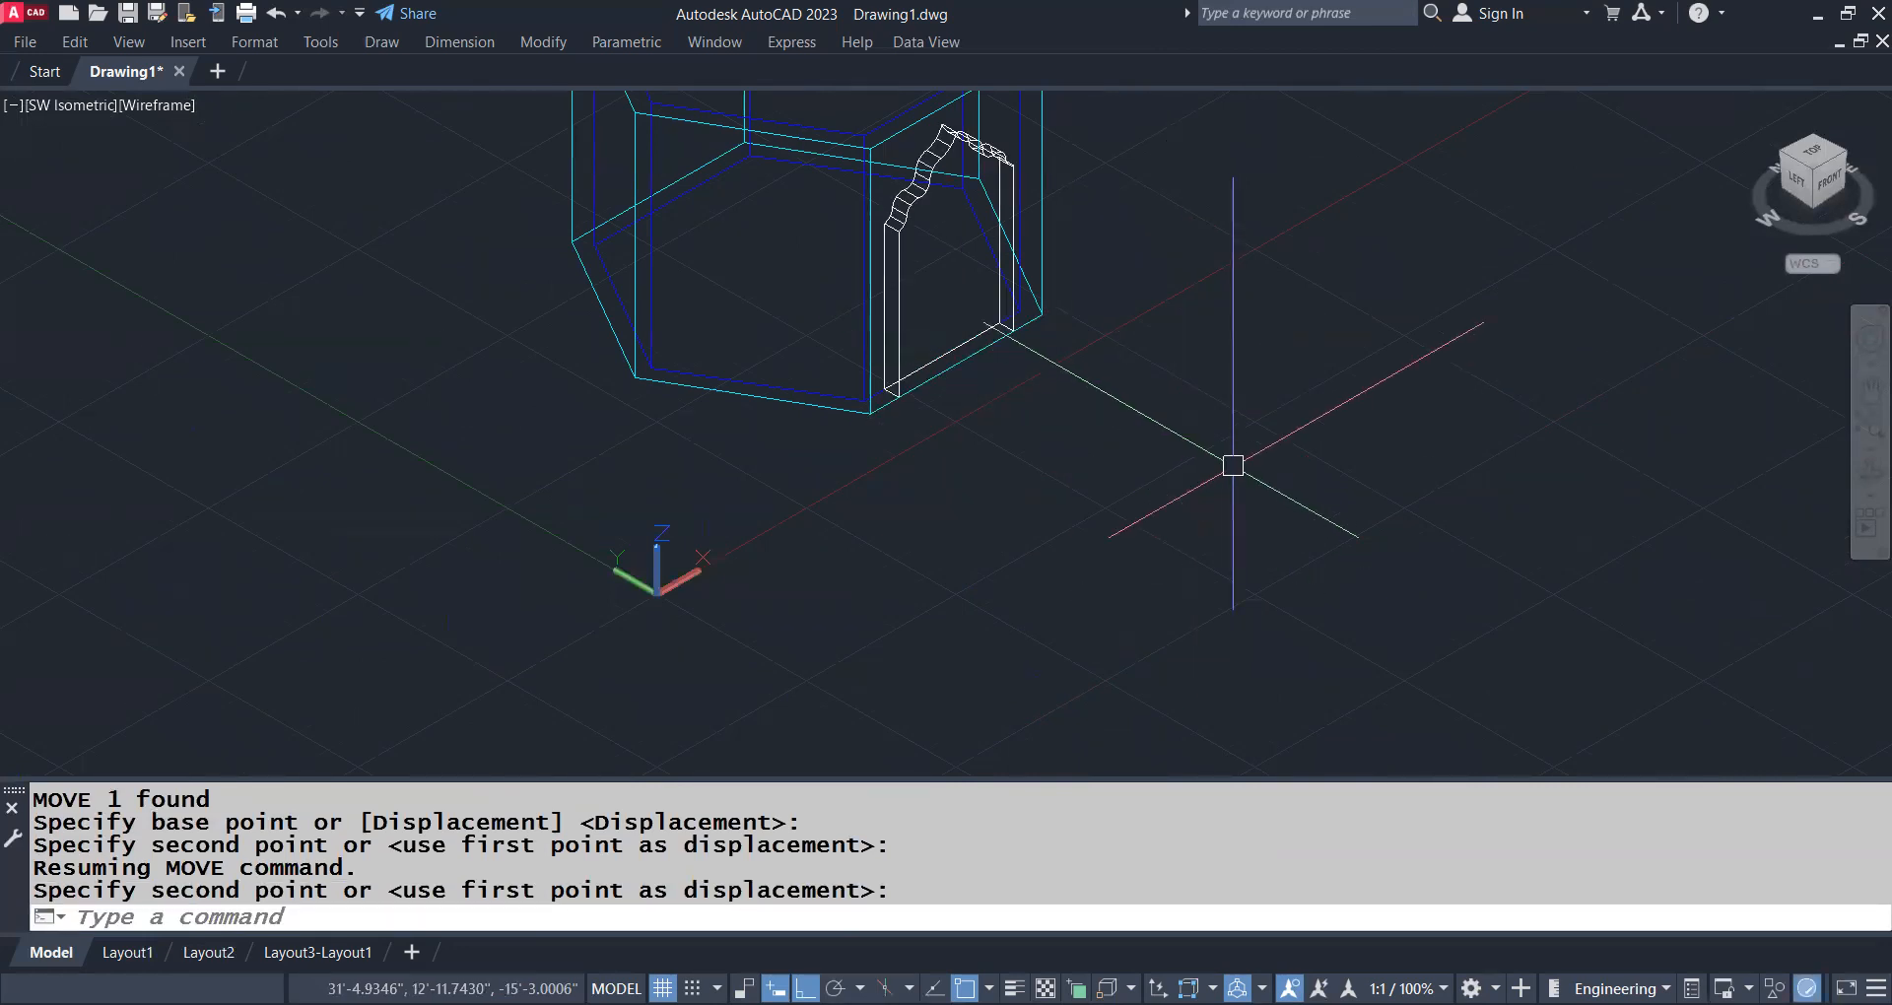
# Switch the isometric model to the plan view of the current UCS
pyautogui.scroll(-2, 1255, 378)
pyautogui.moveTo(1131, 293); pyautogui.dragTo(1302, 412, button='middle')
pyautogui.write('PLAN')
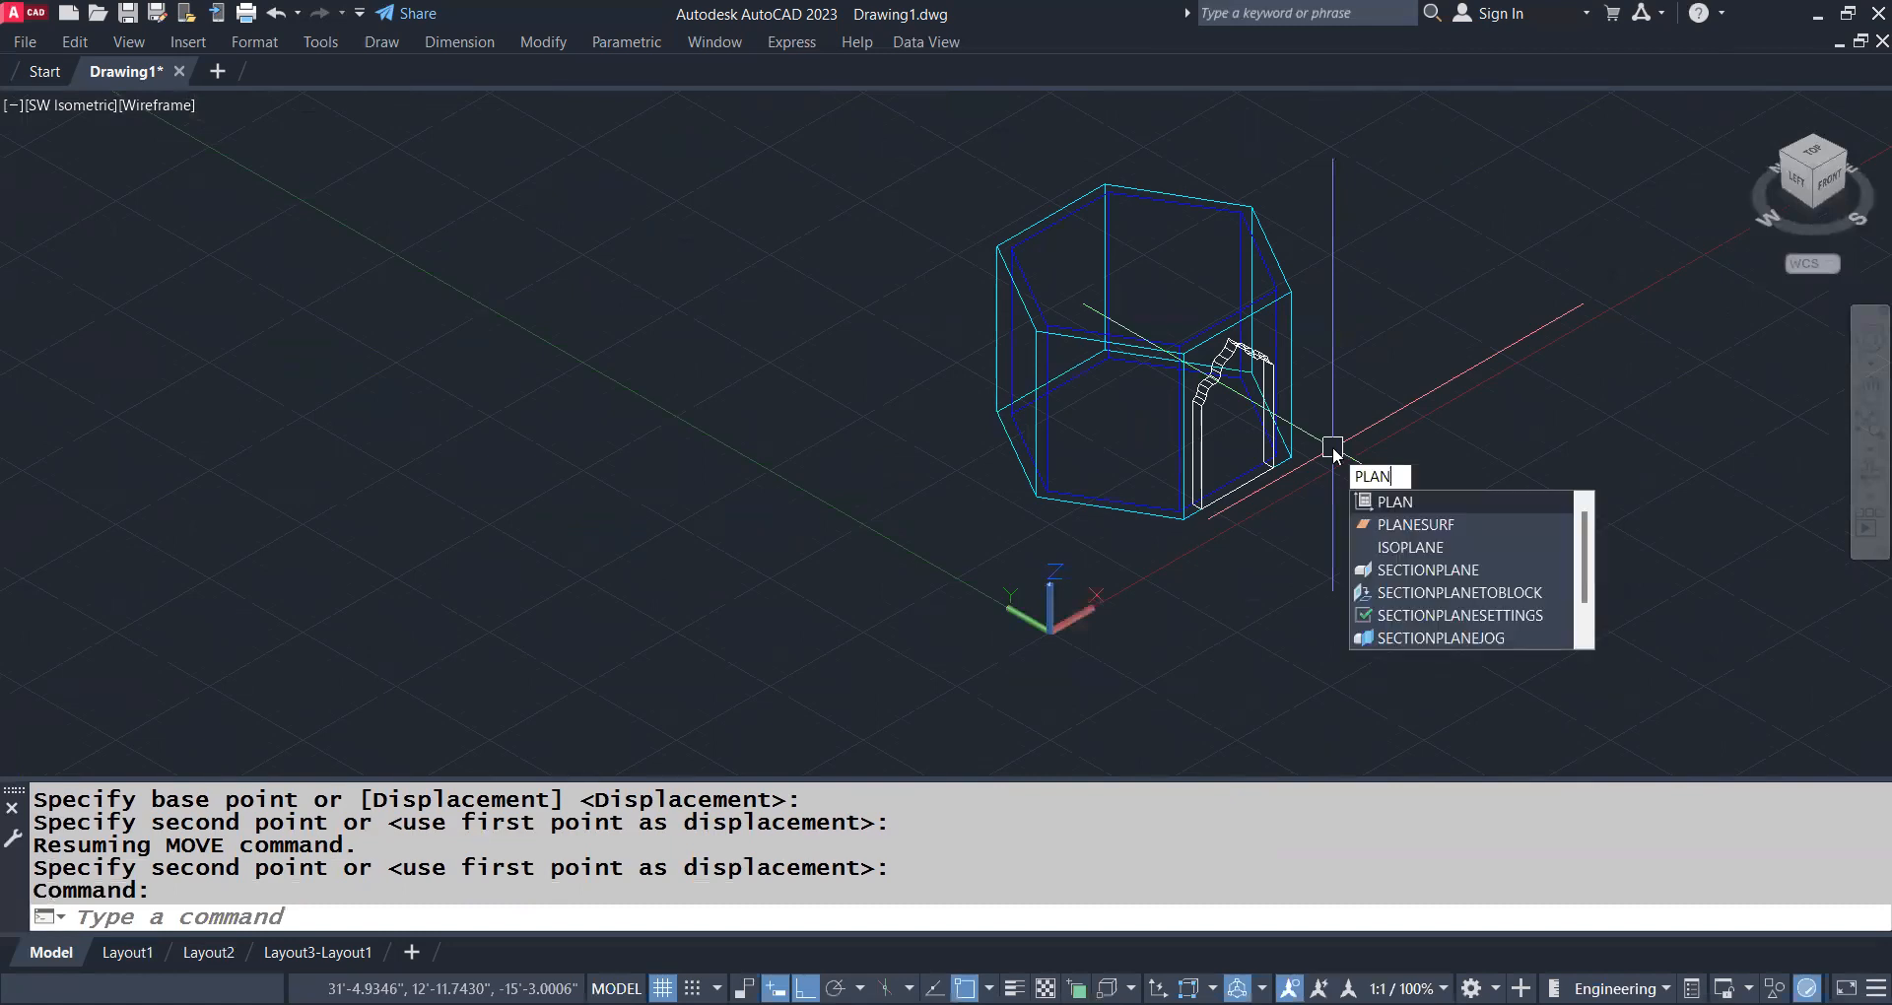
pyautogui.press('Return')
pyautogui.press('Return')
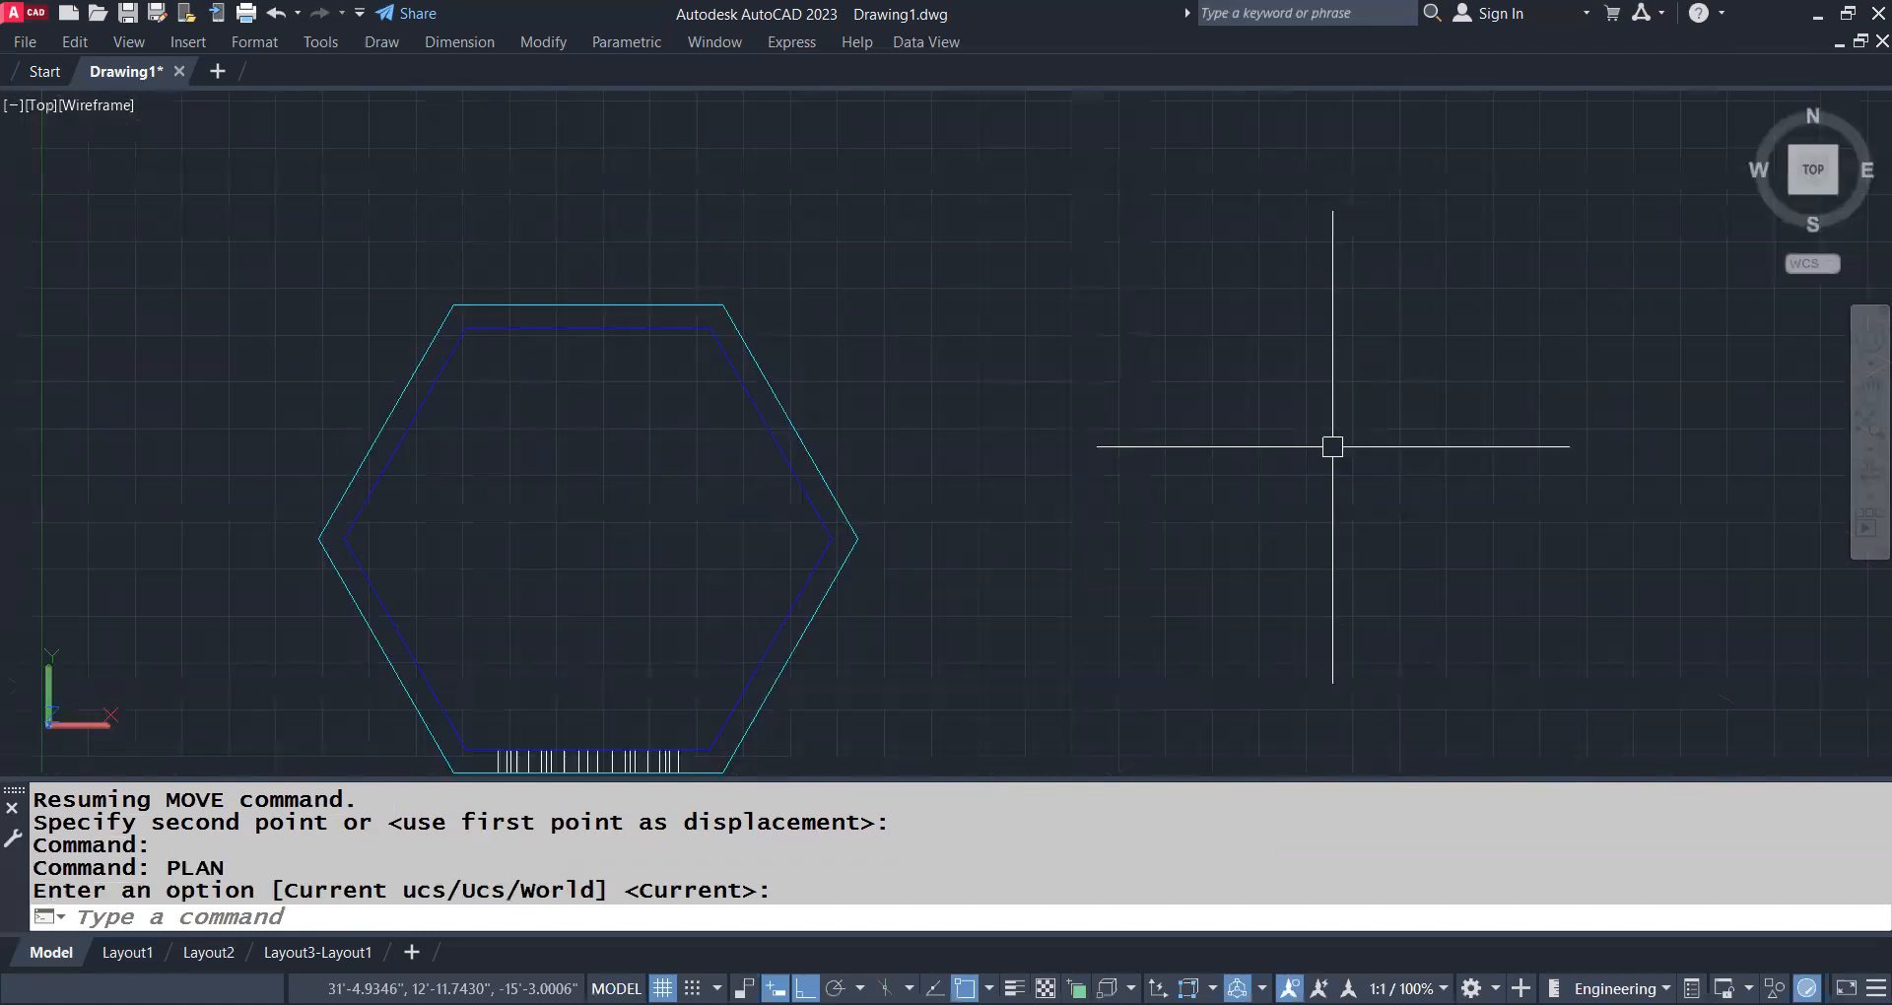
pyautogui.moveTo(621, 567); pyautogui.dragTo(880, 380, button='middle')
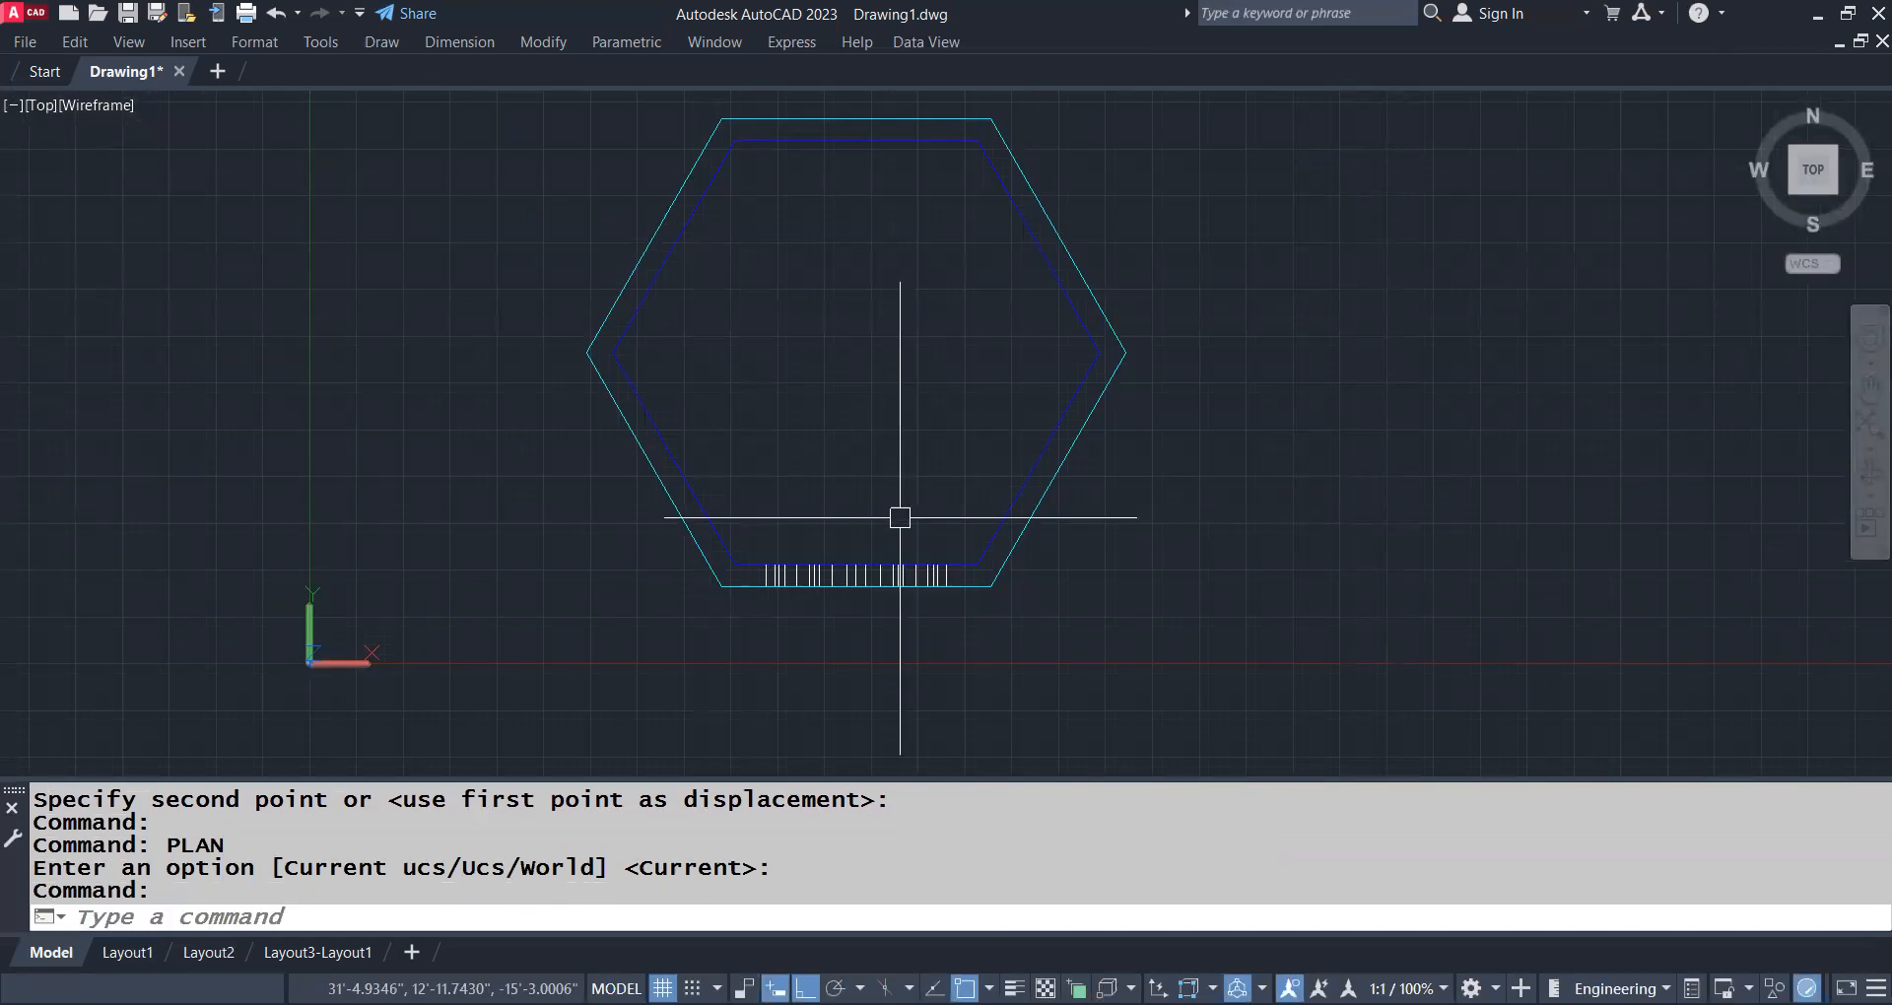
# Create a polar array of 6 rotated door solids over 360 degrees, centred midway between two opposite points of the hexagon
pyautogui.write('-AR')
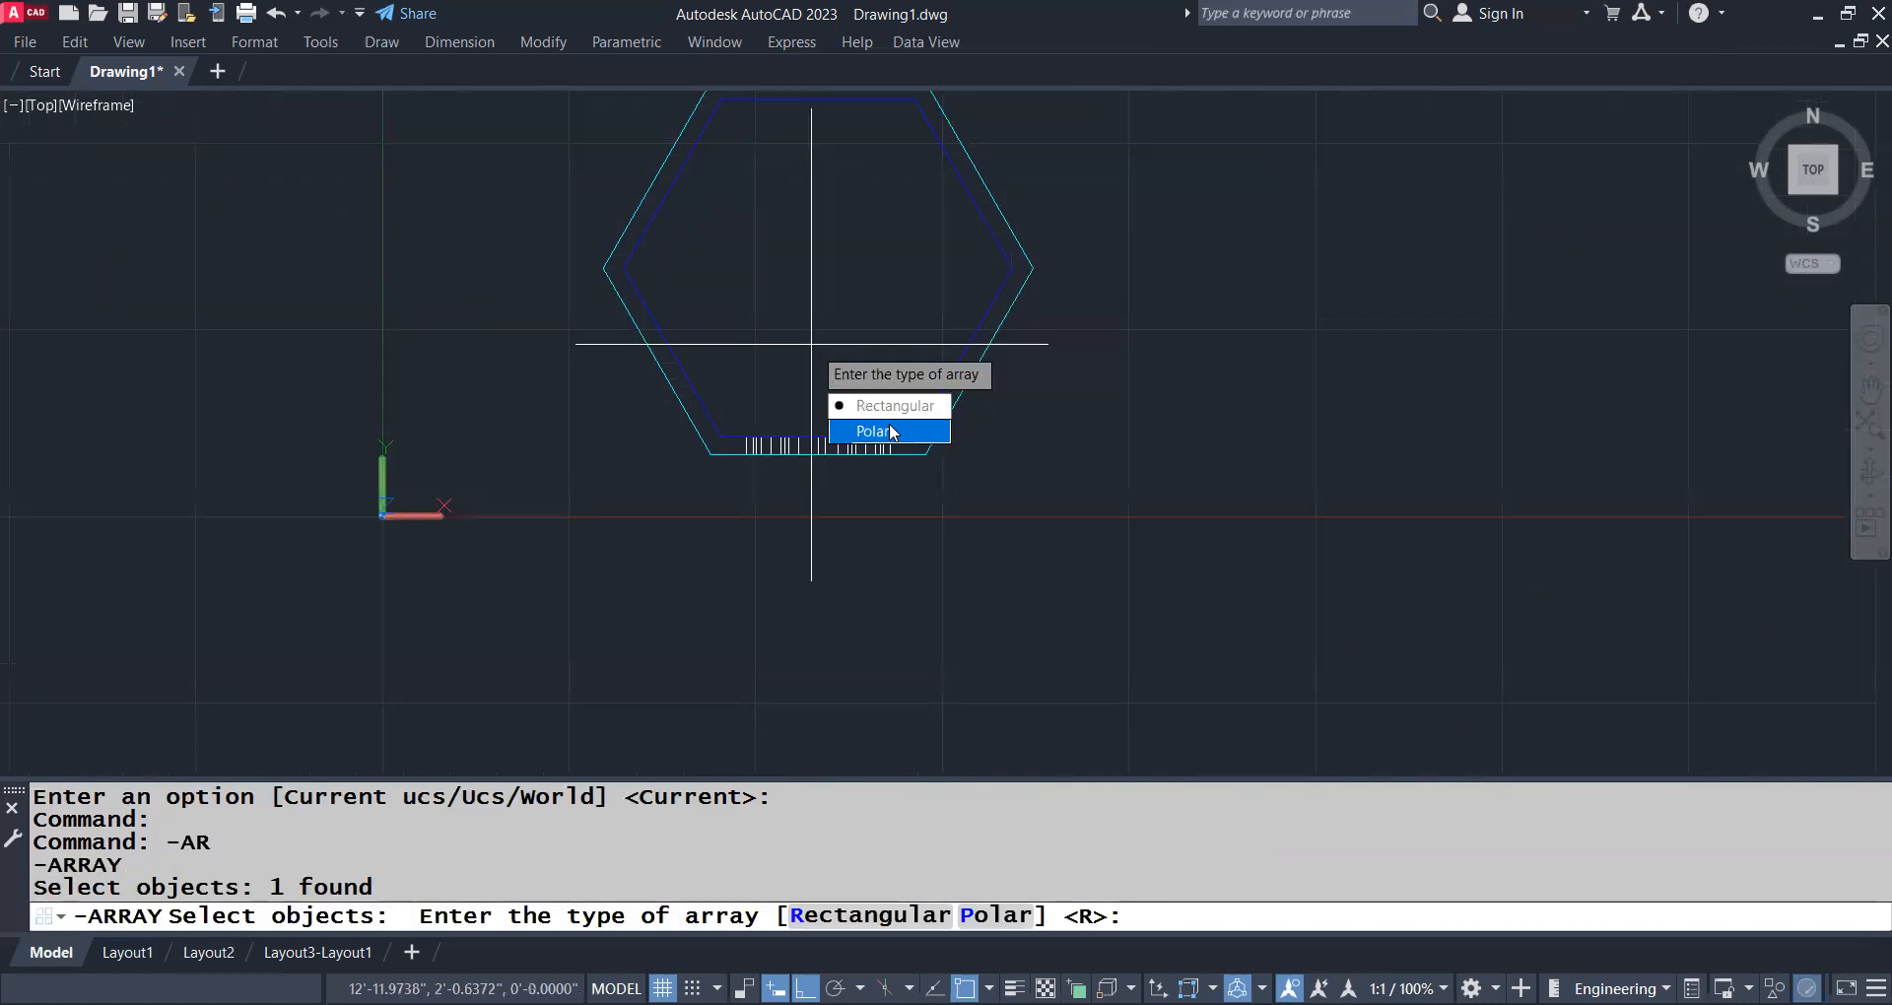
pyautogui.press('Return')
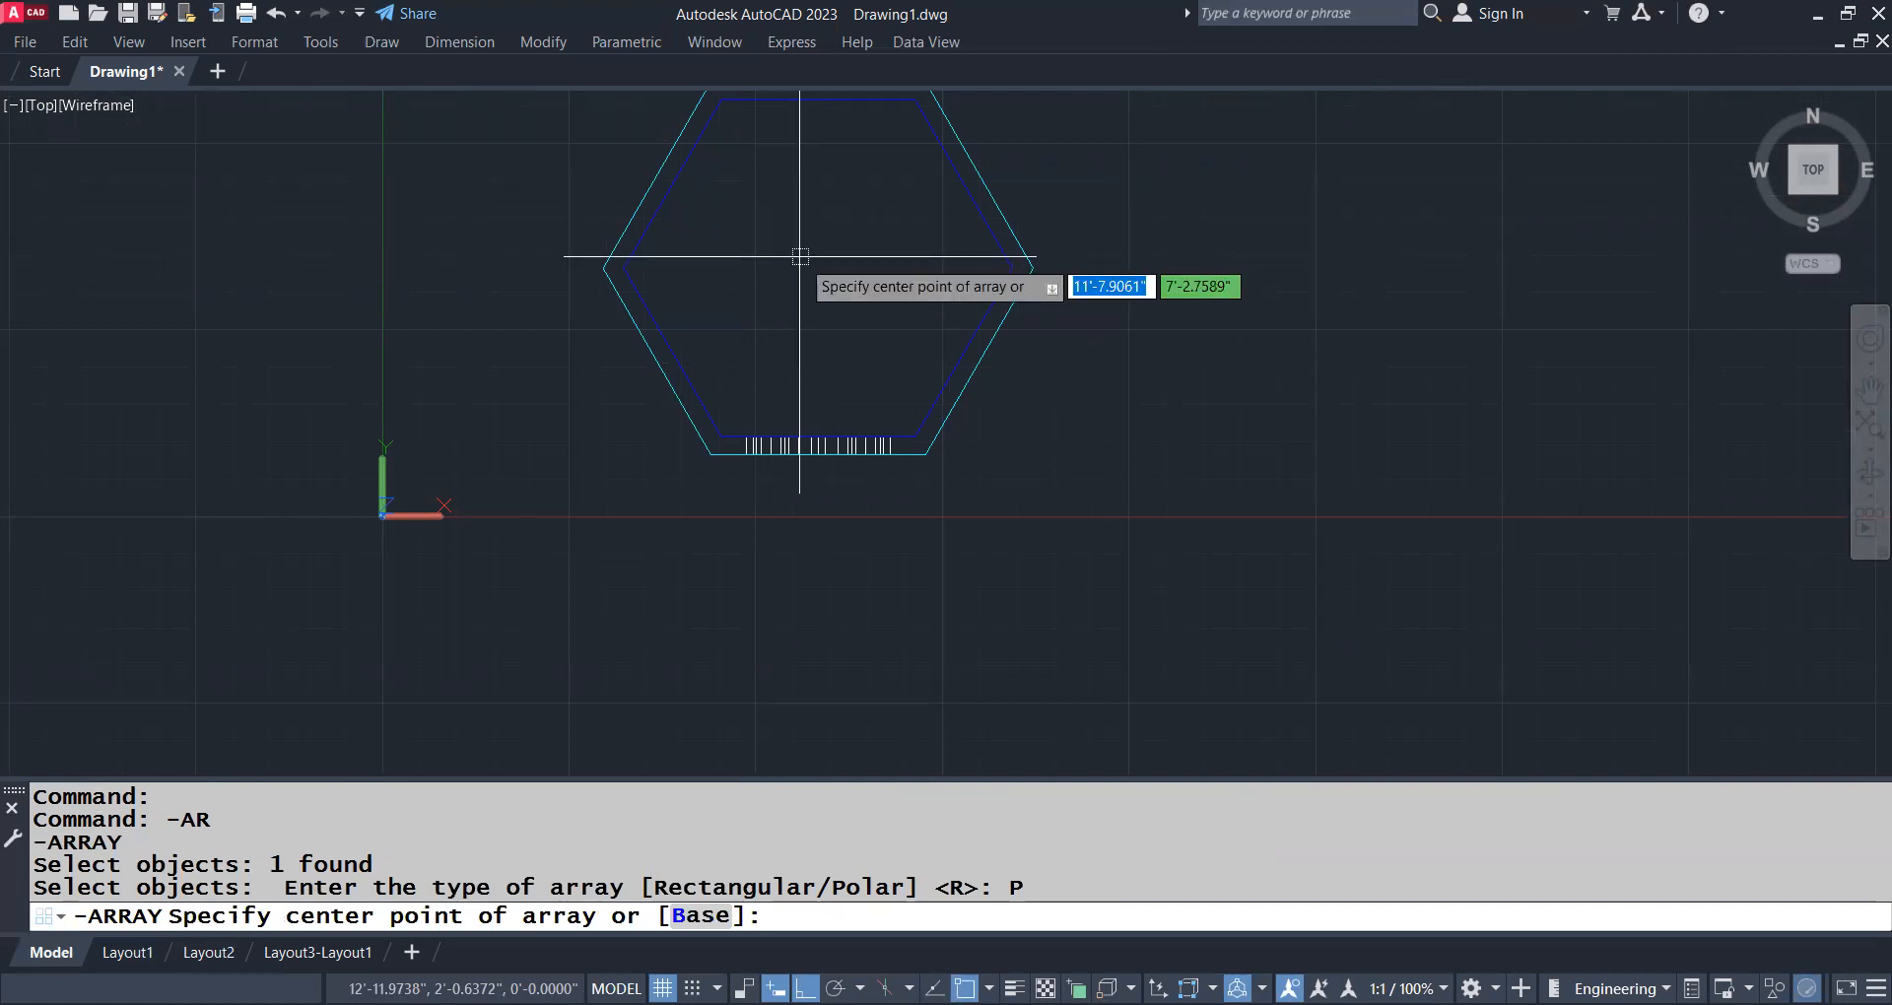
pyautogui.write('mtp')
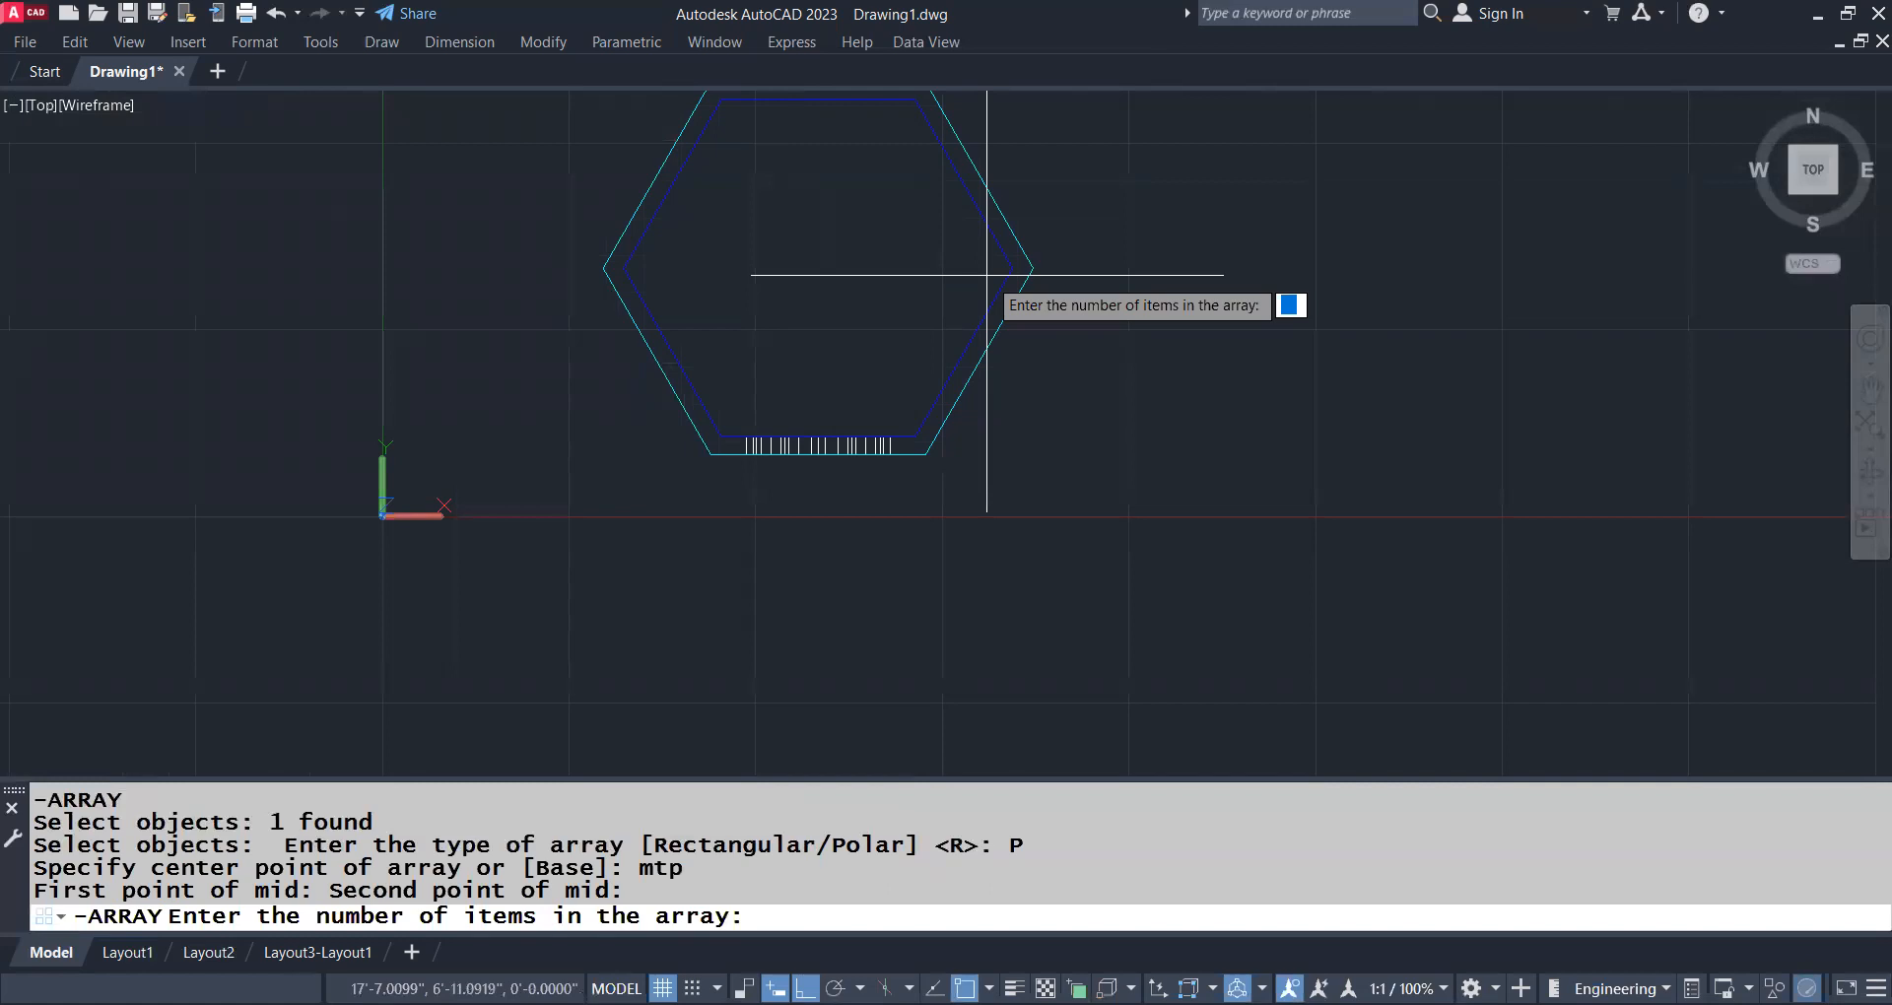
pyautogui.moveTo(860, 287); pyautogui.dragTo(1015, 439, button='middle')
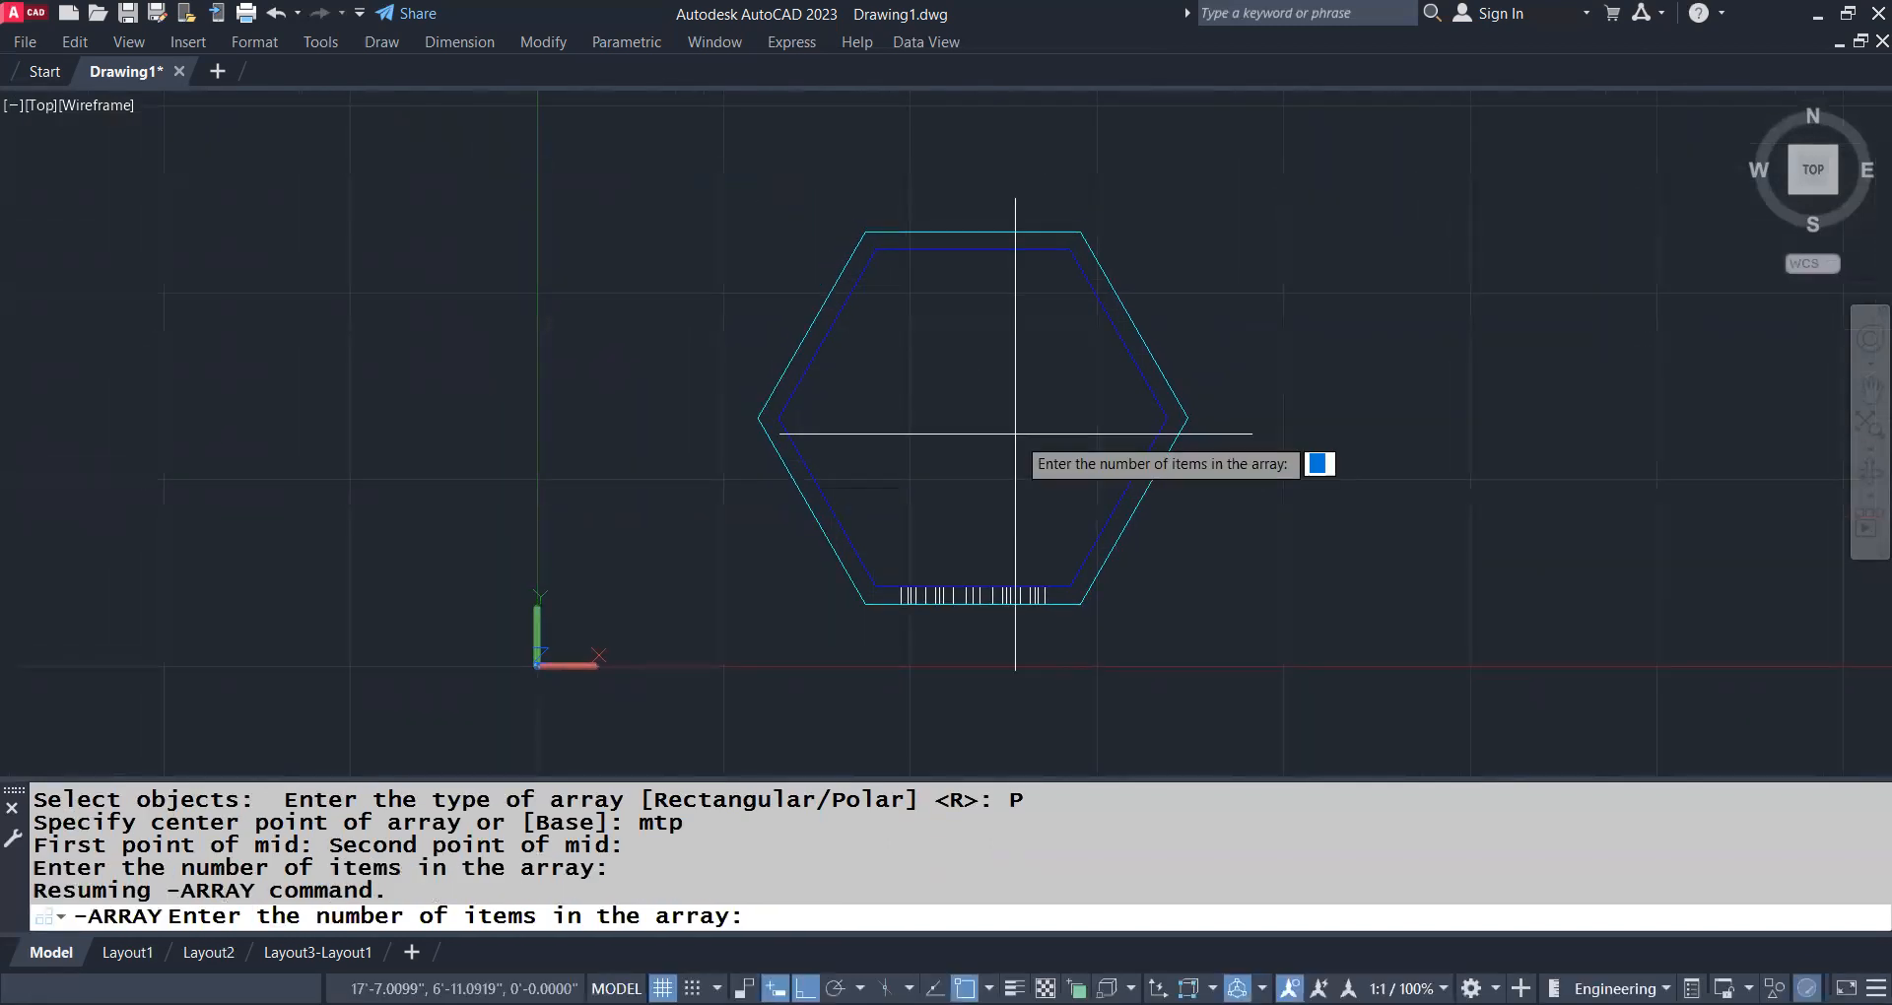
pyautogui.write('6')
pyautogui.press('Return')
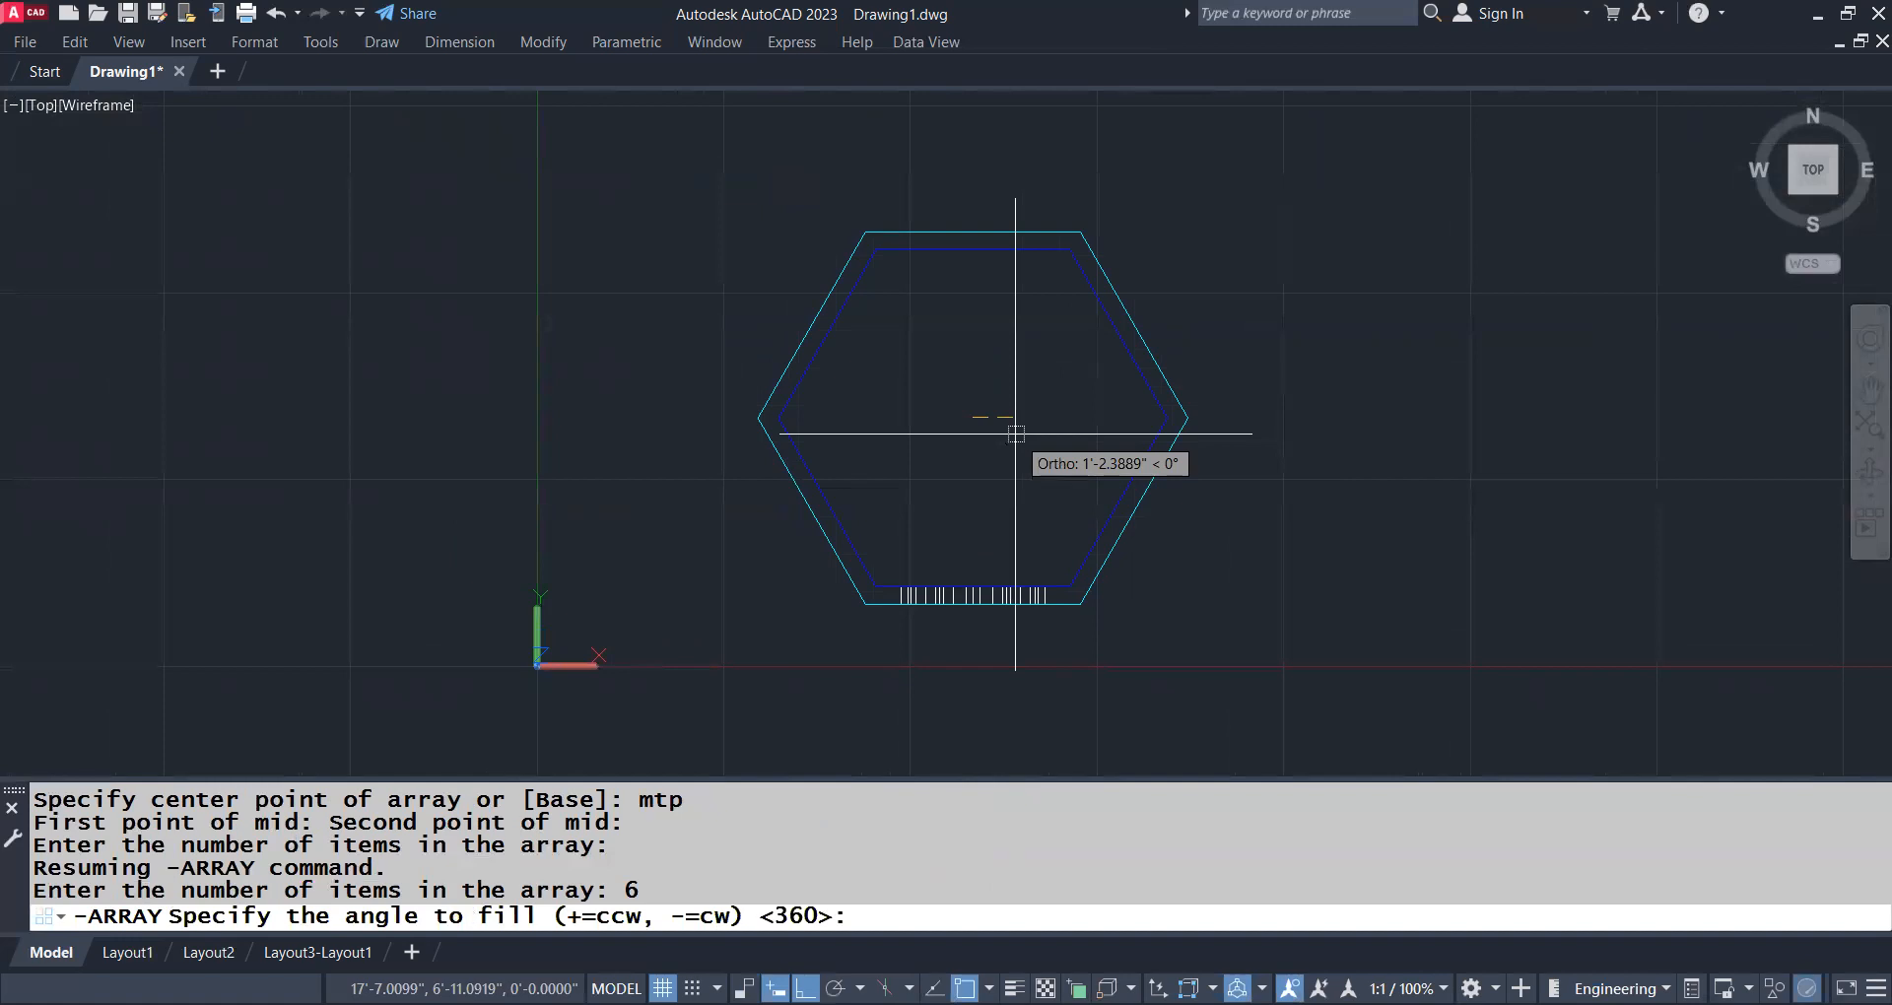
pyautogui.press('Return')
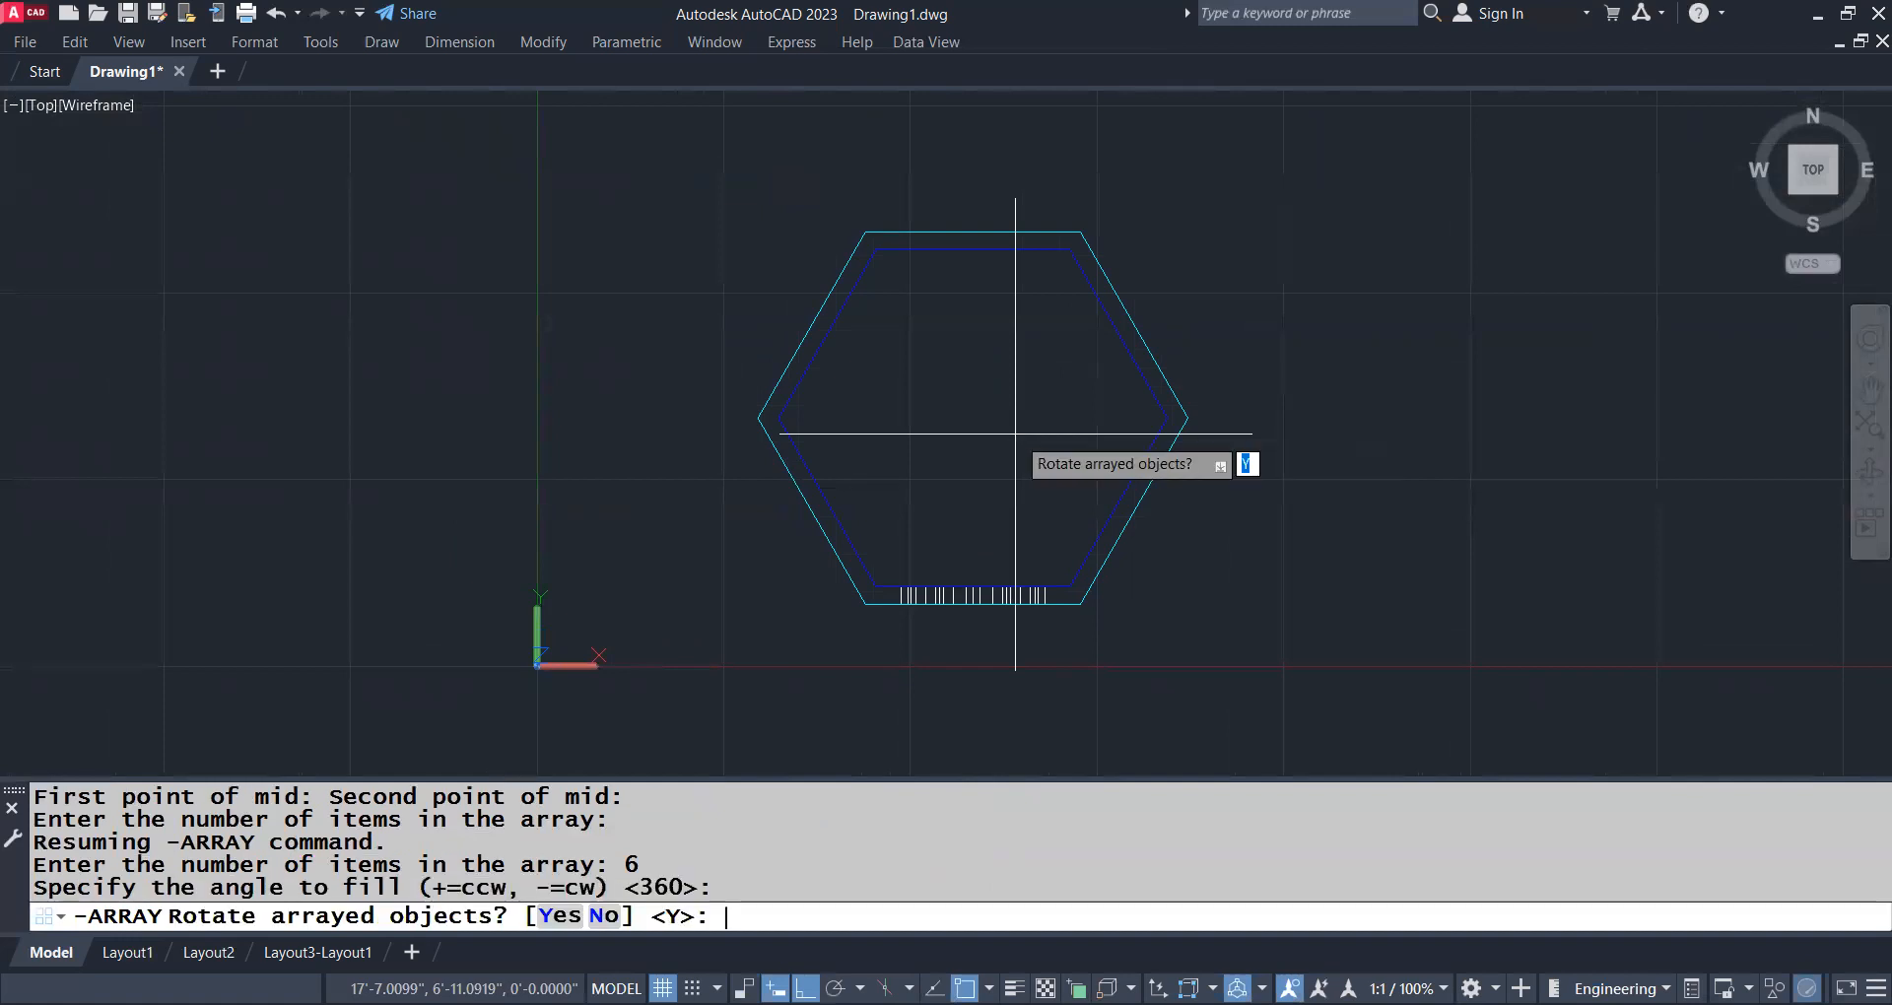
pyautogui.press('Return')
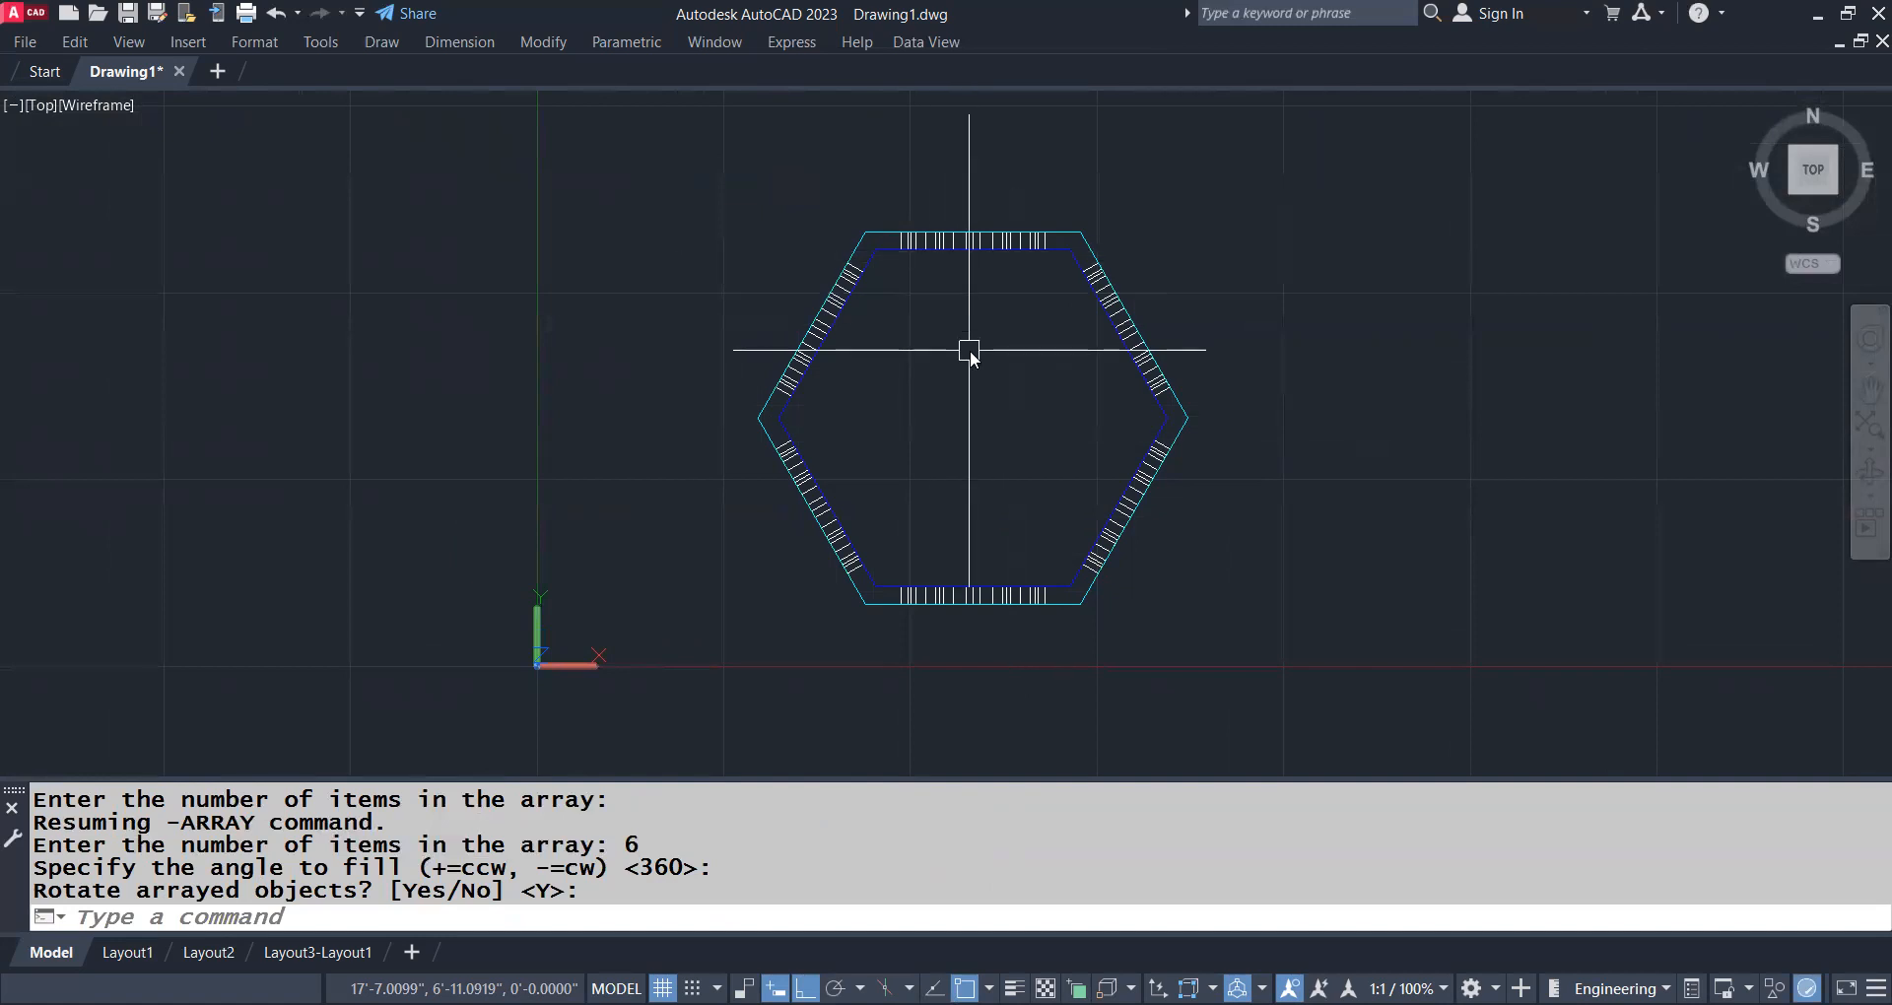
# Switch to the SW isometric view and shade the model
pyautogui.write('-VIEW')
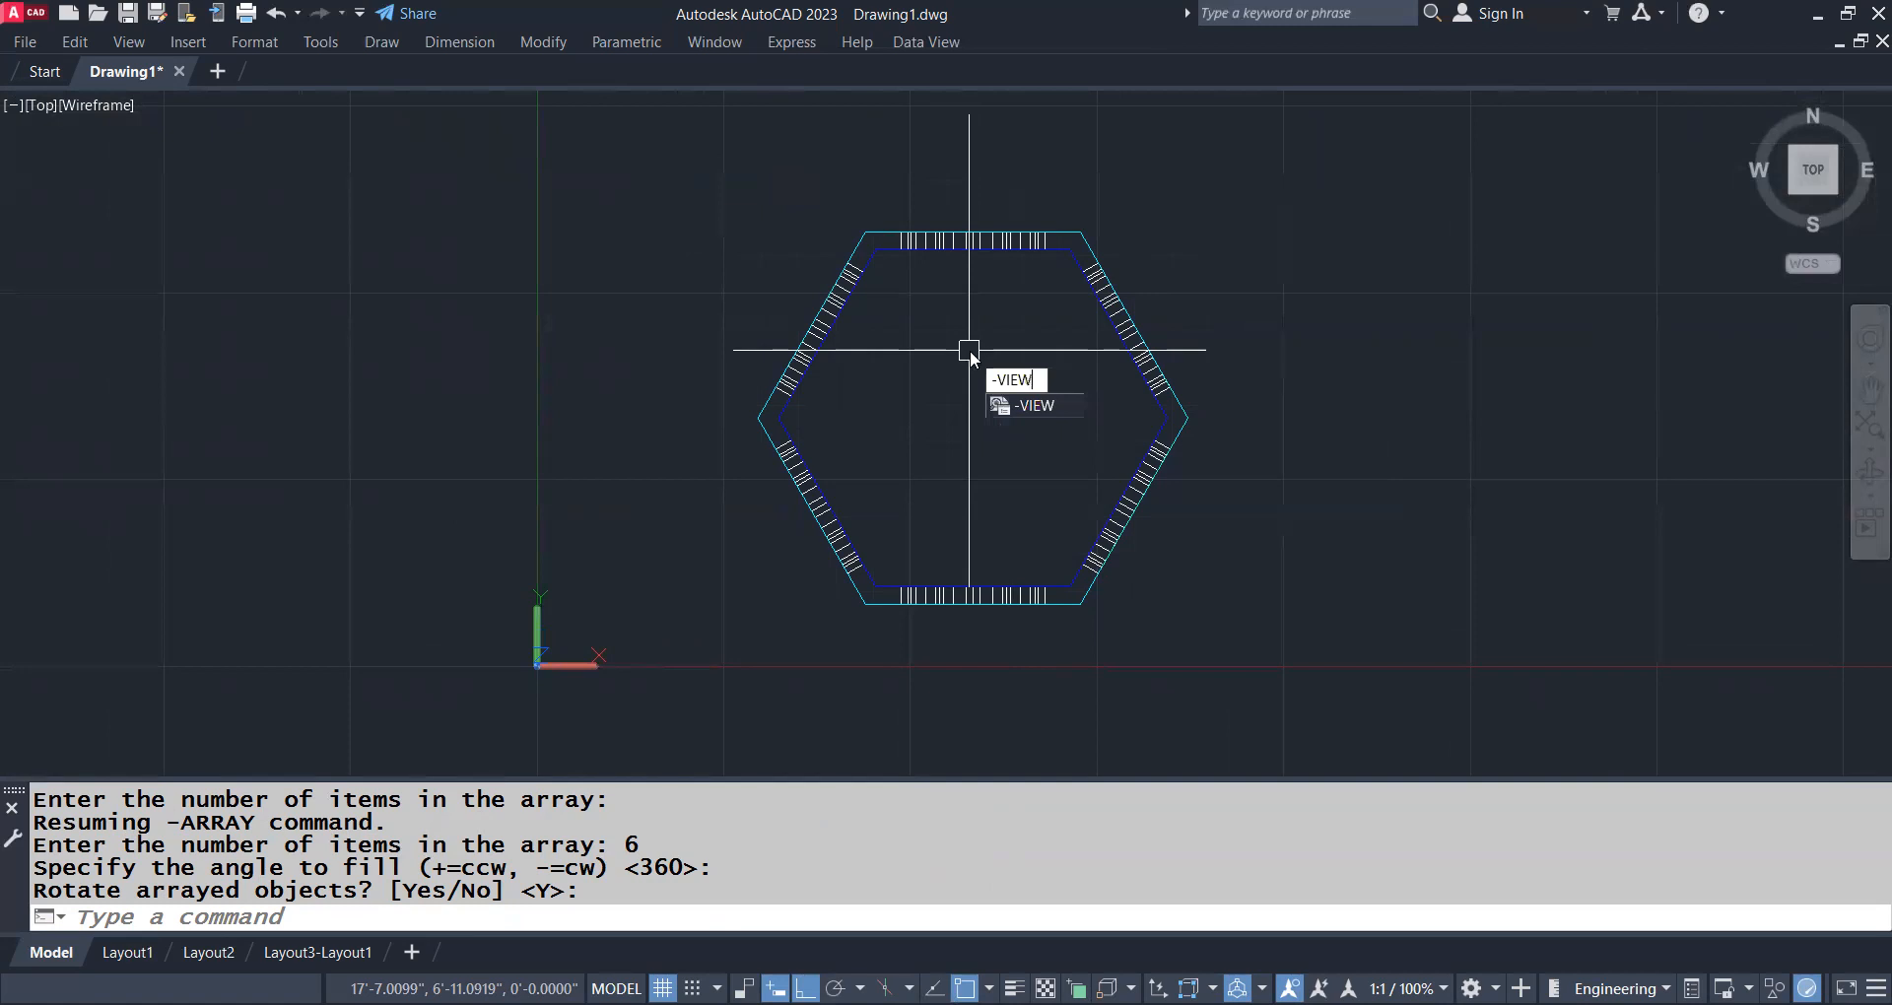
pyautogui.press('Return')
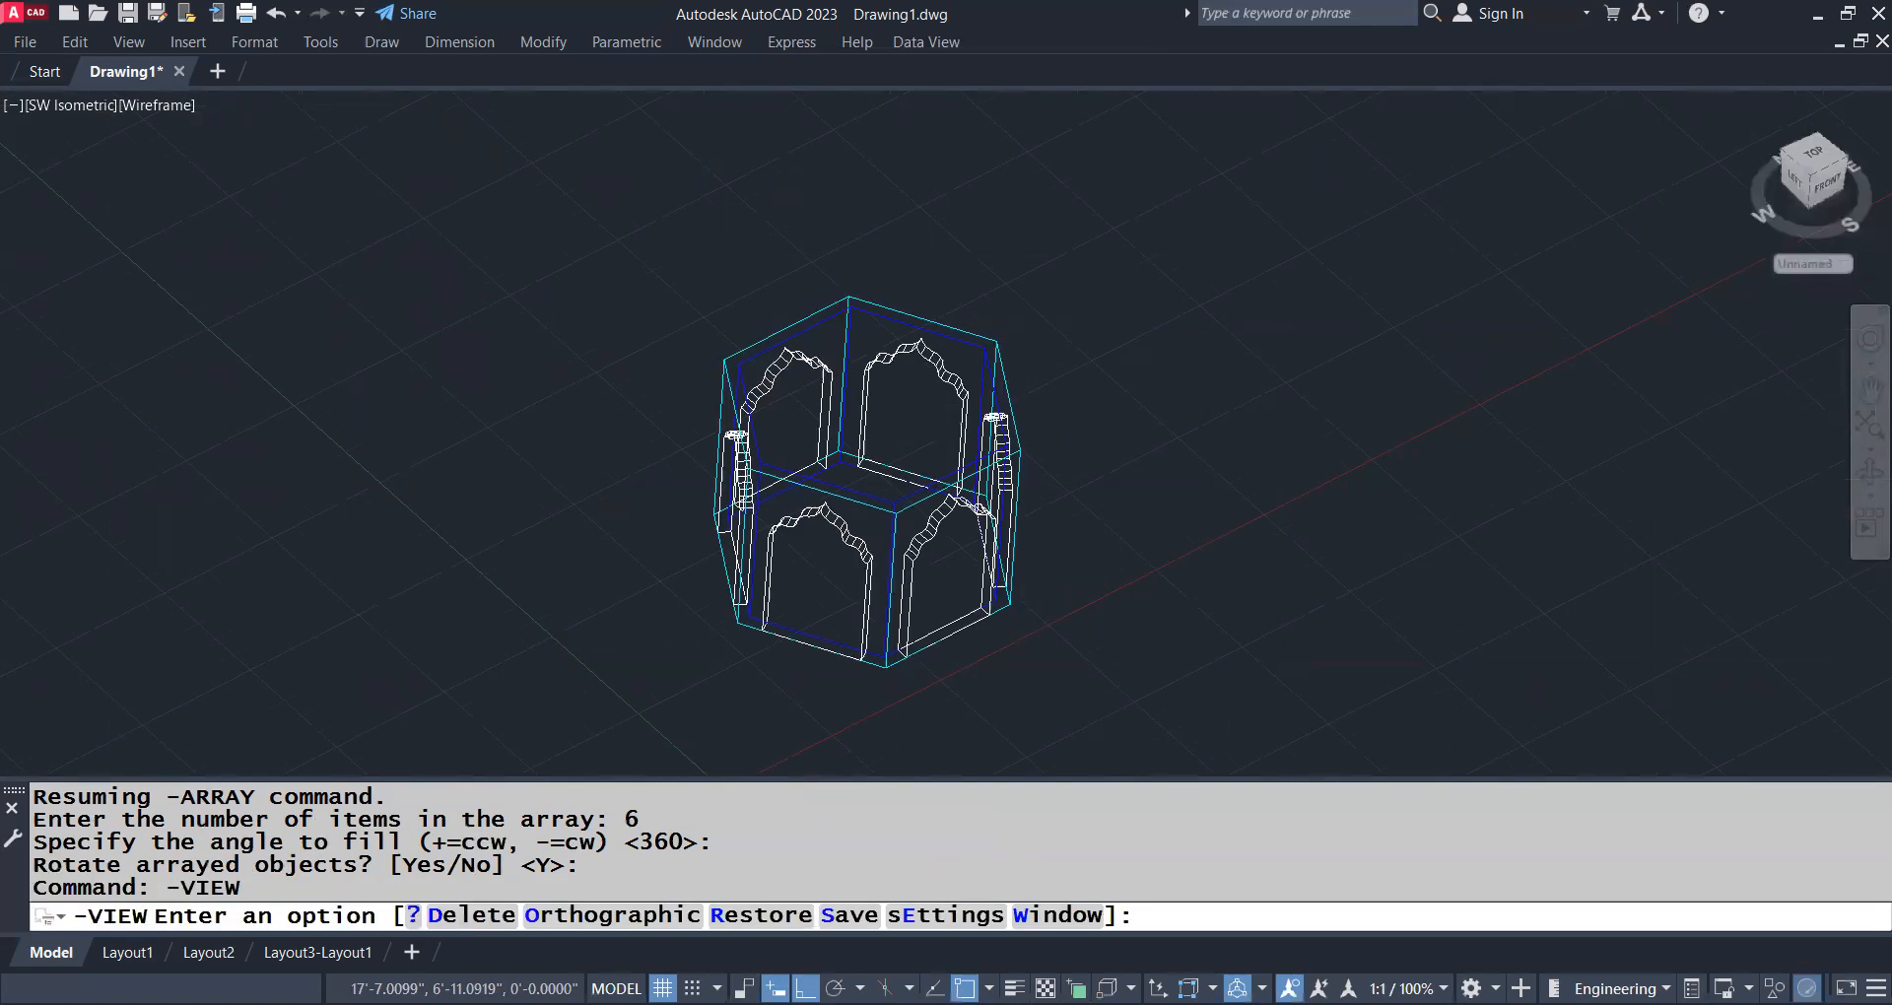
pyautogui.write('sw')
pyautogui.press('Return')
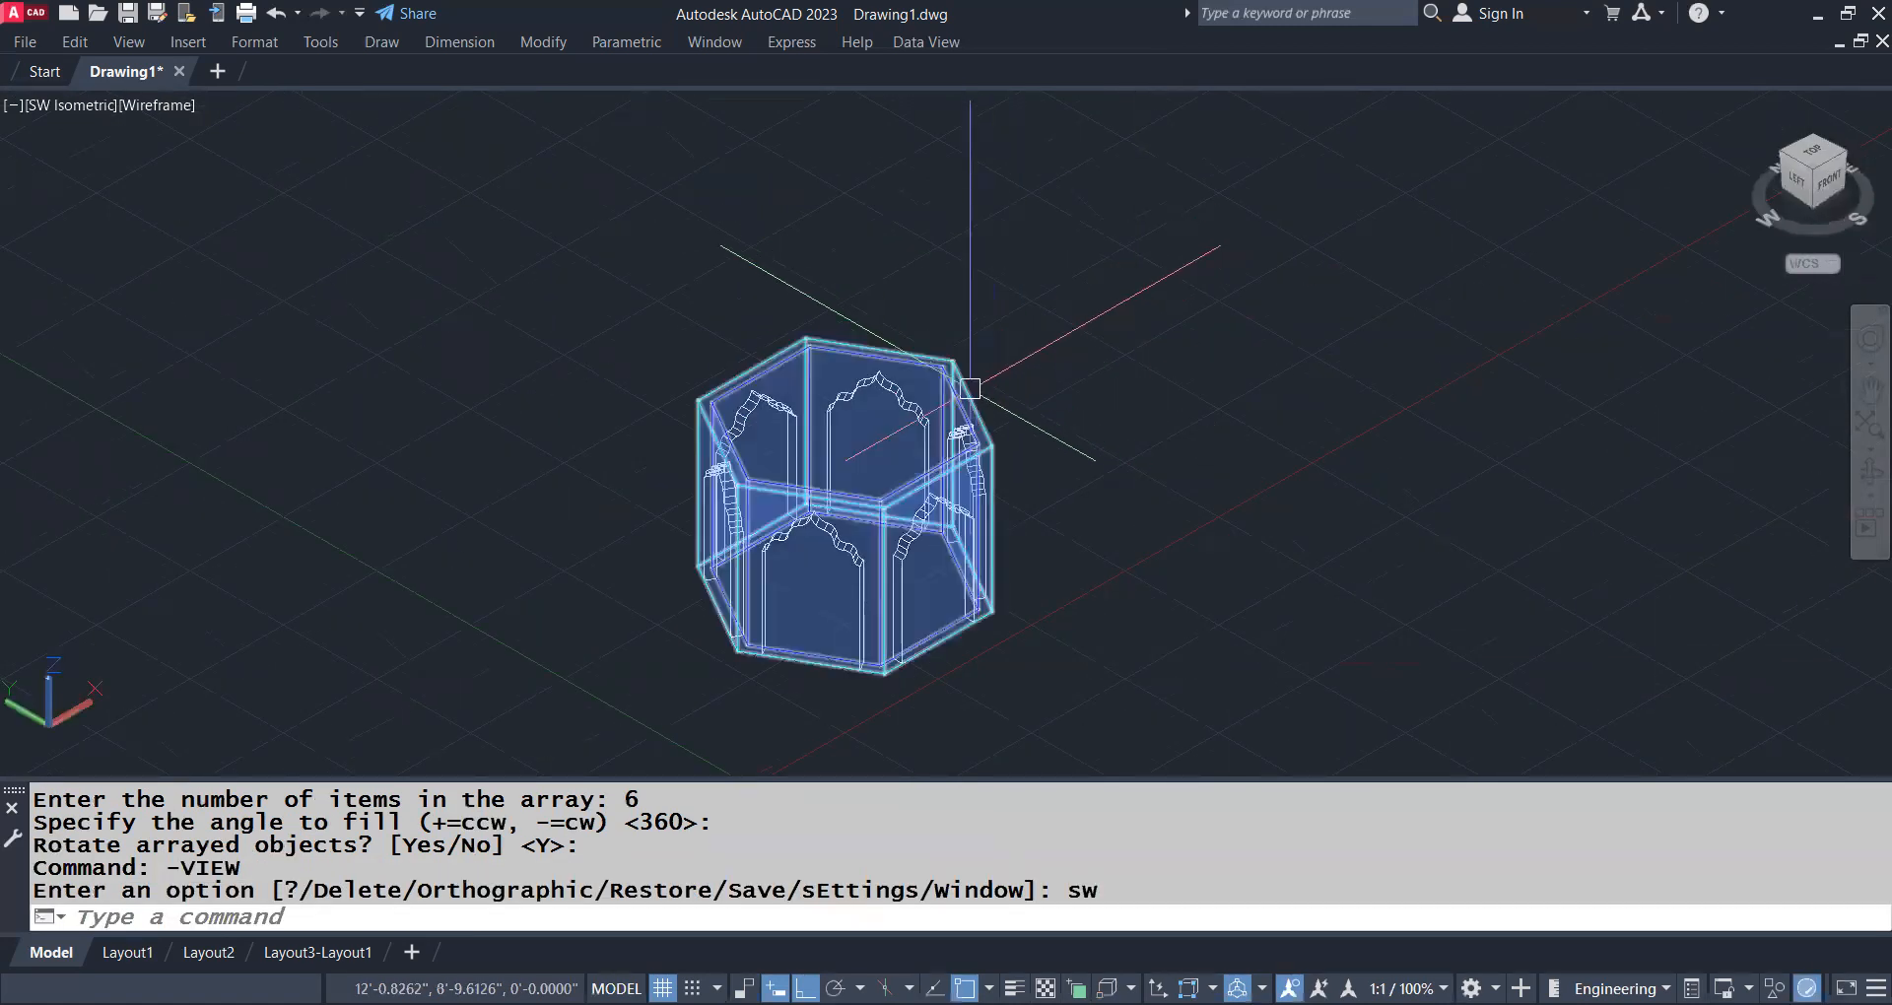
pyautogui.write('shade')
pyautogui.press('Return')
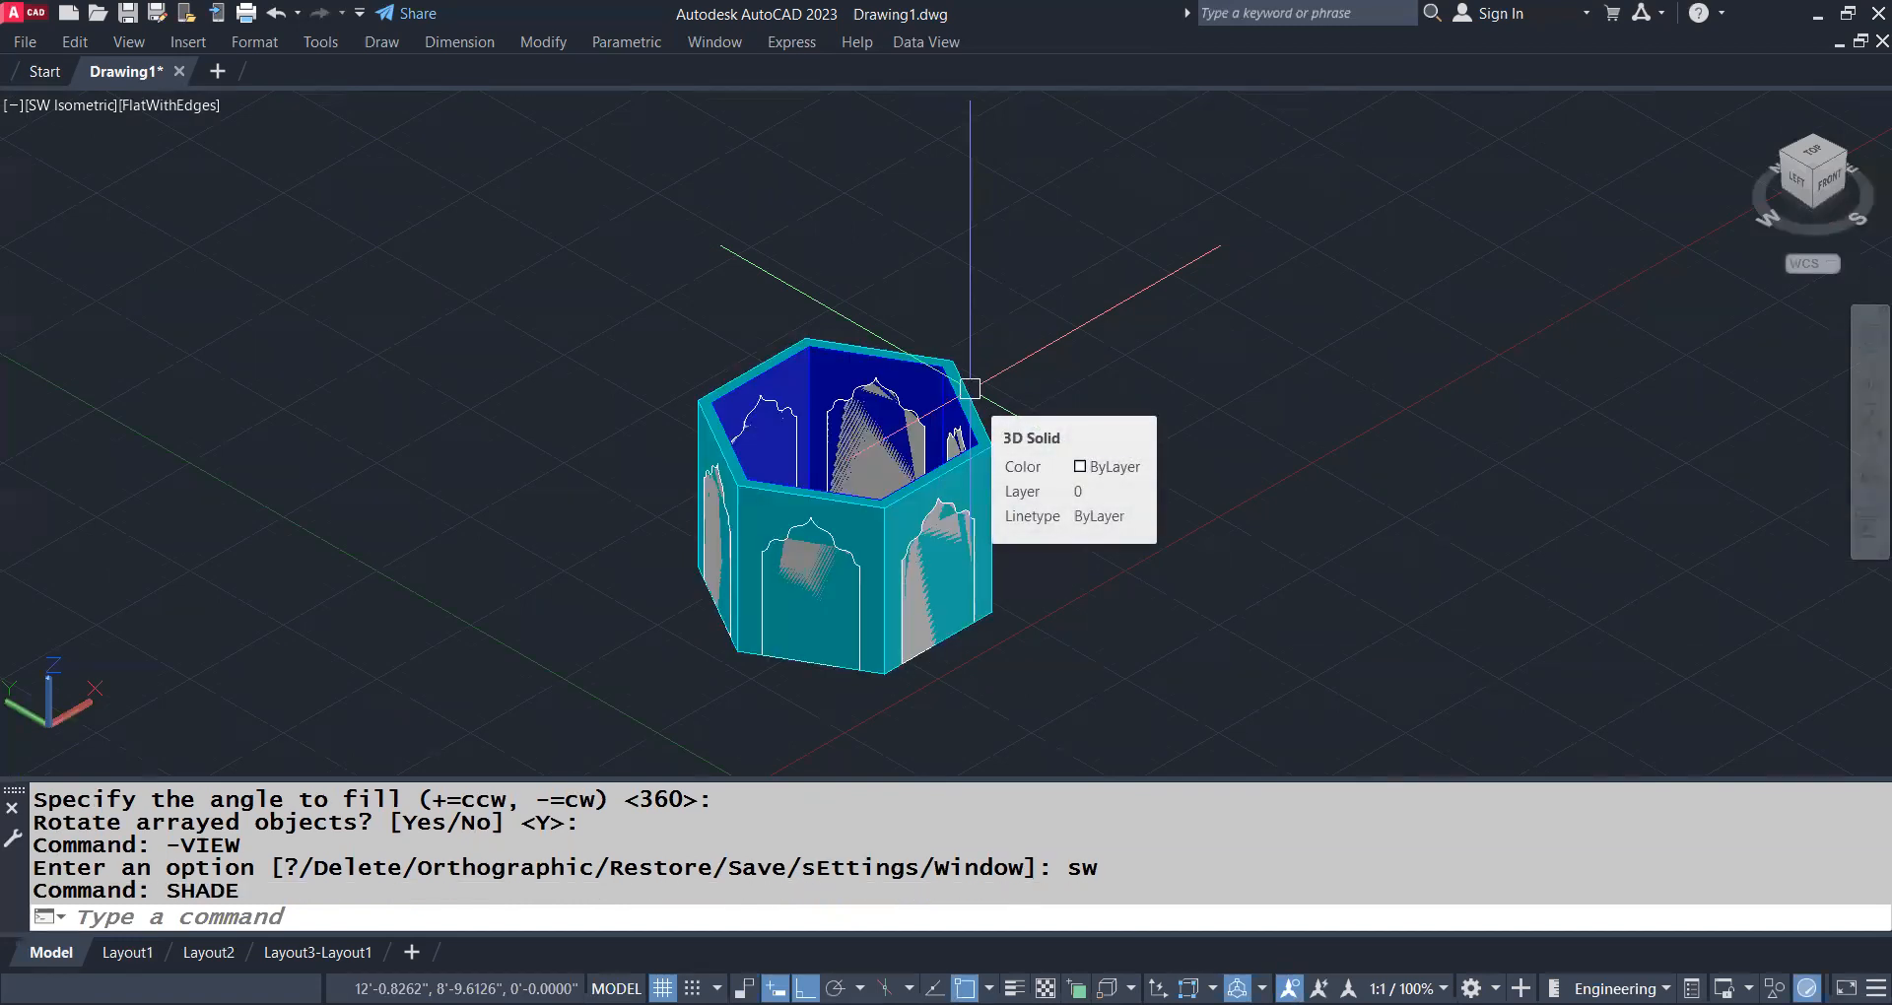
# Subtract the front-right door solid from the hexagonal building
pyautogui.write('sub')
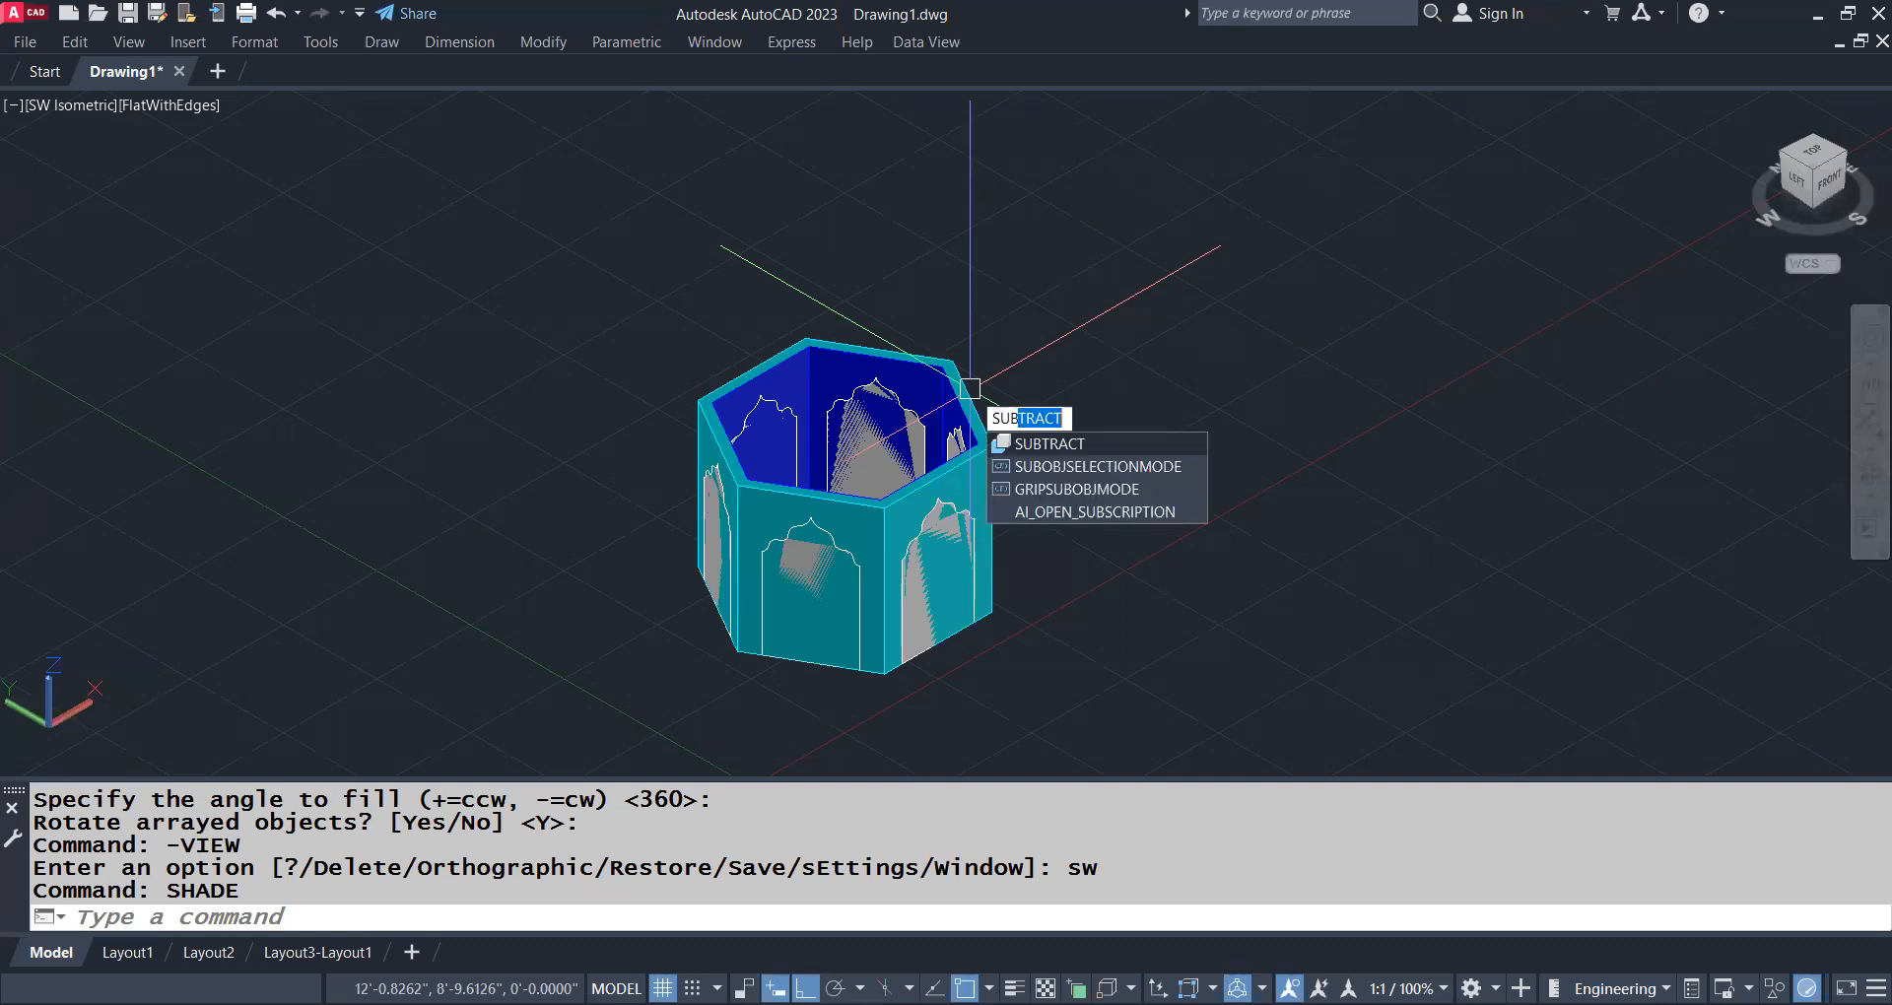
pyautogui.press('Return')
pyautogui.scroll(2, 976, 434)
pyautogui.click(972, 448)
pyautogui.press('Return')
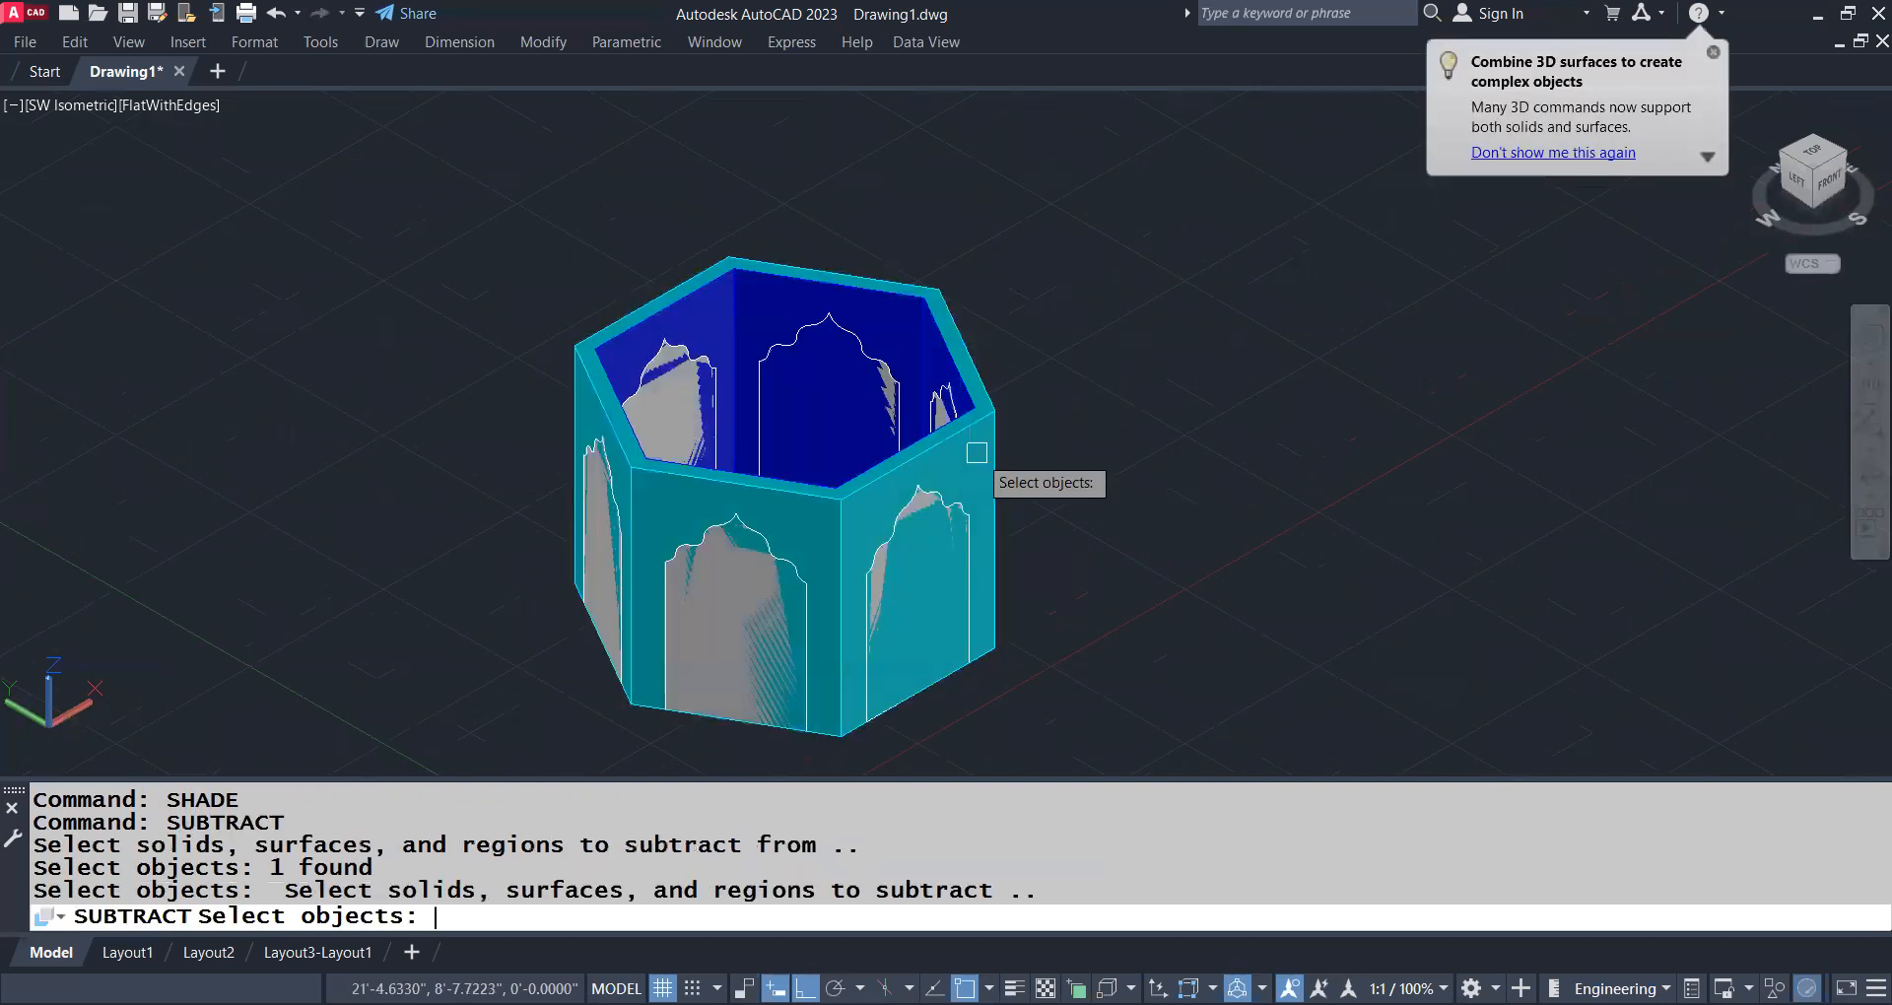
pyautogui.scroll(2, 936, 509)
pyautogui.click(936, 509)
pyautogui.scroll(-3, 935, 510)
pyautogui.press('Return')
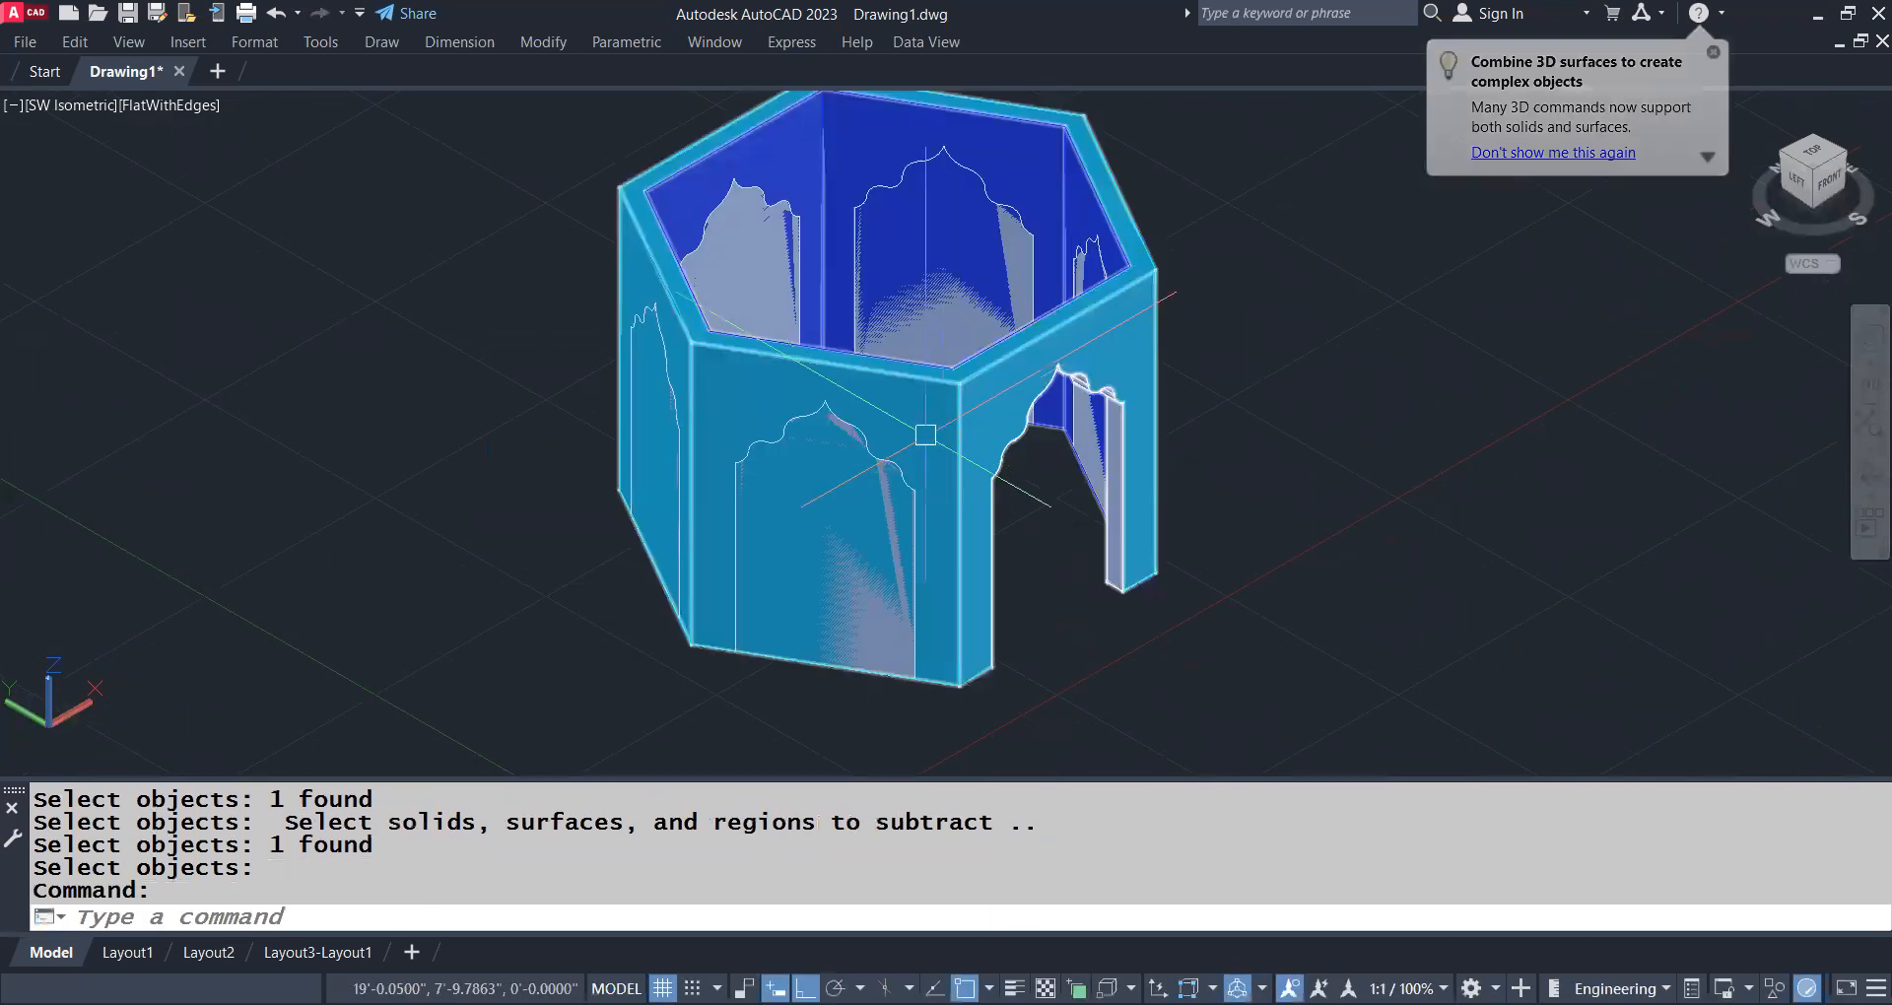
# Subtract the front-left and left door solids from the hexagonal building
pyautogui.press('Return')
pyautogui.moveTo(688, 393); pyautogui.dragTo(993, 439, button='middle')
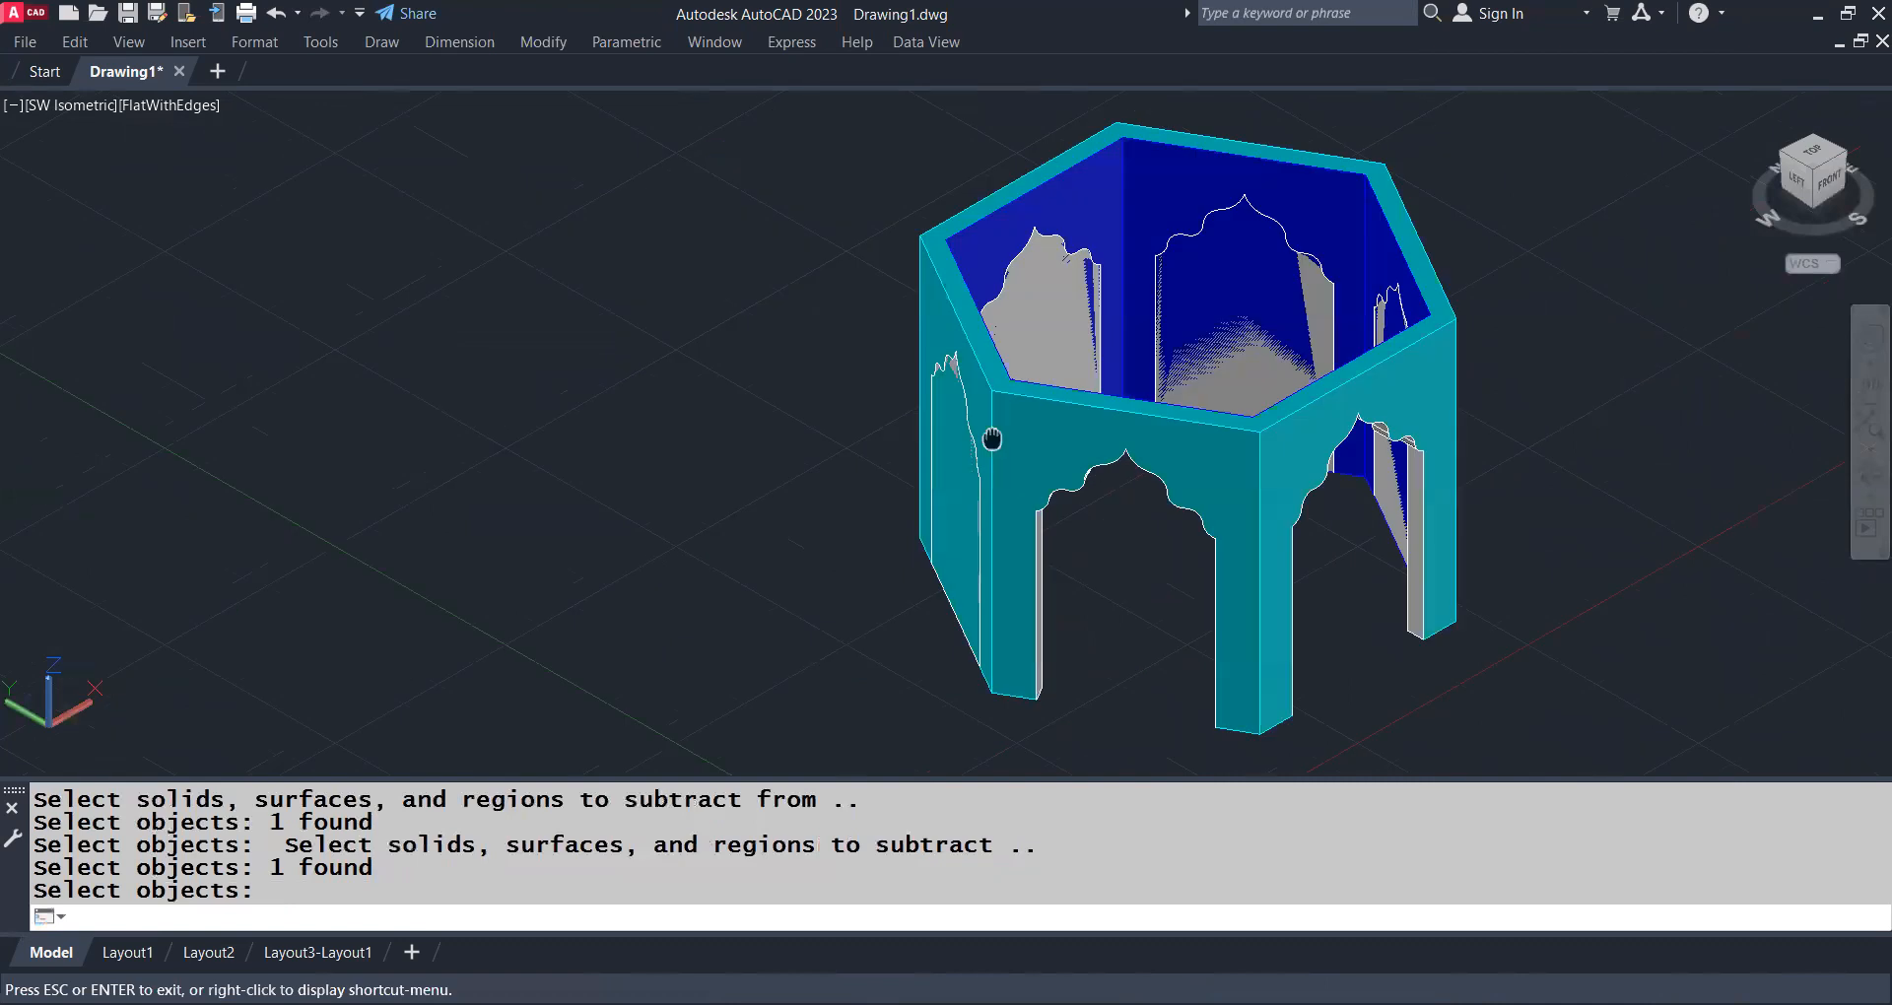
pyautogui.press('Return')
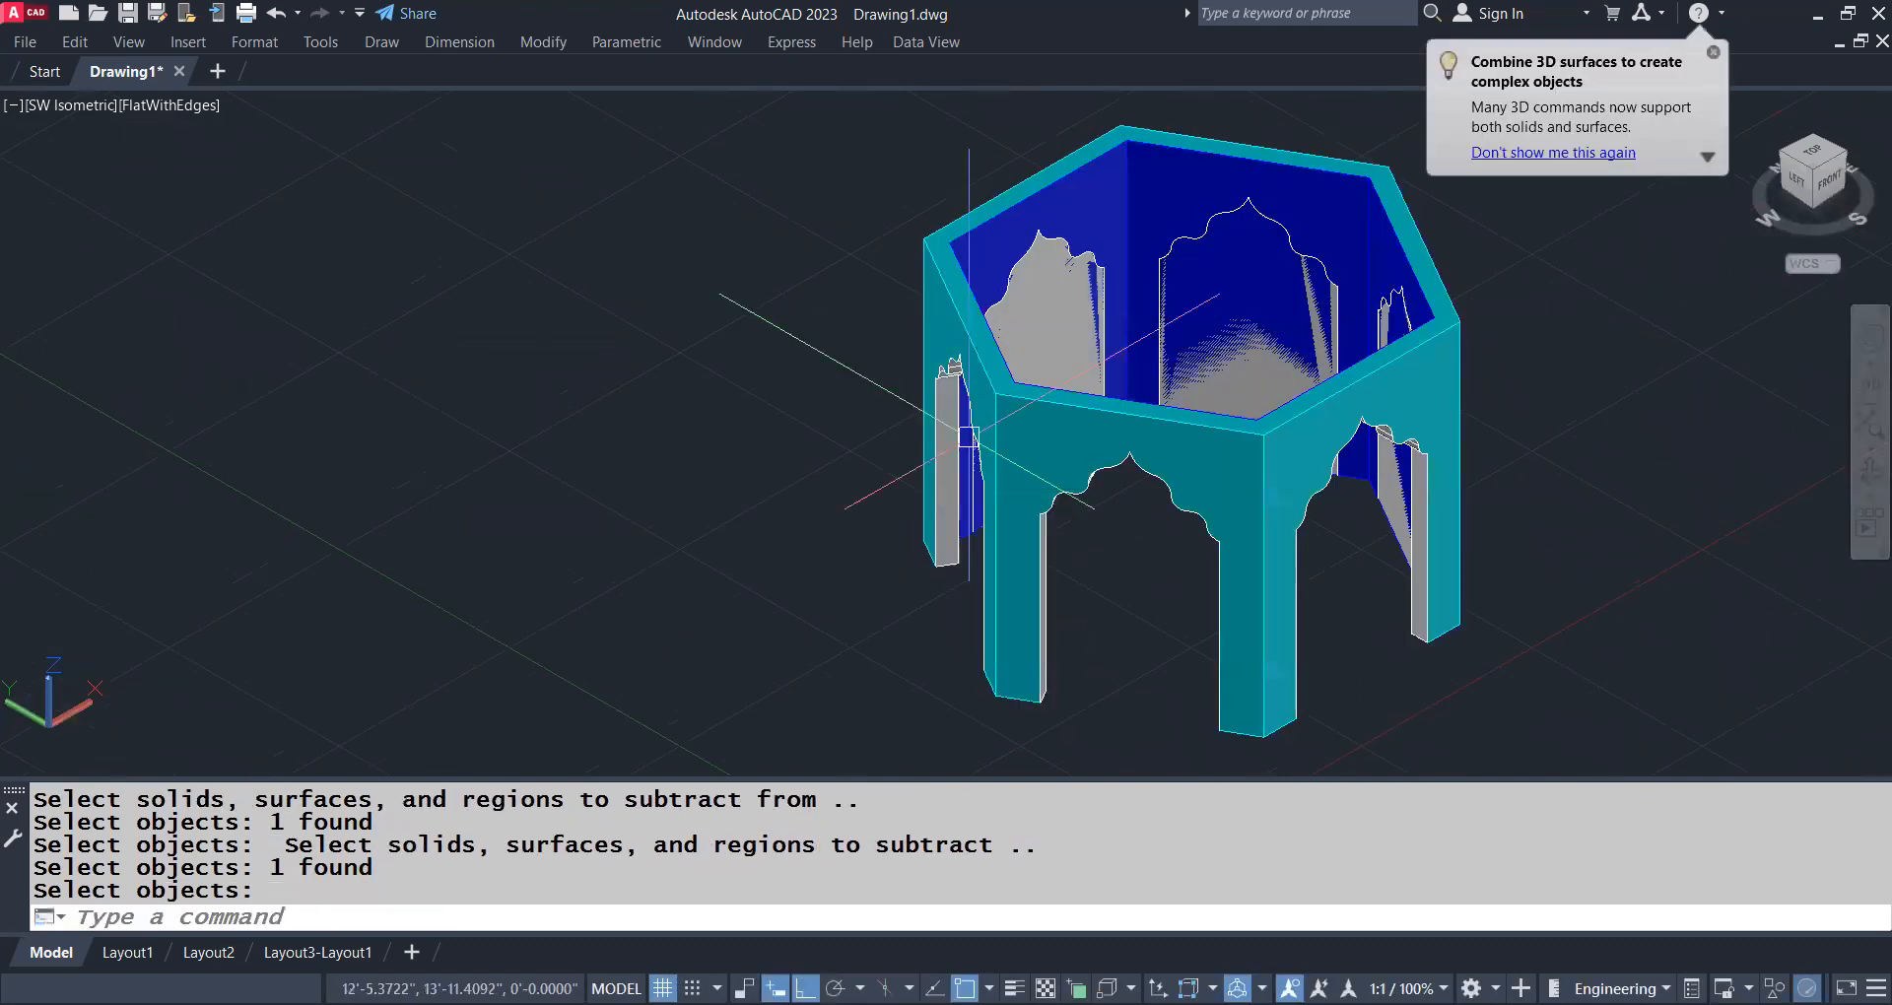
# Subtract the back-left door solid from the hexagonal building
pyautogui.moveTo(959, 388); pyautogui.dragTo(959, 525, button='middle')
pyautogui.press('Return')
pyautogui.click(958, 385)
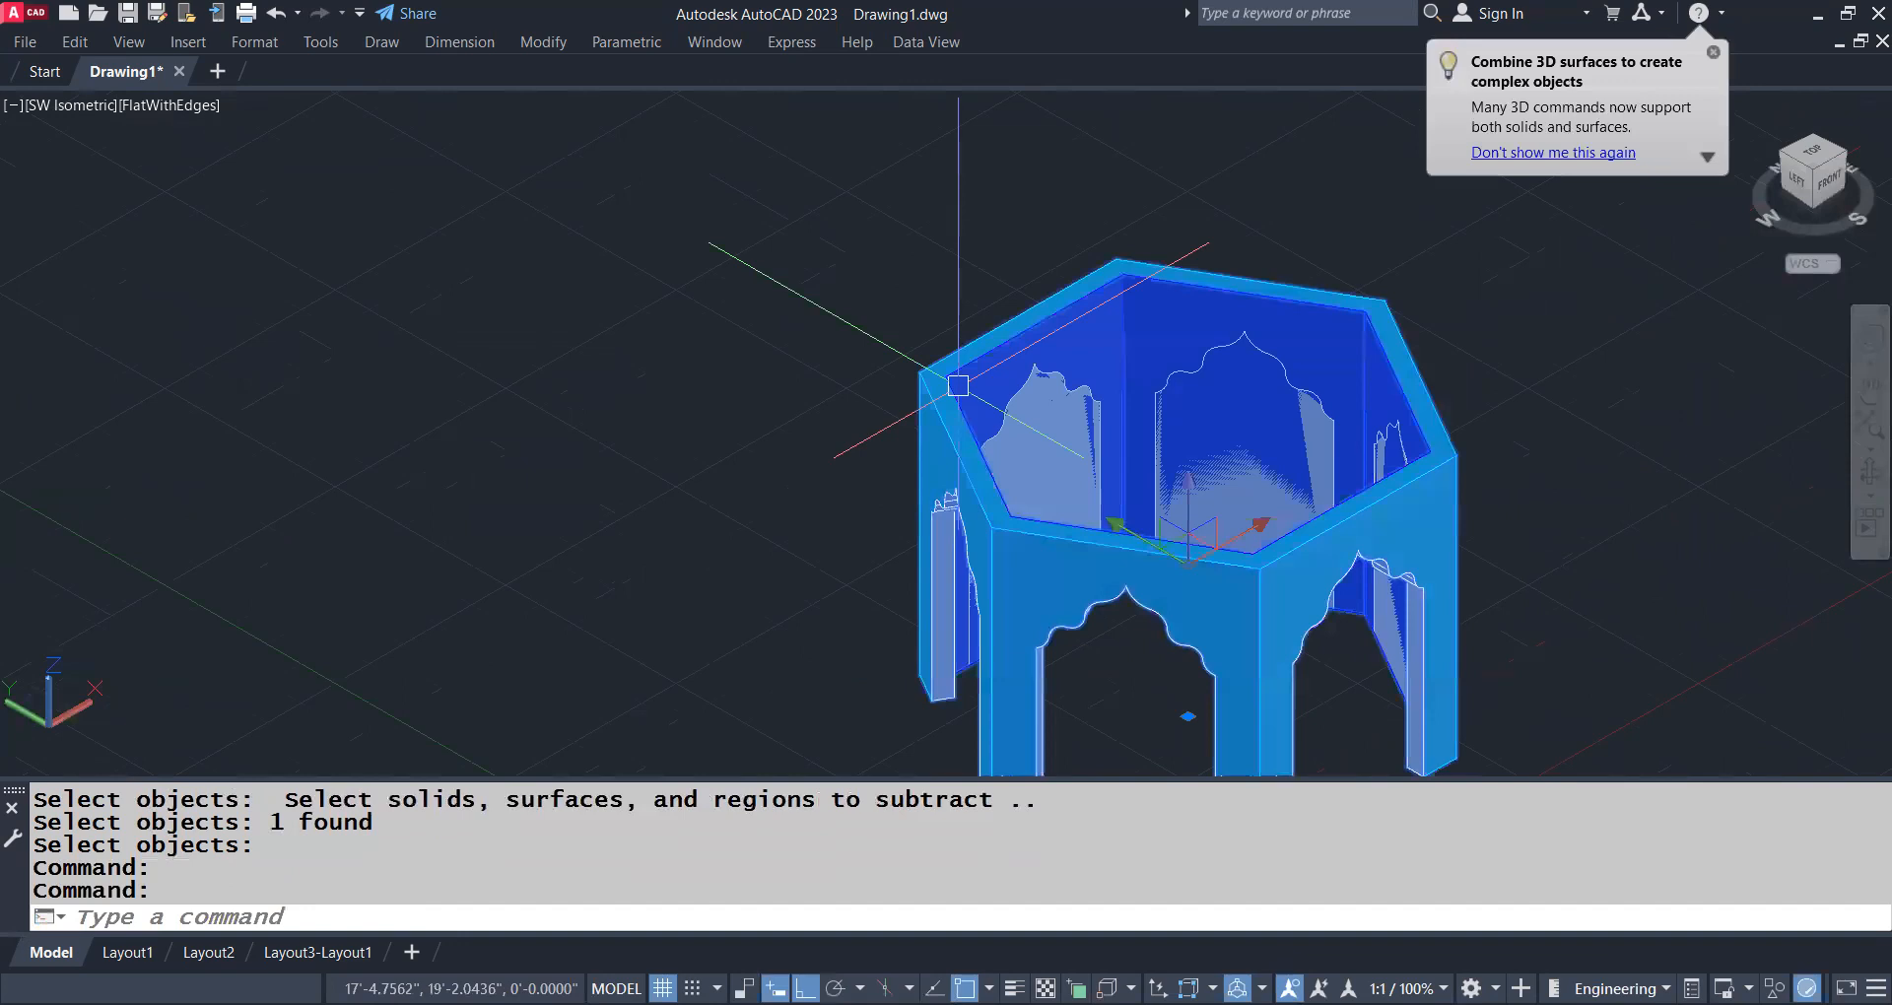
pyautogui.press('Return')
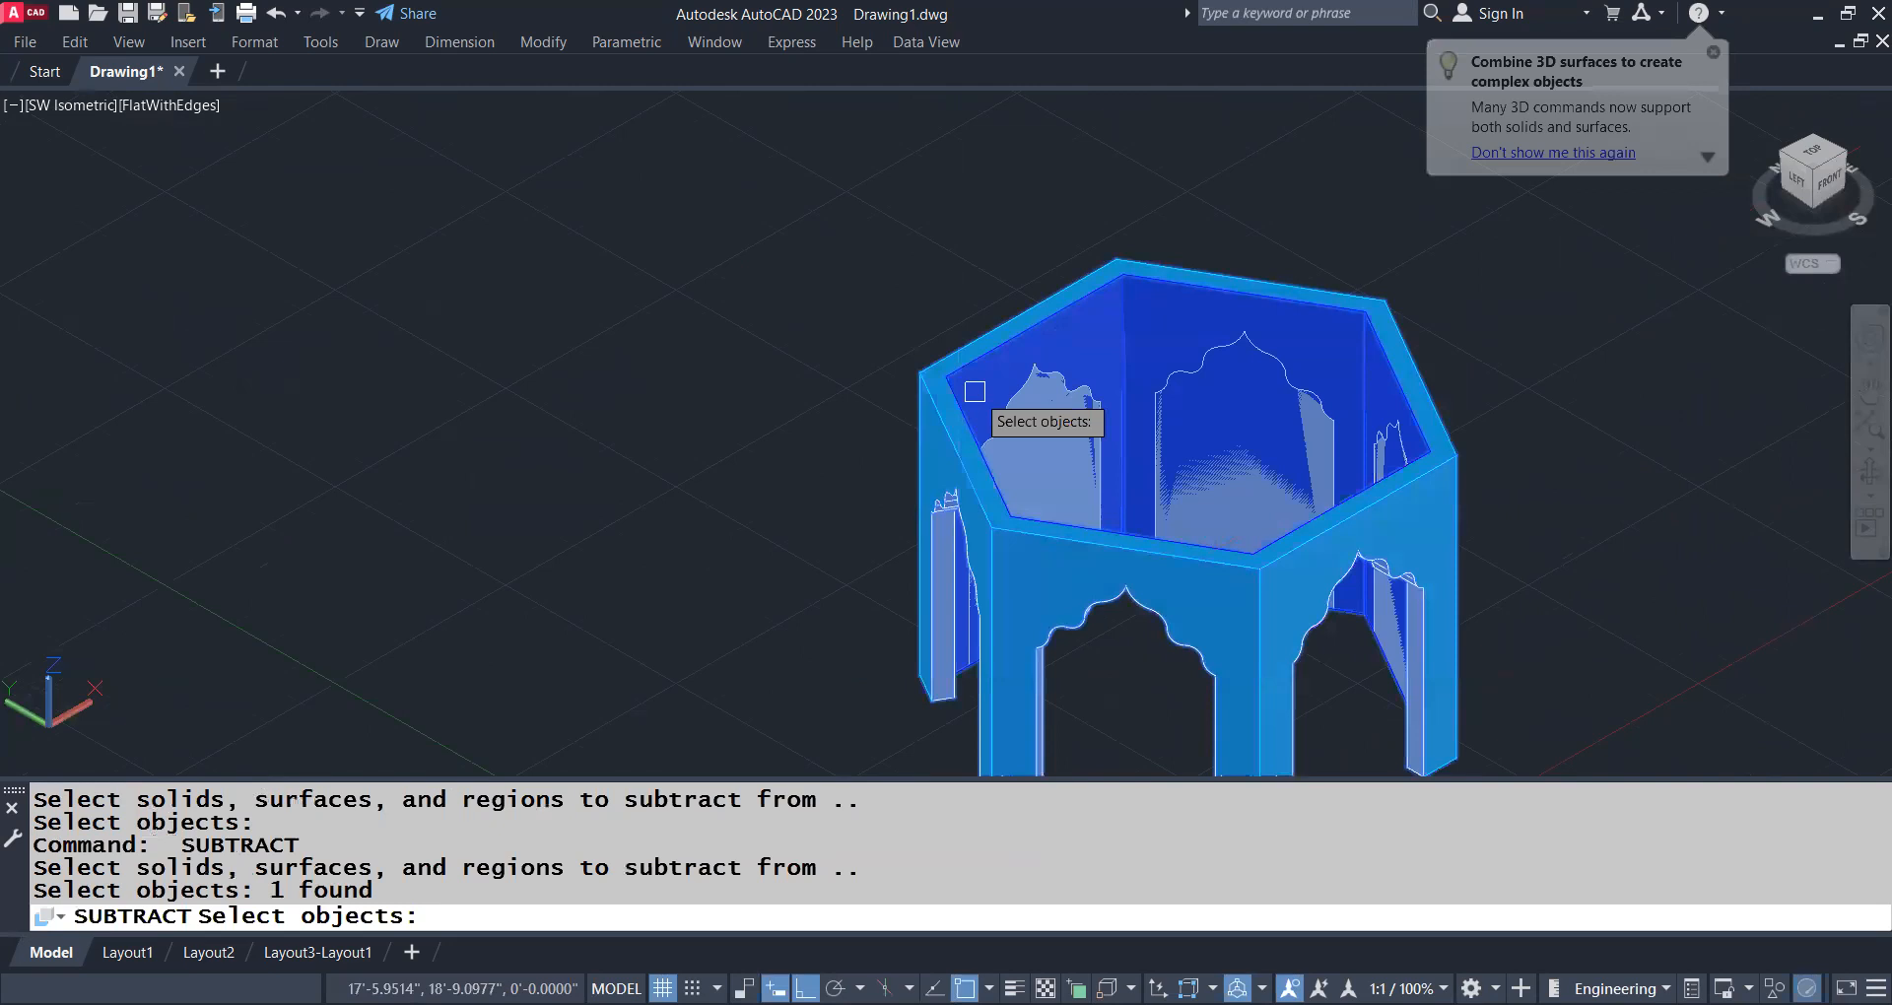
pyautogui.click(975, 391)
pyautogui.press('Return')
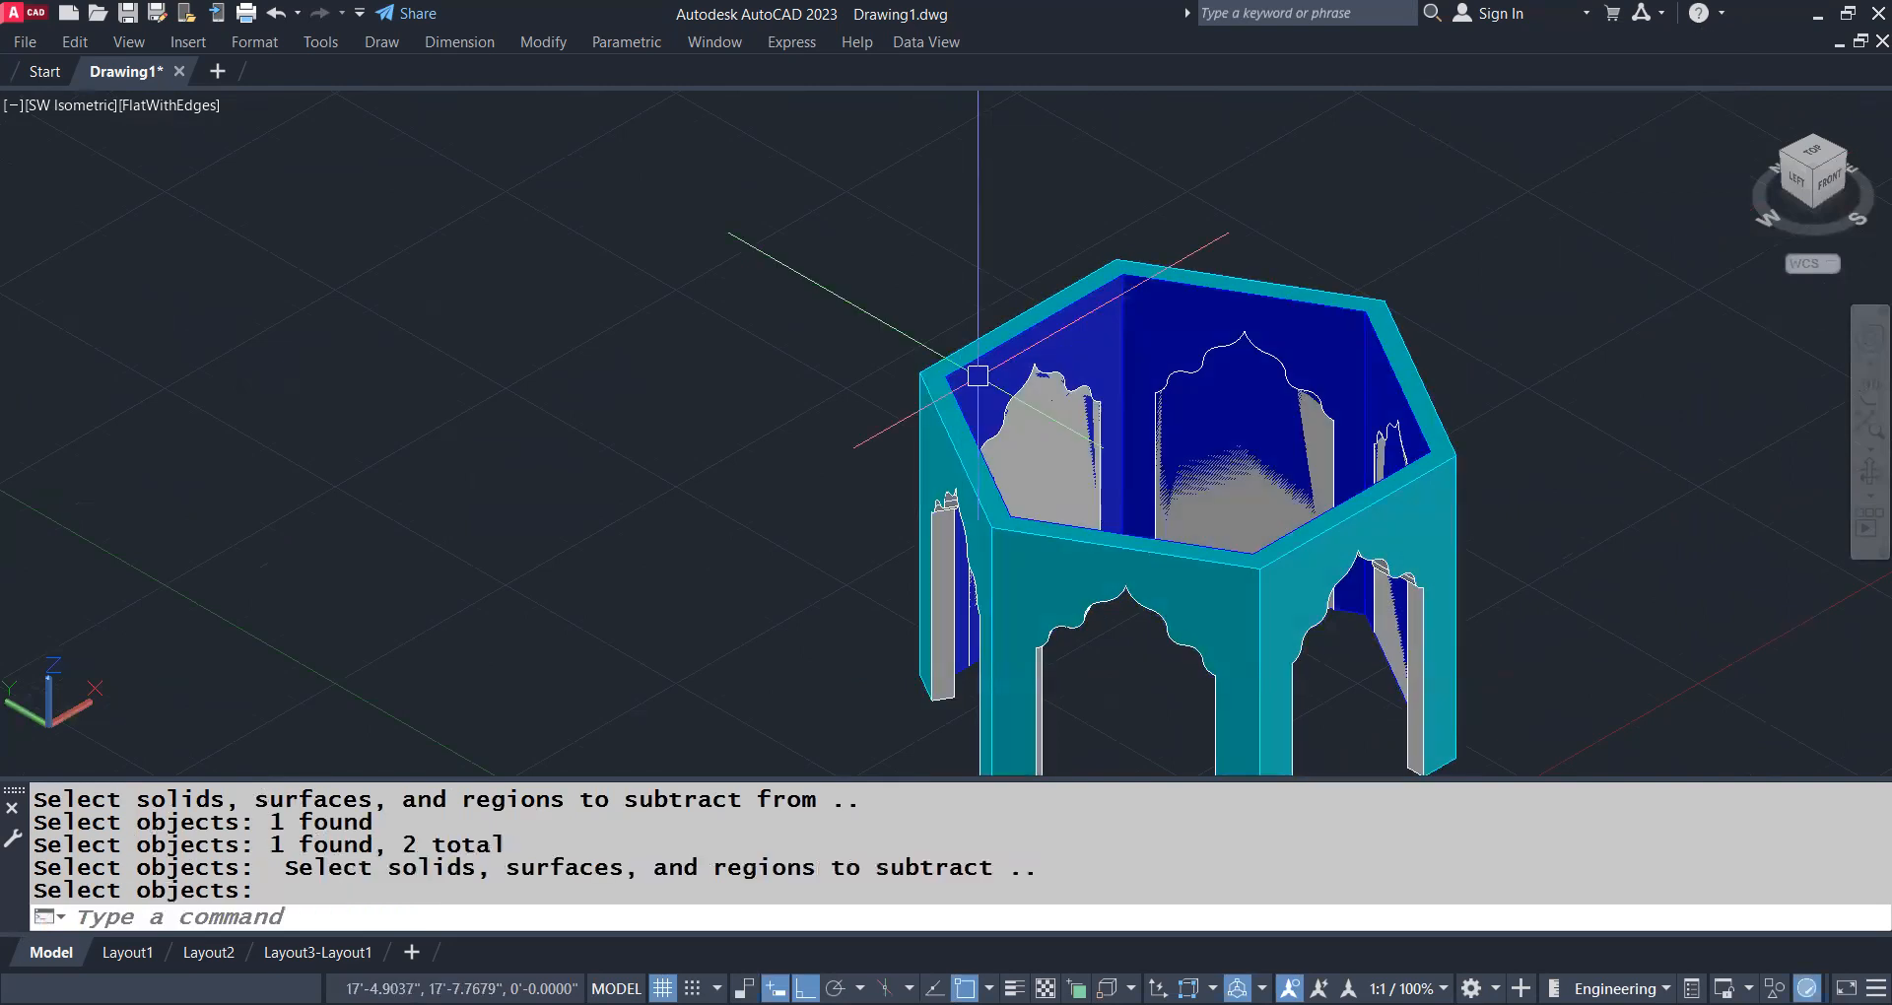
pyautogui.click(1179, 340)
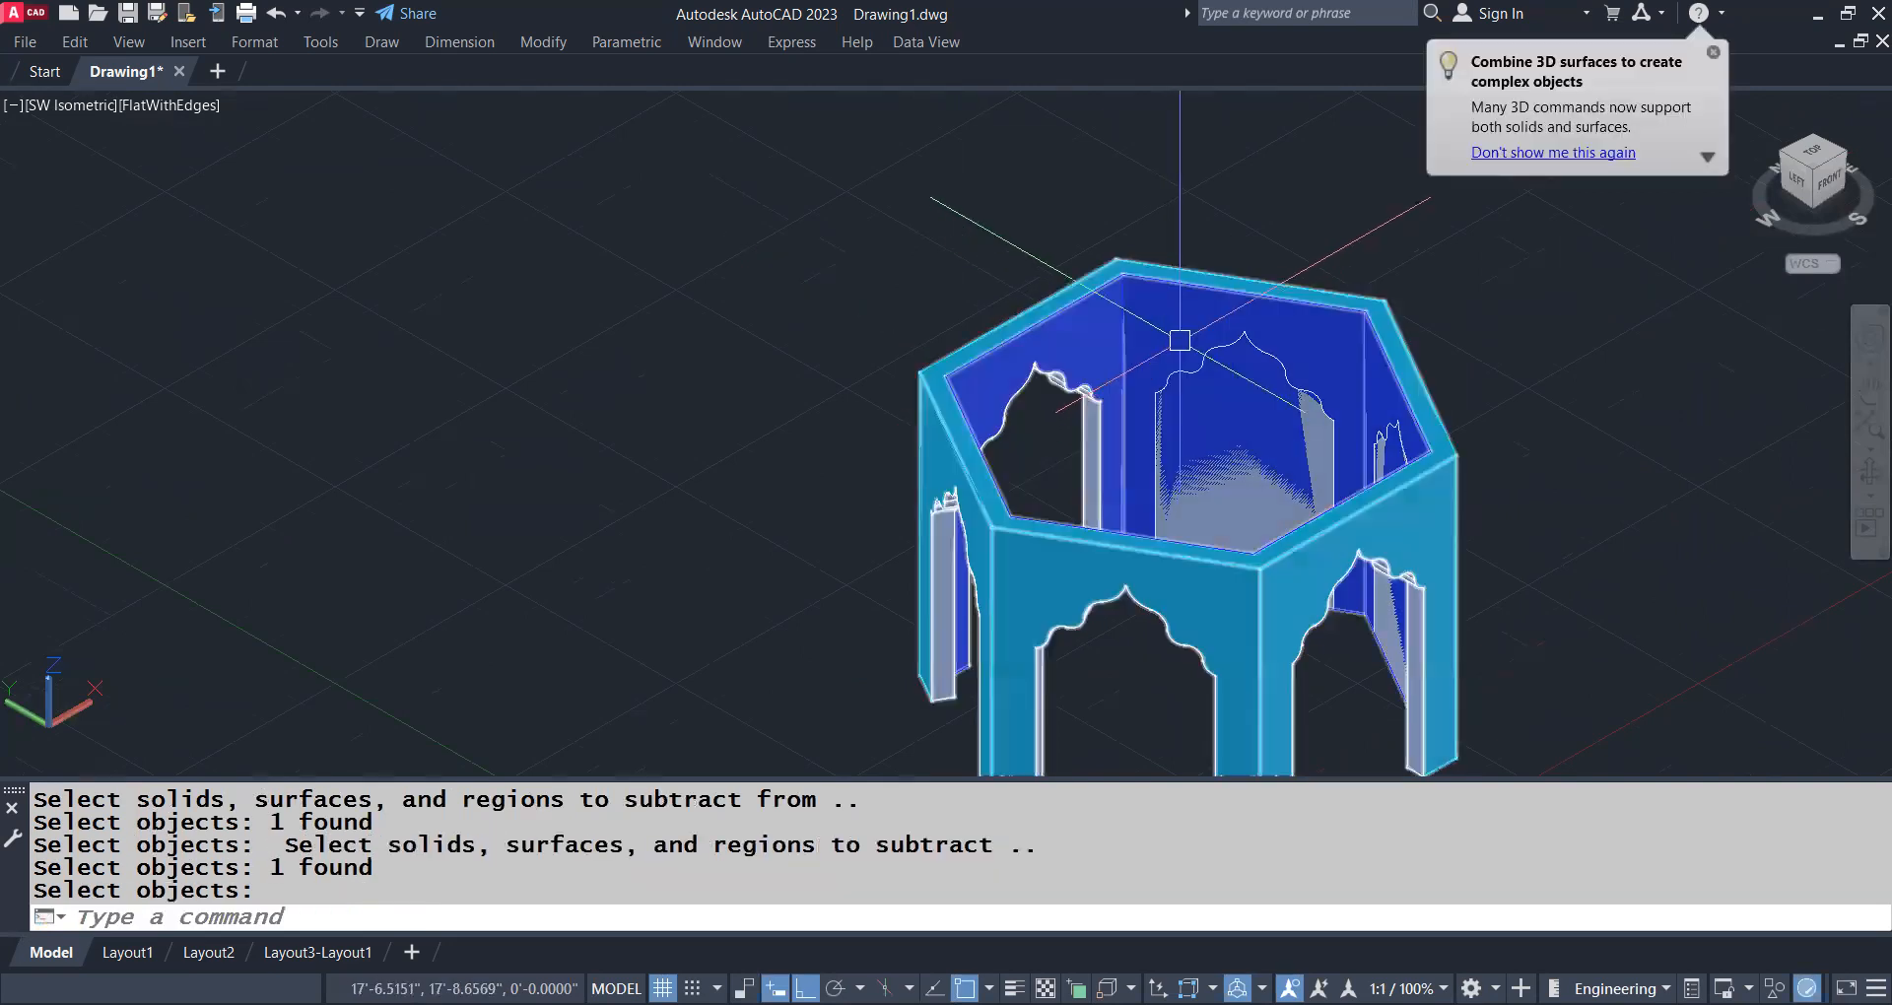
# Subtract the door solid in the back wall from the hexagonal building
pyautogui.press('Return')
pyautogui.press('Return')
pyautogui.click(1196, 312)
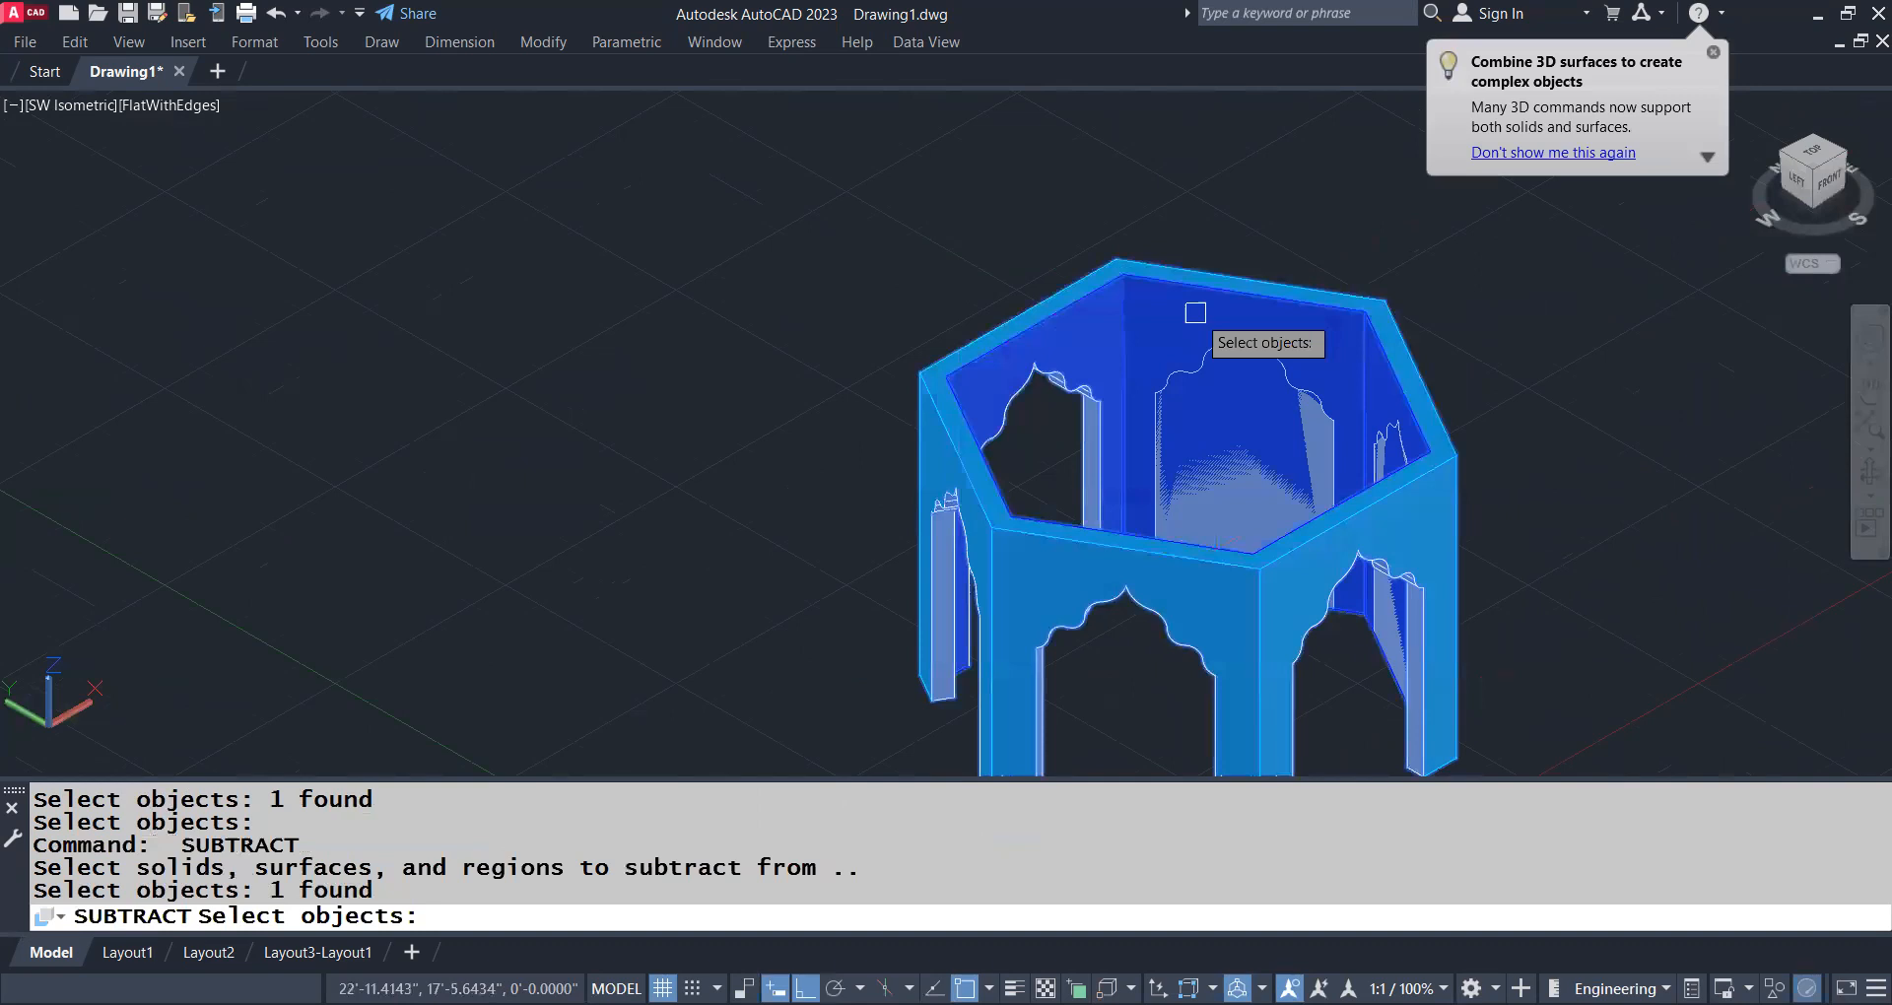
pyautogui.press('Return')
pyautogui.click(1243, 404)
pyautogui.press('Return')
# Subtract the last remaining door solid, in the right-hand wall, from the hexagonal building and view all the openings
pyautogui.moveTo(1436, 530); pyautogui.dragTo(1170, 395, button='middle')
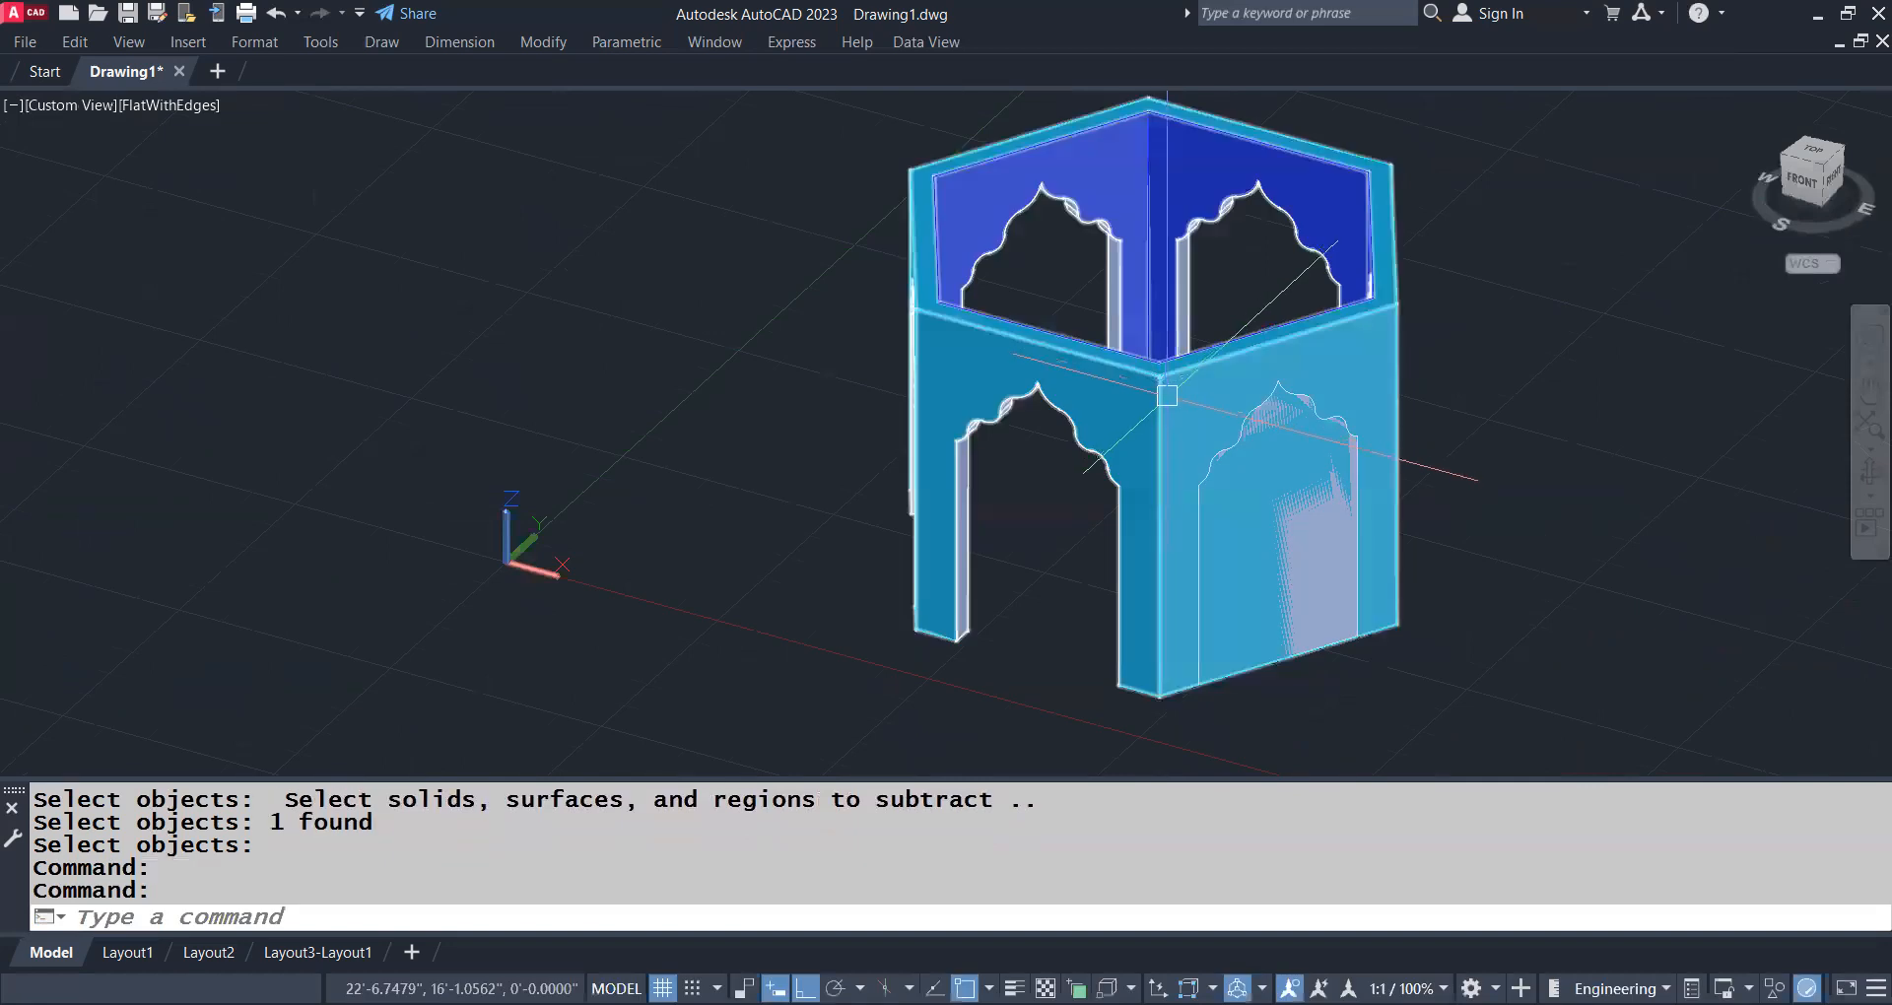
pyautogui.press('Return')
pyautogui.click(1167, 395)
pyautogui.press('Return')
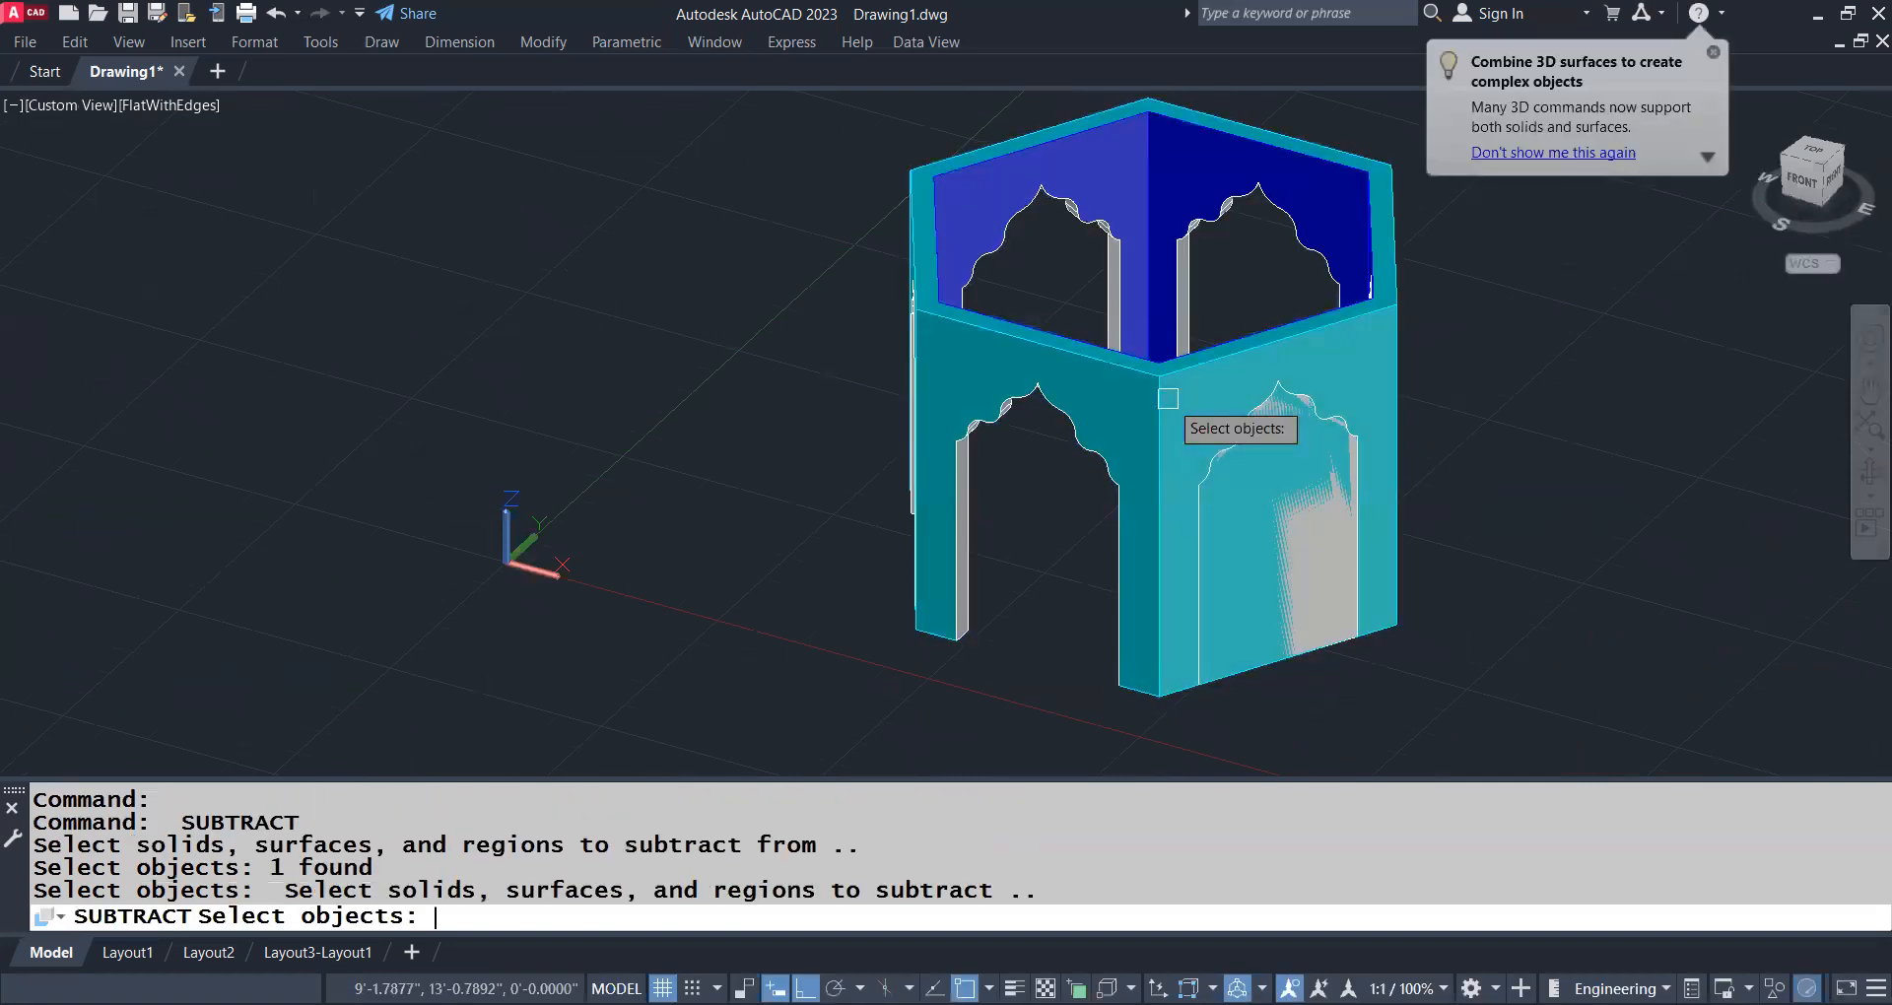
pyautogui.click(1168, 398)
pyautogui.scroll(-2, 1151, 404)
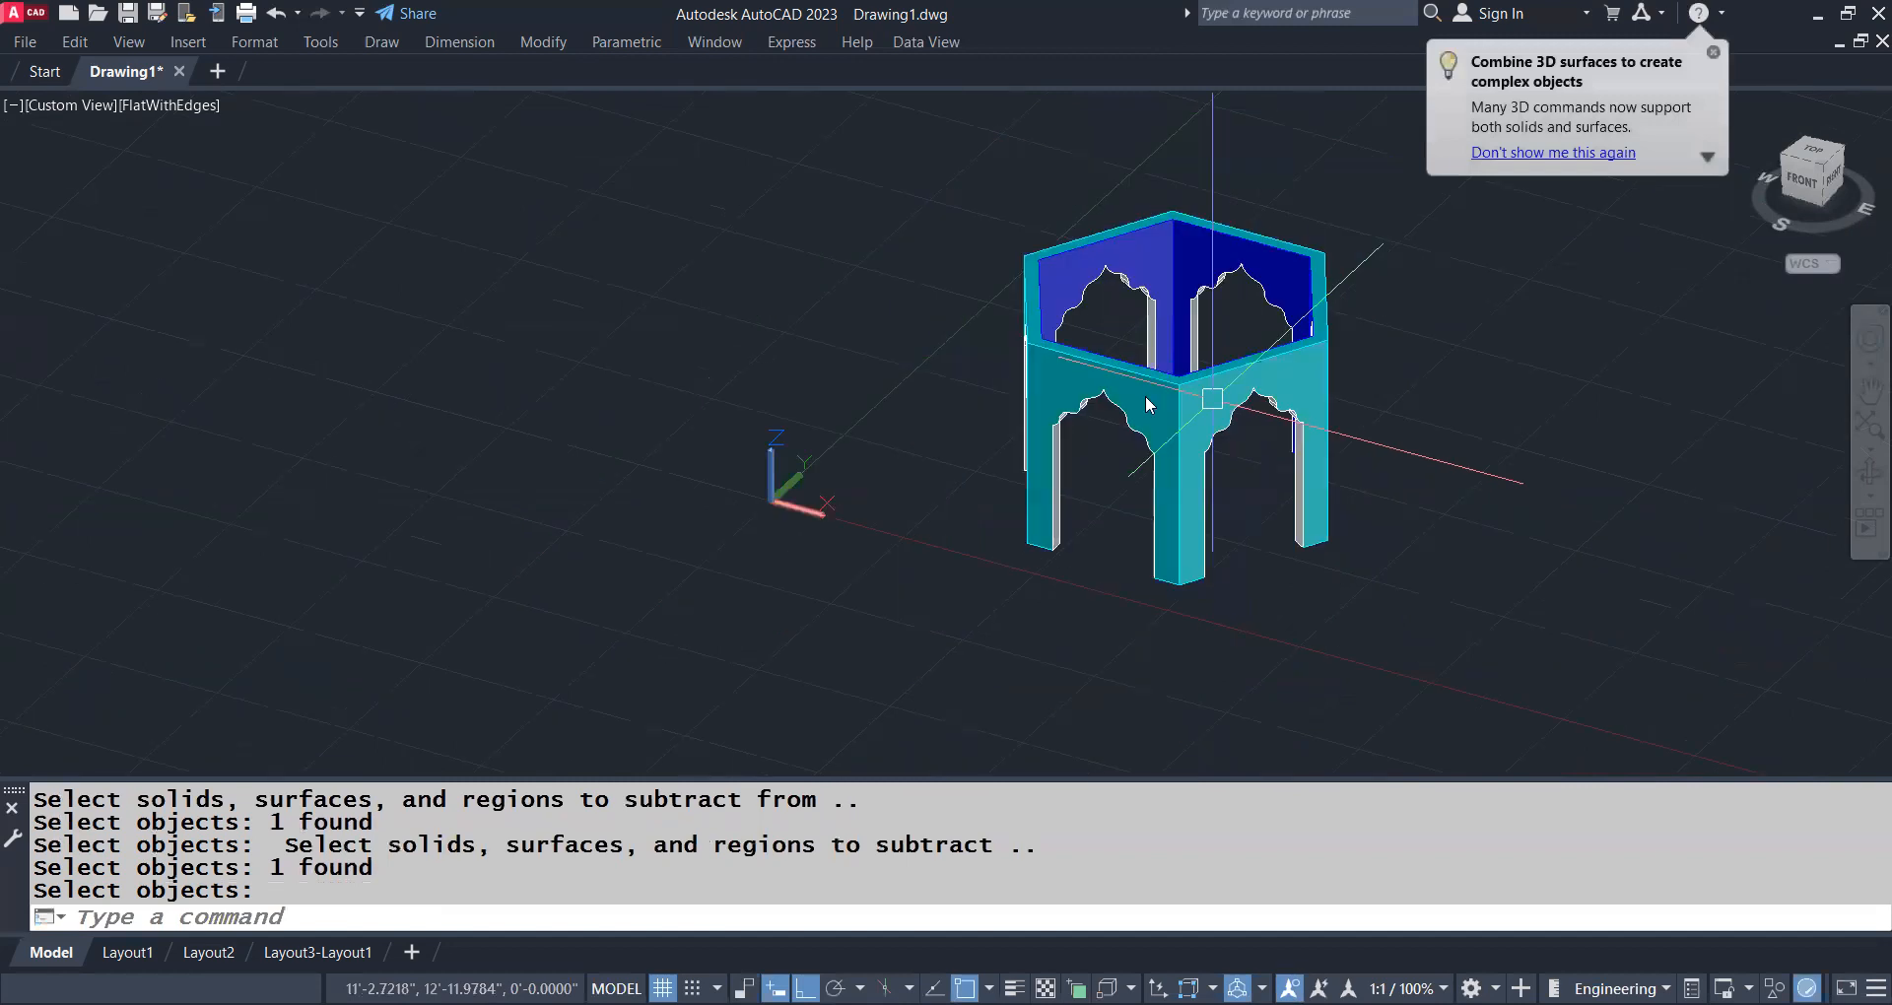
pyautogui.moveTo(1151, 405); pyautogui.dragTo(1119, 392, button='middle')
pyautogui.press('Return')
pyautogui.keyDown('shift'); pyautogui.moveTo(927, 431); pyautogui.dragTo(1094, 459, button='middle'); pyautogui.keyUp('shift')
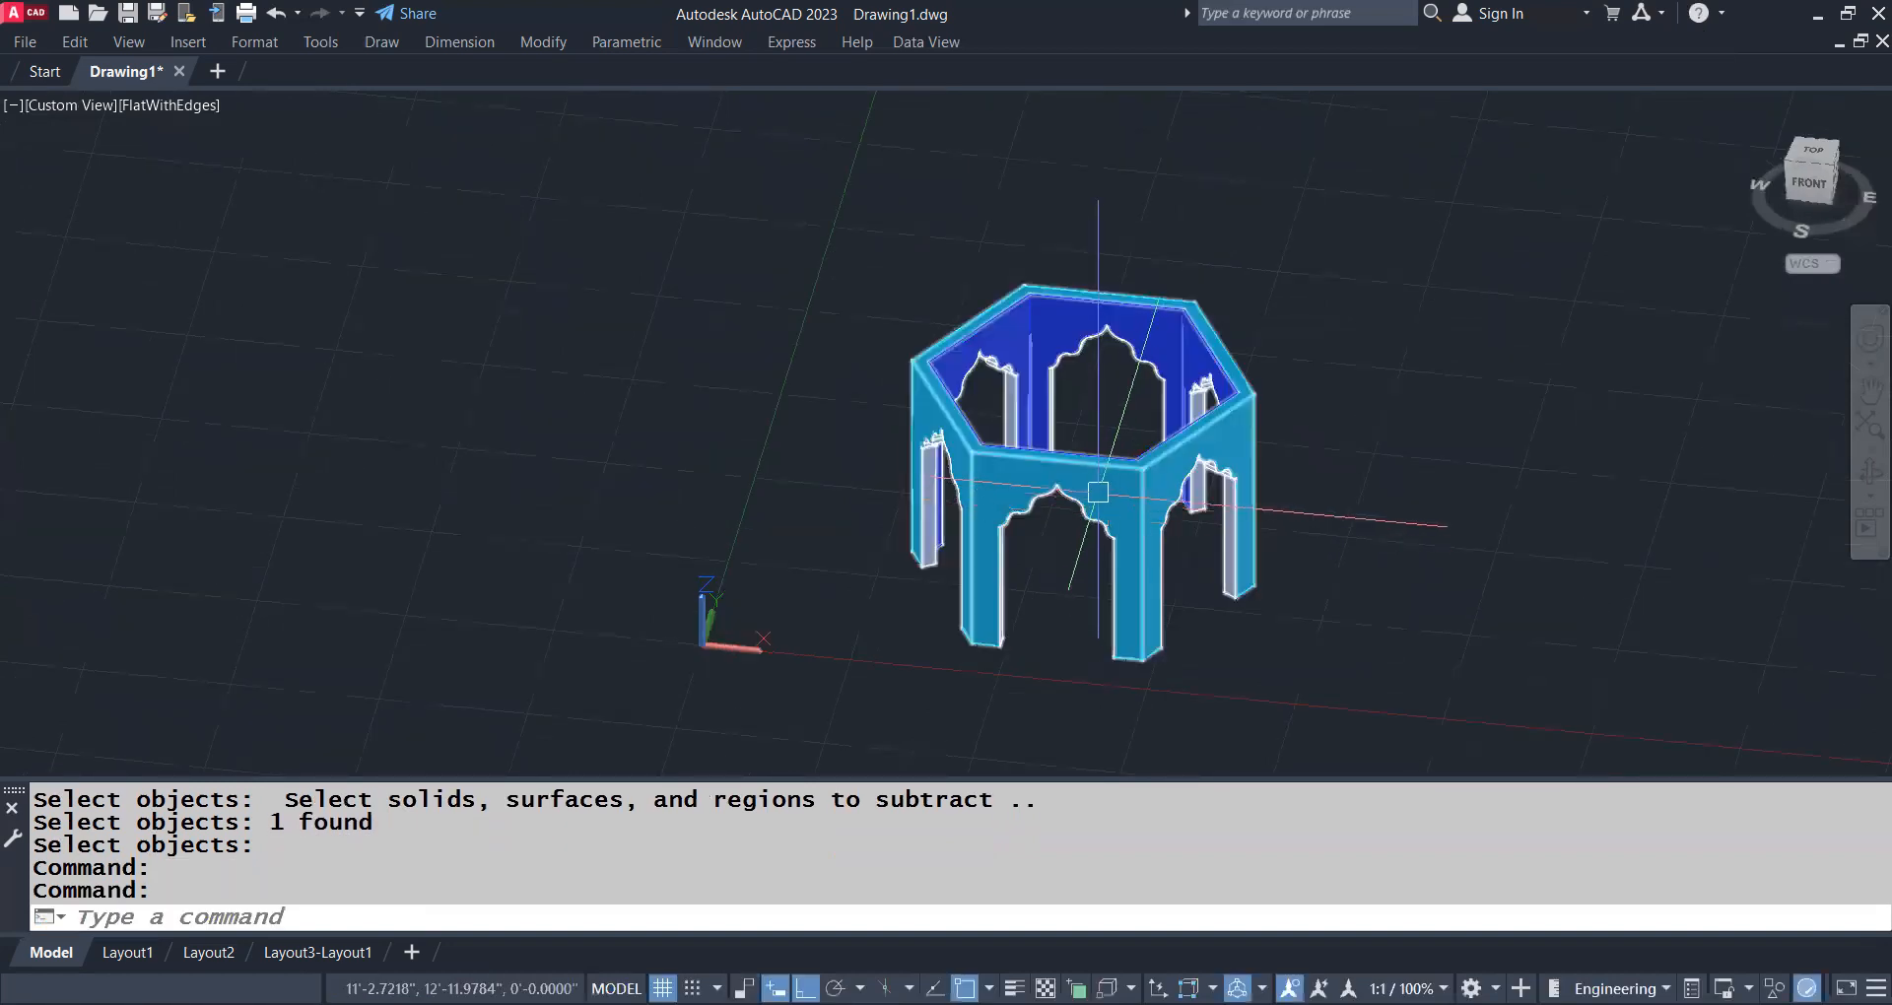
# Align the UCS with the building's front wall using three points, placing the origin at the wall's lower left corner
pyautogui.scroll(3, 991, 372)
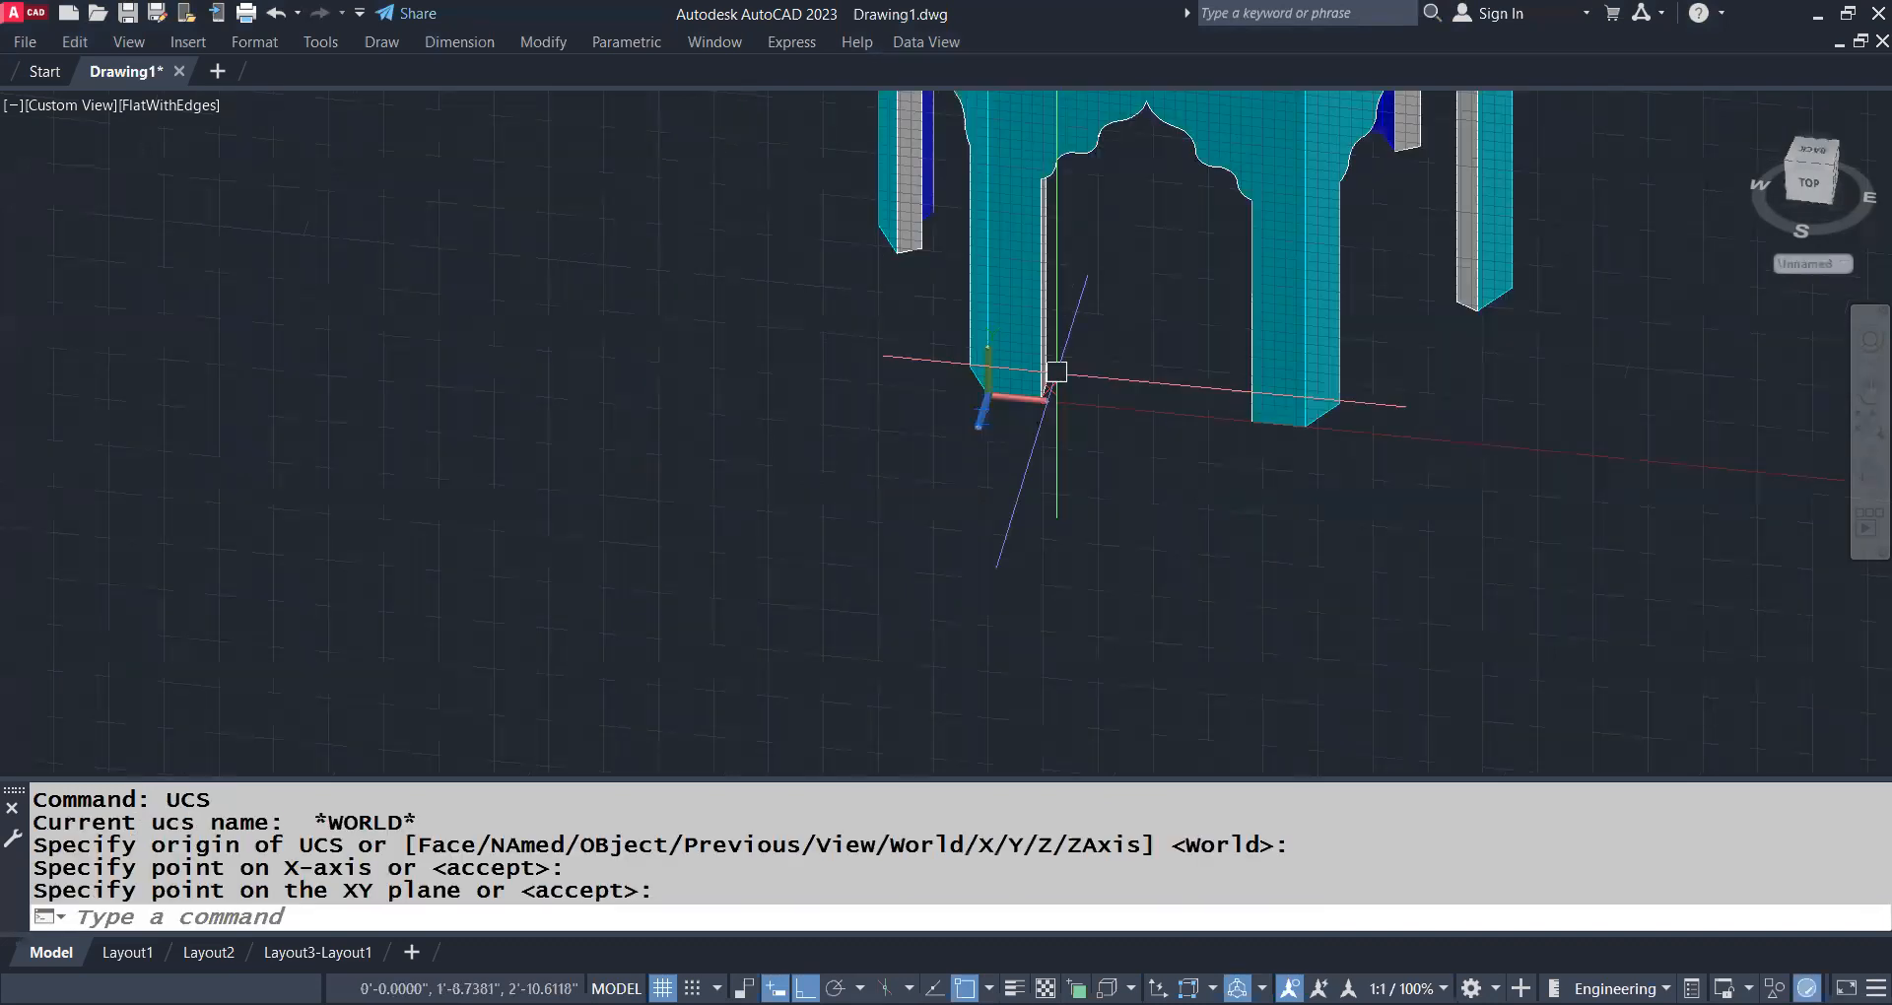
pyautogui.scroll(-8, 1059, 385)
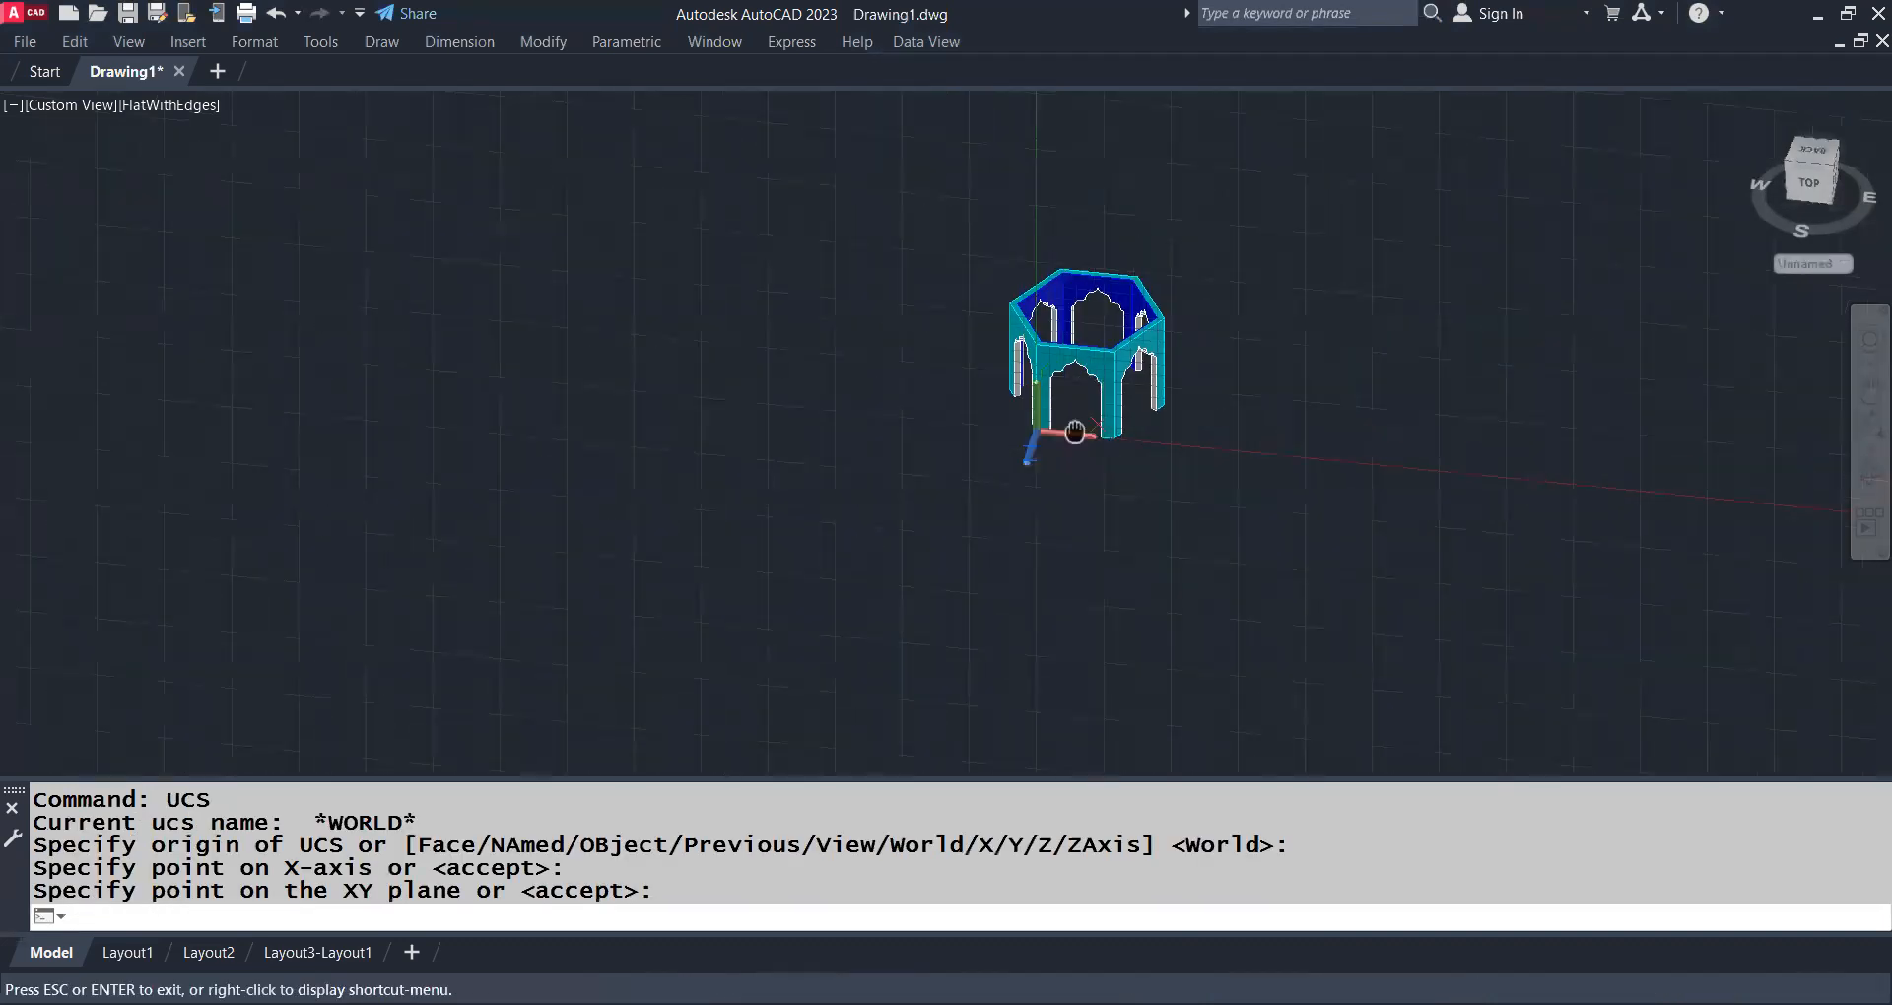
pyautogui.keyDown('shift'); pyautogui.moveTo(1136, 598); pyautogui.dragTo(753, 484, button='middle'); pyautogui.keyUp('shift')
pyautogui.moveTo(753, 496); pyautogui.dragTo(1255, 565)
pyautogui.keyDown('shift'); pyautogui.moveTo(1255, 565); pyautogui.dragTo(969, 457, button='middle'); pyautogui.keyUp('shift')
pyautogui.scroll(2, 948, 353)
pyautogui.scroll(1, 948, 351)
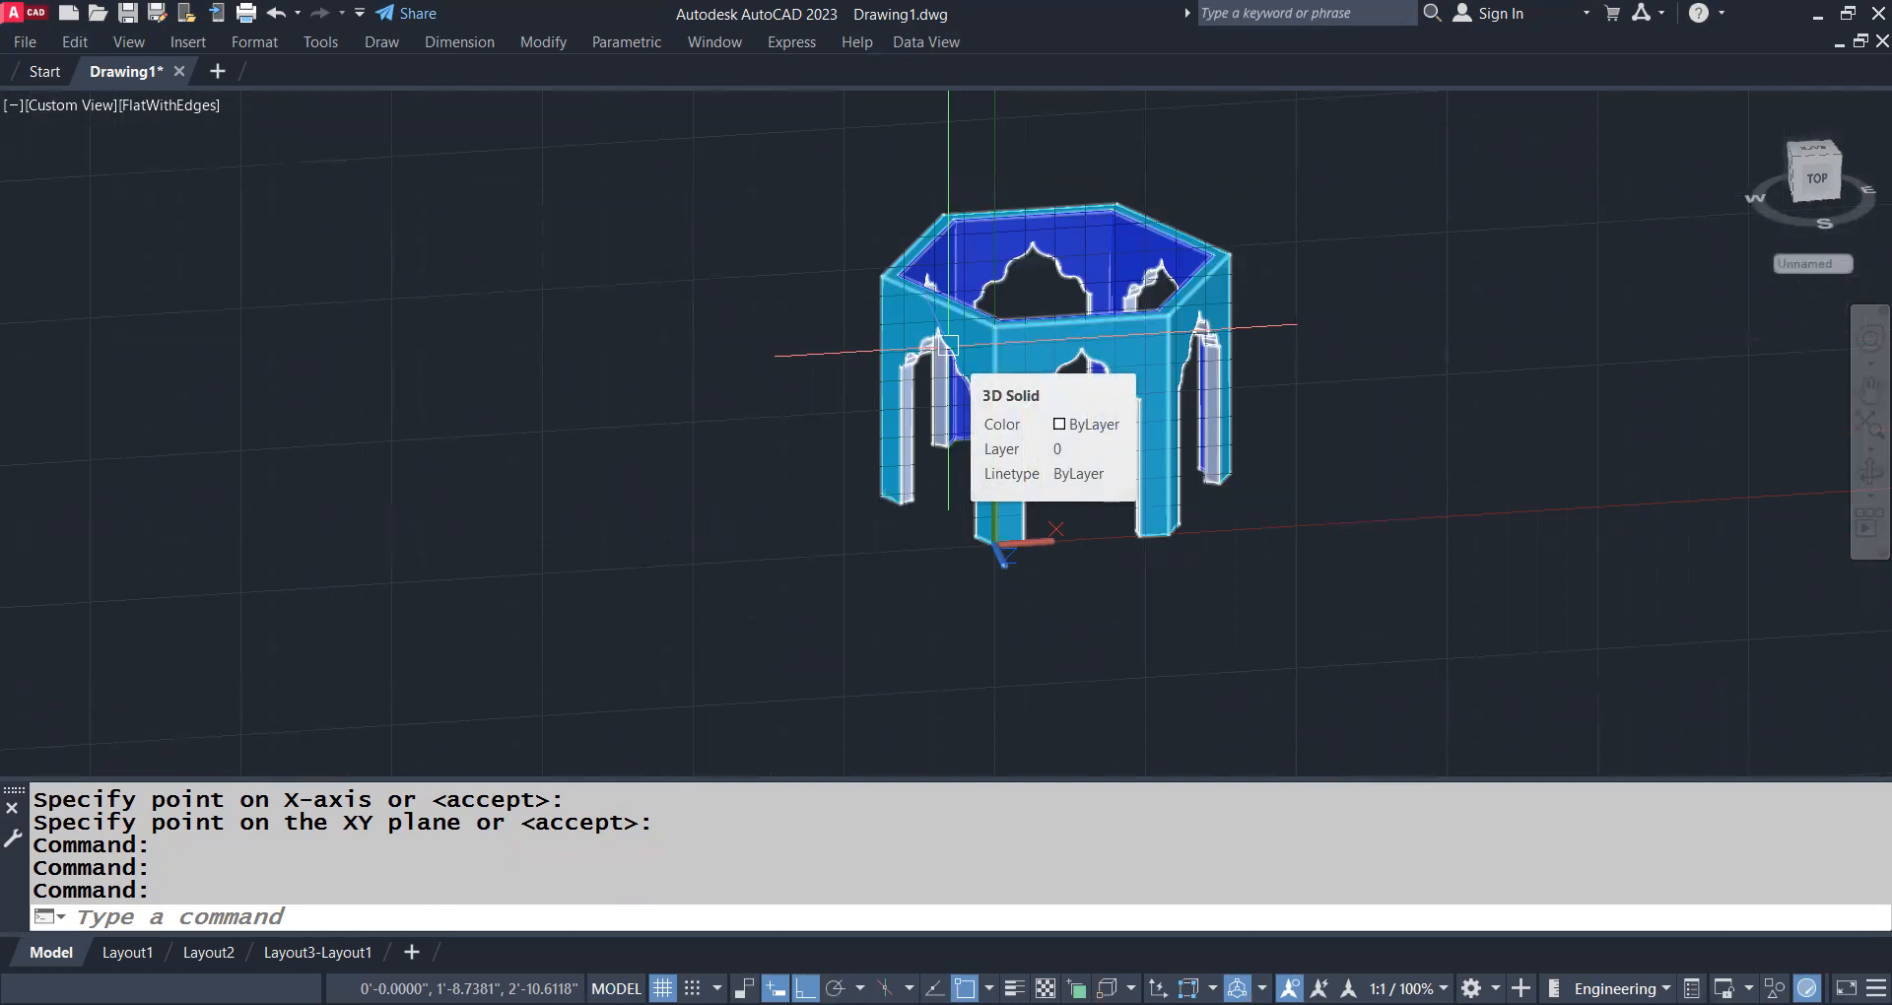
# Reset the UCS to World
pyautogui.write('UCS')
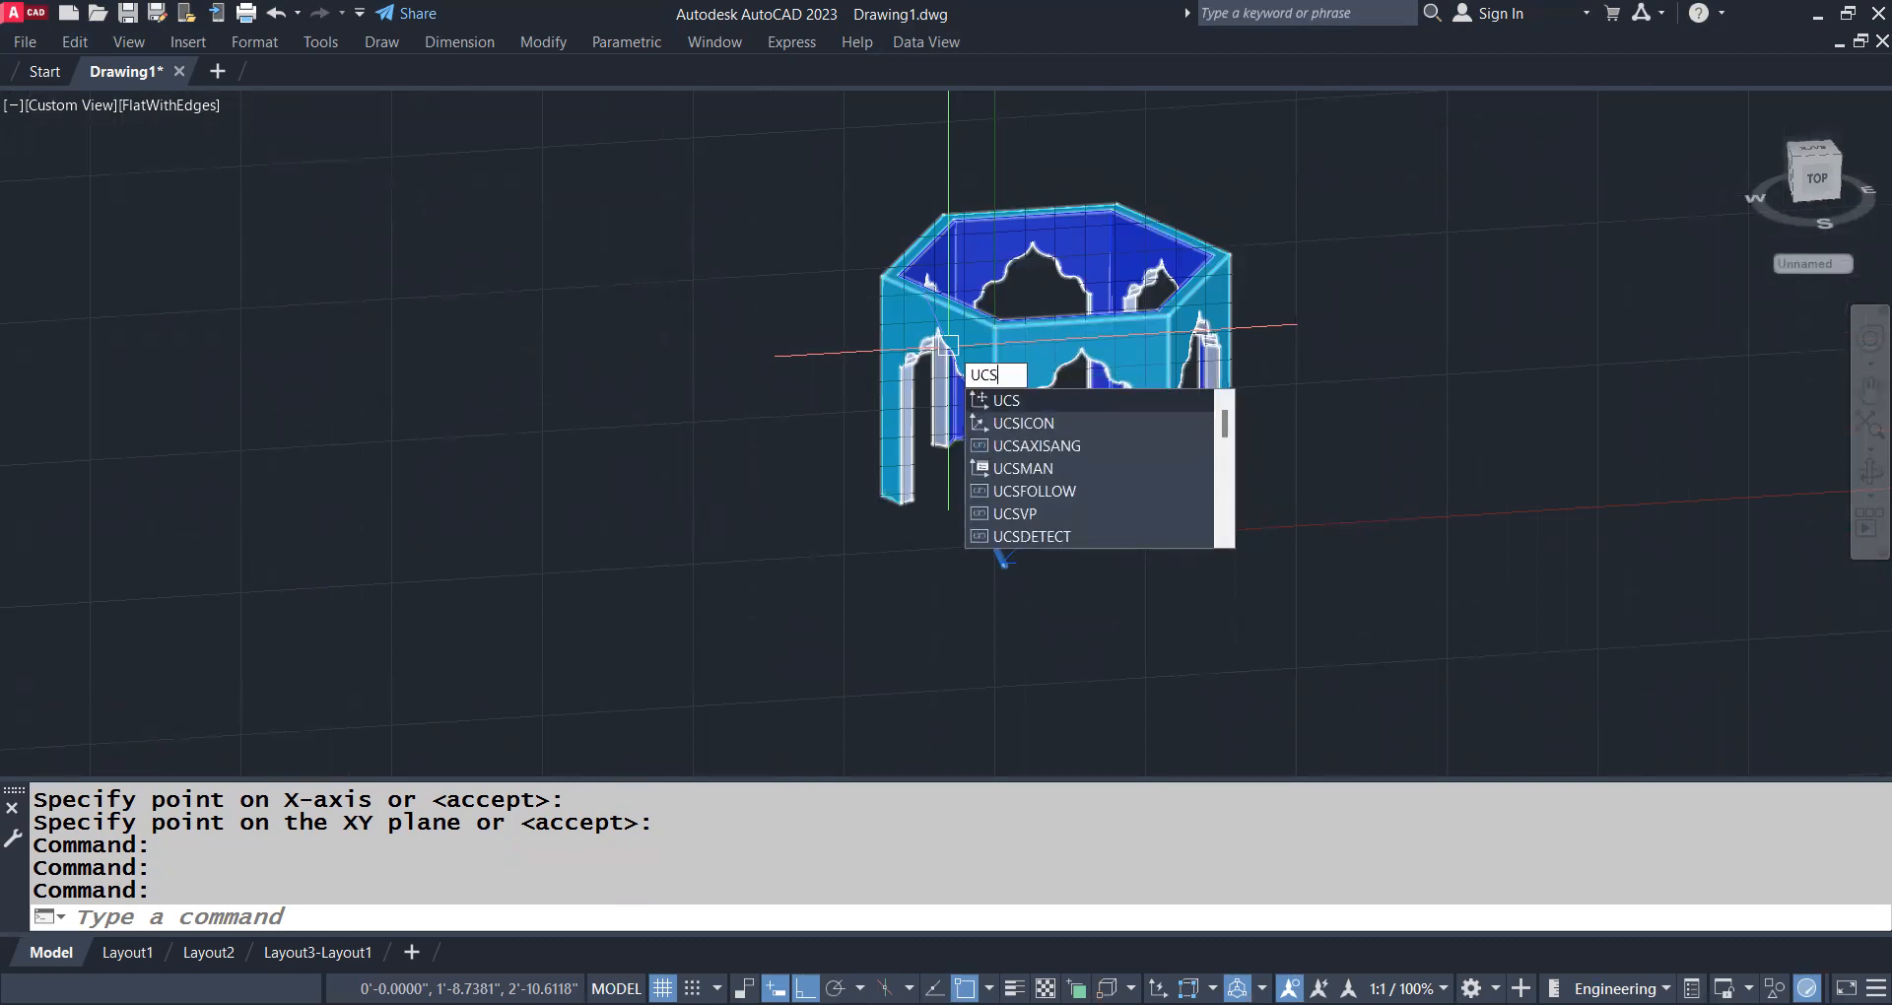
pyautogui.press('Return')
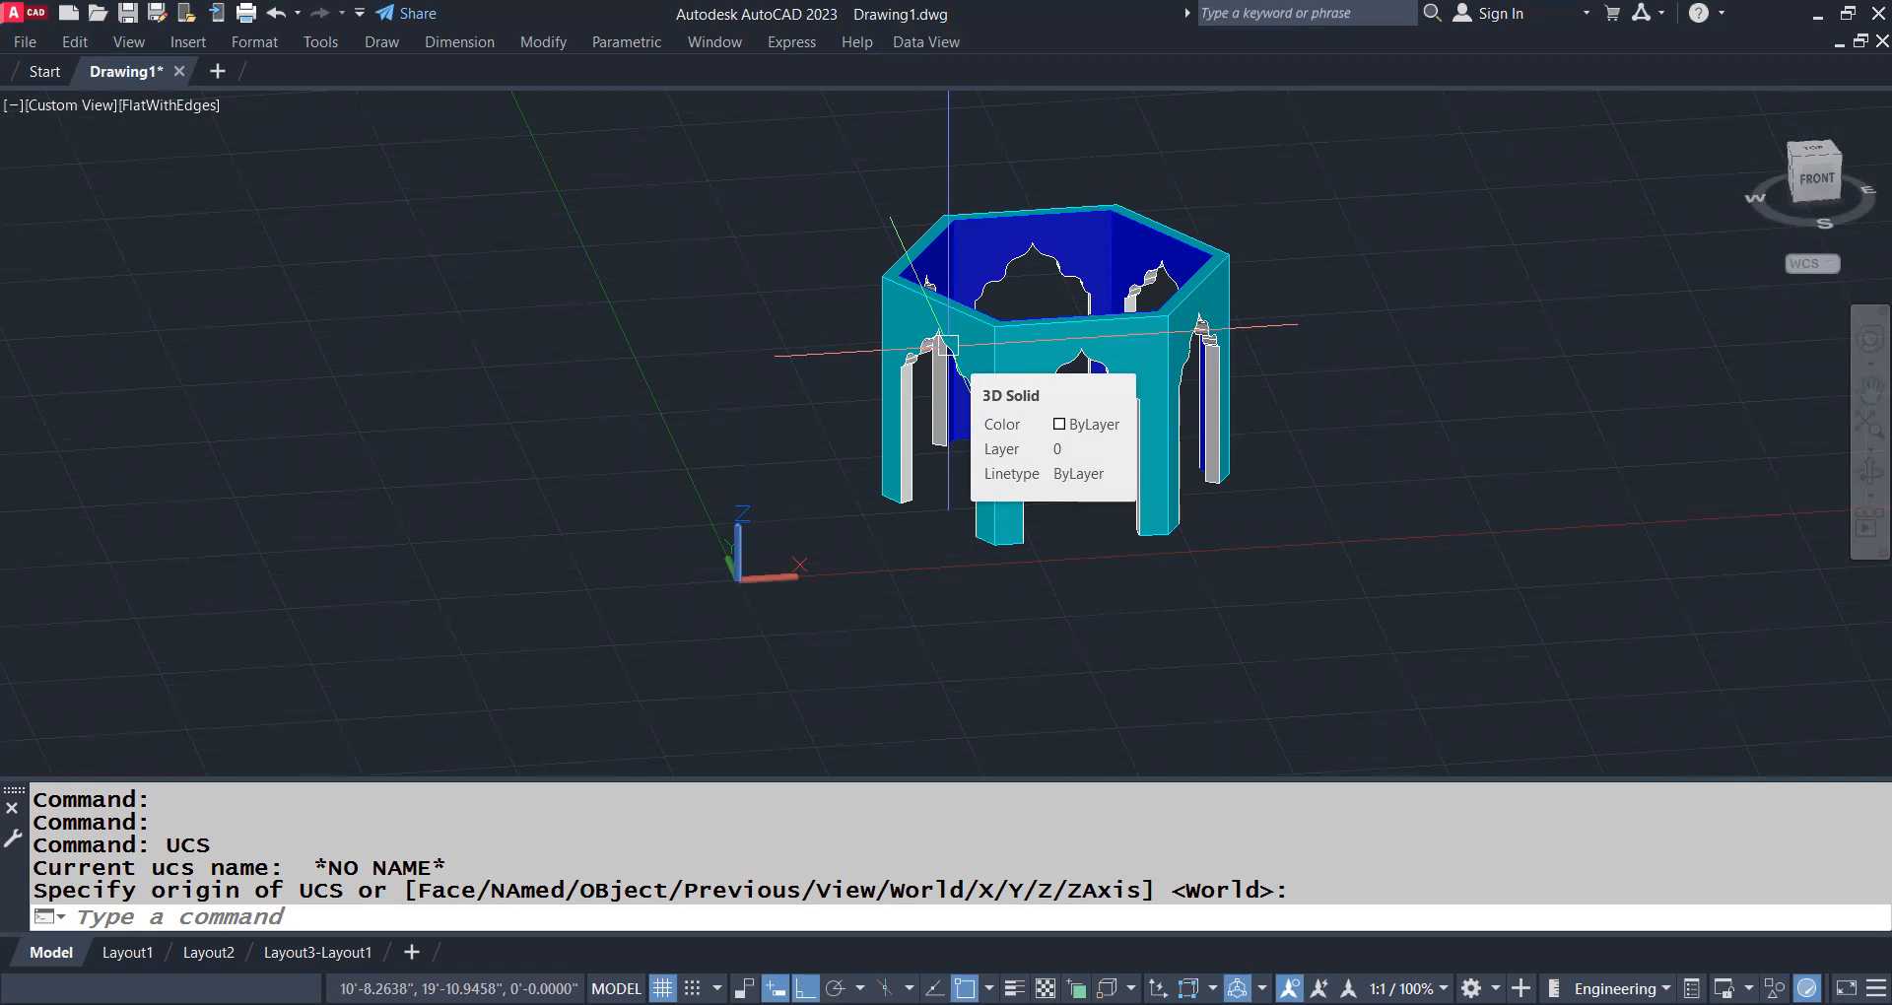
# Draw a freehand box solid in the empty space to the right of the hexagonal building
pyautogui.moveTo(1377, 452); pyautogui.dragTo(1067, 518, button='middle')
pyautogui.moveTo(1198, 356); pyautogui.dragTo(845, 410, button='middle')
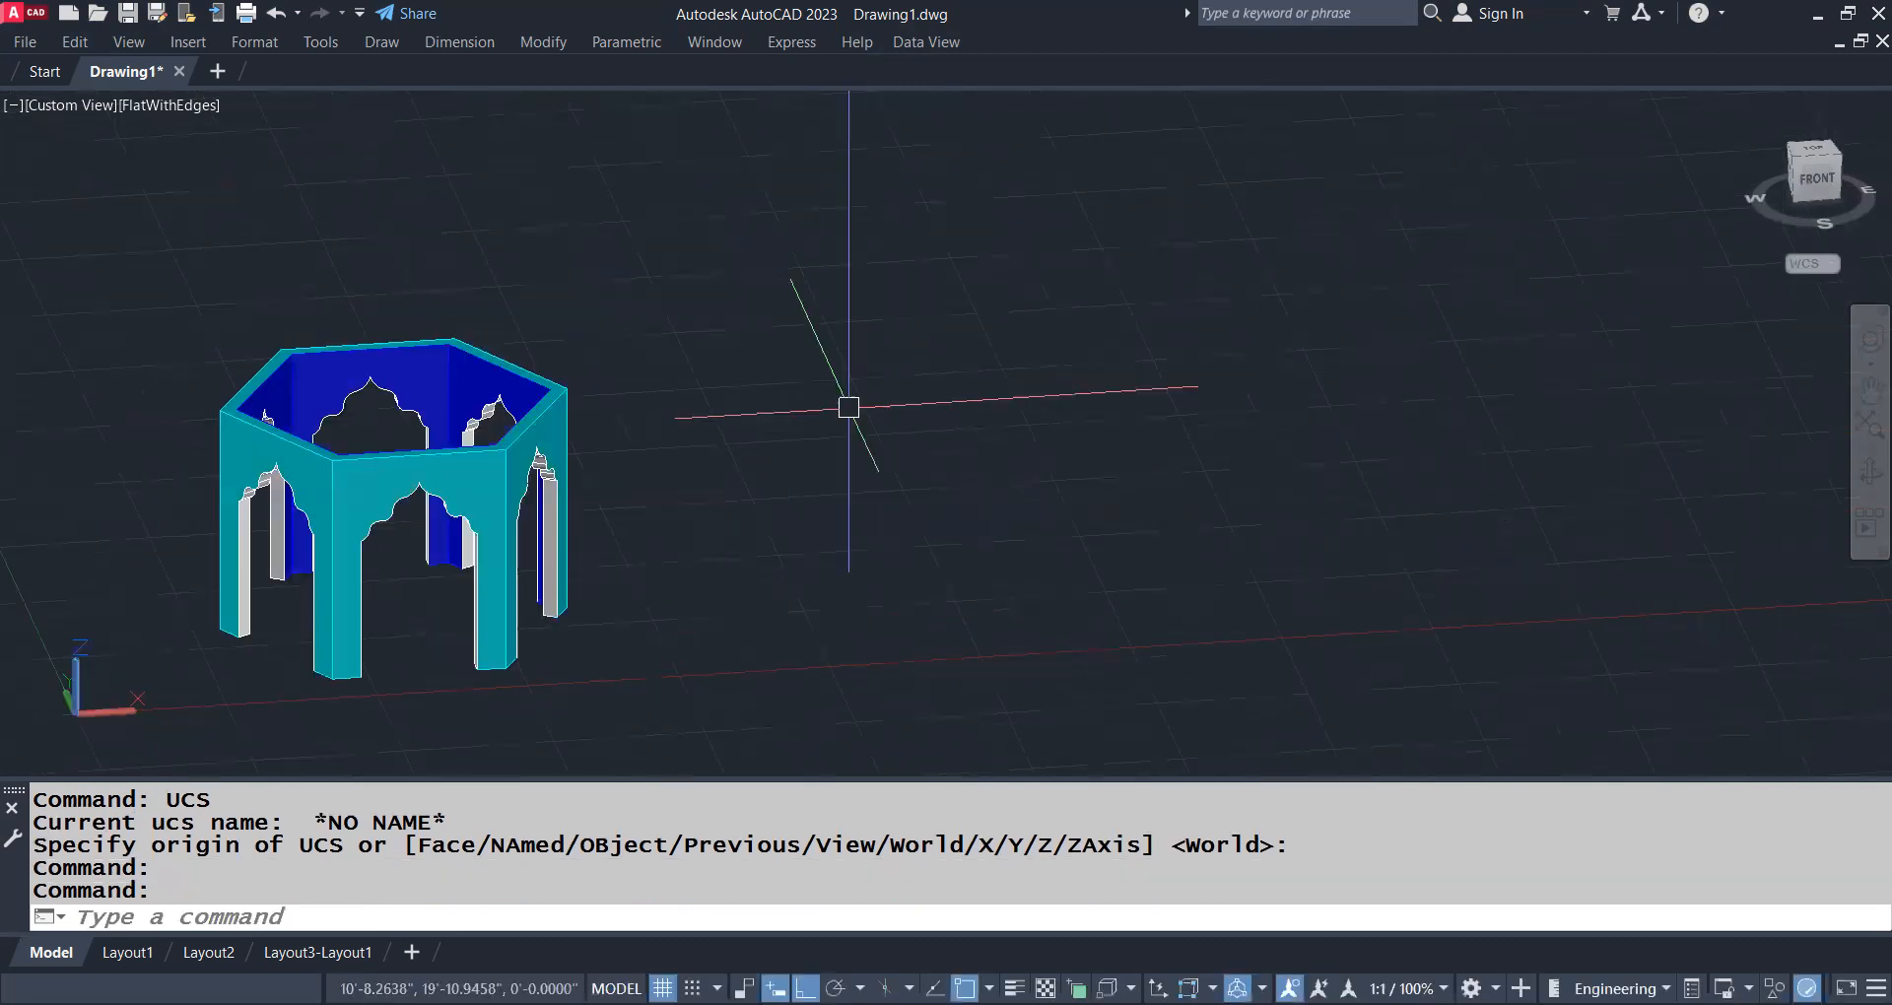
pyautogui.rightClick(1060, 438)
pyautogui.press('Escape')
pyautogui.write('BO')
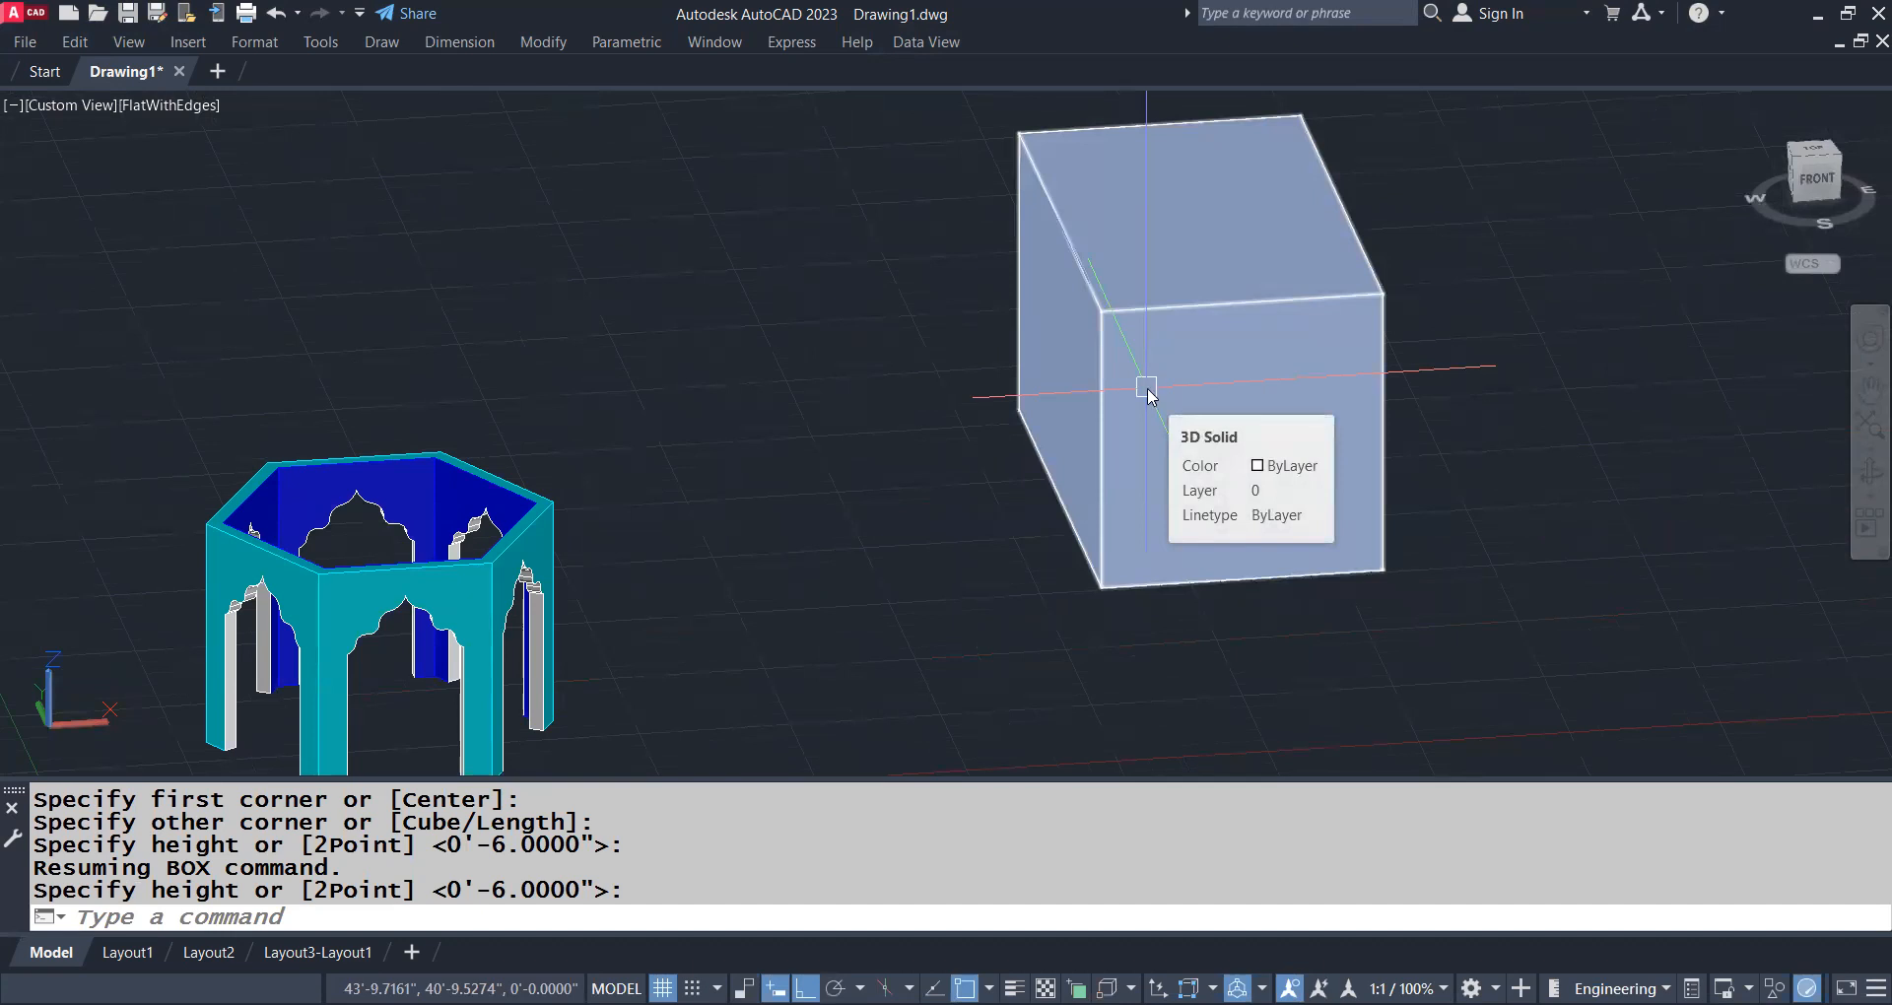
# Switch the visual style to 2D Wireframe
pyautogui.write('VS')
pyautogui.press('Return')
pyautogui.write('2')
pyautogui.press('Return')
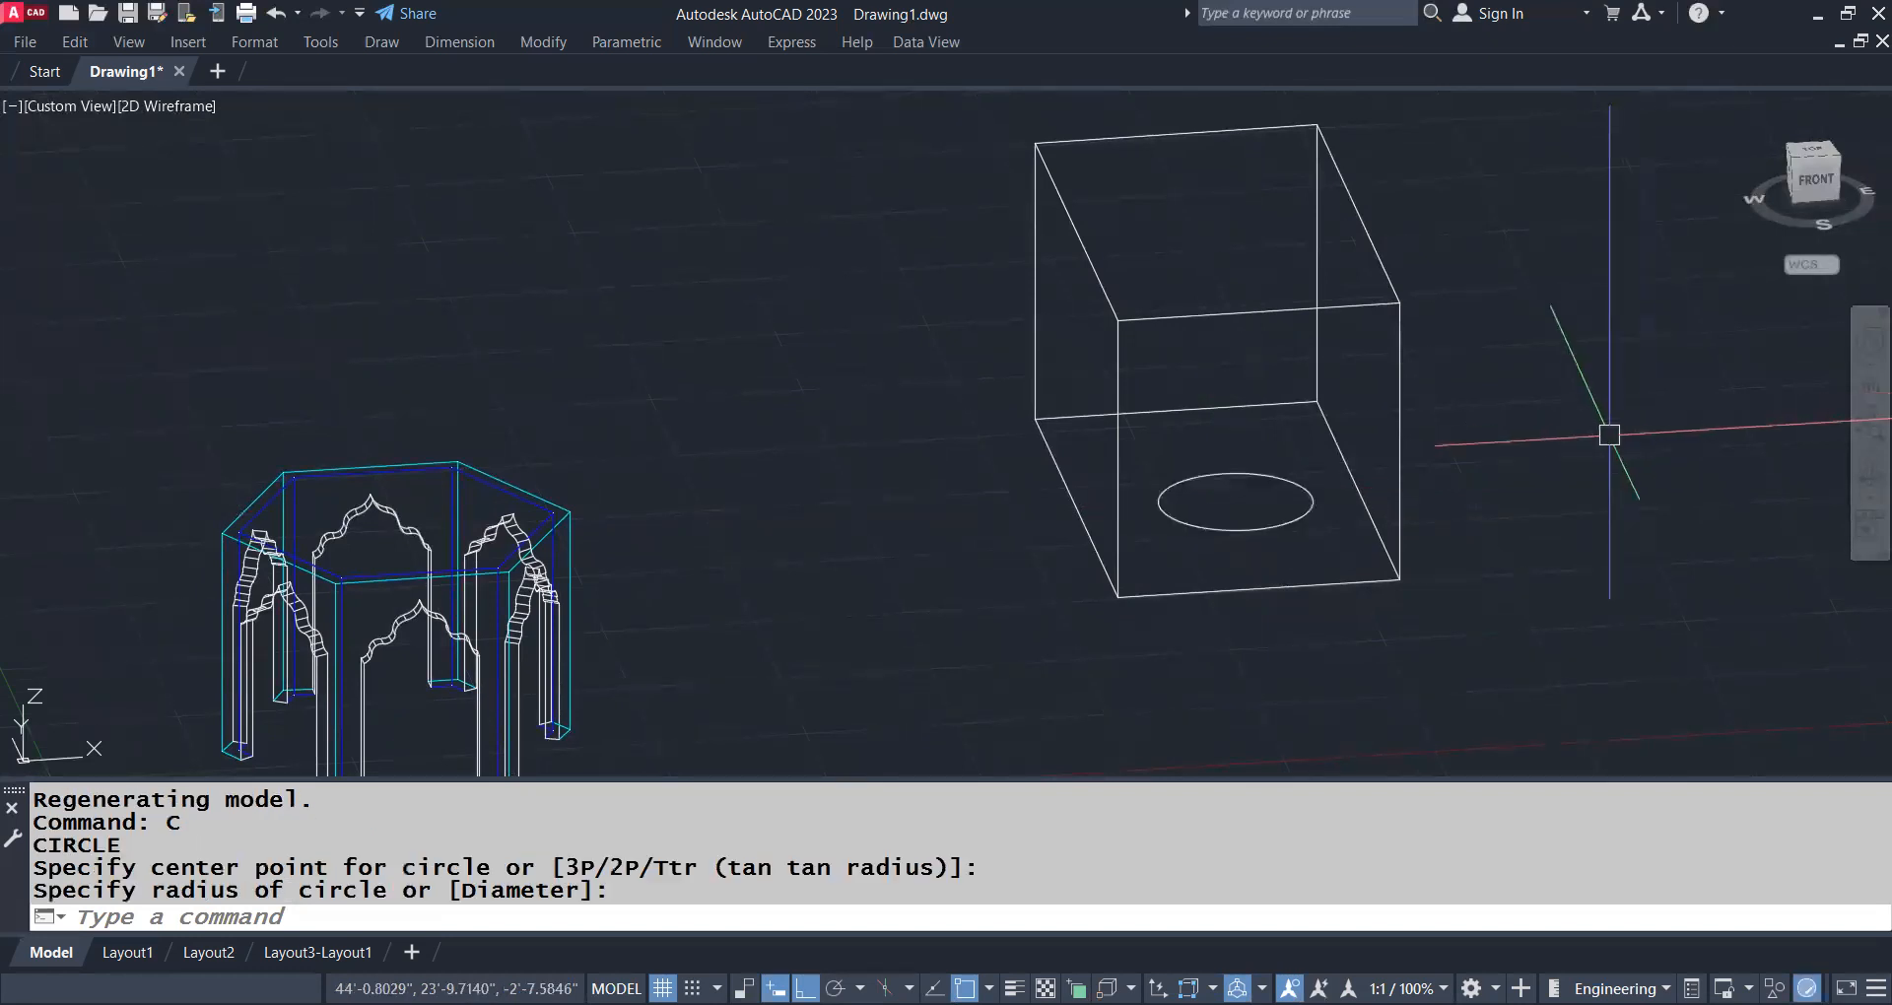
# Draw two freehand circles on the World XY plane, radii about 2'-7.6" inside the box's base and 2'-2" behind it, and check them by orbiting
pyautogui.moveTo(1604, 435); pyautogui.dragTo(1626, 448, button='middle')
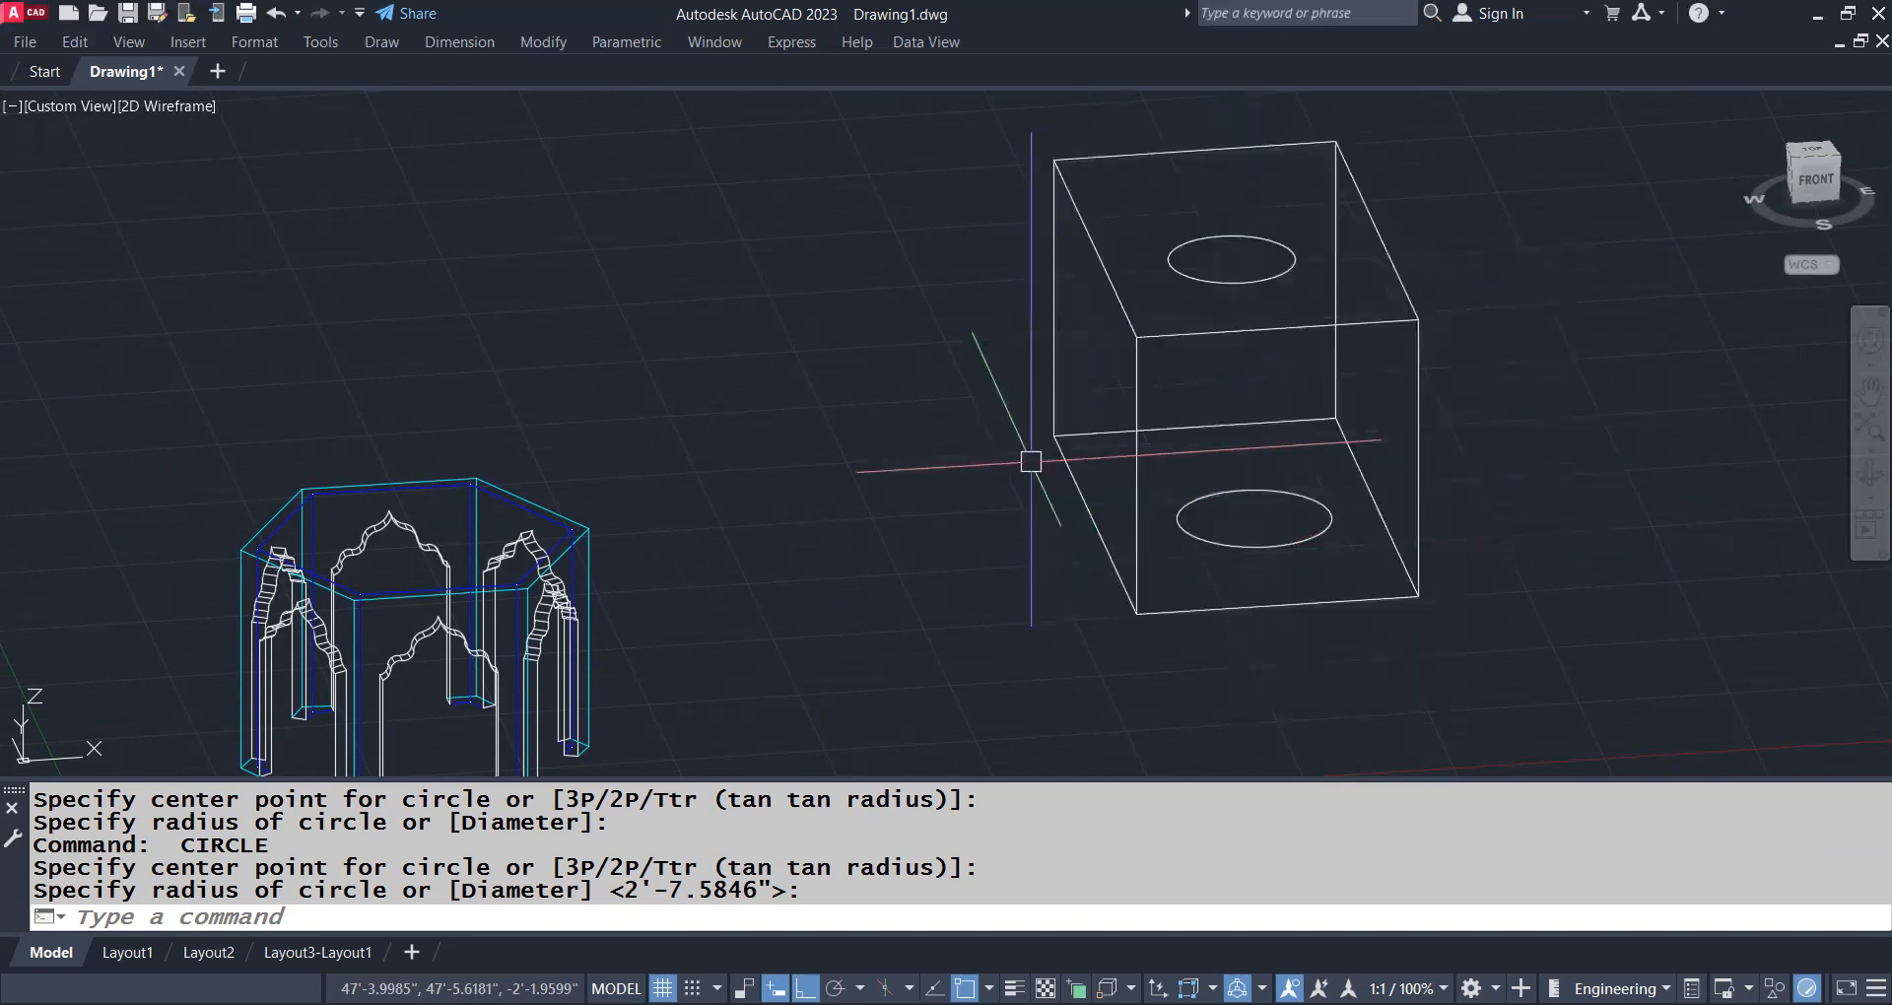
pyautogui.keyDown('shift'); pyautogui.moveTo(1034, 419); pyautogui.dragTo(1148, 690, button='middle'); pyautogui.keyUp('shift')
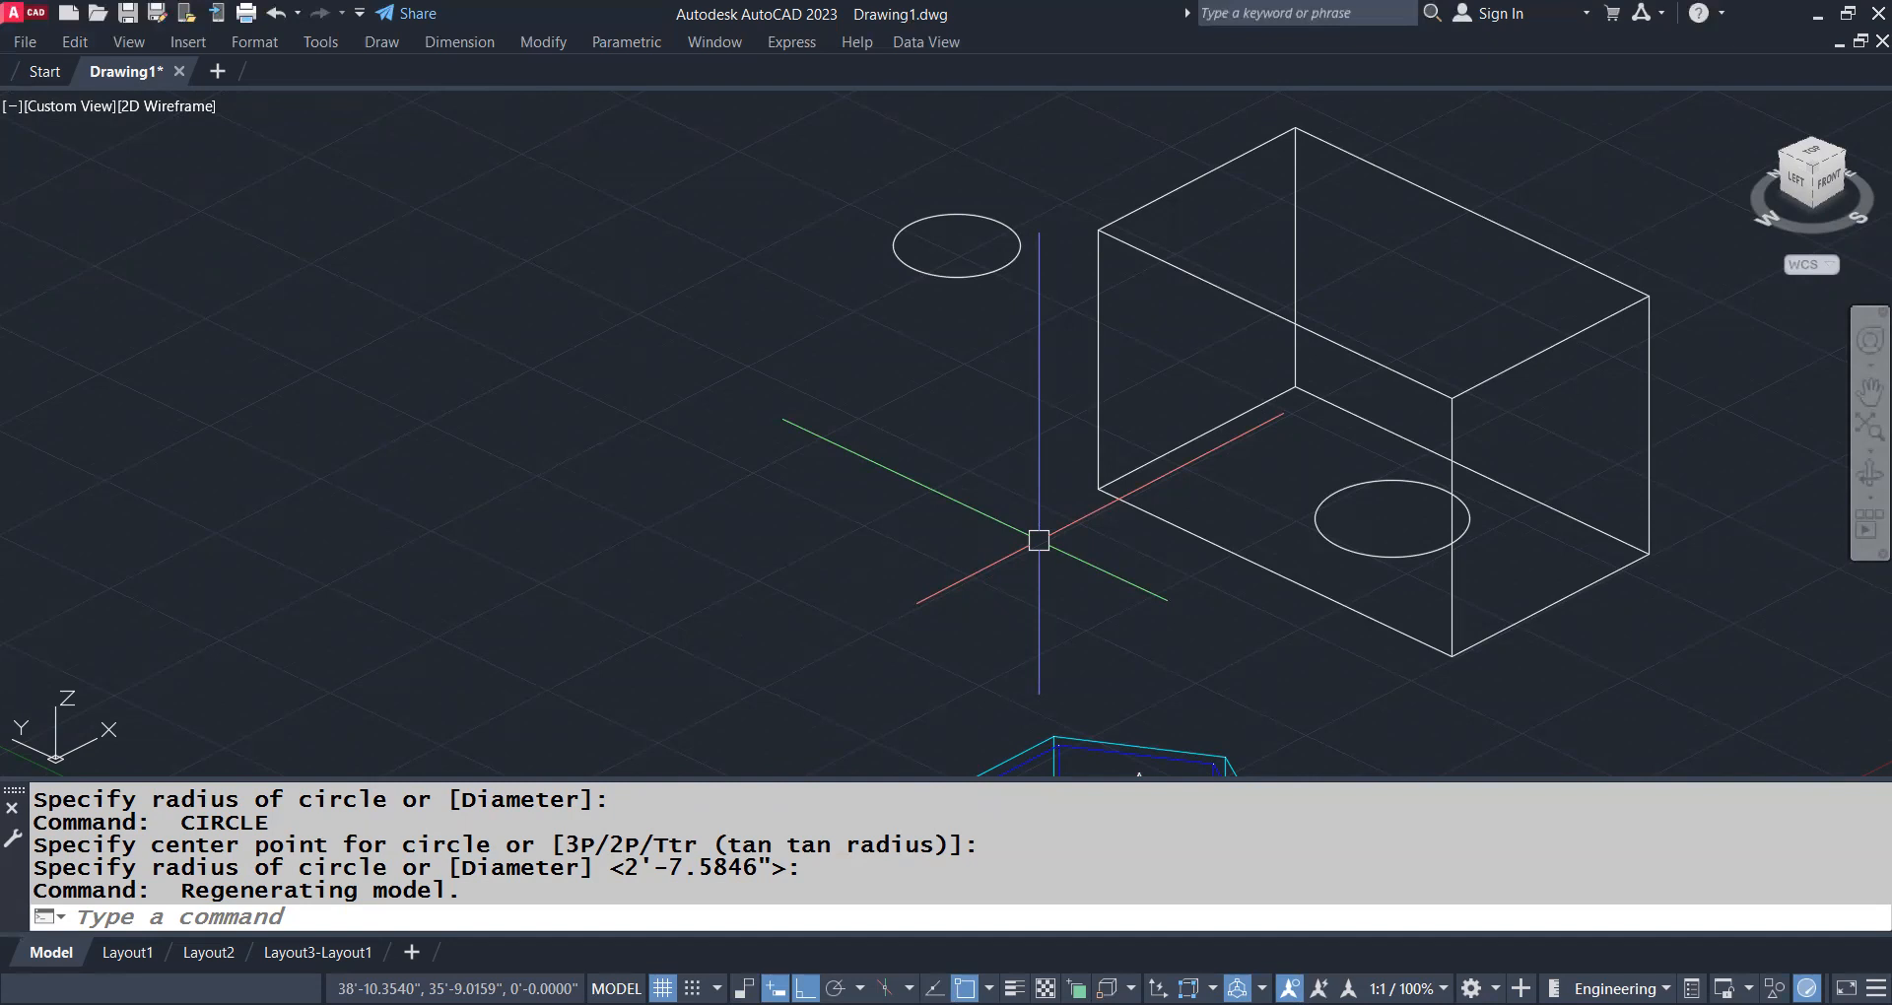
# Draw a circle of about 2'-4" radius centred on the box's back left upper corner and inspect its placement up close
pyautogui.keyDown('shift'); pyautogui.moveTo(955, 489); pyautogui.dragTo(689, 437, button='middle'); pyautogui.keyUp('shift')
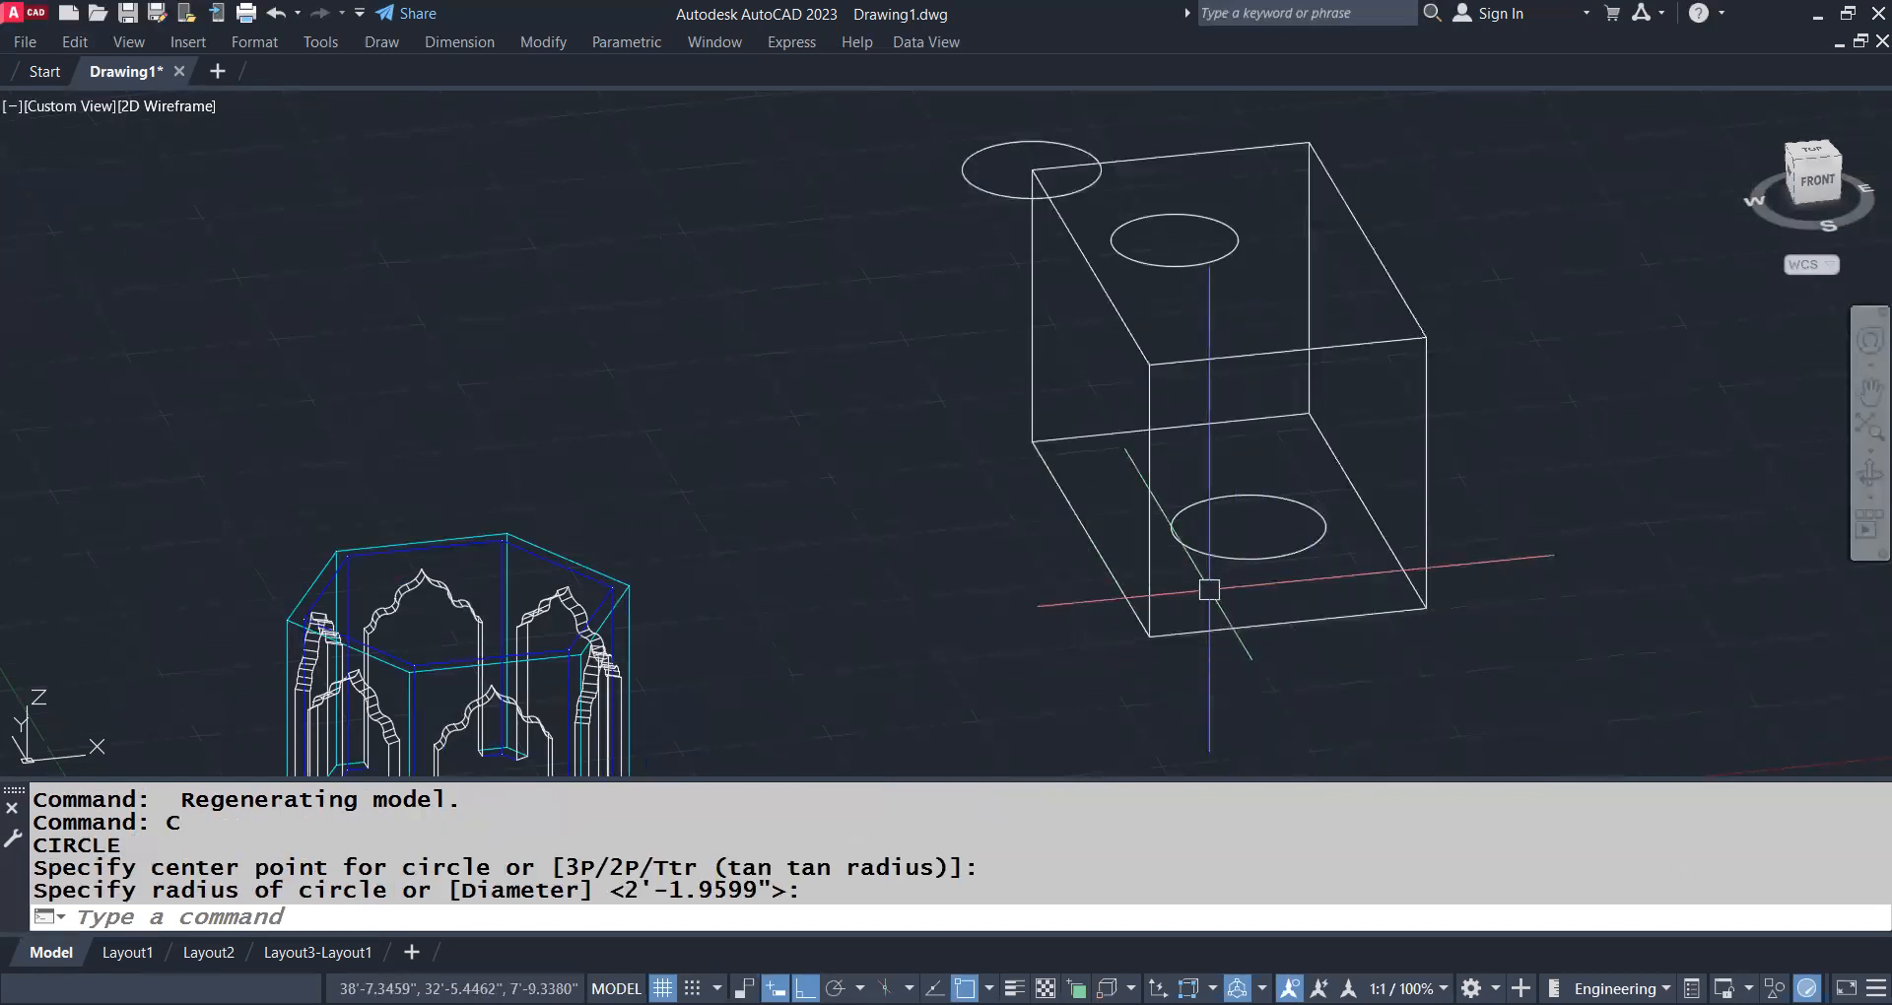
pyautogui.keyDown('shift'); pyautogui.moveTo(1250, 706); pyautogui.dragTo(1278, 586, button='middle'); pyautogui.keyUp('shift')
pyautogui.keyDown('shift'); pyautogui.moveTo(1391, 570); pyautogui.dragTo(1288, 646, button='middle'); pyautogui.keyUp('shift')
pyautogui.press('Escape')
pyautogui.scroll(4, 1057, 239)
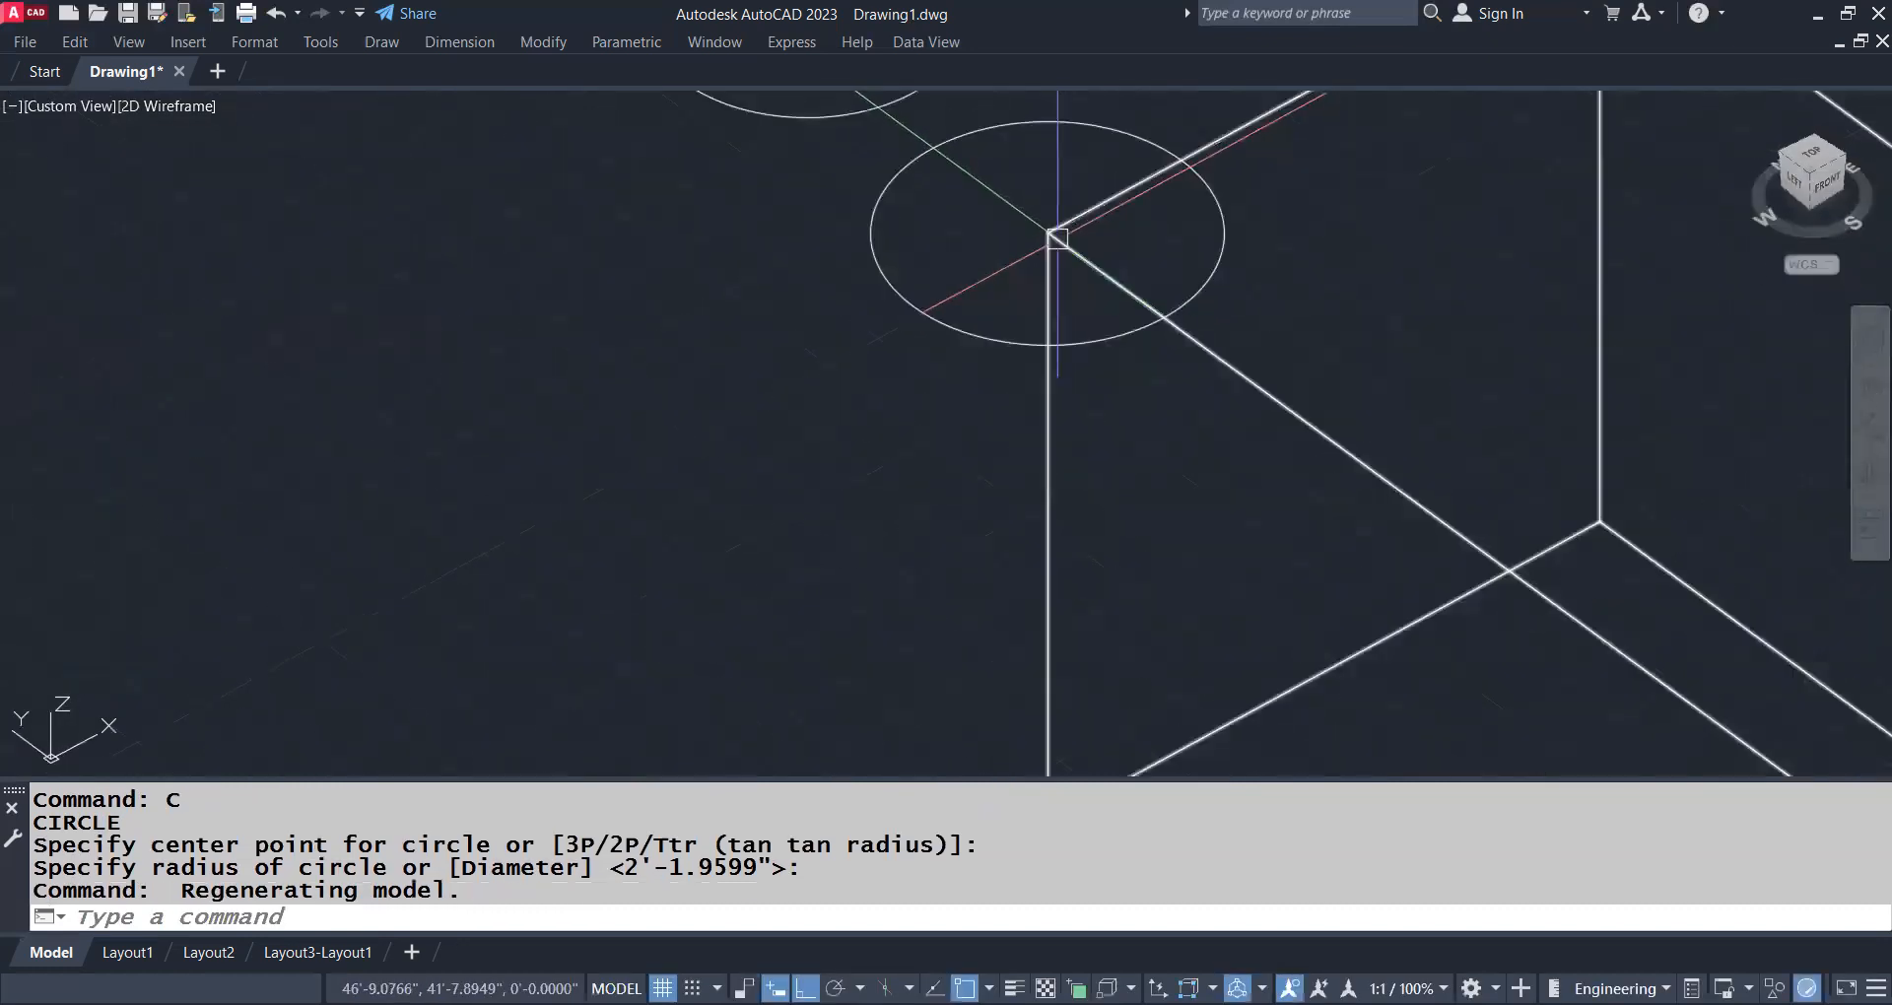
pyautogui.scroll(-5, 1029, 240)
pyautogui.keyDown('shift'); pyautogui.moveTo(1099, 366); pyautogui.dragTo(1060, 313, button='middle'); pyautogui.keyUp('shift')
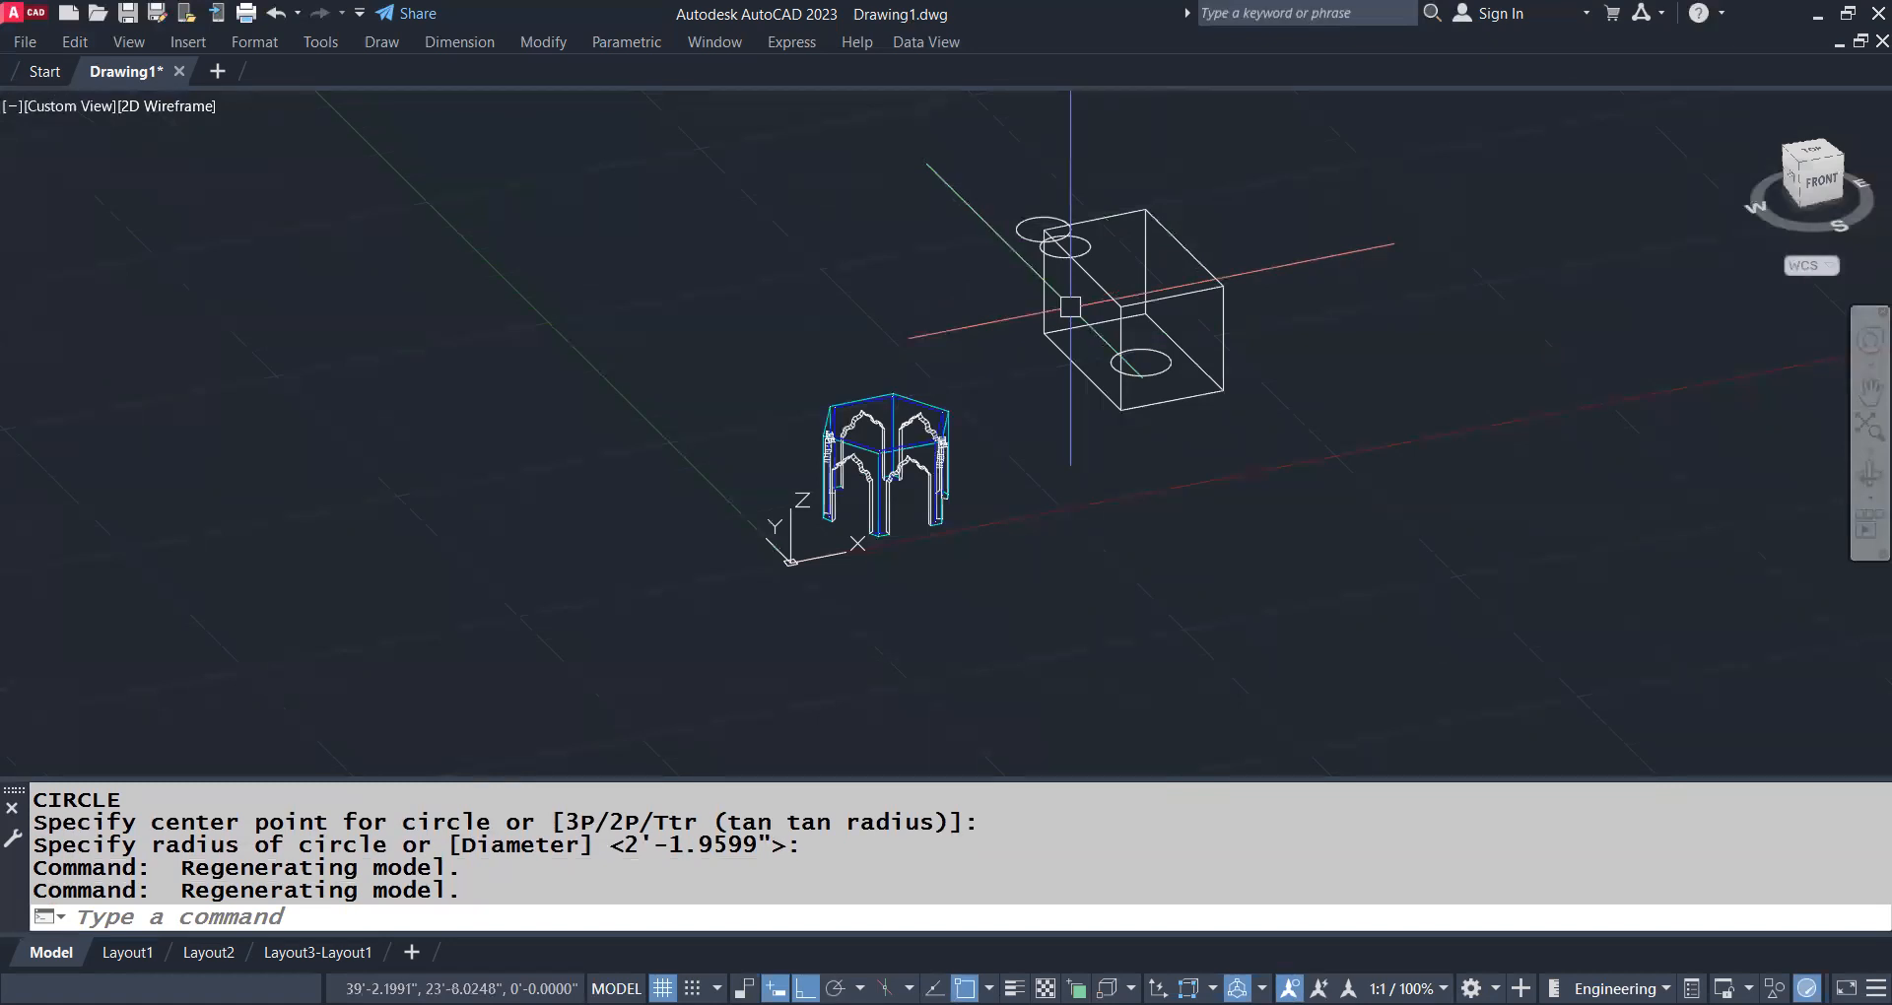
# Align the UCS with the box's top face using three points, placing the origin at the face's front right corner
pyautogui.write('UCS')
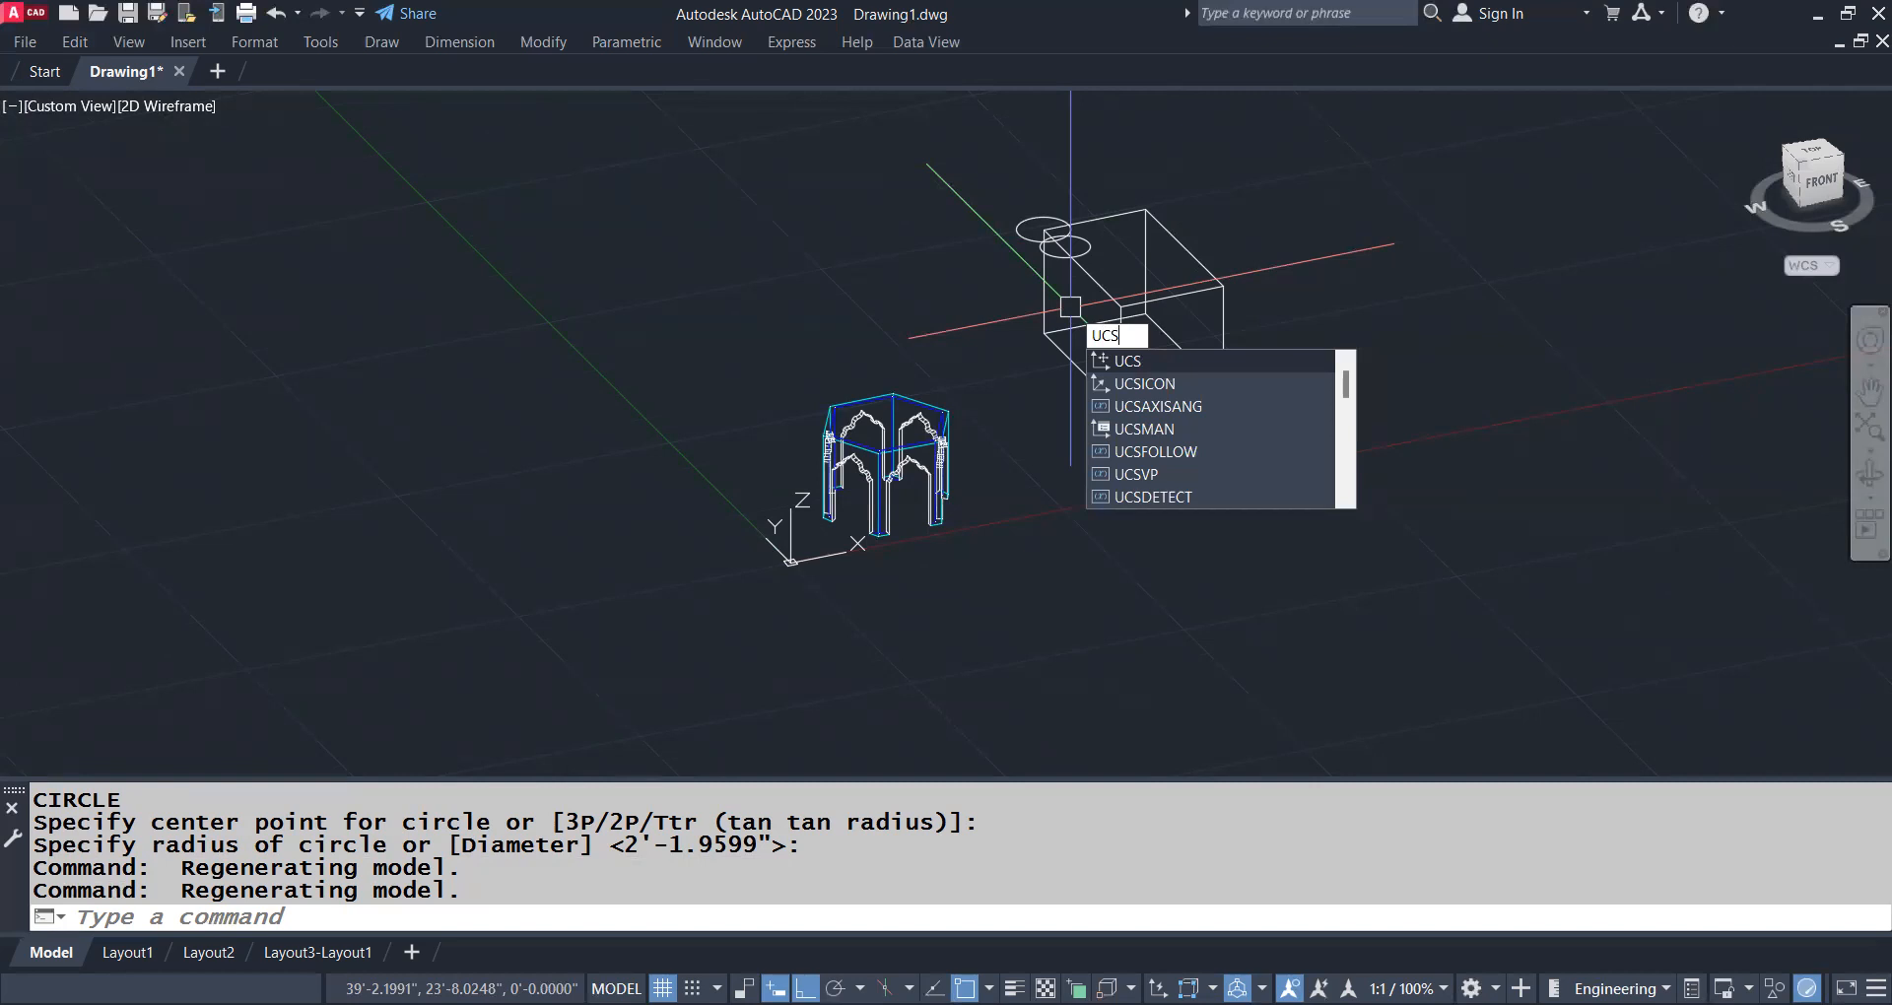
pyautogui.press('Return')
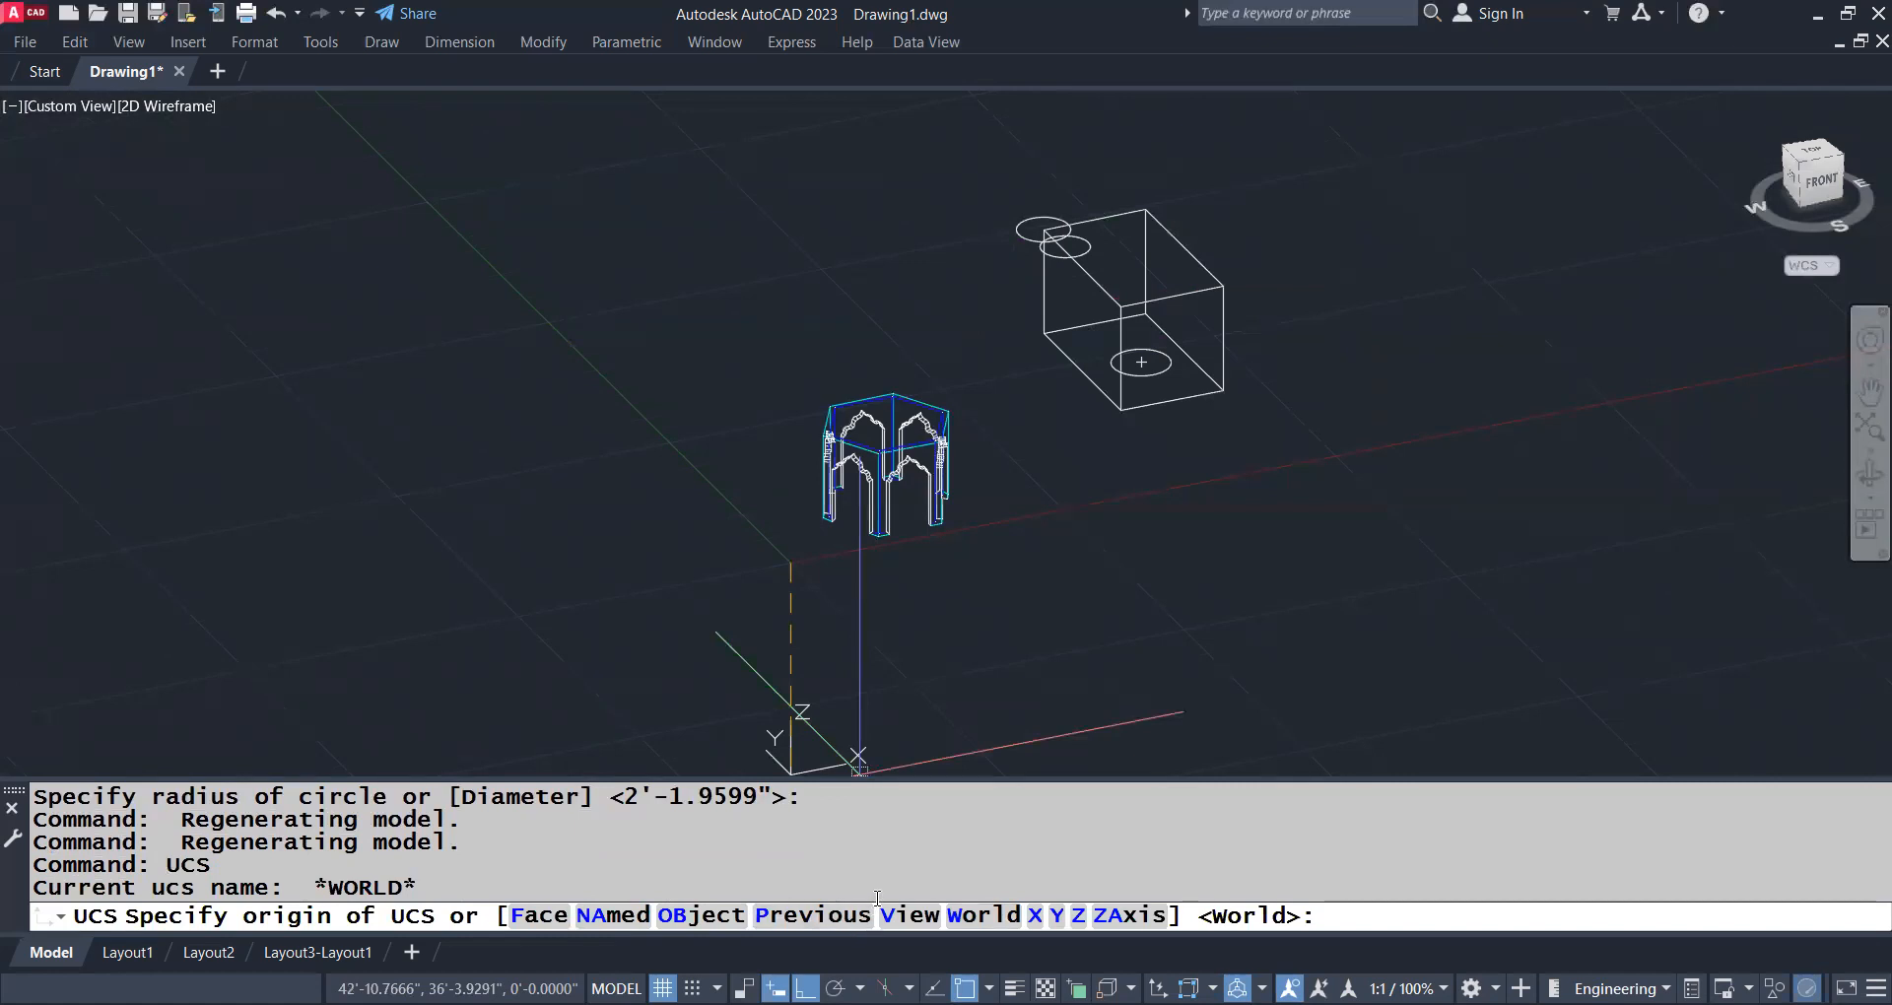
pyautogui.write('3p')
pyautogui.press('Return')
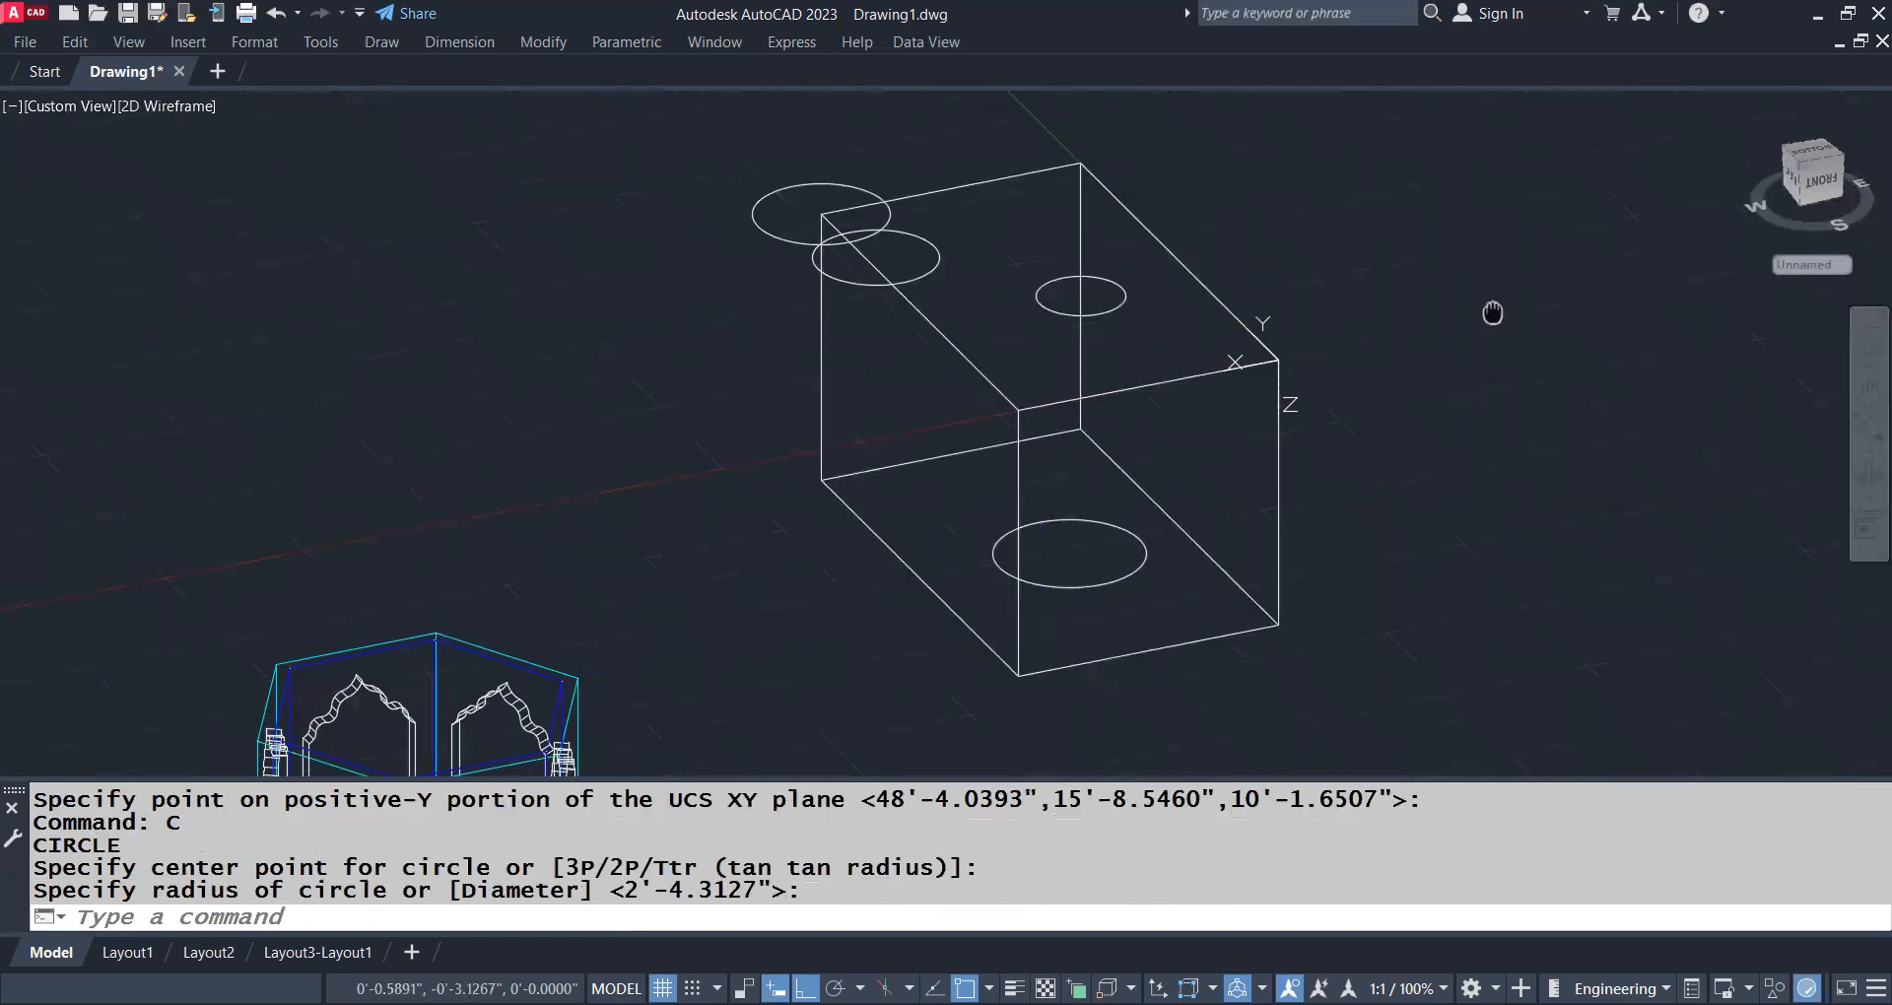
# Draw circles of about 1'-6.4" radius at the back right vertical edge's midpoint and 1'-0.6" radius on the top face, checking both by orbiting
pyautogui.moveTo(1491, 308); pyautogui.dragTo(1415, 321, button='middle')
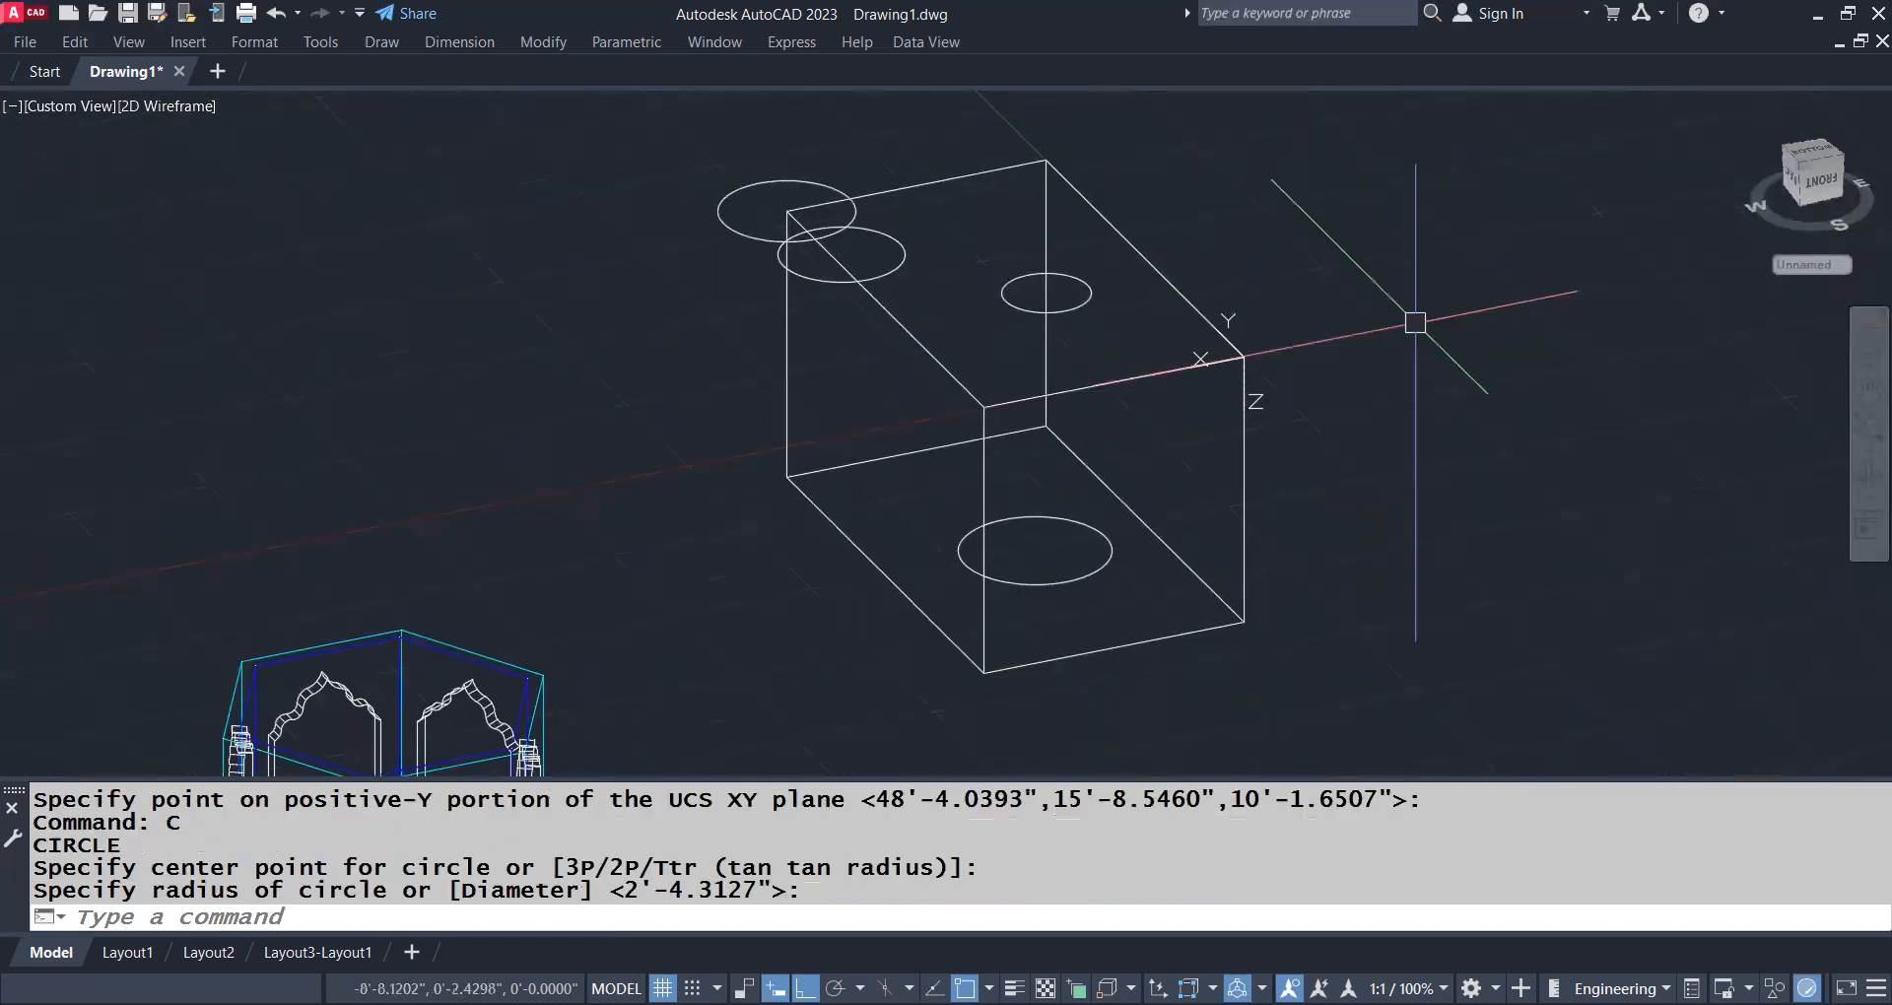
pyautogui.keyDown('shift'); pyautogui.moveTo(1287, 356); pyautogui.dragTo(1241, 377, button='middle'); pyautogui.keyUp('shift')
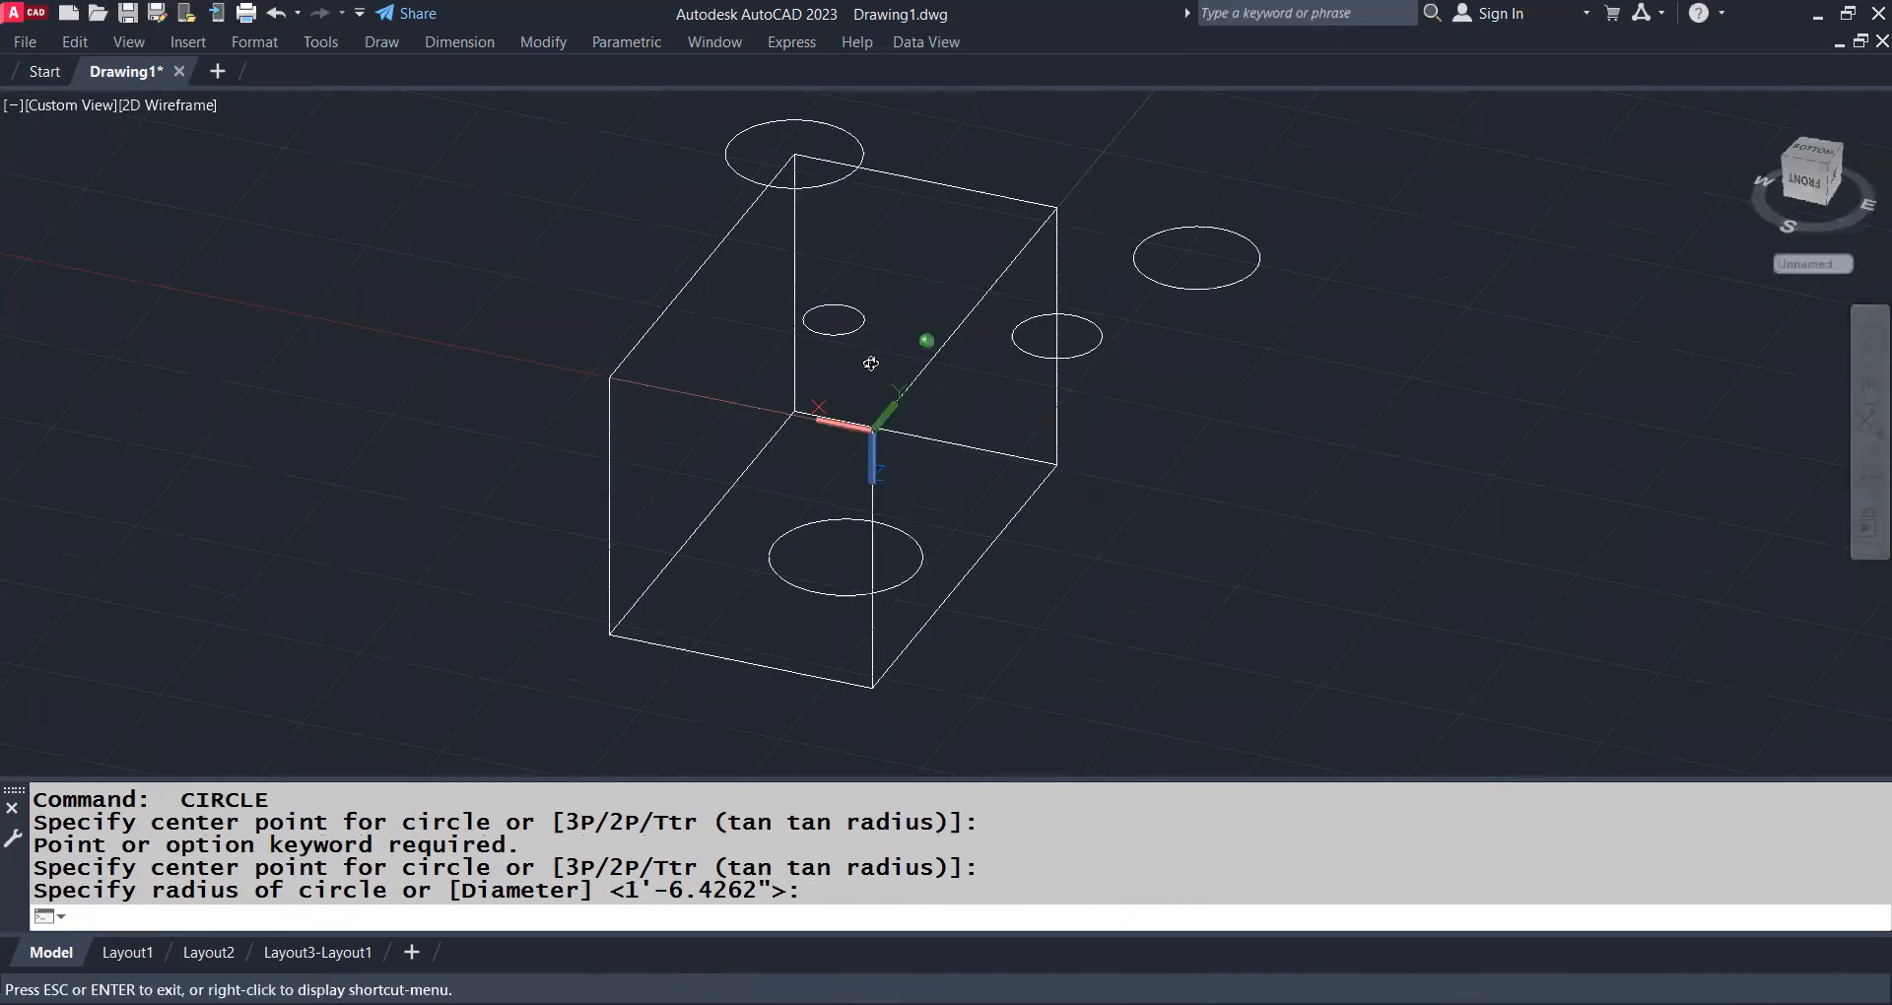
pyautogui.keyDown('shift'); pyautogui.moveTo(870, 362); pyautogui.dragTo(963, 399, button='middle'); pyautogui.keyUp('shift')
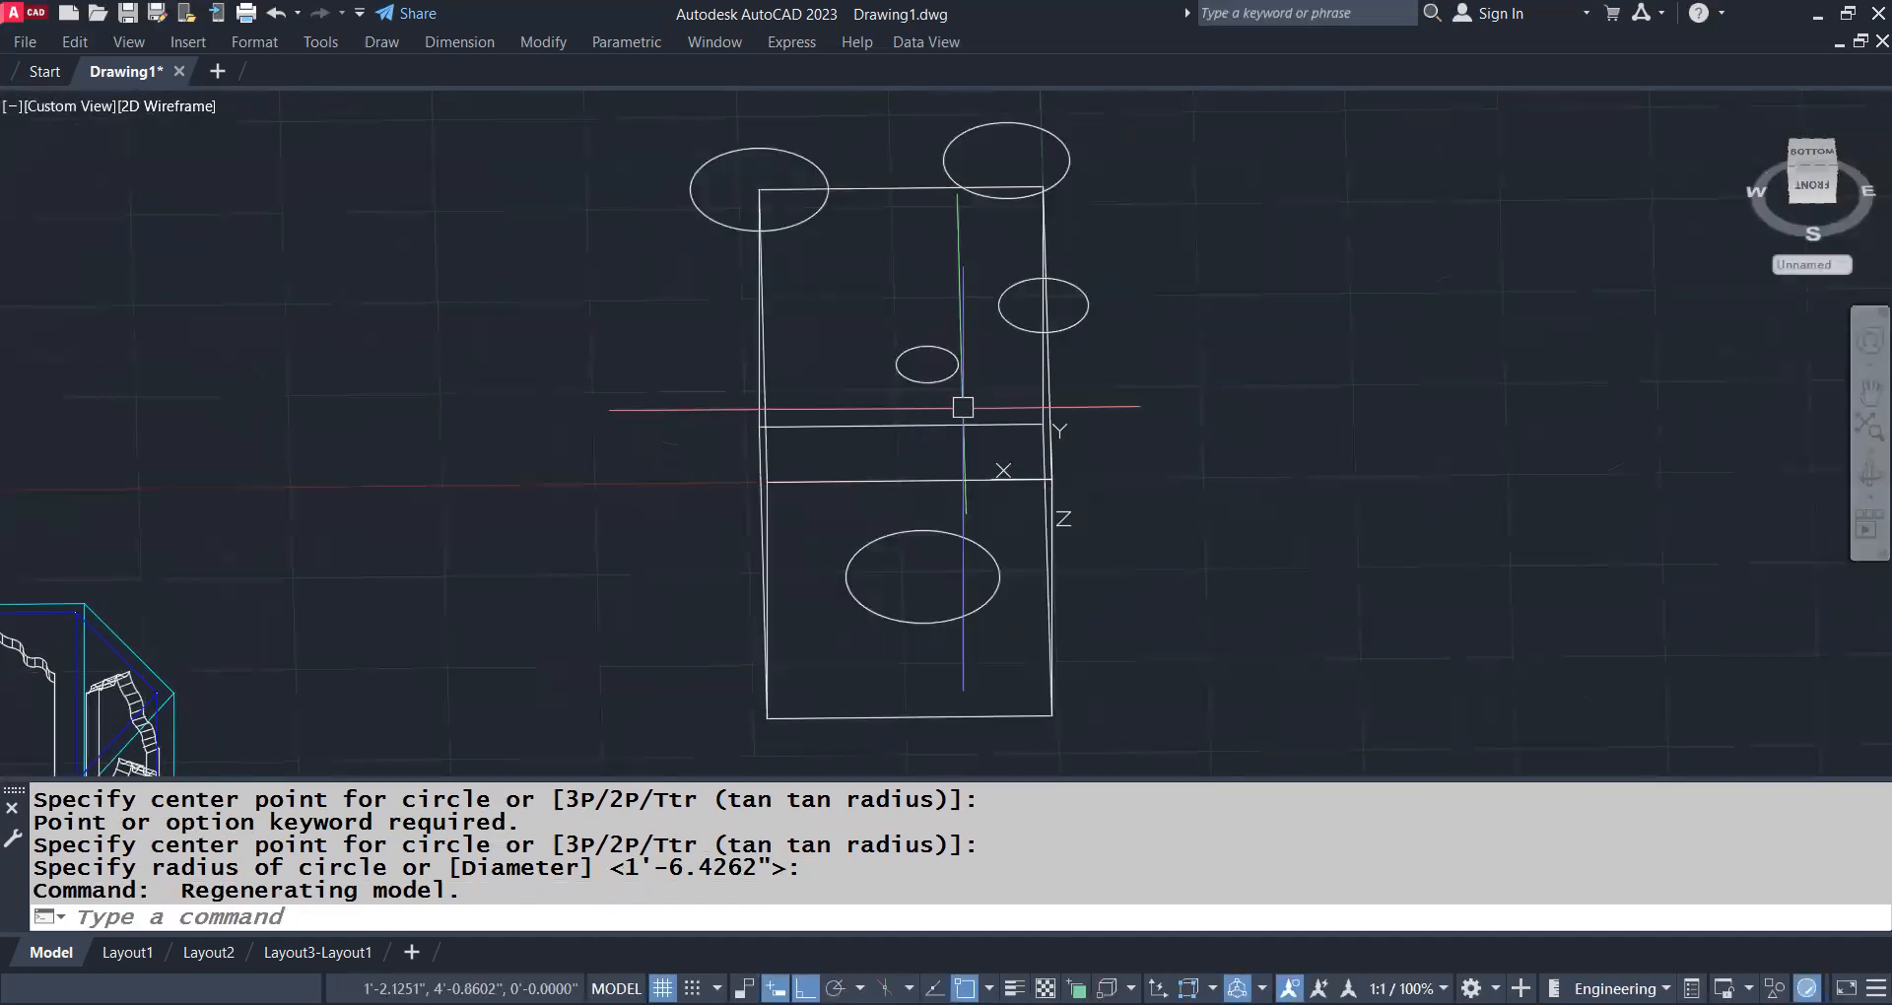
pyautogui.moveTo(961, 582); pyautogui.dragTo(1010, 410, button='middle')
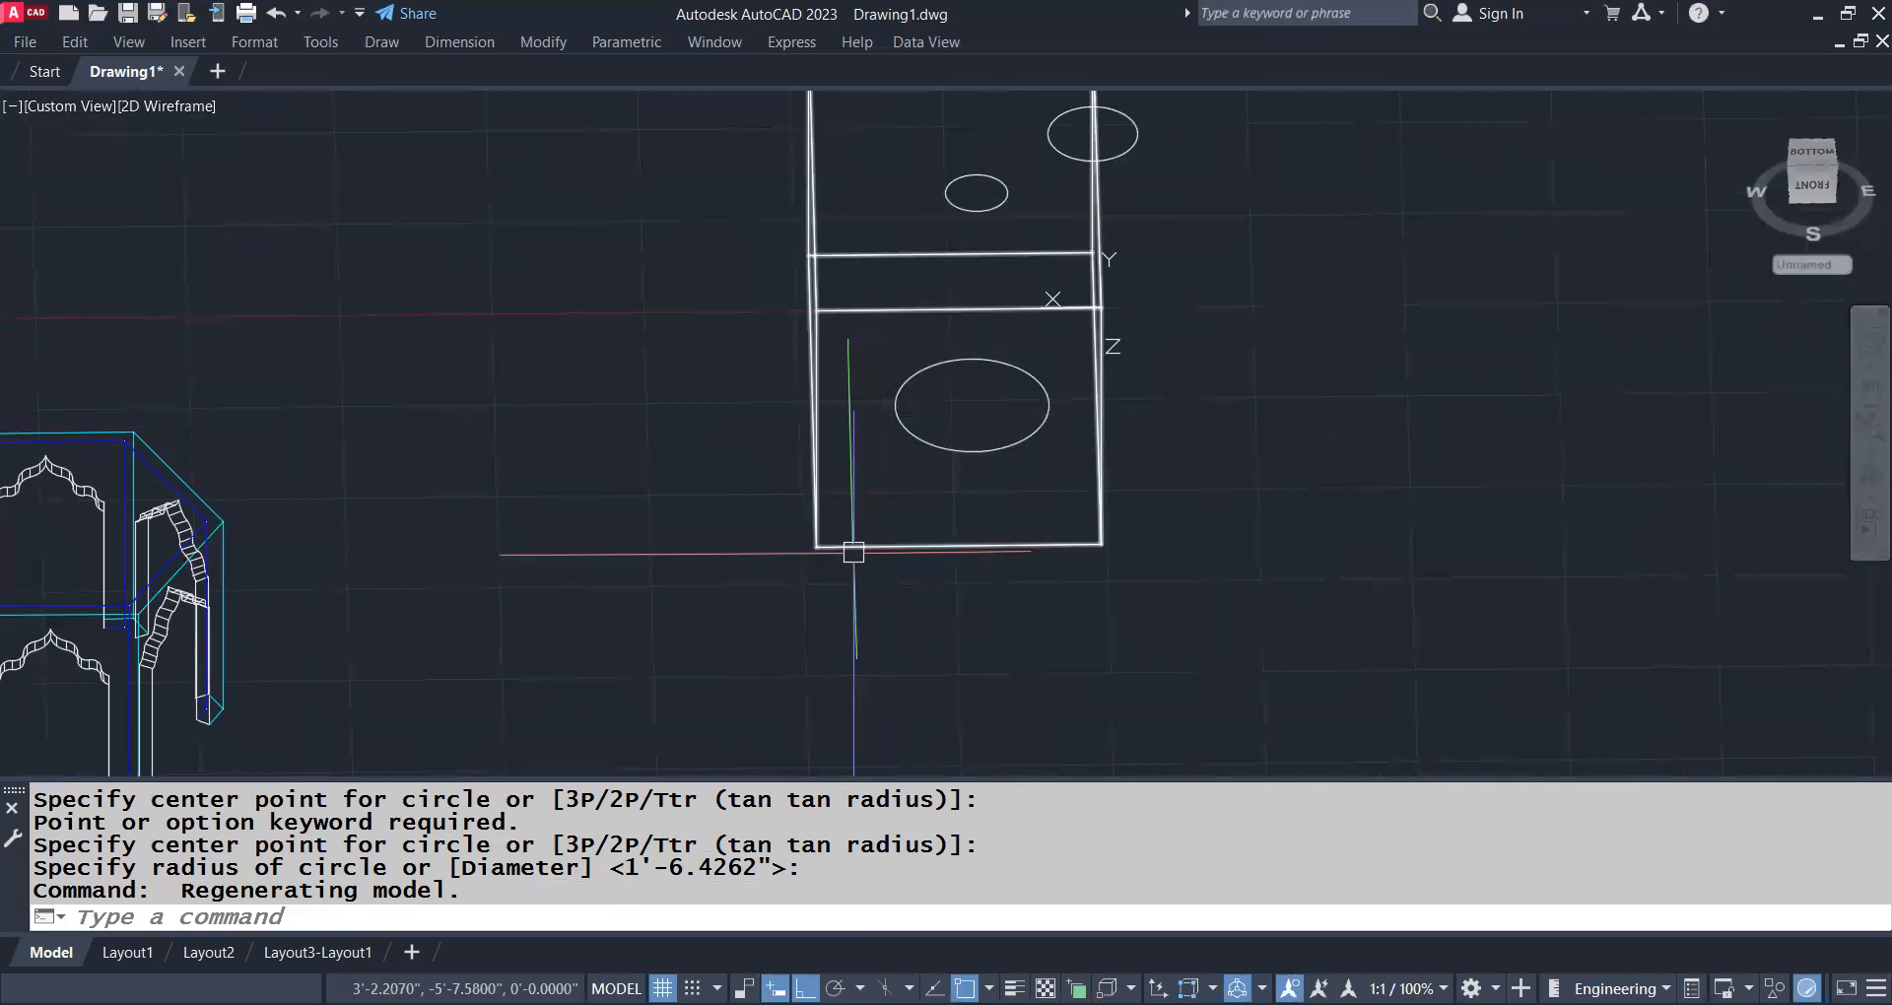
# Align the UCS with the box's front face using three points, placing the origin at the face's lower left corner
pyautogui.keyDown('shift'); pyautogui.moveTo(833, 498); pyautogui.dragTo(1110, 524, button='middle'); pyautogui.keyUp('shift')
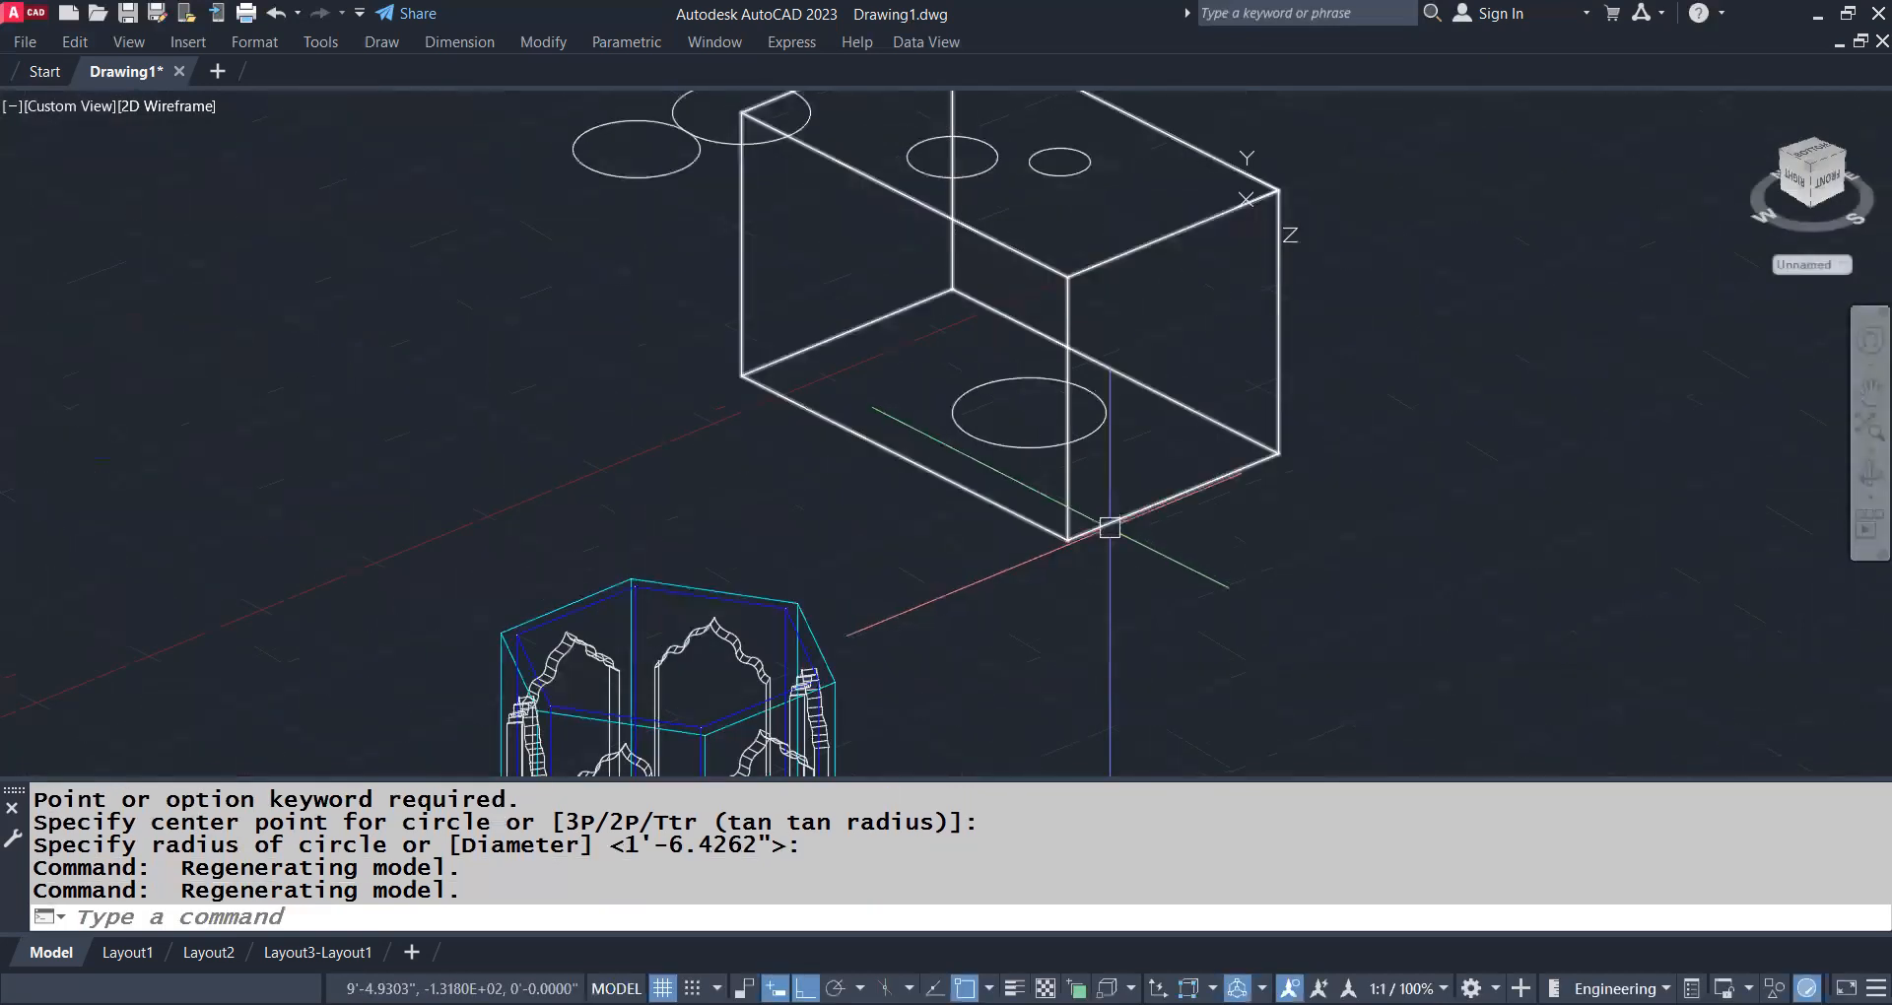
pyautogui.write('UCS')
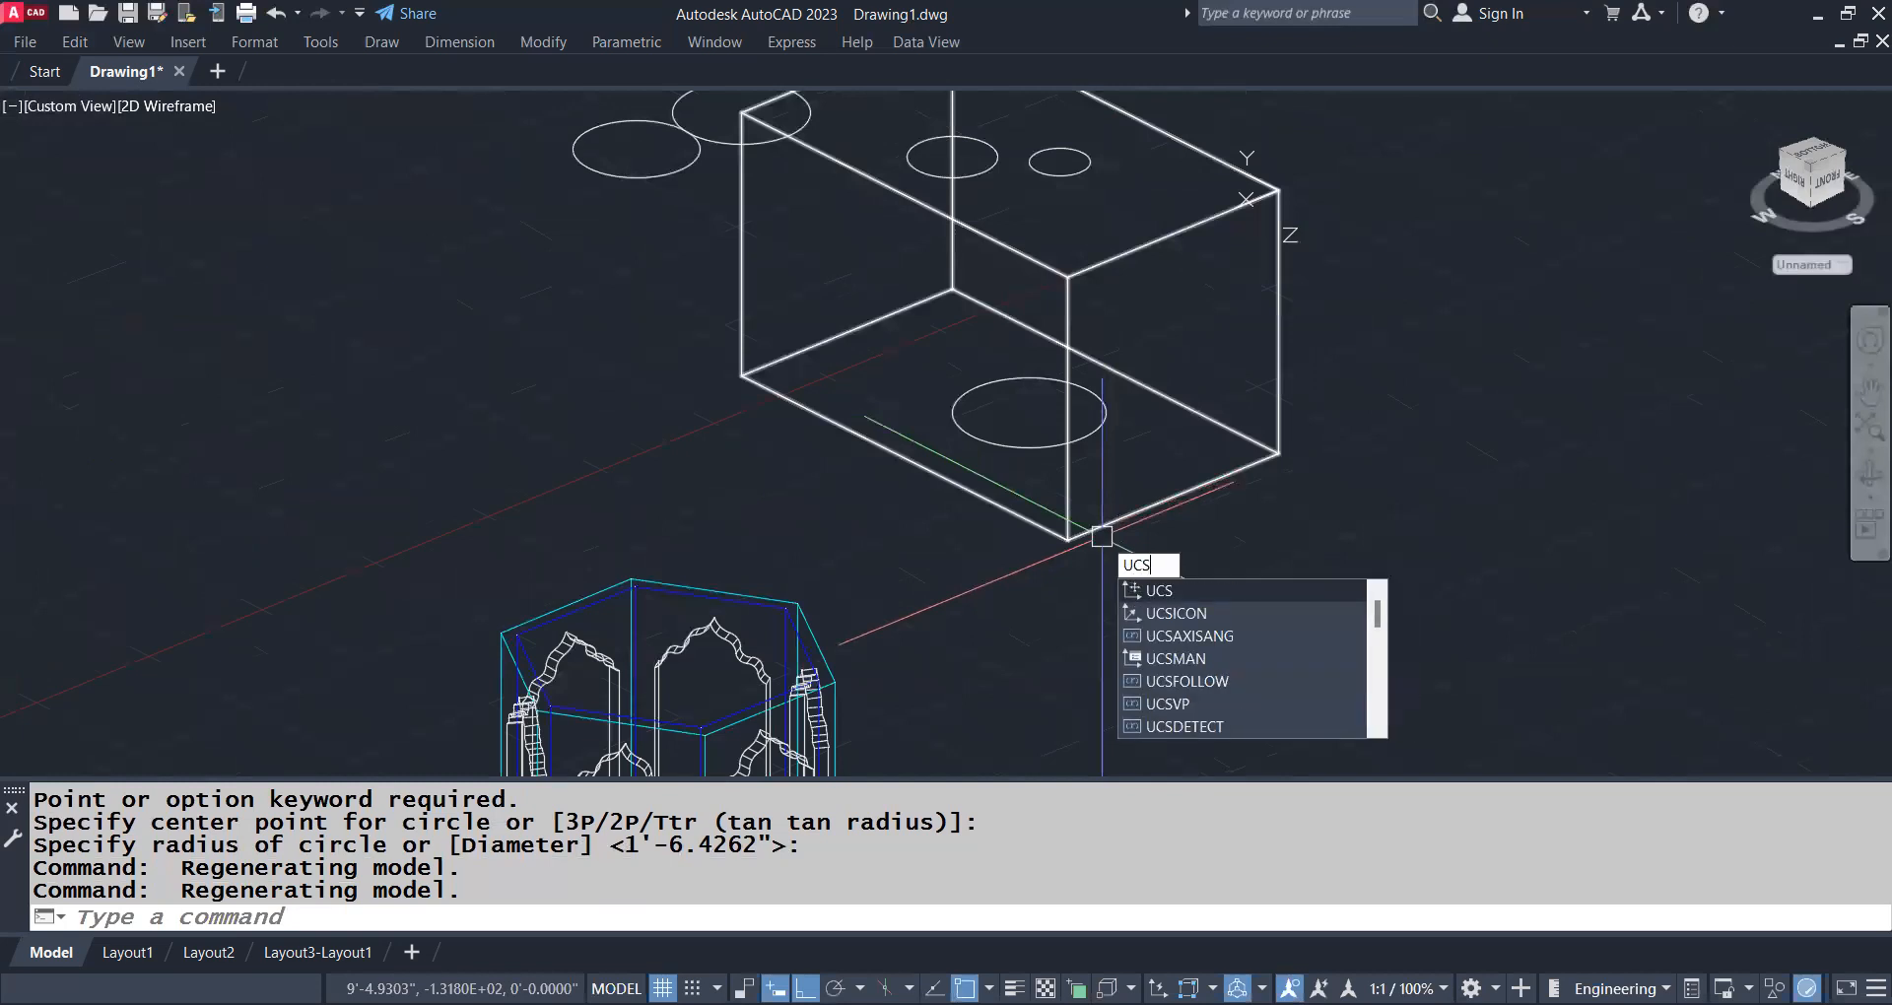
pyautogui.press('Return')
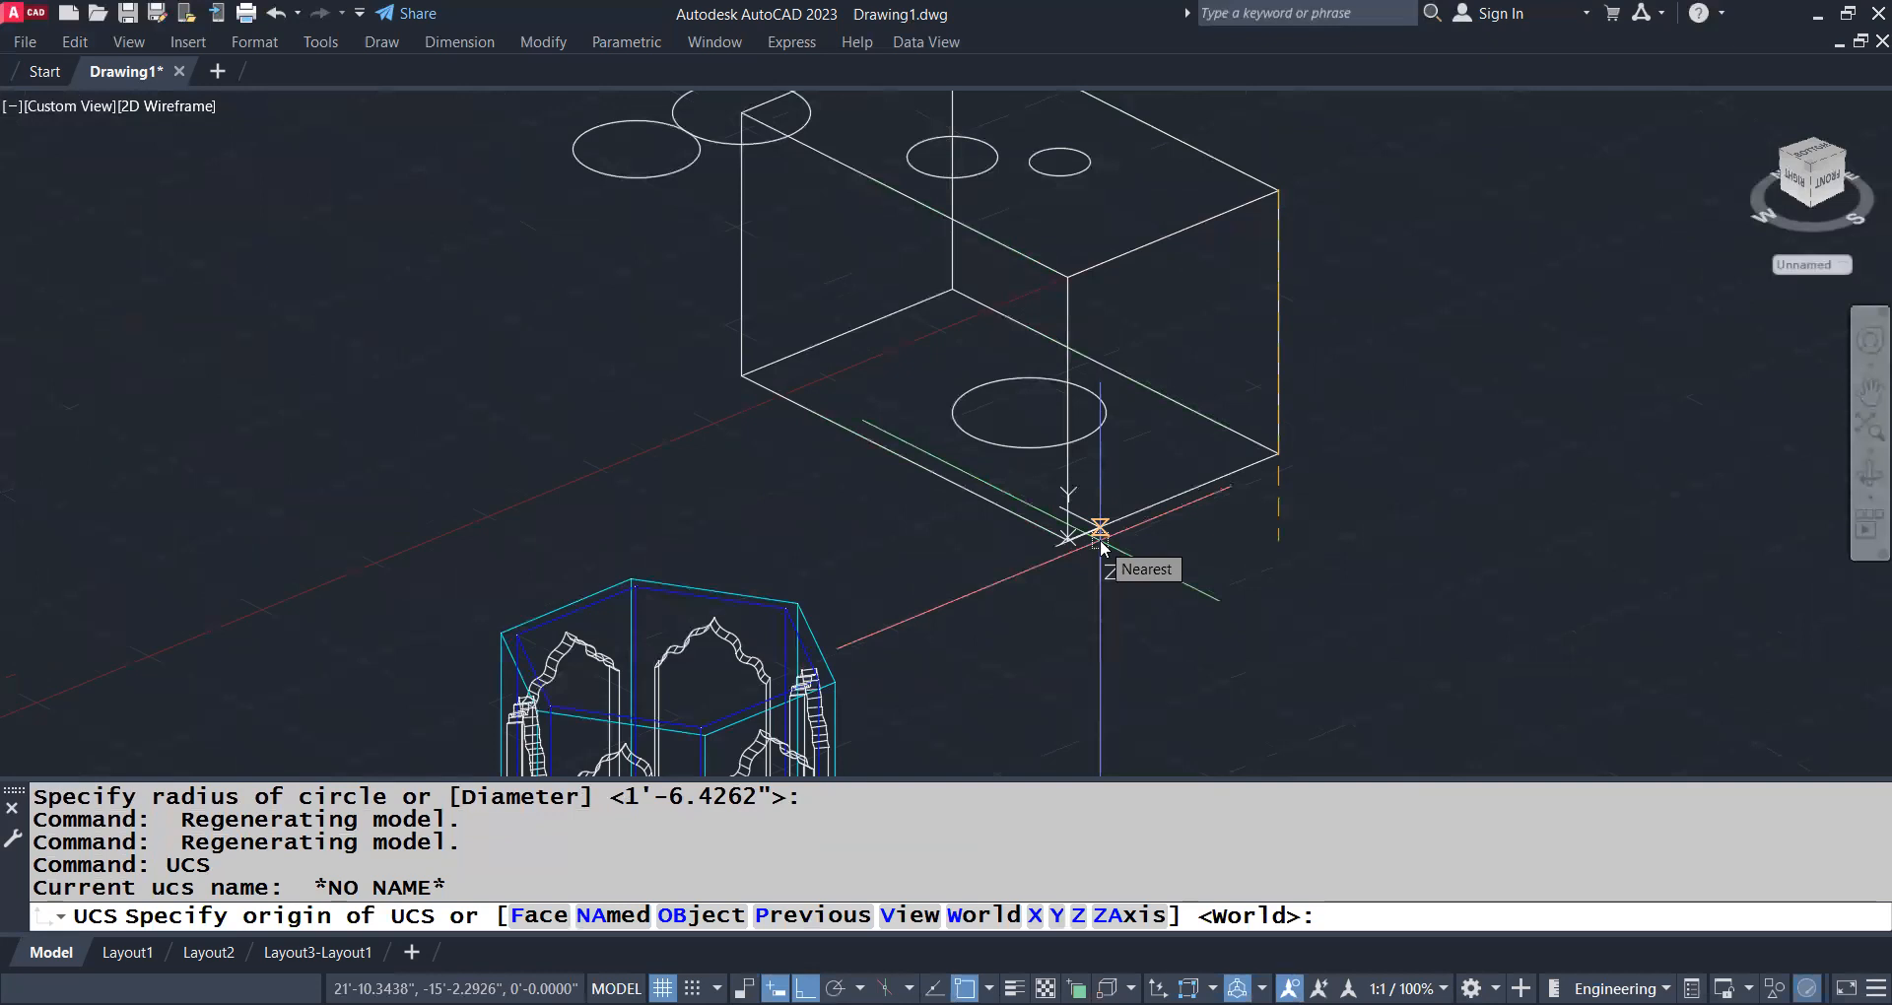
pyautogui.write('3p')
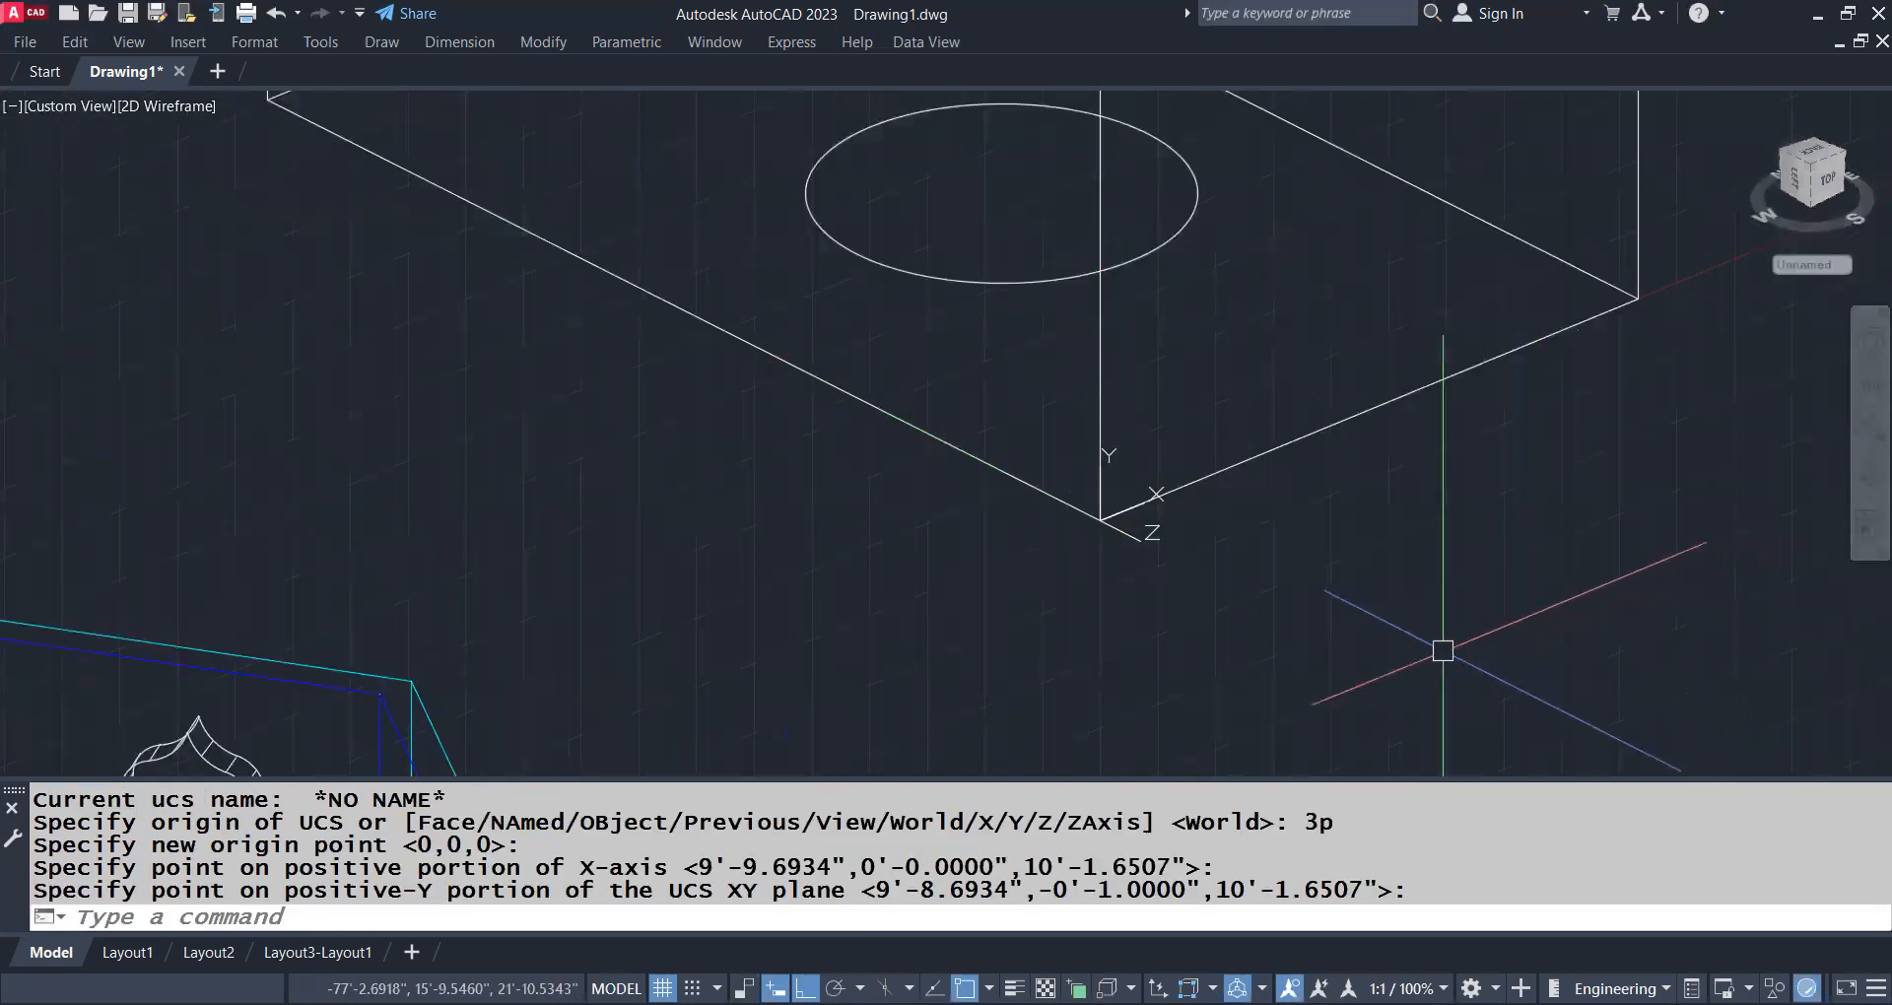
# Draw a freehand circle on the box's front face and orbit to check that it lies on the face
pyautogui.moveTo(1440, 651); pyautogui.dragTo(1275, 638, button='middle')
pyautogui.scroll(-2, 1284, 715)
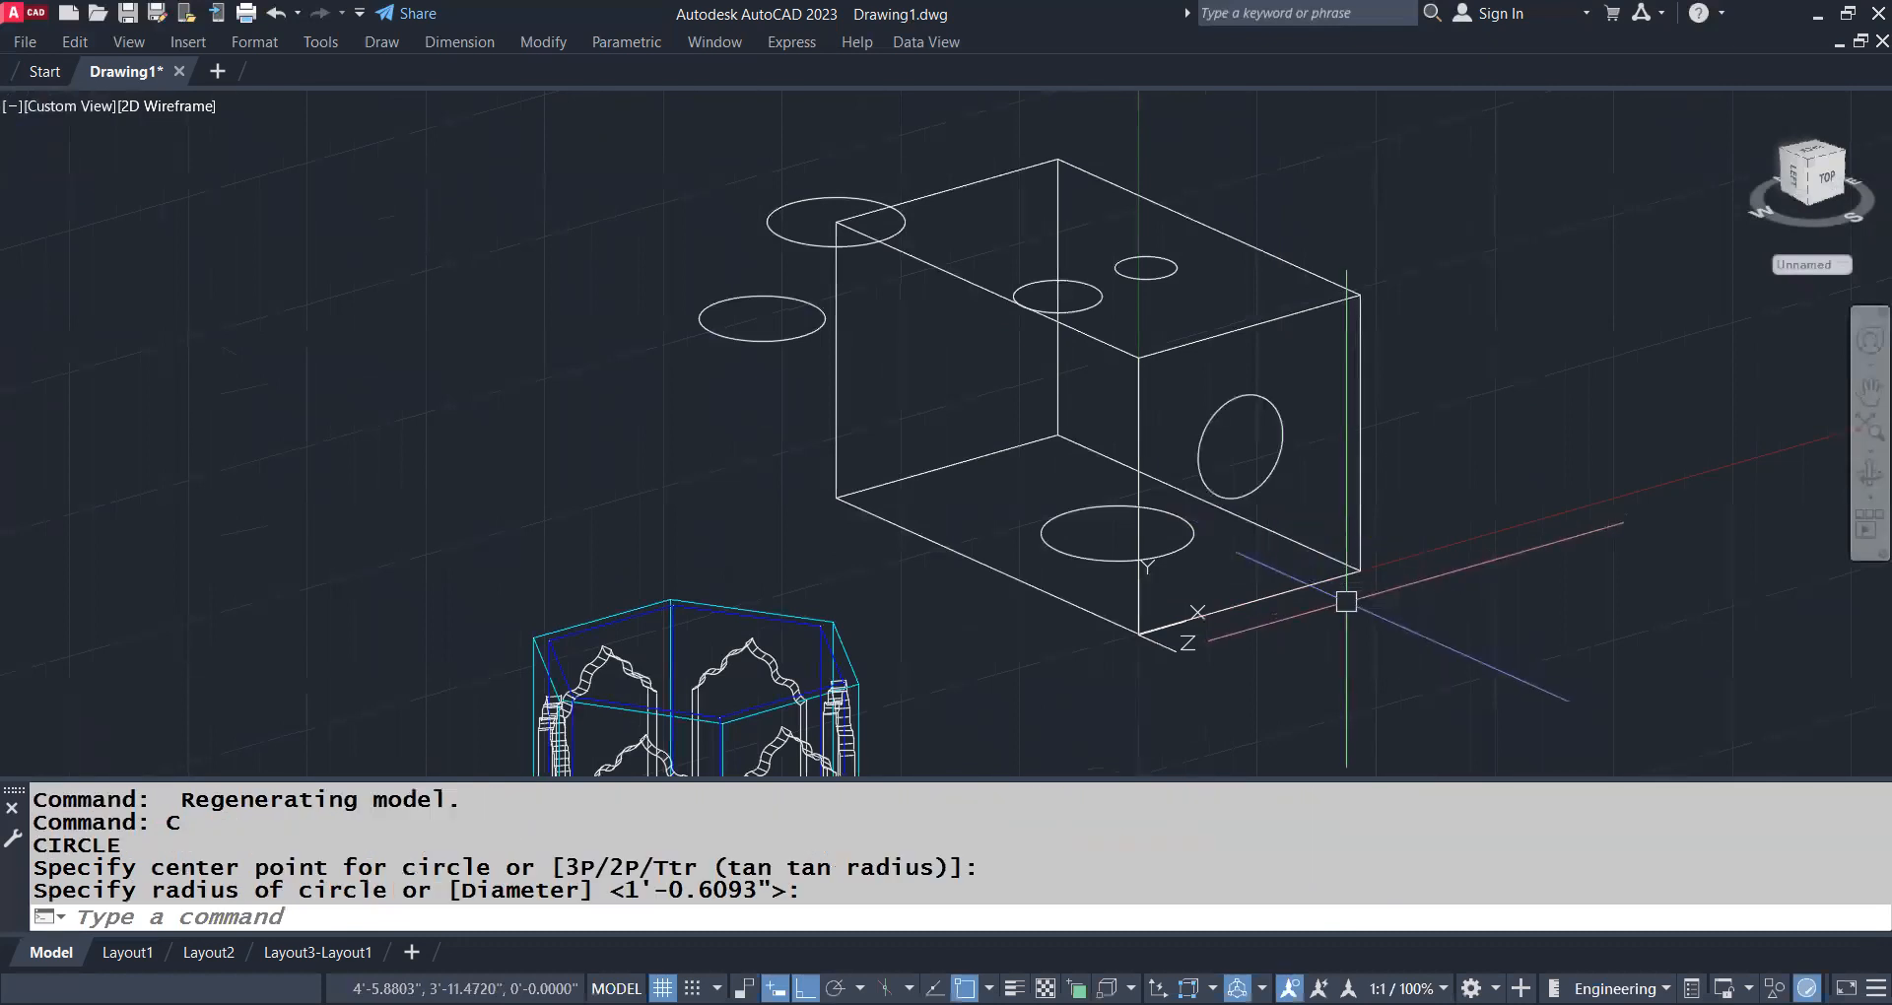
pyautogui.keyDown('shift'); pyautogui.moveTo(1273, 560); pyautogui.dragTo(1311, 552, button='middle'); pyautogui.keyUp('shift')
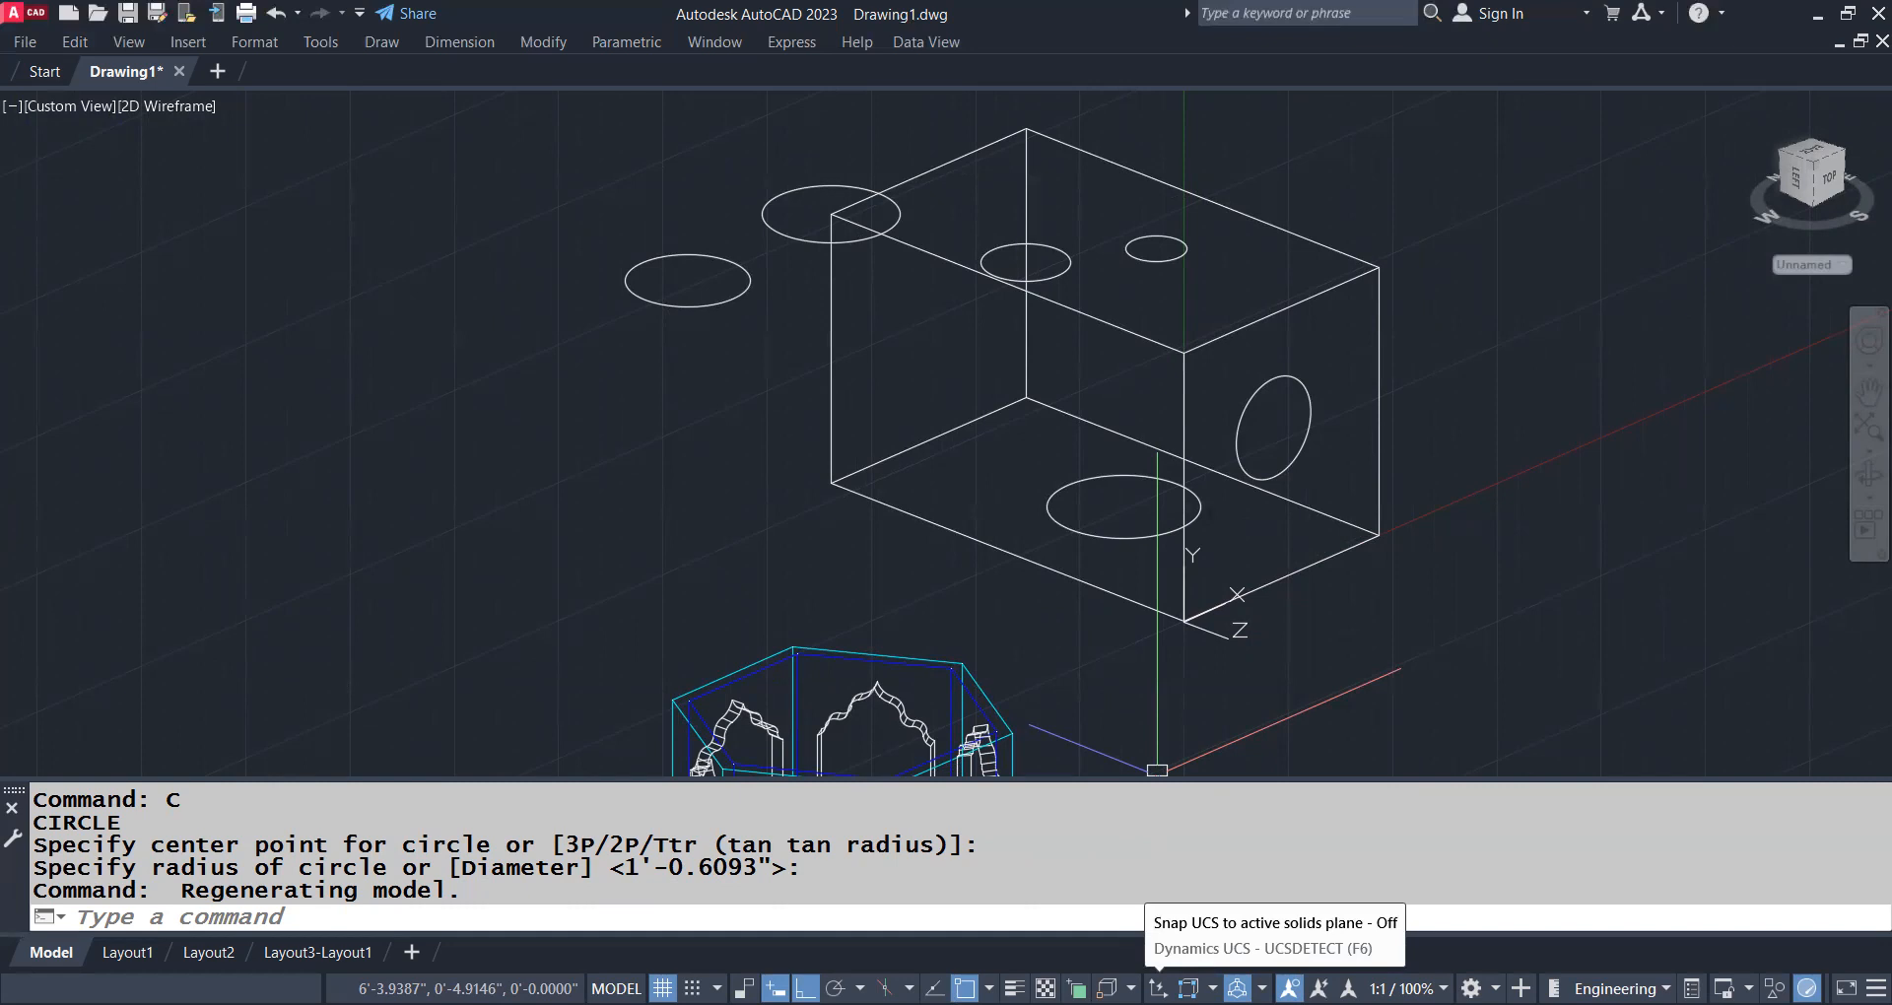
# Turn on Dynamic UCS and reset the UCS to World
pyautogui.click(1159, 988)
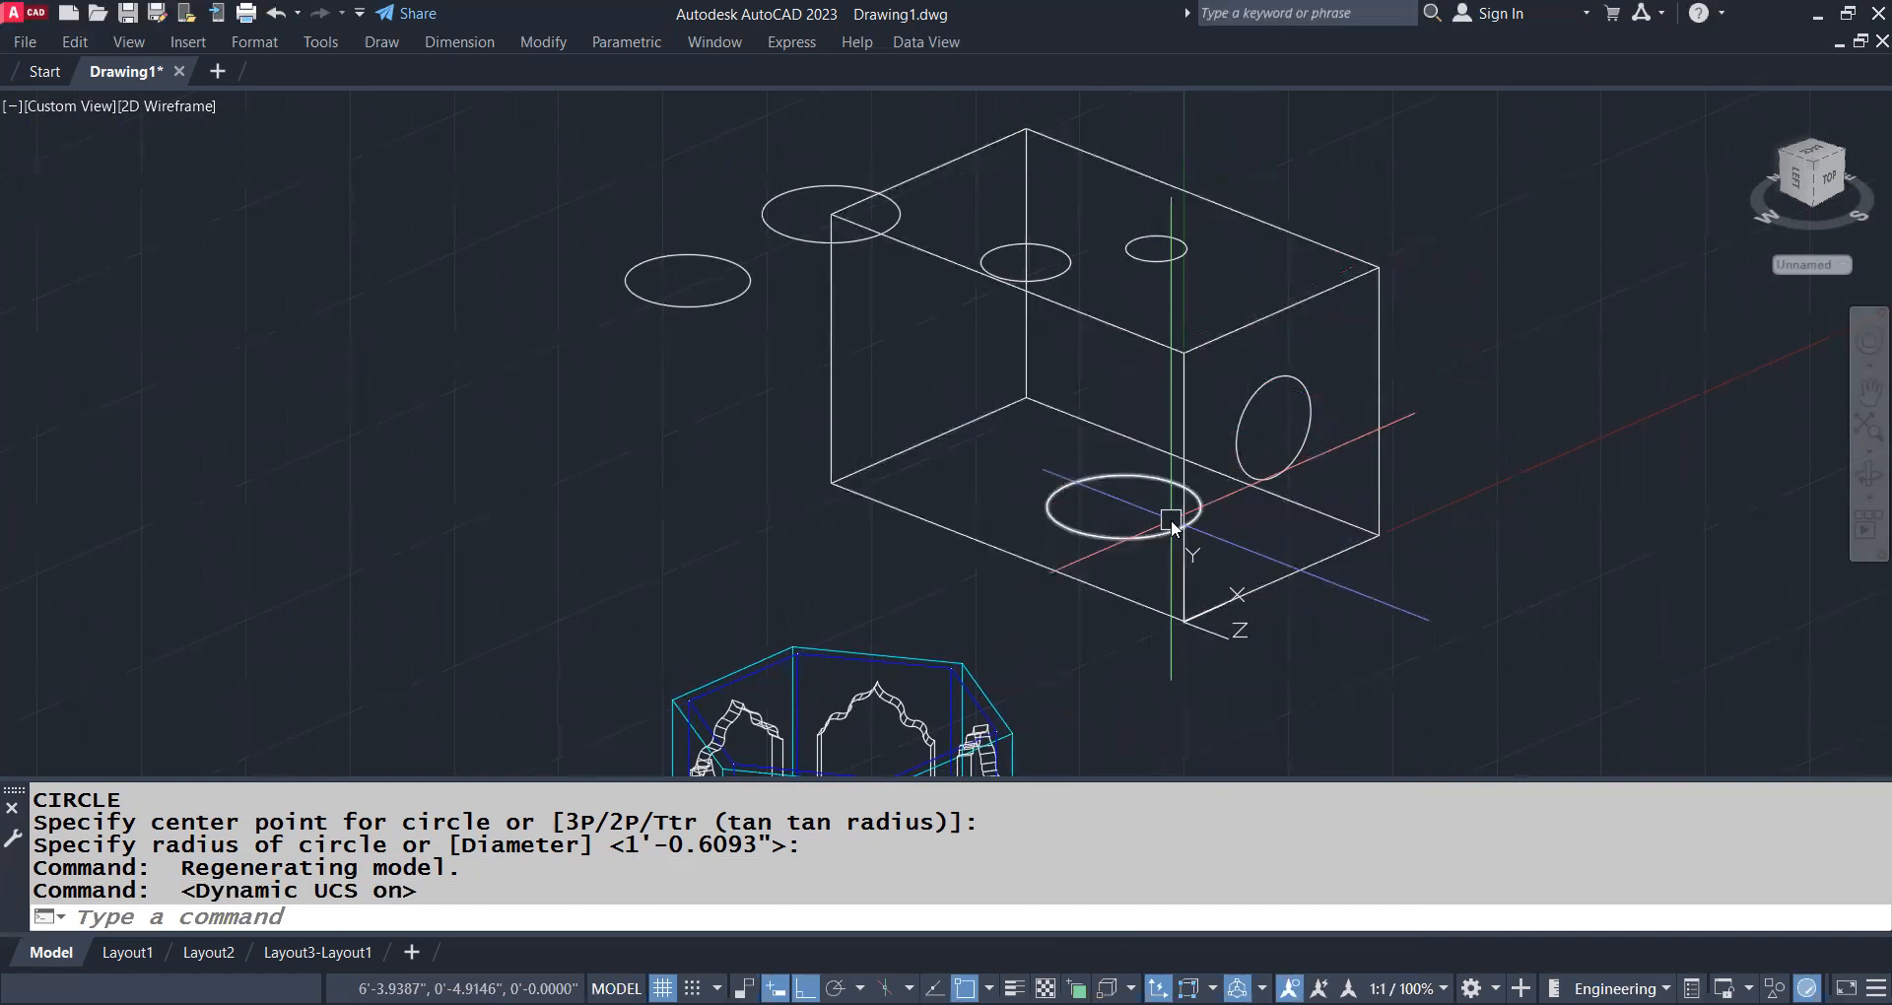
pyautogui.write('UCS')
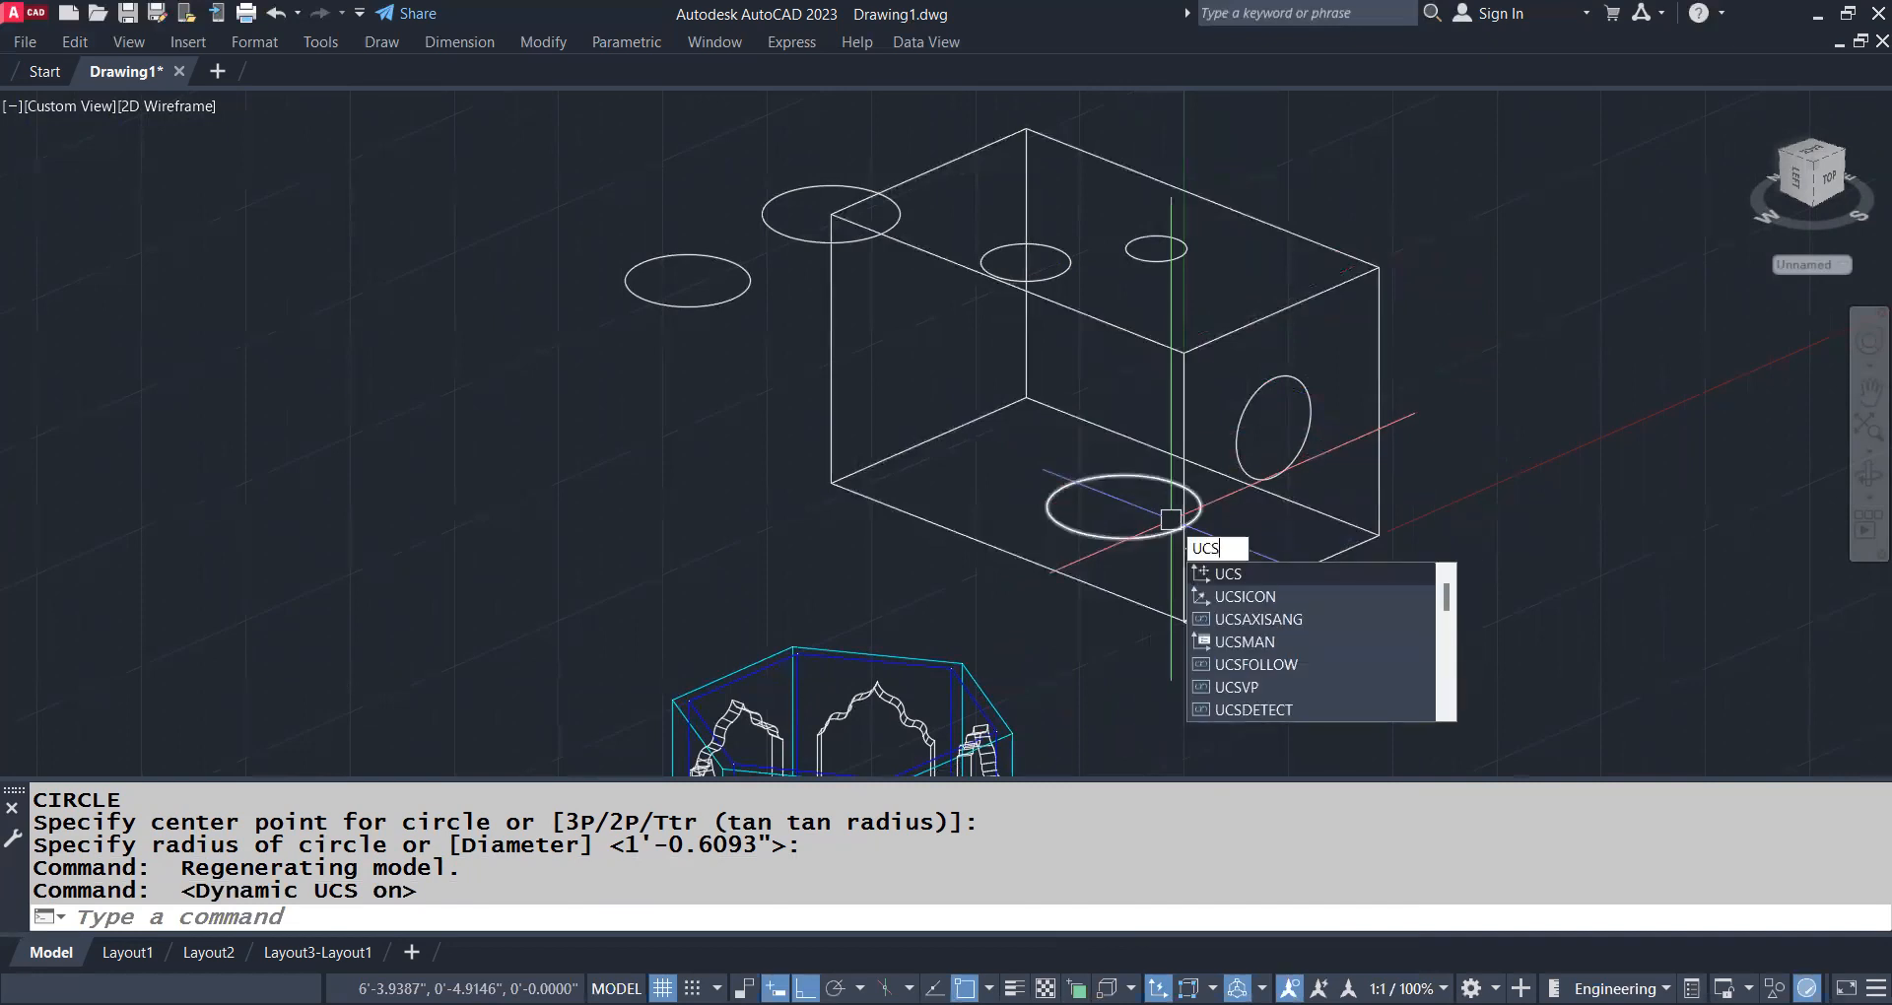
pyautogui.press('Return')
pyautogui.press('Return')
pyautogui.press('F6')
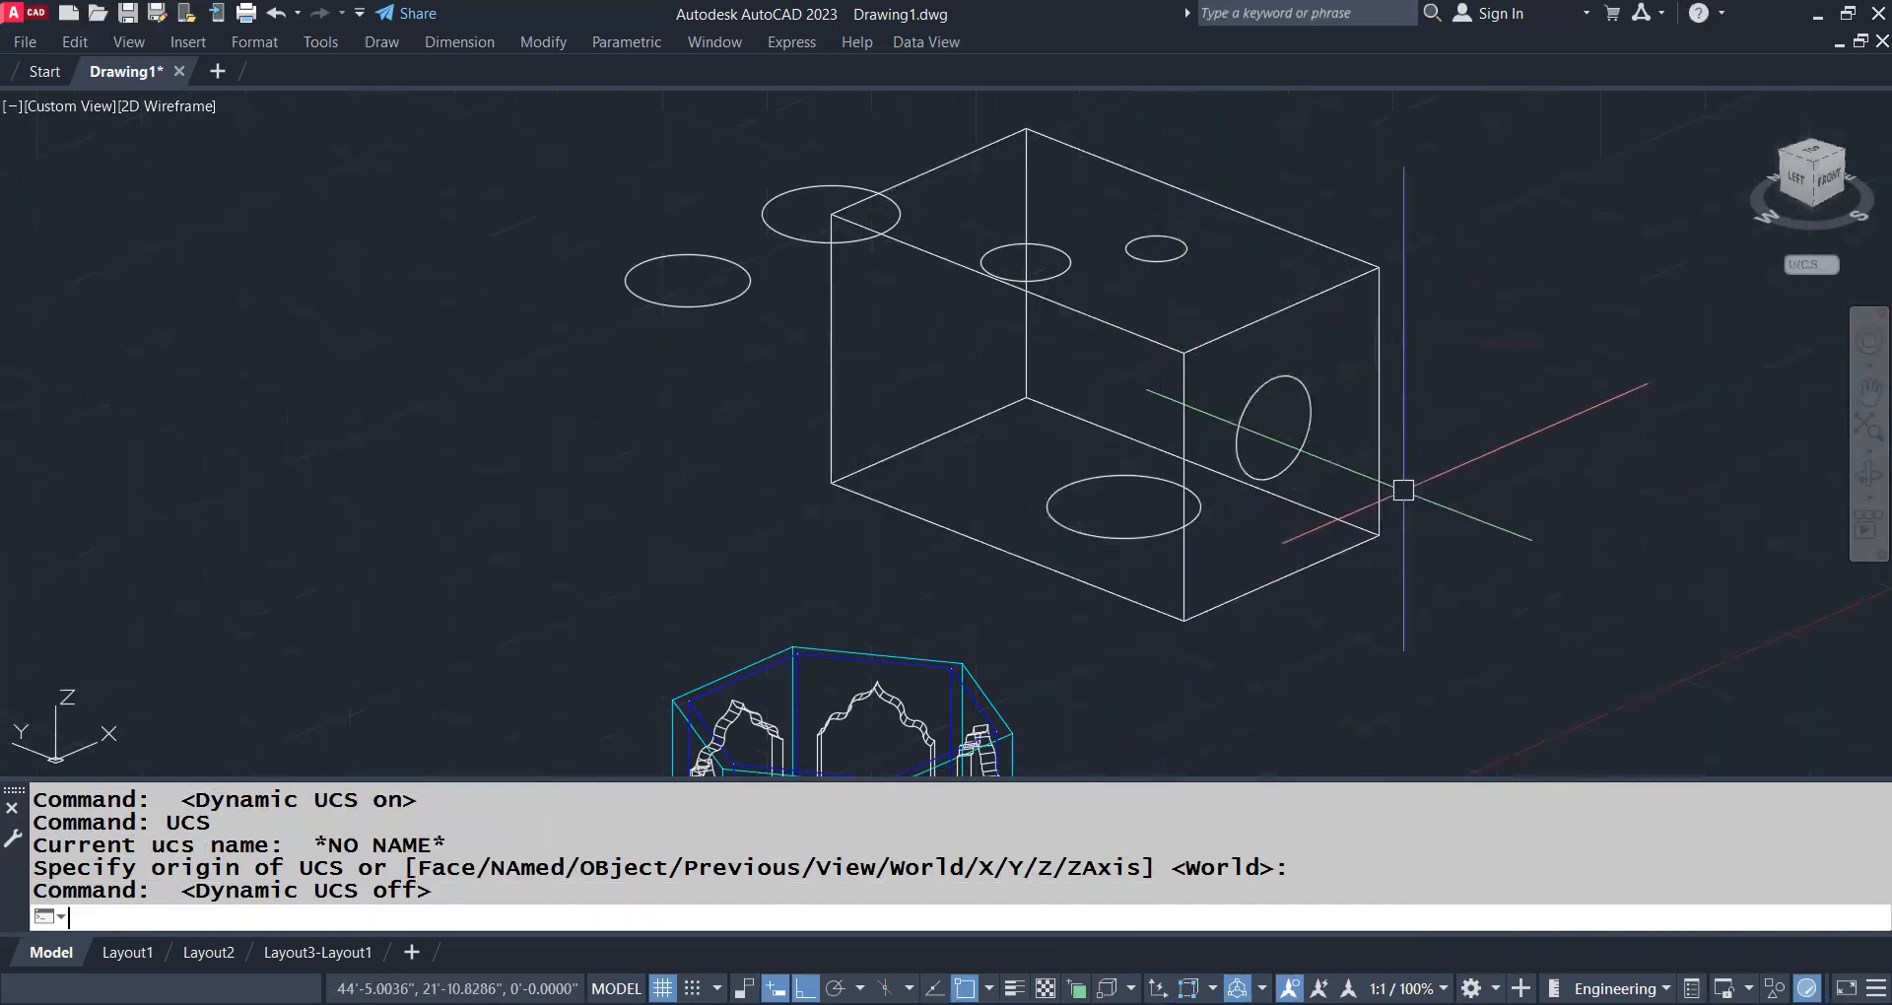
pyautogui.press('F6')
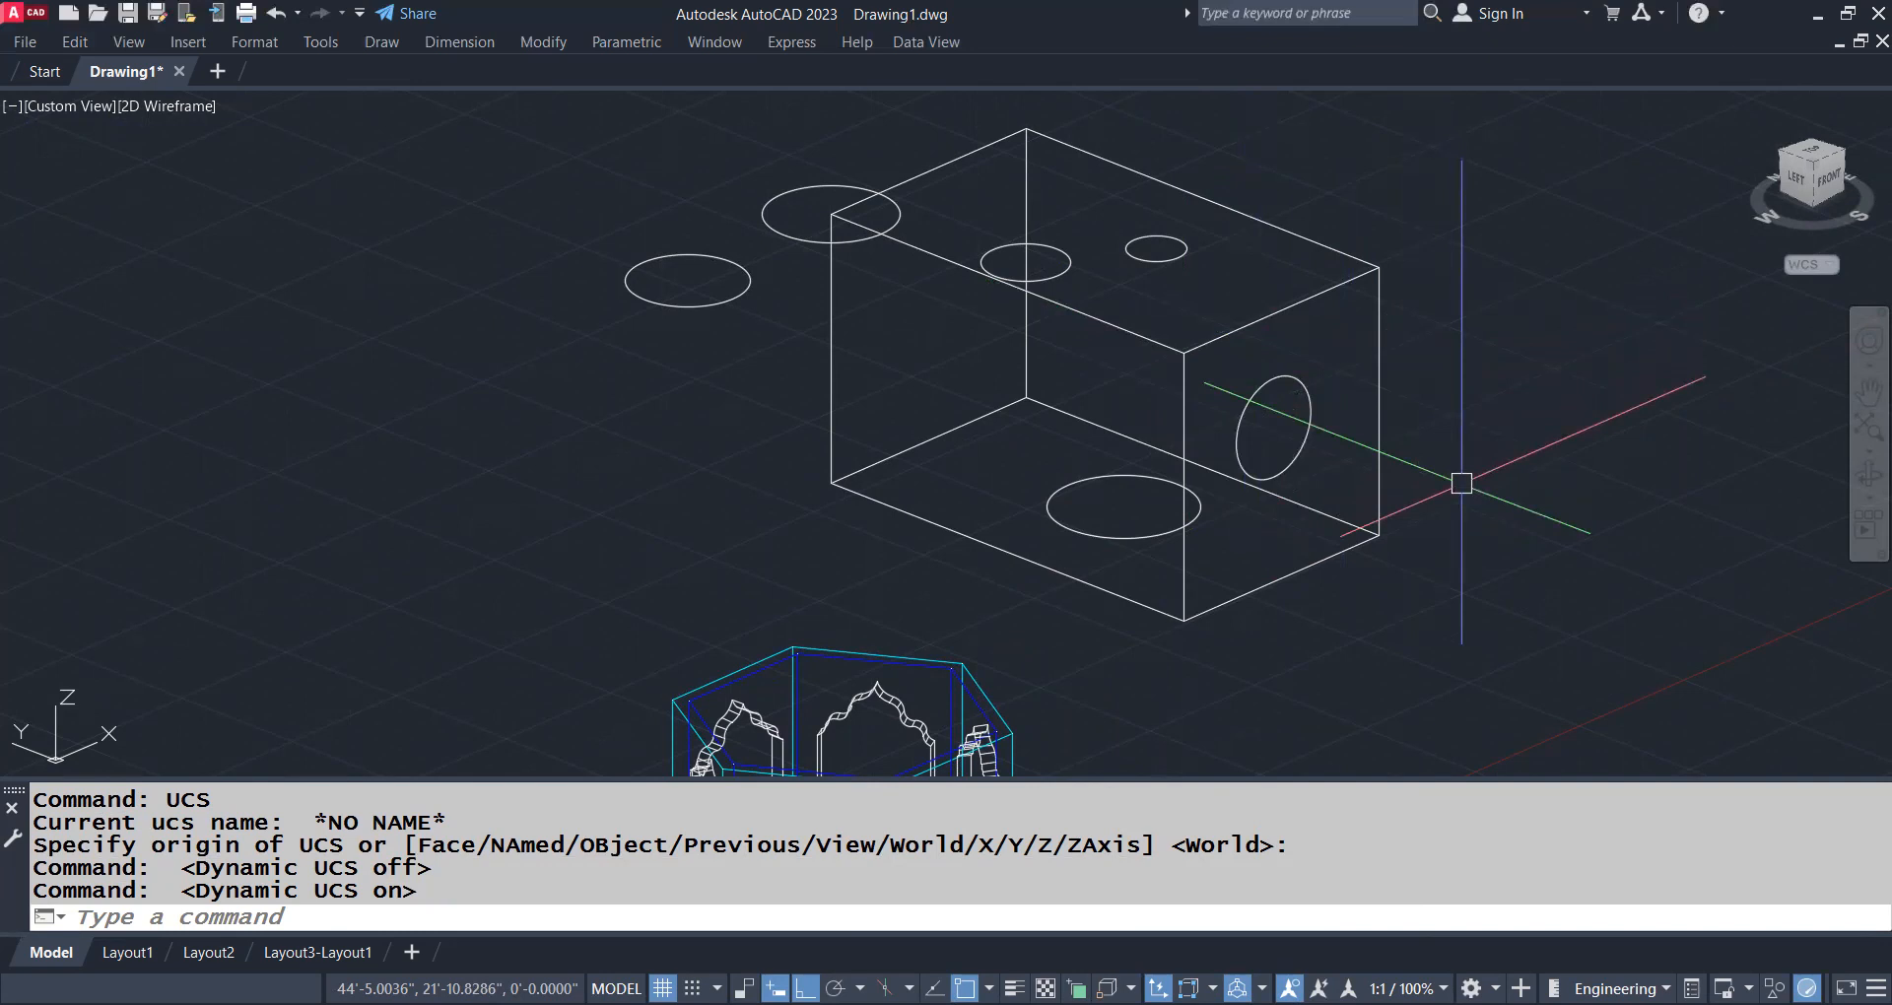
# Draw a freehand rectangle on the box's left side face with Dynamic UCS and orbit to check its placement
pyautogui.write('REC')
pyautogui.press('Return')
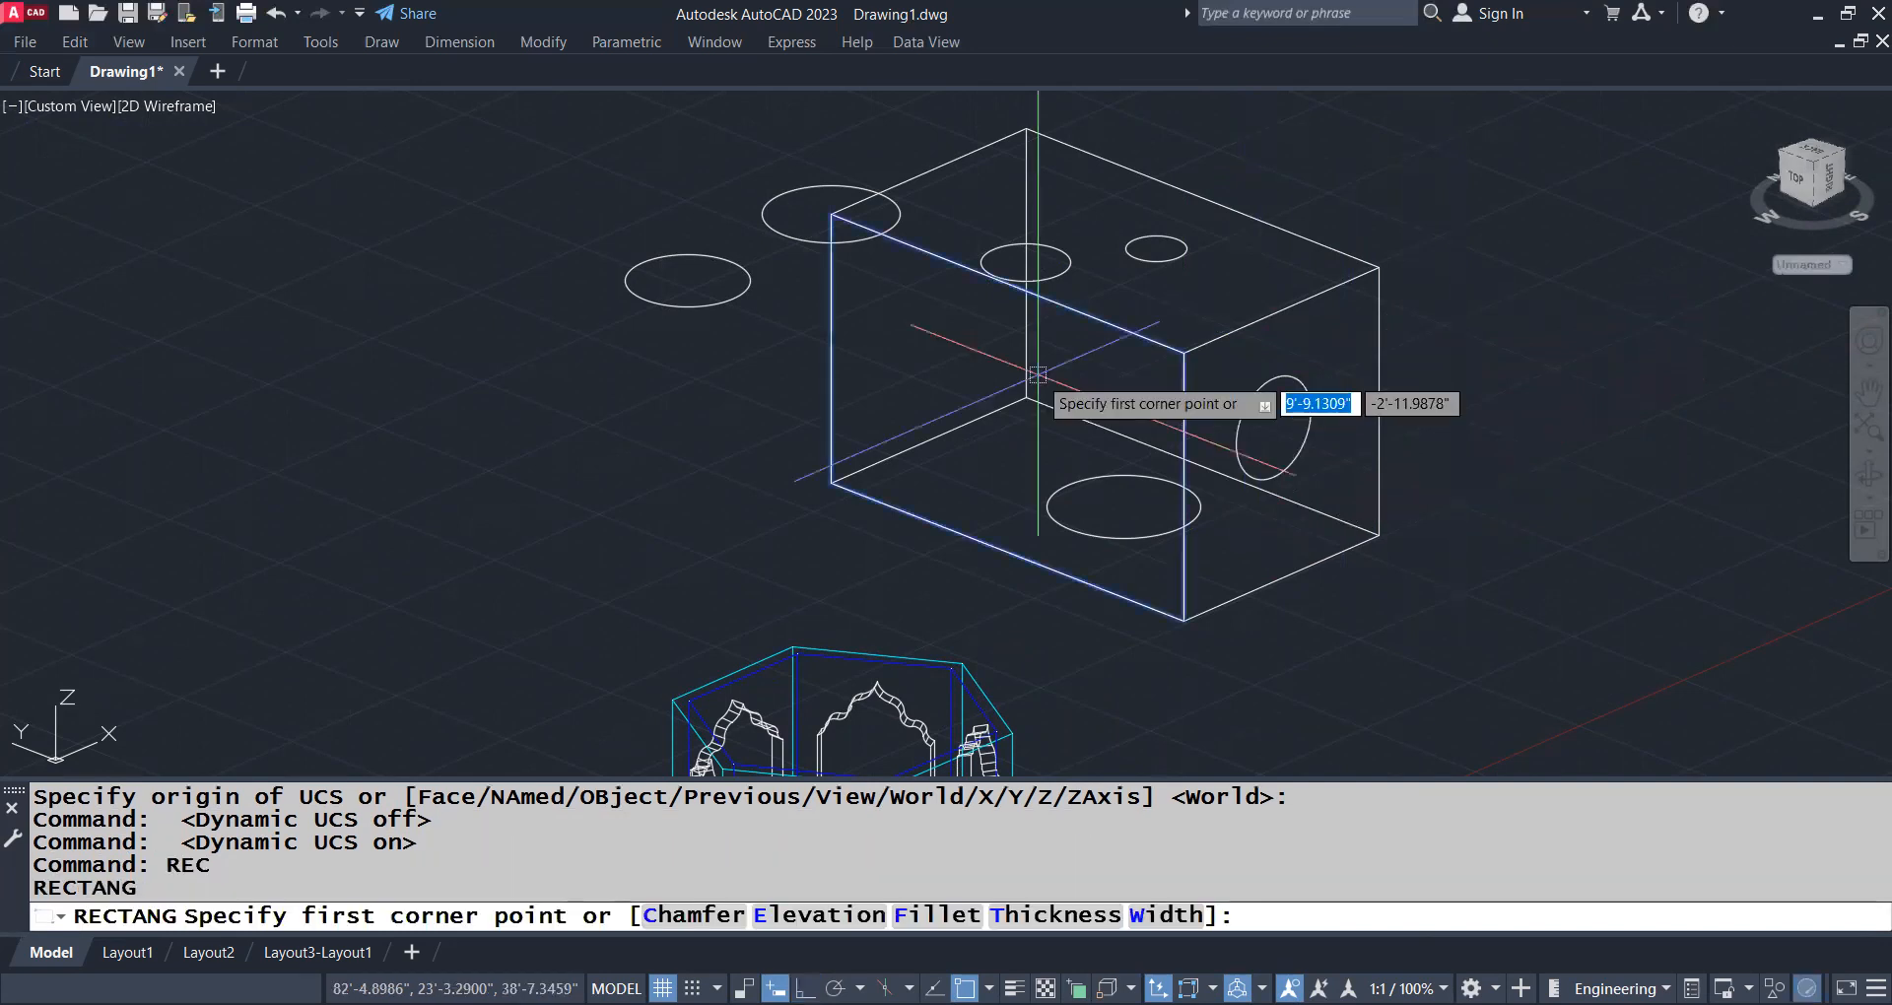
pyautogui.click(941, 322)
pyautogui.click(1091, 488)
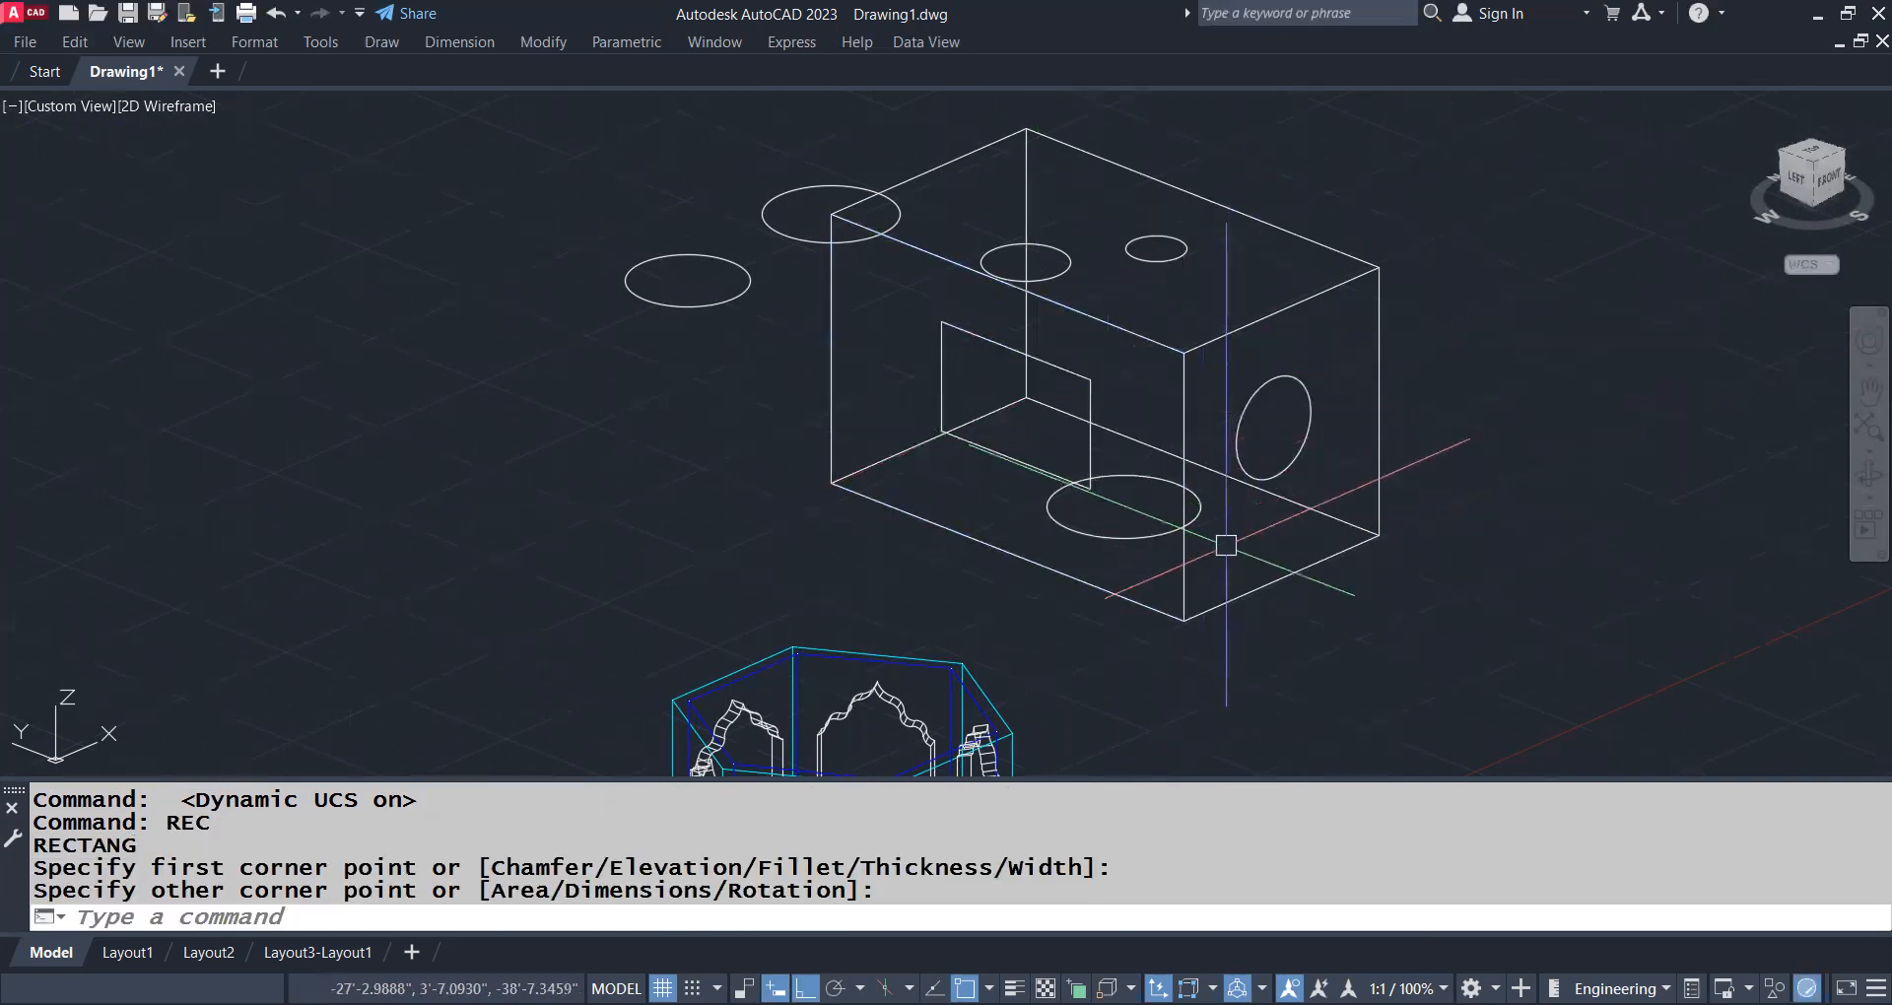
pyautogui.keyDown('shift'); pyautogui.moveTo(1226, 546); pyautogui.dragTo(1335, 561, button='middle'); pyautogui.keyUp('shift')
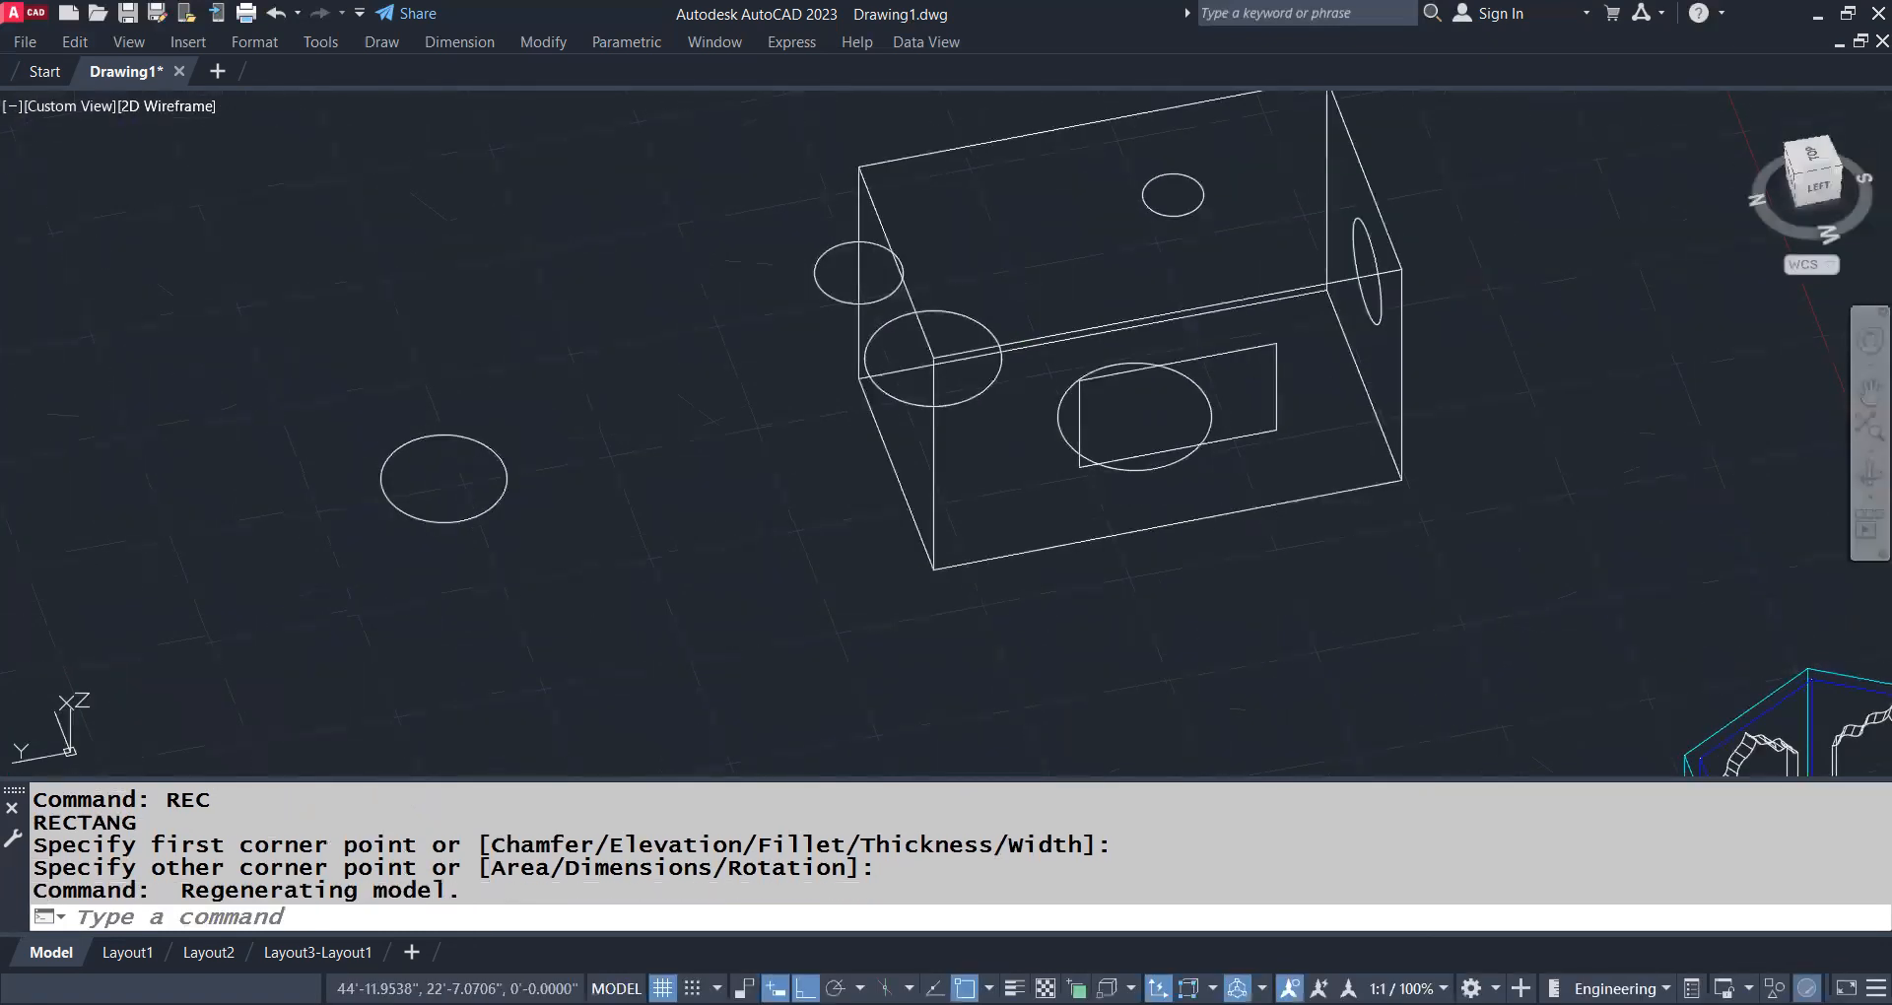